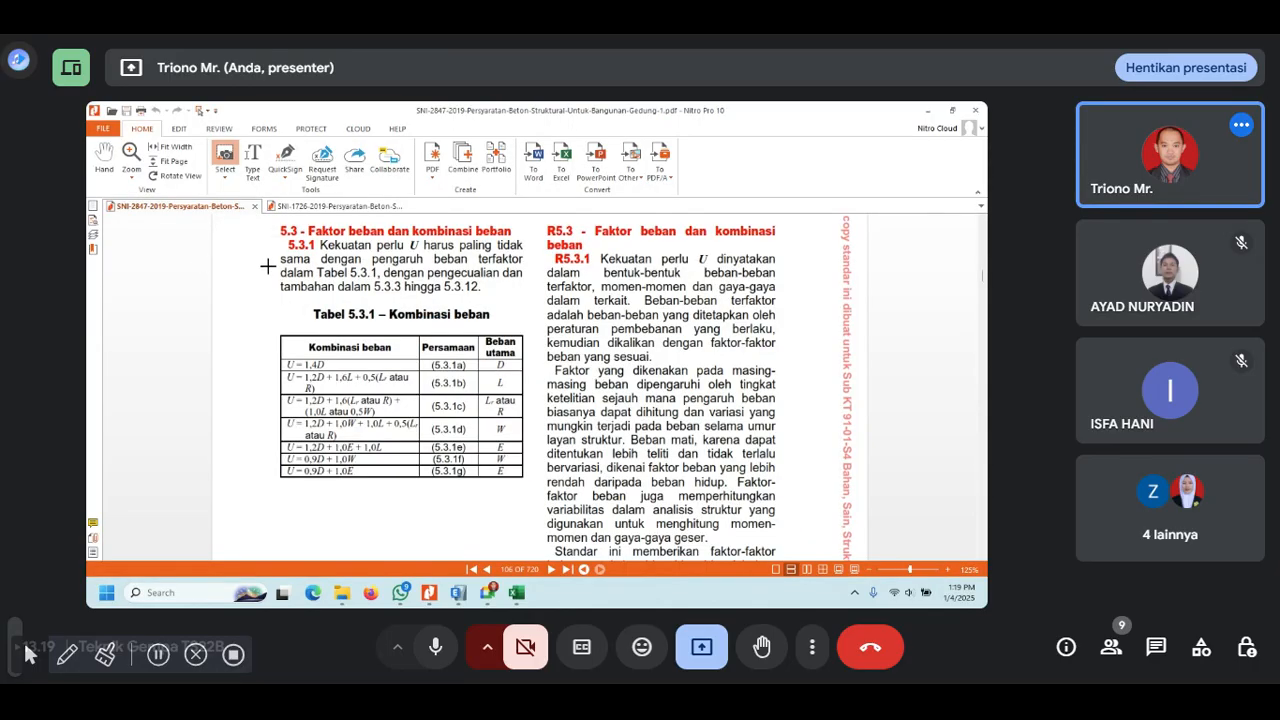
- Copy the Tabel 5.3.1 load combination table as a picture from the SNI-2847 PDF and paste it at cell B5 of the workbook
{"action": "left_click_drag", "start_coordinate": [161, 322], "coordinate": [428, 488]}
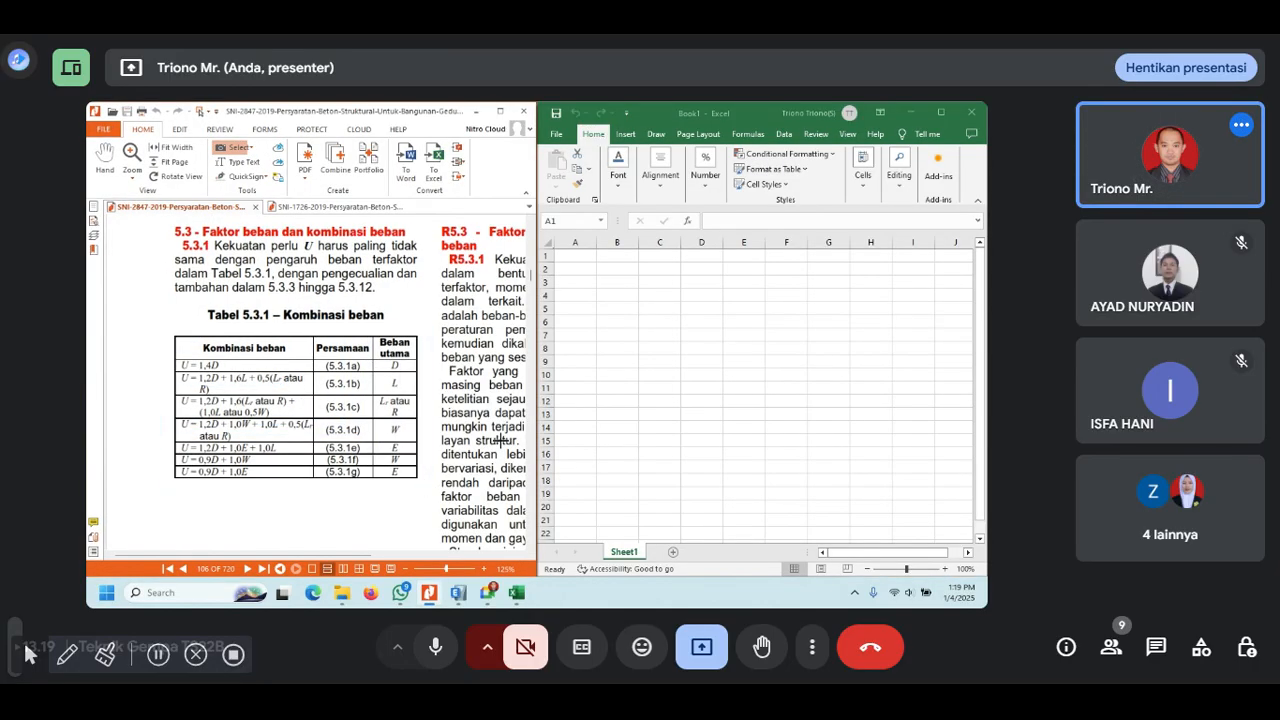
{"action": "left_click", "coordinate": [617, 322]}
{"action": "key", "text": "ctrl+c"}
{"action": "left_click_drag", "start_coordinate": [180, 329], "coordinate": [380, 454]}
{"action": "left_click_drag", "start_coordinate": [158, 328], "coordinate": [434, 486]}
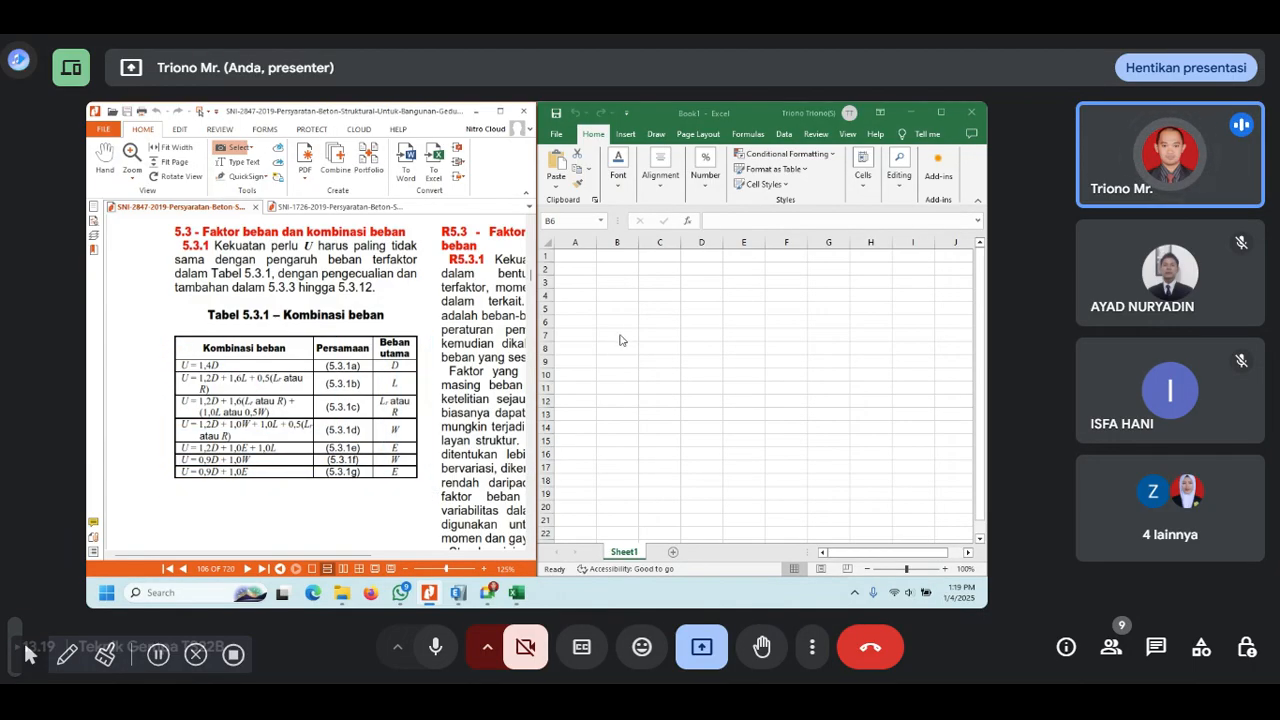
{"action": "left_click", "coordinate": [625, 309]}
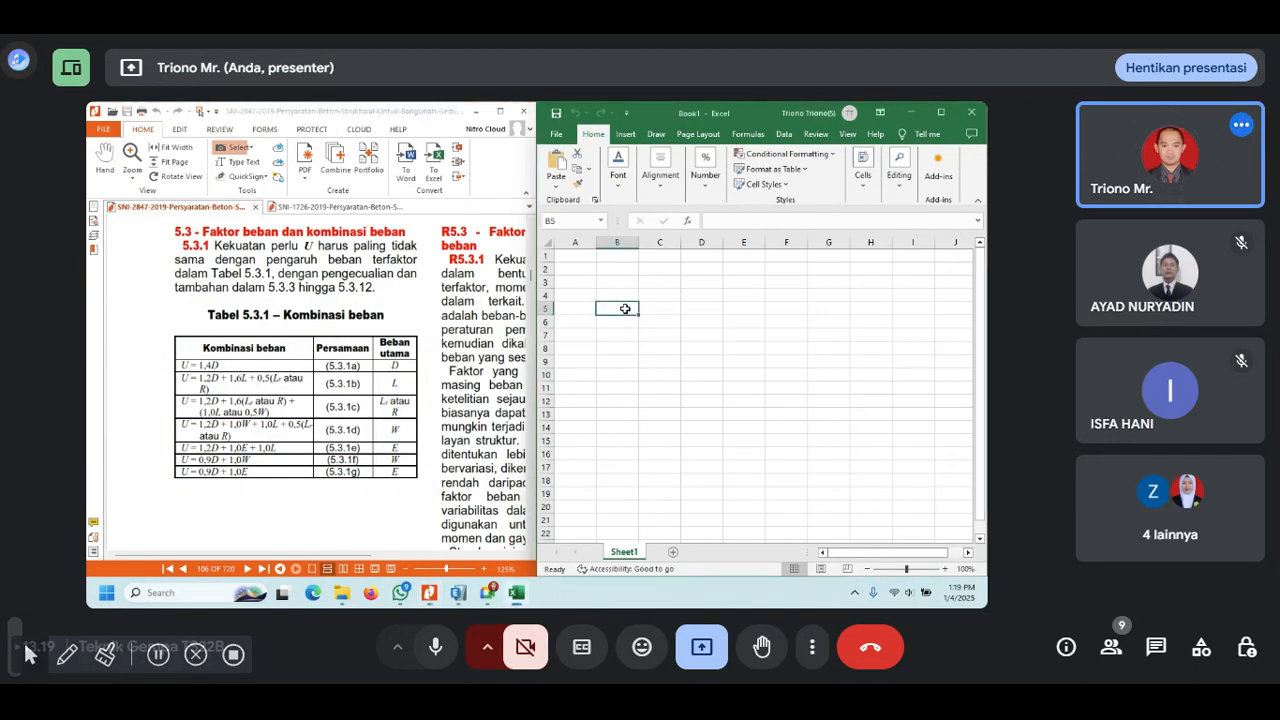
{"action": "key", "text": "ctrl+v"}
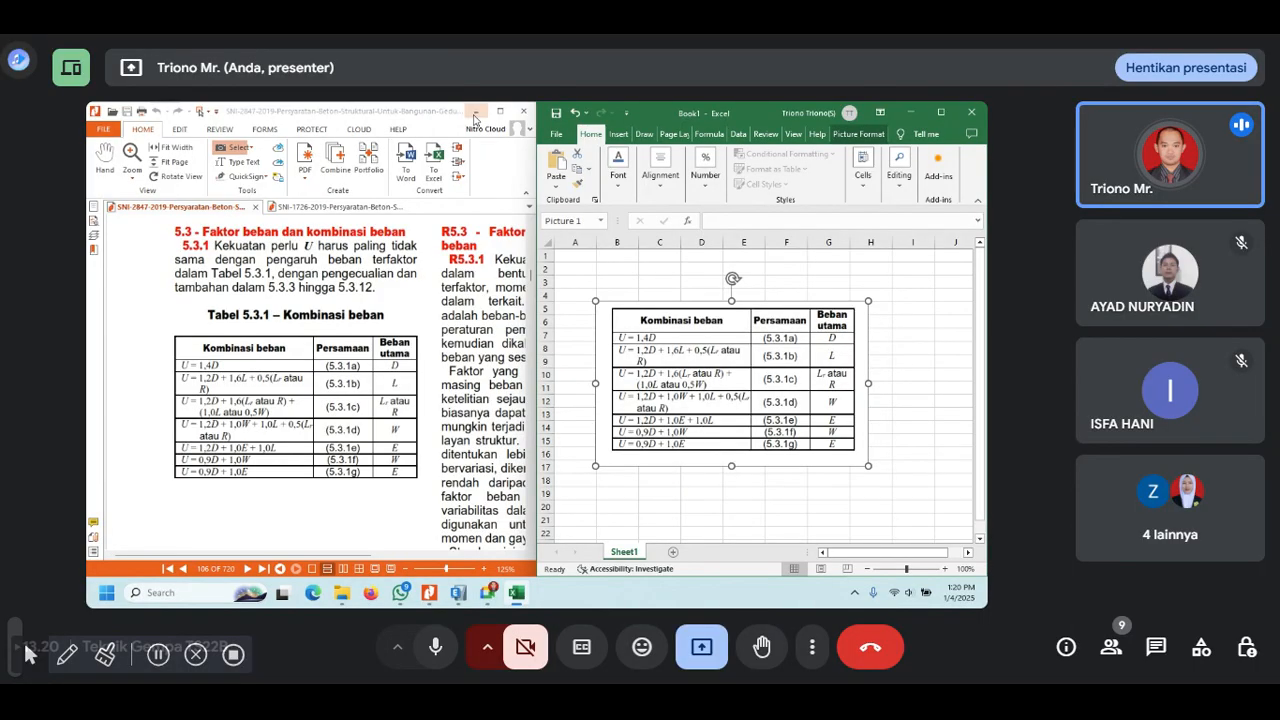
- Minimize the PDF to reveal the ETABS load cases and enter the headings DL in J4 and LL in K4
{"action": "left_click", "coordinate": [476, 112]}
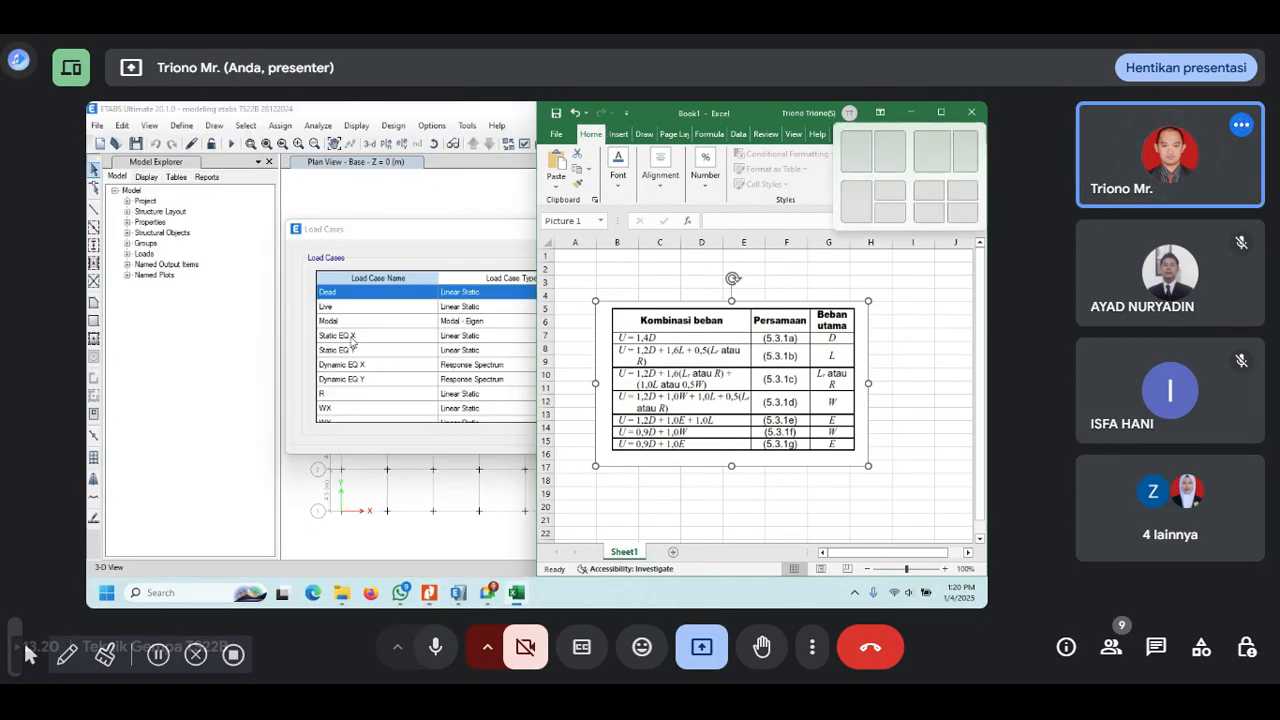
{"action": "left_click", "coordinate": [930, 340]}
{"action": "left_click", "coordinate": [945, 294]}
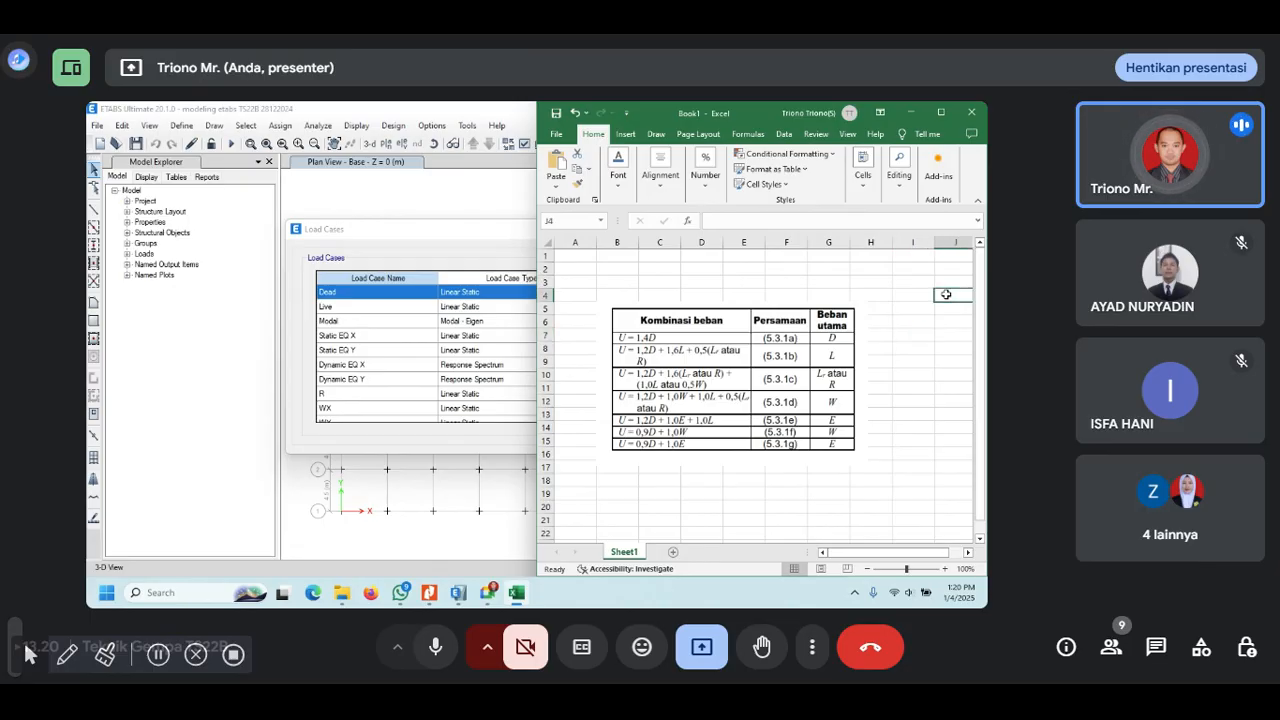
{"action": "left_click", "coordinate": [967, 552]}
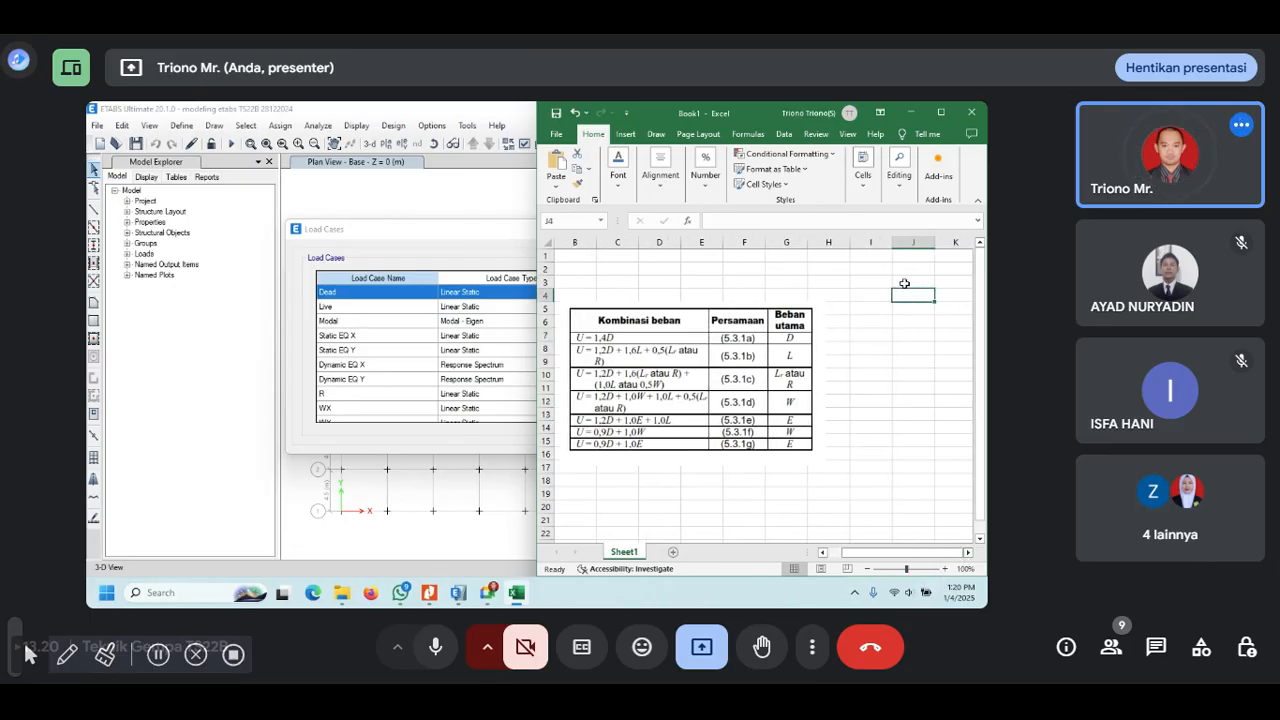
{"action": "type", "text": "D"}
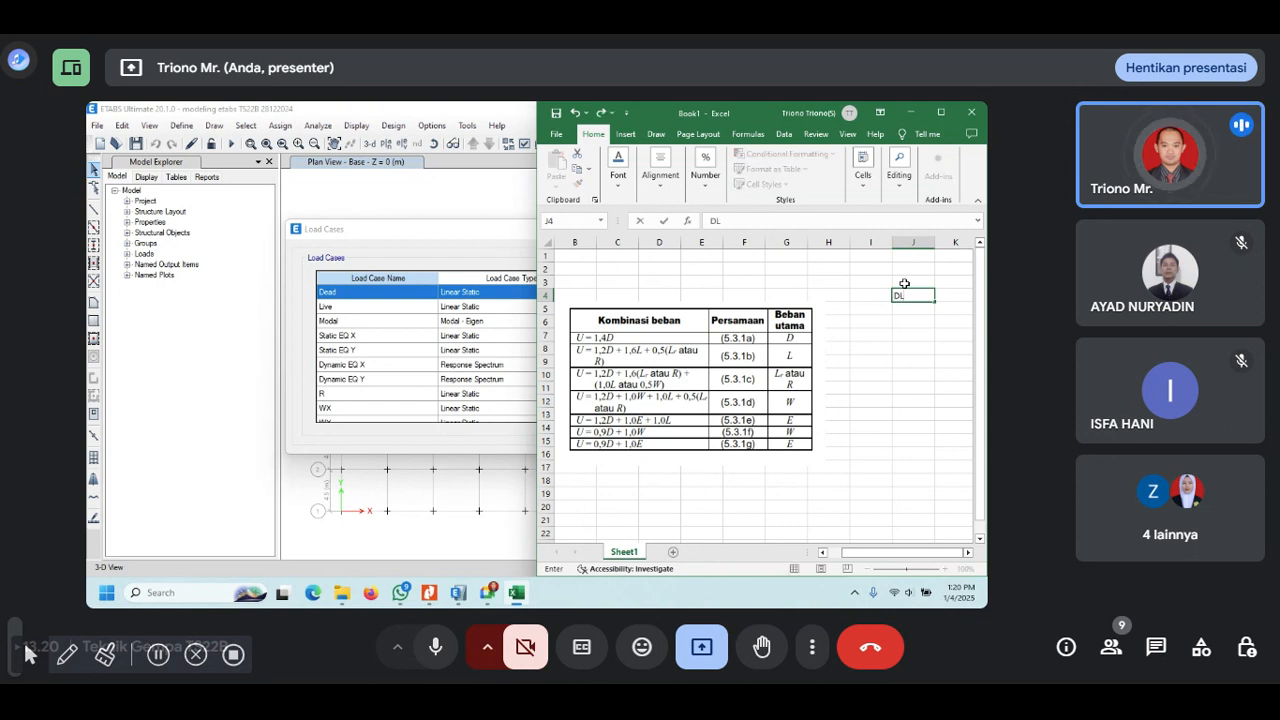
{"action": "type", "text": "L"}
{"action": "key", "text": "Tab"}
{"action": "type", "text": "L"}
{"action": "key", "text": "Return"}
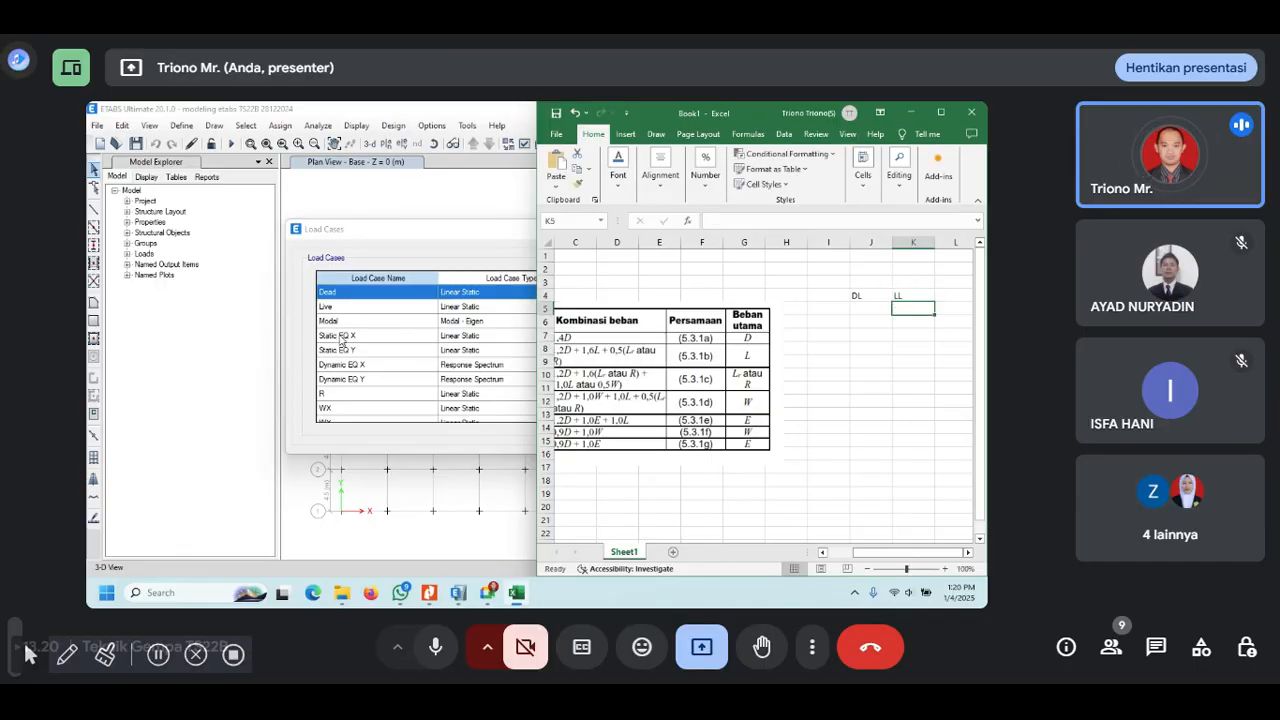
- Continue the heading row with R in L4, WX in M4 and WY in N4
{"action": "left_click", "coordinate": [863, 294]}
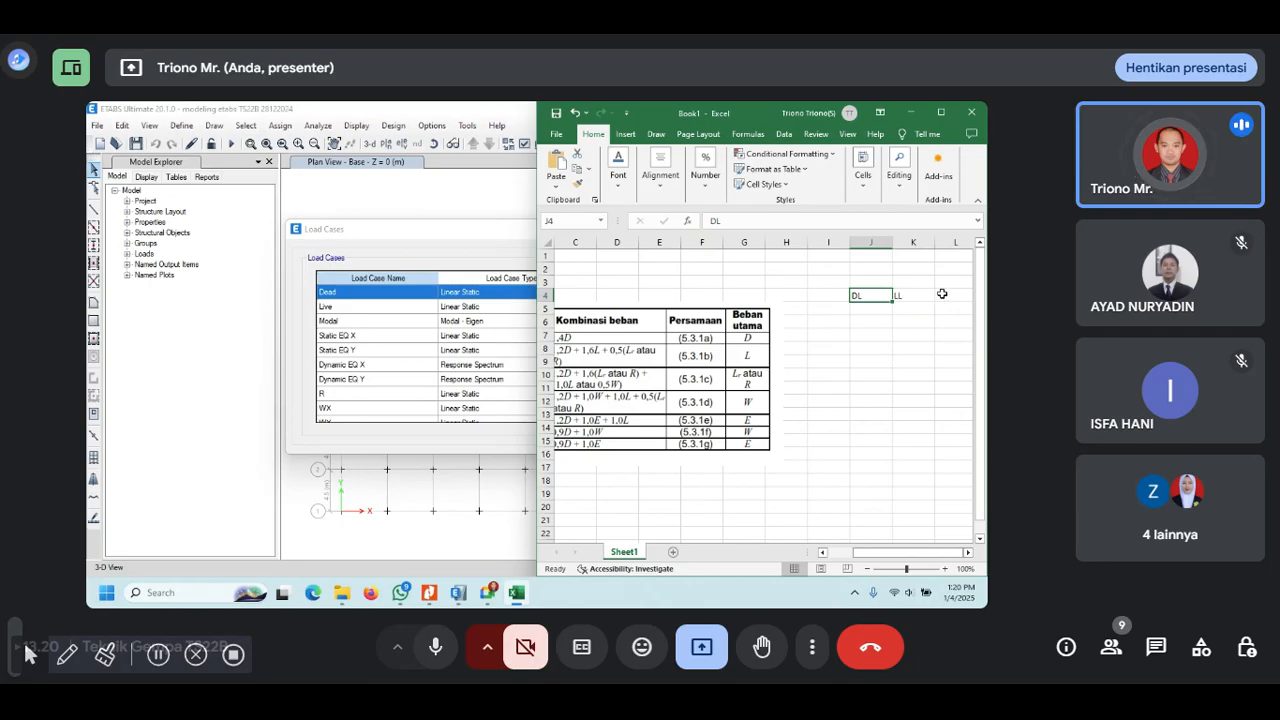
{"action": "left_click", "coordinate": [942, 294]}
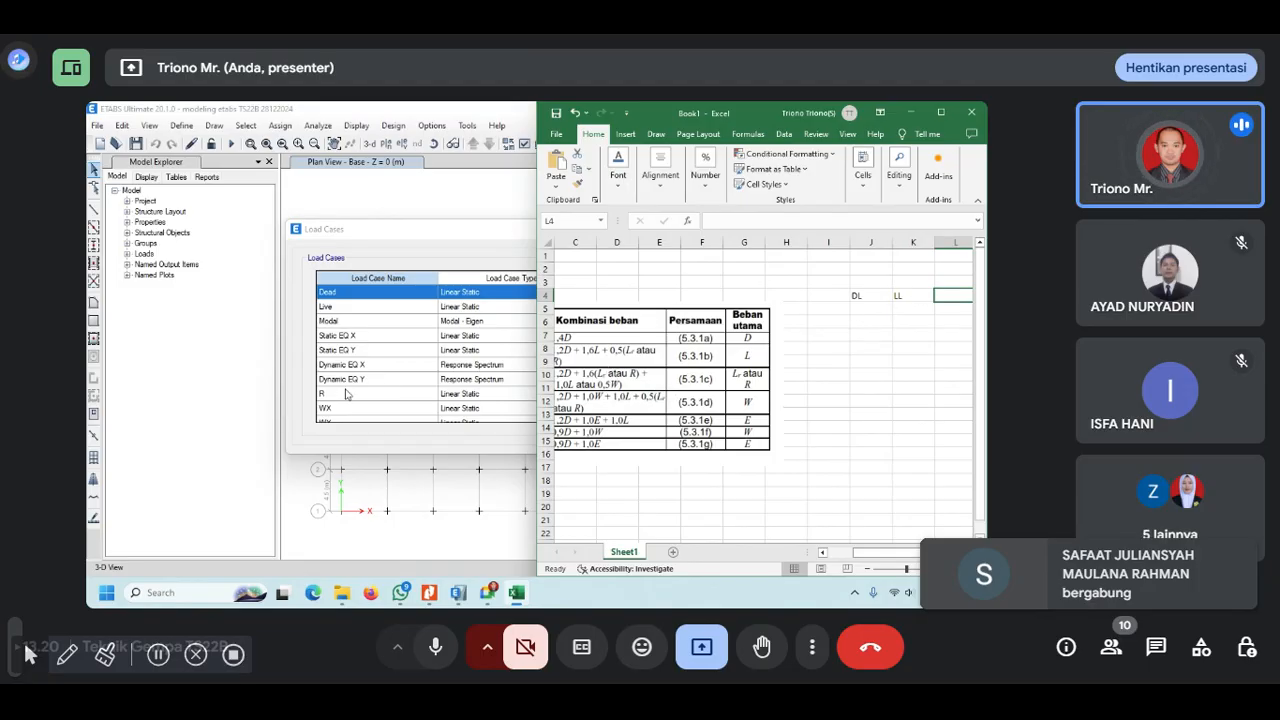
{"action": "type", "text": "R"}
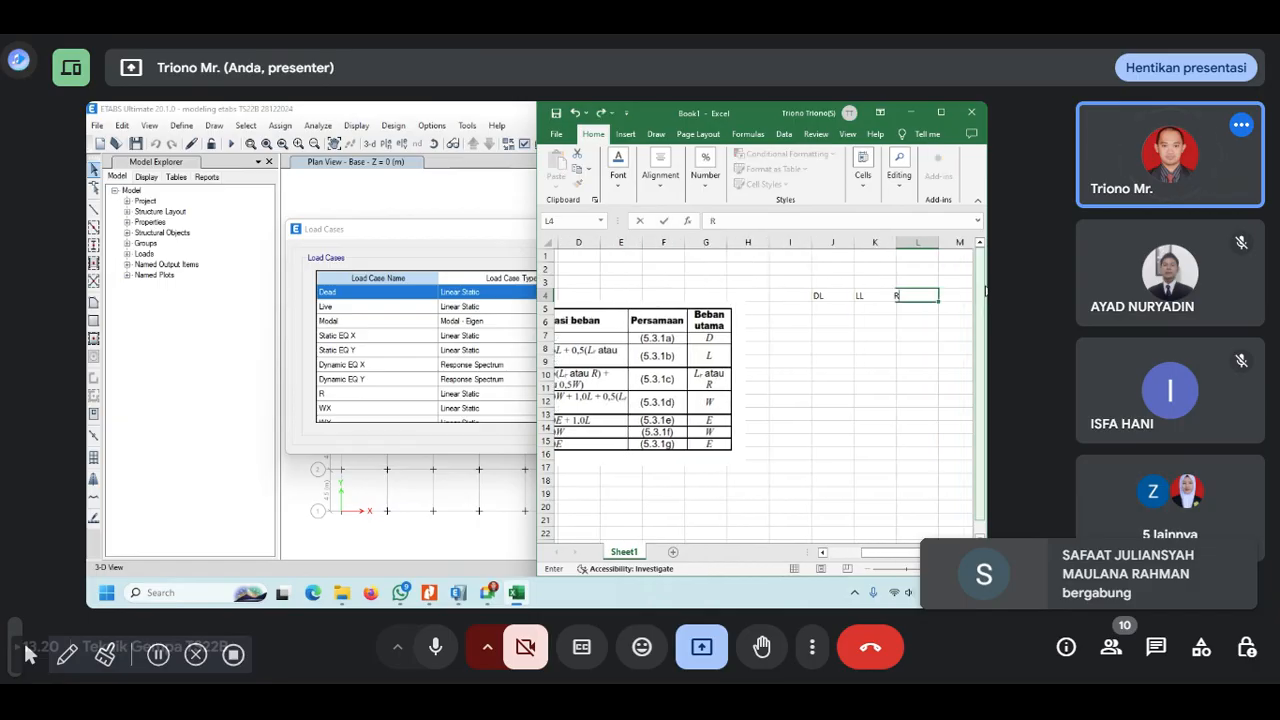
{"action": "key", "text": "Tab"}
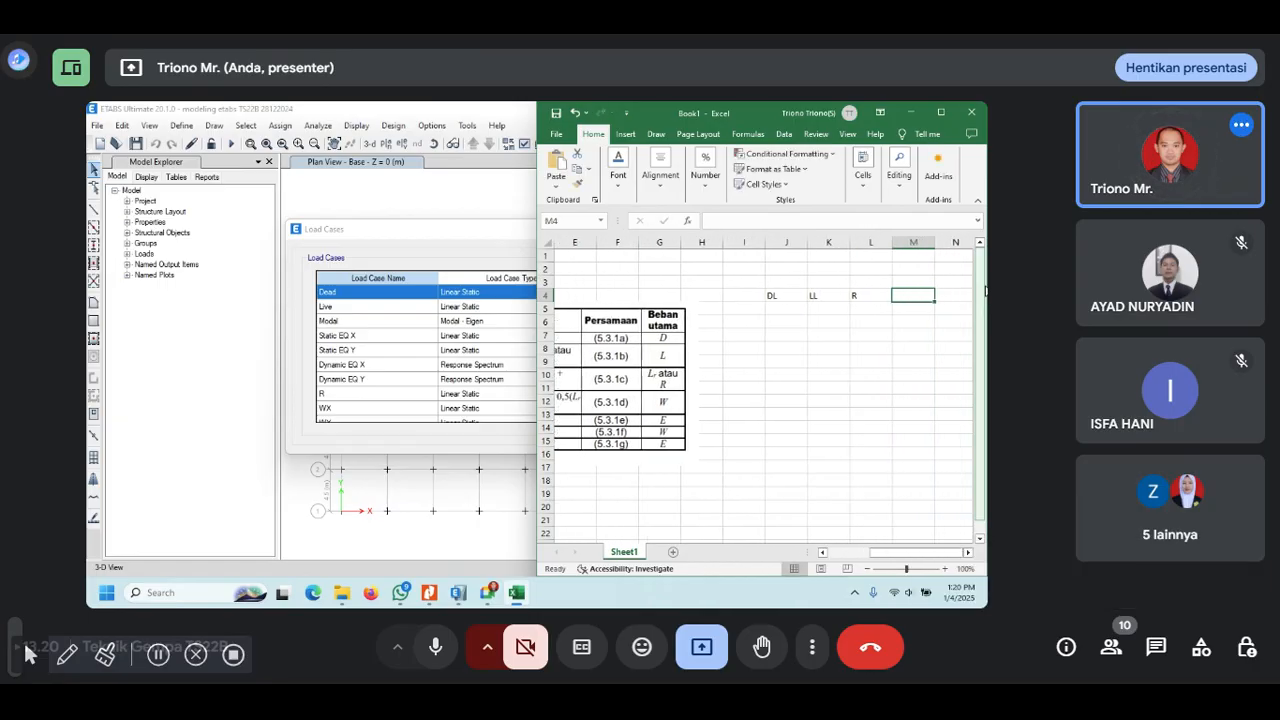
{"action": "type", "text": "W"}
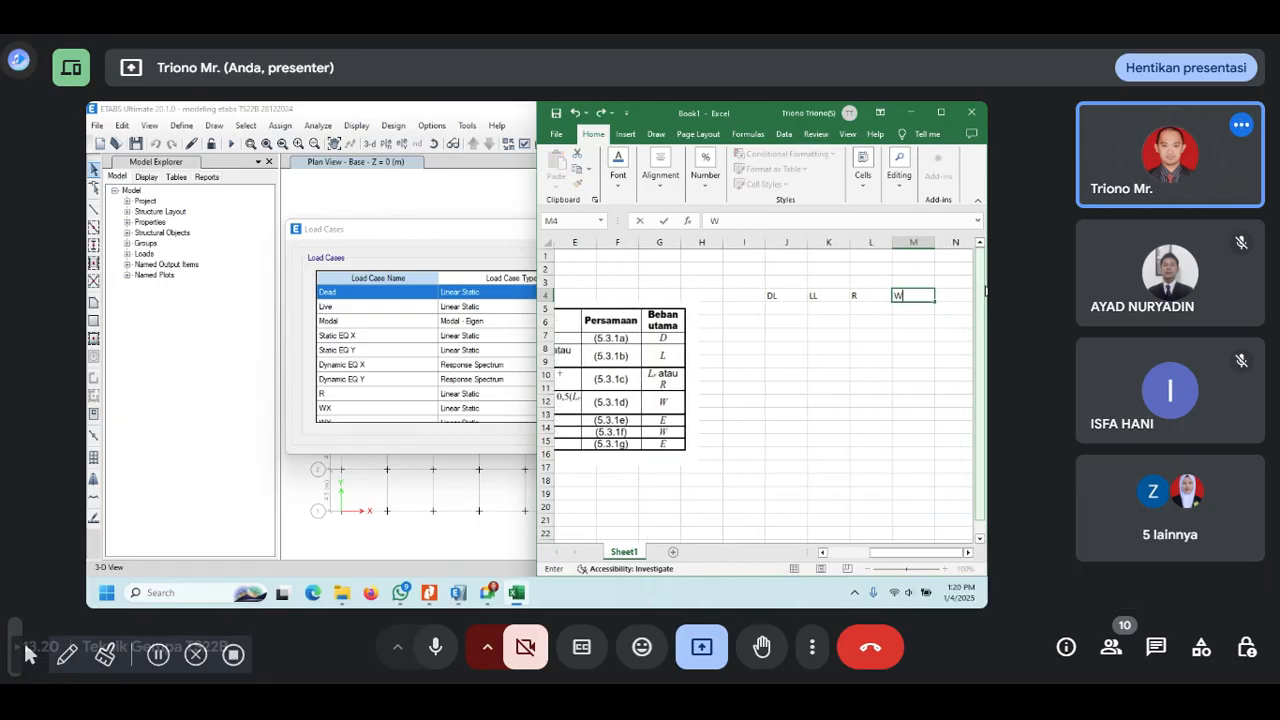
{"action": "key", "text": "Tab"}
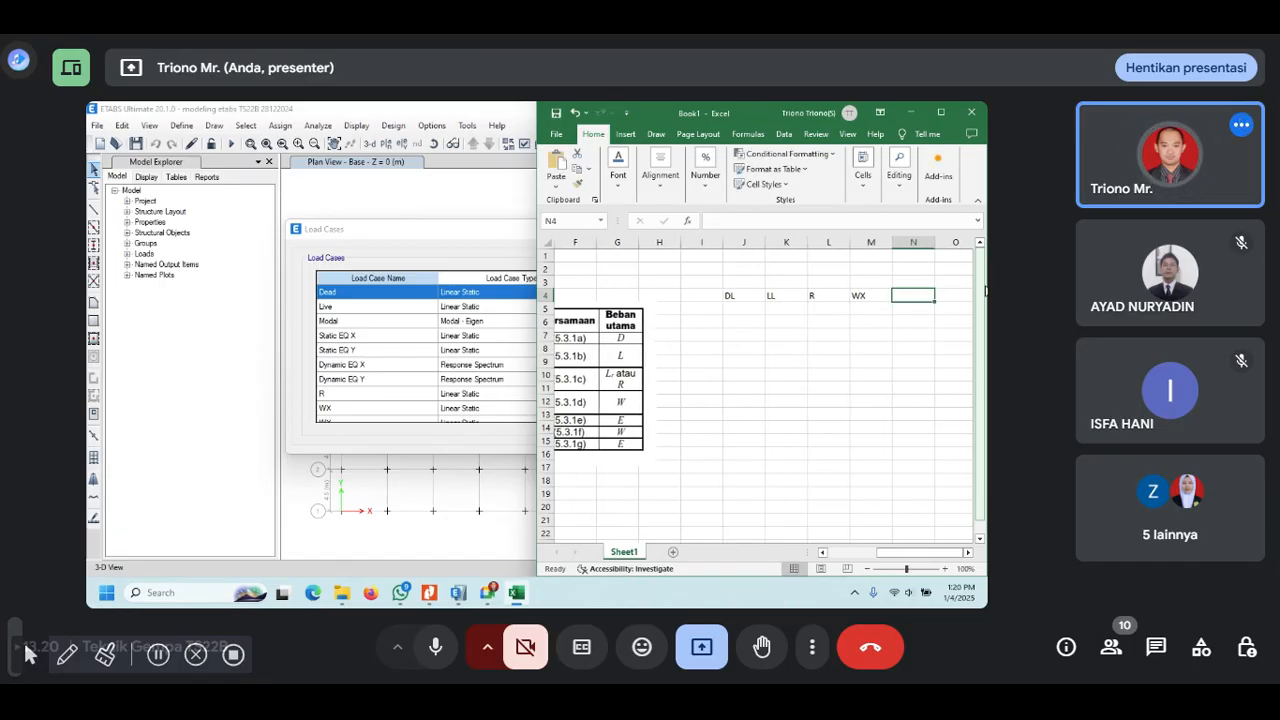
{"action": "key", "text": "Left"}
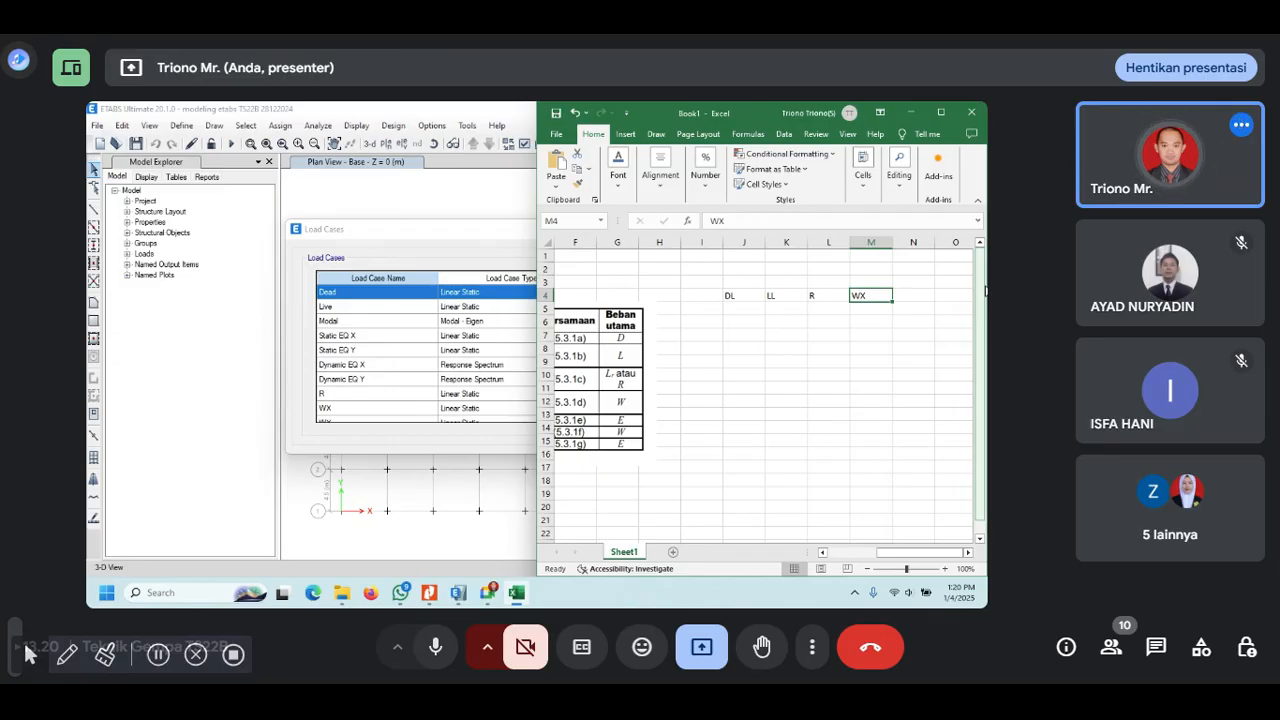
{"action": "key", "text": "Right"}
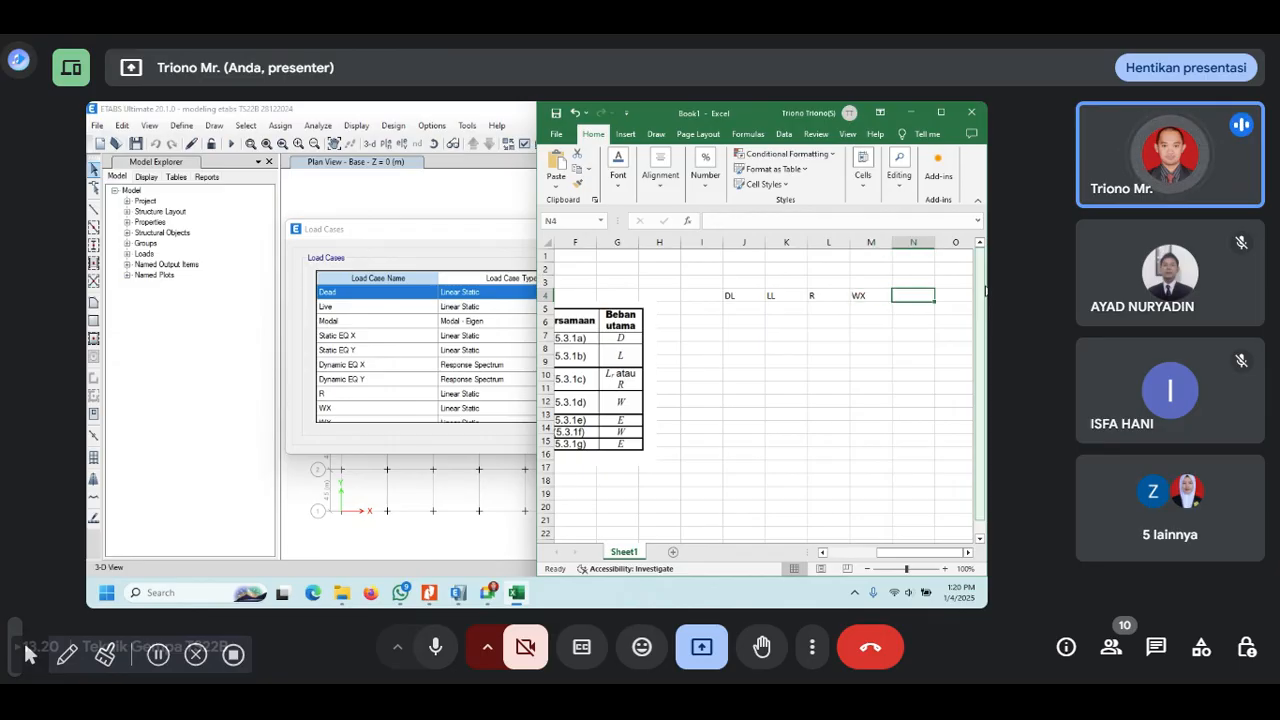
{"action": "type", "text": "WY"}
{"action": "key", "text": "Right"}
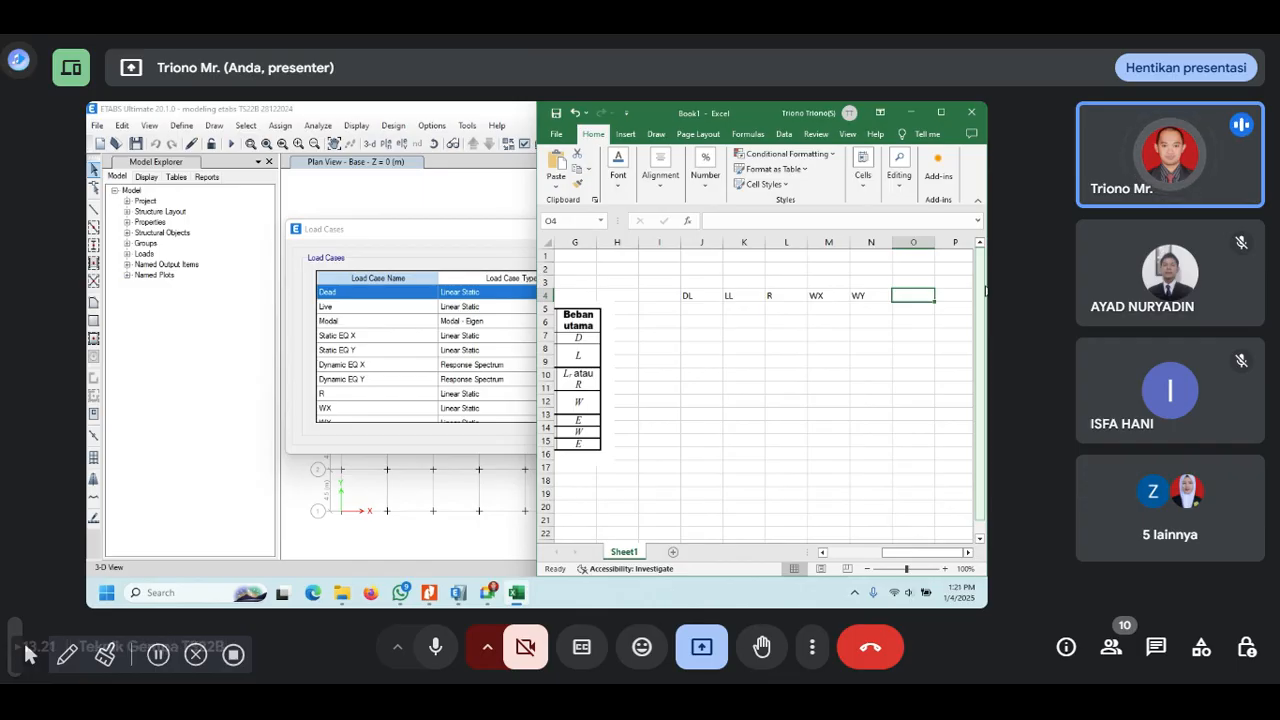
- Enter the headings Static EQ X in O4 and Static EQ Y in P4, and widen both columns to fit the text
{"action": "type", "text": "S"}
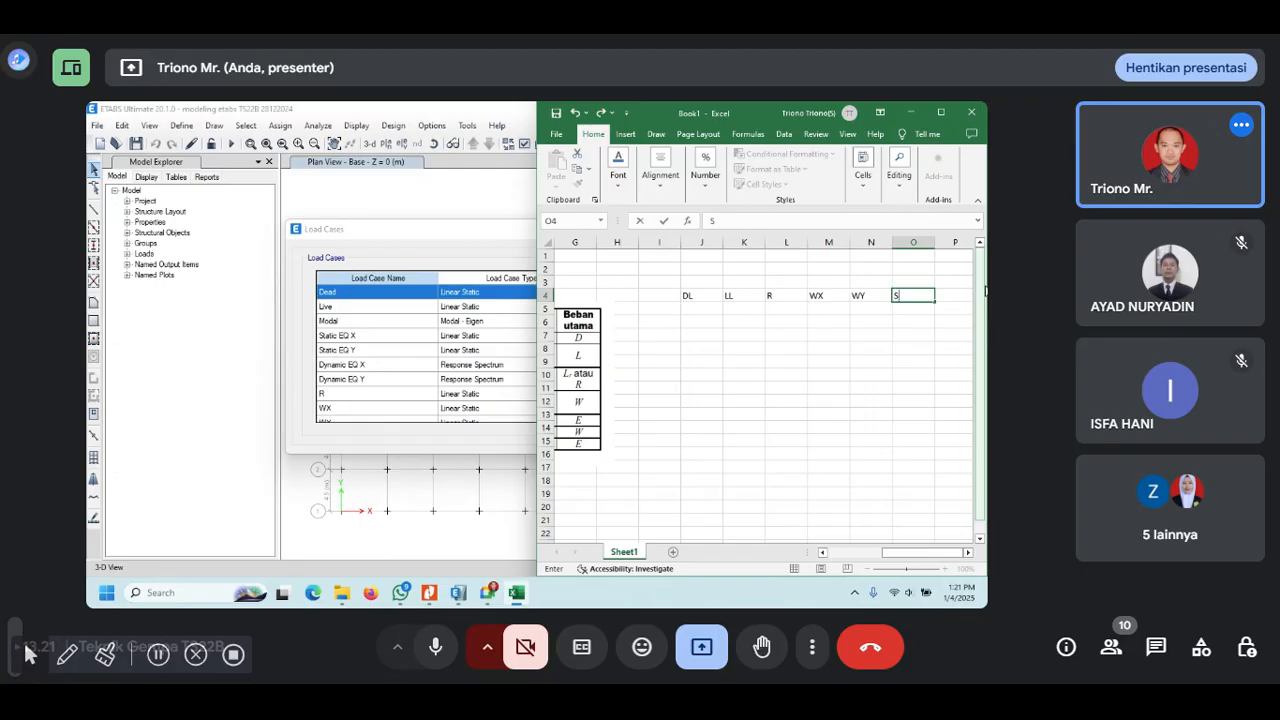
{"action": "type", "text": "Tatic EQ X"}
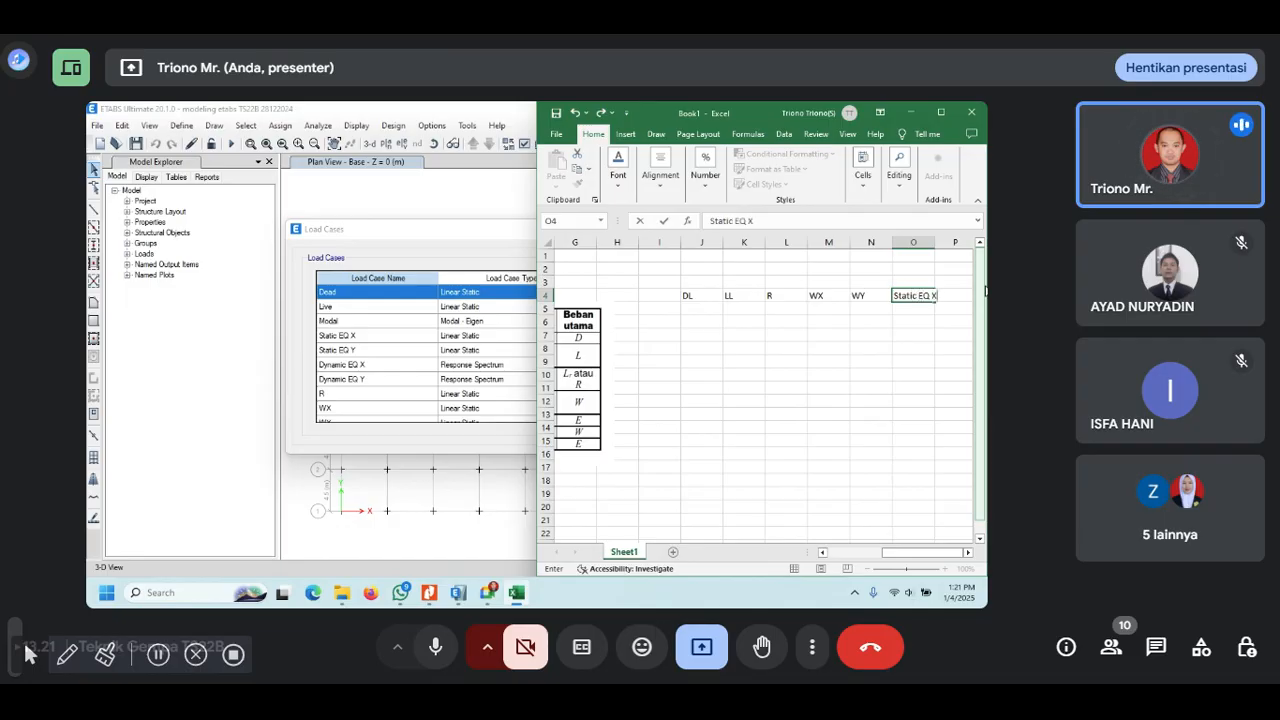
{"action": "key", "text": "Tab"}
{"action": "type", "text": "St"}
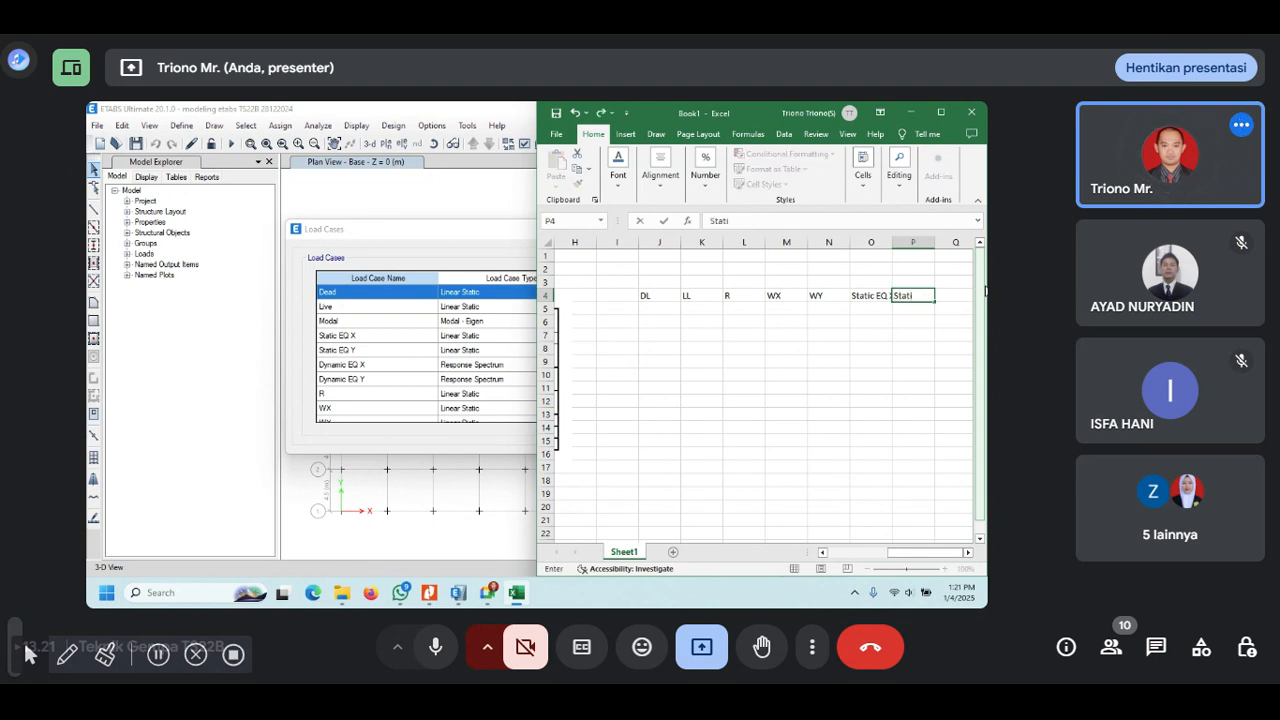
{"action": "type", "text": "atic EQ Y"}
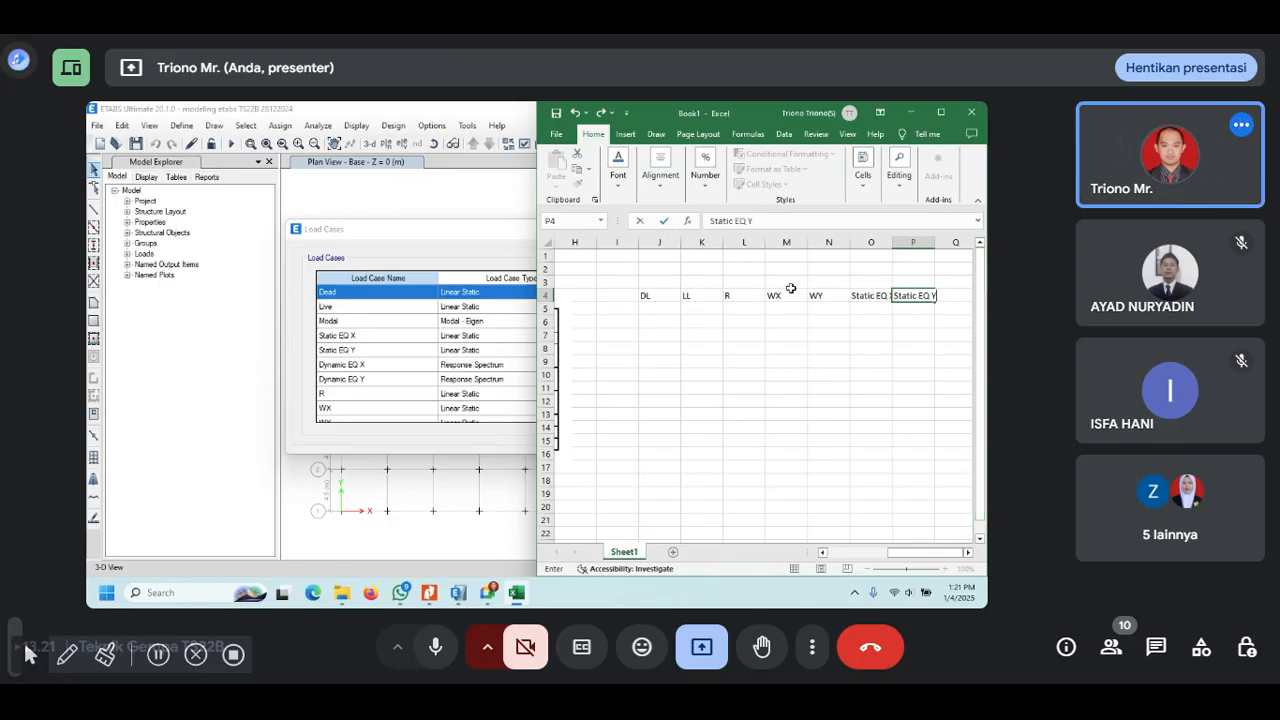
{"action": "left_click", "coordinate": [884, 310]}
{"action": "mouse_move", "coordinate": [892, 242]}
{"action": "left_mouse_down"}
{"action": "mouse_move", "coordinate": [920, 242]}
{"action": "mouse_move", "coordinate": [906, 242]}
{"action": "left_mouse_up"}
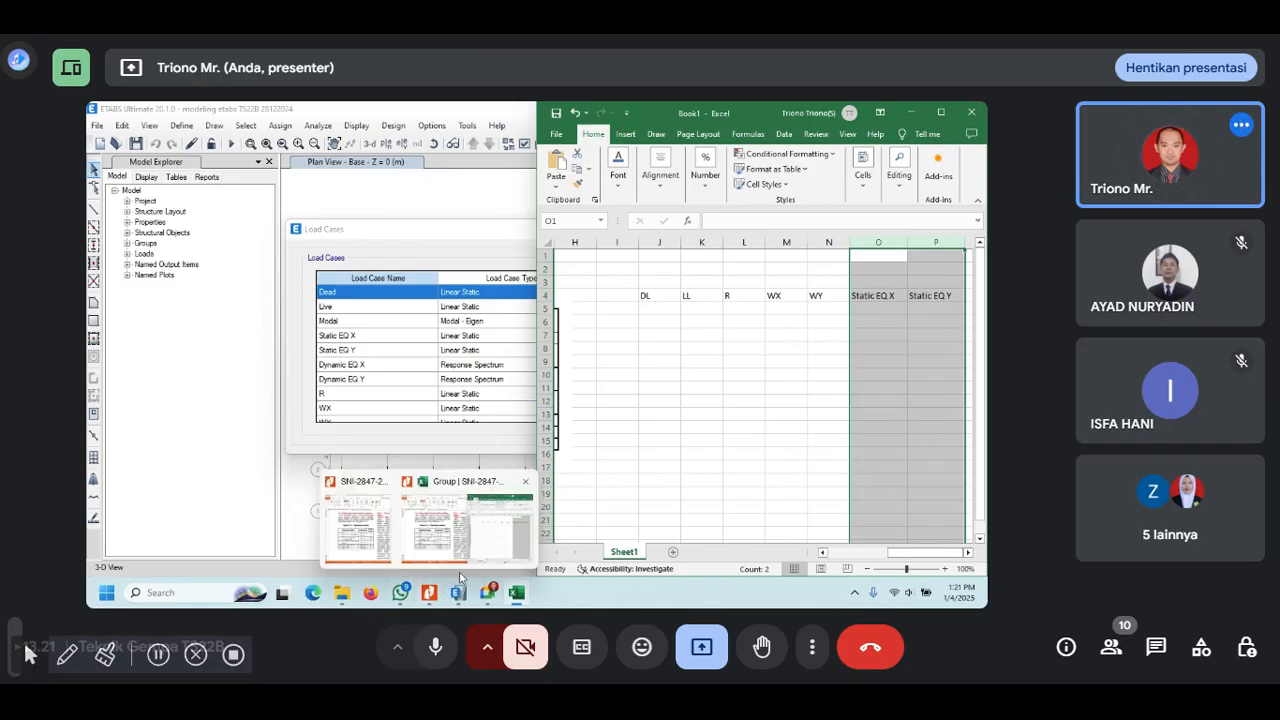
- Examine the SNI-1726-2019 PDF's opening pages and its redundancy and seismic load combination sections, and return to the SNI-2847 load combination table
{"action": "mouse_move", "coordinate": [432, 596]}
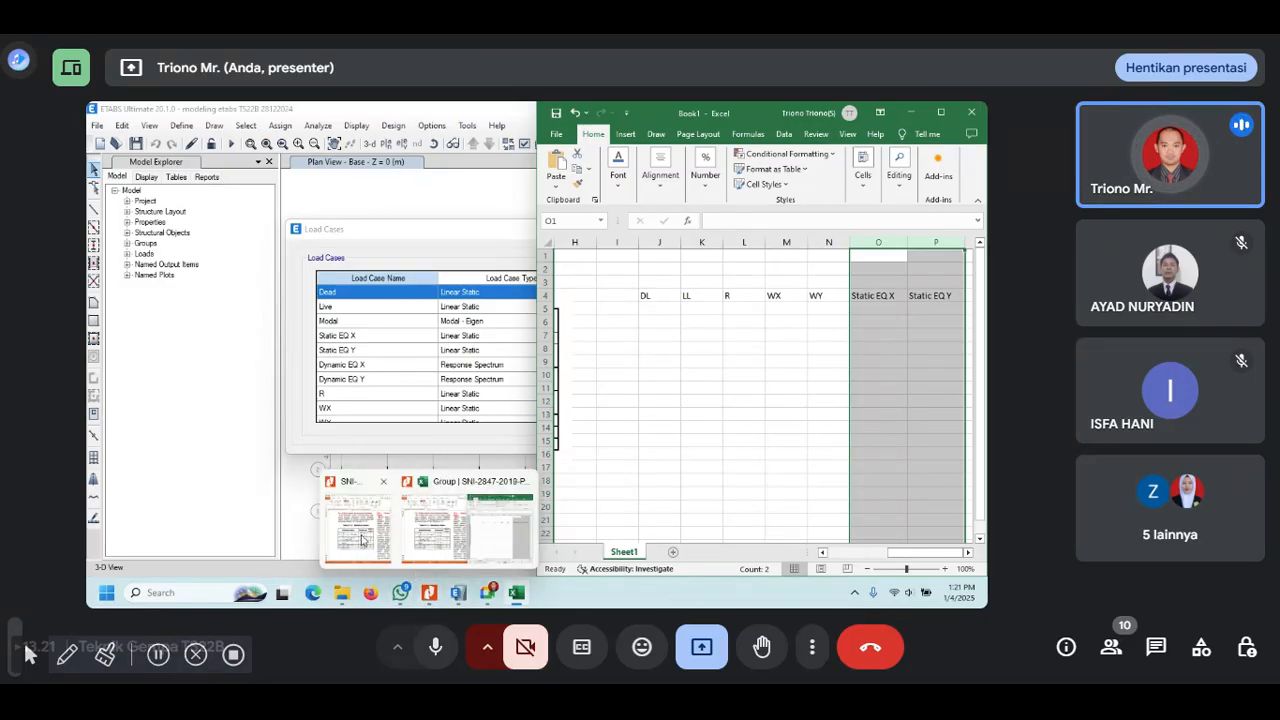
{"action": "left_click", "coordinate": [360, 530]}
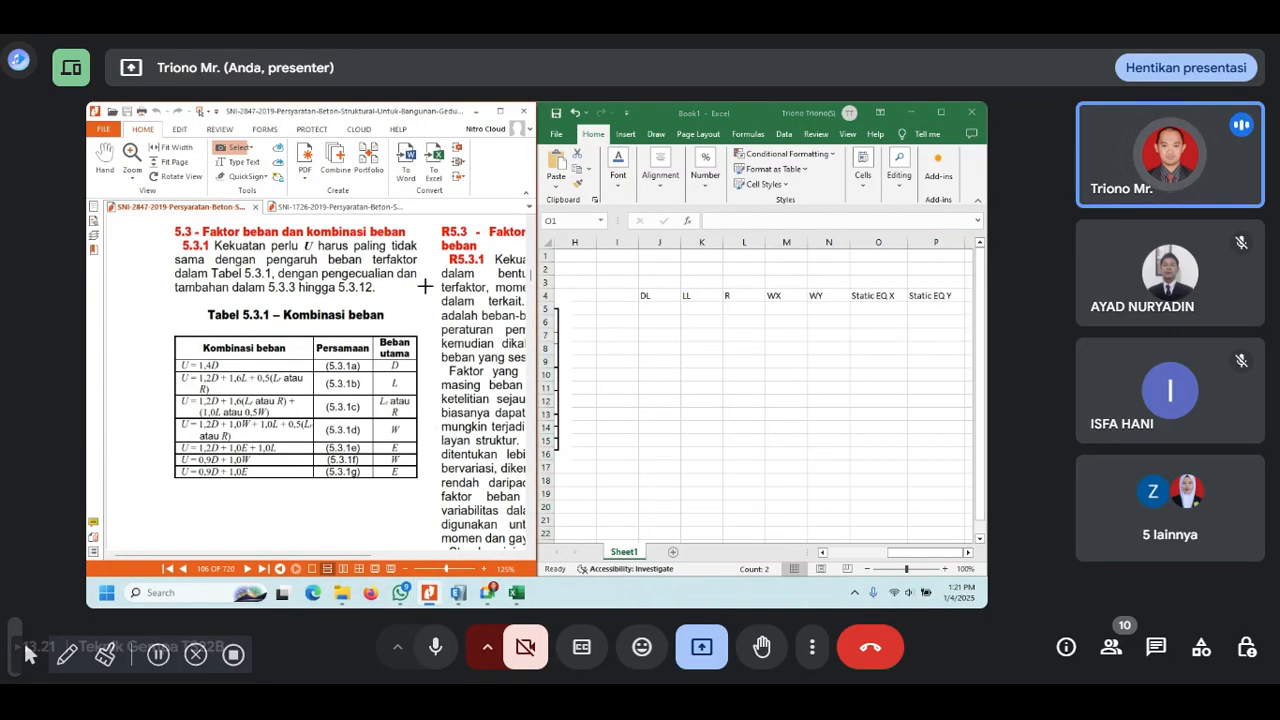
{"action": "left_click", "coordinate": [305, 210]}
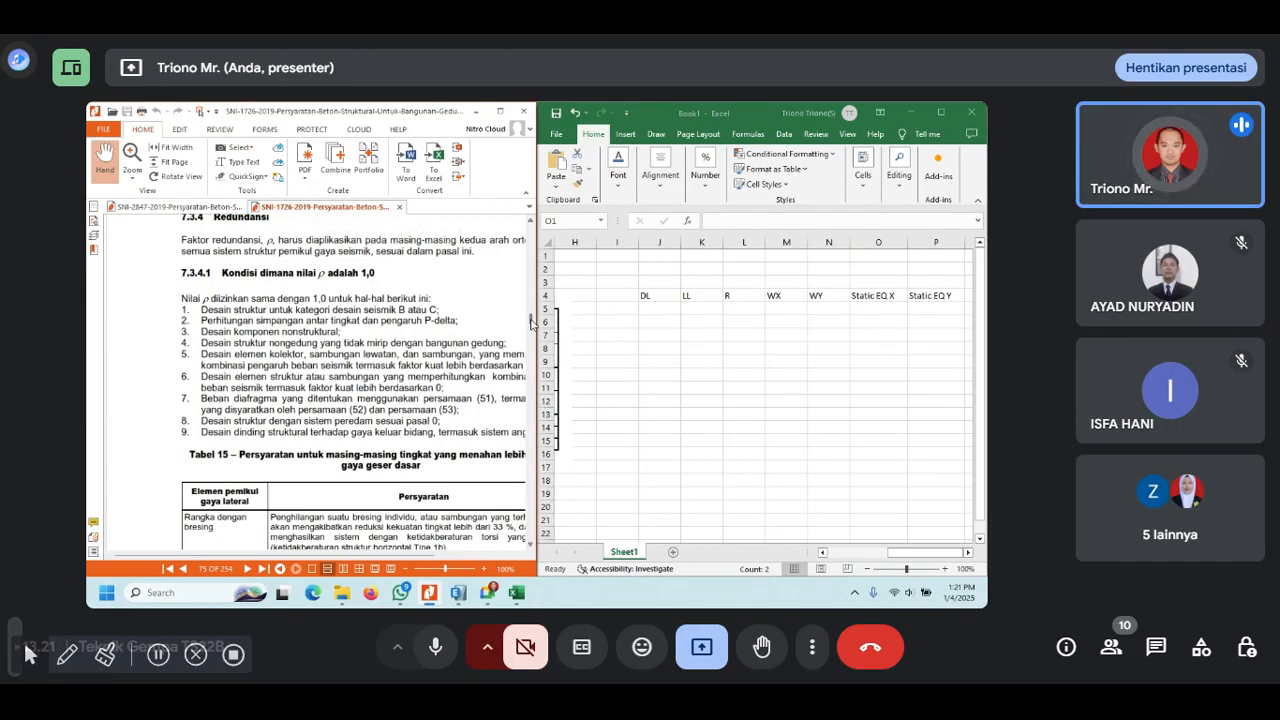
{"action": "left_click_drag", "start_coordinate": [533, 322], "coordinate": [531, 228]}
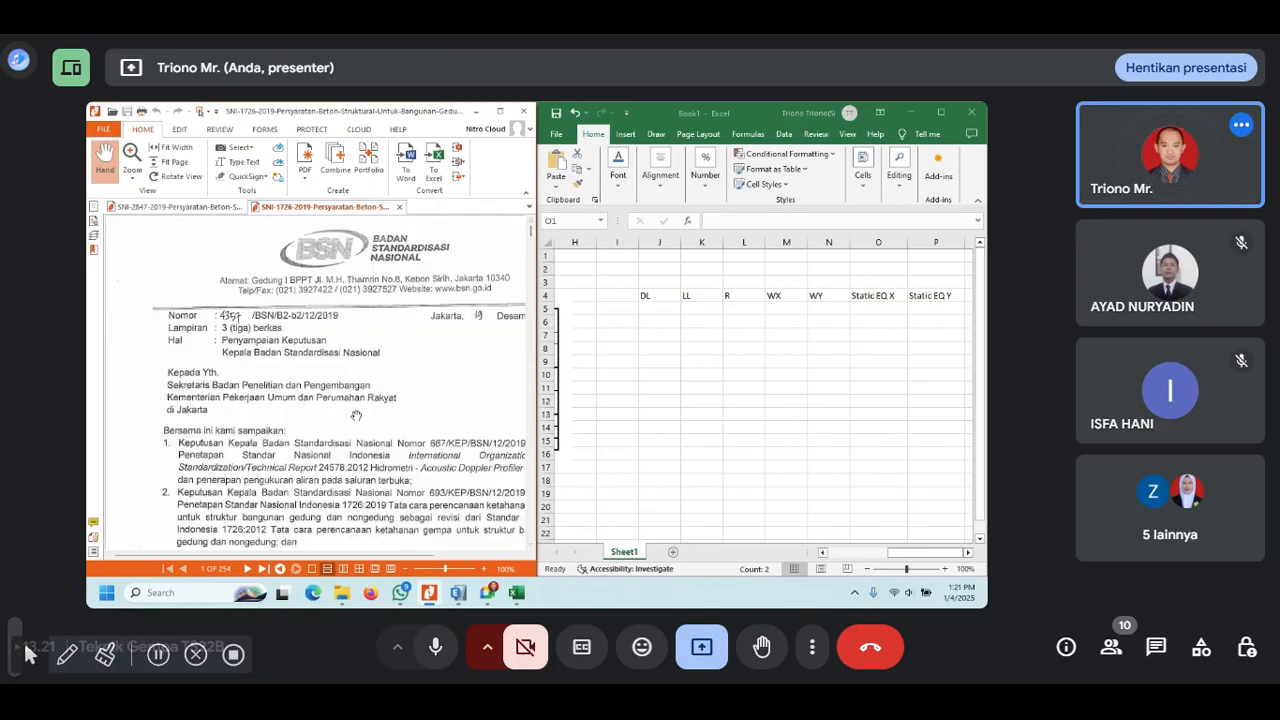
{"action": "scroll", "coordinate": [356, 415], "scroll_direction": "down", "scroll_amount": 6}
{"action": "scroll", "coordinate": [356, 415], "scroll_direction": "down", "scroll_amount": 6}
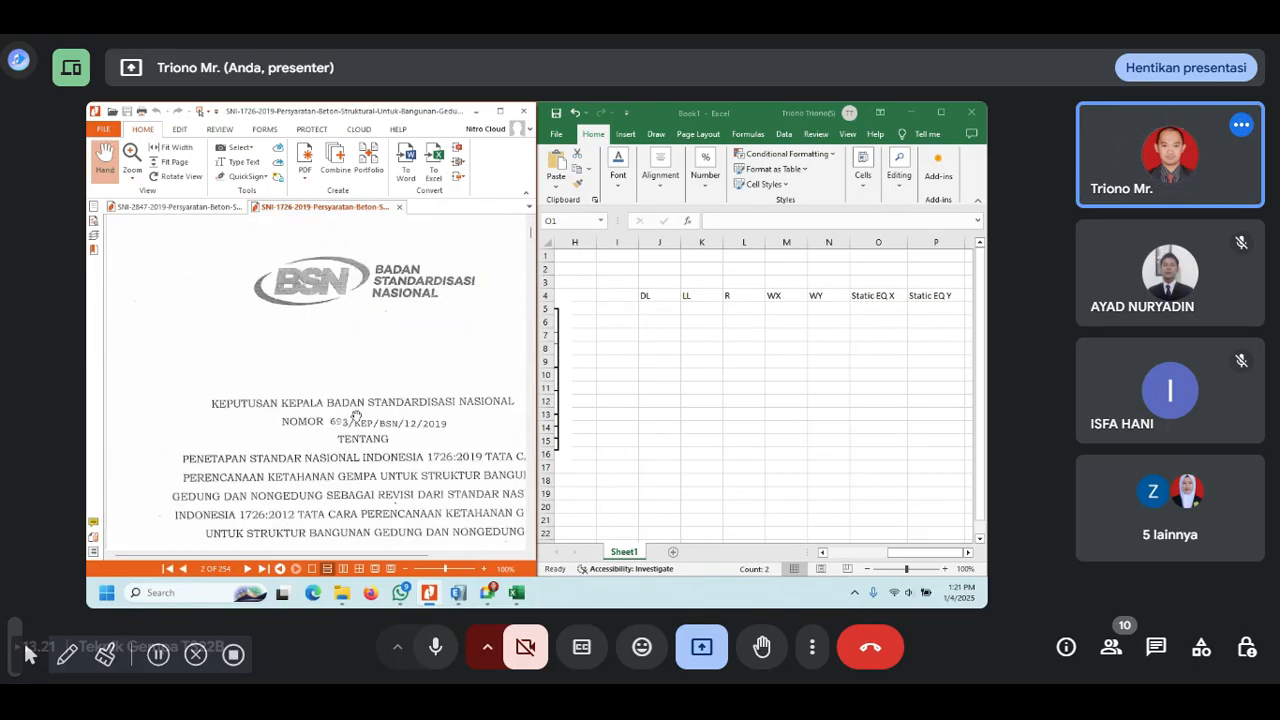
{"action": "scroll", "coordinate": [356, 415], "scroll_direction": "down", "scroll_amount": 1}
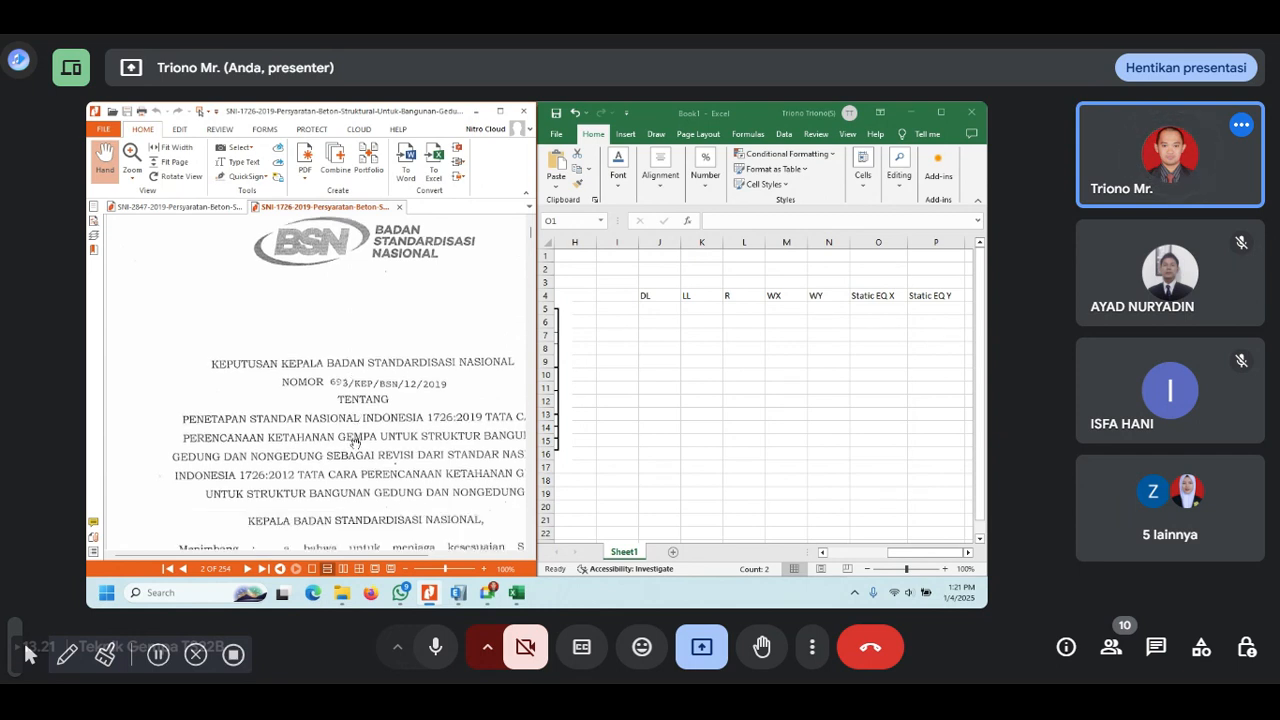
{"action": "scroll", "coordinate": [356, 437], "scroll_direction": "down", "scroll_amount": 1, "text": "ctrl"}
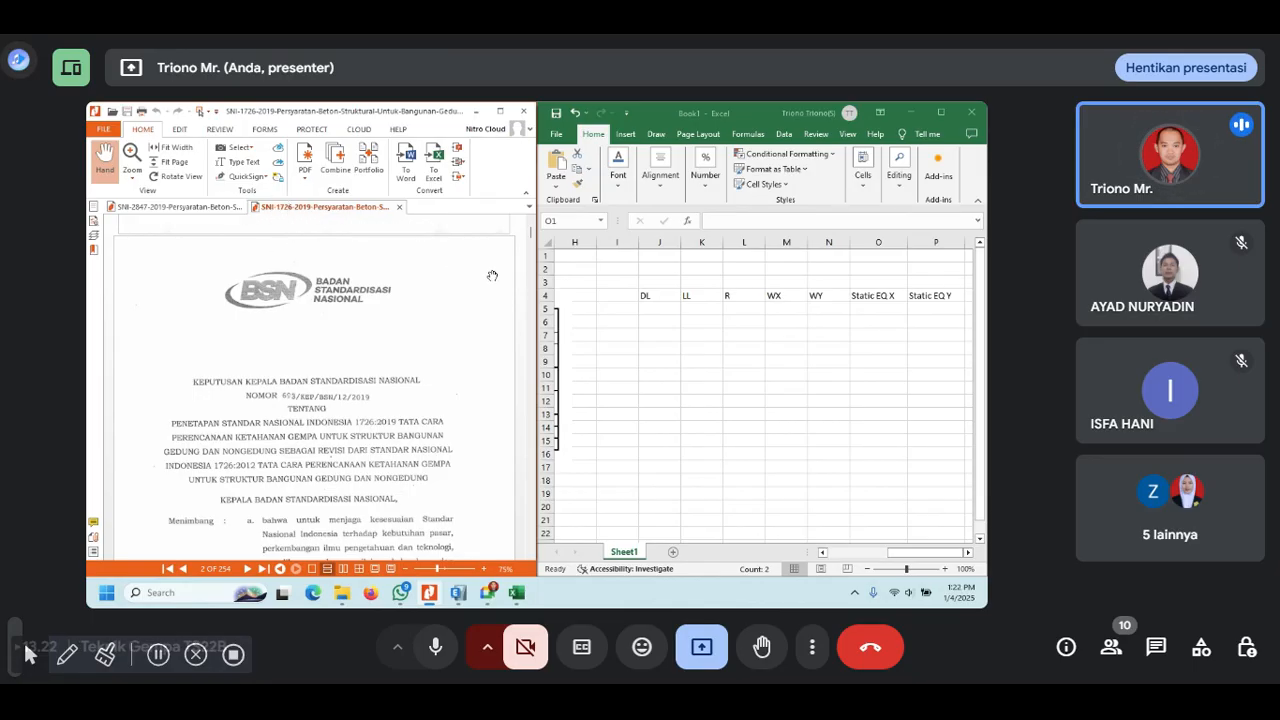
{"action": "left_click_drag", "start_coordinate": [530, 233], "coordinate": [531, 327]}
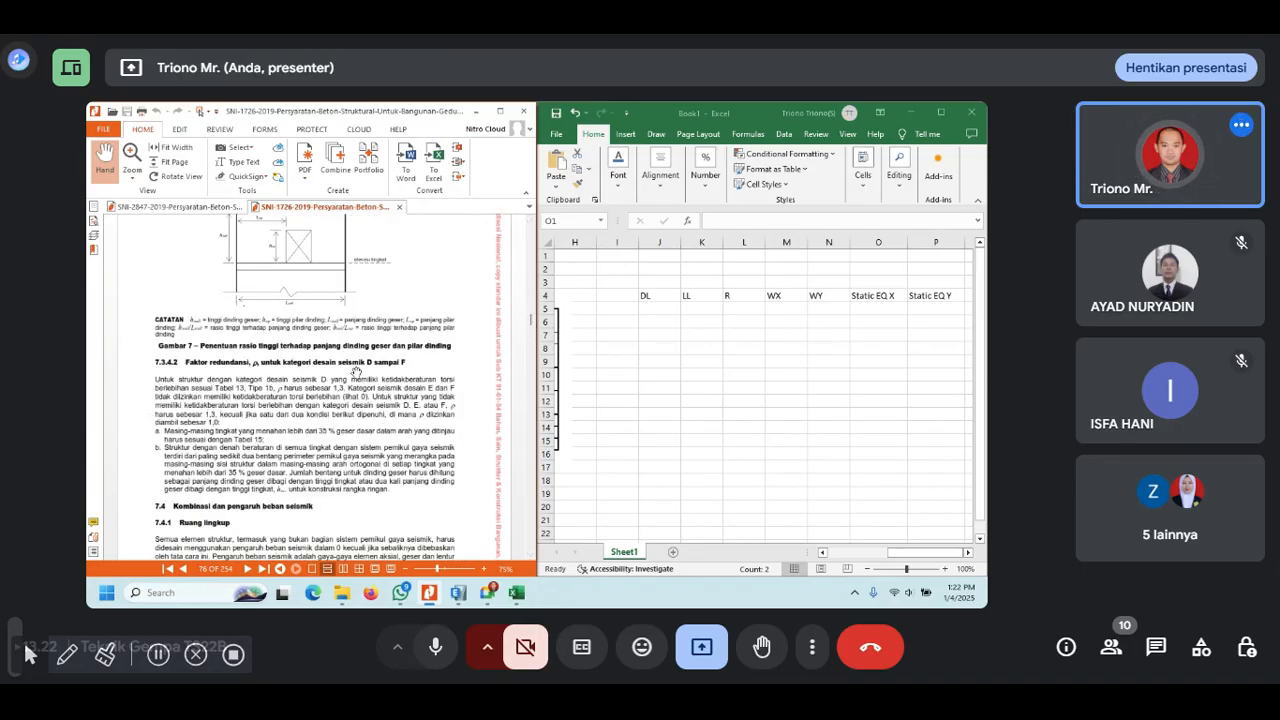
{"action": "left_click", "coordinate": [175, 207]}
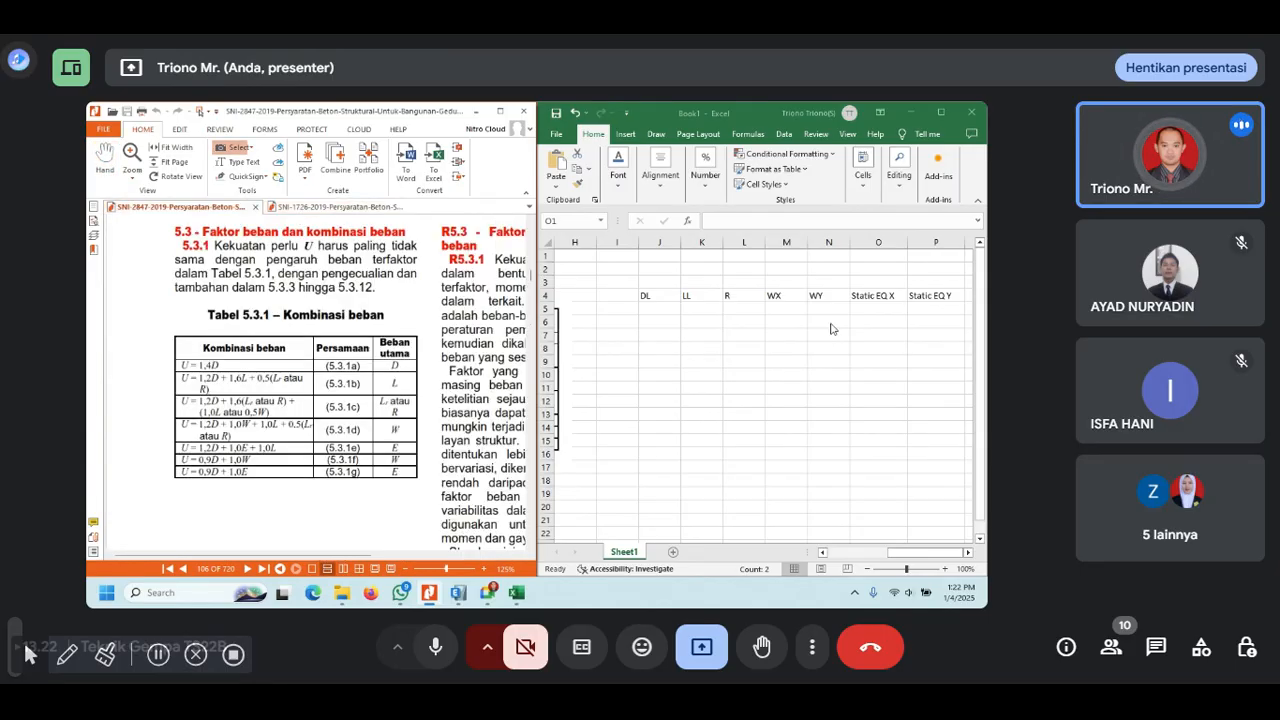
- Enter the heading Dynamic EQ X in Q4, checking the load case name against the ETABS load case list
{"action": "left_click", "coordinate": [878, 296]}
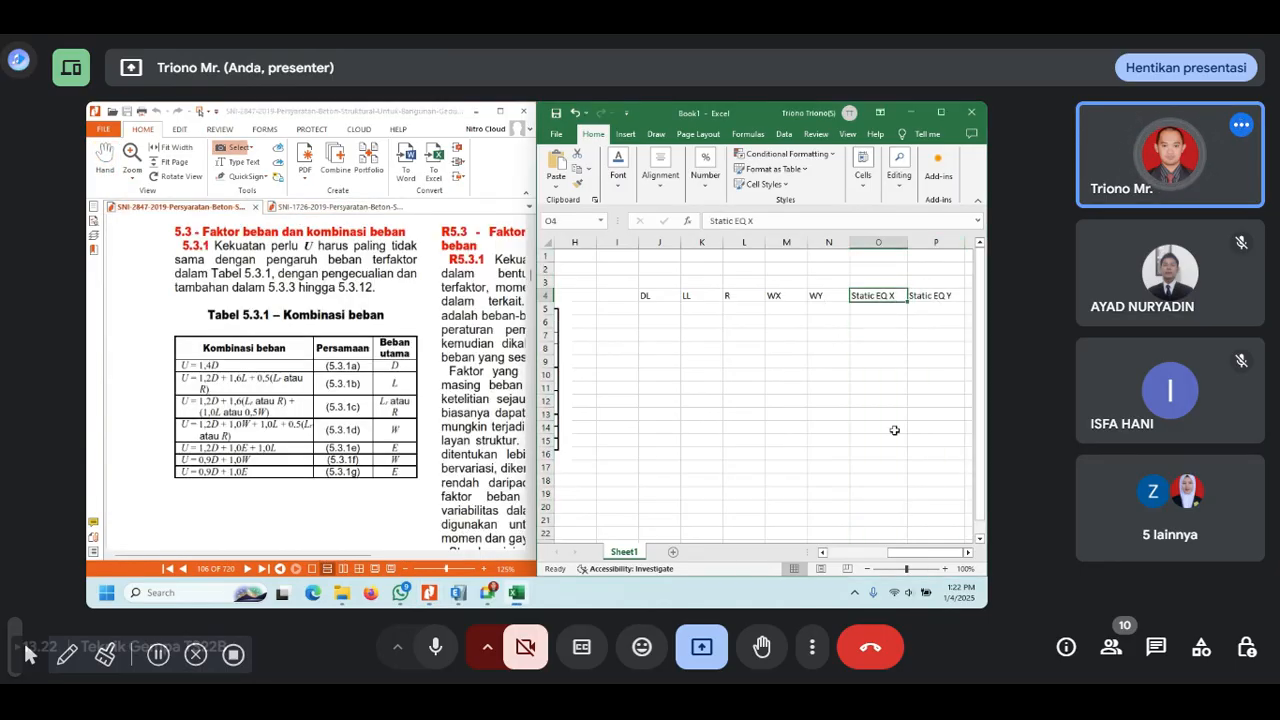
{"action": "left_click", "coordinate": [967, 553]}
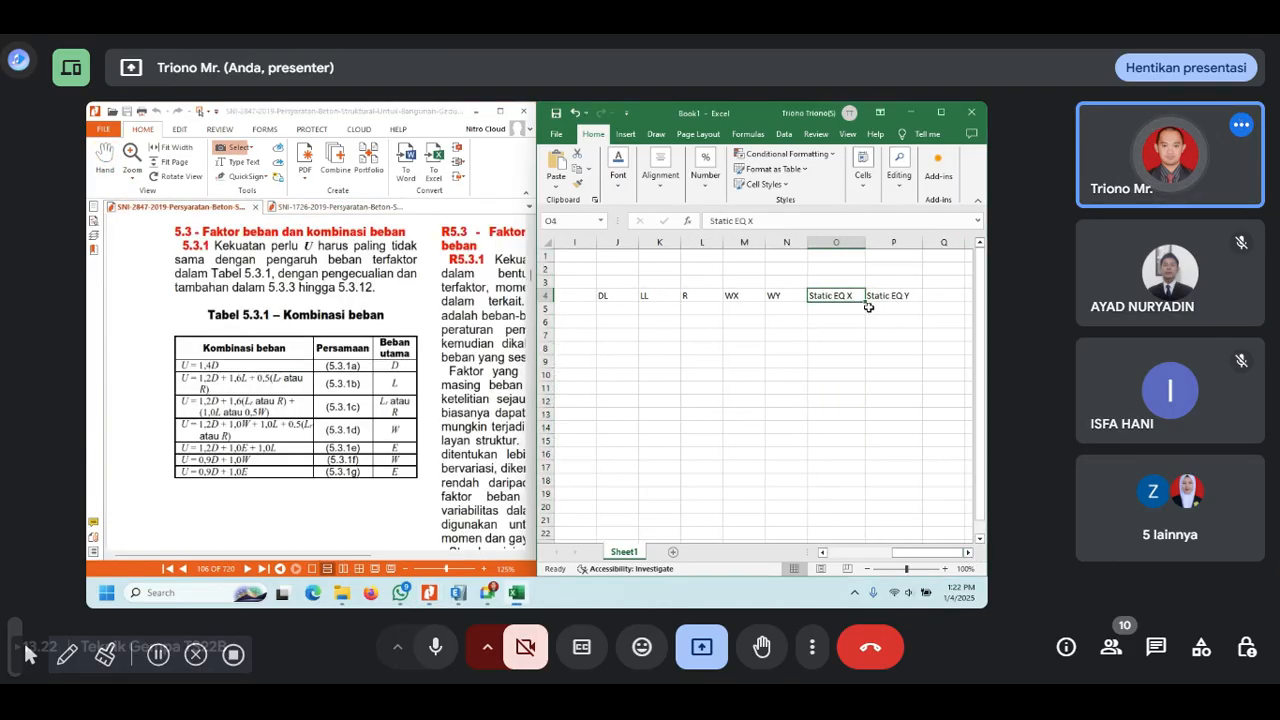
{"action": "left_click", "coordinate": [878, 296]}
{"action": "left_click", "coordinate": [944, 296]}
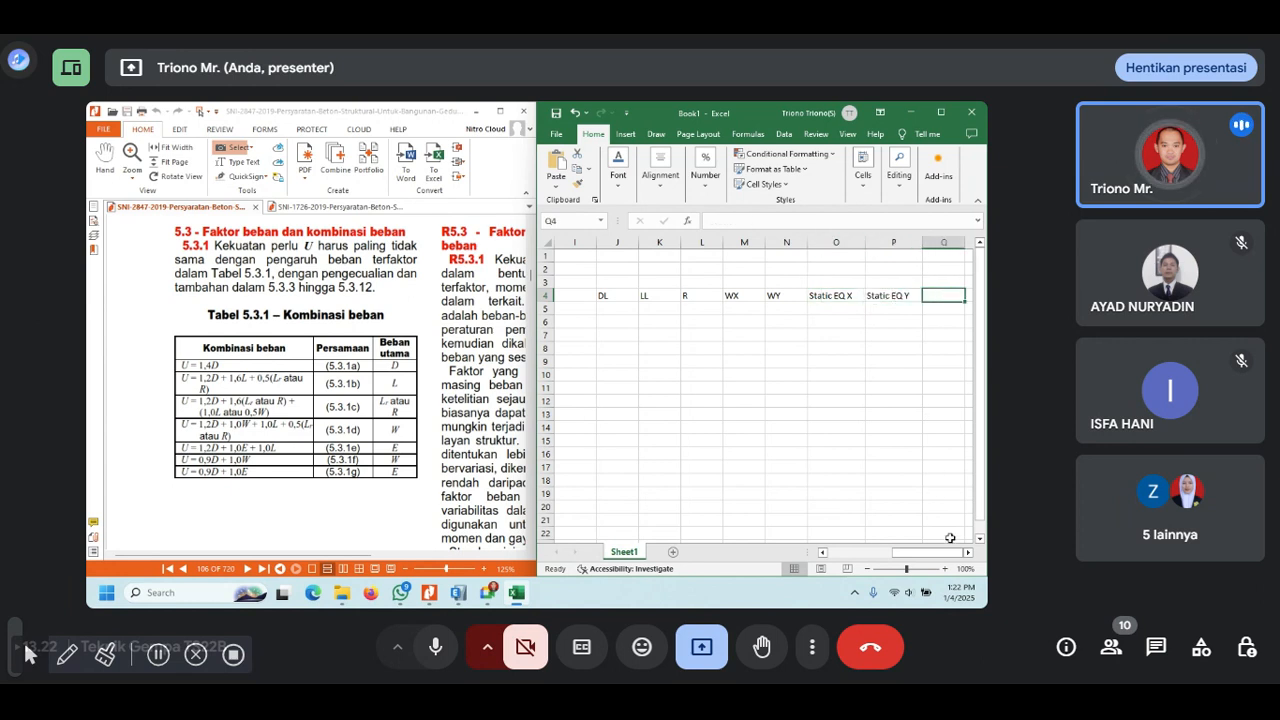
{"action": "left_click", "coordinate": [967, 553]}
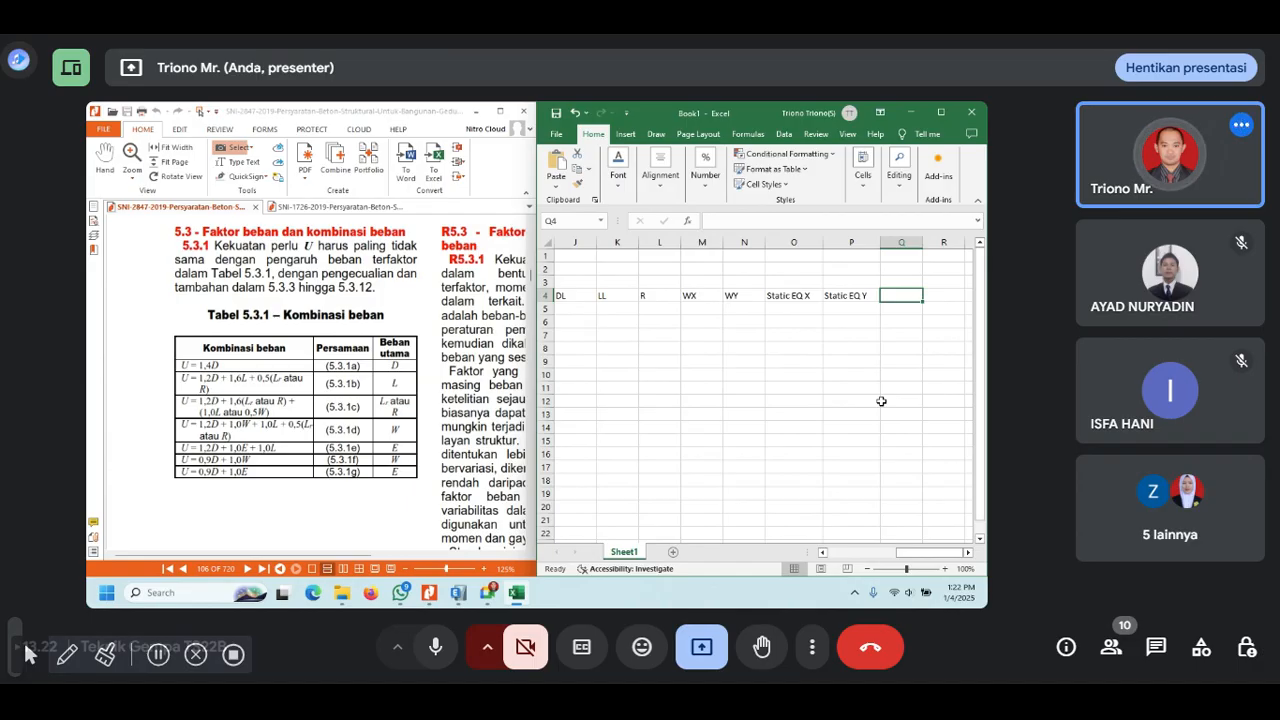
{"action": "type", "text": "D"}
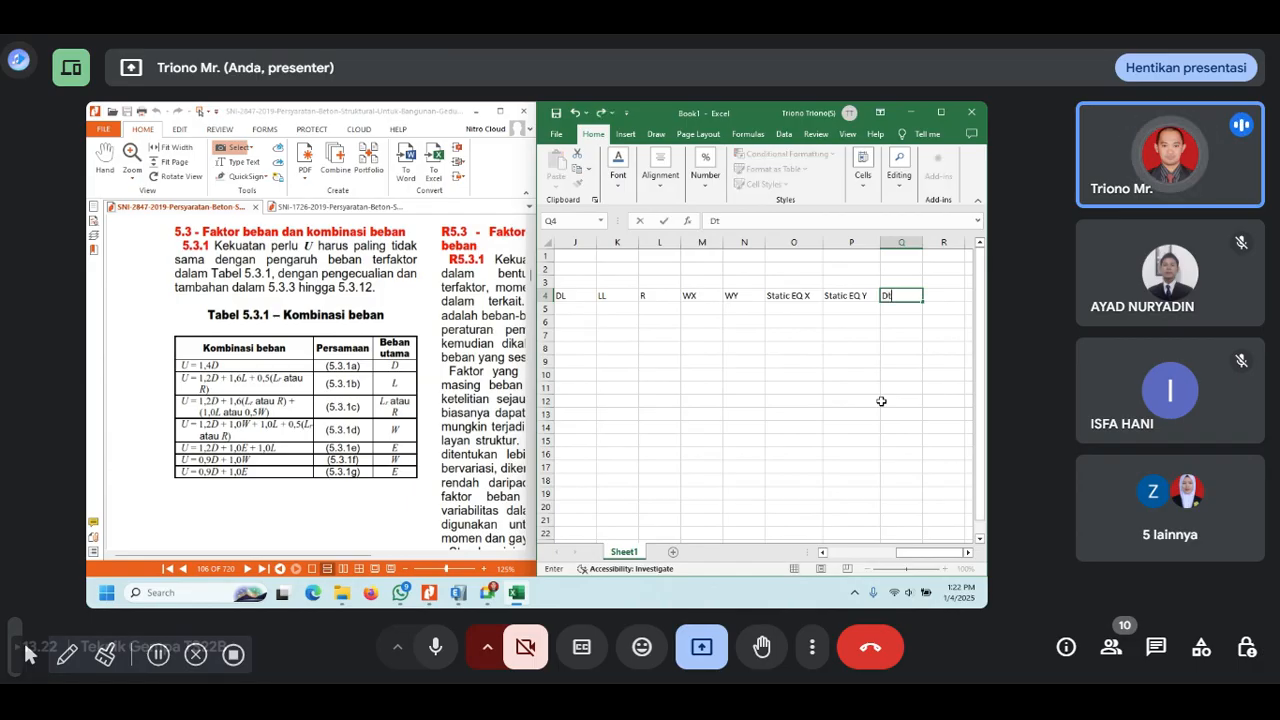
{"action": "type", "text": "ynami"}
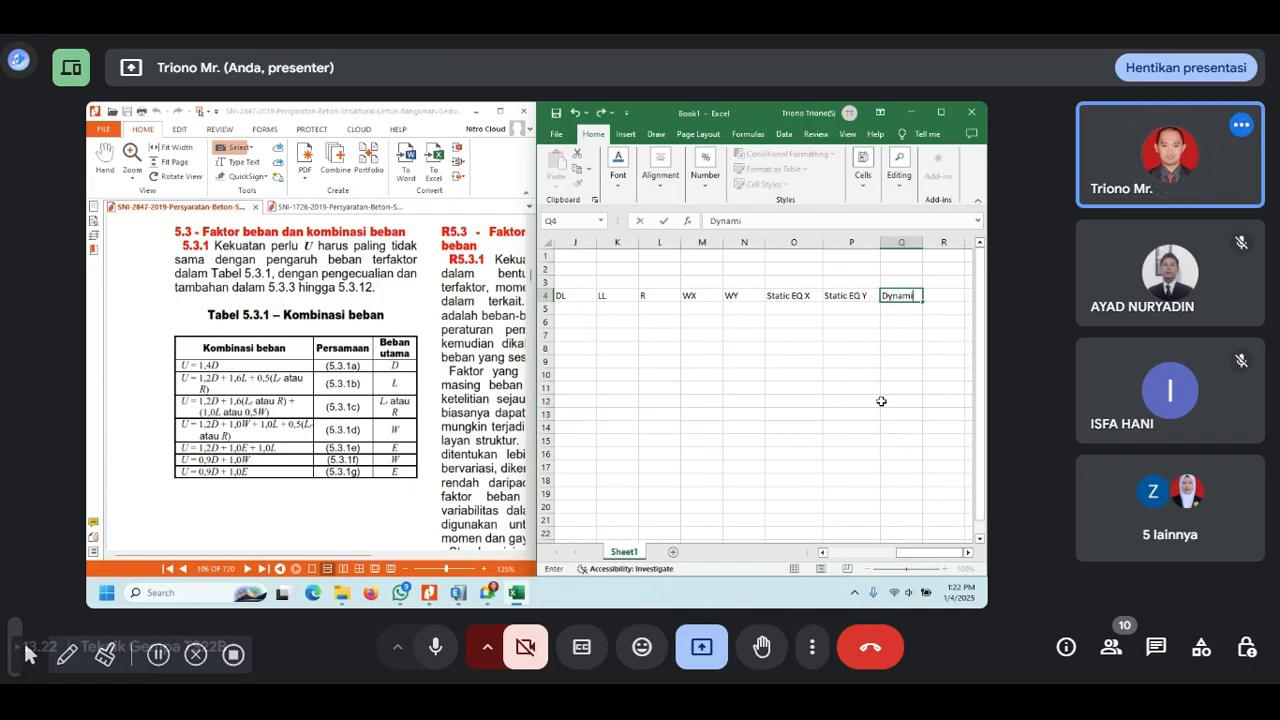
{"action": "type", "text": "x"}
{"action": "left_click", "coordinate": [460, 594]}
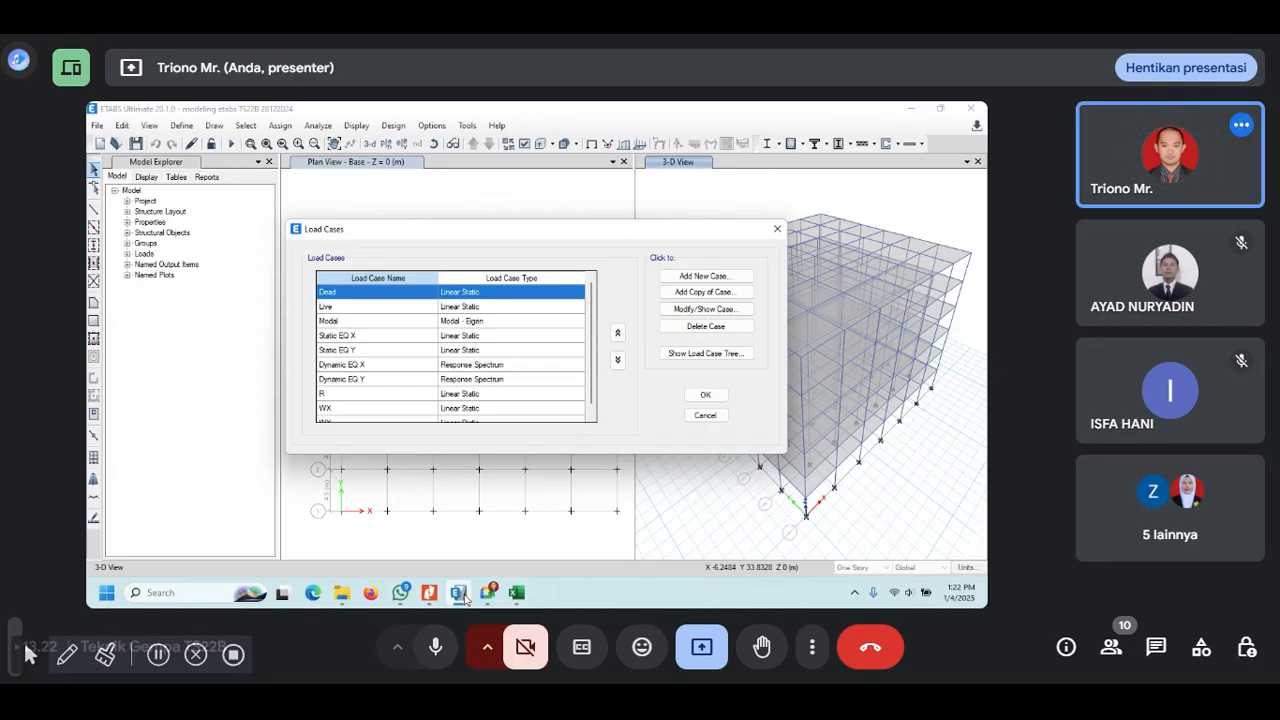
{"action": "left_click", "coordinate": [516, 593]}
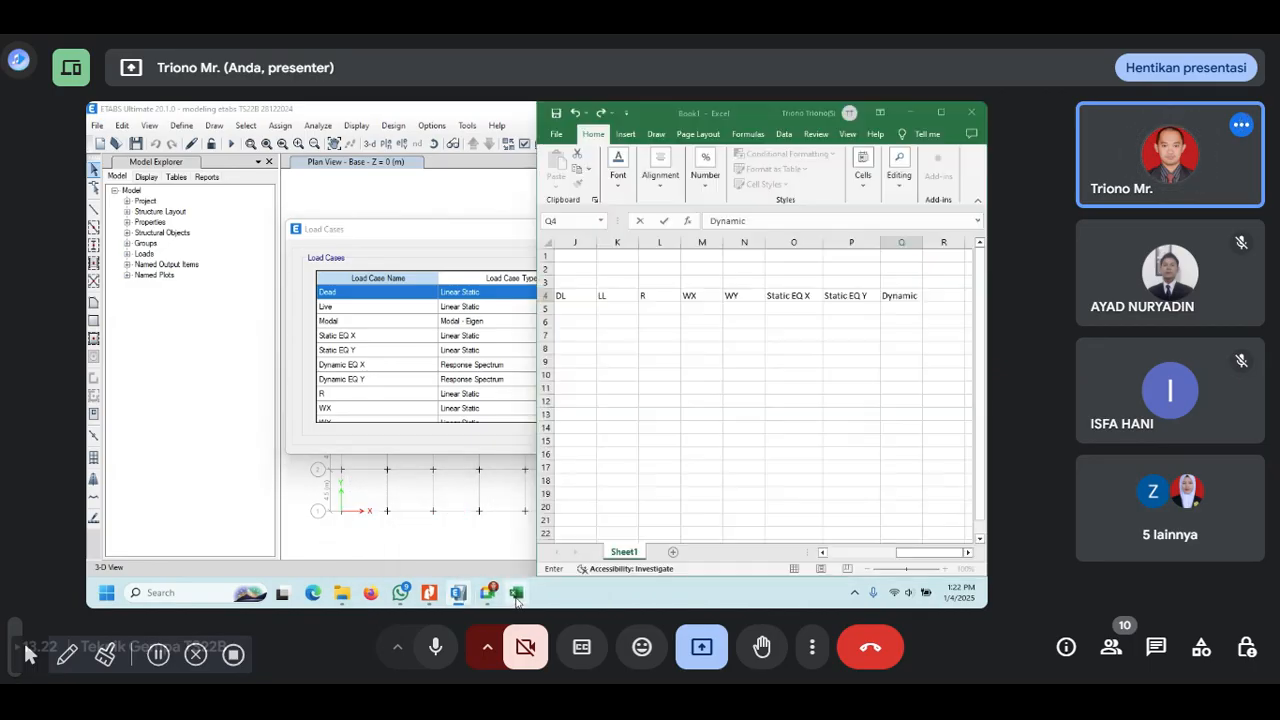
{"action": "type", "text": "E"}
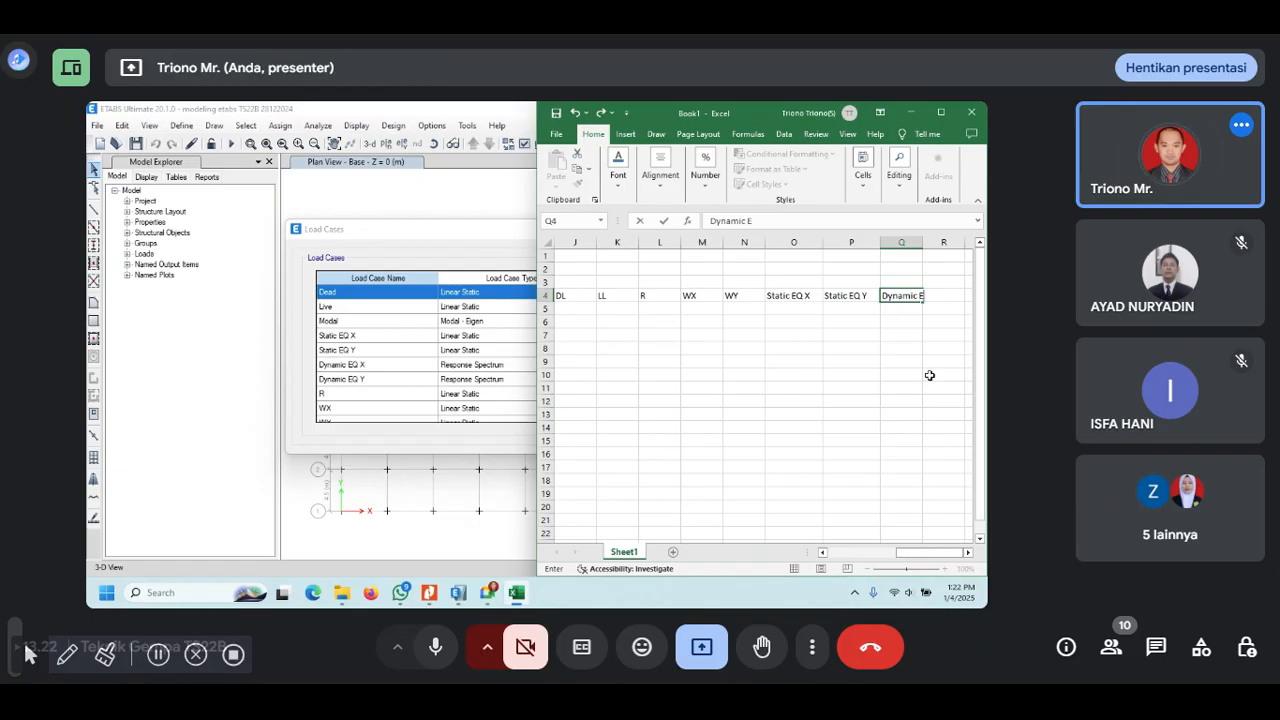
{"action": "type", "text": "Q X"}
{"action": "key", "text": "Tab"}
- Enter the heading Dynamic EQ Y in R4, and widen columns Q and R to fit their text
{"action": "type", "text": "Dyma"}
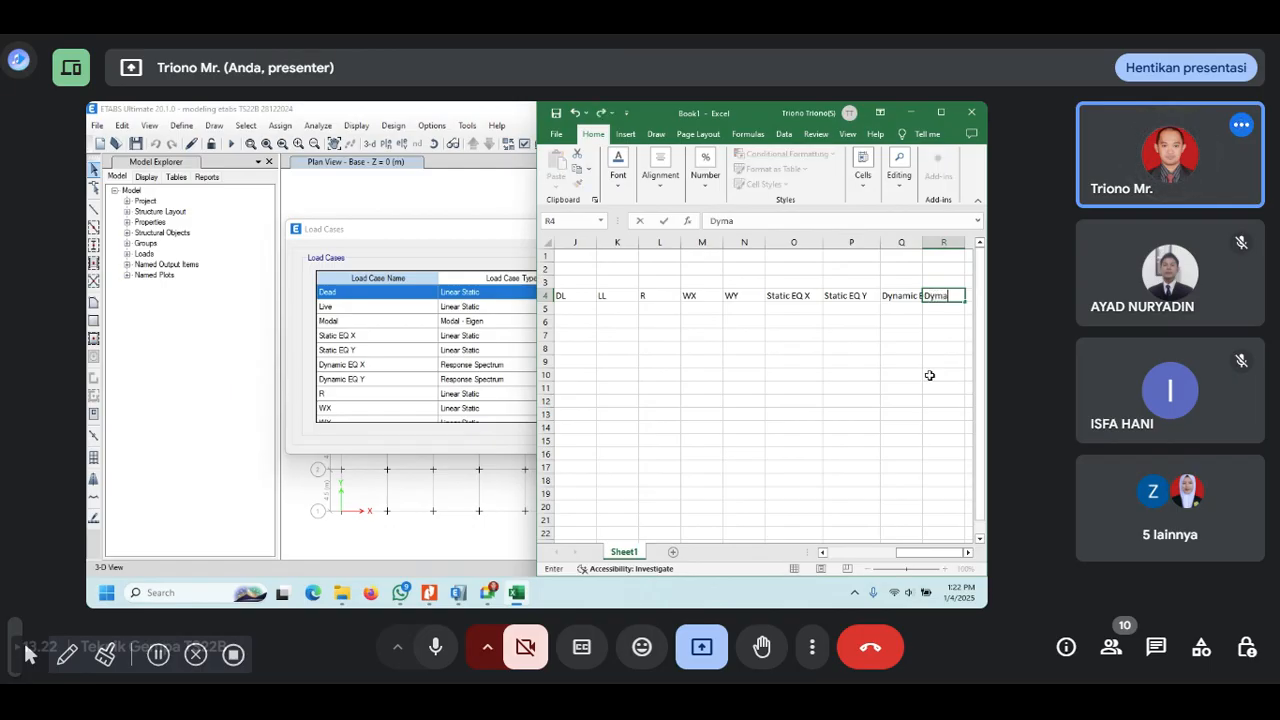
{"action": "key", "text": "BackSpace"}
{"action": "key", "text": "BackSpace"}
{"action": "type", "text": "namic"}
{"action": "left_click", "coordinate": [942, 401]}
{"action": "left_click_drag", "start_coordinate": [924, 241], "coordinate": [944, 241]}
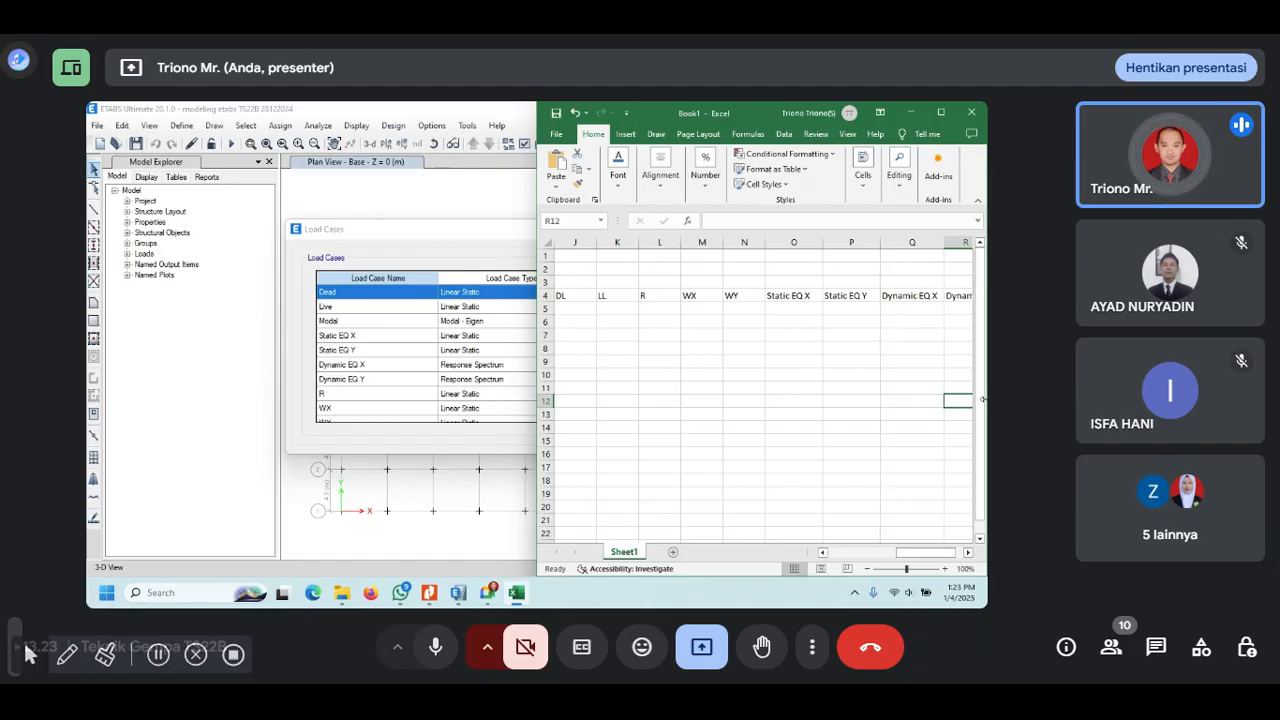
{"action": "left_click", "coordinate": [967, 552]}
{"action": "left_click", "coordinate": [967, 552]}
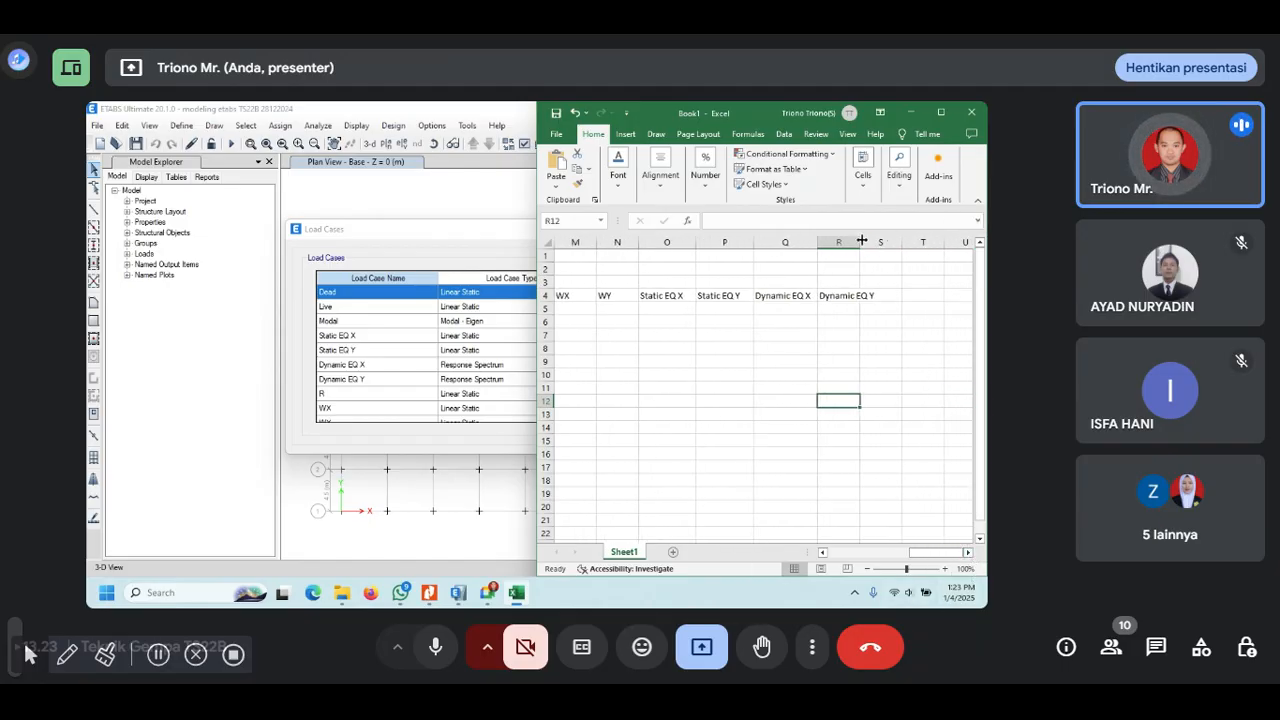
{"action": "left_click_drag", "start_coordinate": [860, 242], "coordinate": [884, 242]}
{"action": "left_click", "coordinate": [863, 322]}
- Review the static and dynamic earthquake load headings in row 4
{"action": "left_click", "coordinate": [866, 296]}
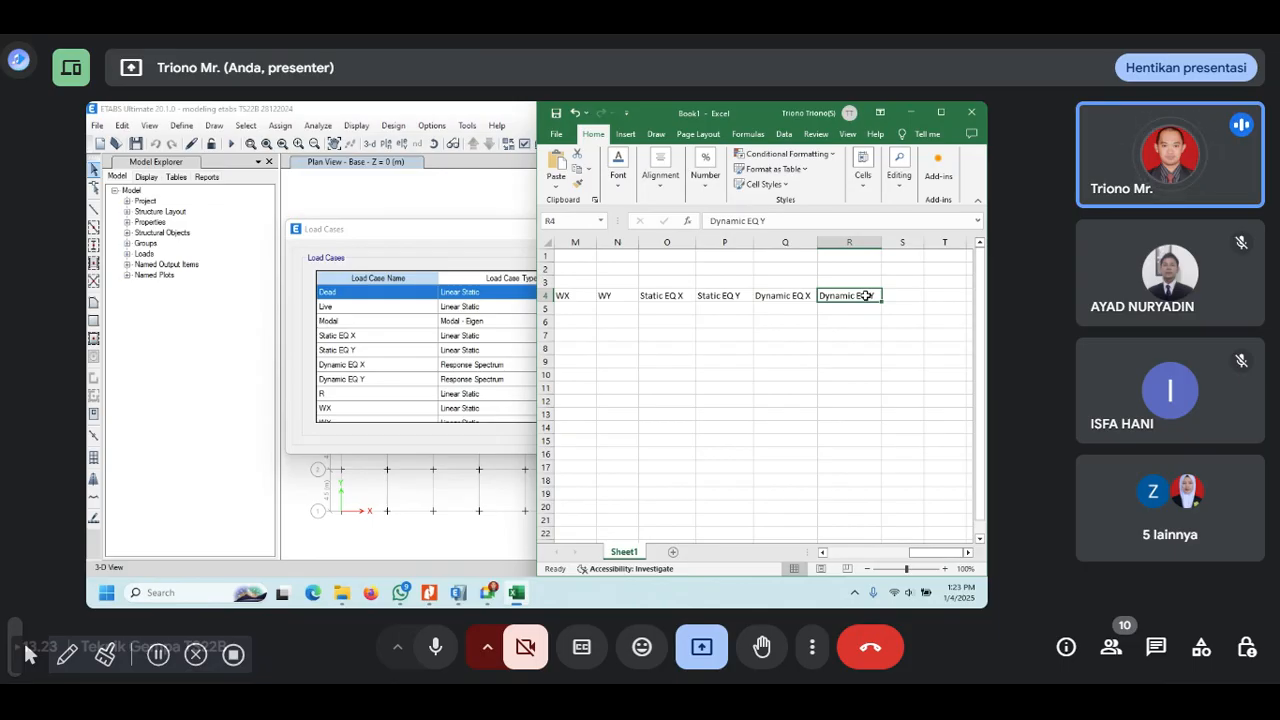
{"action": "key", "text": "Right"}
{"action": "key", "text": "Left"}
{"action": "key", "text": "Left"}
{"action": "key", "text": "Left"}
{"action": "key", "text": "Left"}
{"action": "key", "text": "Left"}
{"action": "key", "text": "Right"}
{"action": "key", "text": "Right"}
{"action": "key", "text": "Right"}
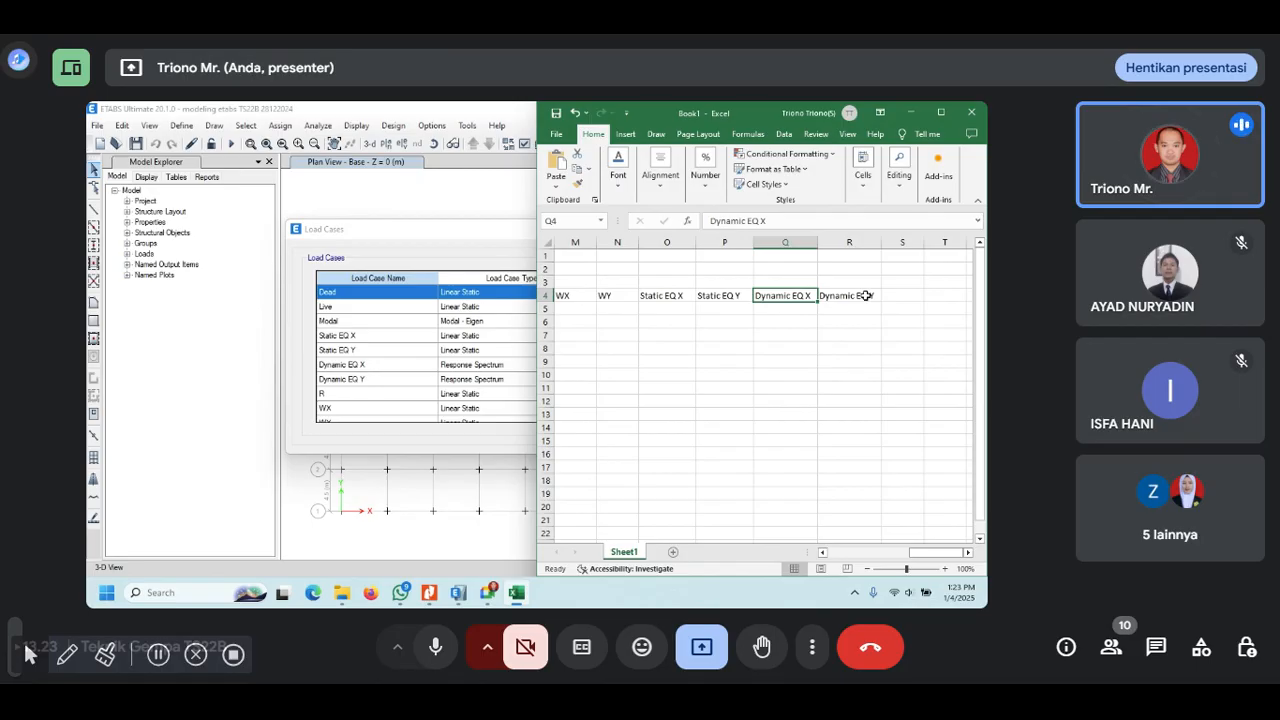
{"action": "key", "text": "Right"}
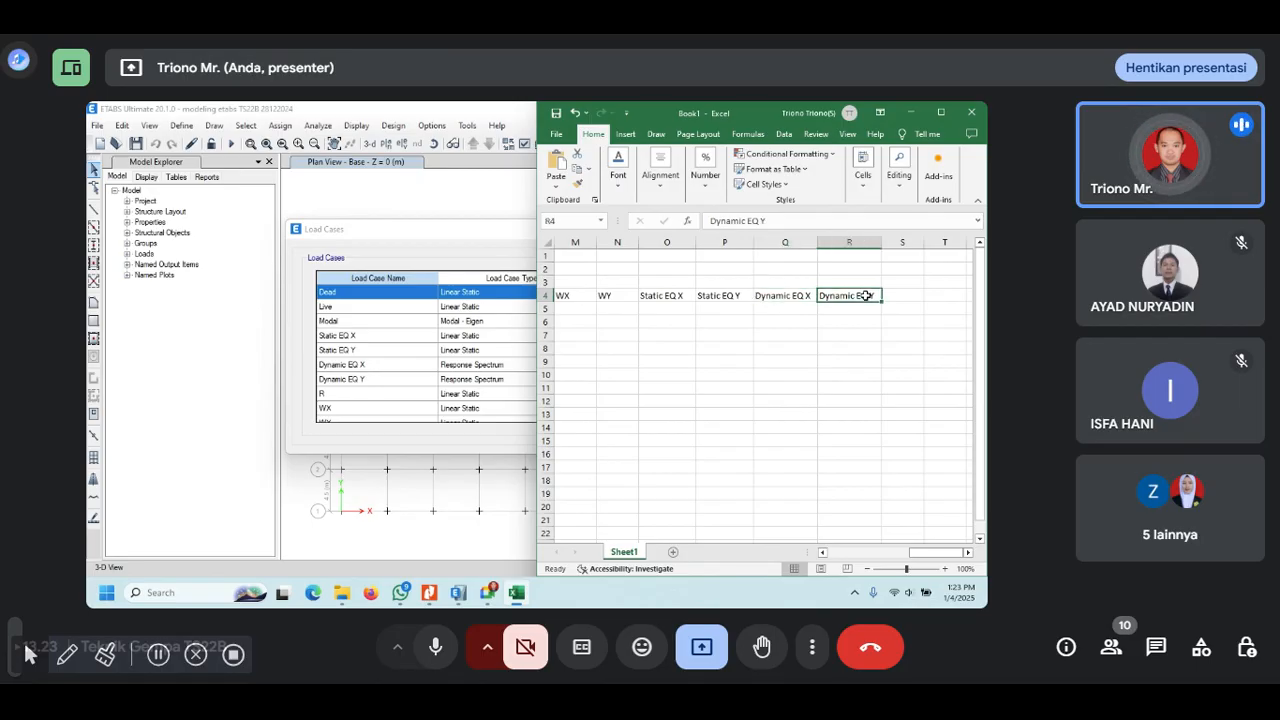
{"action": "key", "text": "Right"}
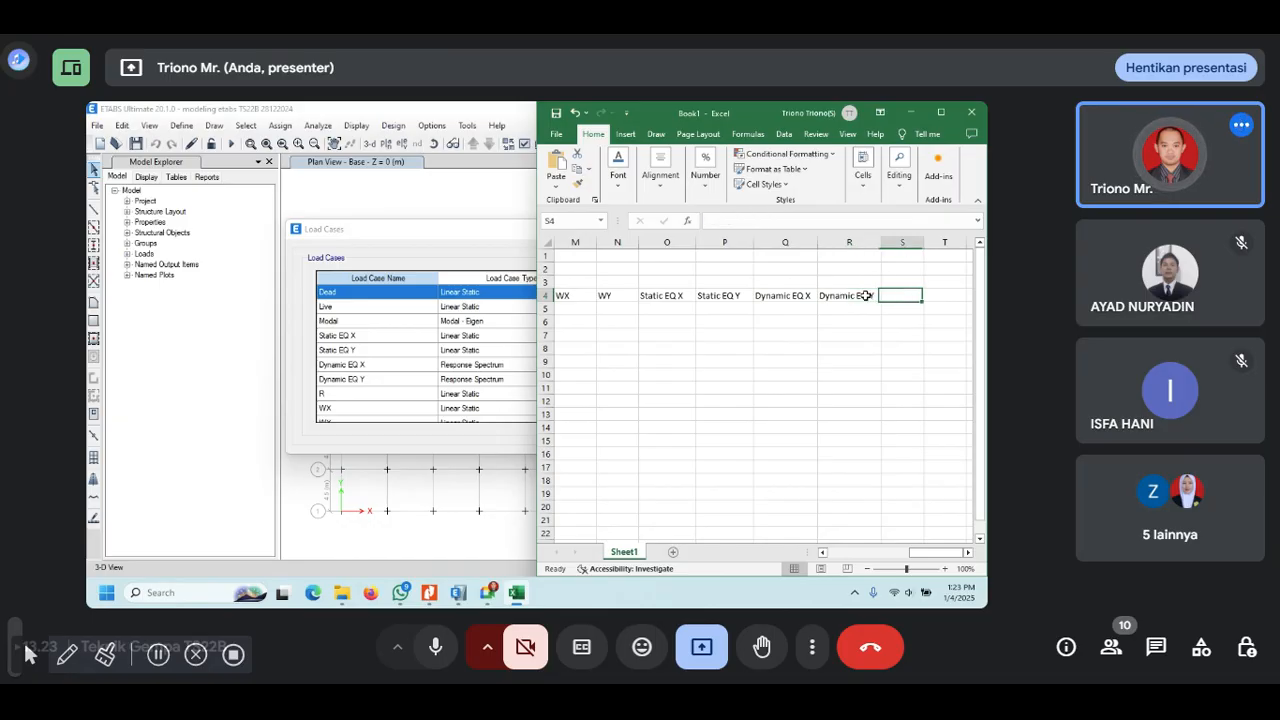
{"action": "key", "text": "Right"}
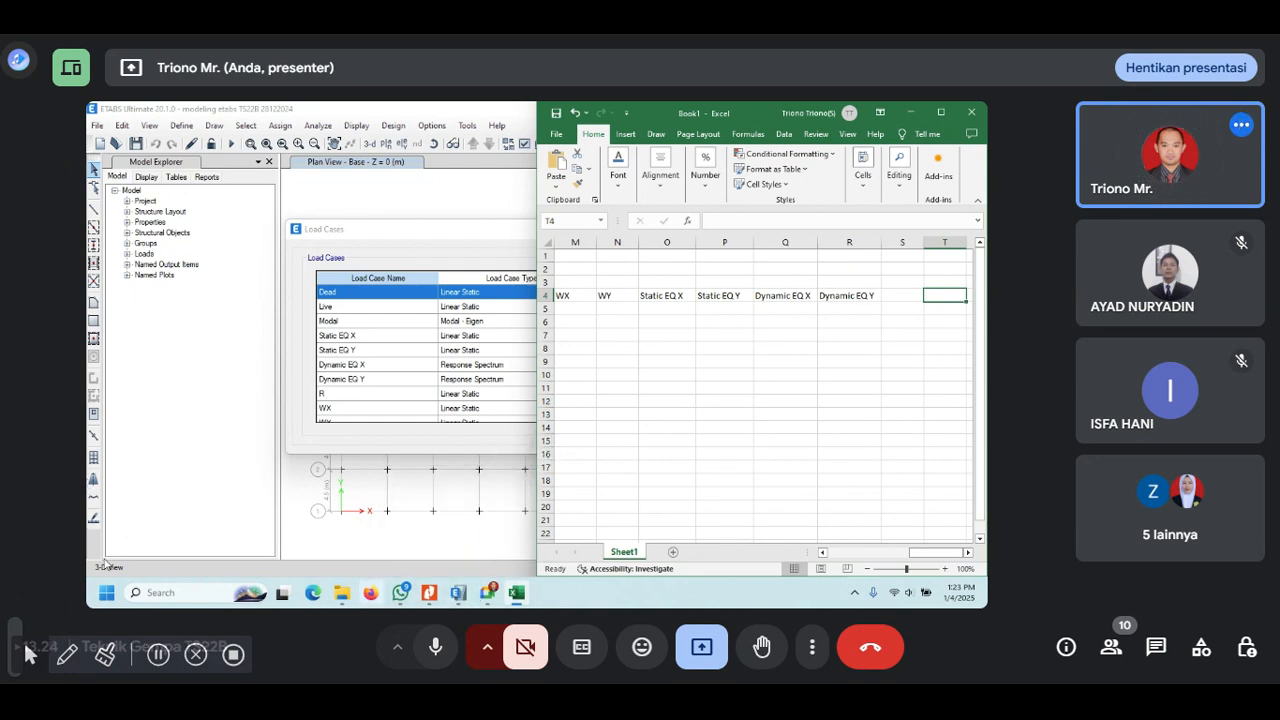
- Switch to Google Chrome by finding it with a search for chr, and open it with the Person 1 profile
{"action": "left_click", "coordinate": [106, 592]}
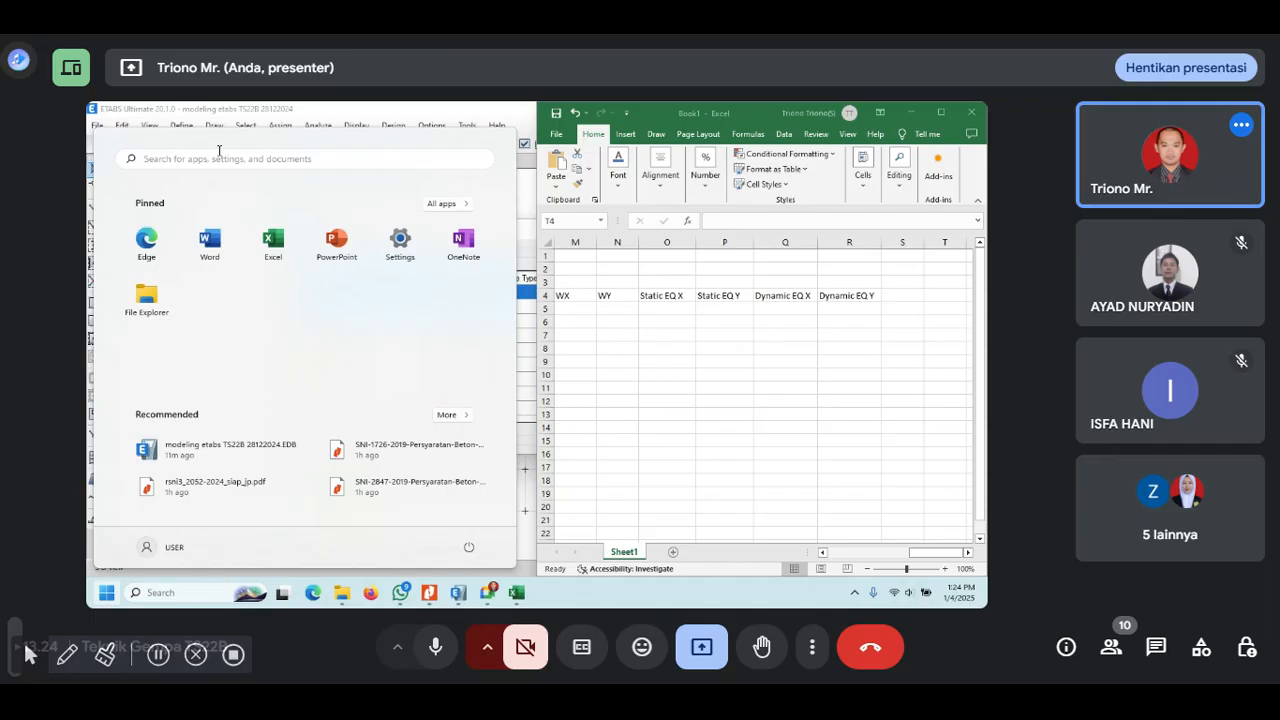
{"action": "type", "text": "chr"}
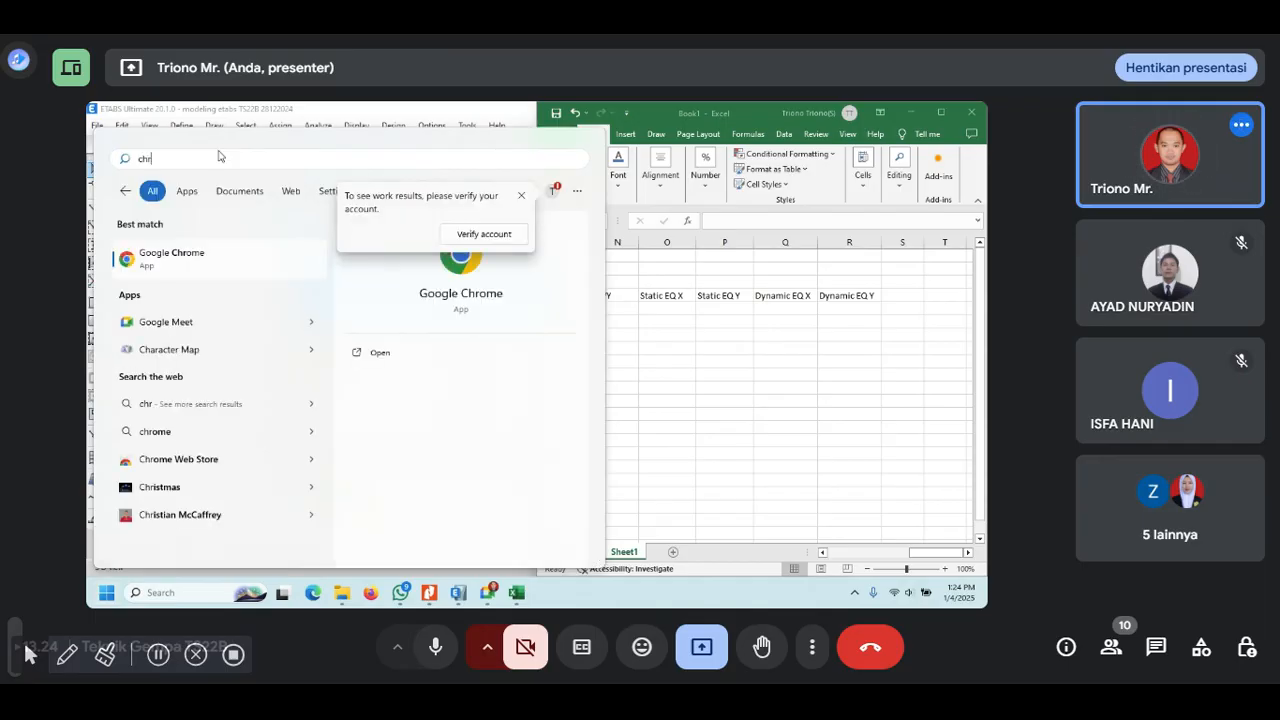
{"action": "left_click", "coordinate": [252, 272]}
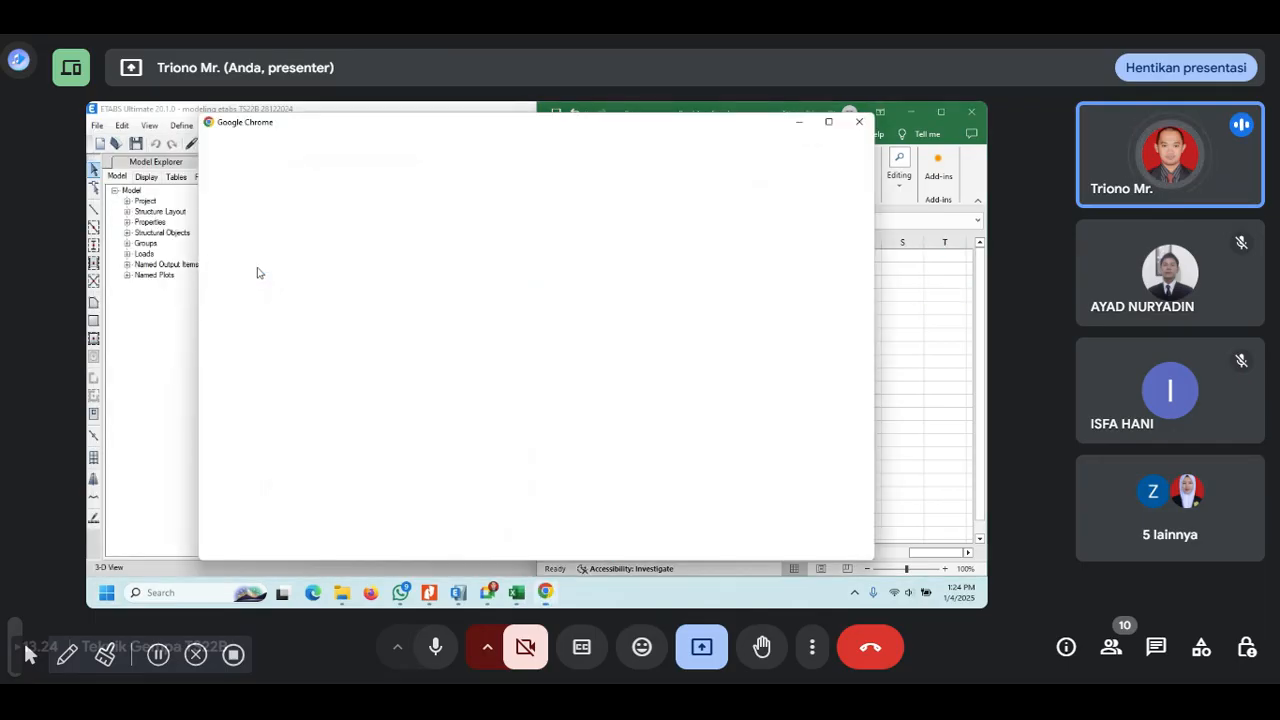
{"action": "left_click", "coordinate": [595, 303]}
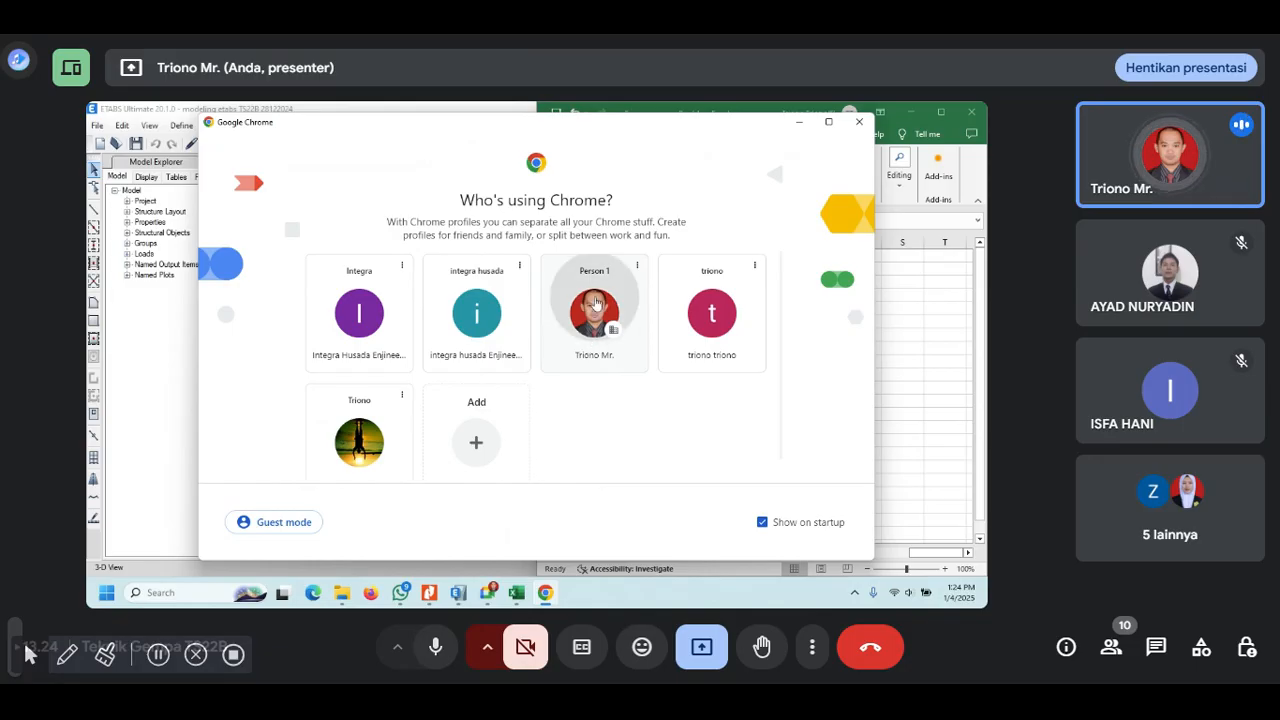
- Maximize the browser window and open the Center for Engineering Strong Motion Data page at strongmotioncenter.org/iqr1.php
{"action": "left_click", "coordinate": [276, 145]}
{"action": "type", "text": "sta"}
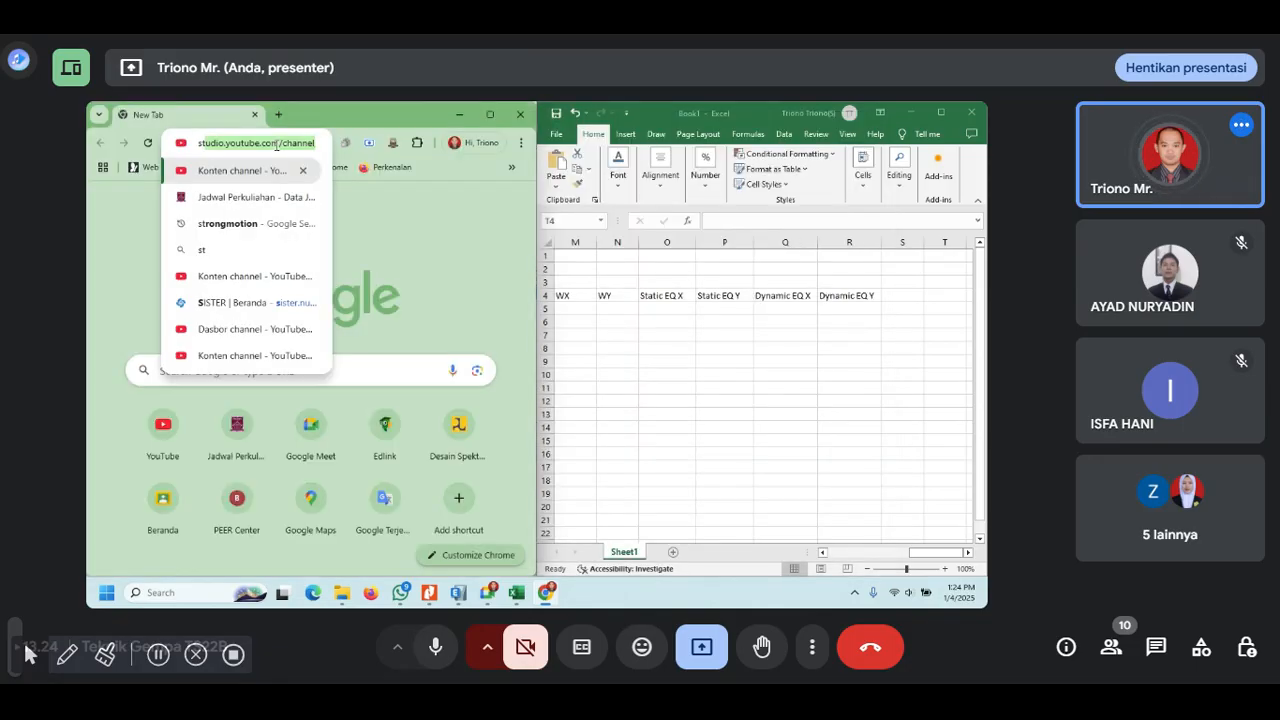
{"action": "key", "text": "BackSpace"}
{"action": "key", "text": "BackSpace"}
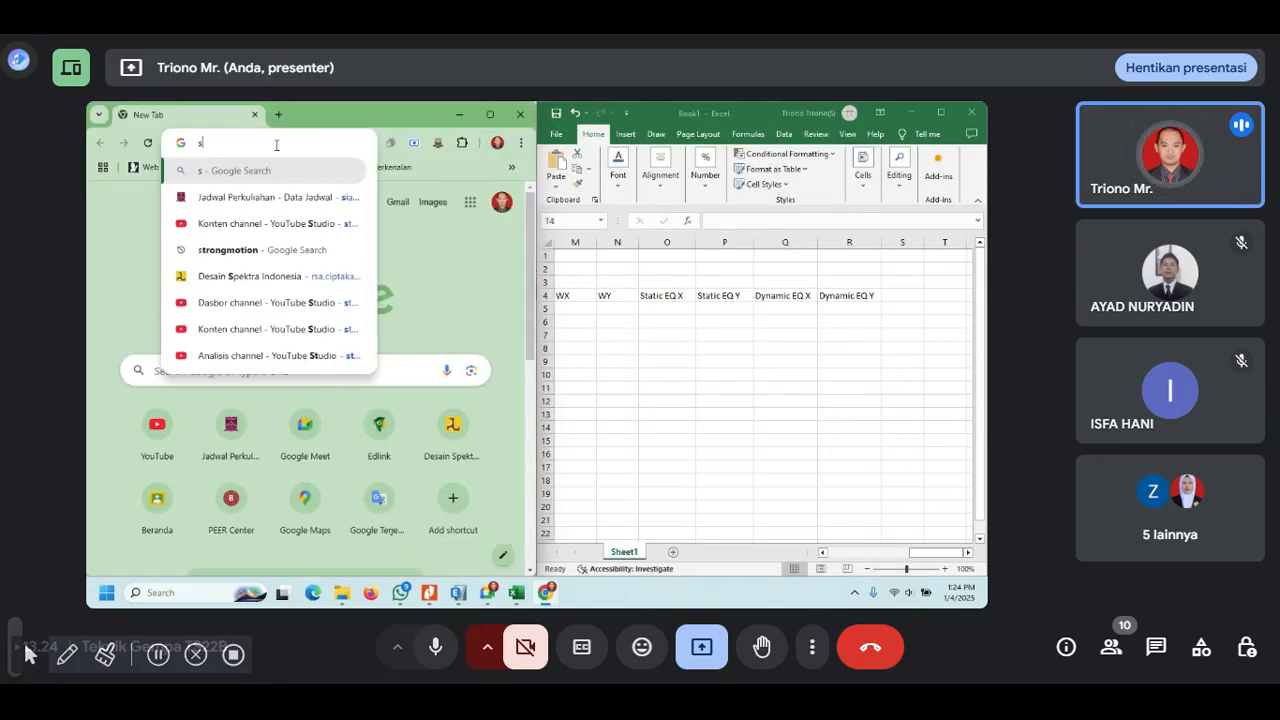
{"action": "left_click", "coordinate": [490, 114]}
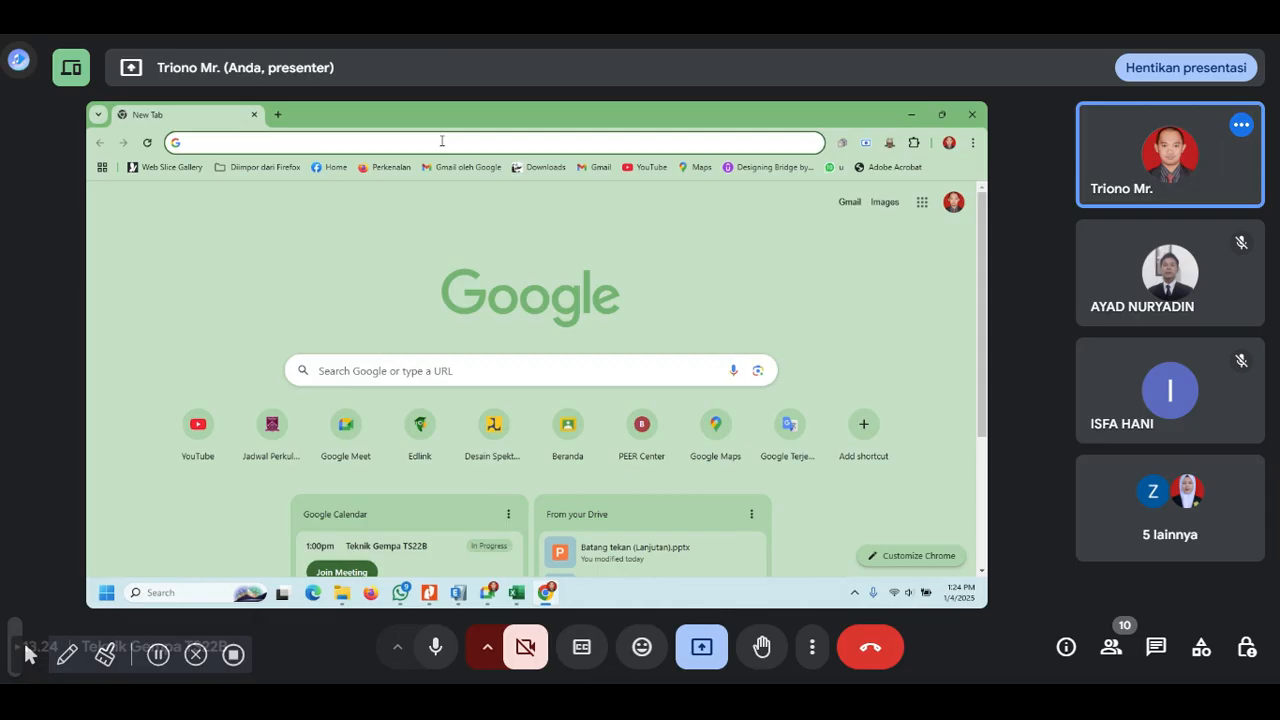
{"action": "type", "text": "sta"}
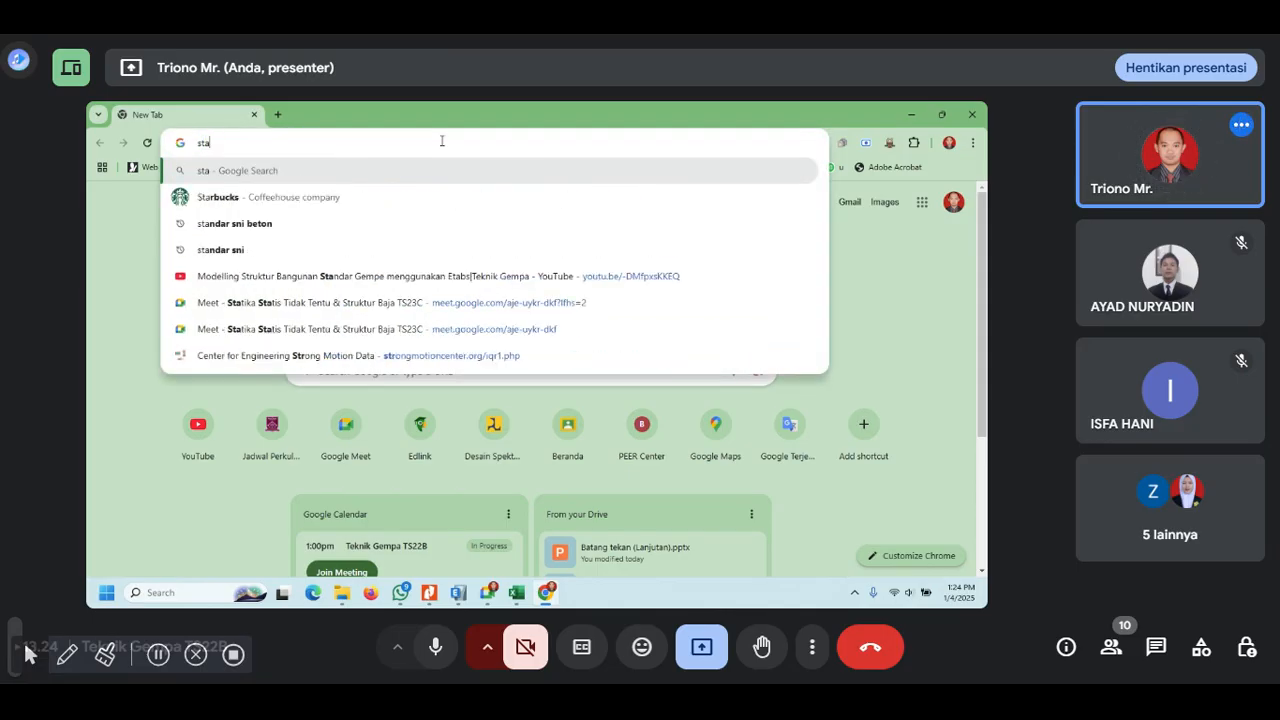
{"action": "type", "text": "y"}
{"action": "key", "text": "BackSpace"}
{"action": "key", "text": "BackSpace"}
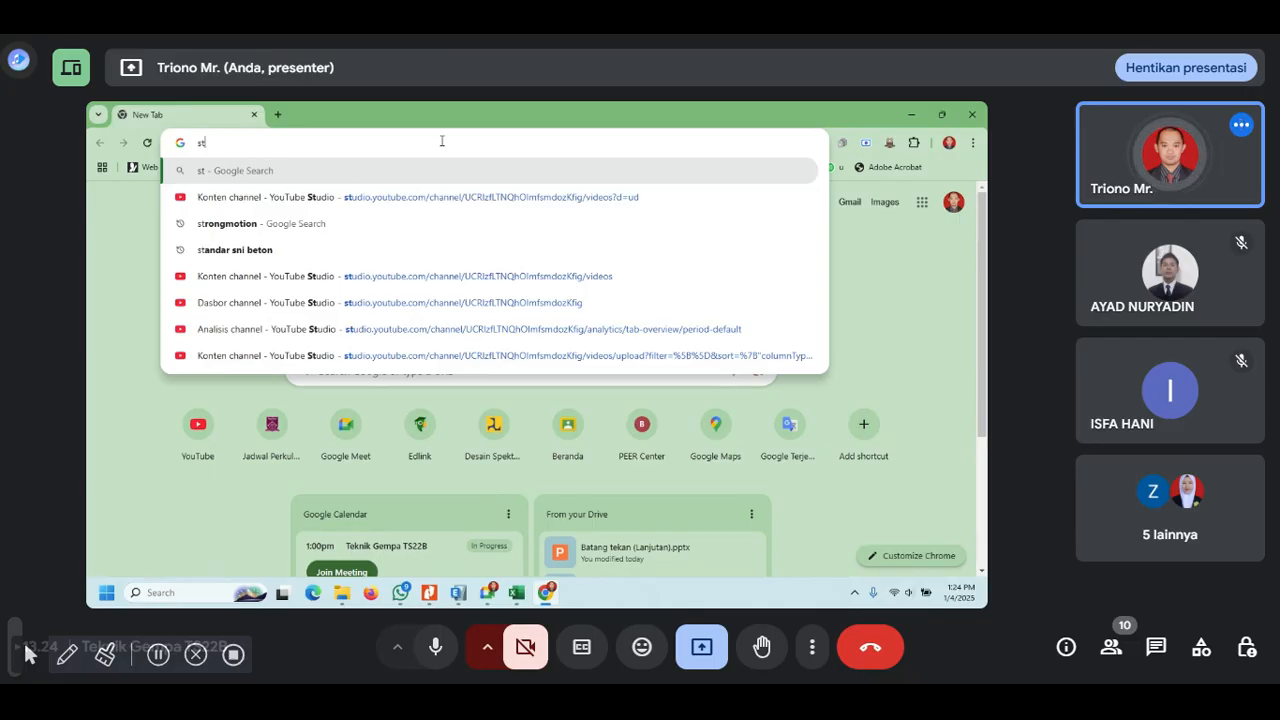
{"action": "type", "text": "a"}
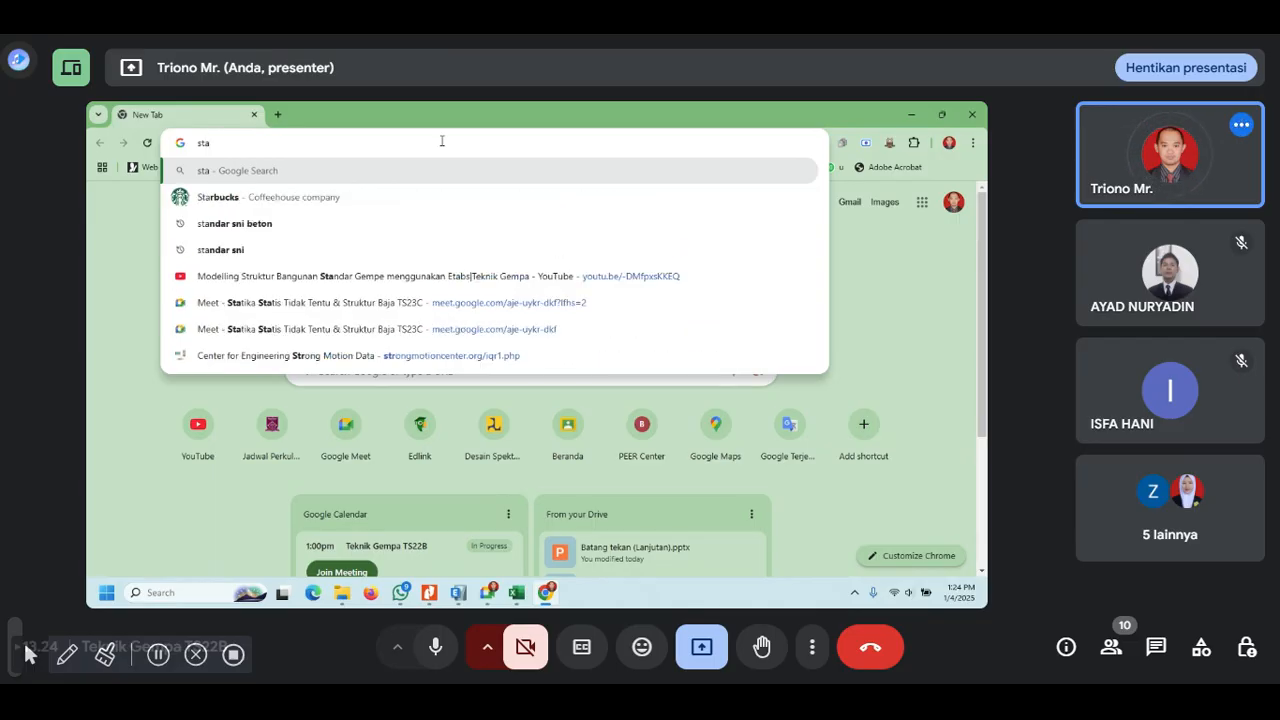
{"action": "left_click", "coordinate": [491, 360]}
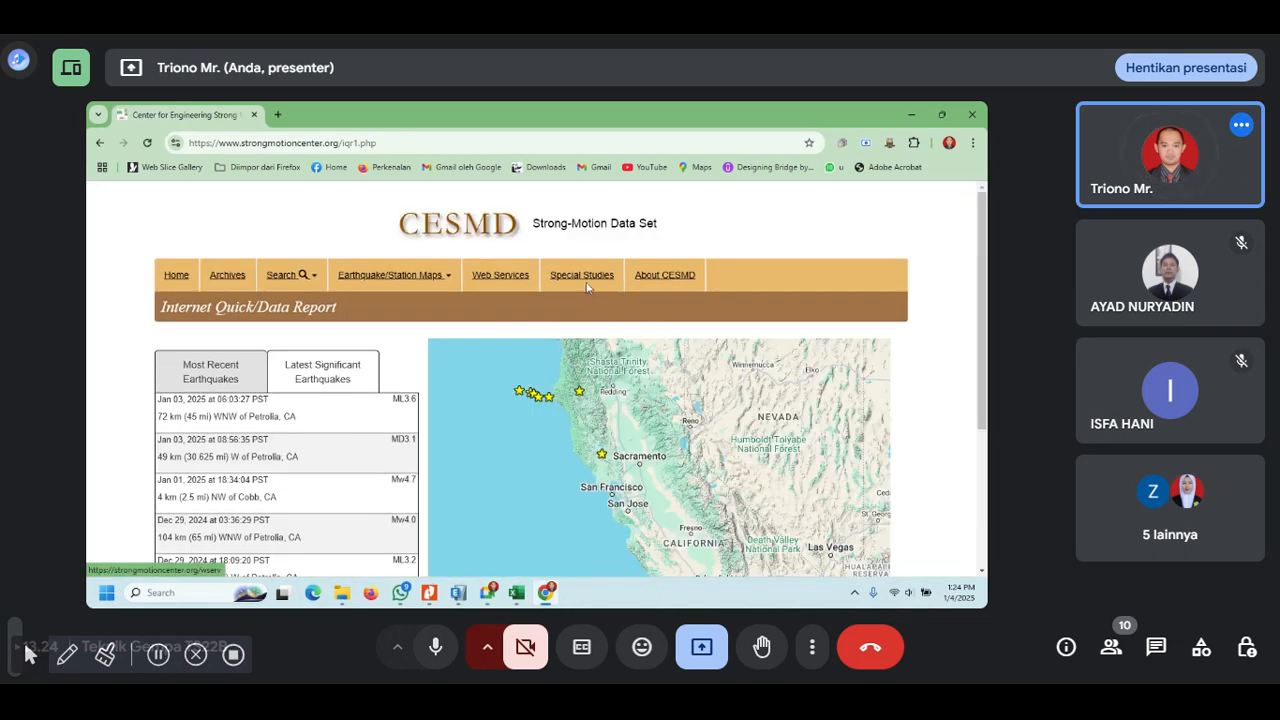
- Examine the most recent earthquakes list and the map of their locations on the Internet Quick/Data Report page
{"action": "scroll", "coordinate": [500, 340], "scroll_direction": "down", "scroll_amount": 1}
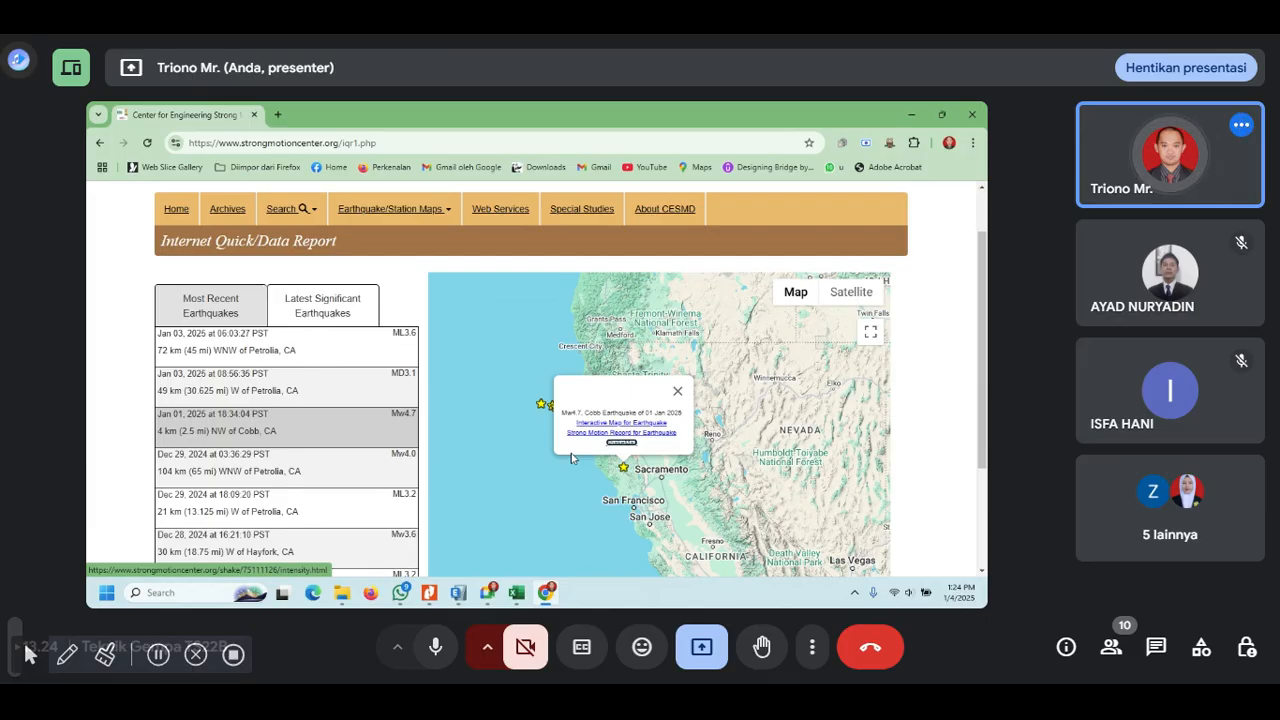
{"action": "left_click", "coordinate": [677, 391]}
{"action": "mouse_move", "coordinate": [320, 383]}
{"action": "scroll", "coordinate": [320, 383], "scroll_direction": "down", "scroll_amount": 2}
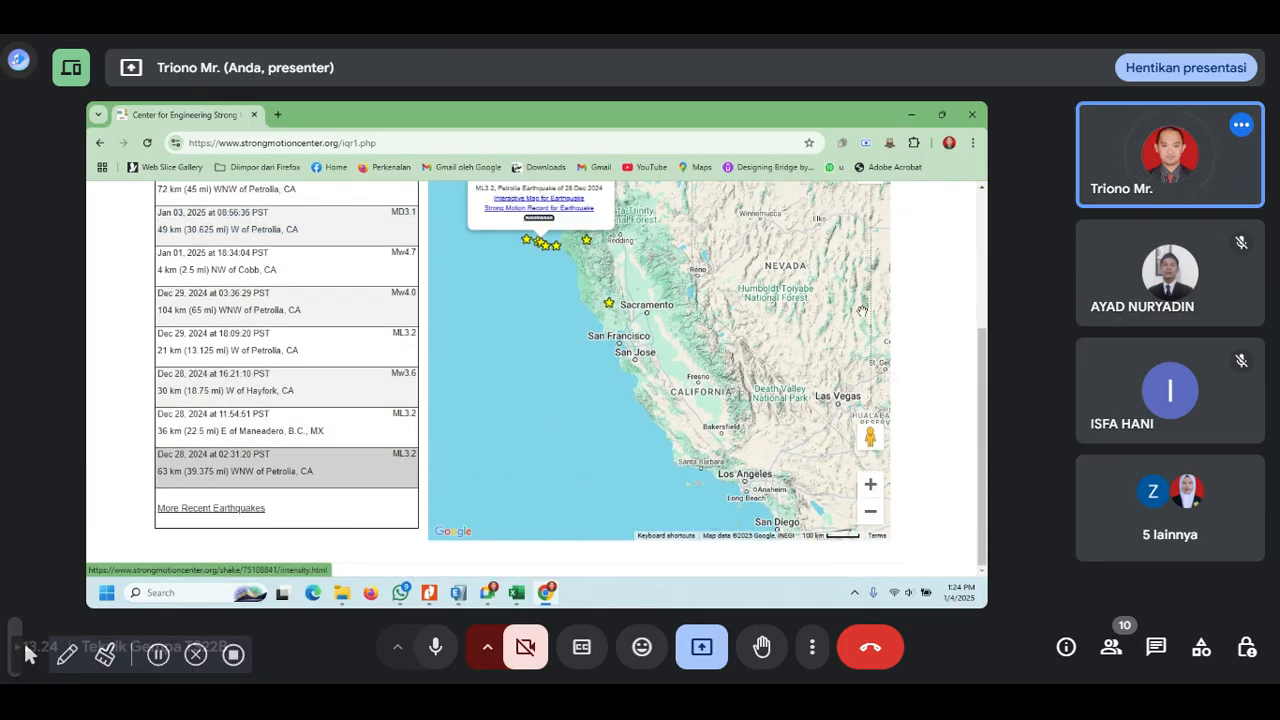
{"action": "scroll", "coordinate": [770, 356], "scroll_direction": "up", "scroll_amount": 3}
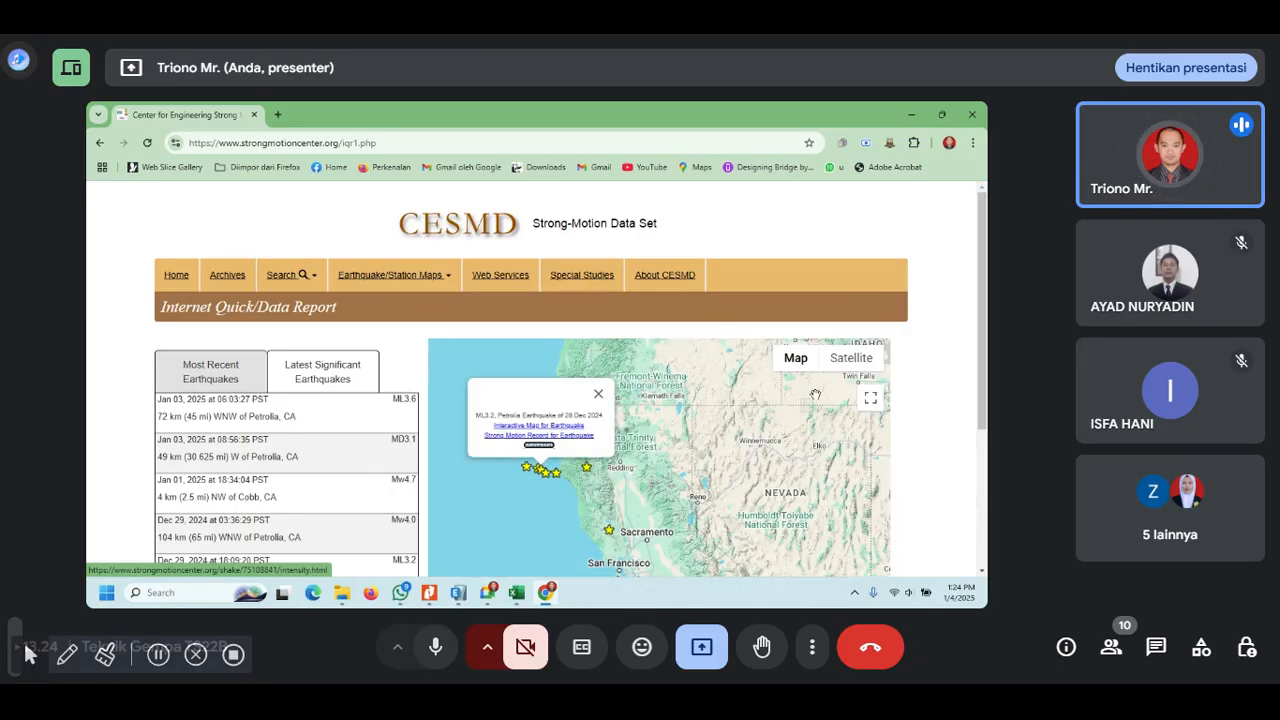
{"action": "scroll", "coordinate": [632, 462], "scroll_direction": "down", "scroll_amount": 2}
{"action": "scroll", "coordinate": [630, 460], "scroll_direction": "down", "scroll_amount": 1}
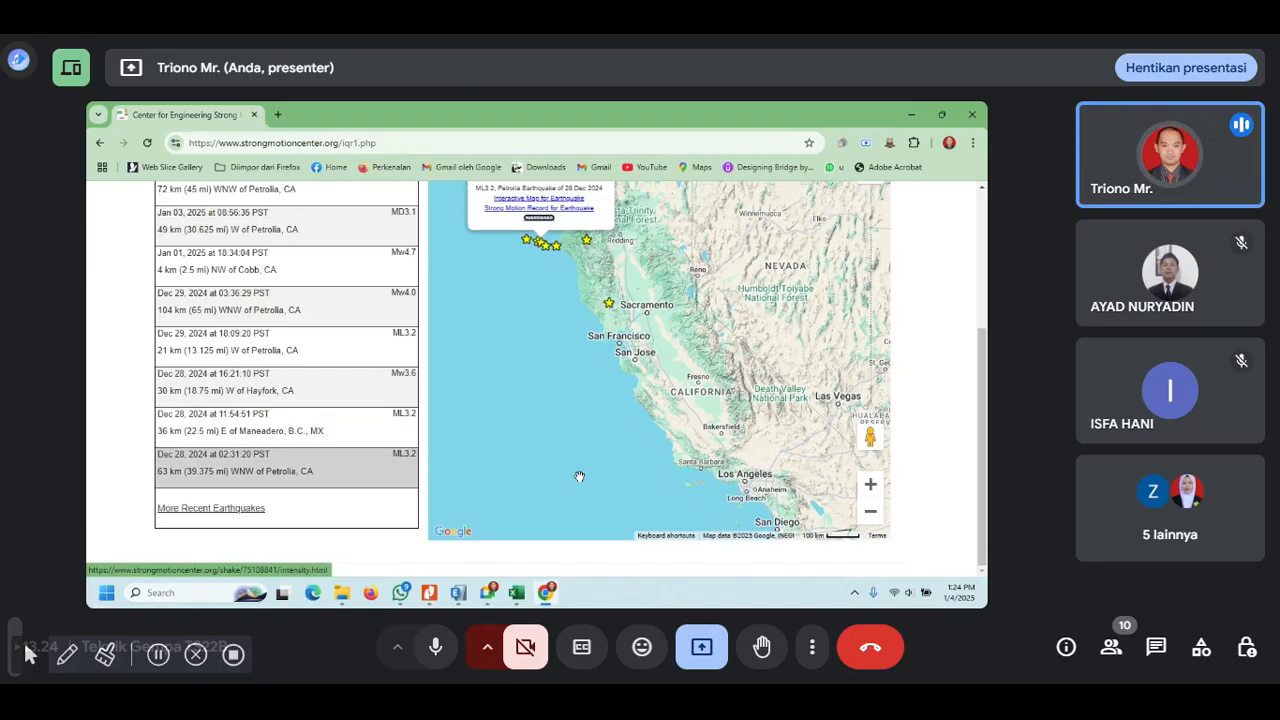
{"action": "scroll", "coordinate": [640, 475], "scroll_direction": "down", "scroll_amount": 2}
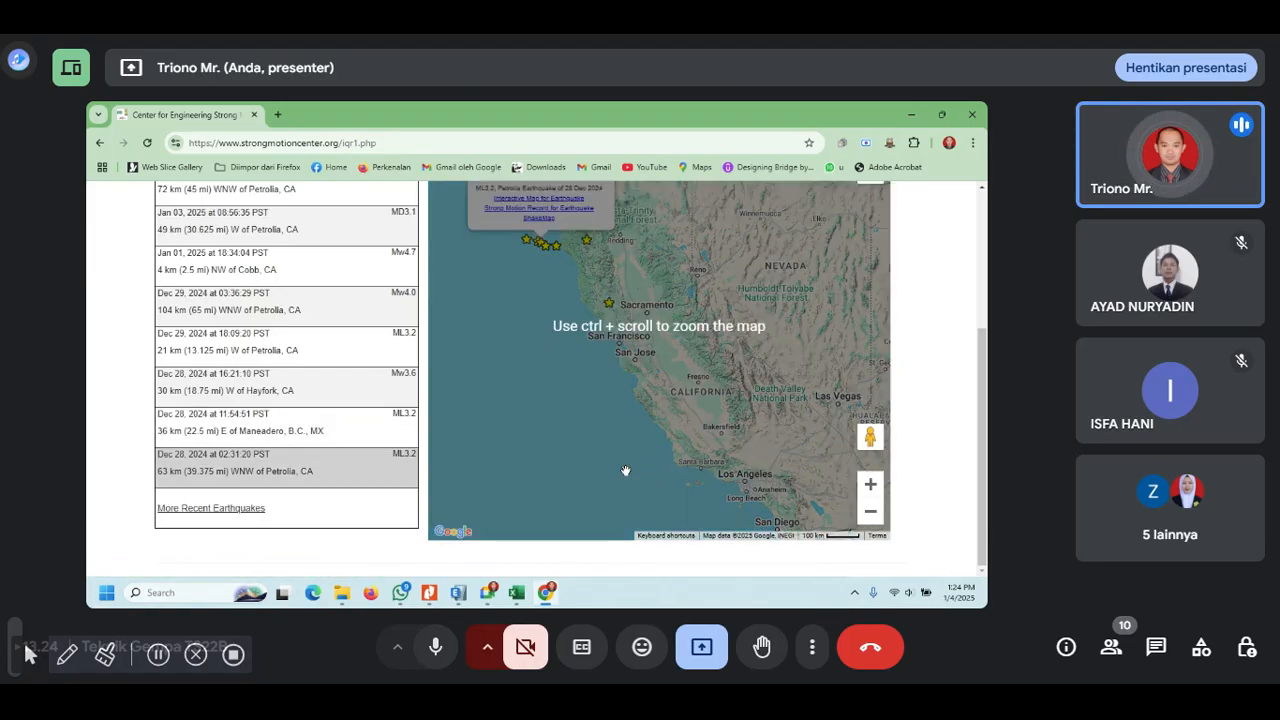
{"action": "scroll", "coordinate": [252, 335], "scroll_direction": "up", "scroll_amount": 2}
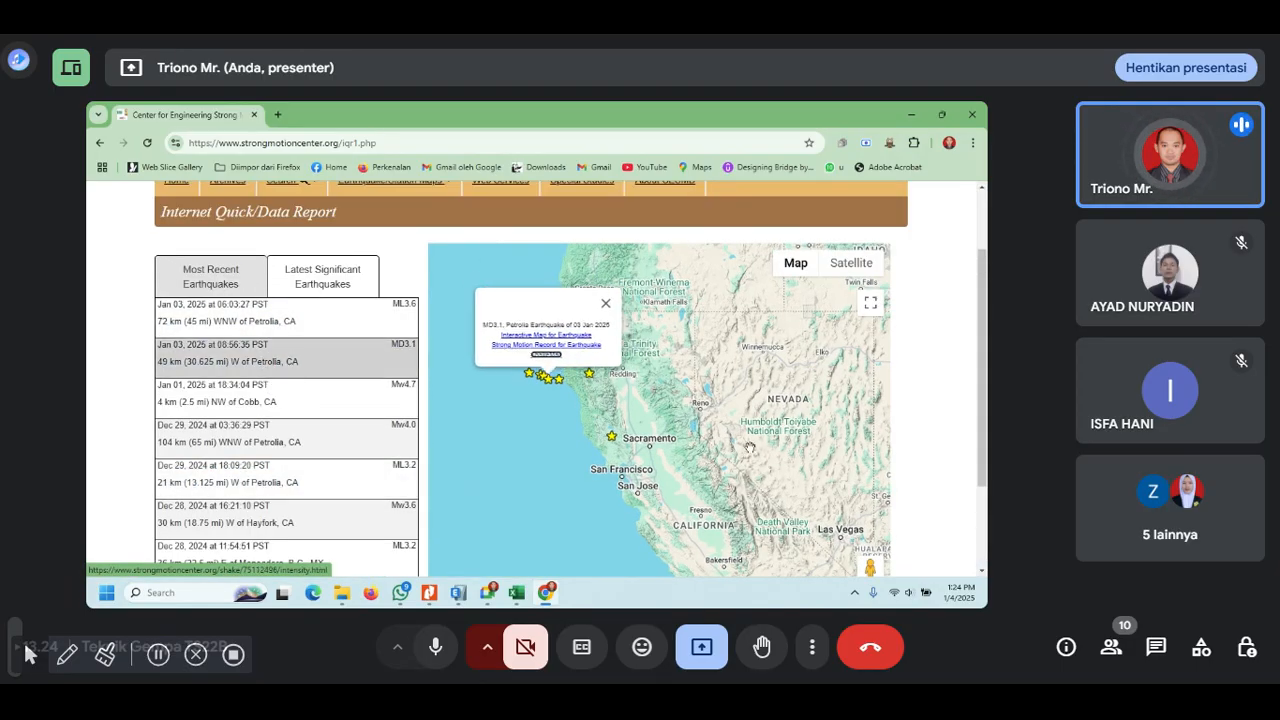
{"action": "scroll", "coordinate": [742, 410], "scroll_direction": "down", "scroll_amount": 1}
{"action": "scroll", "coordinate": [742, 410], "scroll_direction": "down", "scroll_amount": 2}
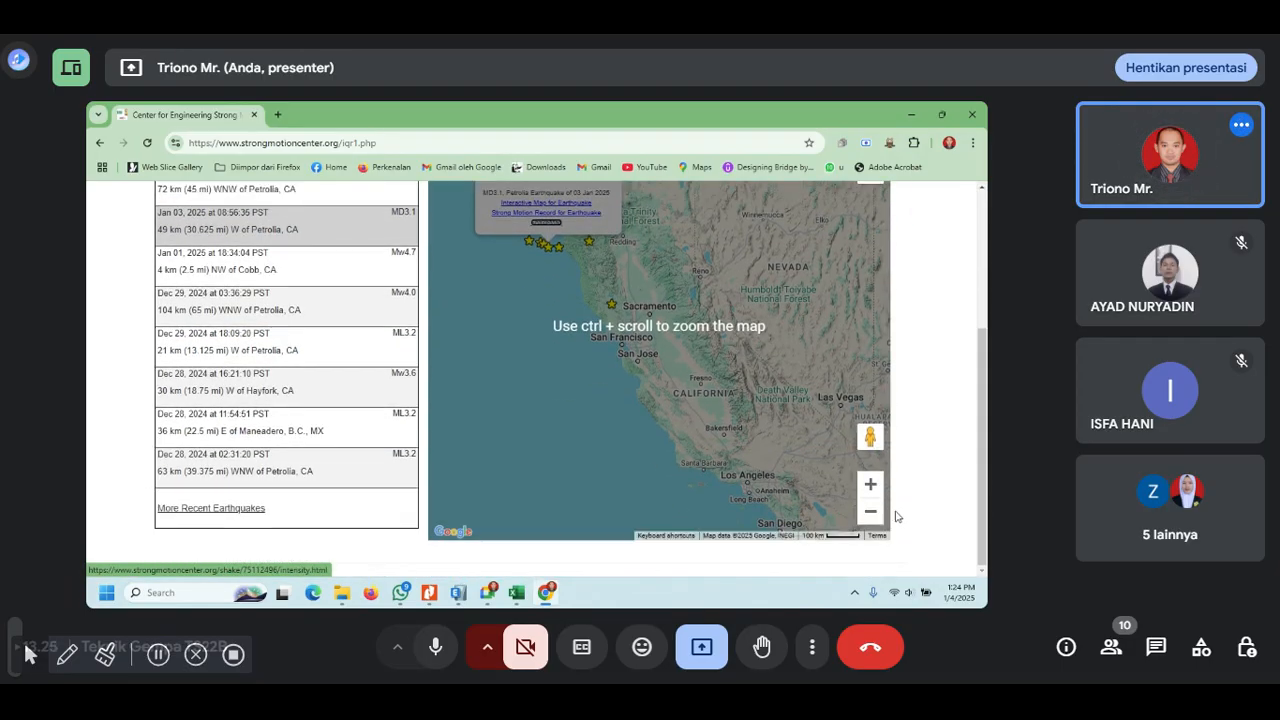
- Open the PEER Ground Motion Database home page at ngawest2.berkeley.edu/site in a new browser tab
{"action": "left_click", "coordinate": [871, 512]}
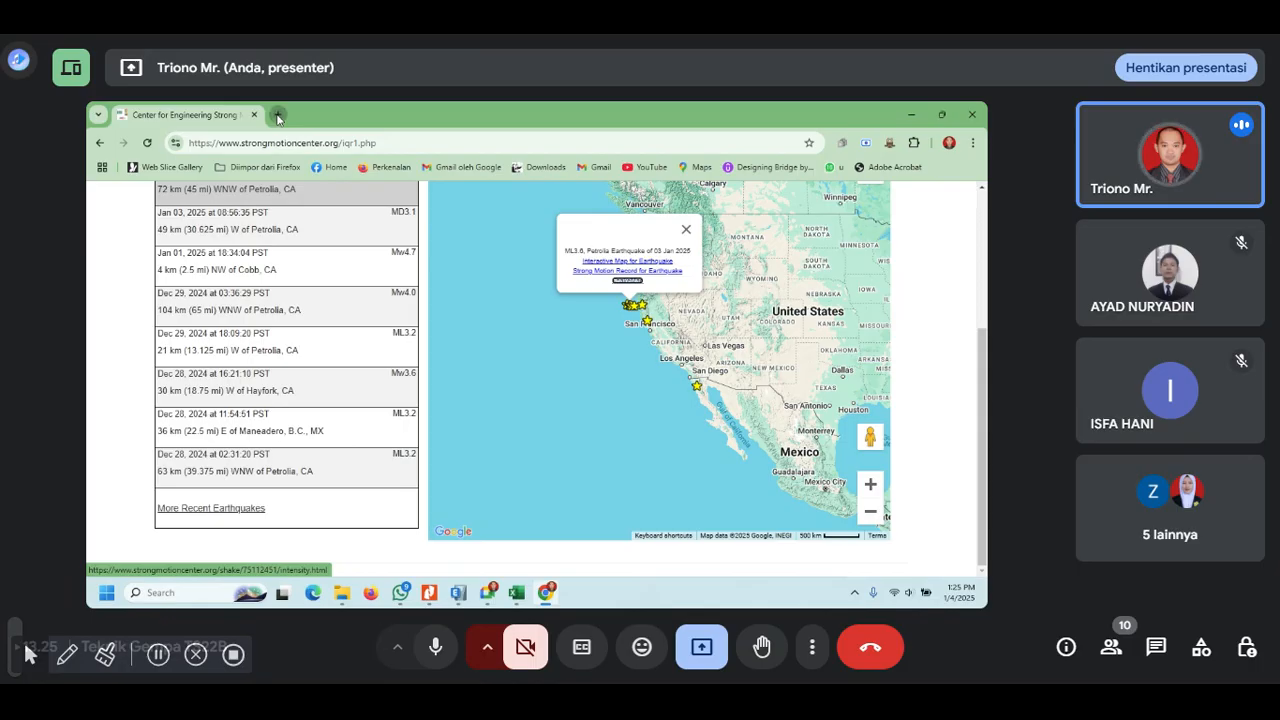
{"action": "left_click", "coordinate": [278, 116]}
{"action": "type", "text": "b"}
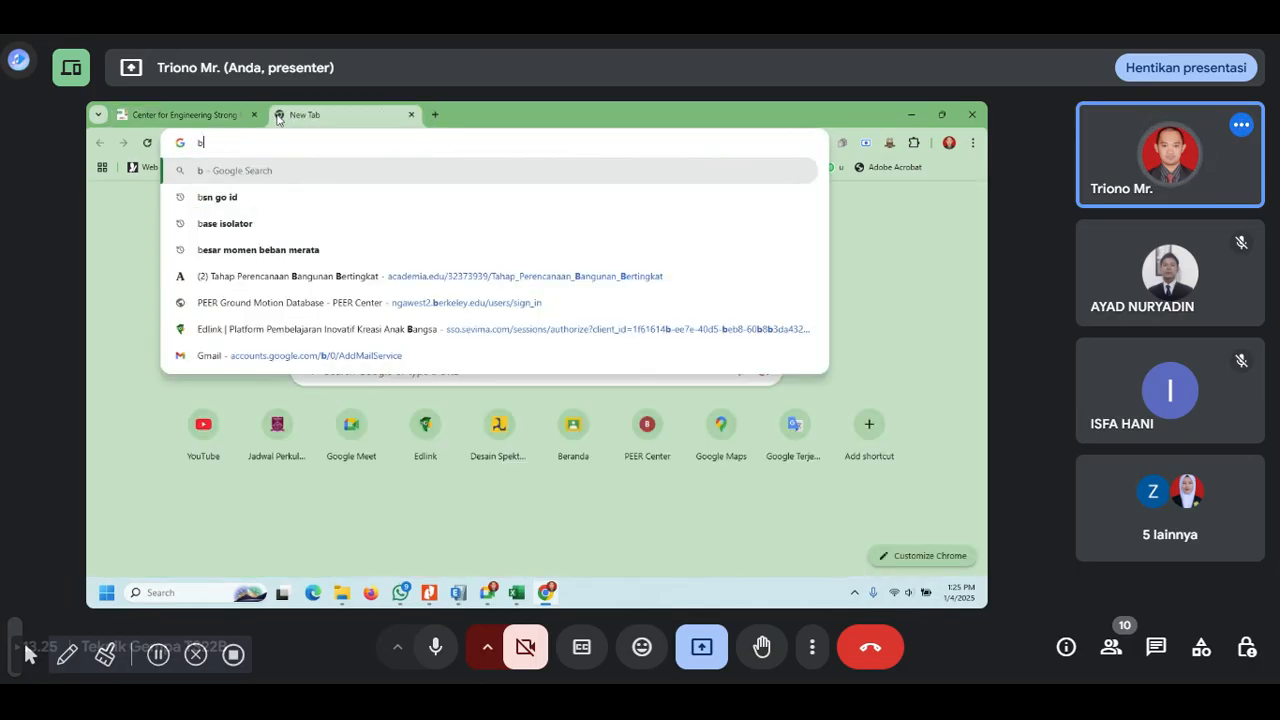
{"action": "type", "text": "ac"}
{"action": "key", "text": "BackSpace"}
{"action": "key", "text": "BackSpace"}
{"action": "key", "text": "BackSpace"}
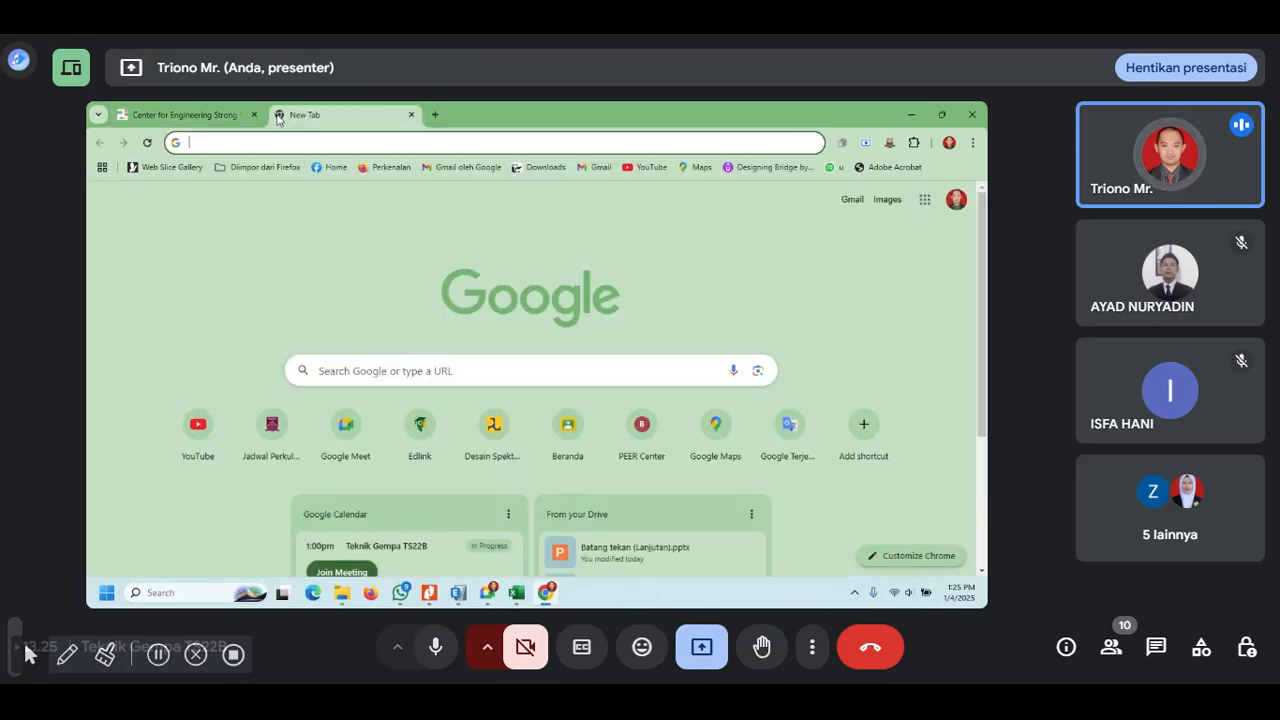
{"action": "type", "text": "peer"}
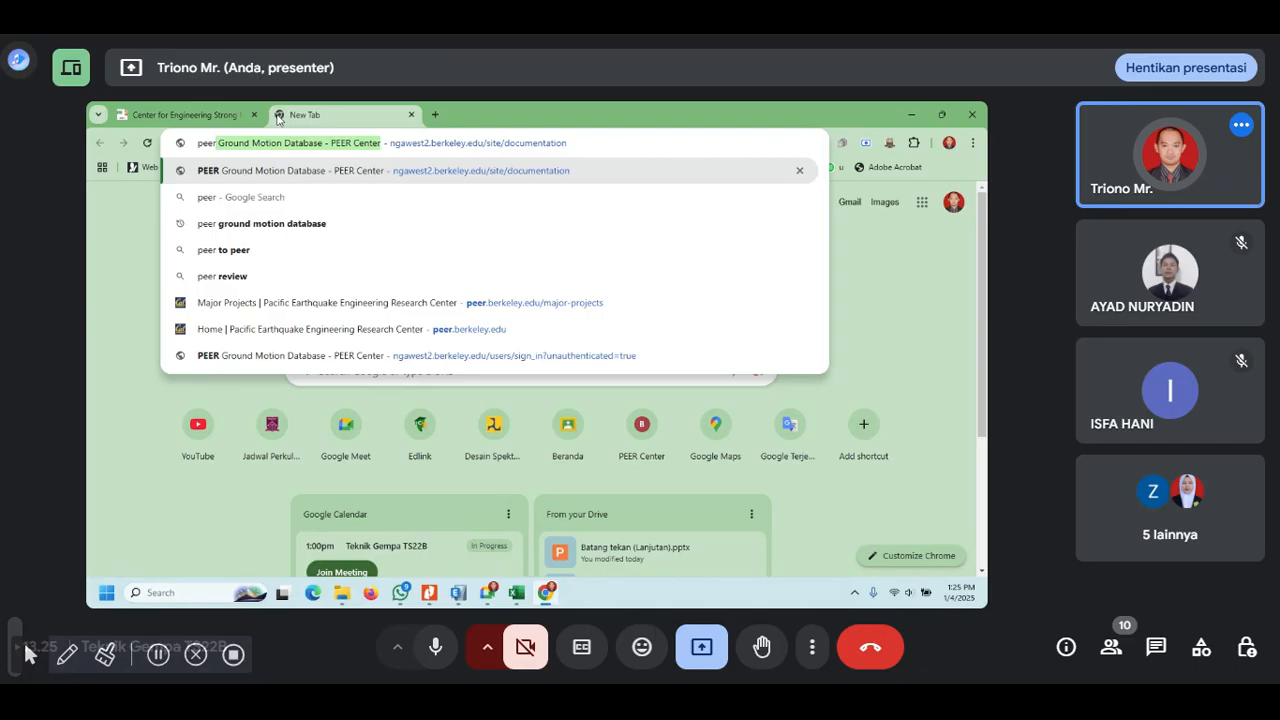
{"action": "left_click", "coordinate": [495, 178]}
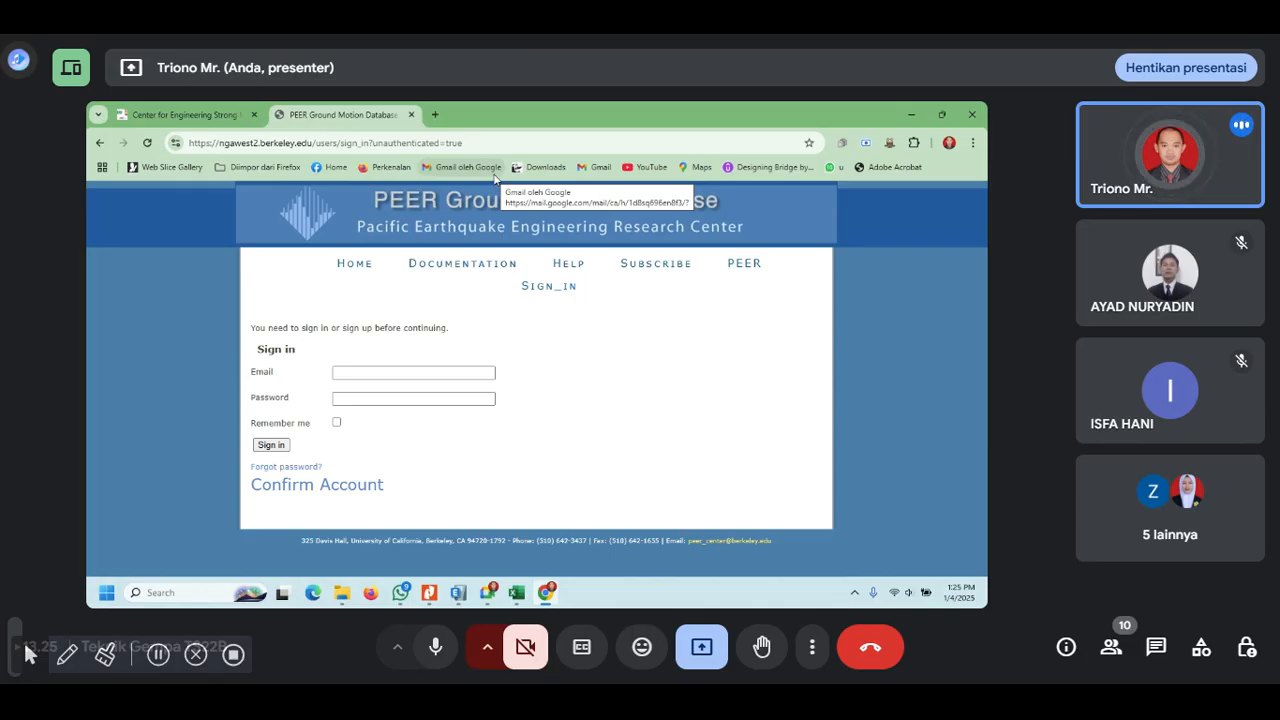
{"action": "left_click", "coordinate": [356, 264]}
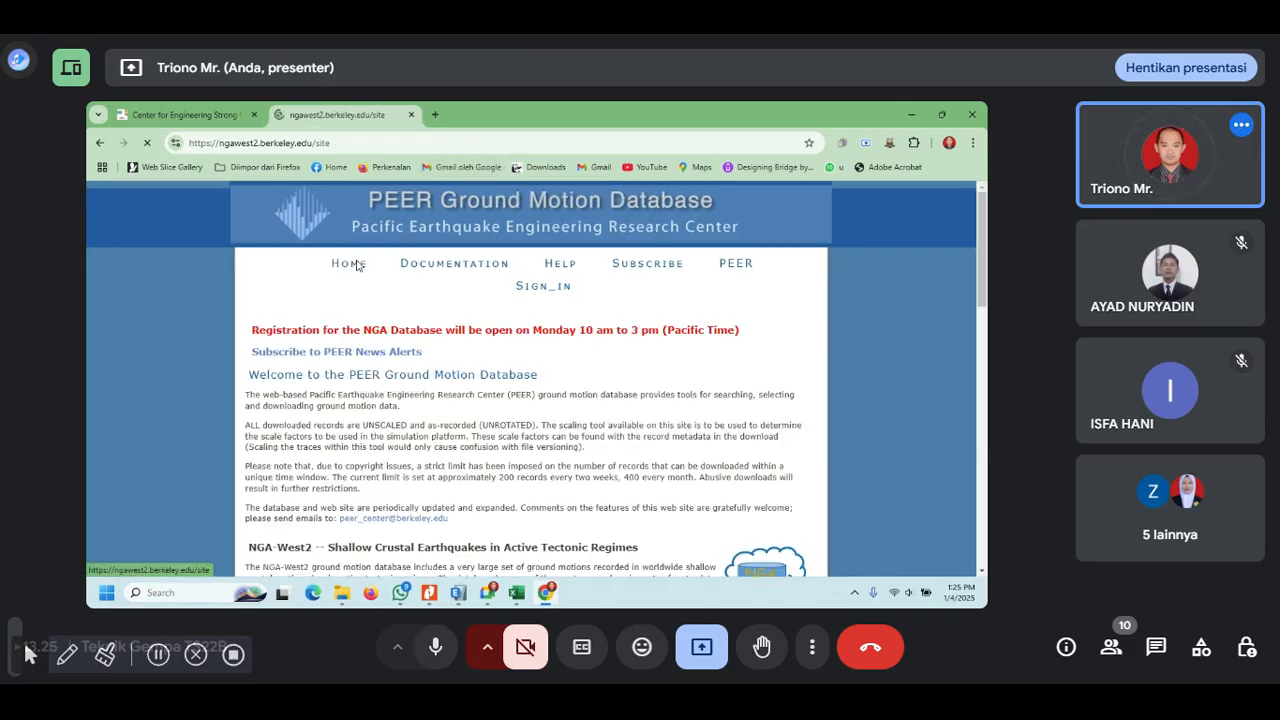
- Examine the PEER Ground Motion Database home page, including the registration notice, download limits, NGA-West2 and NGA-East sections, and sponsors
{"action": "scroll", "coordinate": [486, 348], "scroll_direction": "down", "scroll_amount": 10}
{"action": "scroll", "coordinate": [486, 348], "scroll_direction": "up", "scroll_amount": 10}
{"action": "scroll", "coordinate": [619, 349], "scroll_direction": "down", "scroll_amount": 5}
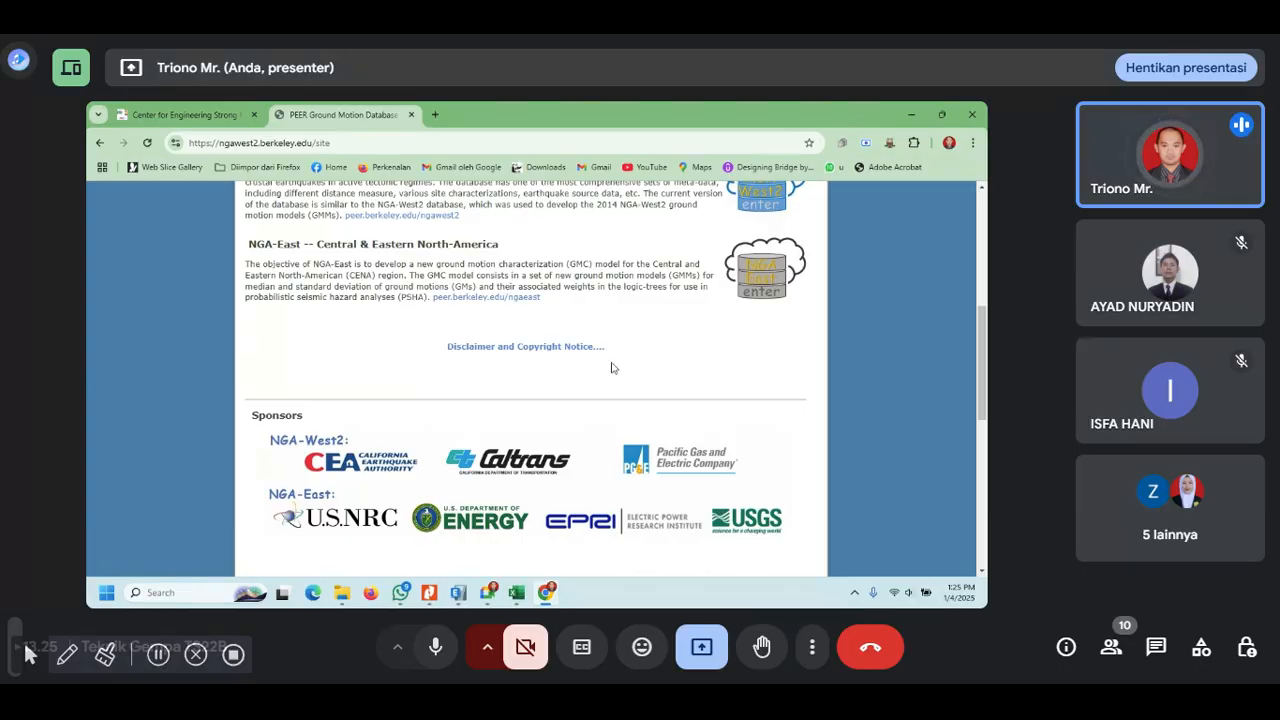
{"action": "scroll", "coordinate": [615, 368], "scroll_direction": "up", "scroll_amount": 2}
{"action": "scroll", "coordinate": [605, 370], "scroll_direction": "up", "scroll_amount": 1}
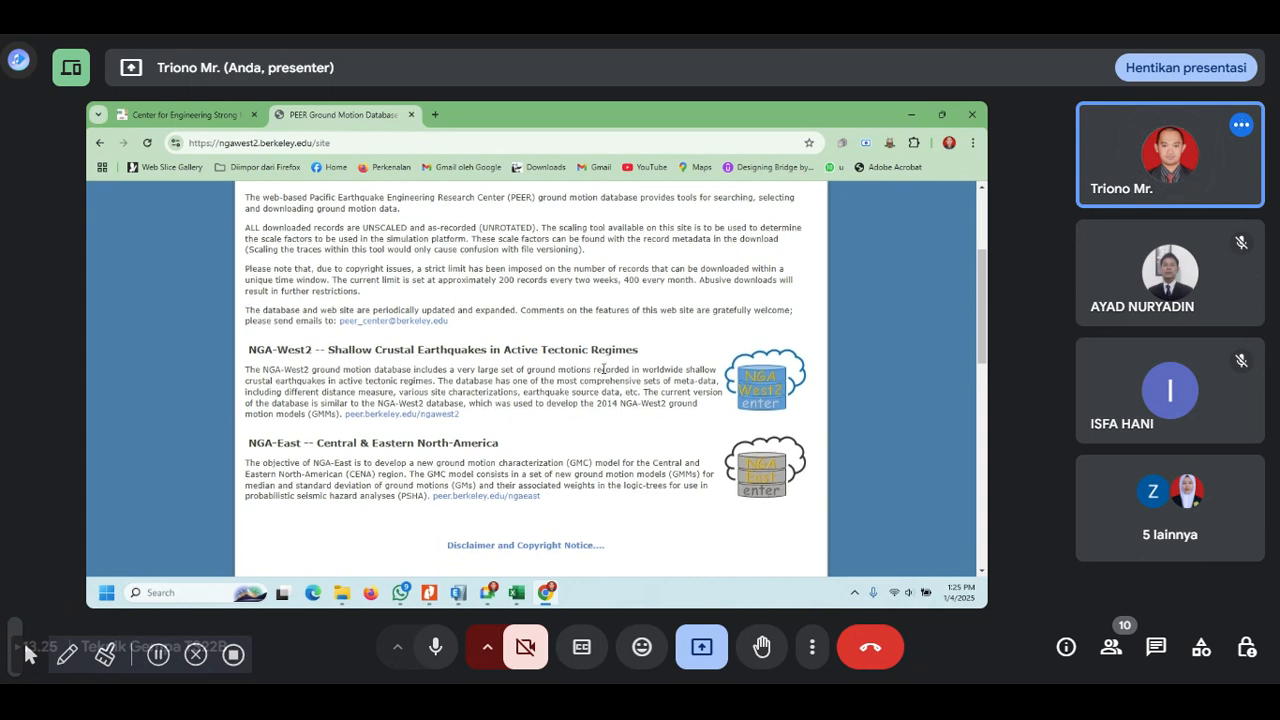
{"action": "scroll", "coordinate": [603, 369], "scroll_direction": "up", "scroll_amount": 3}
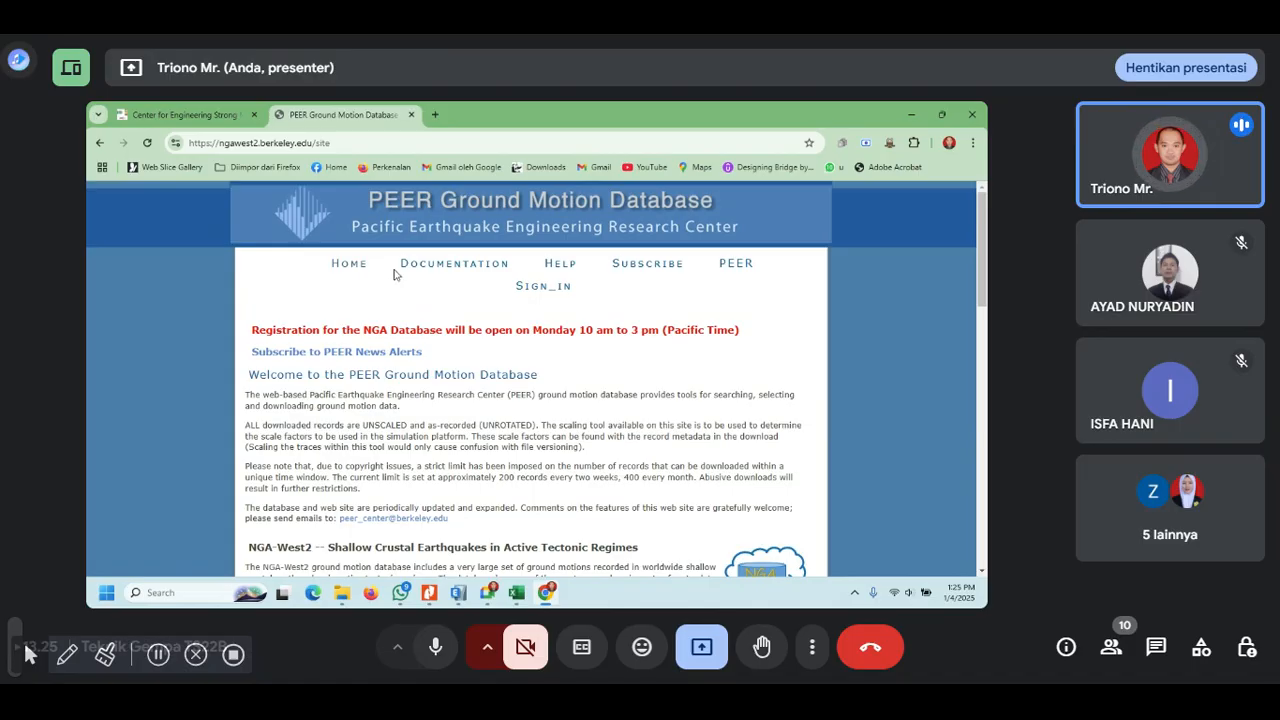
{"action": "scroll", "coordinate": [506, 456], "scroll_direction": "down", "scroll_amount": 5}
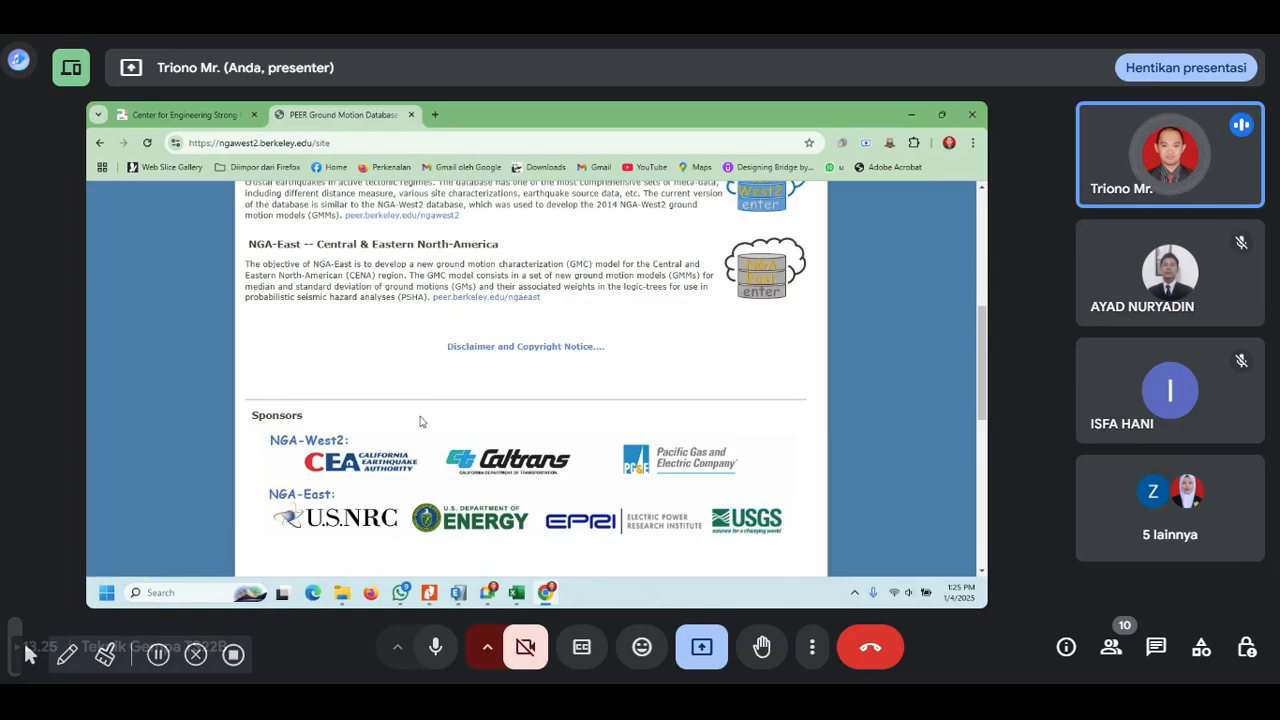
{"action": "scroll", "coordinate": [450, 352], "scroll_direction": "up", "scroll_amount": 3}
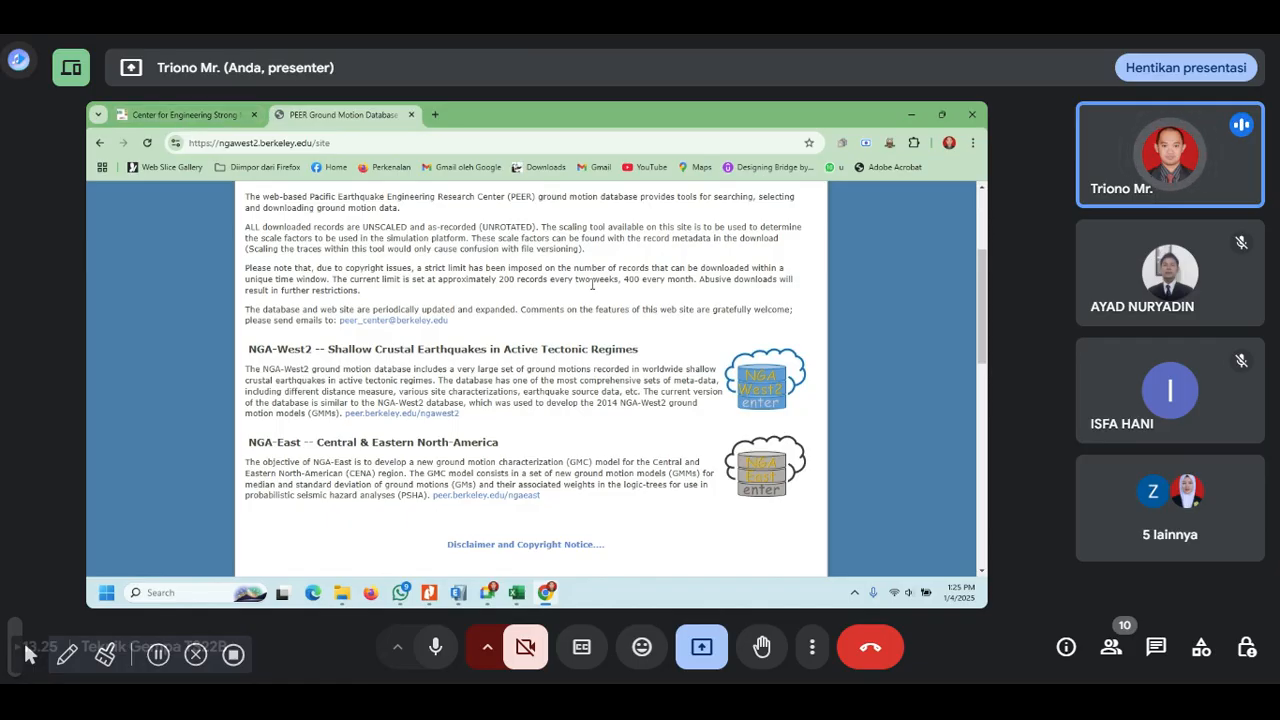
{"action": "scroll", "coordinate": [592, 286], "scroll_direction": "up", "scroll_amount": 3}
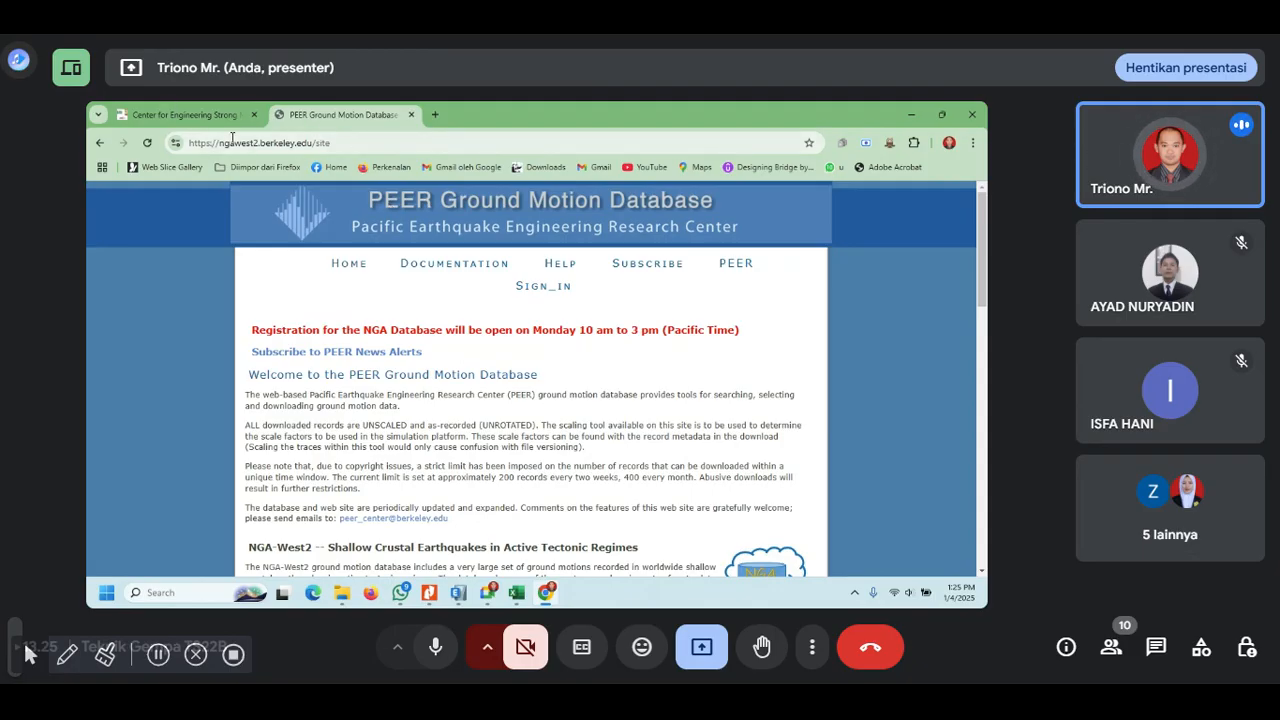
- Return to the strong-motion center page and locate the Dec 29, 2024 Mw4.0 Petrolia and Dec 28, 2024 Maneadero earthquakes on its map
{"action": "left_click", "coordinate": [197, 116]}
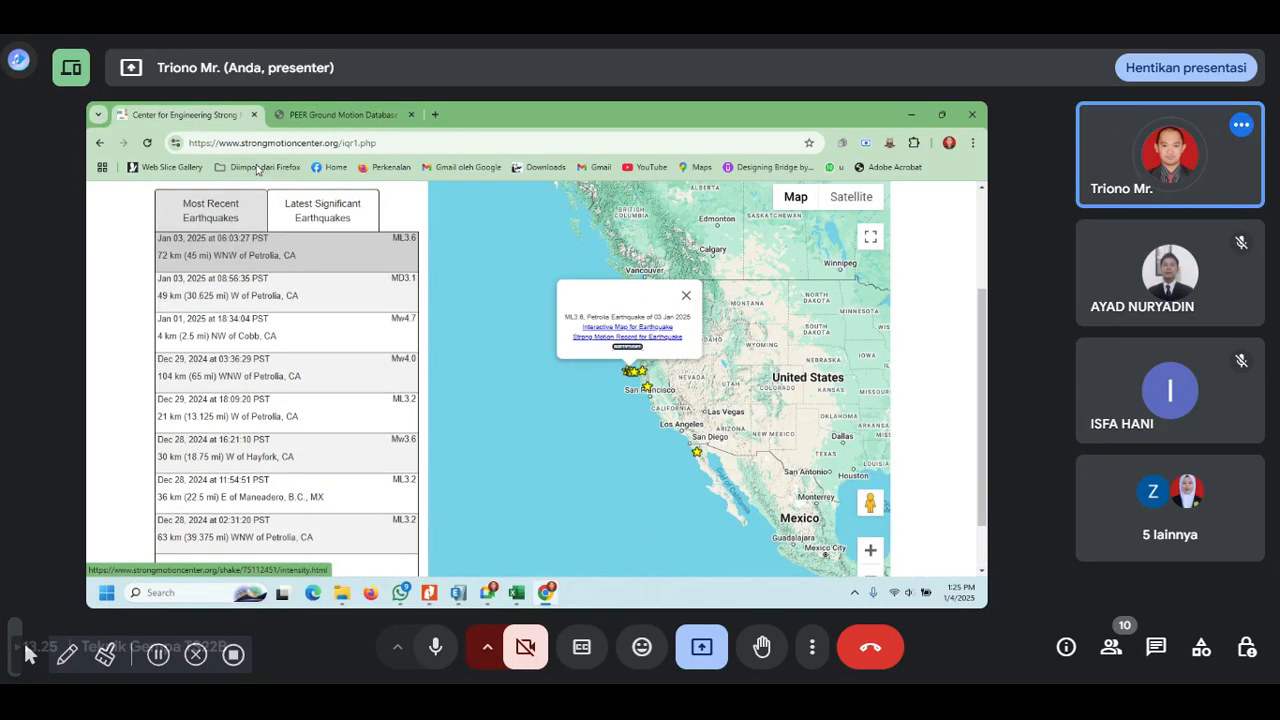
{"action": "left_click", "coordinate": [300, 362]}
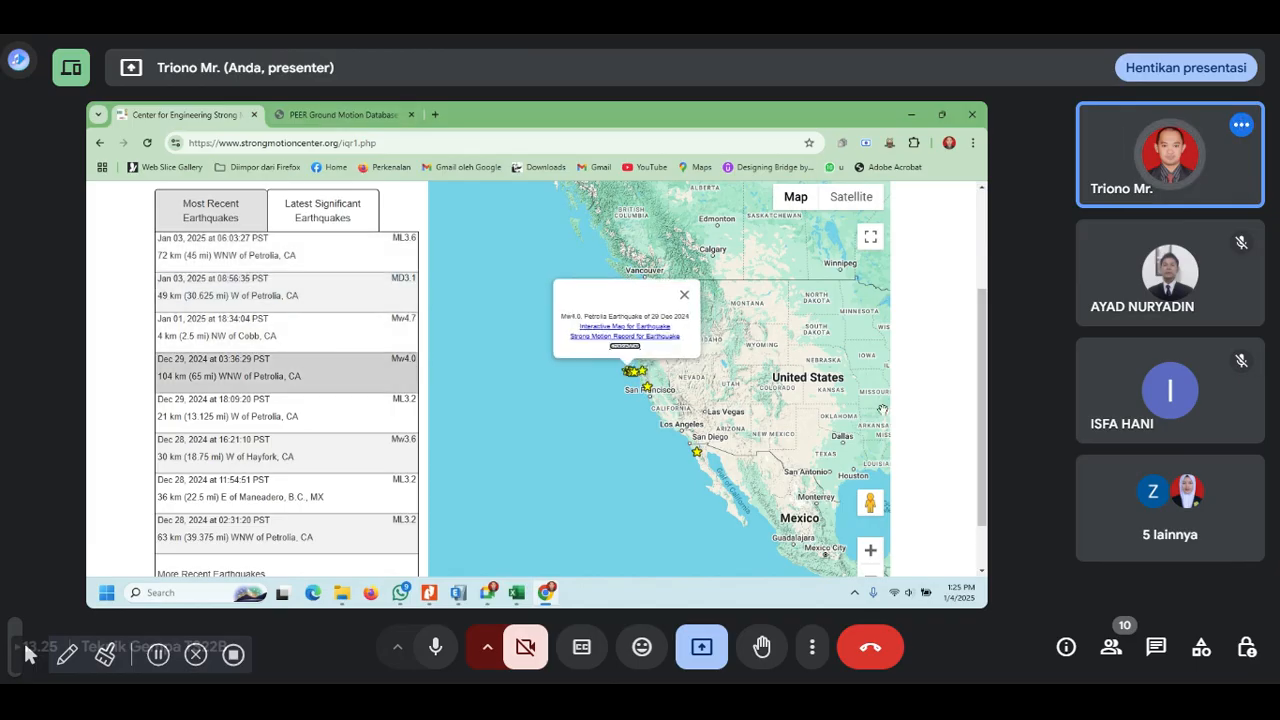
{"action": "left_click", "coordinate": [310, 488]}
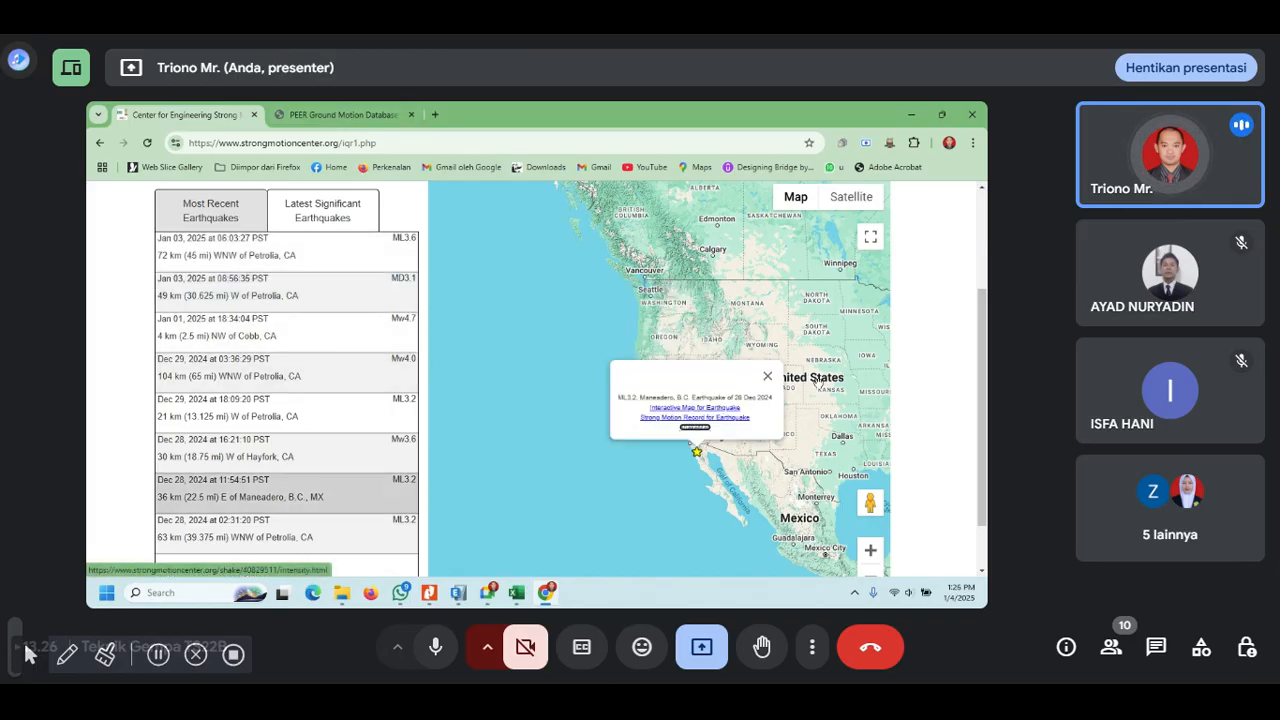
- Minimize the browser to return to the Excel workbook and review the load headings in row 4 back to column G
{"action": "left_click", "coordinate": [909, 116]}
{"action": "left_click", "coordinate": [704, 354]}
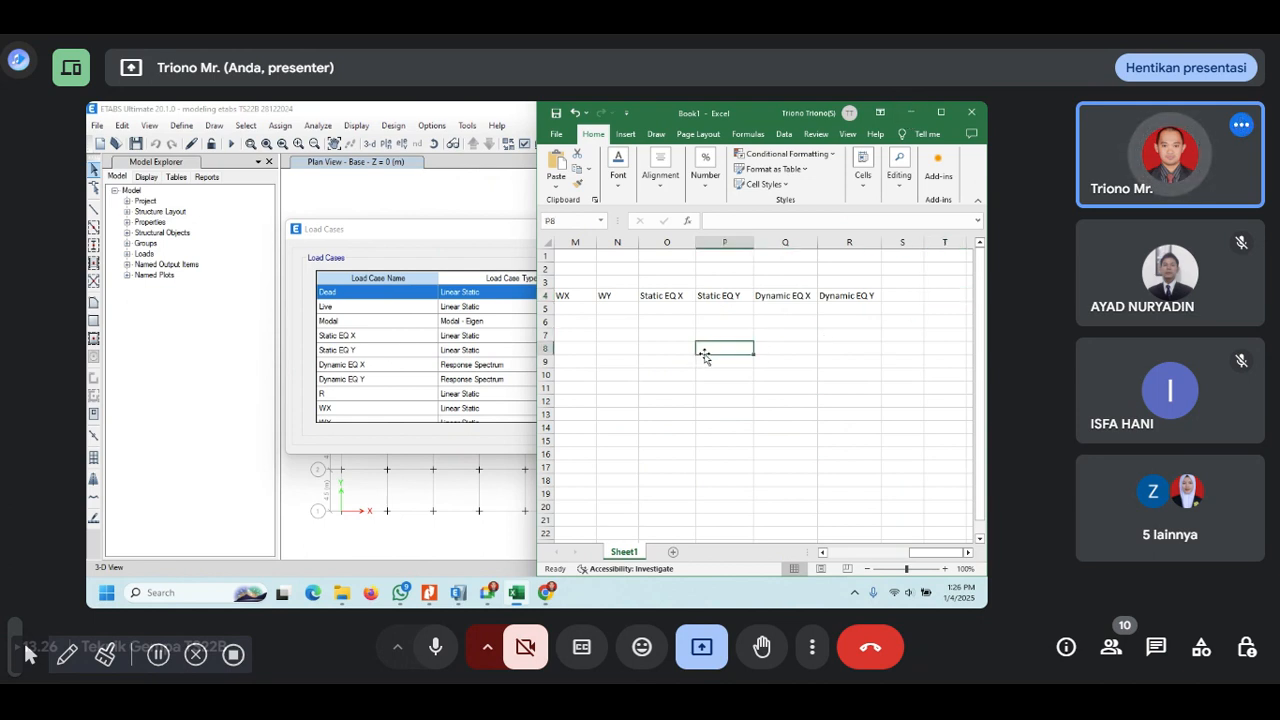
{"action": "left_click", "coordinate": [918, 292]}
{"action": "left_click", "coordinate": [703, 285]}
{"action": "key", "text": "Left"}
{"action": "key", "text": "Left"}
{"action": "key", "text": "Left"}
{"action": "key", "text": "Left"}
{"action": "key", "text": "Left"}
{"action": "key", "text": "Left"}
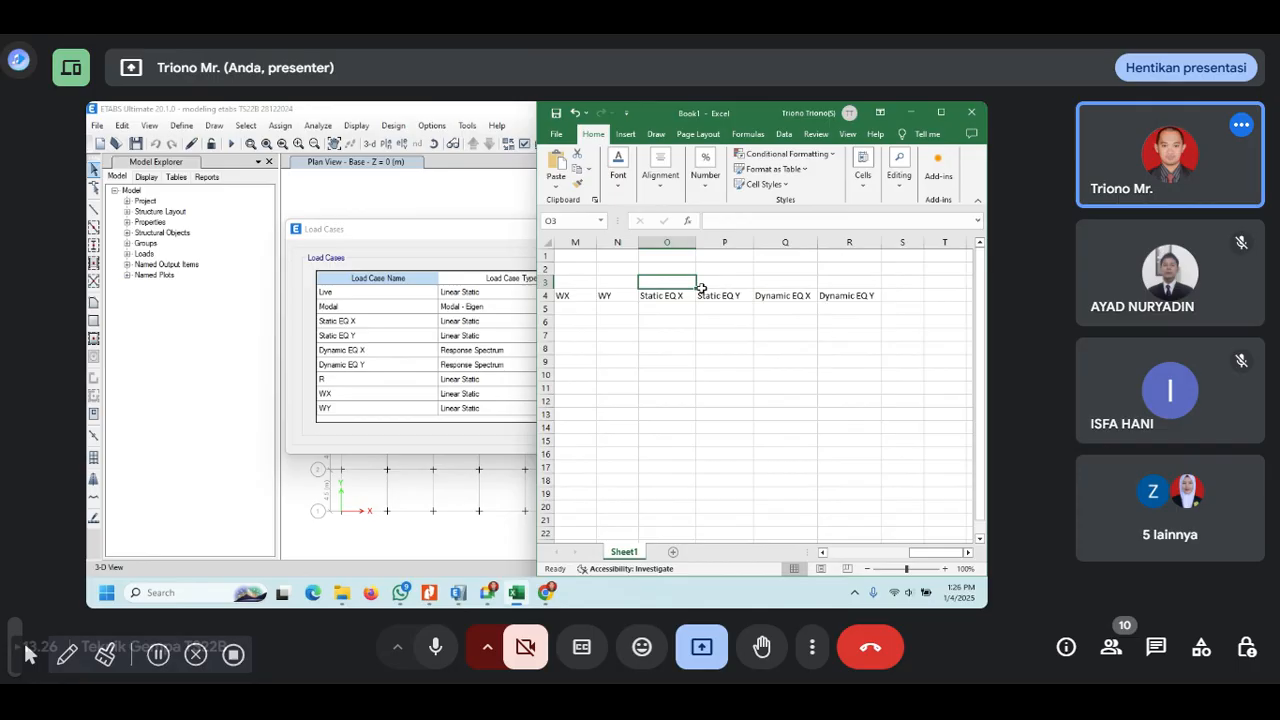
{"action": "key", "text": "Left"}
{"action": "key", "text": "Left"}
{"action": "key", "text": "Left"}
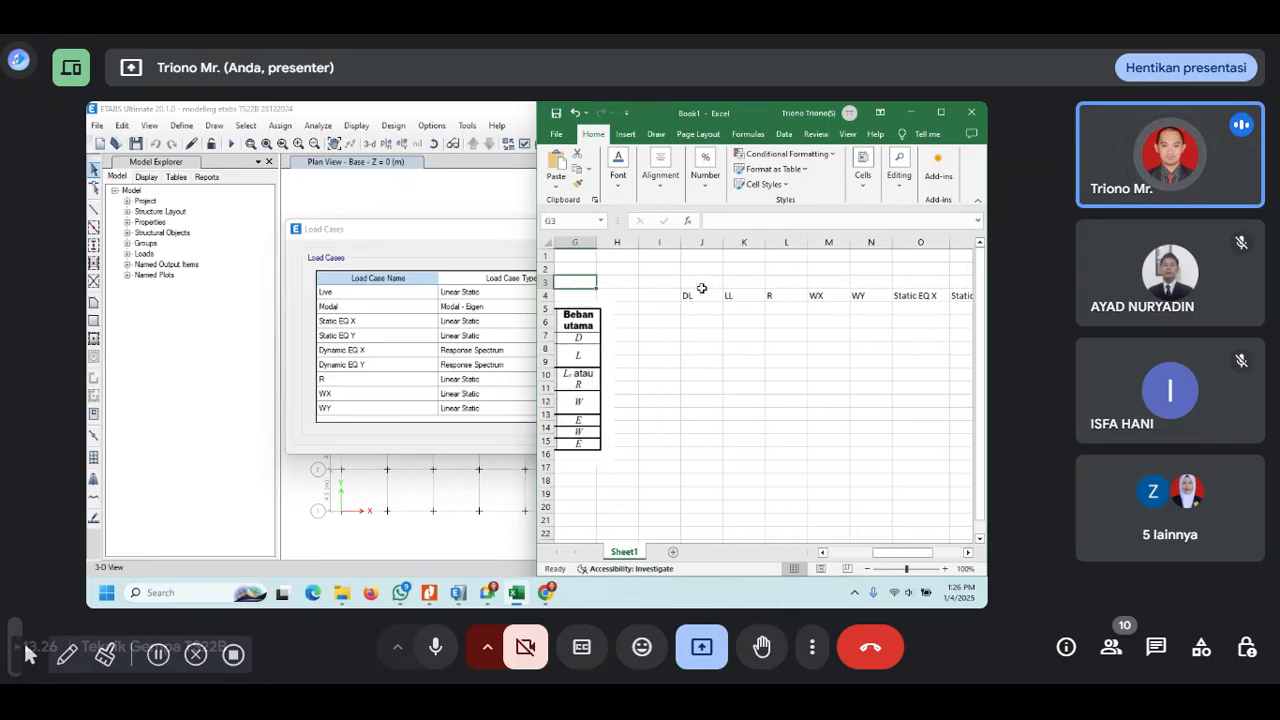
- Switch to ETABS and close the Load Cases dialog
{"action": "left_click", "coordinate": [420, 236]}
{"action": "left_click_drag", "start_coordinate": [420, 236], "coordinate": [352, 232]}
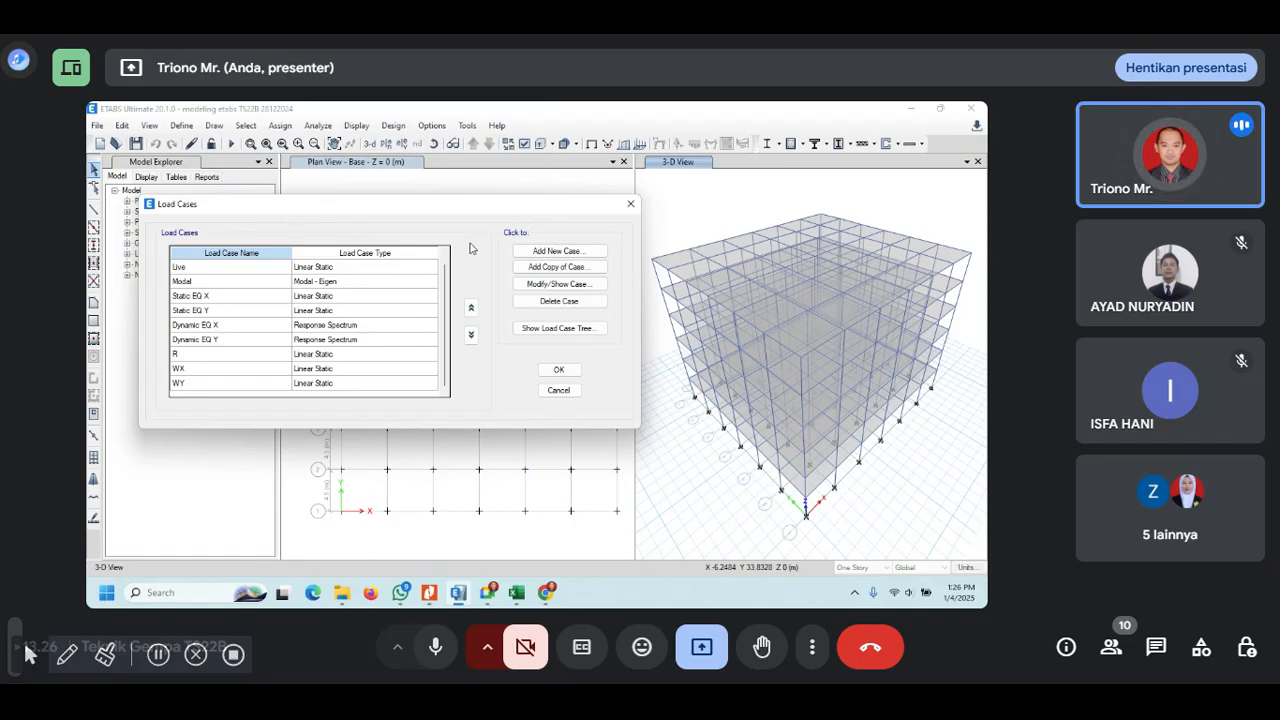
{"action": "left_click", "coordinate": [630, 203]}
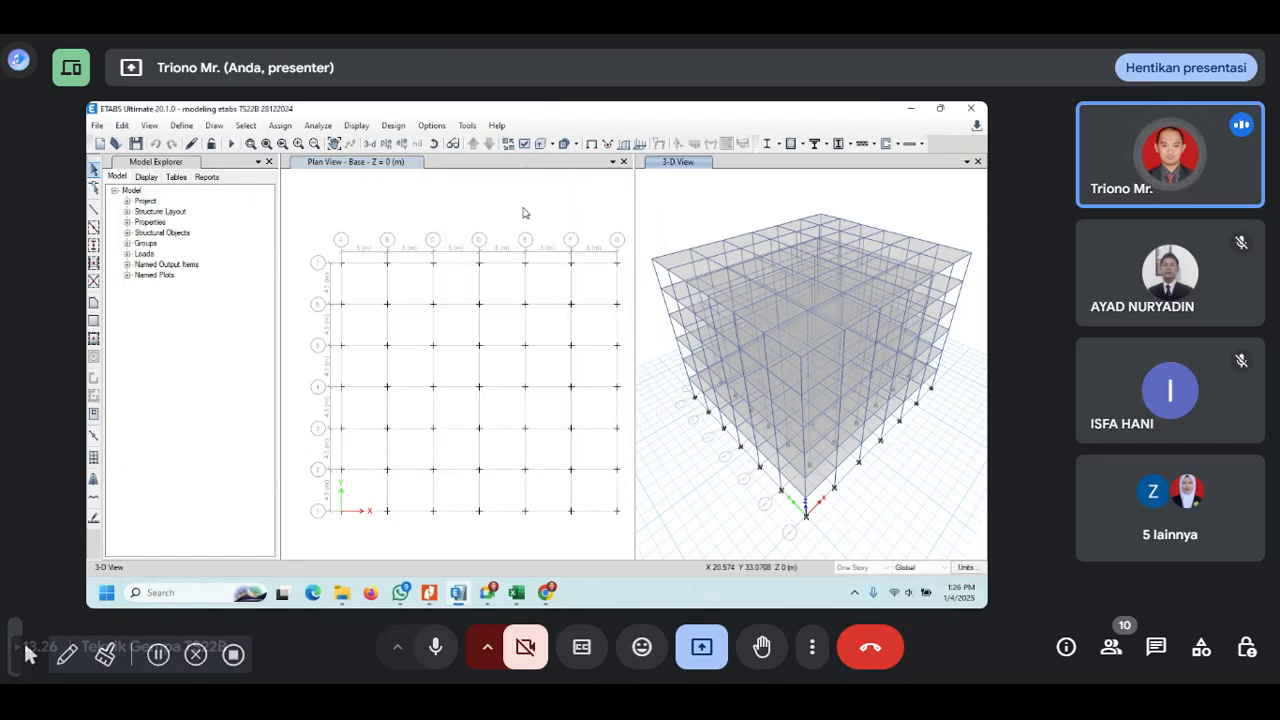
- Inspect the Load Combination Data form for a new combination in ETABS, and close it without adding one
{"action": "left_click", "coordinate": [181, 126]}
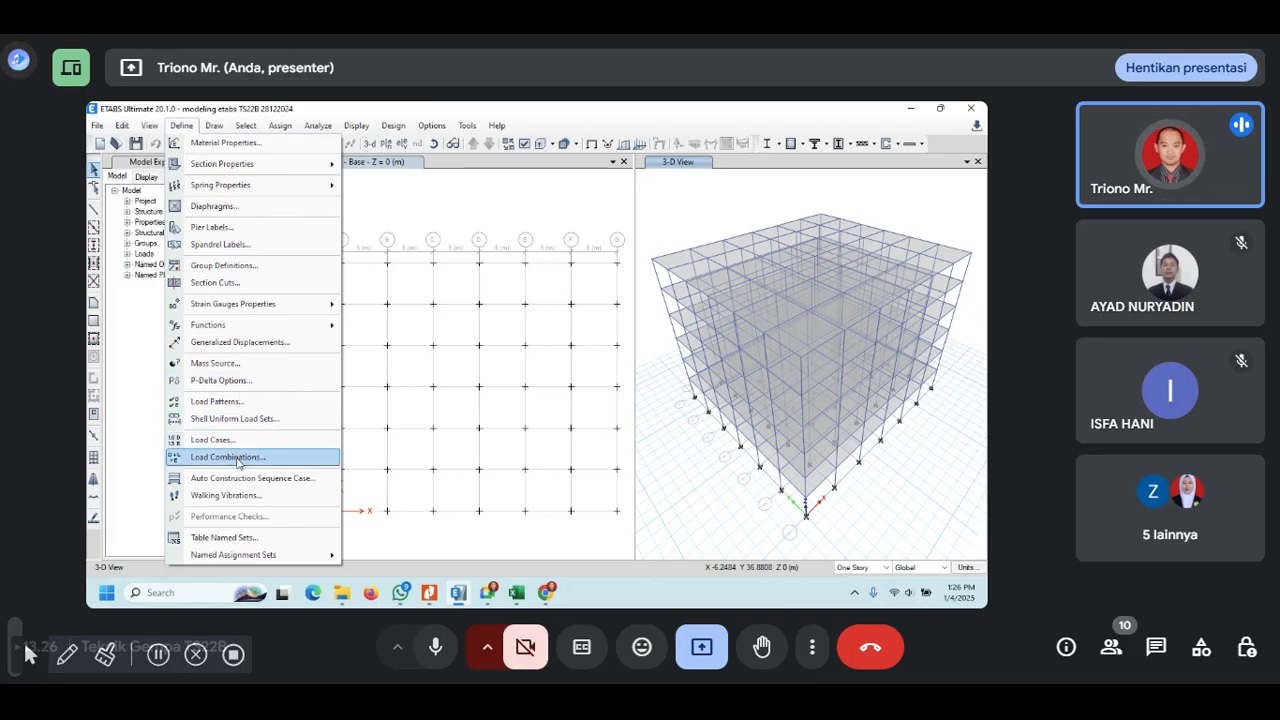
{"action": "left_click", "coordinate": [228, 457]}
{"action": "left_click", "coordinate": [631, 290]}
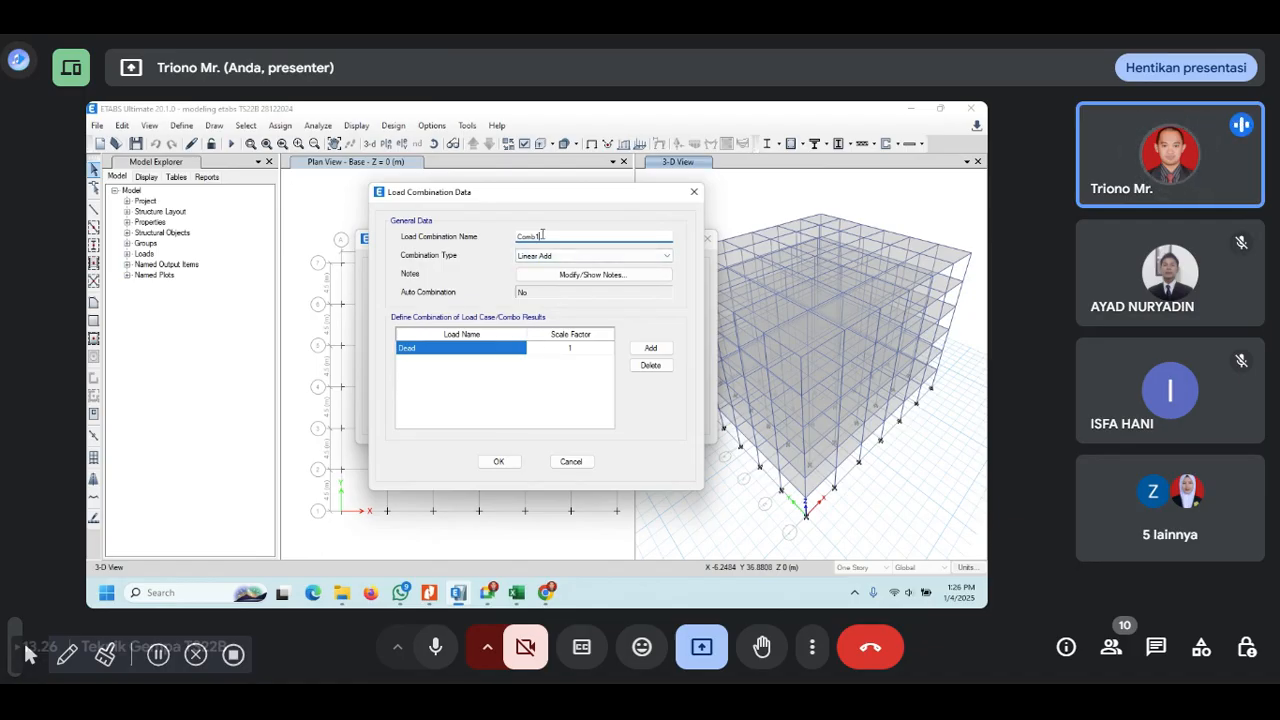
{"action": "left_click", "coordinate": [571, 462]}
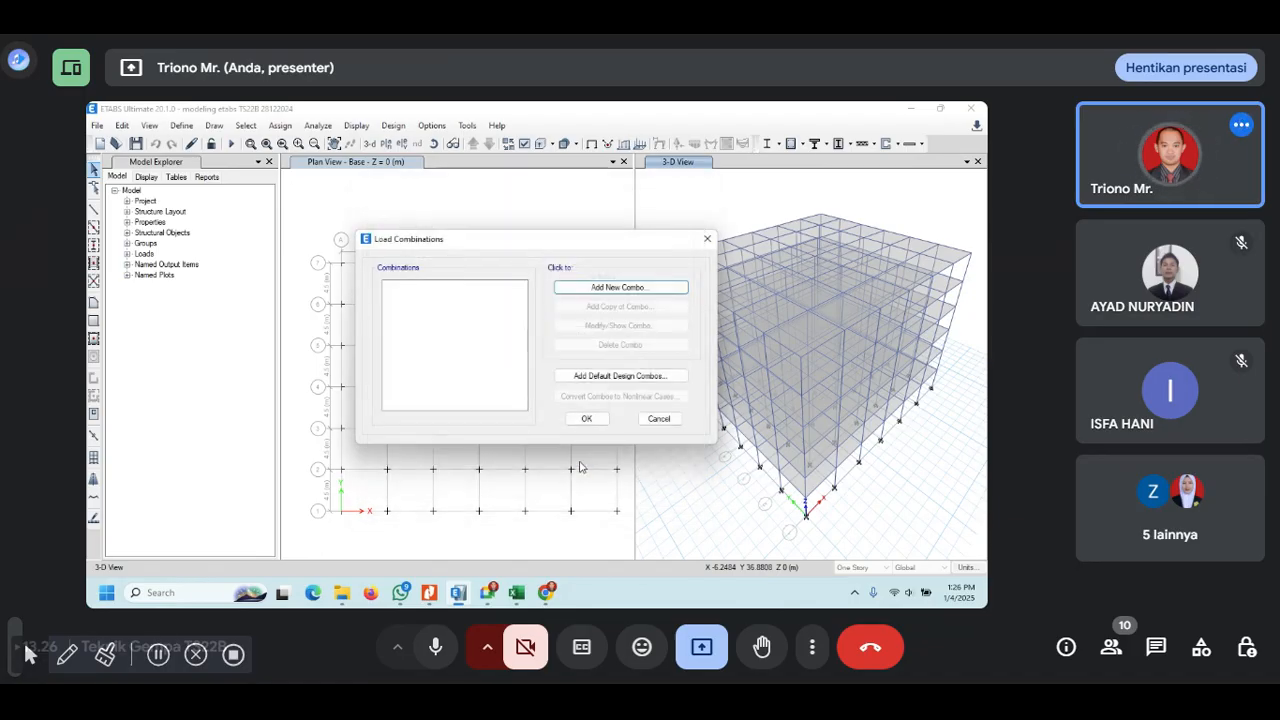
{"action": "left_click", "coordinate": [708, 241]}
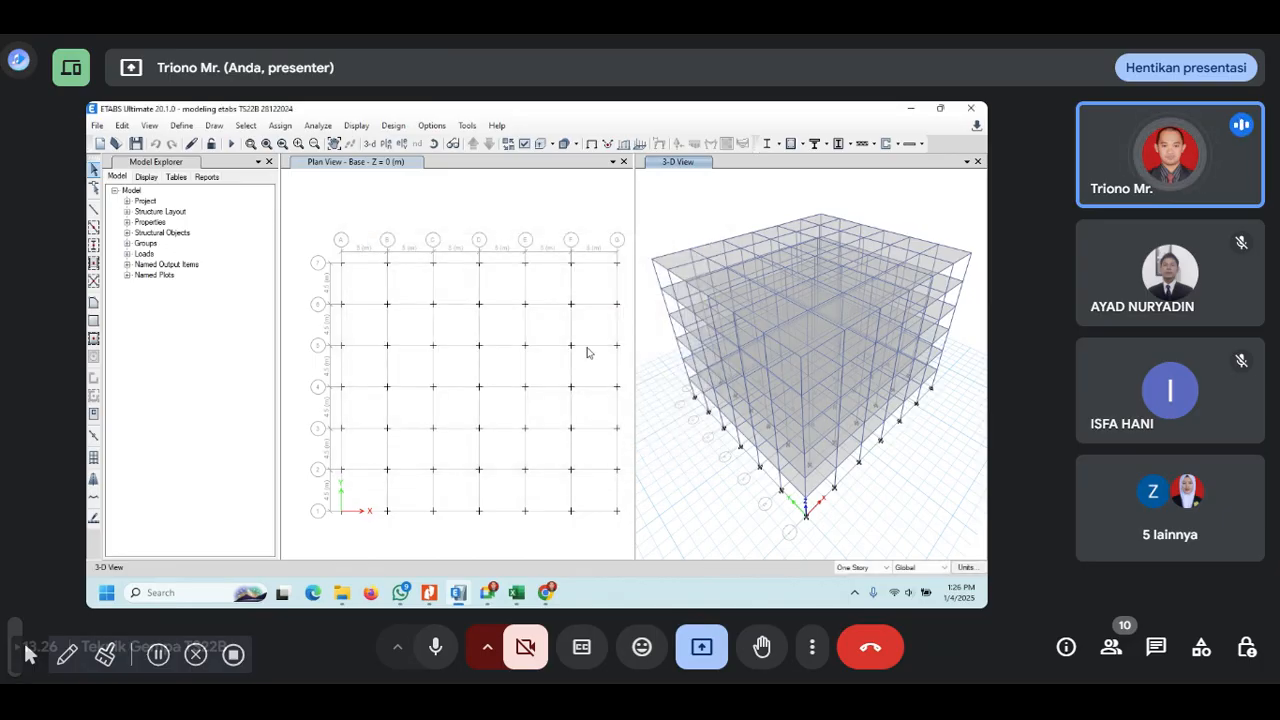
- Switch to Excel in a maximized window and enter the row label Komb 1 in cell I5
{"action": "left_click", "coordinate": [518, 595]}
{"action": "left_click", "coordinate": [940, 113]}
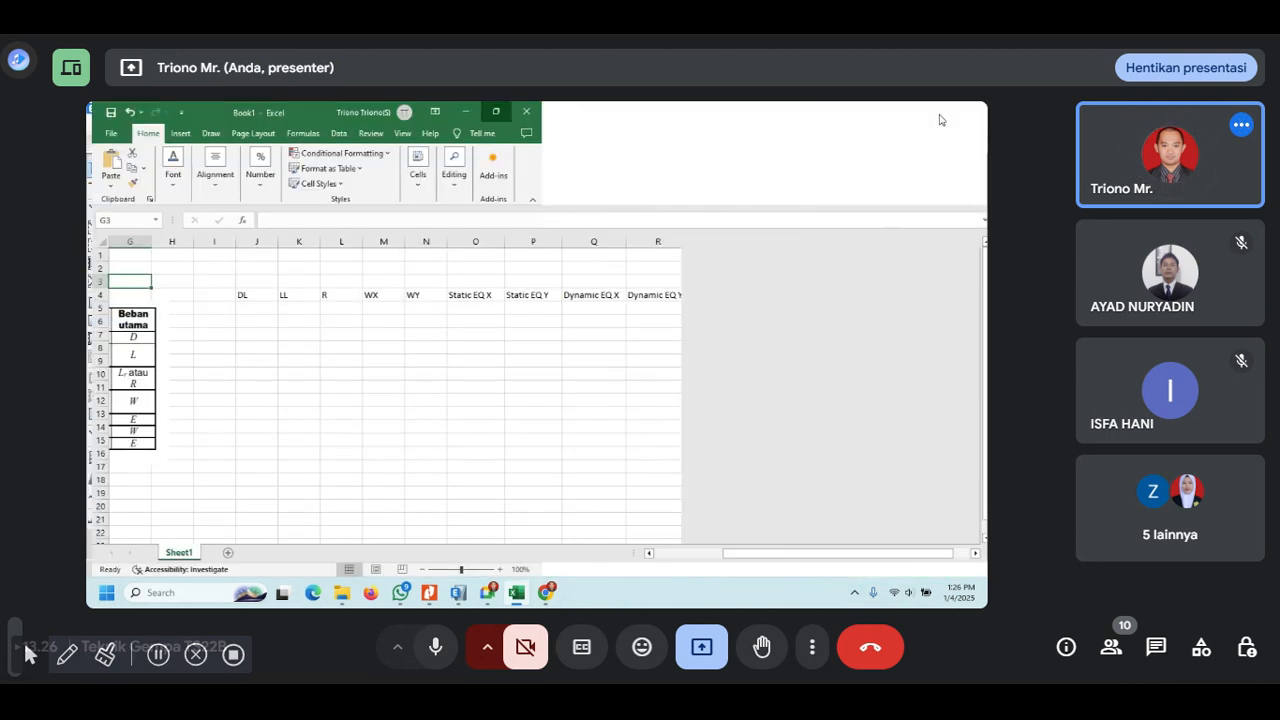
{"action": "left_click", "coordinate": [730, 452]}
{"action": "left_click_drag", "start_coordinate": [770, 553], "coordinate": [636, 544]}
{"action": "left_click", "coordinate": [455, 311]}
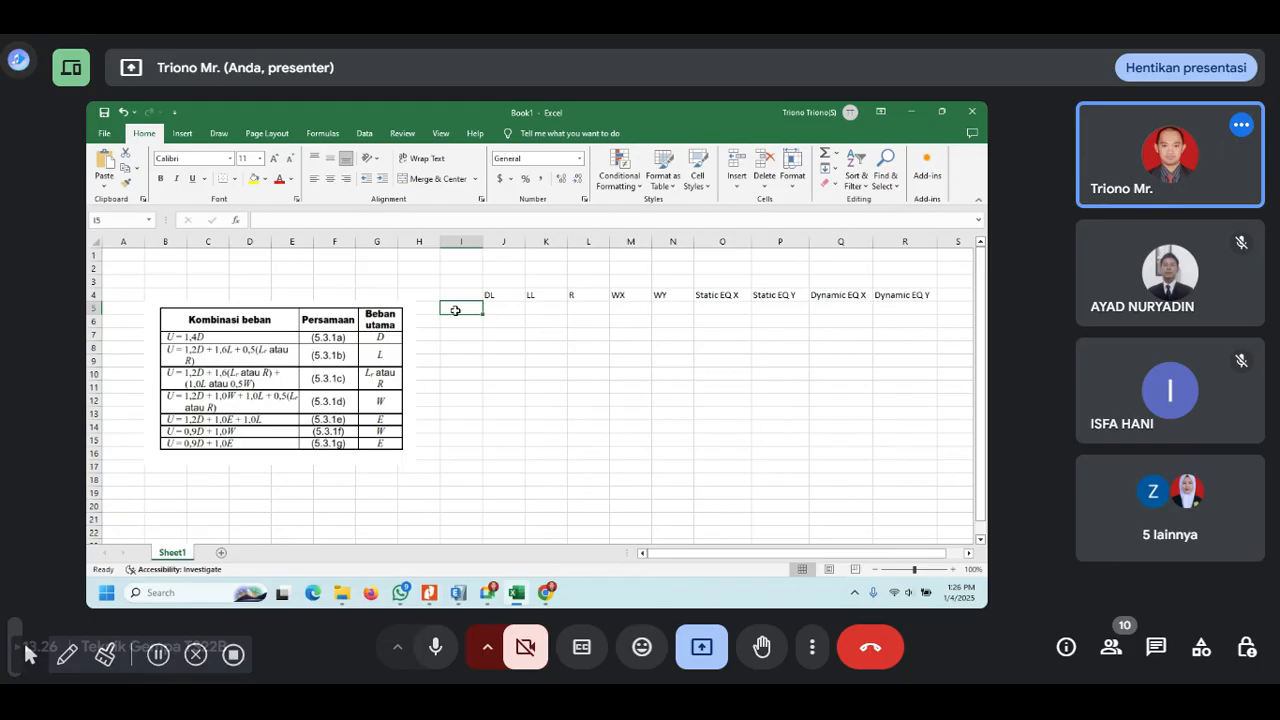
{"action": "type", "text": "Komb 1"}
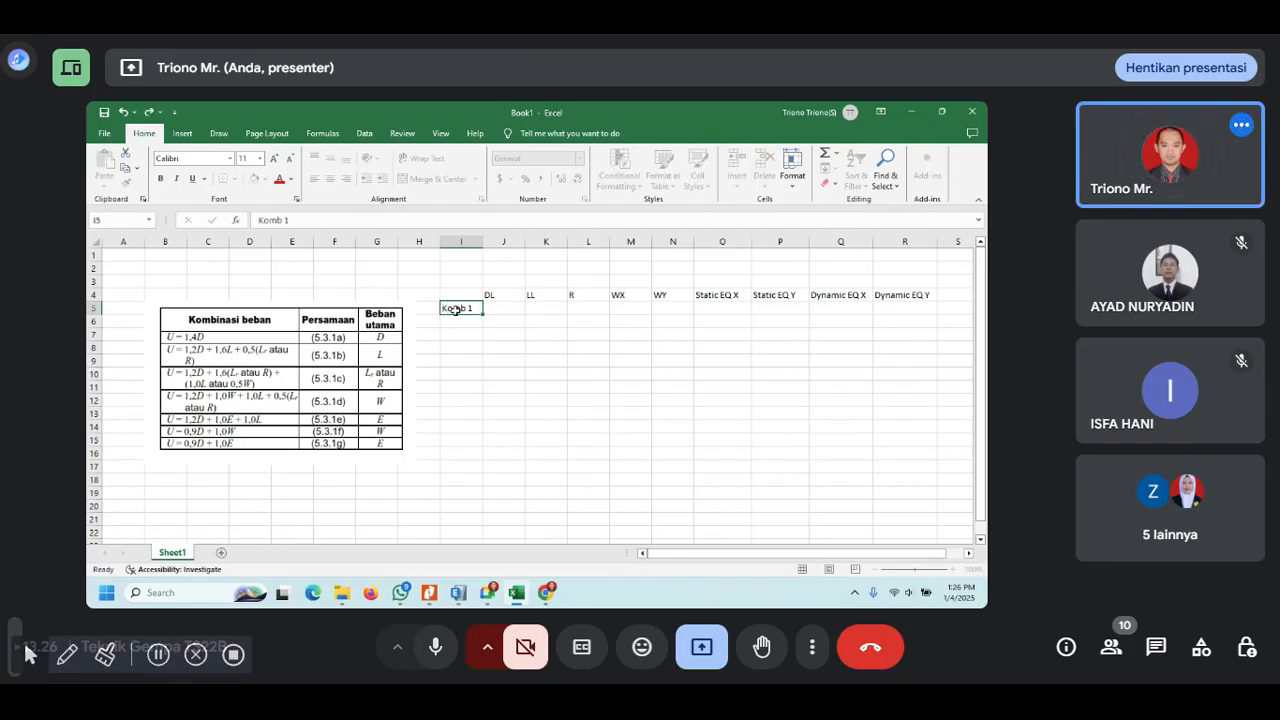
{"action": "key", "text": "Return"}
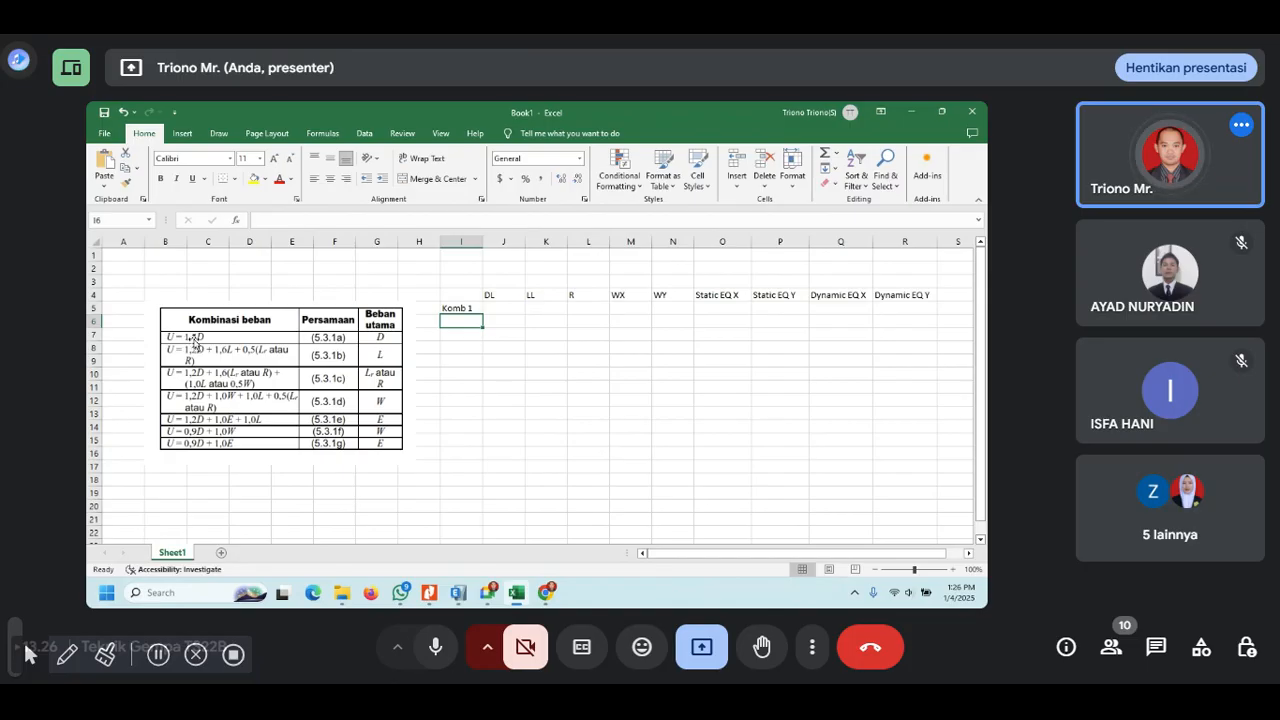
- Enter 1.4 as the DL factor of Komb 1 in J5, and fill the combination labels down to Komb 17 in I21
{"action": "left_click", "coordinate": [494, 306]}
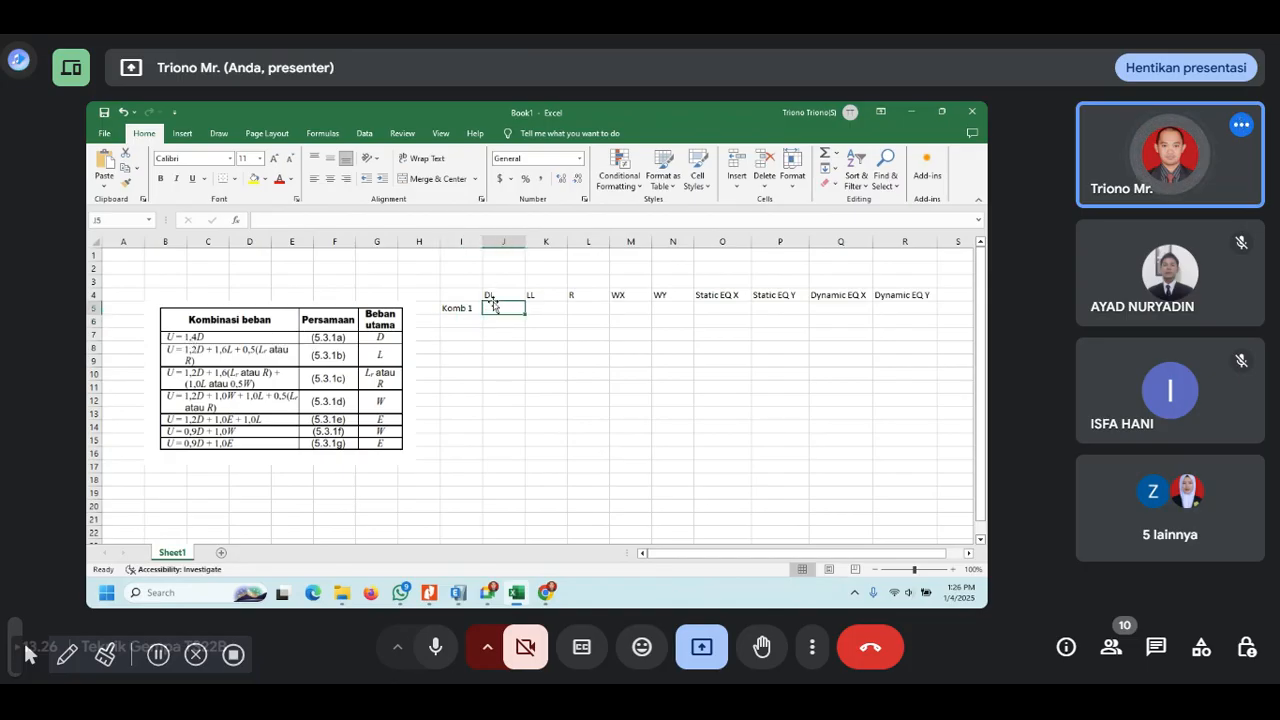
{"action": "type", "text": "1.4"}
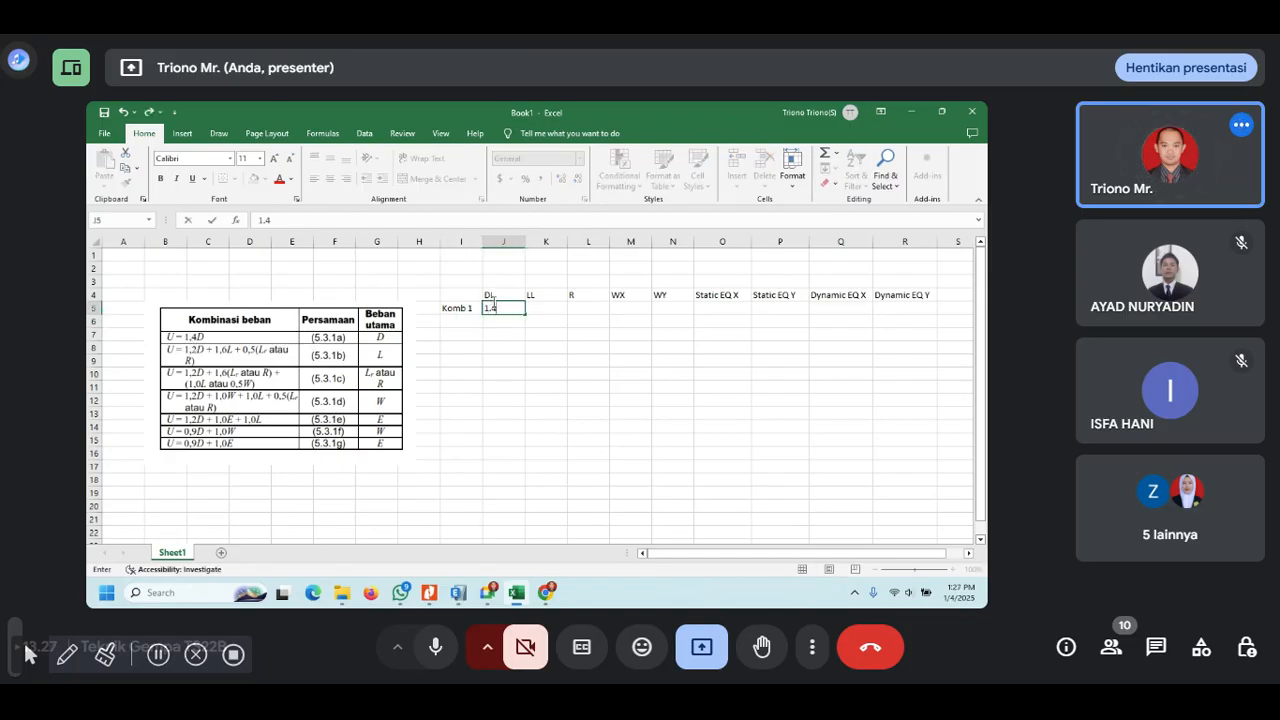
{"action": "key", "text": "Return"}
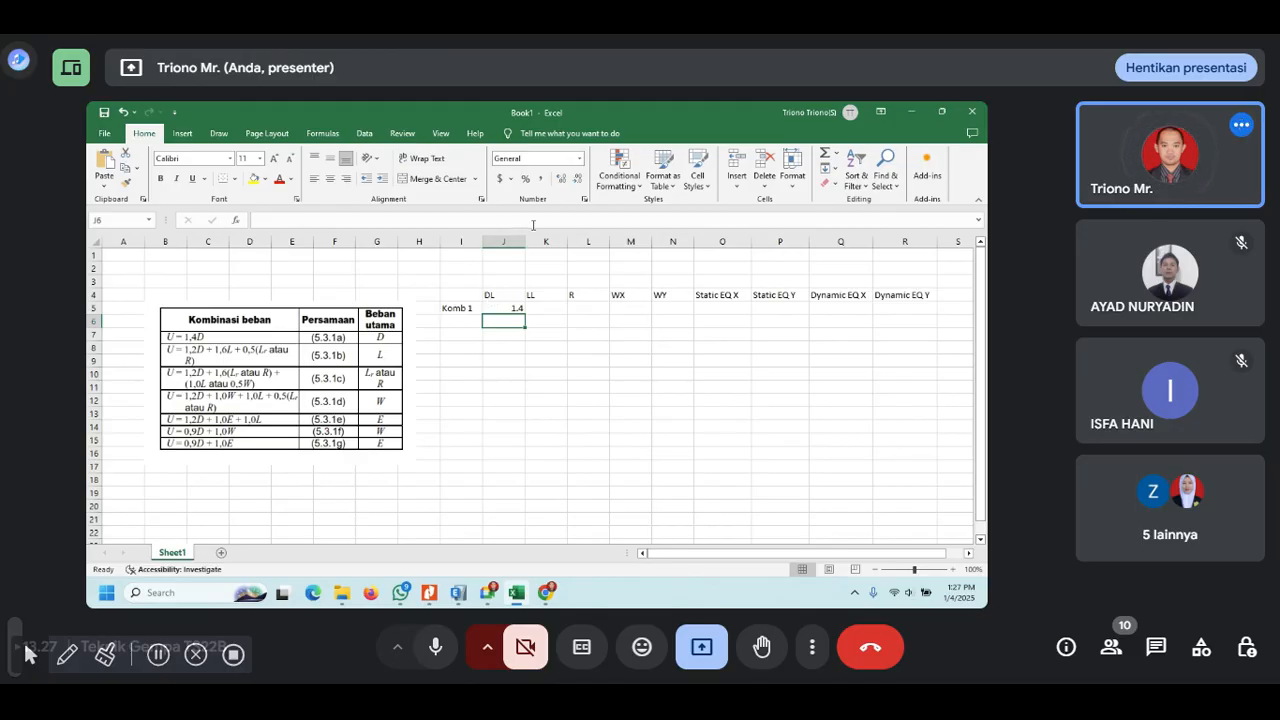
{"action": "left_click", "coordinate": [468, 309]}
{"action": "left_click_drag", "start_coordinate": [481, 313], "coordinate": [487, 521]}
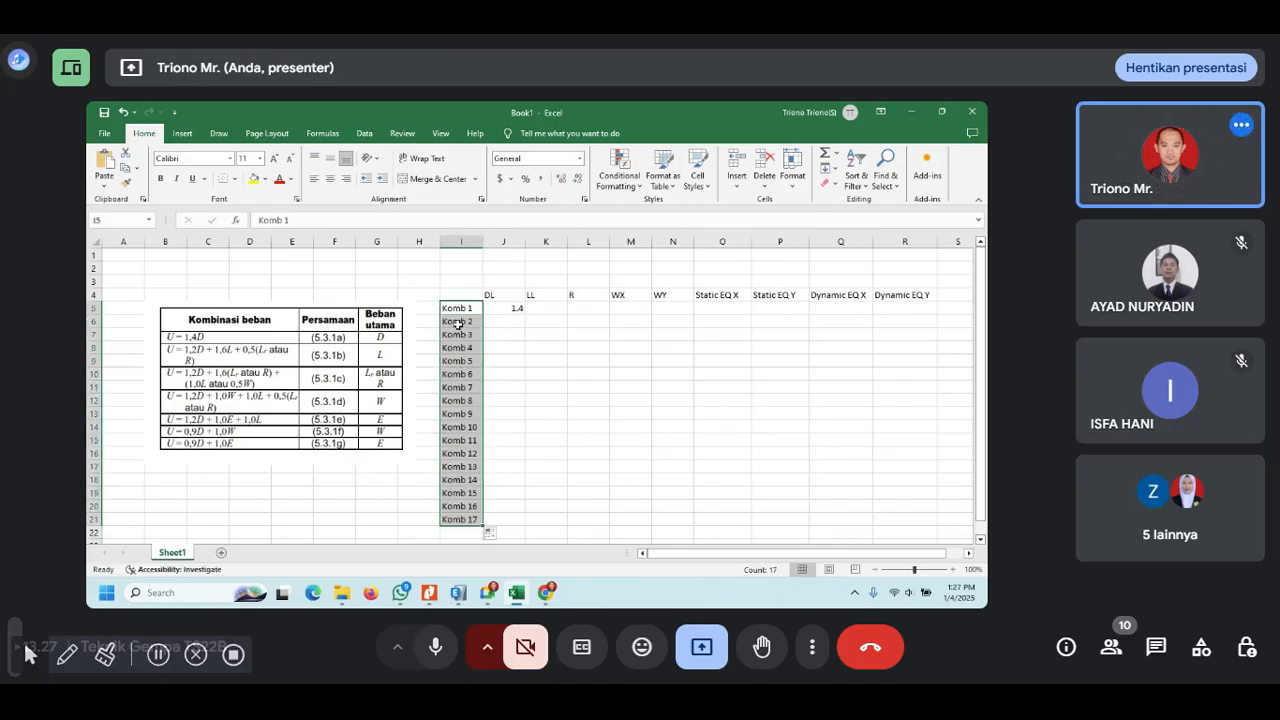
- Enter 1.2 as the DL factor of Komb 2 in cell J6
{"action": "left_click", "coordinate": [503, 320]}
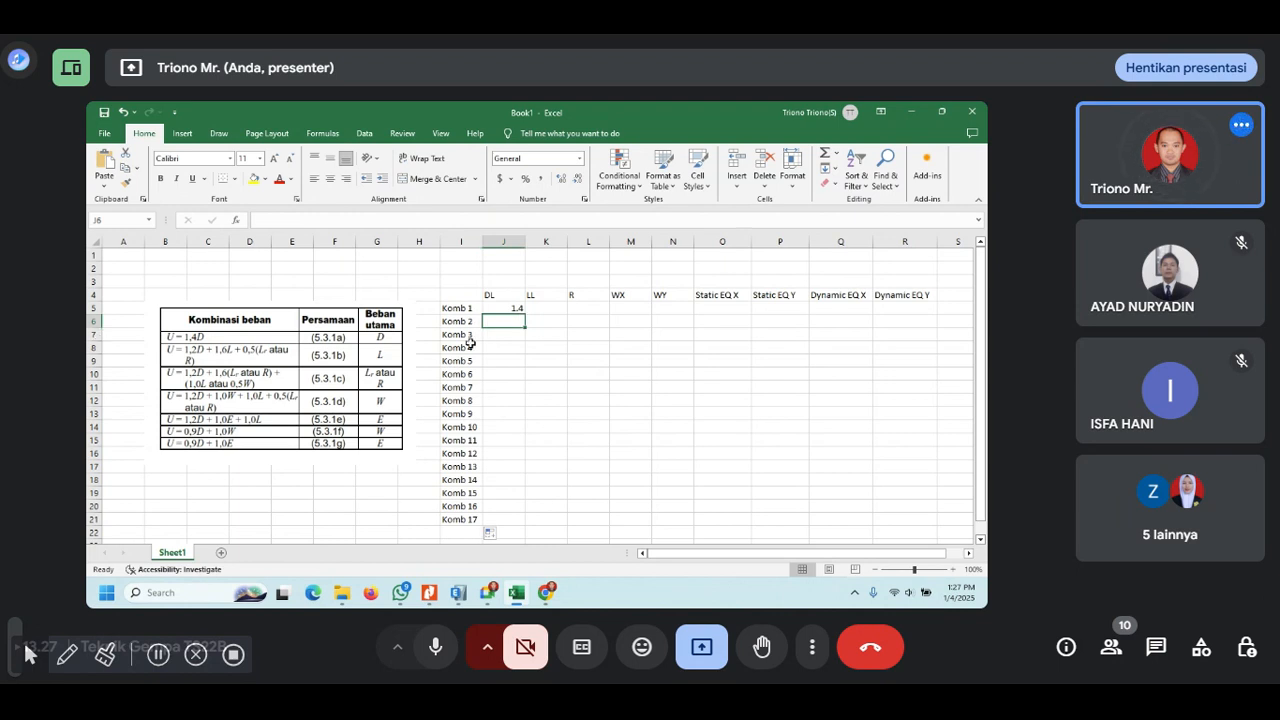
{"action": "type", "text": "1.2"}
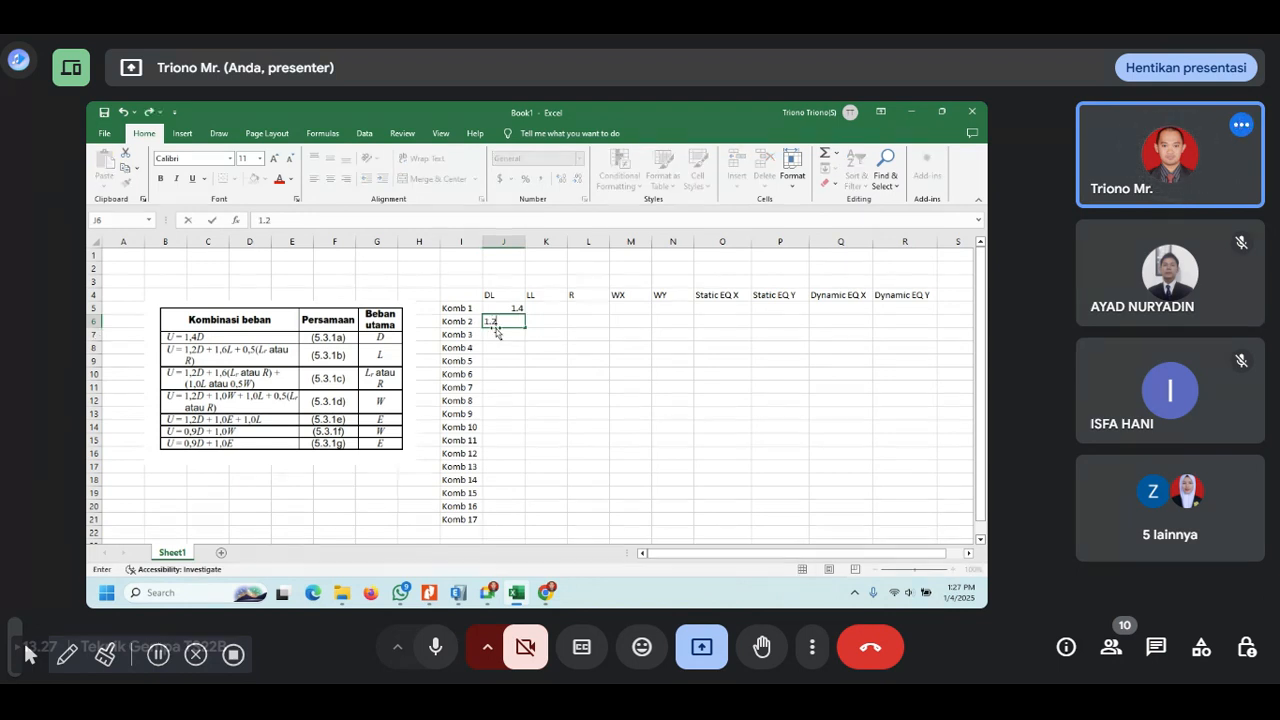
{"action": "key", "text": "Return"}
{"action": "key", "text": "Up"}
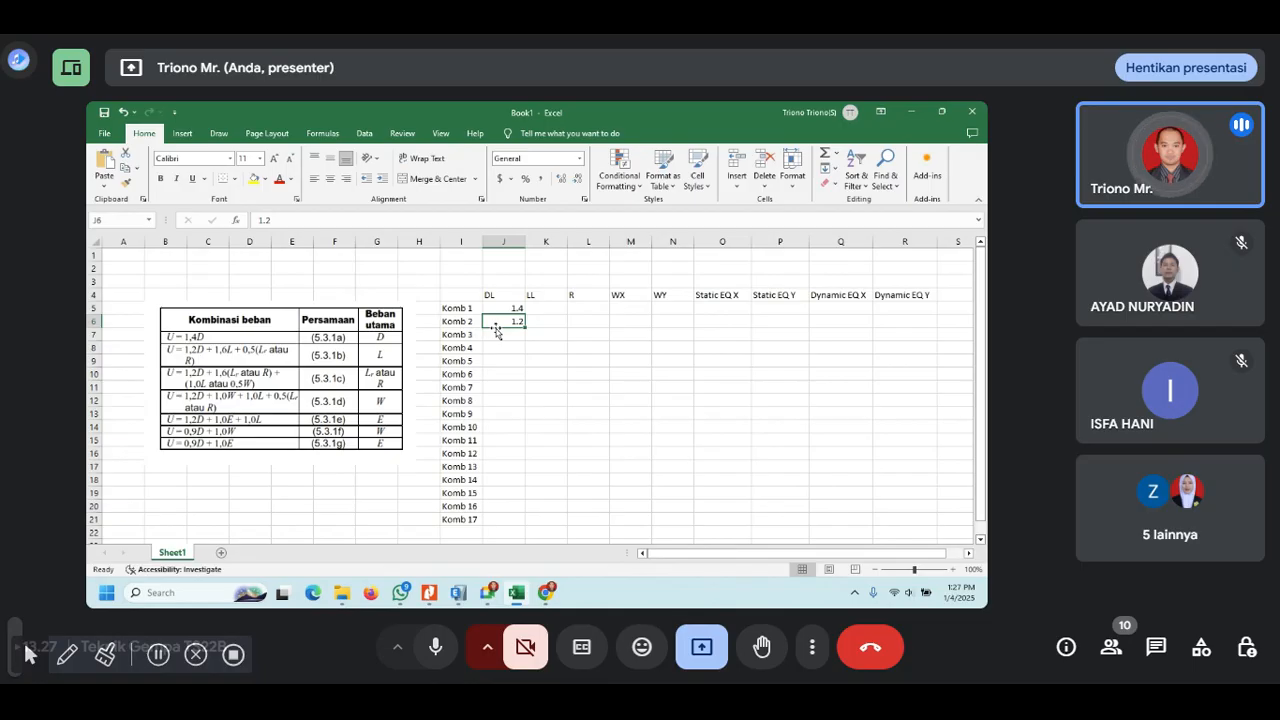
- Enter the Komb 2 factors 1.6 for LL in K6 and 0.5 for R in L6
{"action": "key", "text": "Right"}
{"action": "type", "text": "1."}
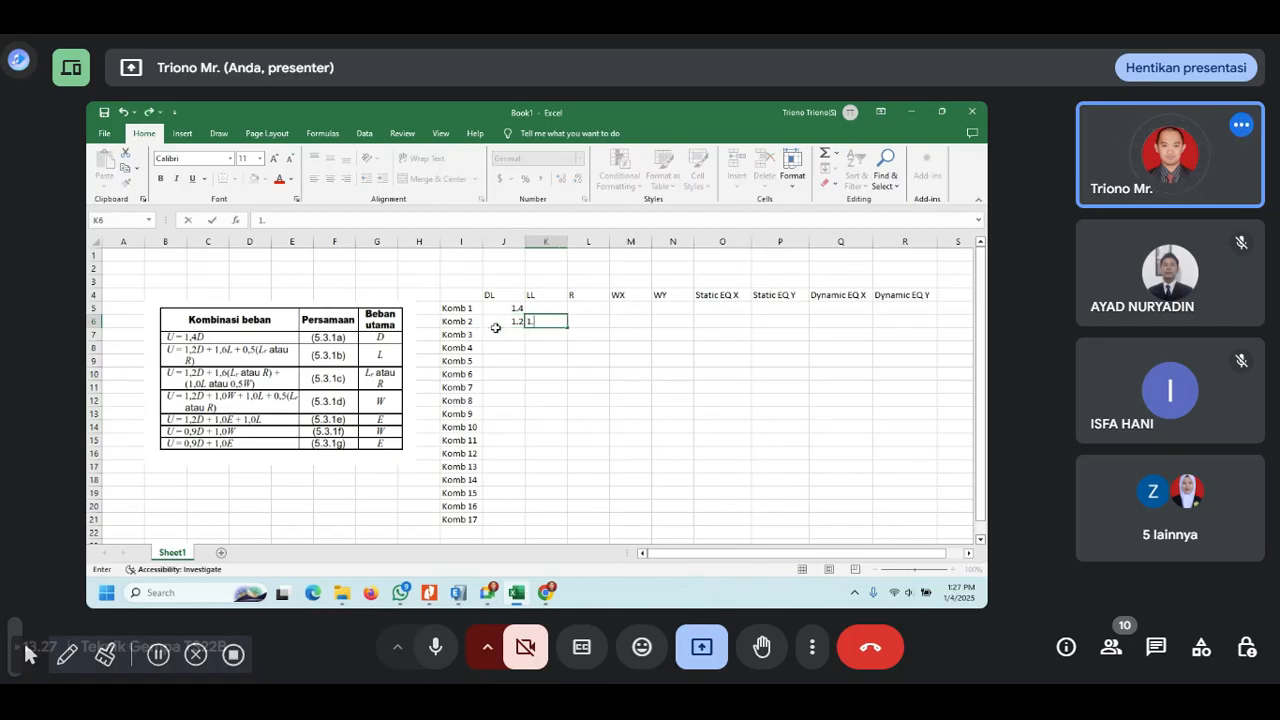
{"action": "type", "text": "6"}
{"action": "key", "text": "Page_Down"}
{"action": "scroll", "coordinate": [493, 326], "scroll_direction": "up", "scroll_amount": 7}
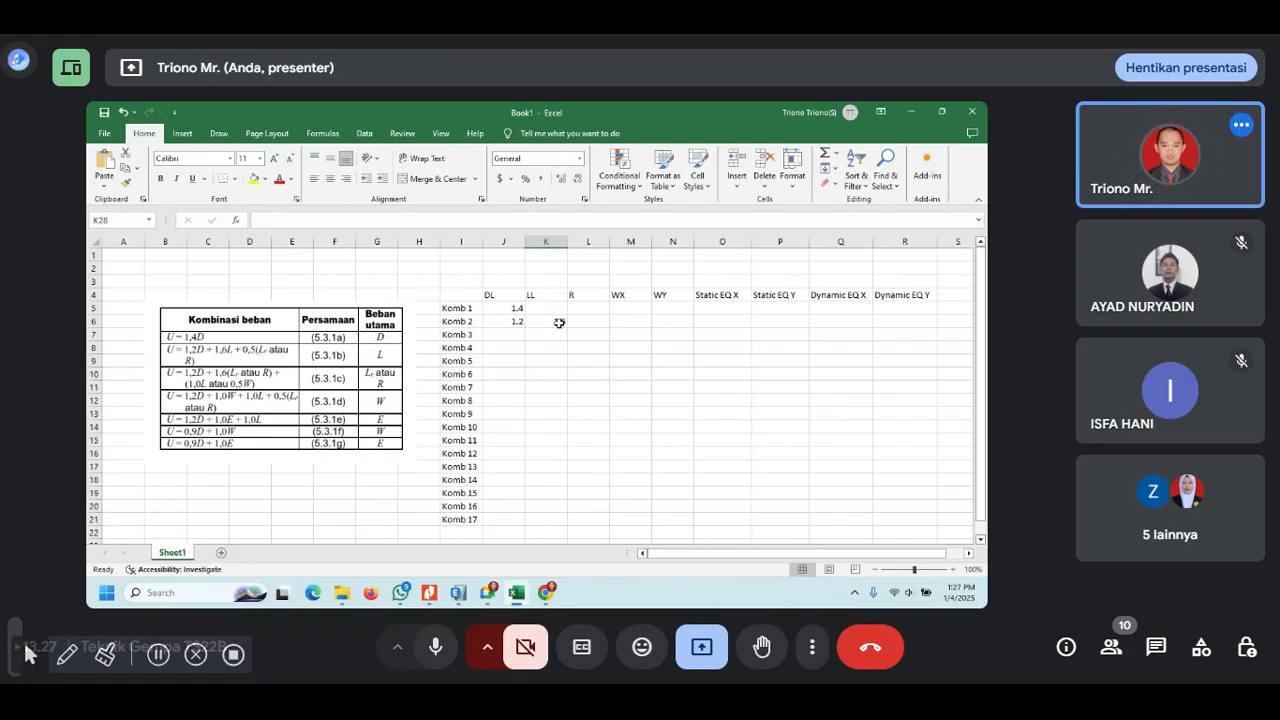
{"action": "left_click", "coordinate": [593, 322]}
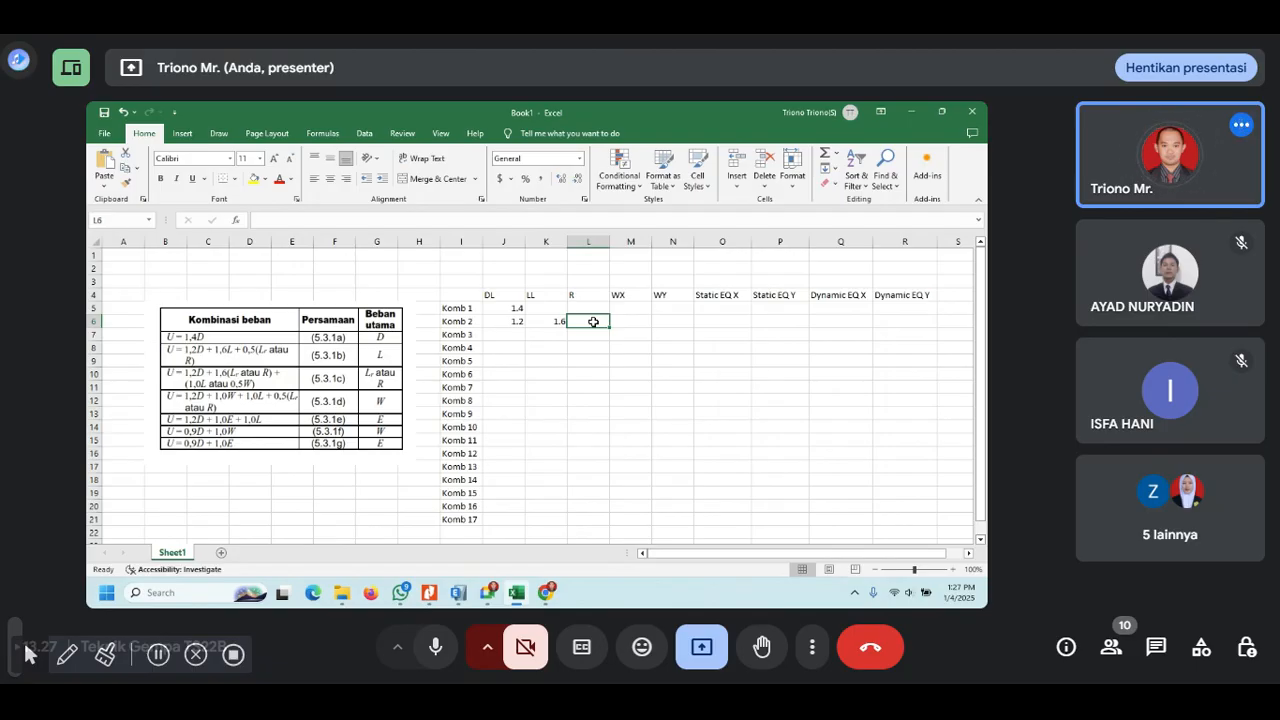
{"action": "type", "text": "0.5"}
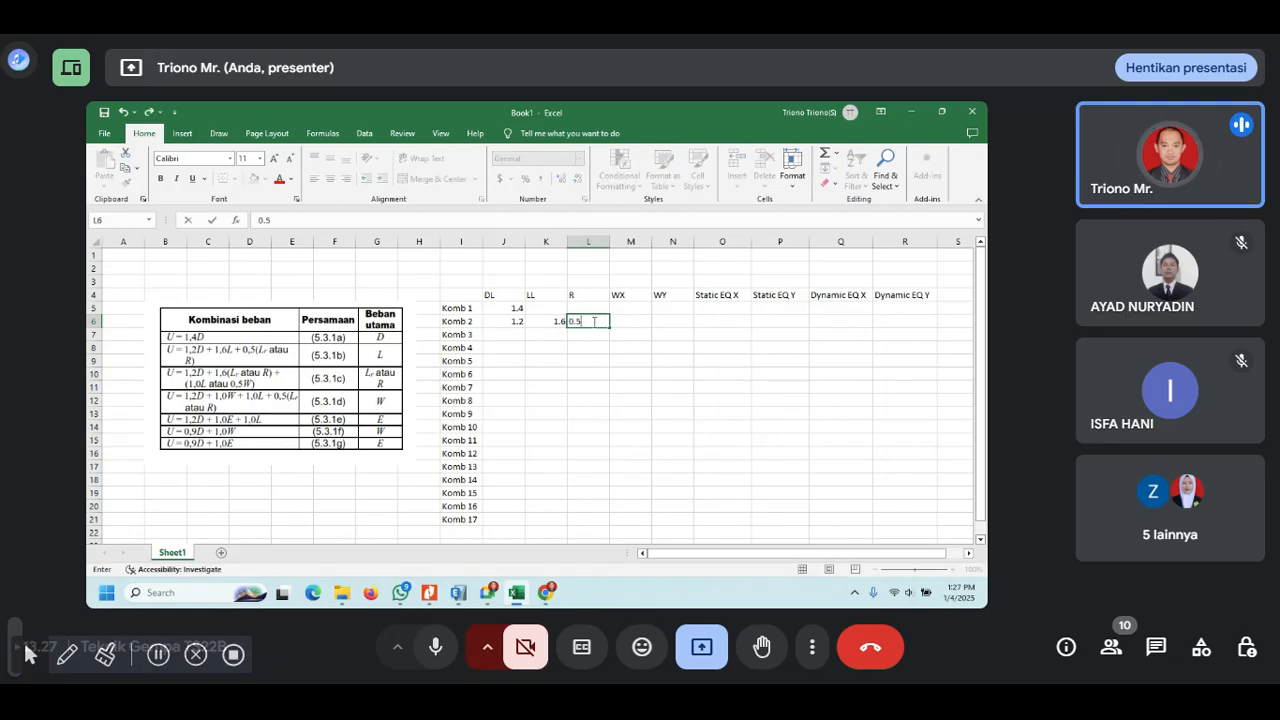
{"action": "key", "text": "Return"}
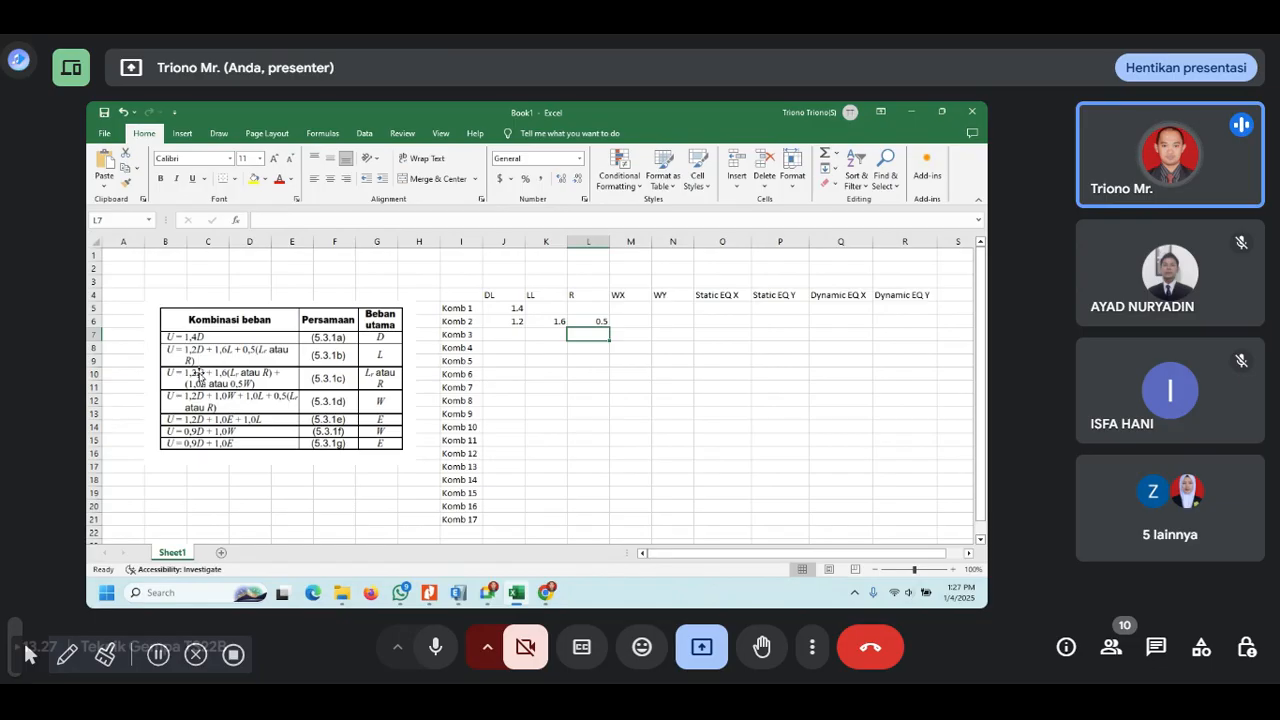
- Enter the Komb 3 factors 1.2 for DL in J7, 1 for LL in K7 and 1.6 for R in L7
{"action": "left_click", "coordinate": [516, 339]}
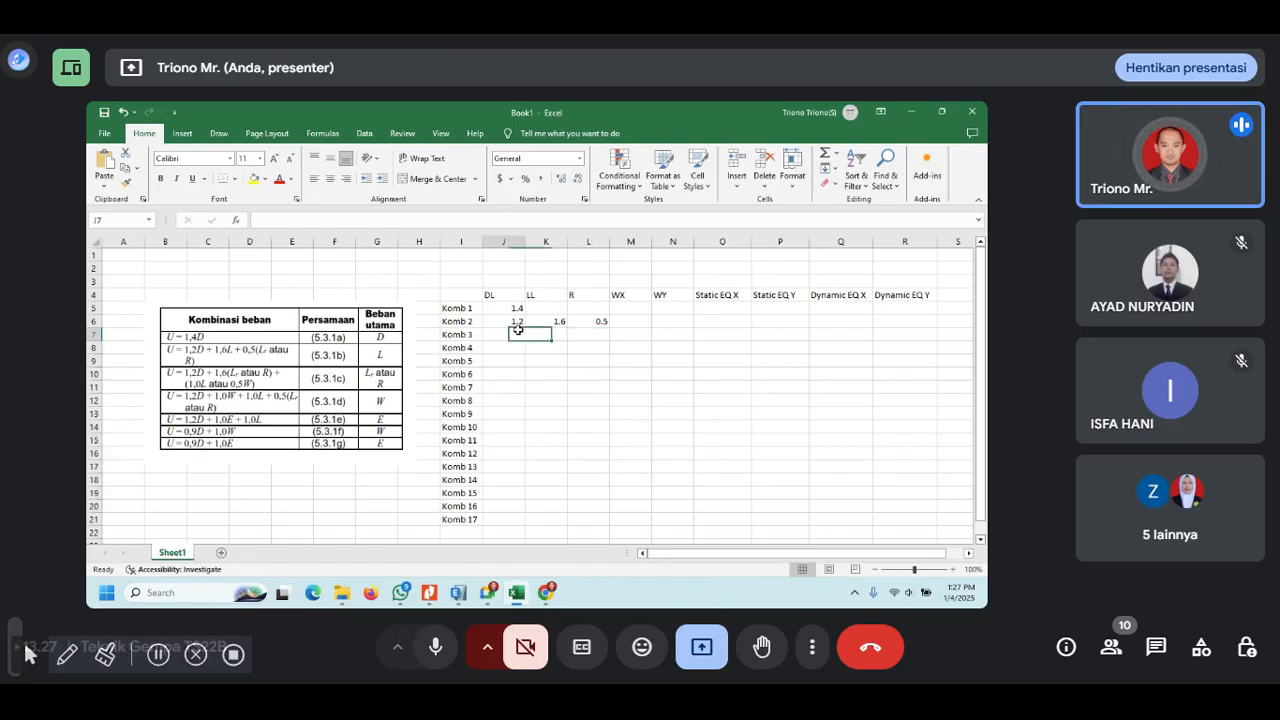
{"action": "type", "text": "1.2"}
{"action": "key", "text": "Tab"}
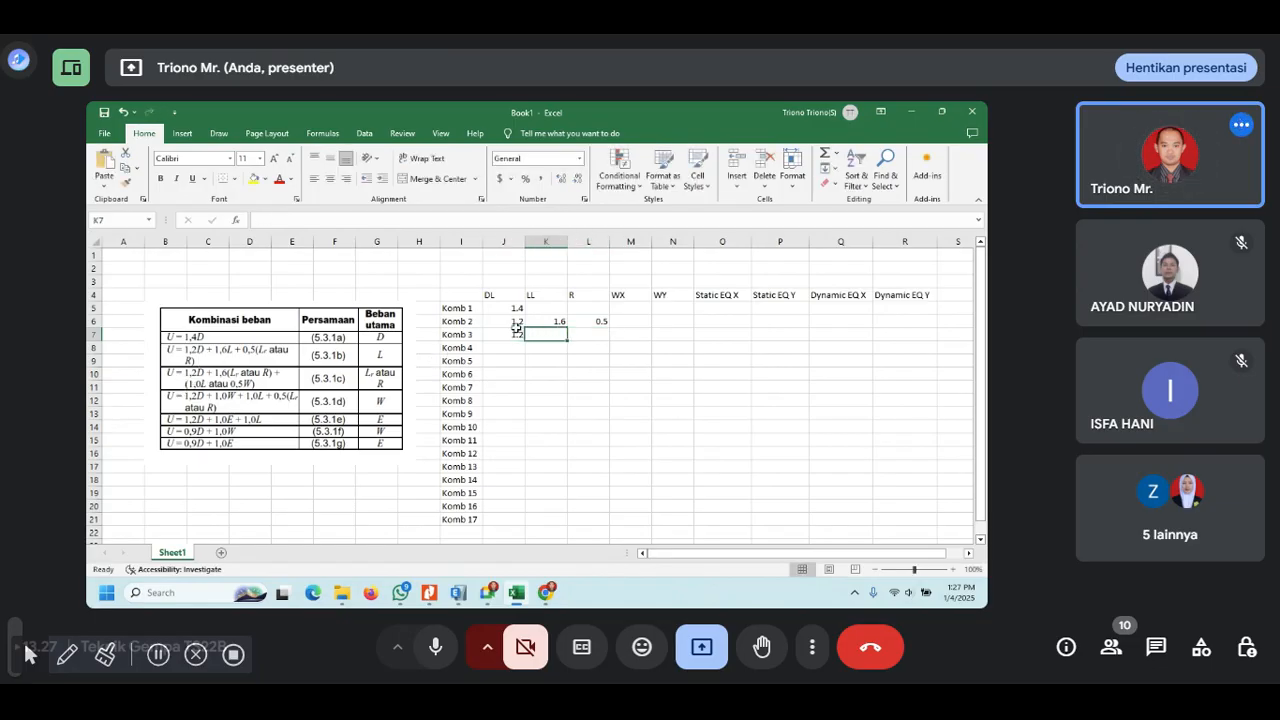
{"action": "type", "text": "1"}
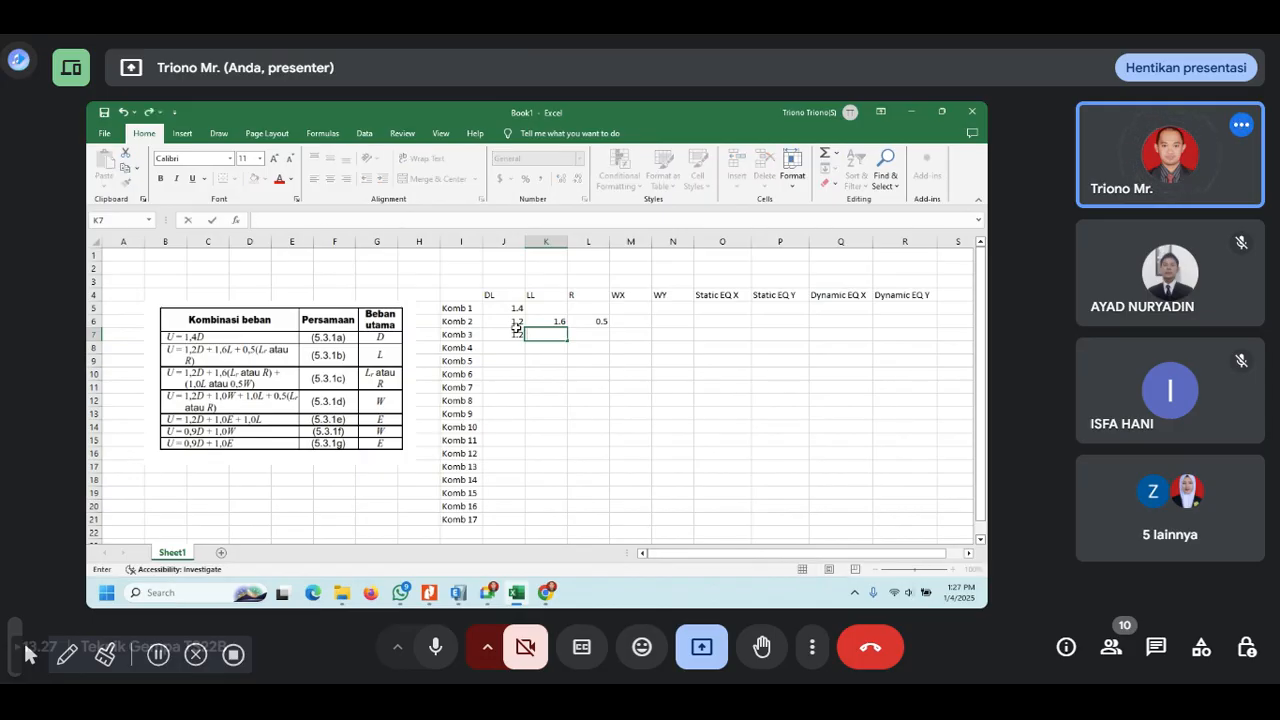
{"action": "key", "text": "Tab"}
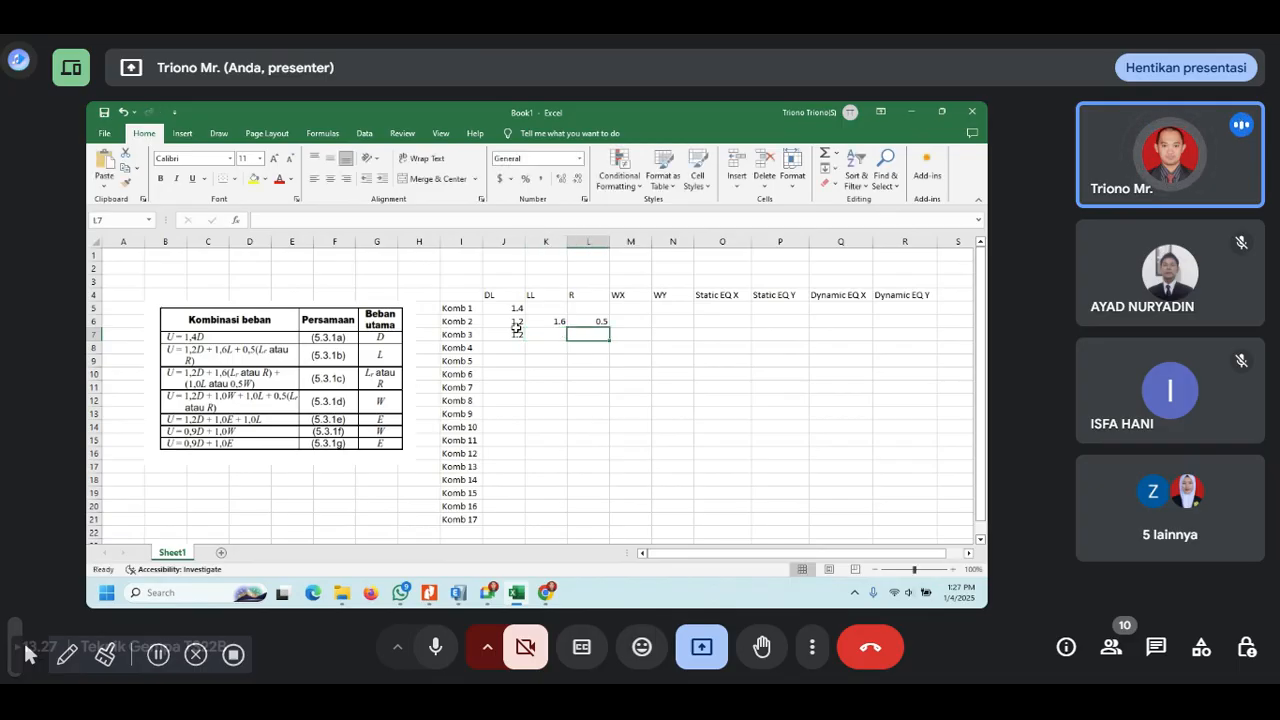
{"action": "type", "text": "1.6"}
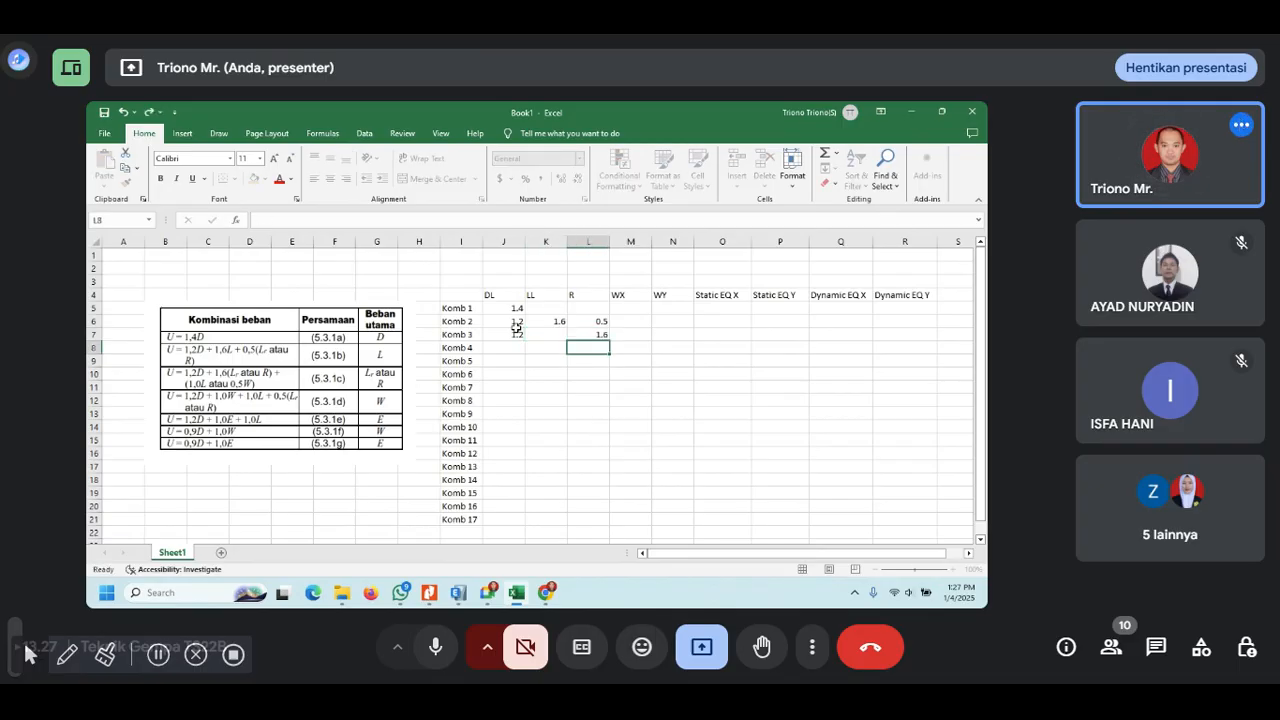
{"action": "key", "text": "Tab"}
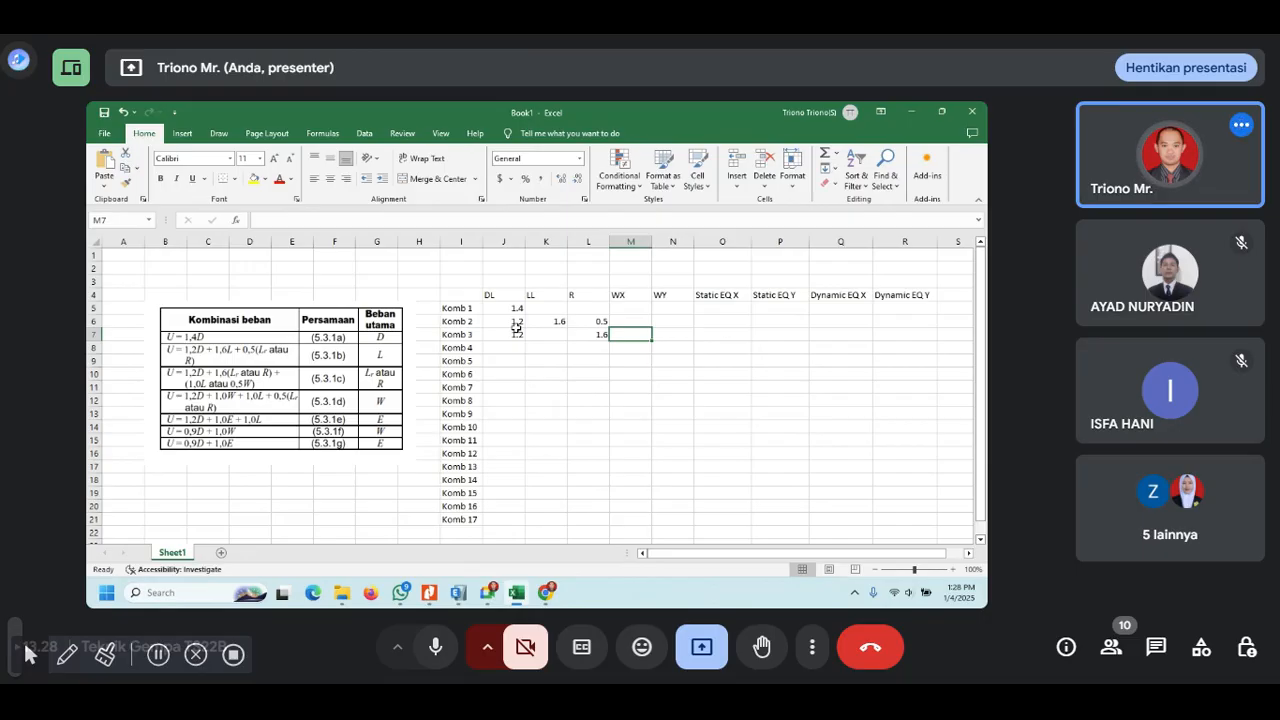
{"action": "key", "text": "Left"}
{"action": "key", "text": "Left"}
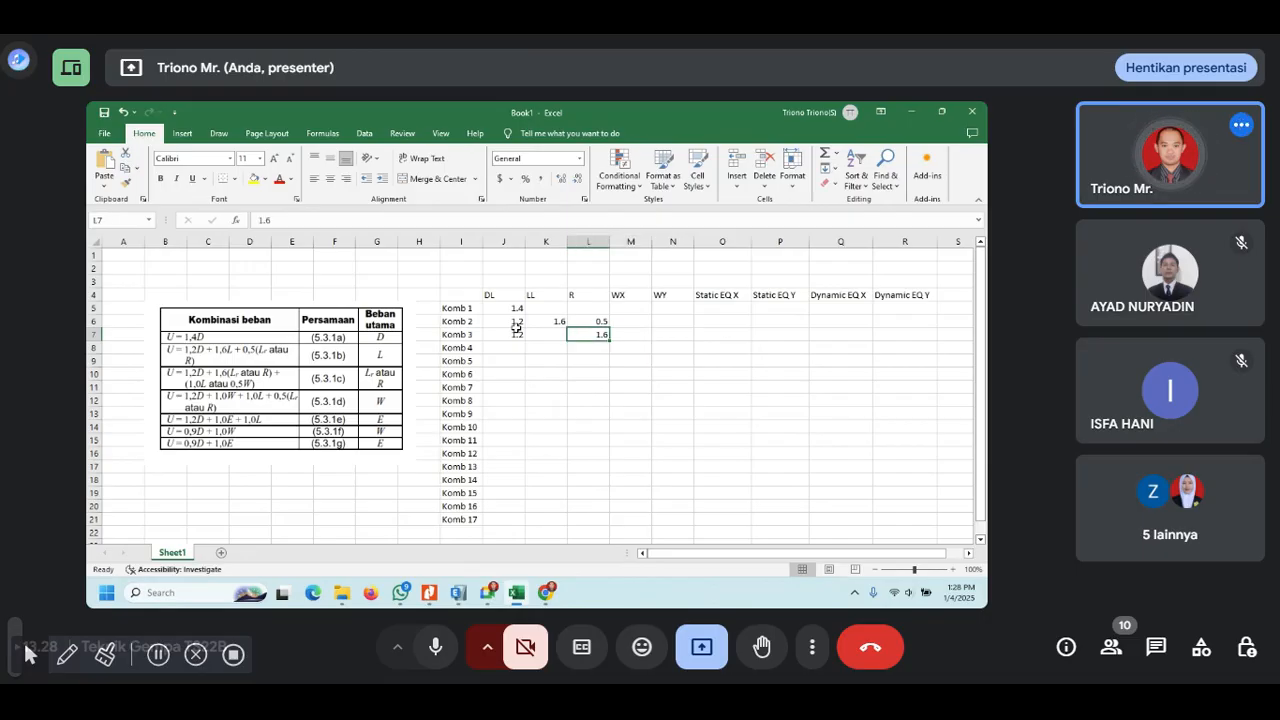
{"action": "type", "text": "1"}
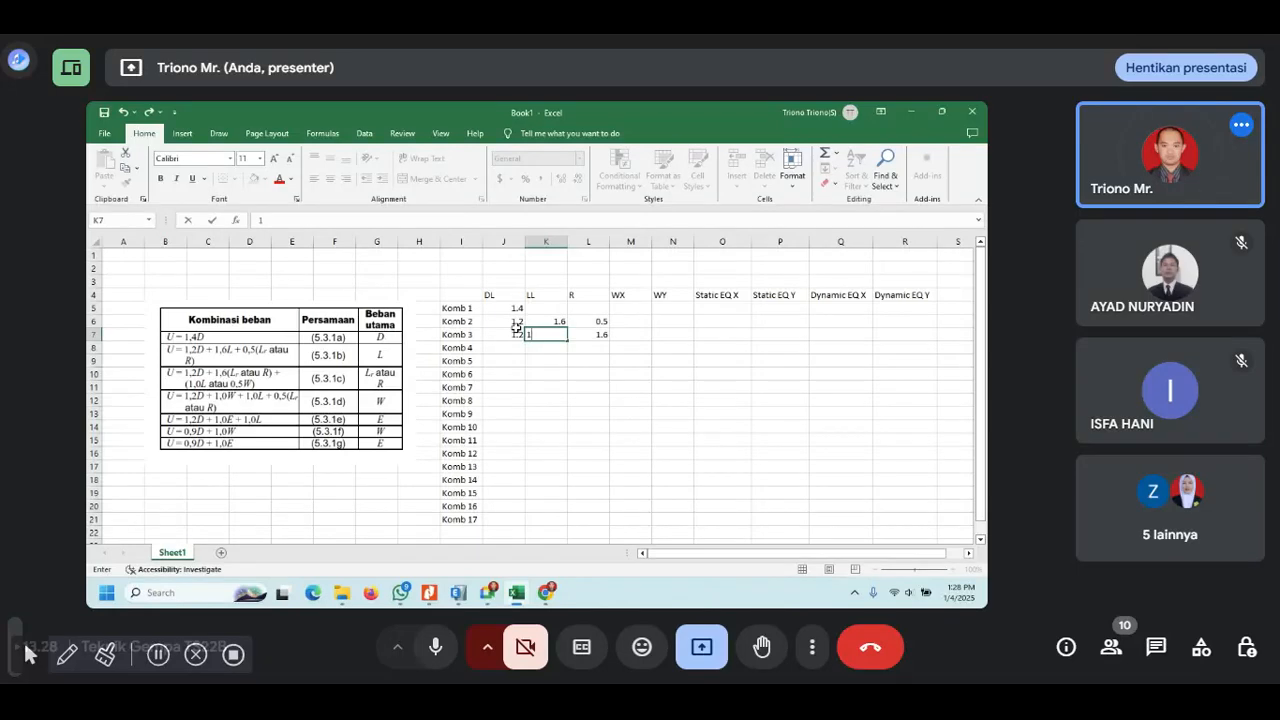
{"action": "key", "text": "Right"}
- Copy the Komb 3 factors in J7:L7 into the Komb 4 row, starting at J8
{"action": "left_click_drag", "start_coordinate": [516, 334], "coordinate": [590, 334]}
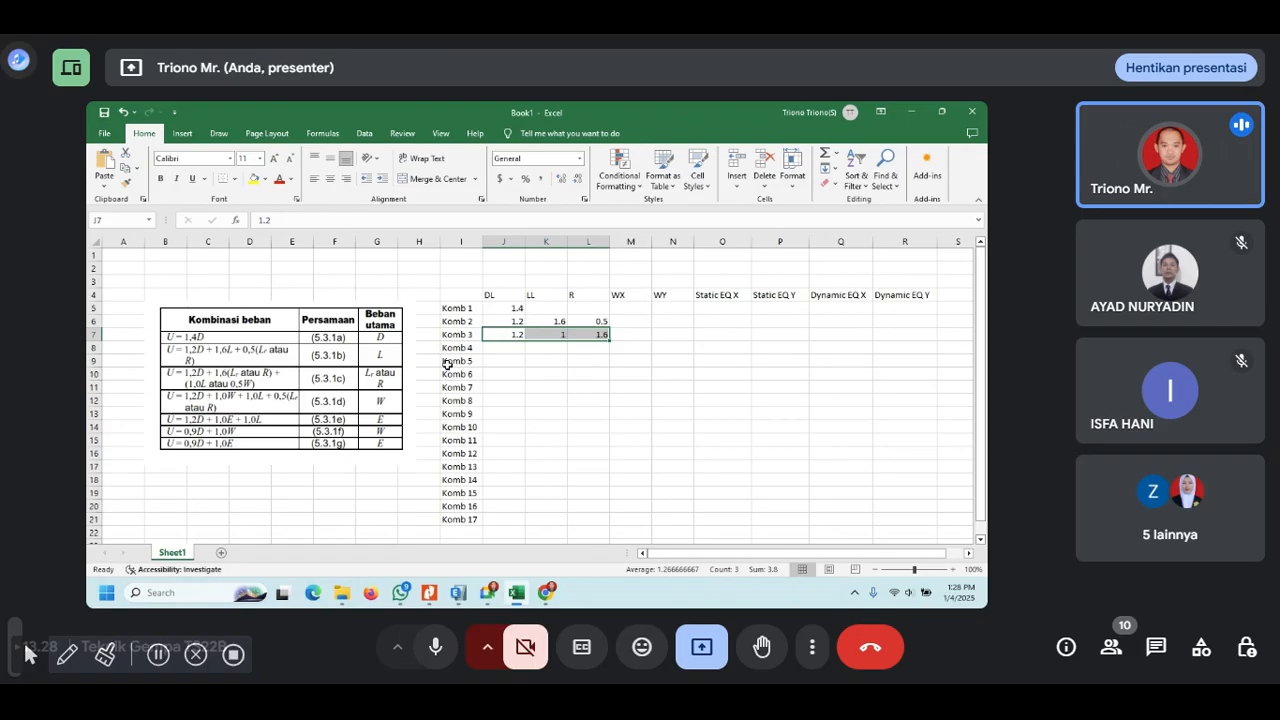
{"action": "key", "text": "ctrl+c"}
{"action": "left_click", "coordinate": [506, 348]}
{"action": "key", "text": "ctrl+v"}
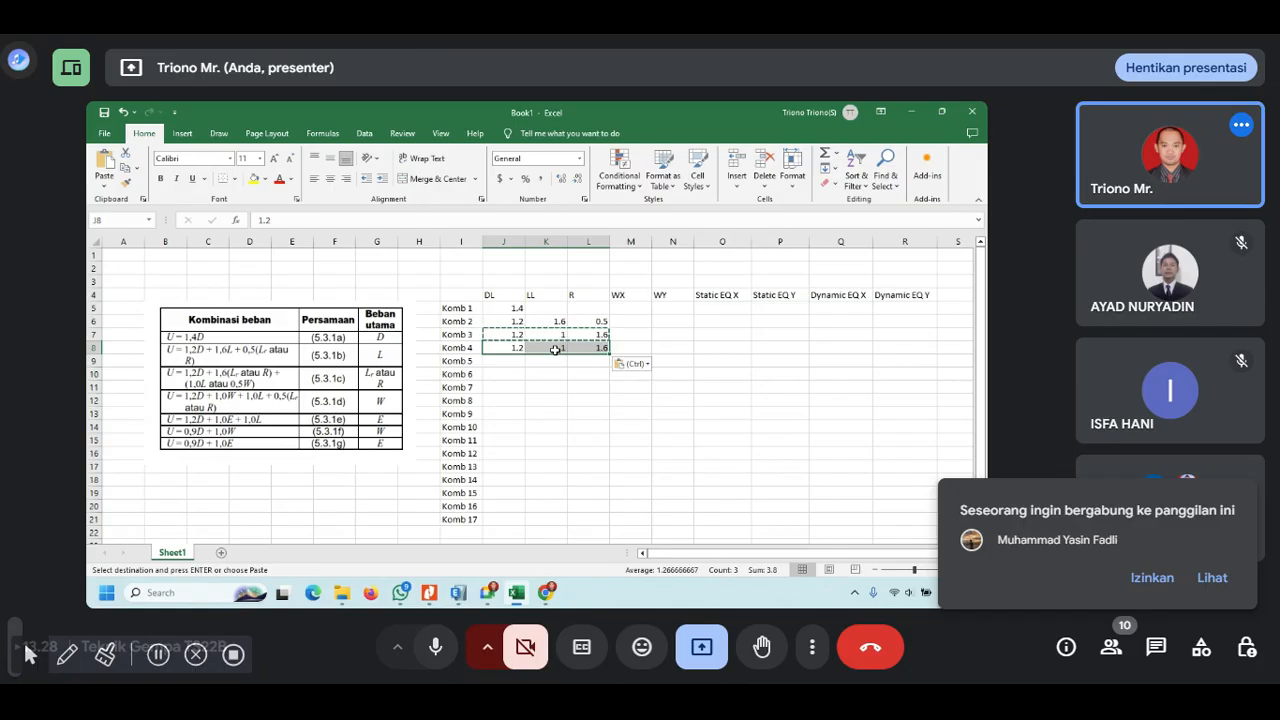
{"action": "left_click", "coordinate": [554, 349]}
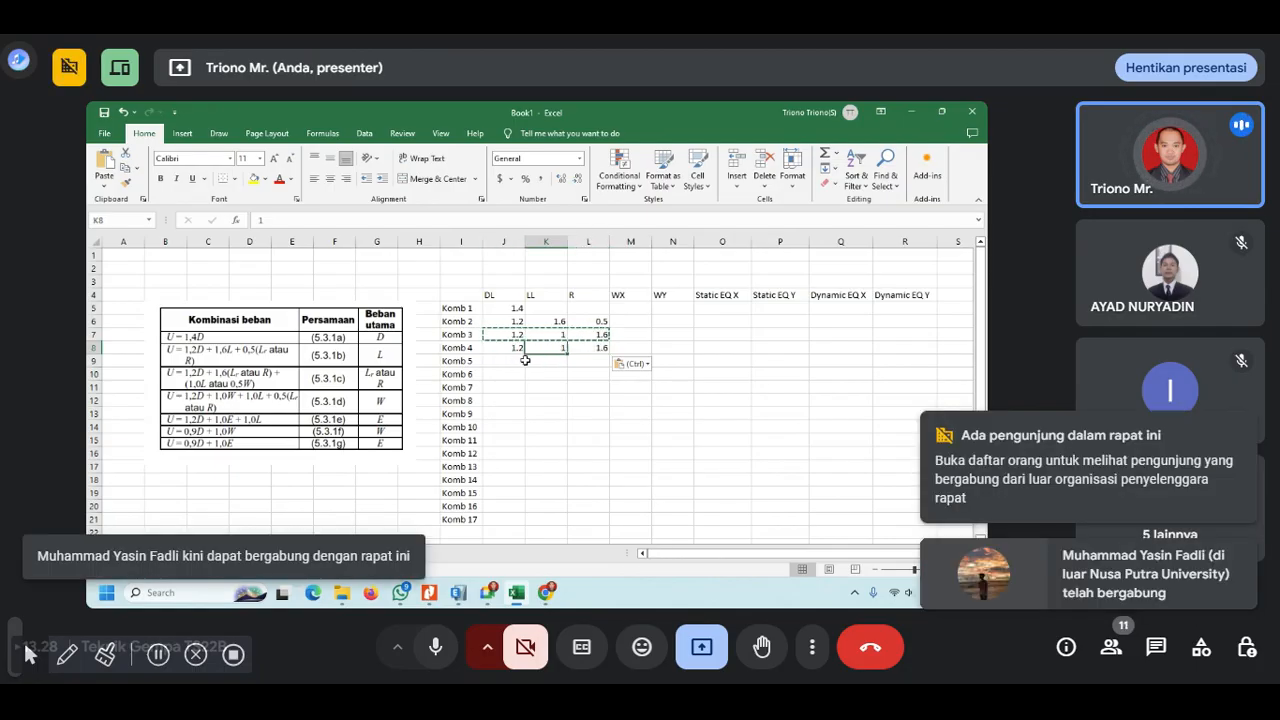
{"action": "key", "text": "Escape"}
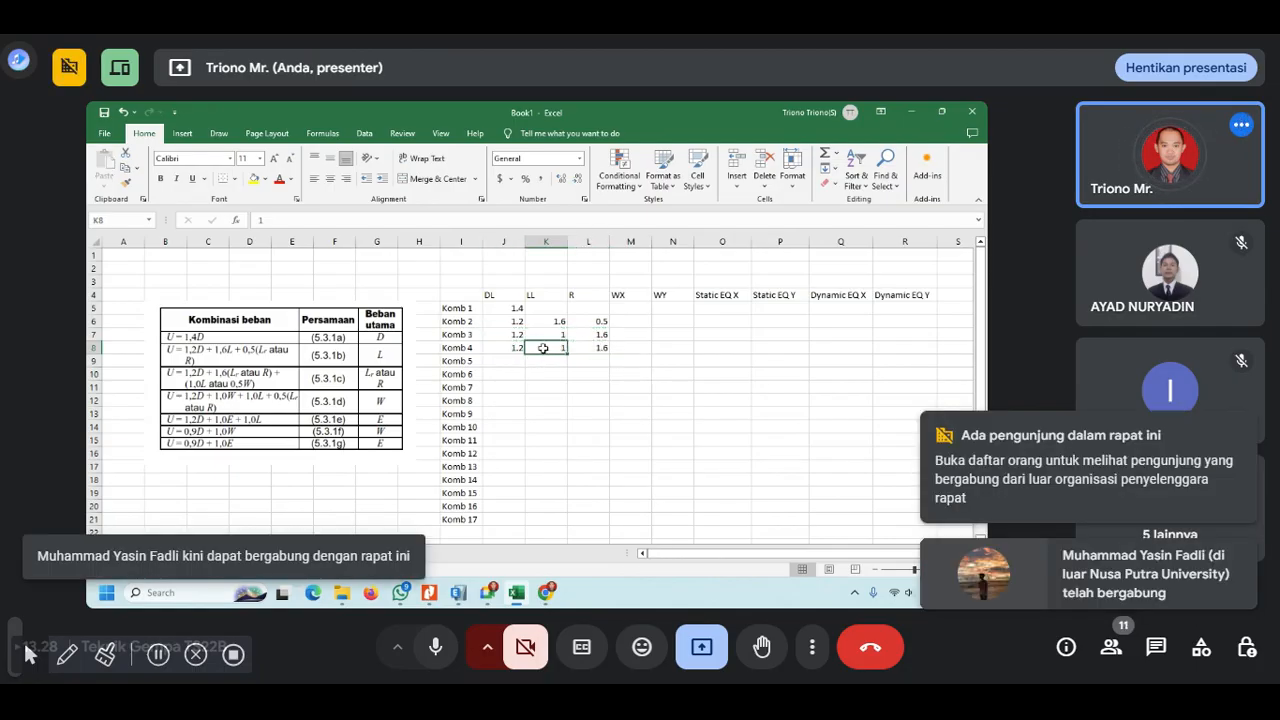
- Mark the row of equation 5.3.1c by filling cell A10 with yellow
{"action": "left_click", "coordinate": [123, 361]}
{"action": "left_click", "coordinate": [124, 373]}
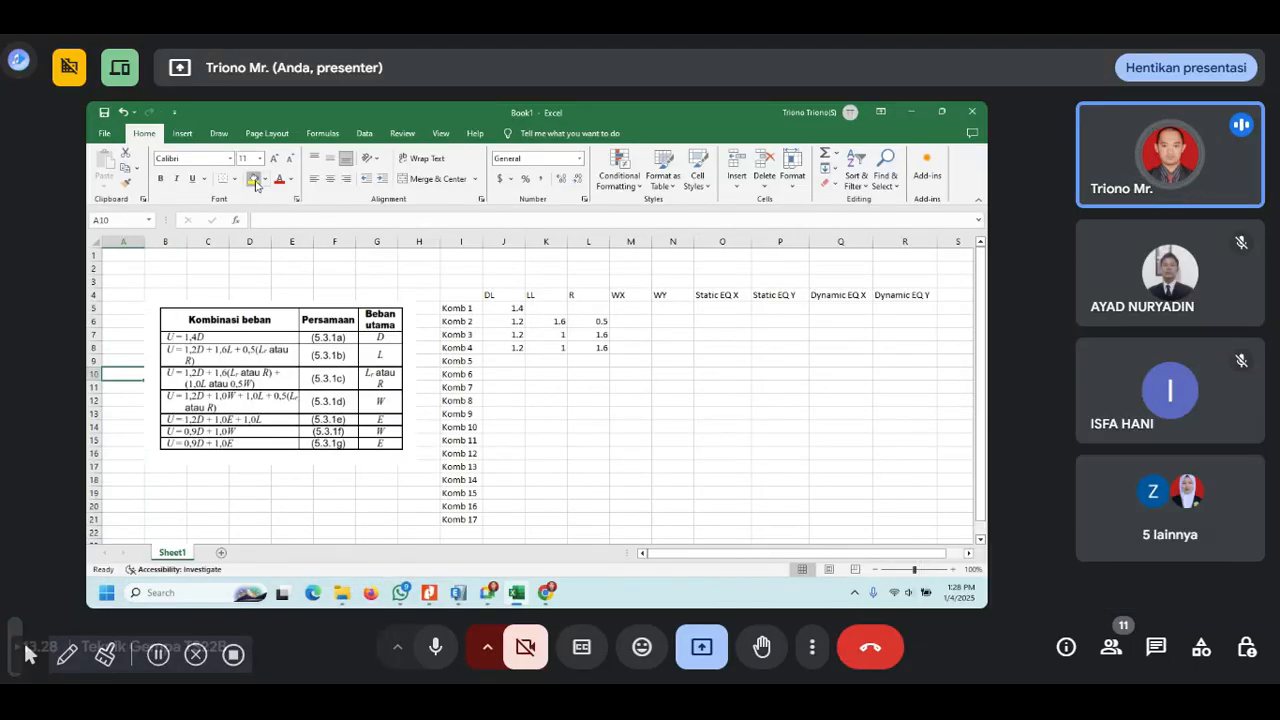
{"action": "left_click", "coordinate": [254, 180]}
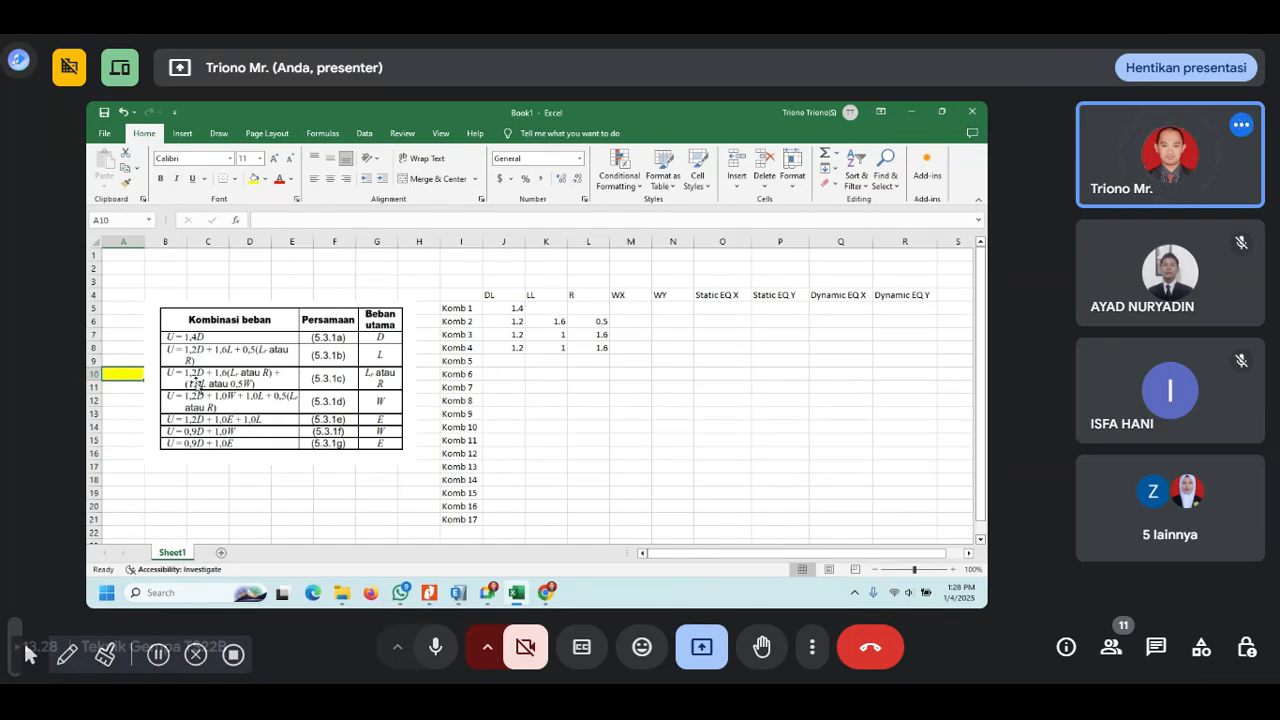
- Clear the Komb 4 LL factor in K8 and enter 0.5 as its WX factor in M8
{"action": "left_click", "coordinate": [545, 349]}
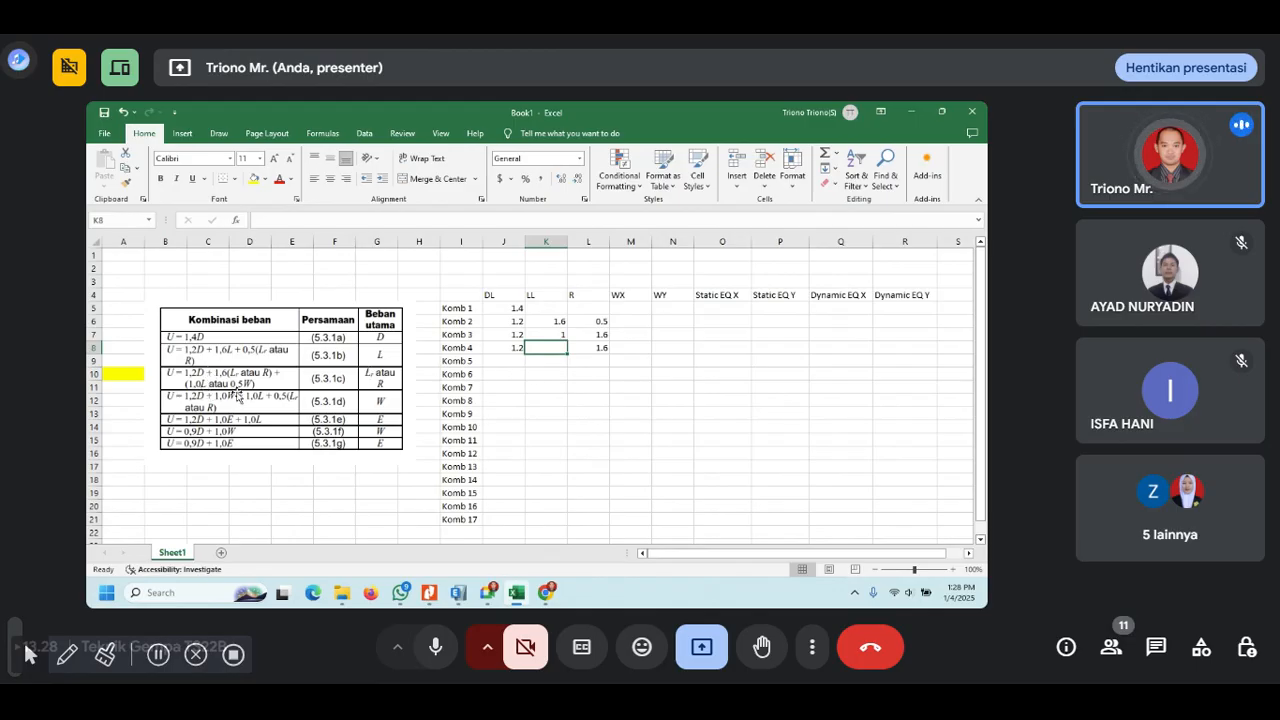
{"action": "left_click", "coordinate": [633, 346]}
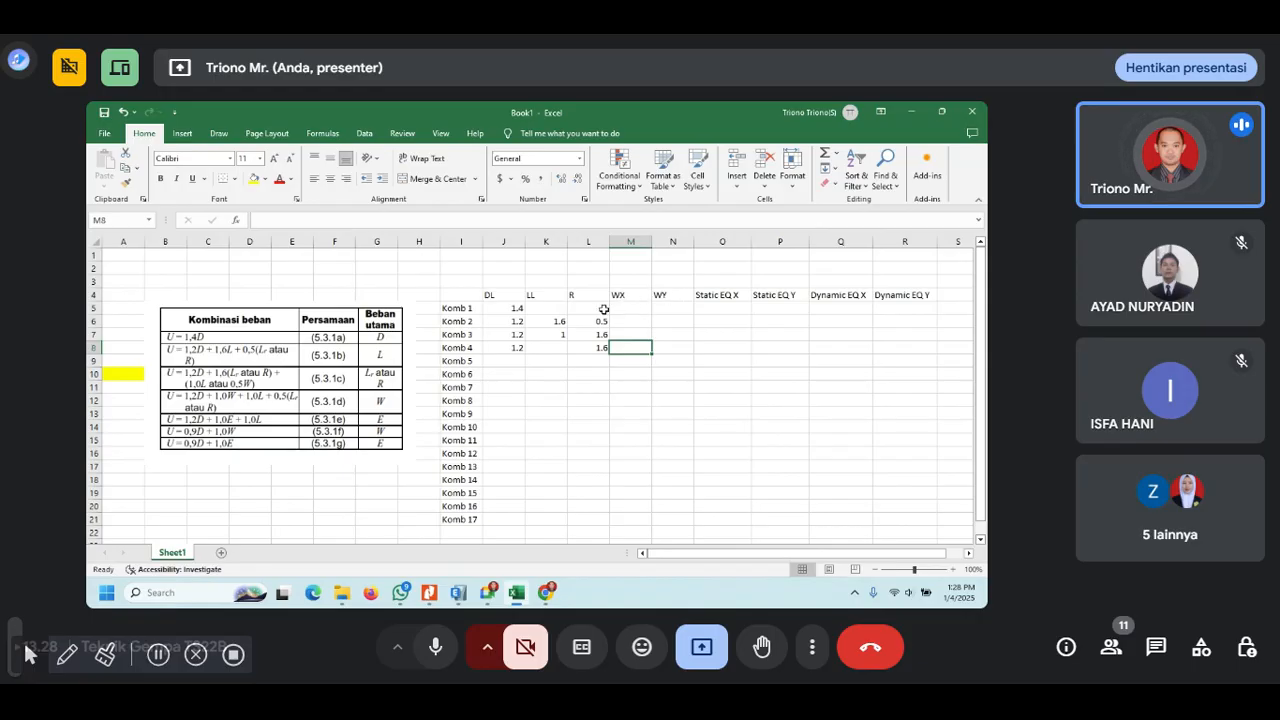
{"action": "type", "text": "0.5"}
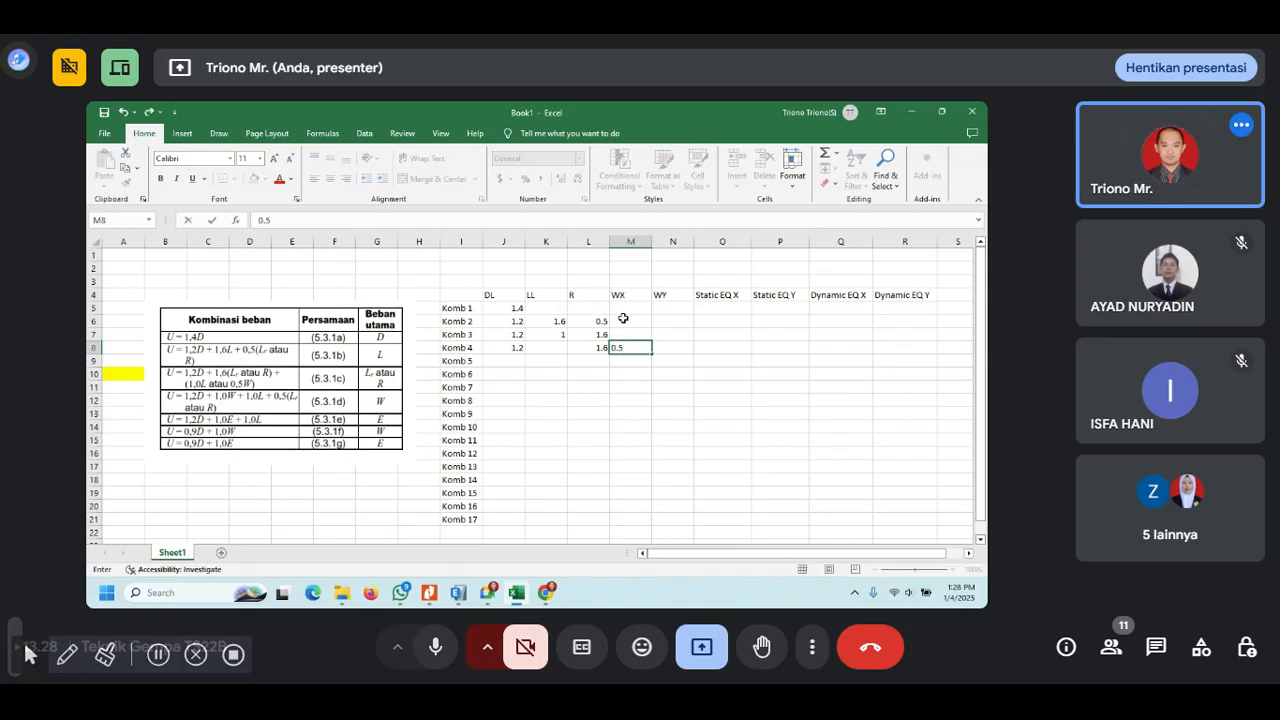
{"action": "key", "text": "Return"}
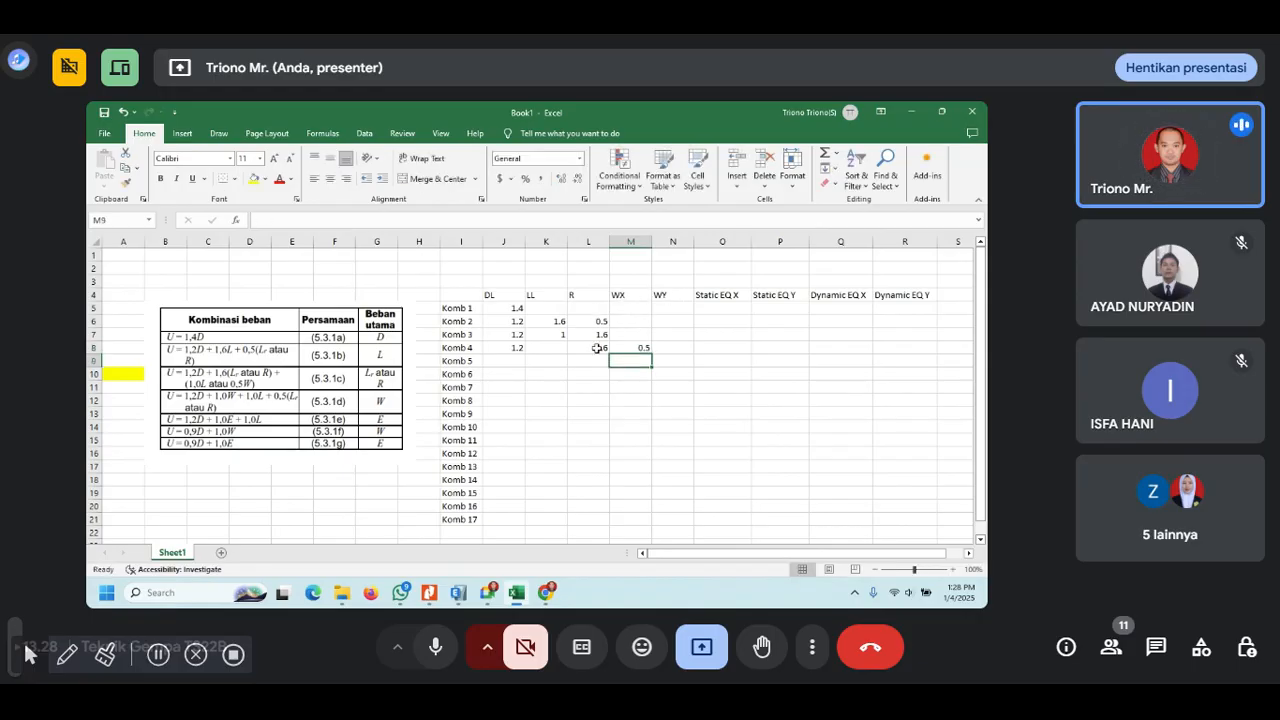
- Copy the Komb 4 factors in J8:M8 into the Komb 5 row, starting at J9
{"action": "left_click_drag", "start_coordinate": [510, 347], "coordinate": [615, 347]}
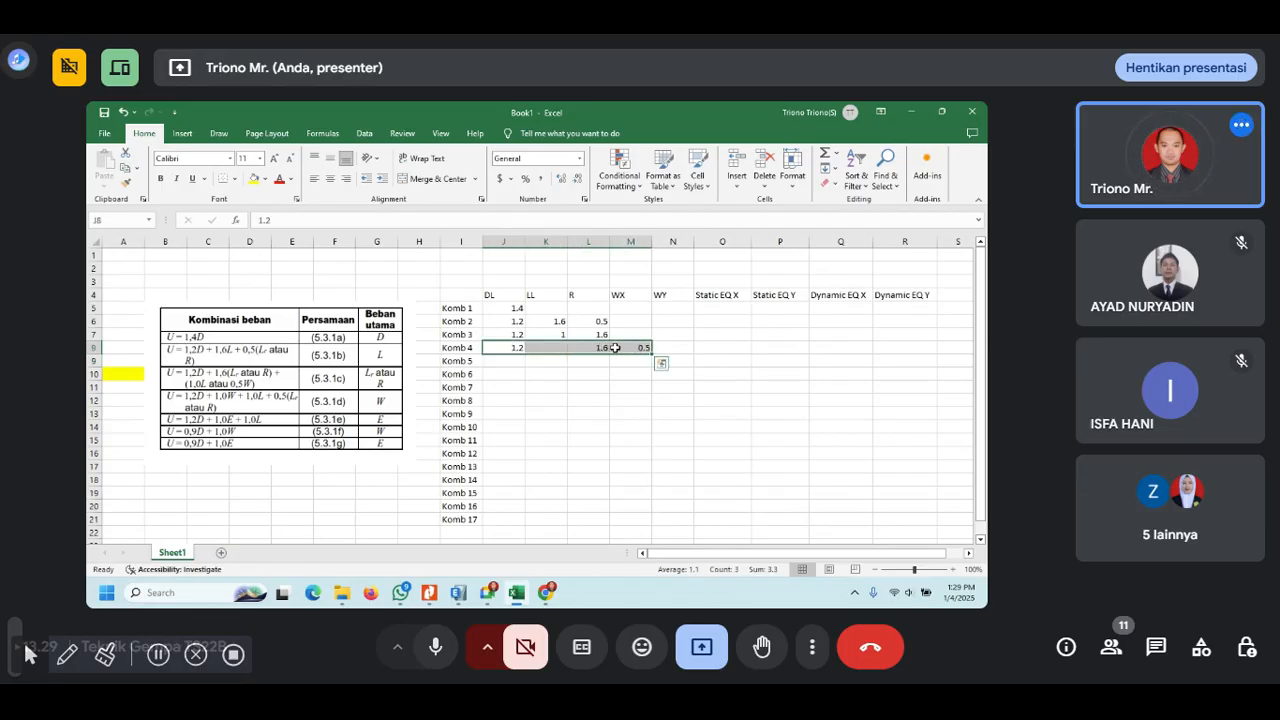
{"action": "key", "text": "ctrl+c"}
{"action": "left_click", "coordinate": [512, 368]}
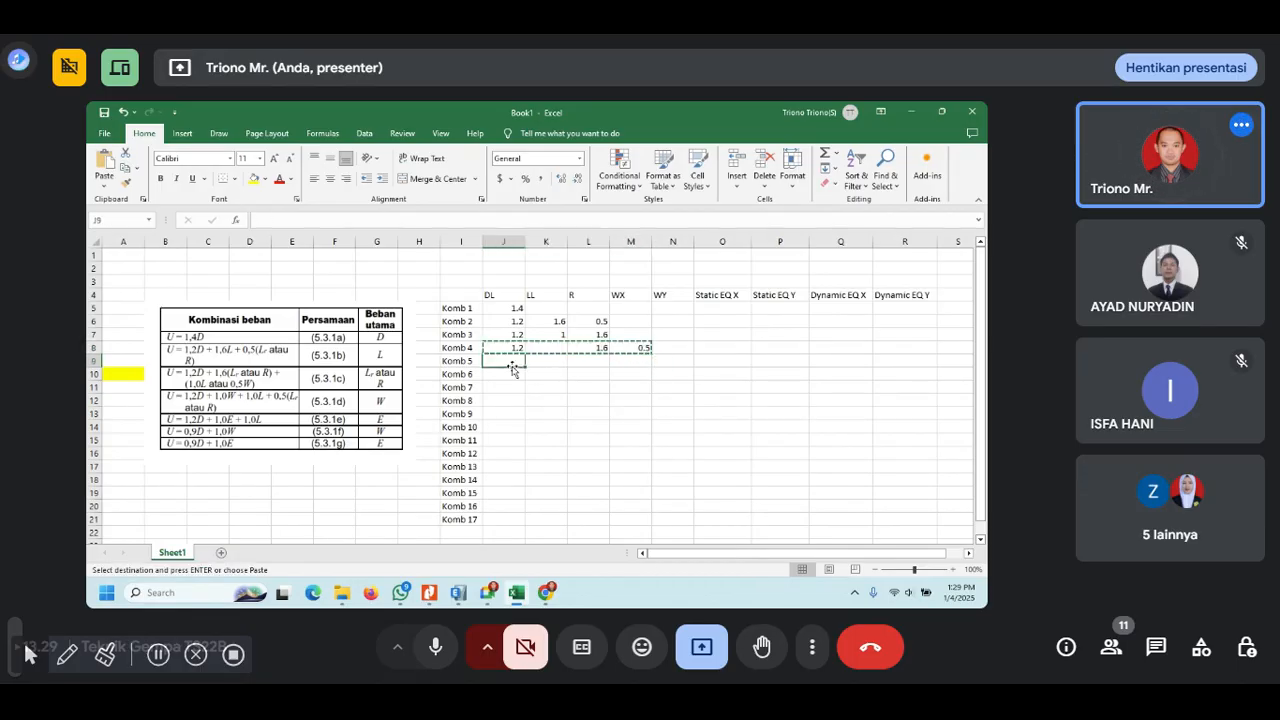
{"action": "key", "text": "ctrl+v"}
- Clear the Komb 5 WX factor in M9 and enter 0.5 as its WY factor in N9
{"action": "left_click", "coordinate": [636, 361]}
{"action": "key", "text": "Escape"}
{"action": "key", "text": "Delete"}
{"action": "left_click", "coordinate": [666, 361]}
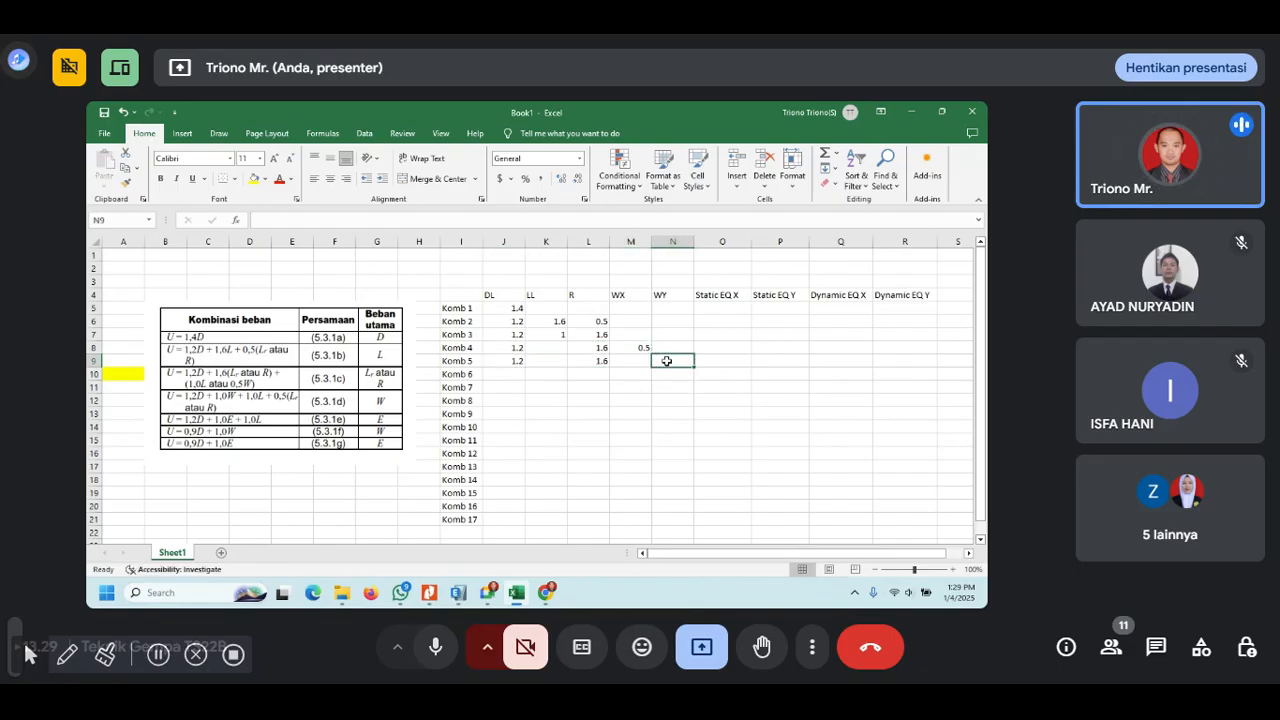
{"action": "type", "text": "0"}
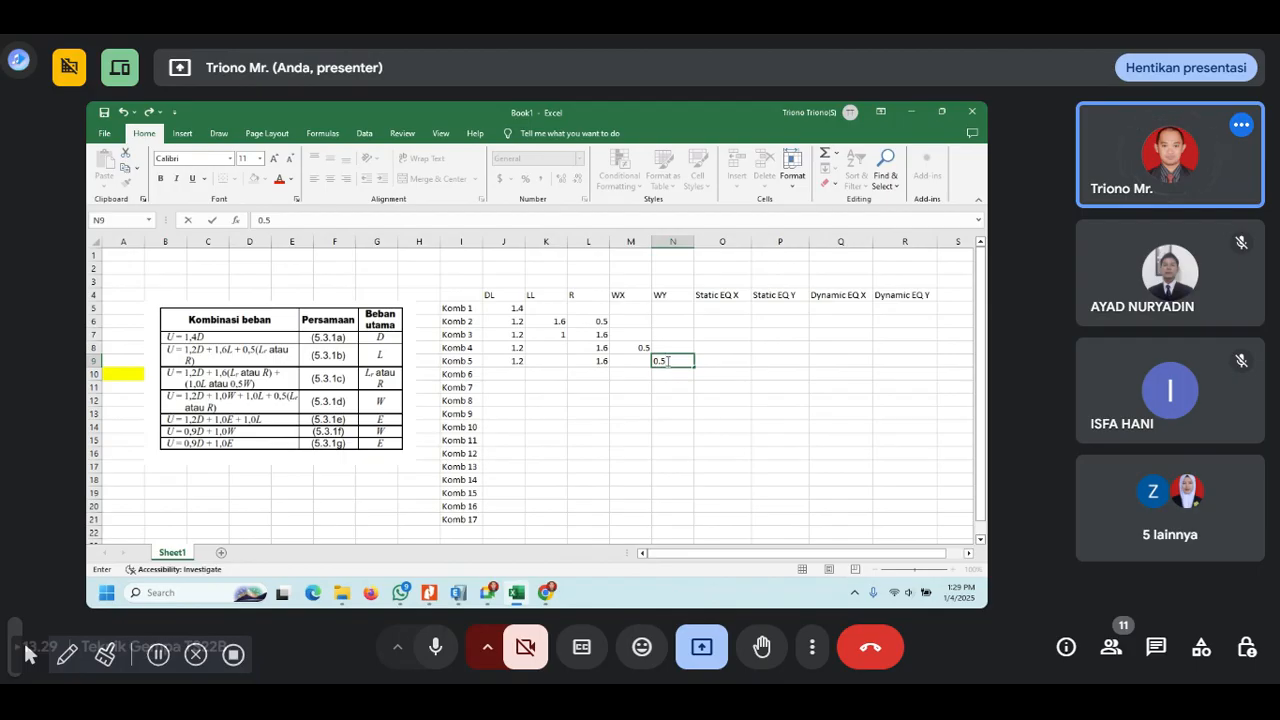
{"action": "type", "text": ".5"}
{"action": "key", "text": "Return"}
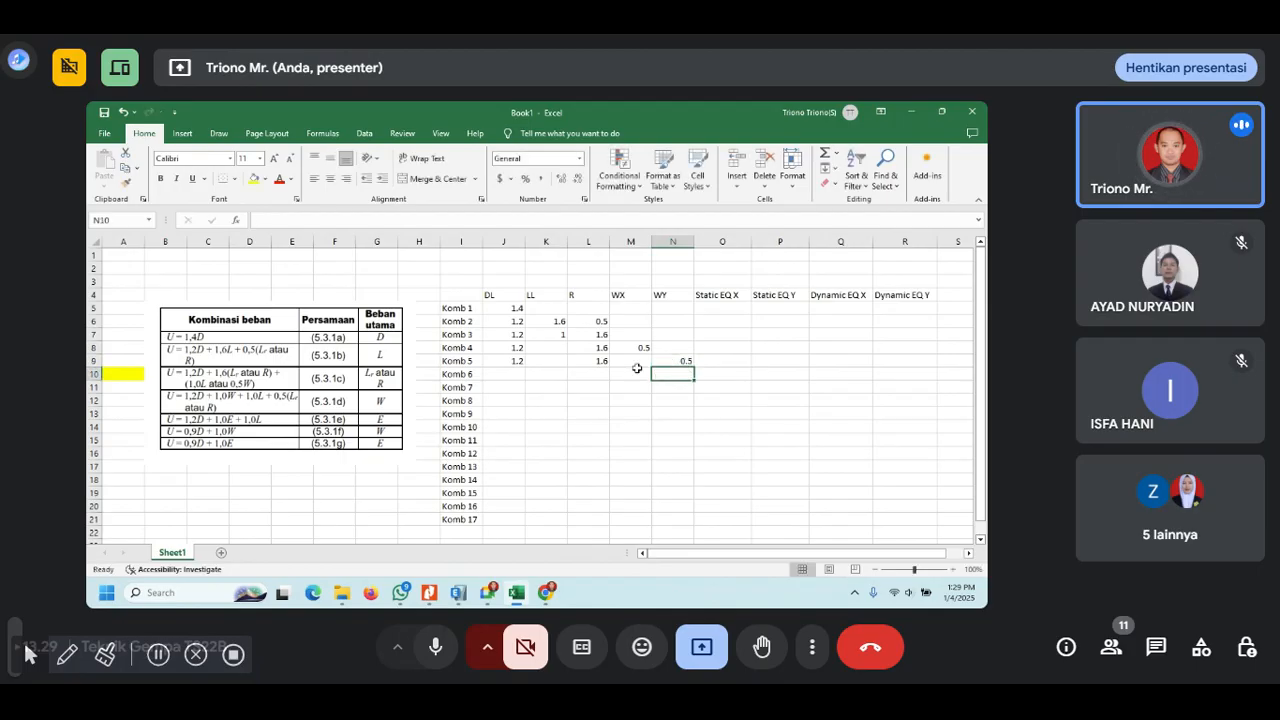
- Mark the row of equation 5.3.1d by filling cell A12 with green
{"action": "left_click", "coordinate": [127, 400]}
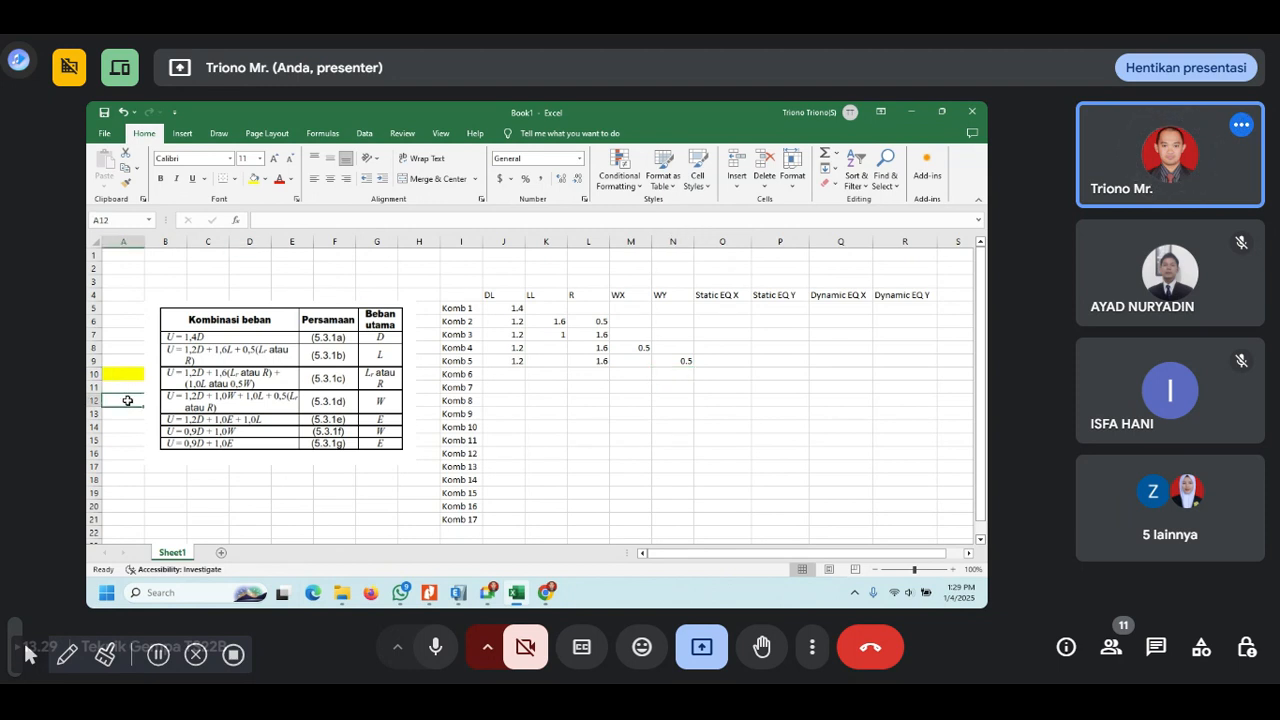
{"action": "left_click", "coordinate": [266, 179]}
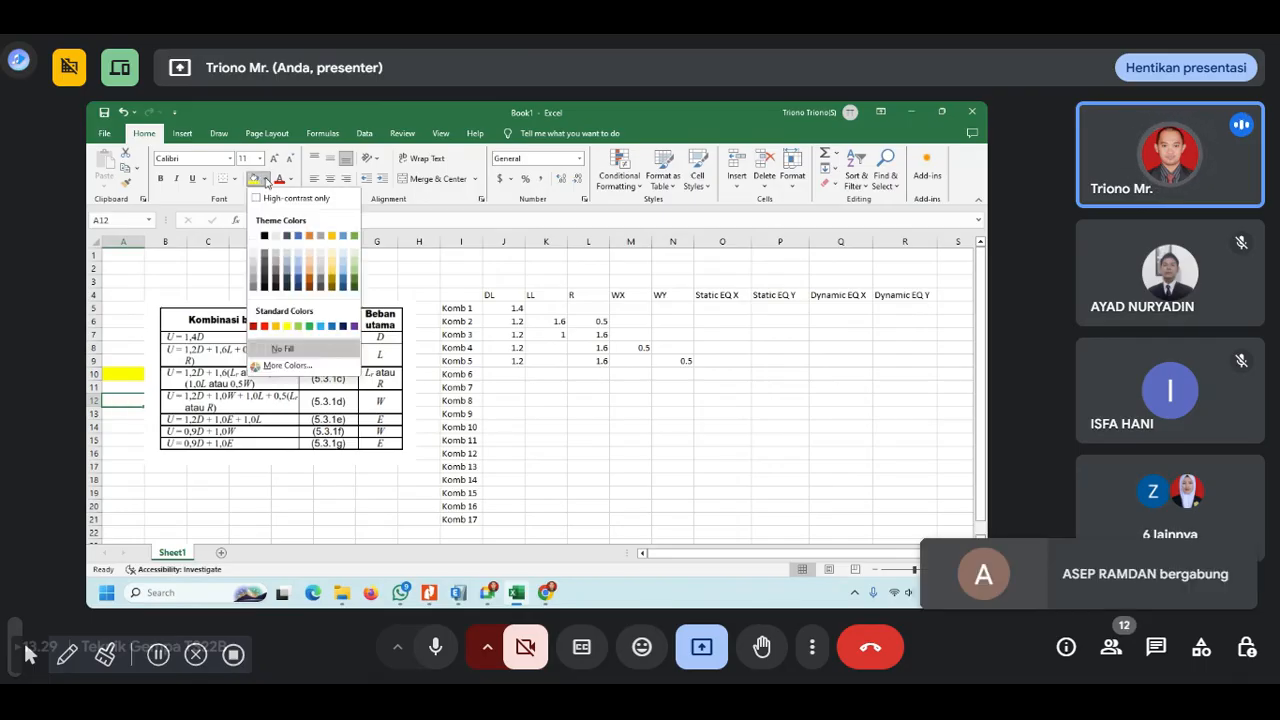
{"action": "left_click", "coordinate": [356, 237]}
{"action": "left_click", "coordinate": [536, 426]}
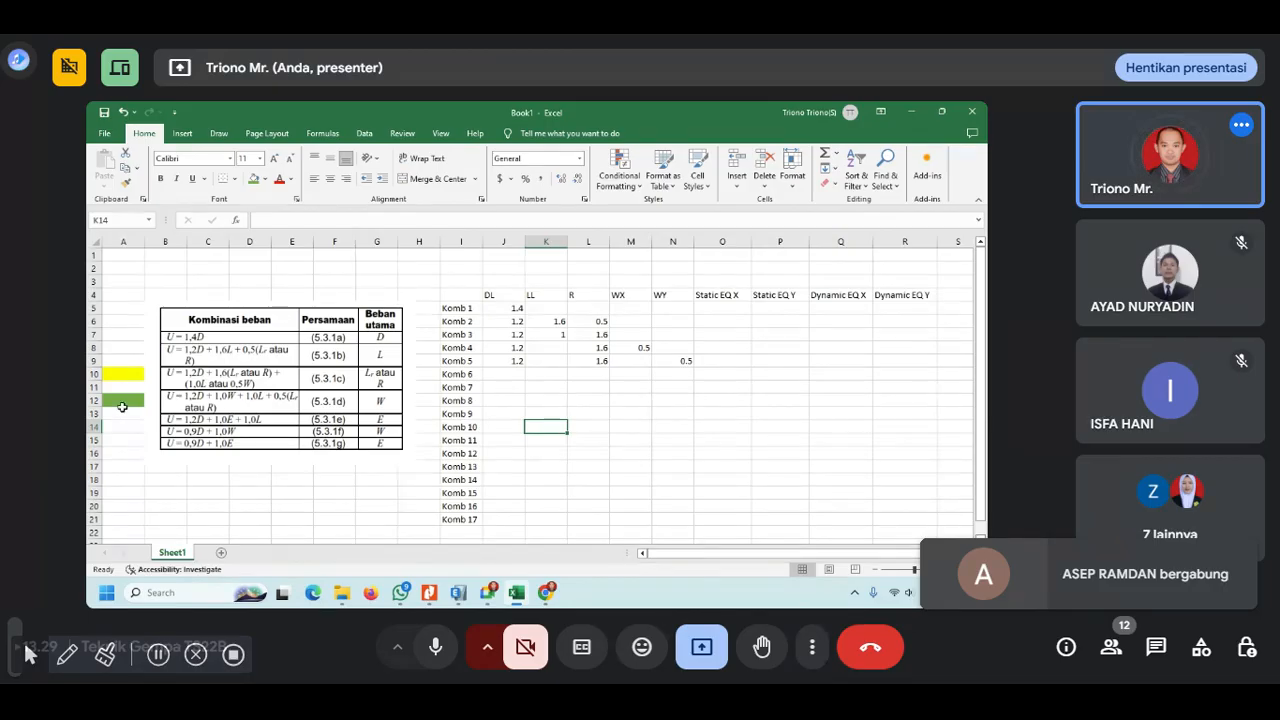
- Enter the Komb 6 factors 1.2 for DL in J10 and 1 for WX in M10
{"action": "left_click", "coordinate": [519, 374]}
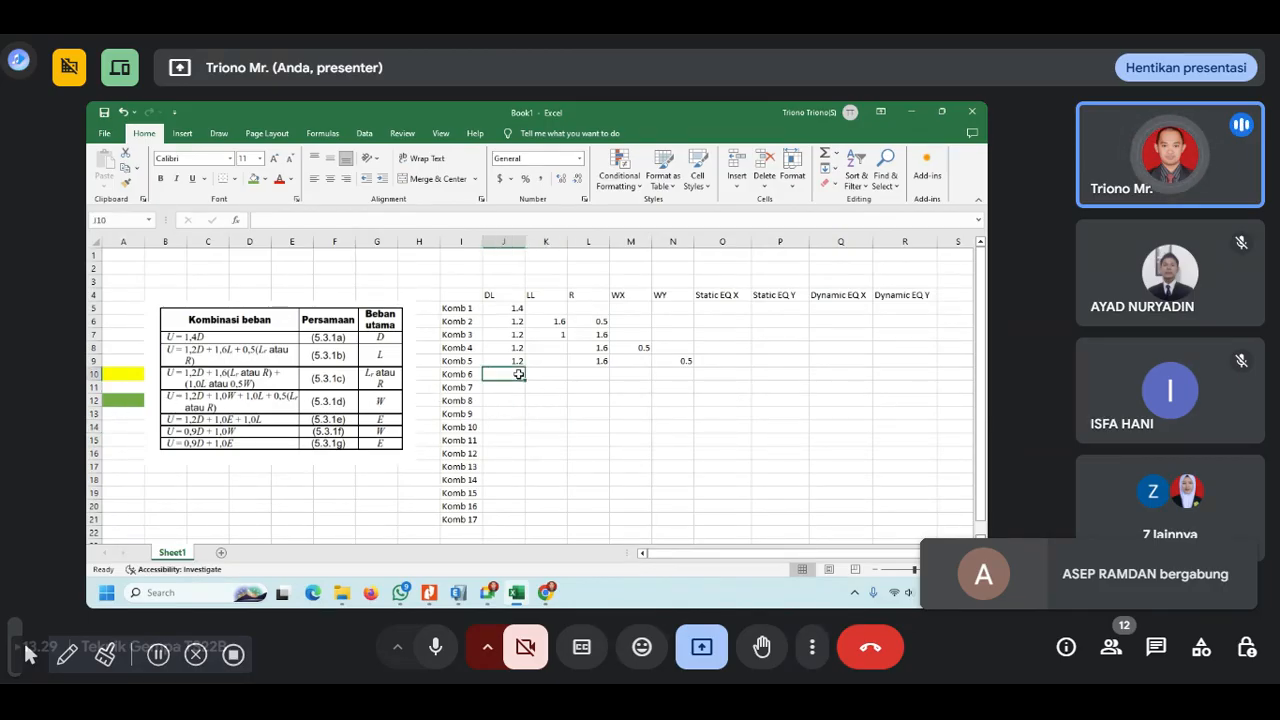
{"action": "type", "text": "1.2"}
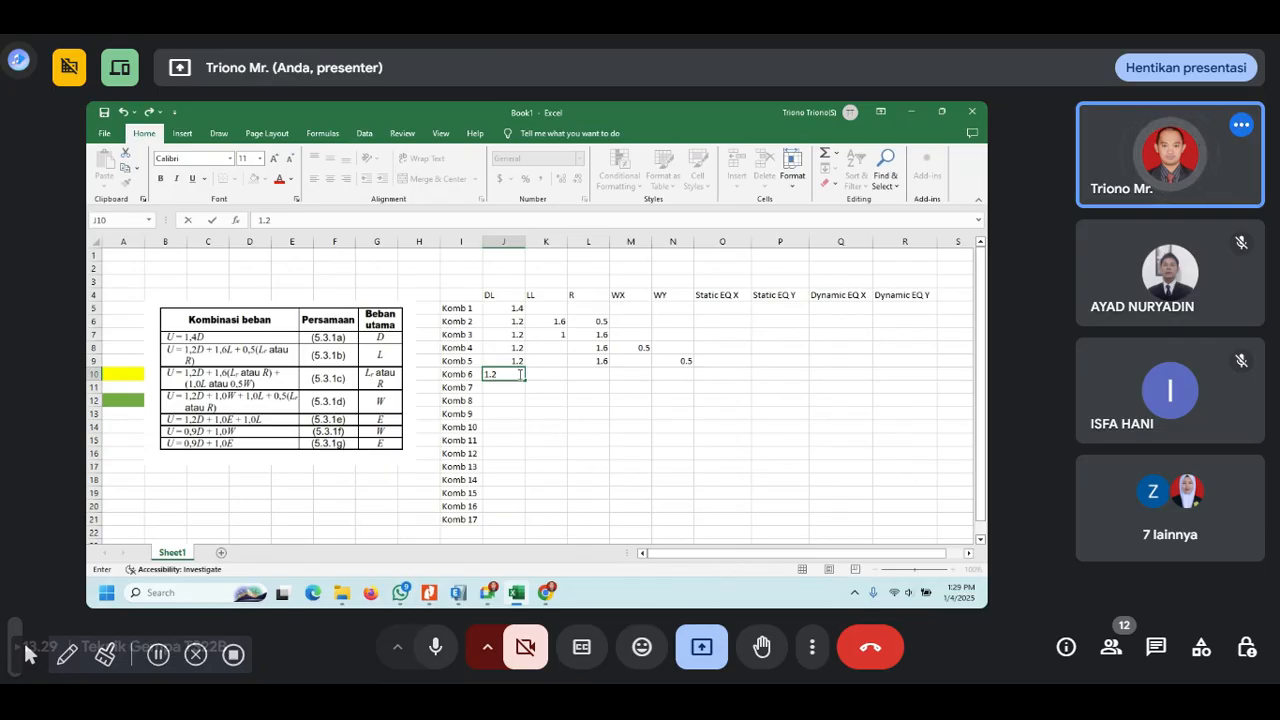
{"action": "key", "text": "Tab"}
{"action": "key", "text": "Tab"}
{"action": "key", "text": "Tab"}
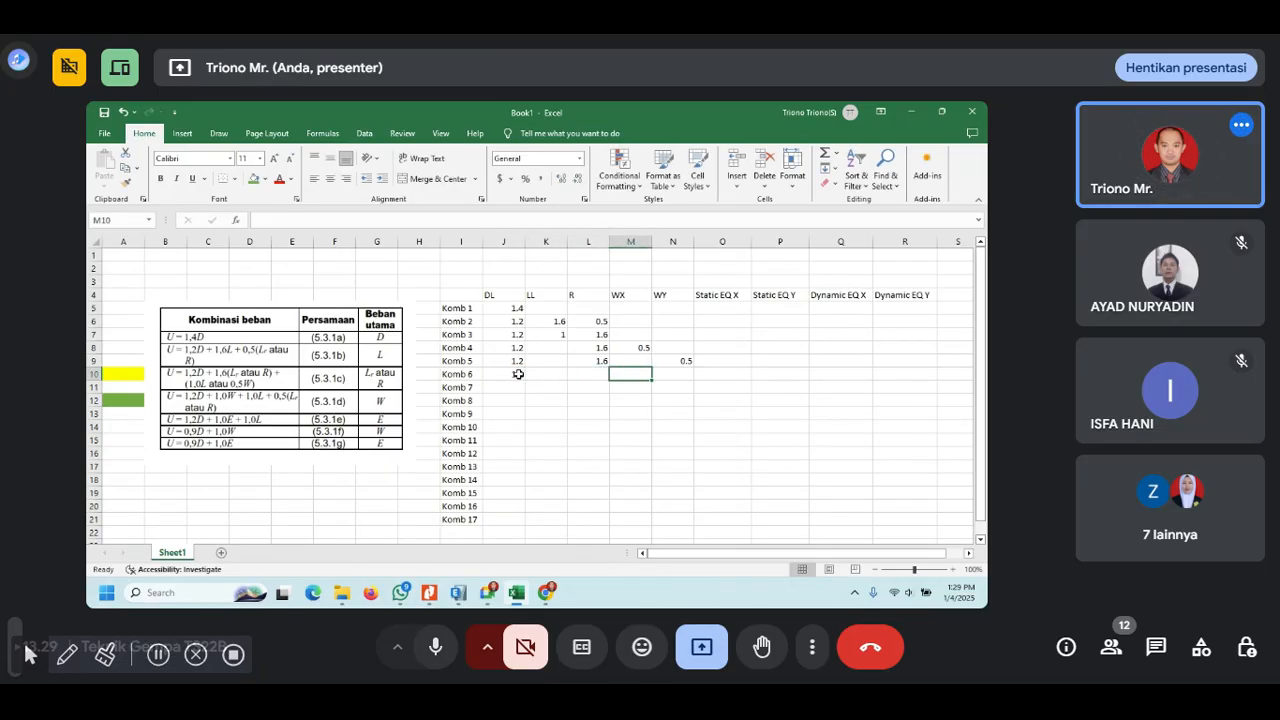
{"action": "type", "text": "1"}
{"action": "key", "text": "Tab"}
- Enter the Komb 6 factors 1 for LL in K10 and 0.5 for R in L10
{"action": "key", "text": "Left"}
{"action": "key", "text": "Left"}
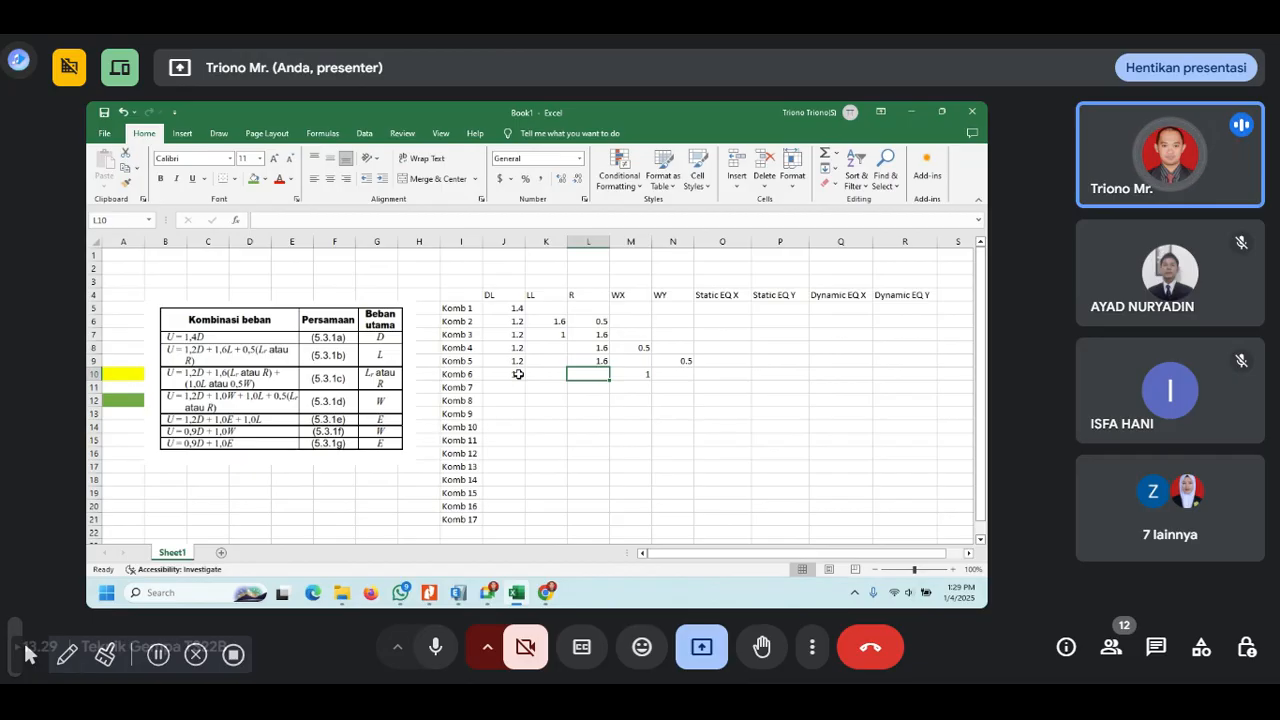
{"action": "type", "text": "1"}
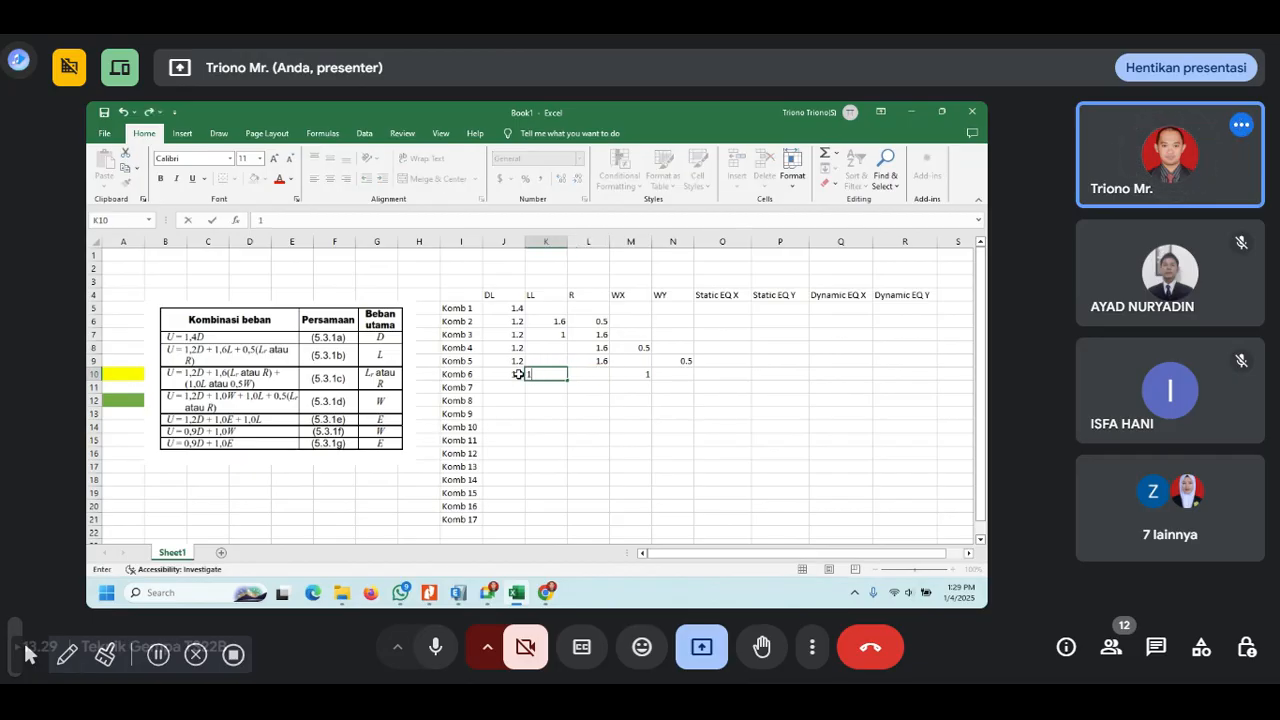
{"action": "key", "text": "Tab"}
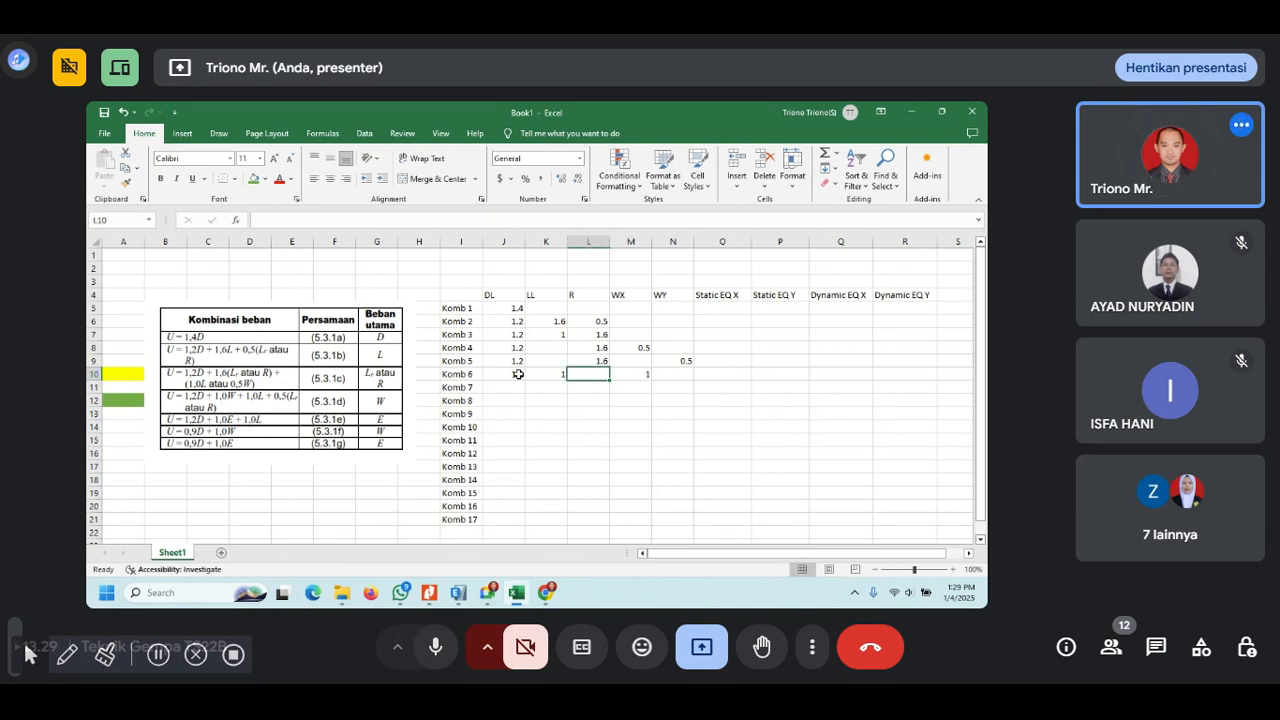
{"action": "type", "text": "0.5"}
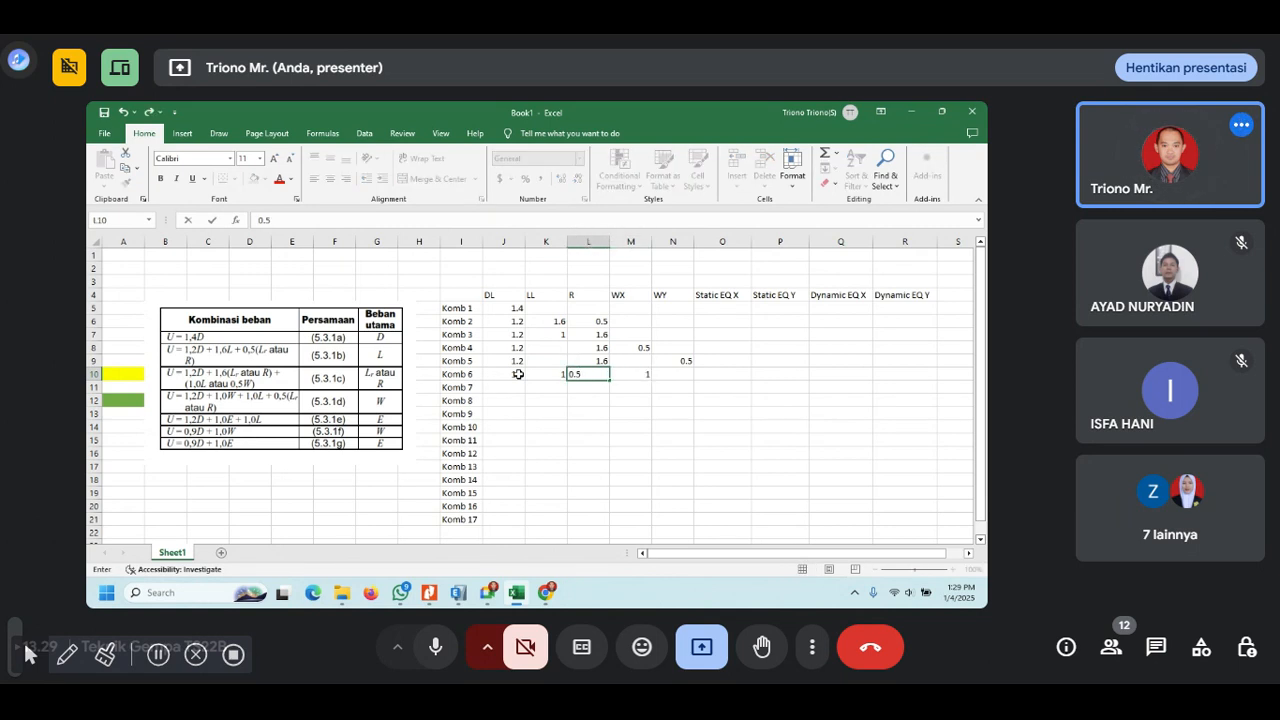
{"action": "key", "text": "Tab"}
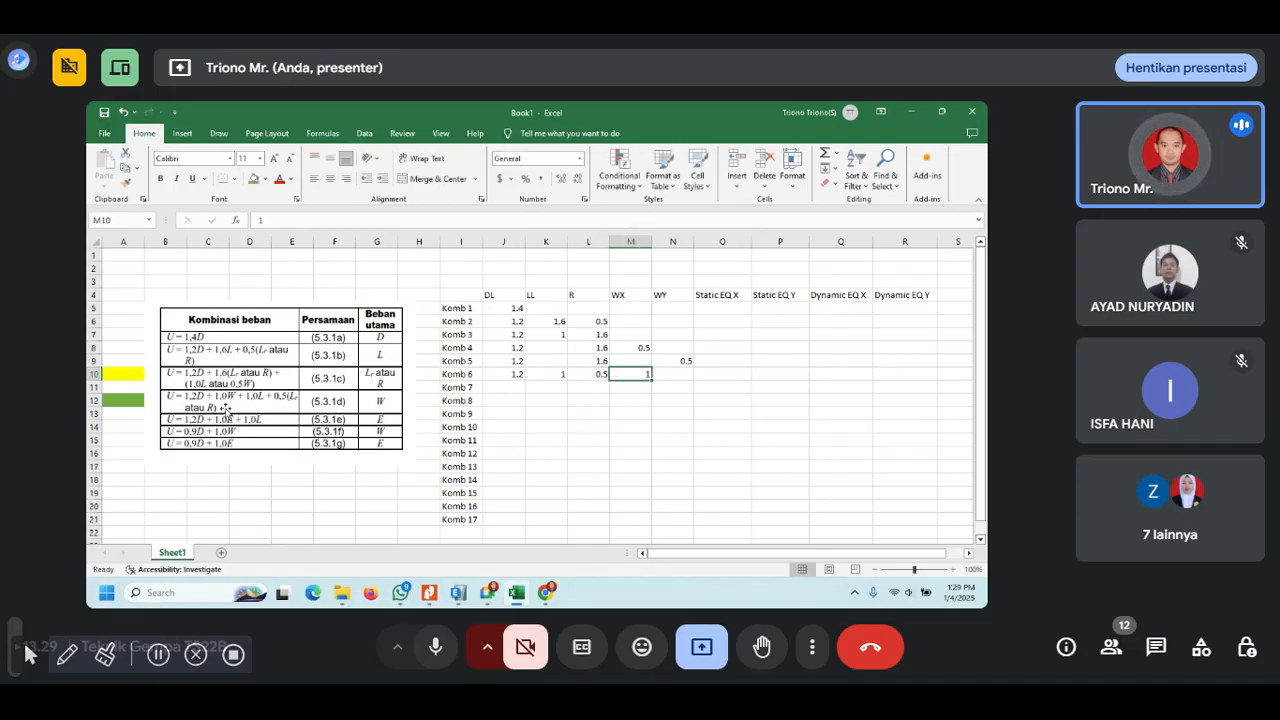
- Copy the Komb 6 factors in J10:M10 into the Komb 7 row, starting at J11
{"action": "left_click", "coordinate": [120, 399]}
{"action": "left_click_drag", "start_coordinate": [516, 374], "coordinate": [612, 373]}
{"action": "key", "text": "ctrl+c"}
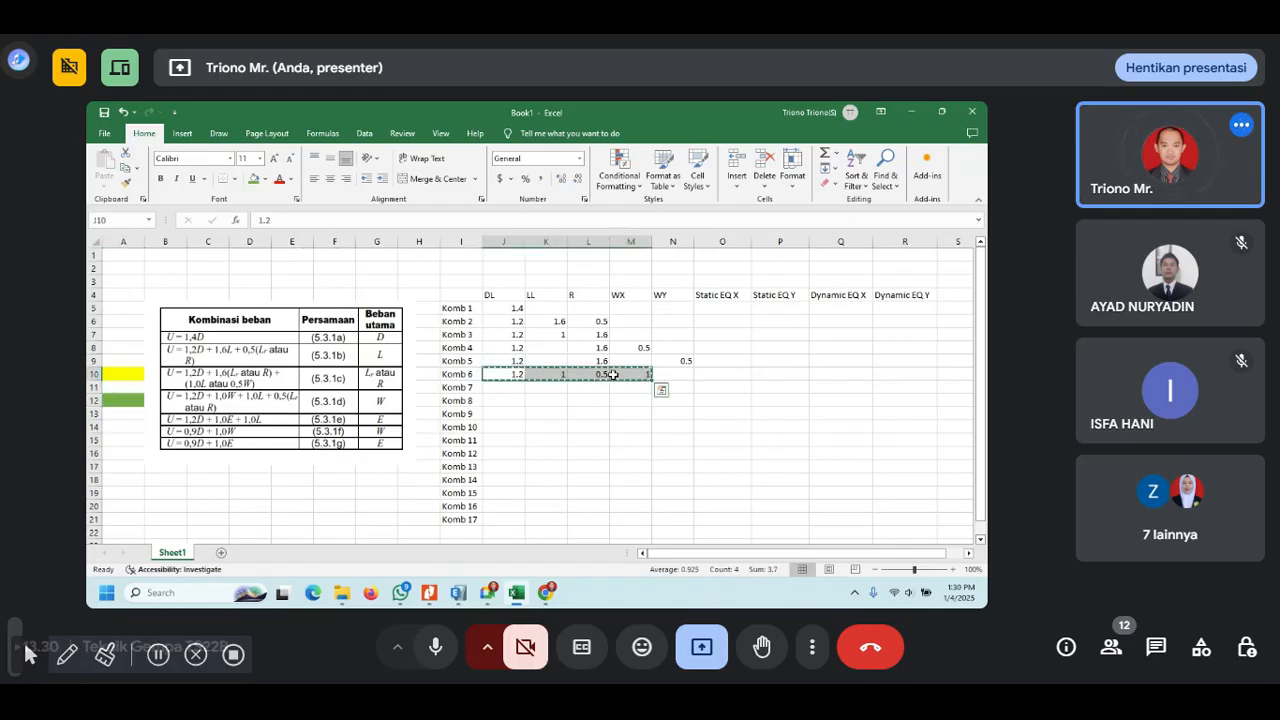
{"action": "left_click", "coordinate": [500, 387]}
{"action": "key", "text": "ctrl+v"}
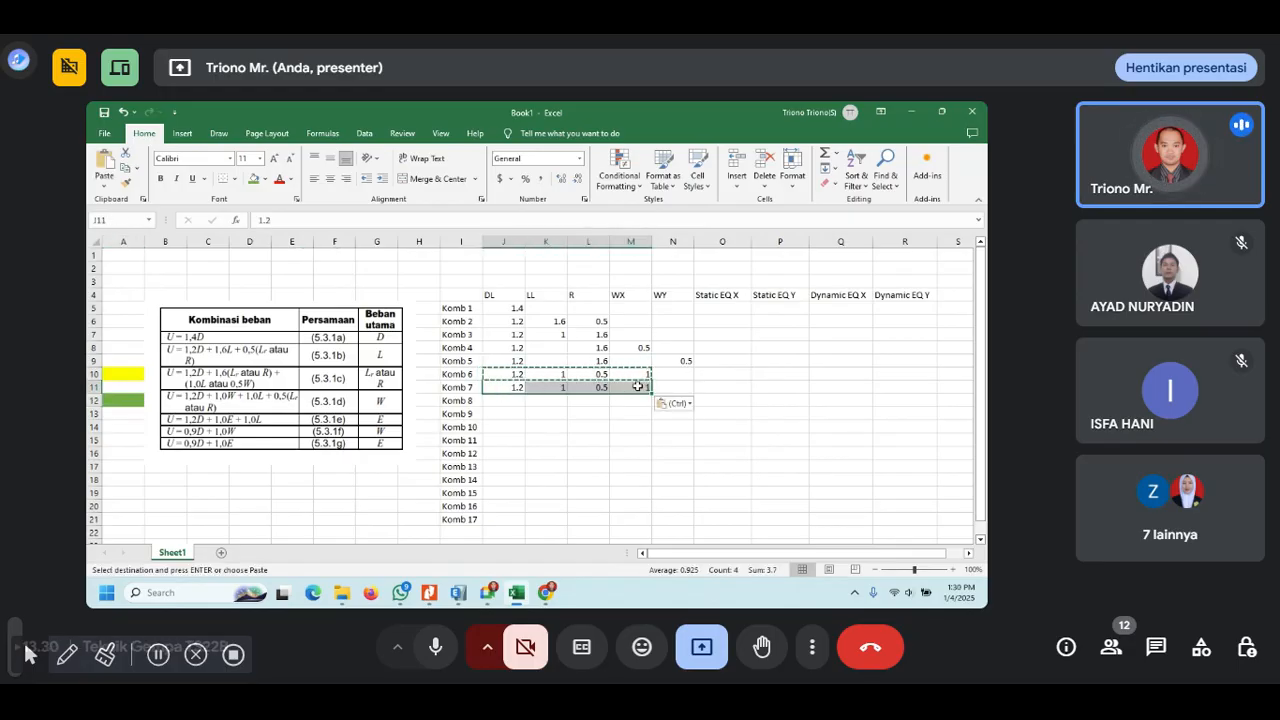
- Clear the Komb 7 WX factor in M11 and enter 1 as its WY factor in N11
{"action": "left_click", "coordinate": [637, 385]}
{"action": "key", "text": "Delete"}
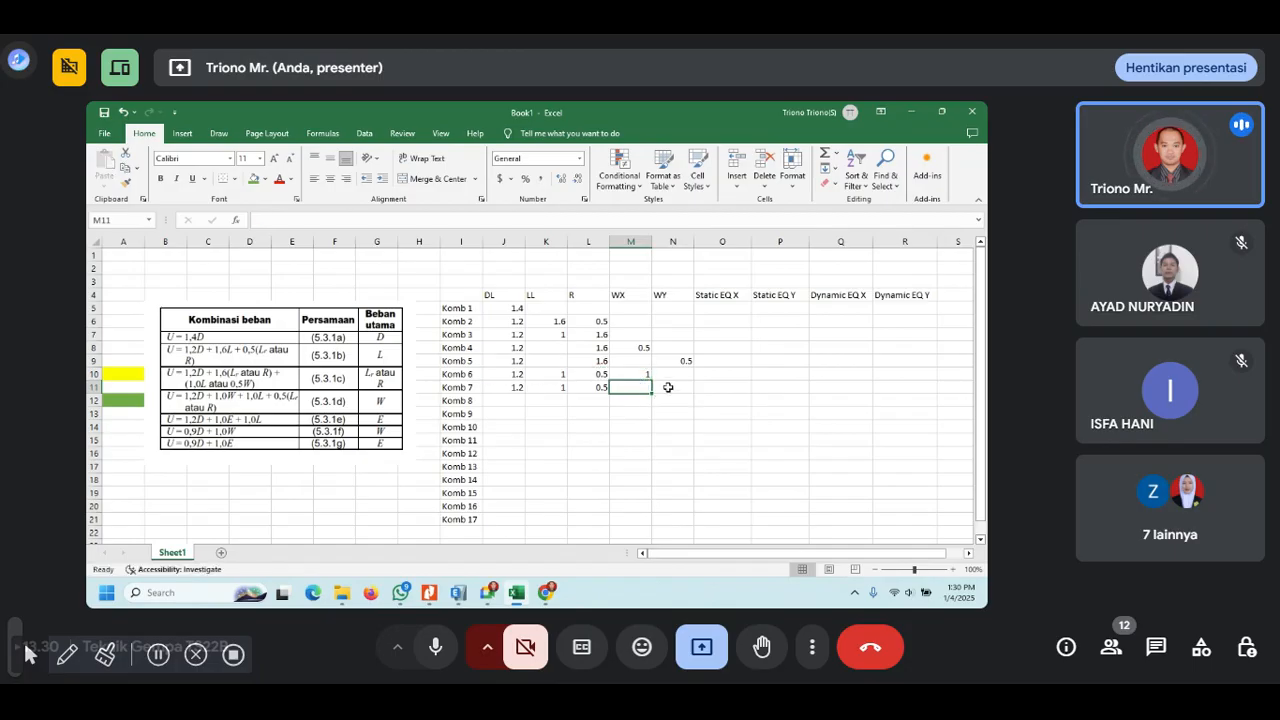
{"action": "left_click", "coordinate": [668, 387]}
{"action": "type", "text": "1"}
{"action": "left_click", "coordinate": [676, 414]}
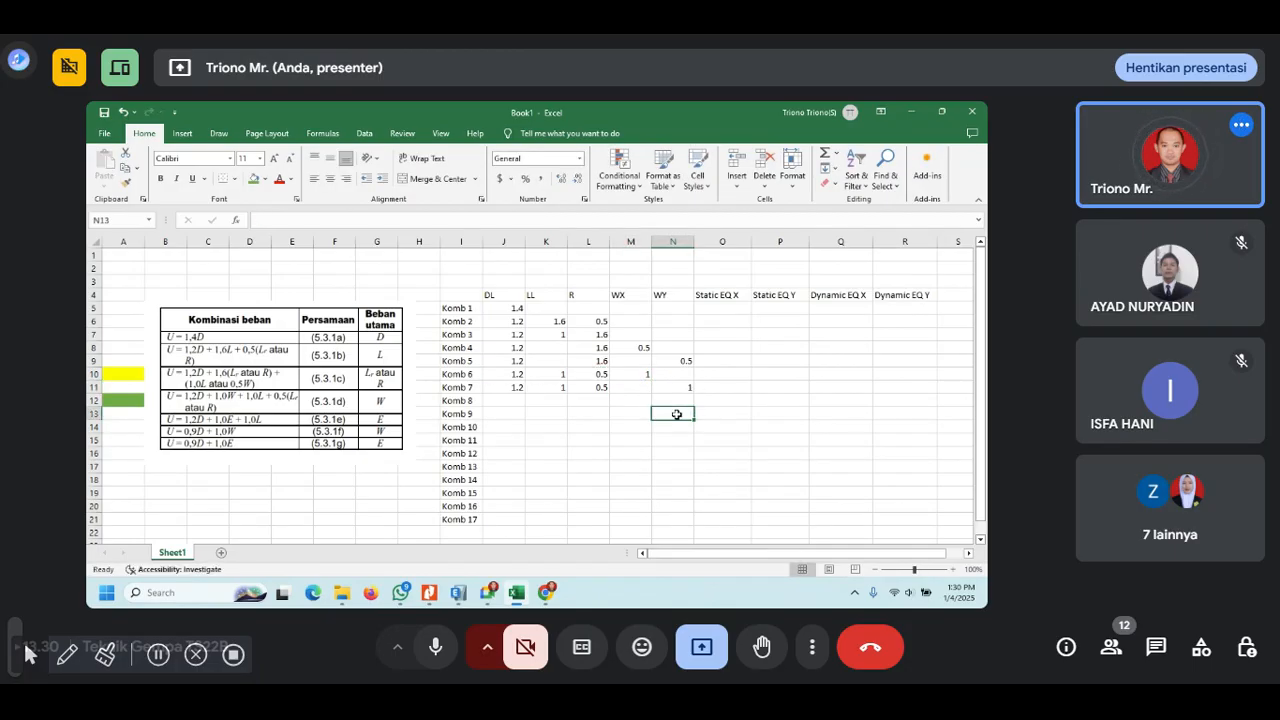
- Mark the row of equation 5.3.1e by drawing a small circle, about 0.23 by 0.24 inches, at the start of that row
{"action": "left_click", "coordinate": [124, 400]}
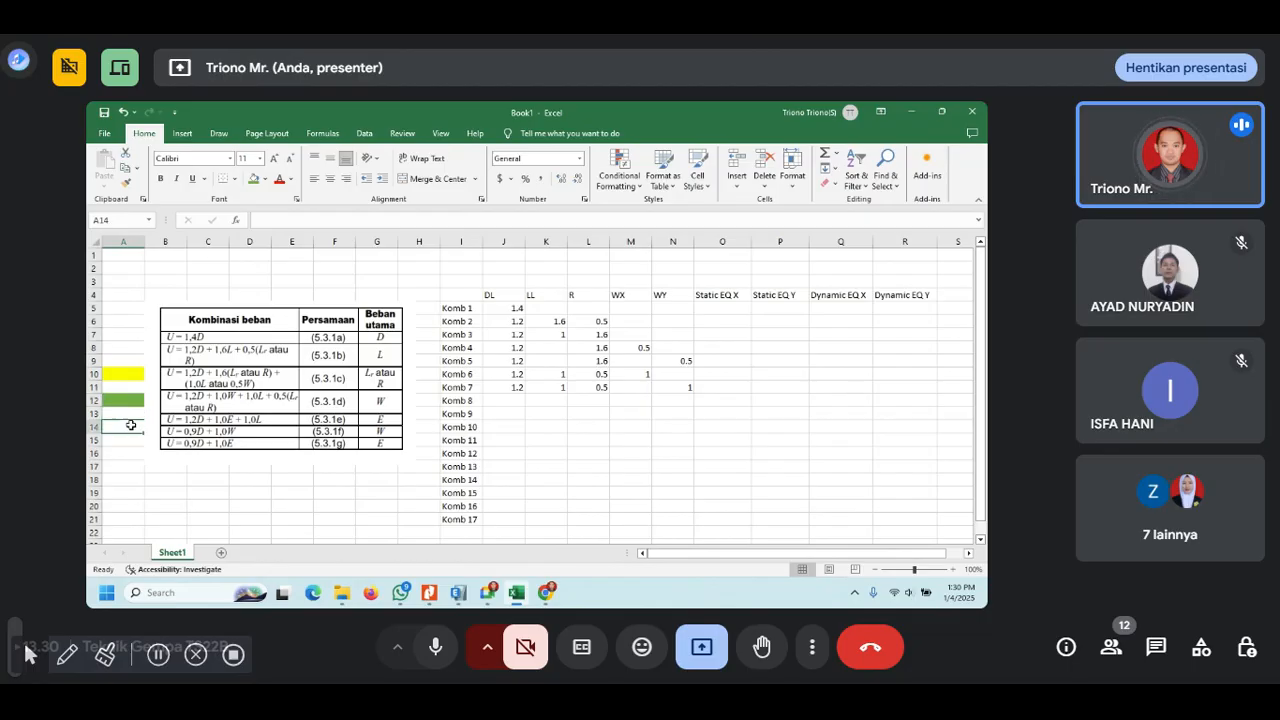
{"action": "left_click", "coordinate": [179, 428]}
{"action": "left_click", "coordinate": [138, 423]}
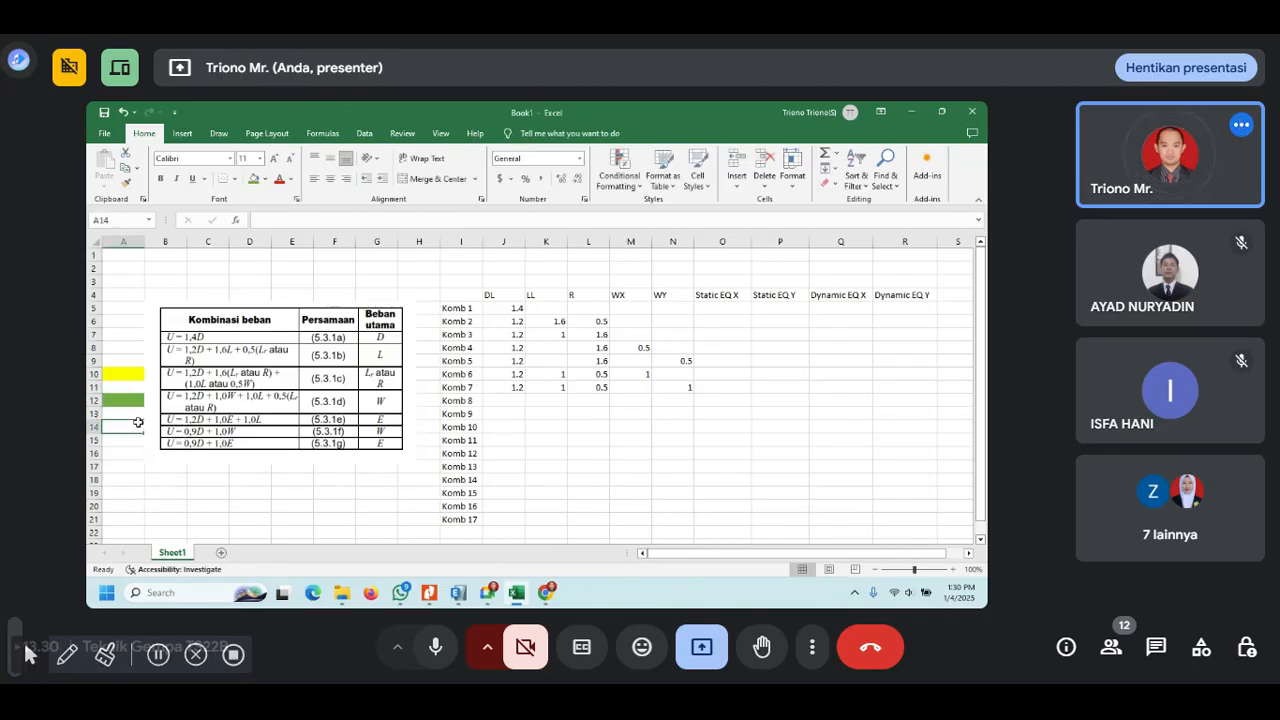
{"action": "left_click", "coordinate": [204, 138]}
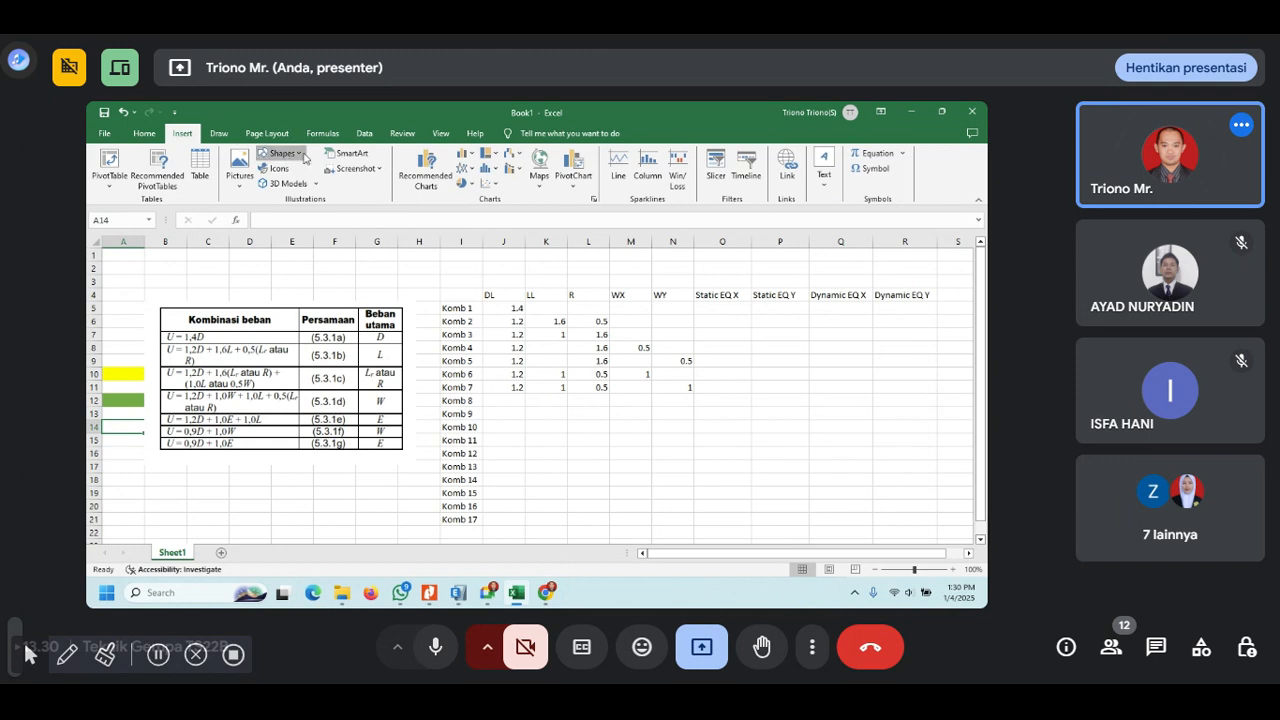
{"action": "left_click", "coordinate": [282, 153]}
{"action": "left_click", "coordinate": [317, 189]}
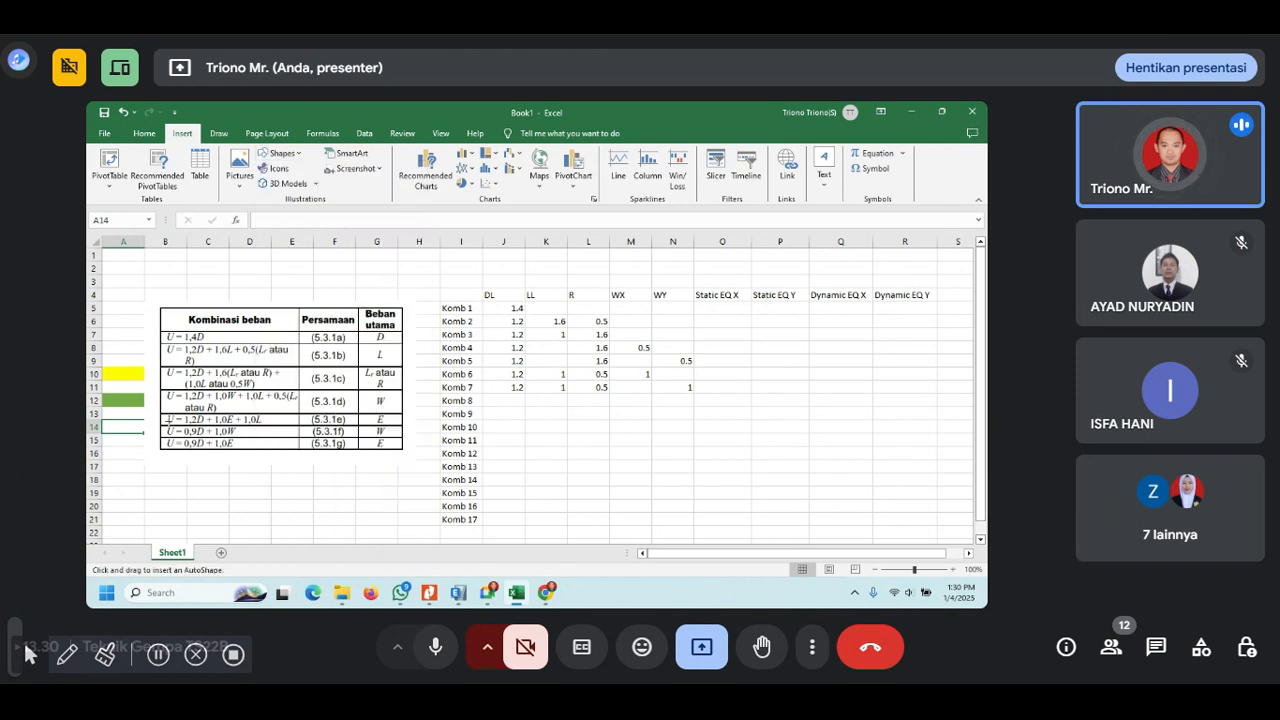
{"action": "mouse_move", "coordinate": [160, 410]}
{"action": "left_mouse_down"}
{"action": "mouse_move", "coordinate": [178, 428]}
{"action": "mouse_move", "coordinate": [153, 417]}
{"action": "left_mouse_up"}
{"action": "left_click", "coordinate": [500, 424]}
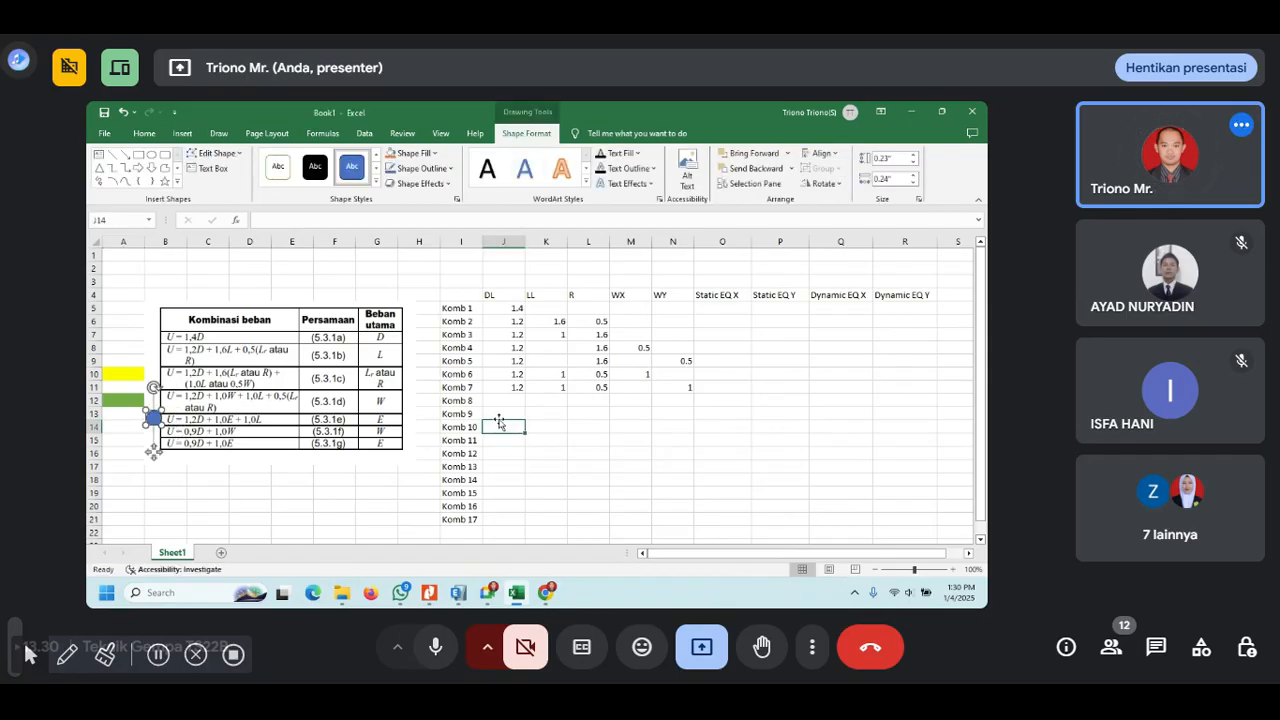
- Enter 1.2 as the Komb 8 DL factor in J12
{"action": "left_click", "coordinate": [508, 398]}
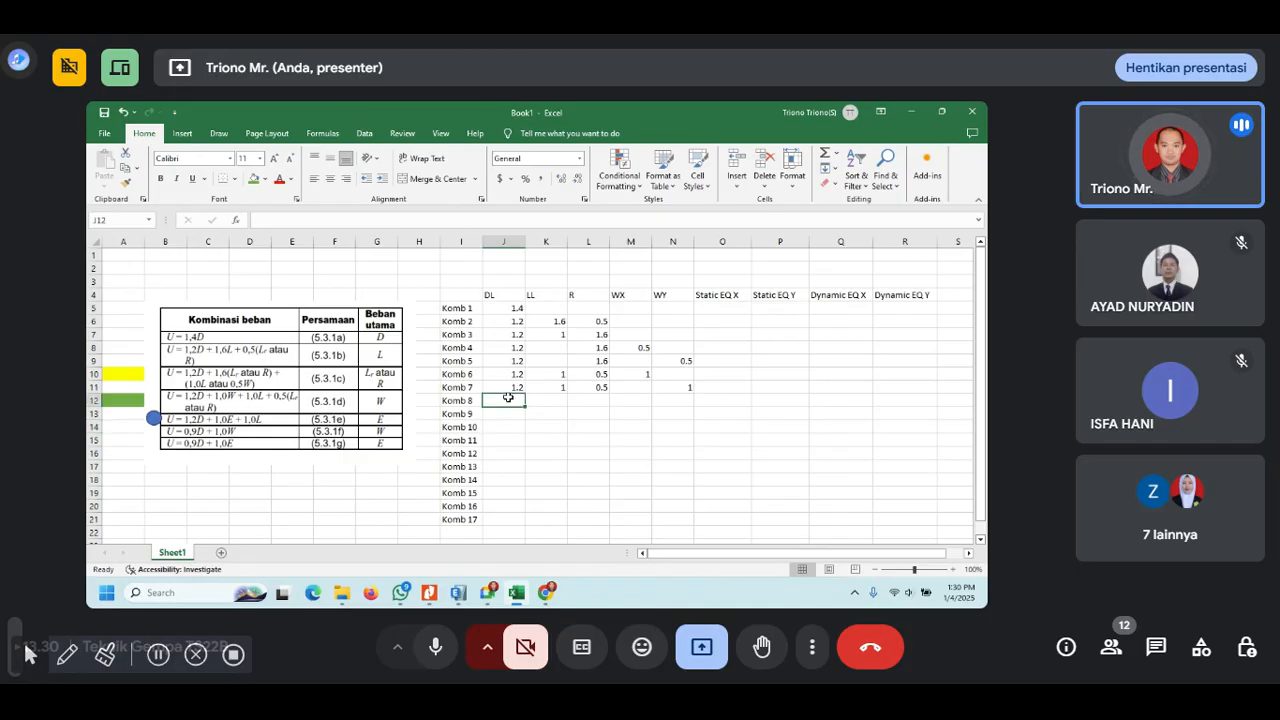
{"action": "type", "text": "1.2"}
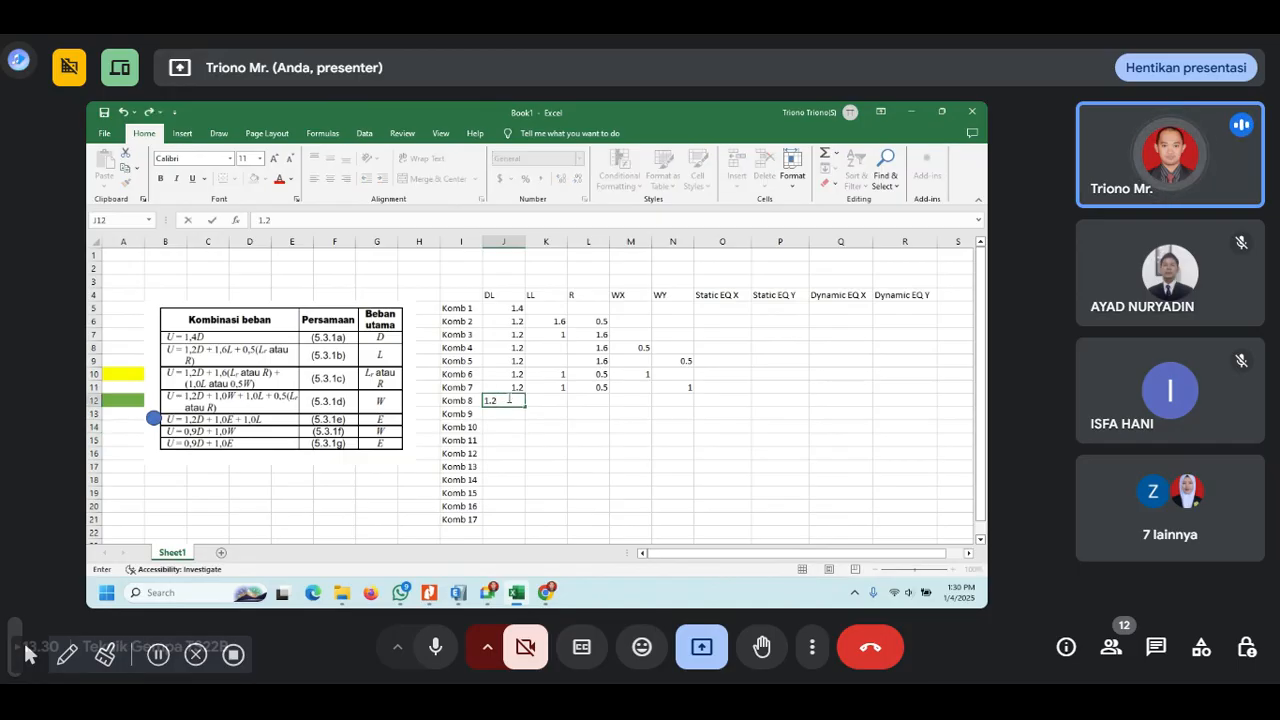
{"action": "key", "text": "Tab"}
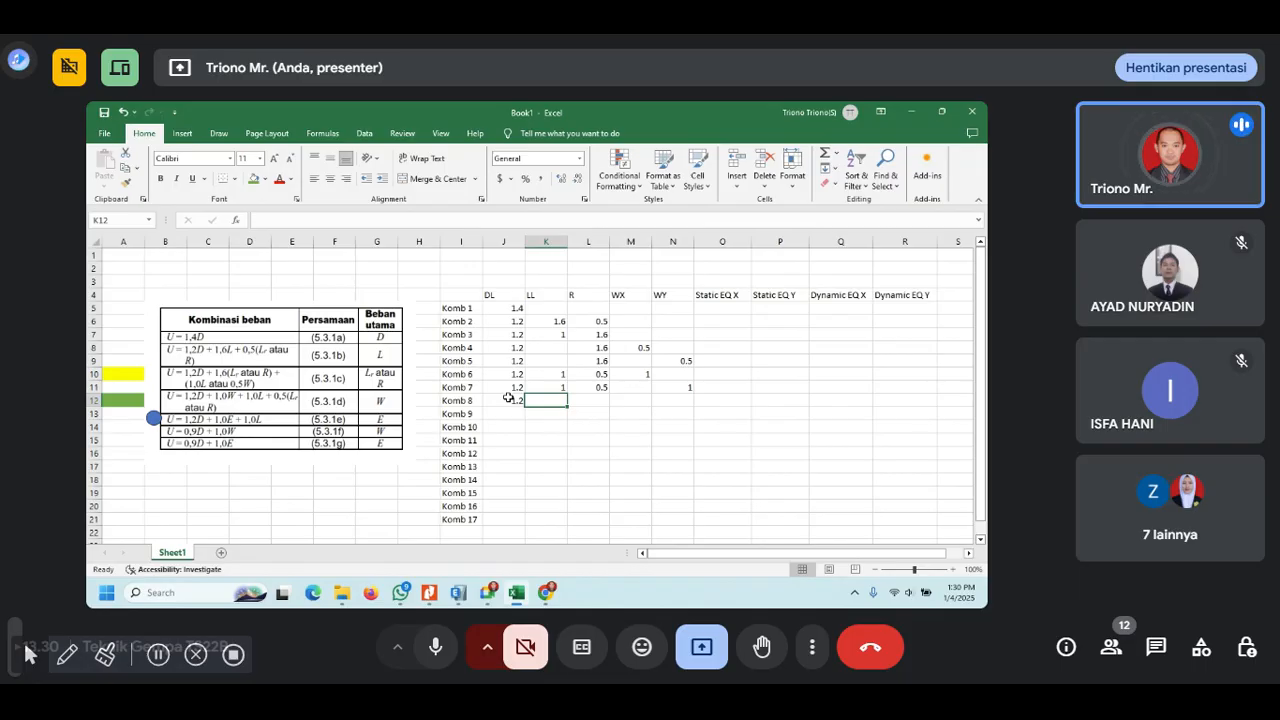
{"action": "key", "text": "Right"}
{"action": "key", "text": "Right"}
{"action": "key", "text": "Right"}
{"action": "key", "text": "Right"}
{"action": "key", "text": "Right"}
{"action": "key", "text": "Right"}
{"action": "key", "text": "Right"}
{"action": "key", "text": "Right"}
{"action": "key", "text": "Left"}
{"action": "key", "text": "Left"}
{"action": "key", "text": "Left"}
{"action": "key", "text": "Left"}
{"action": "key", "text": "Left"}
{"action": "key", "text": "Left"}
{"action": "key", "text": "Left"}
{"action": "key", "text": "Left"}
{"action": "key", "text": "Left"}
{"action": "key", "text": "Left"}
{"action": "key", "text": "Left"}
{"action": "key", "text": "Left"}
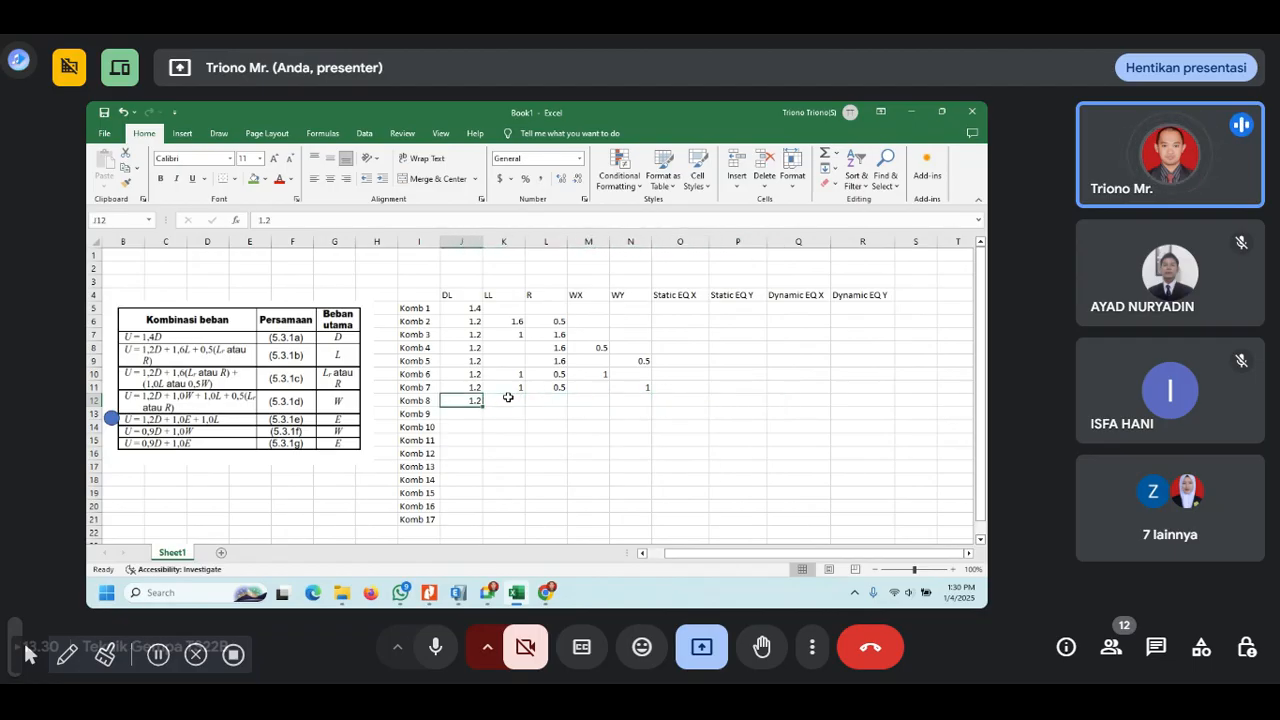
- Enter the Komb 8 factors 1 for LL in K12 and 1 for Static EQ X in O12
{"action": "key", "text": "Right"}
{"action": "key", "text": "Right"}
{"action": "key", "text": "Right"}
{"action": "key", "text": "Right"}
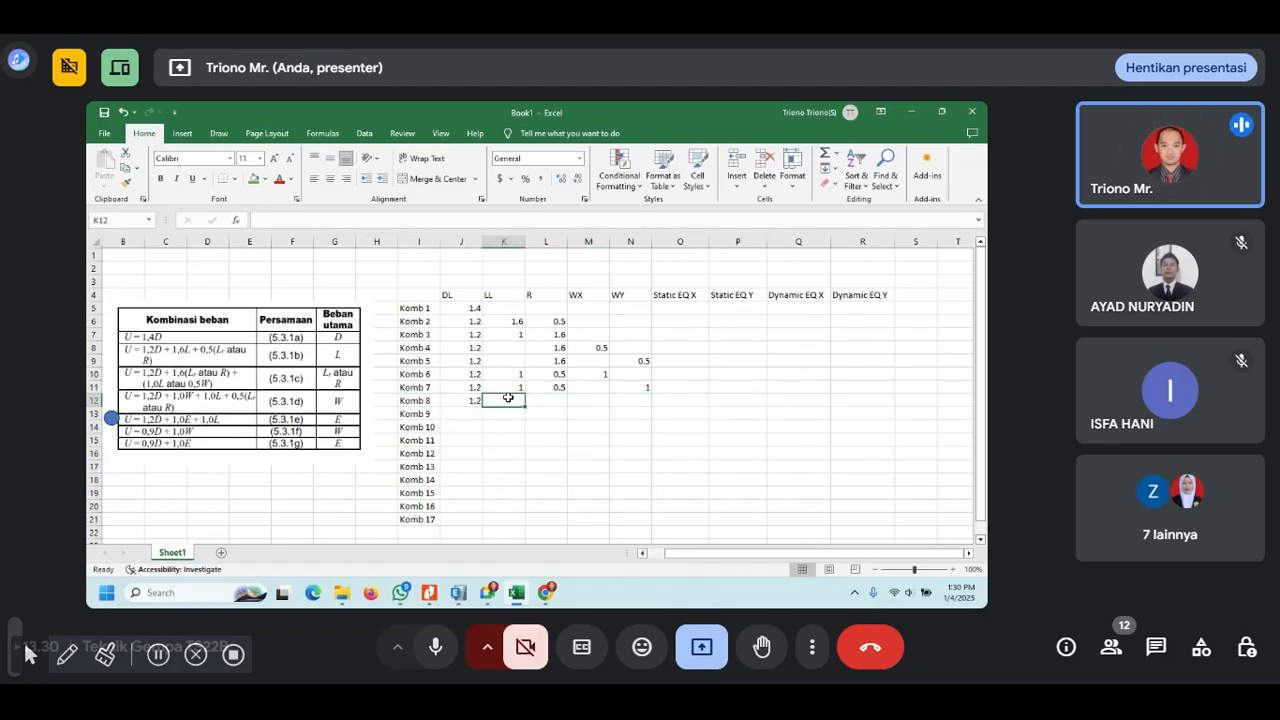
{"action": "type", "text": "1"}
{"action": "key", "text": "Right"}
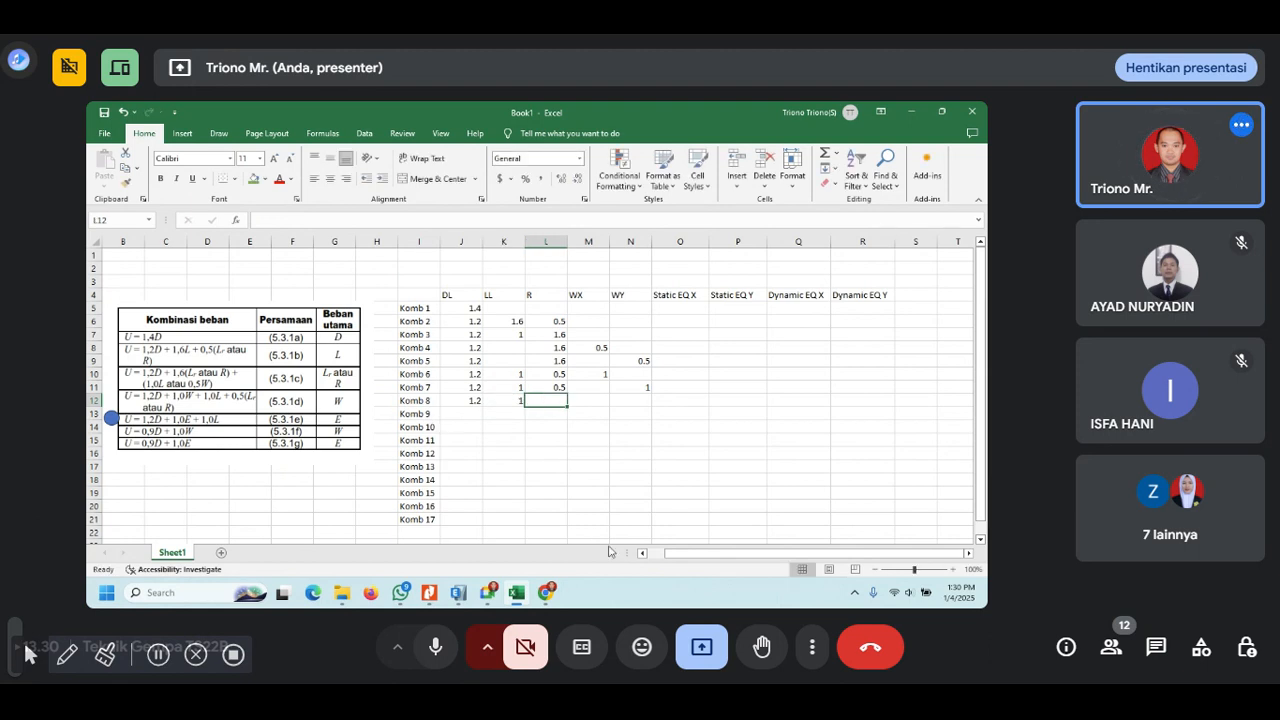
{"action": "left_click", "coordinate": [643, 553]}
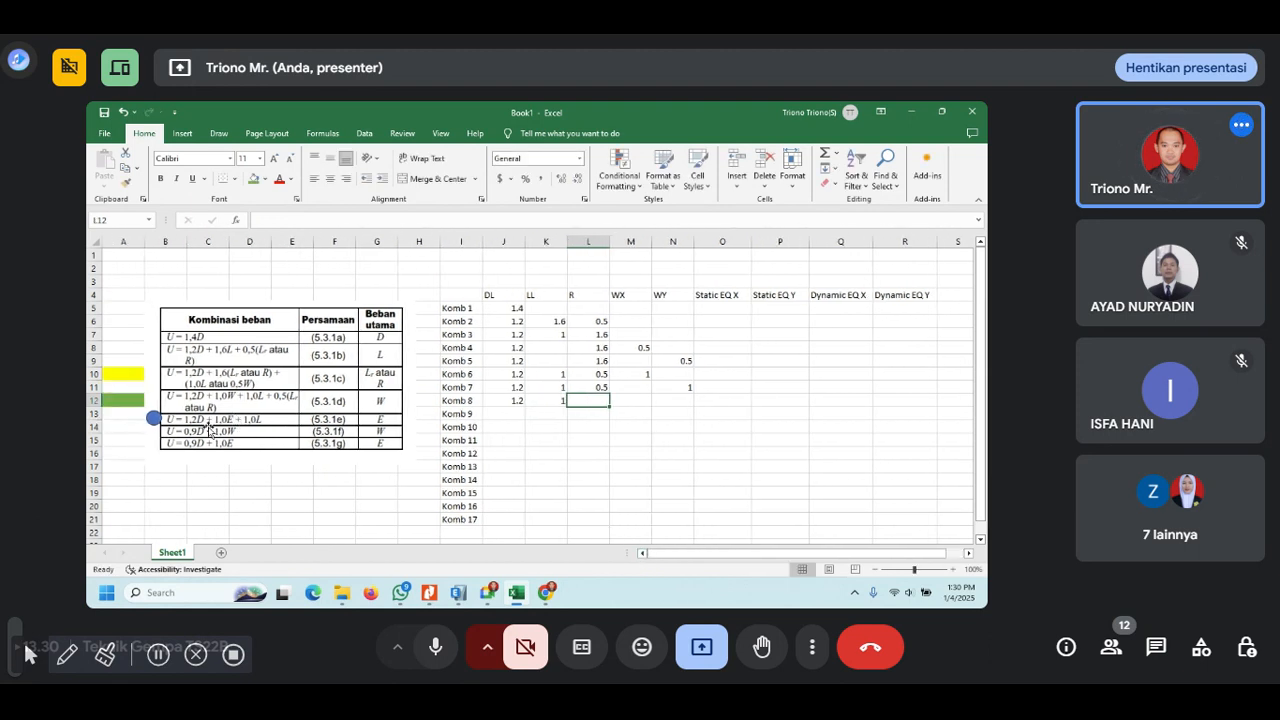
{"action": "left_click", "coordinate": [626, 401]}
{"action": "key", "text": "Right"}
{"action": "key", "text": "Right"}
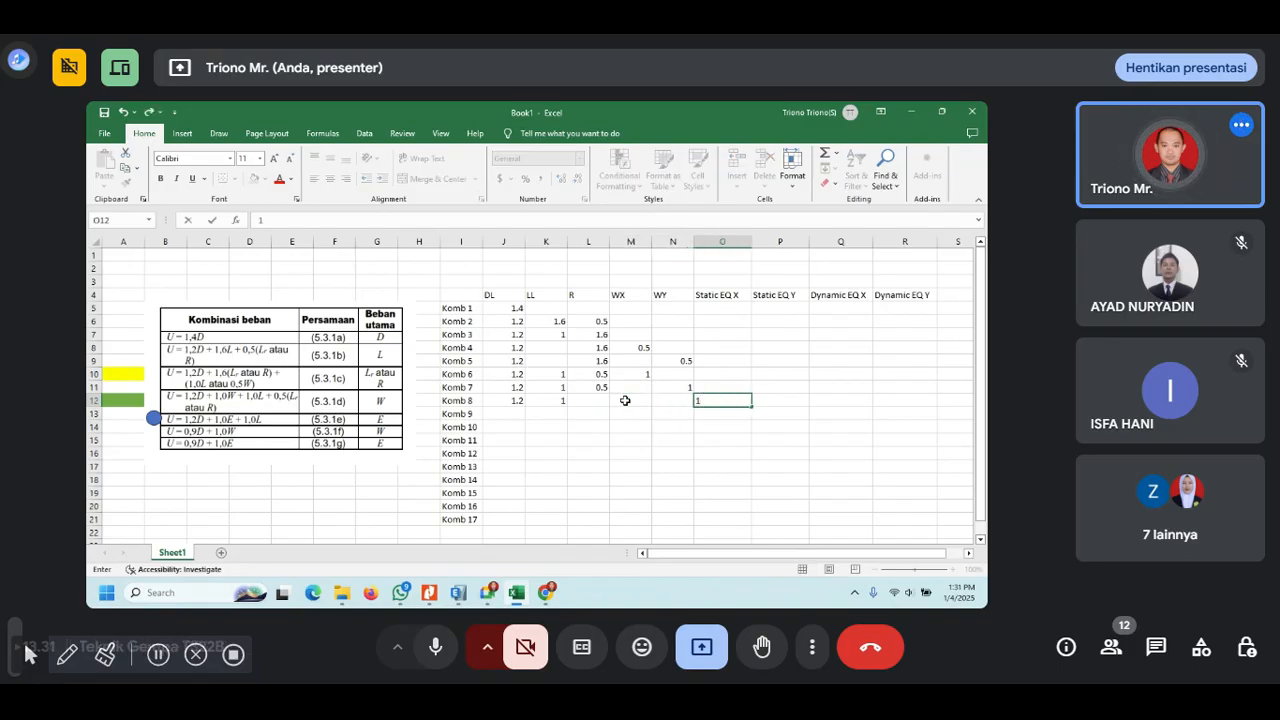
{"action": "key", "text": "Right"}
- Copy the Komb 8 factors in J12:O12 into the Komb 9 row, starting at J13
{"action": "left_click", "coordinate": [539, 400]}
{"action": "left_click_drag", "start_coordinate": [539, 400], "coordinate": [715, 396]}
{"action": "key", "text": "ctrl+c"}
{"action": "left_click", "coordinate": [514, 414]}
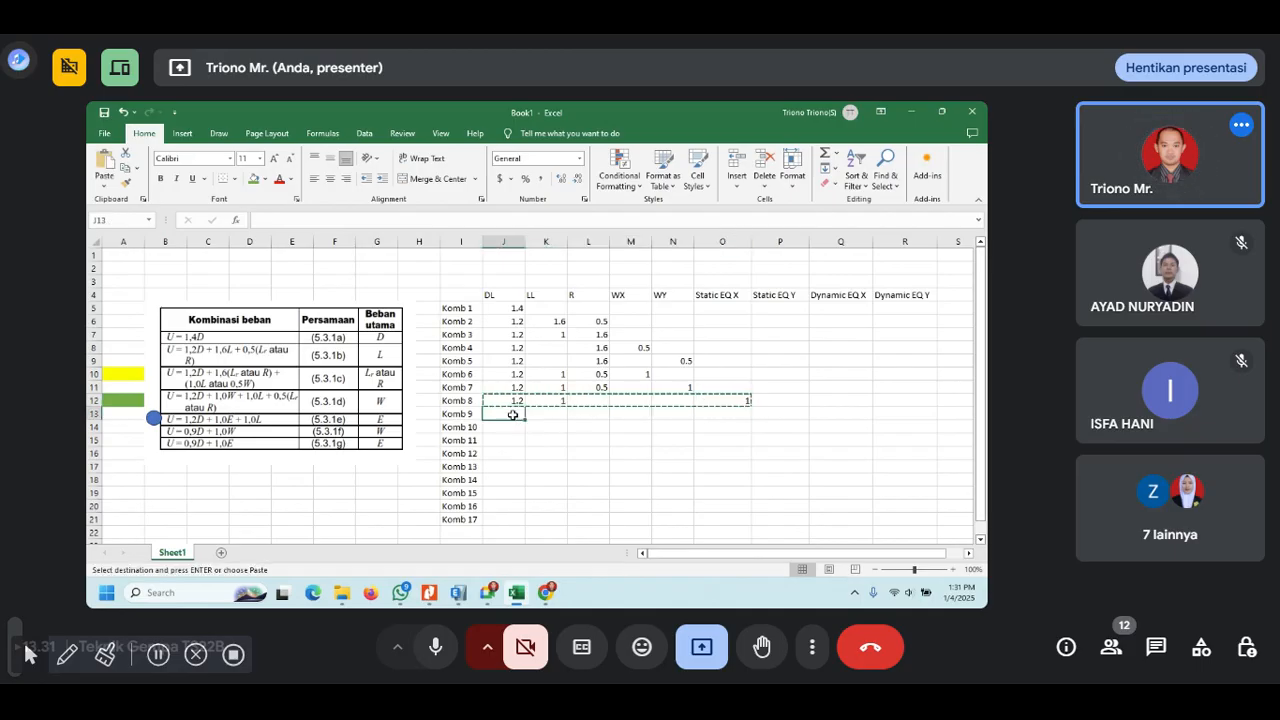
{"action": "key", "text": "ctrl+v"}
- Clear the Komb 9 Static EQ X factor in O13 and enter 1 as its Static EQ Y factor in P13
{"action": "left_click", "coordinate": [732, 415]}
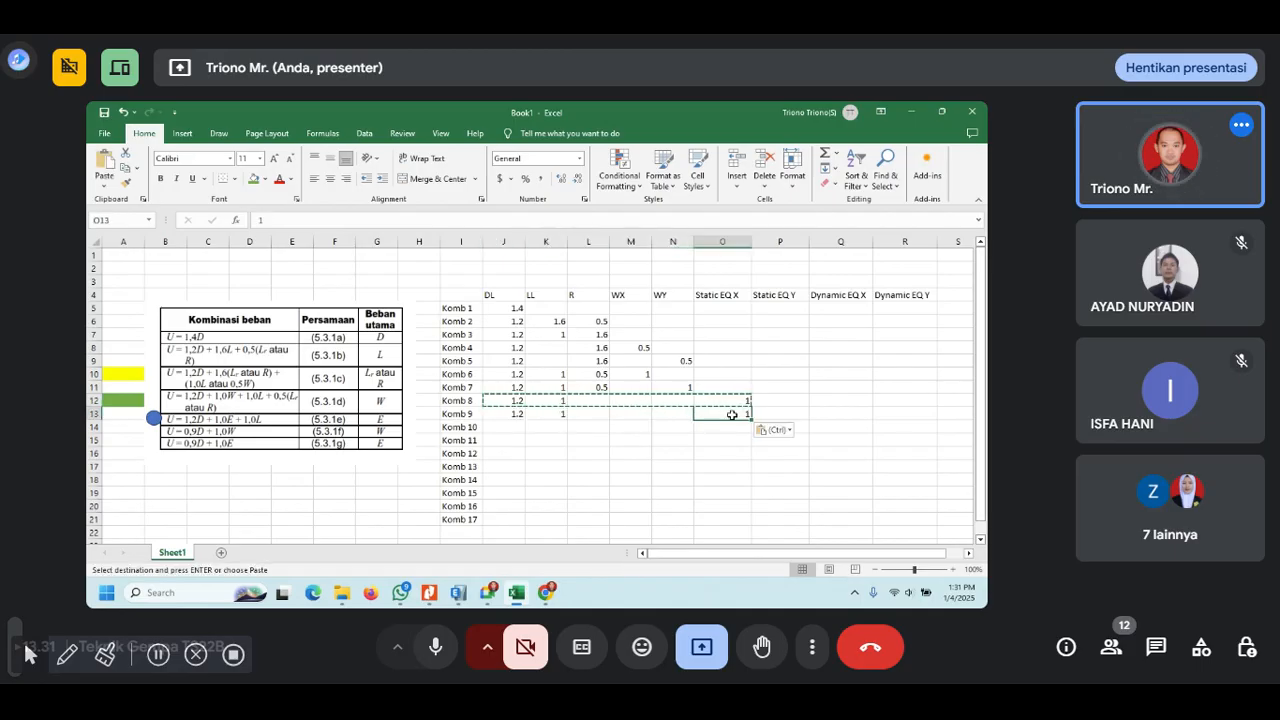
{"action": "key", "text": "Delete"}
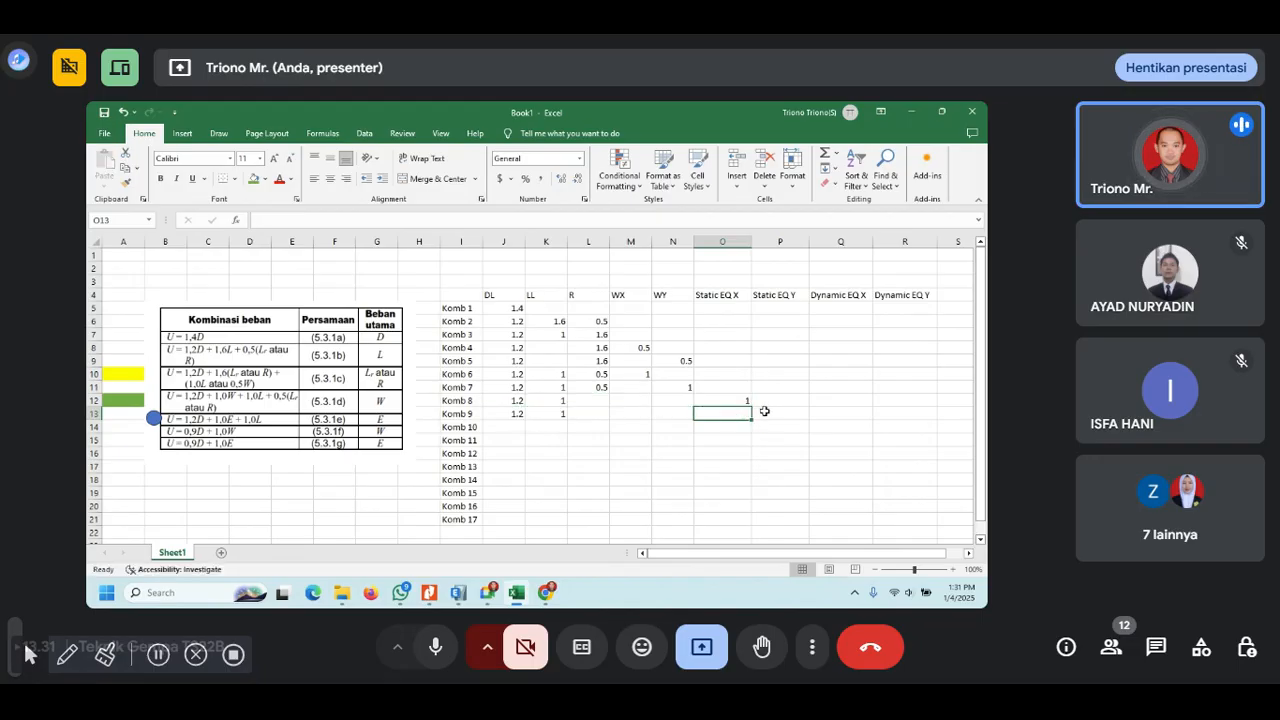
{"action": "left_click", "coordinate": [764, 411]}
{"action": "type", "text": "1"}
{"action": "key", "text": "Return"}
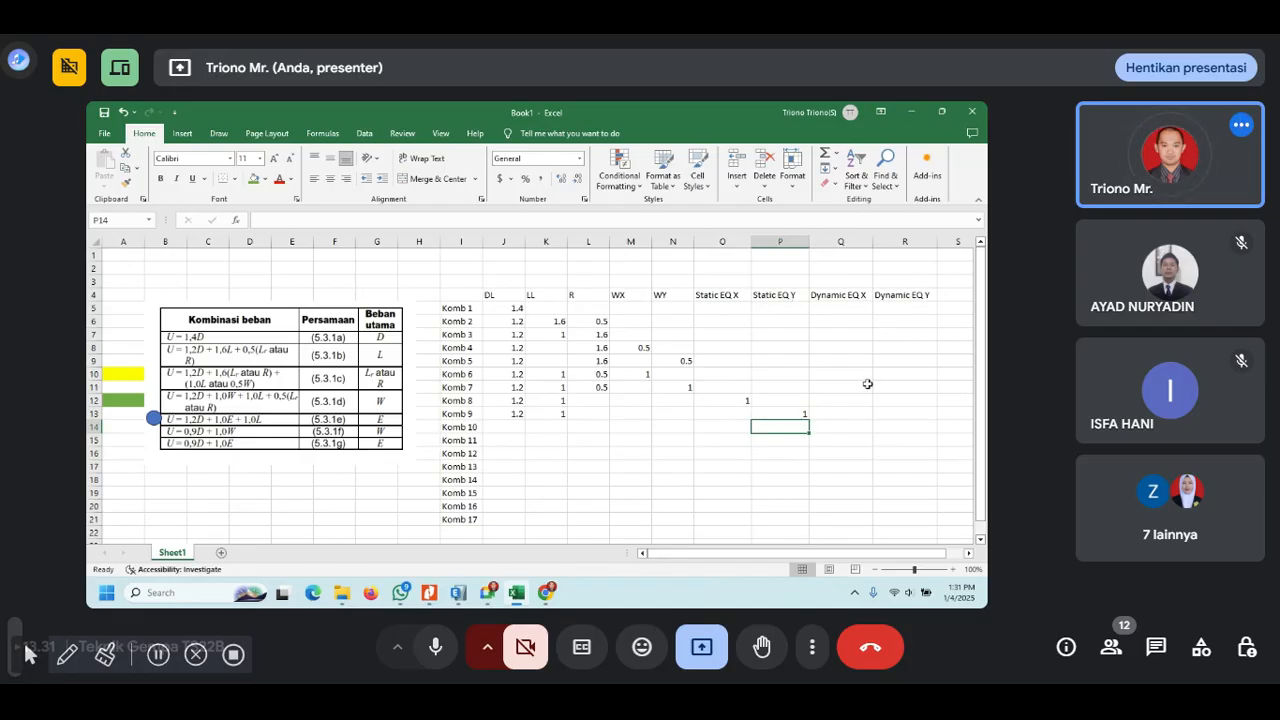
- Copy the Komb 9 factors in J13:P13 into the Komb 10 row, starting at J14
{"action": "left_click_drag", "start_coordinate": [508, 413], "coordinate": [794, 414]}
{"action": "key", "text": "ctrl+c"}
{"action": "left_click", "coordinate": [514, 428]}
{"action": "key", "text": "ctrl+v"}
- Clear the Komb 10 Static EQ Y factor in P14 and enter 1 as its Dynamic EQ X factor in Q14
{"action": "left_click", "coordinate": [799, 428]}
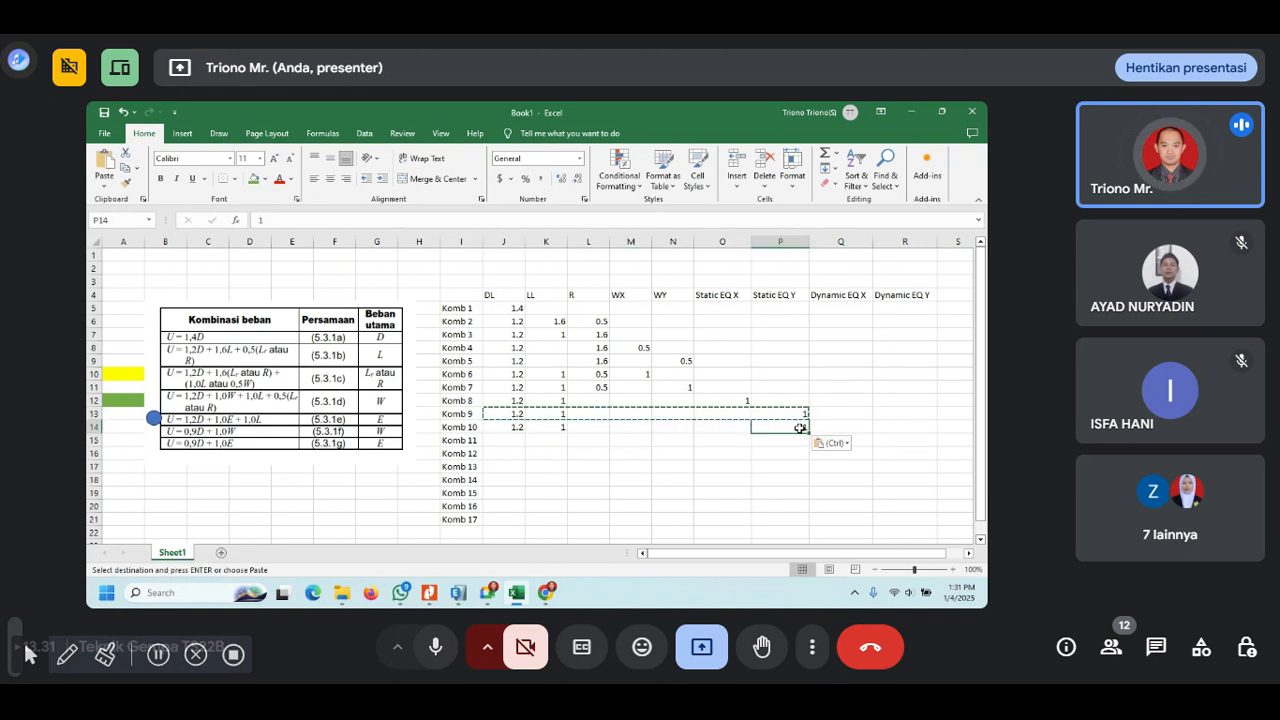
{"action": "key", "text": "Delete"}
{"action": "left_click", "coordinate": [826, 428]}
{"action": "type", "text": "1"}
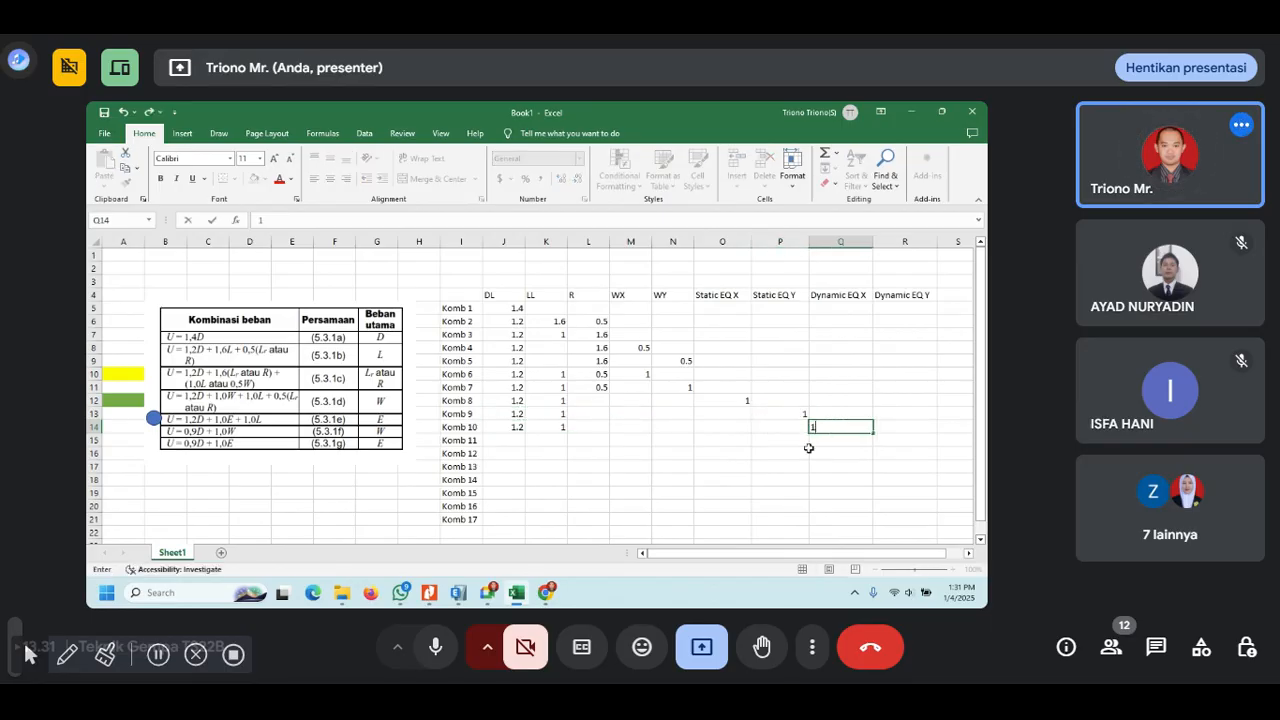
{"action": "left_click", "coordinate": [806, 446]}
- Copy the Komb 10 factors in J14:Q14 into the Komb 11 row, starting at J15
{"action": "left_click_drag", "start_coordinate": [514, 428], "coordinate": [840, 430]}
{"action": "key", "text": "ctrl+c"}
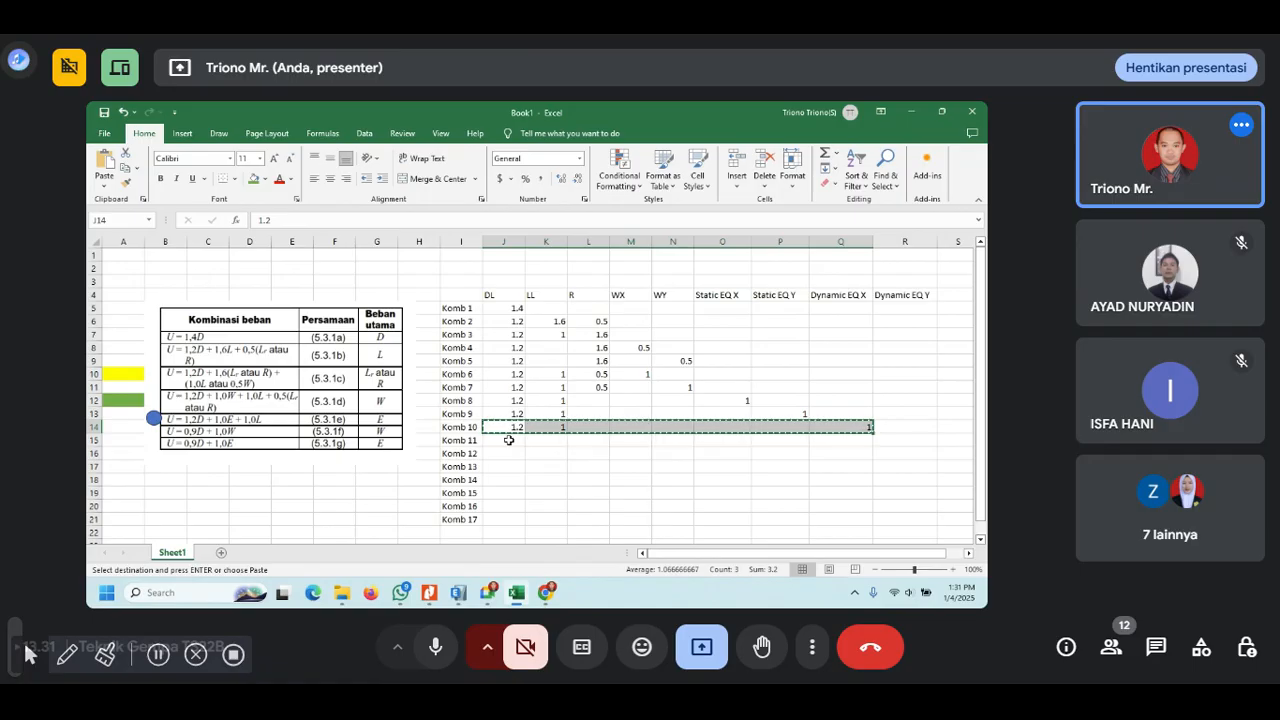
{"action": "left_click", "coordinate": [509, 441]}
{"action": "key", "text": "ctrl+v"}
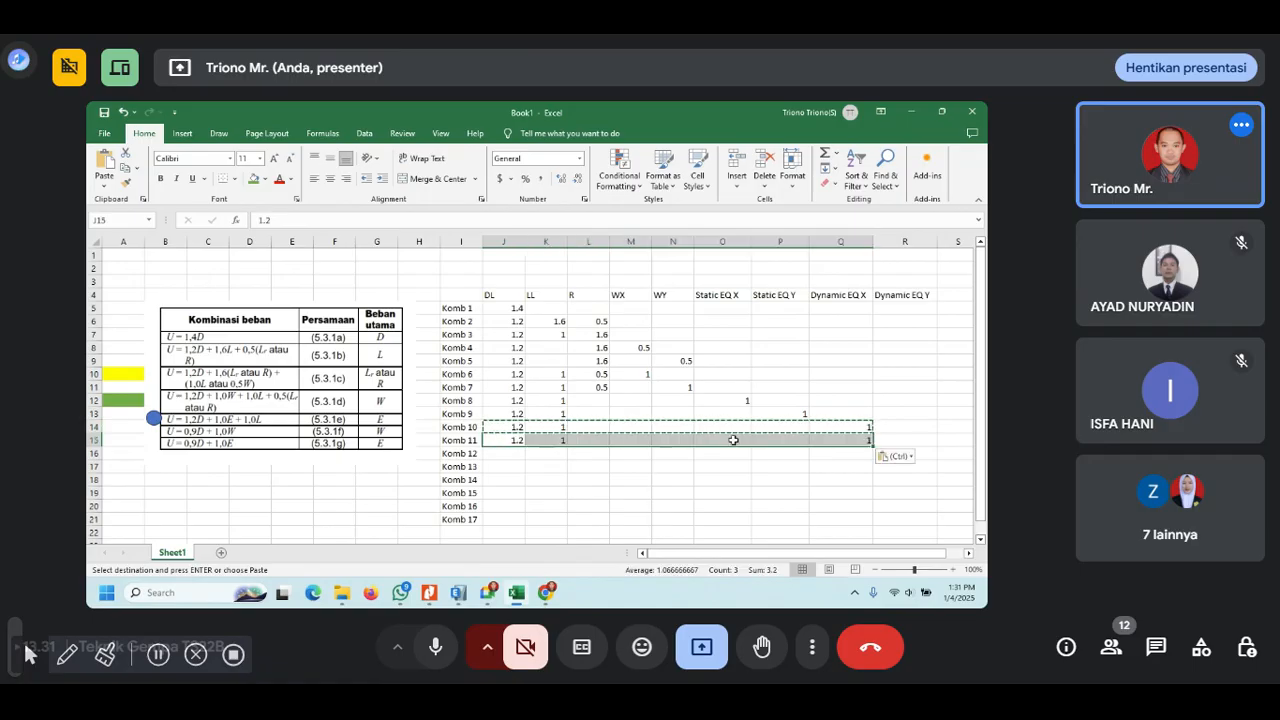
- Clear the Komb 11 Dynamic EQ X factor in Q15 and enter 1 as its Dynamic EQ Y factor in R15
{"action": "left_click", "coordinate": [842, 442]}
{"action": "key", "text": "Delete"}
{"action": "left_click", "coordinate": [888, 442]}
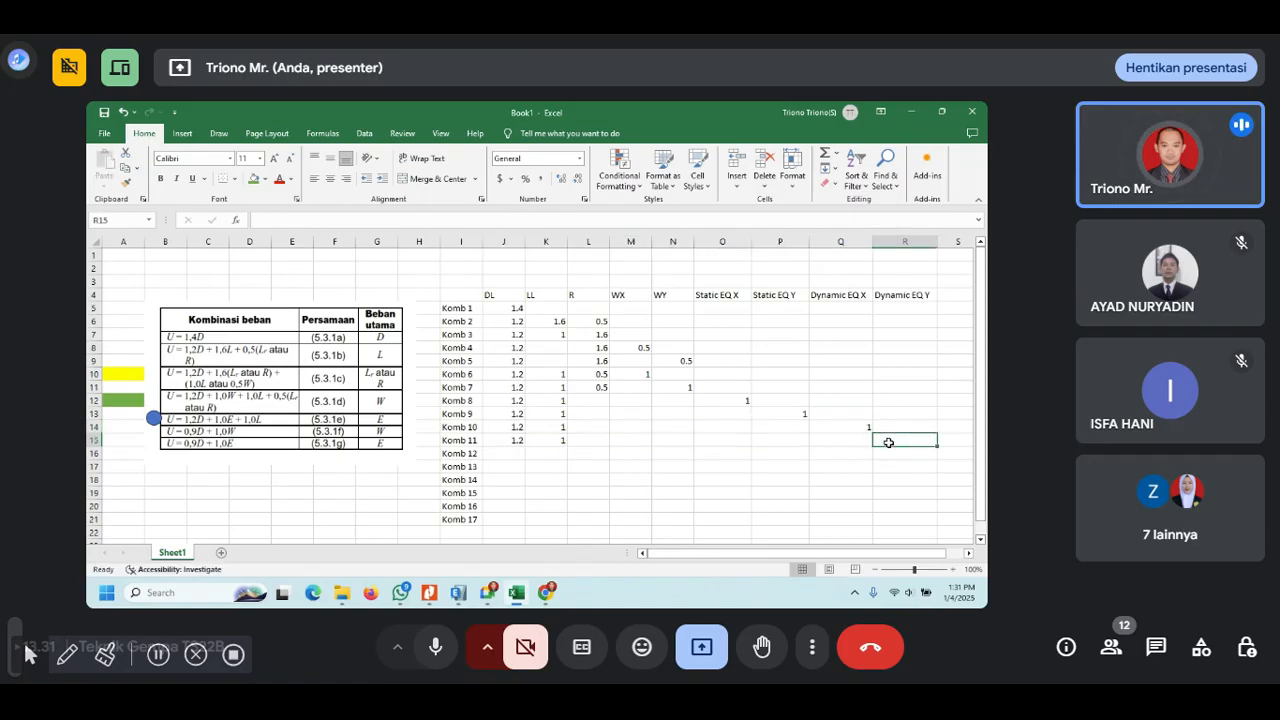
{"action": "type", "text": "1"}
{"action": "left_click", "coordinate": [882, 469]}
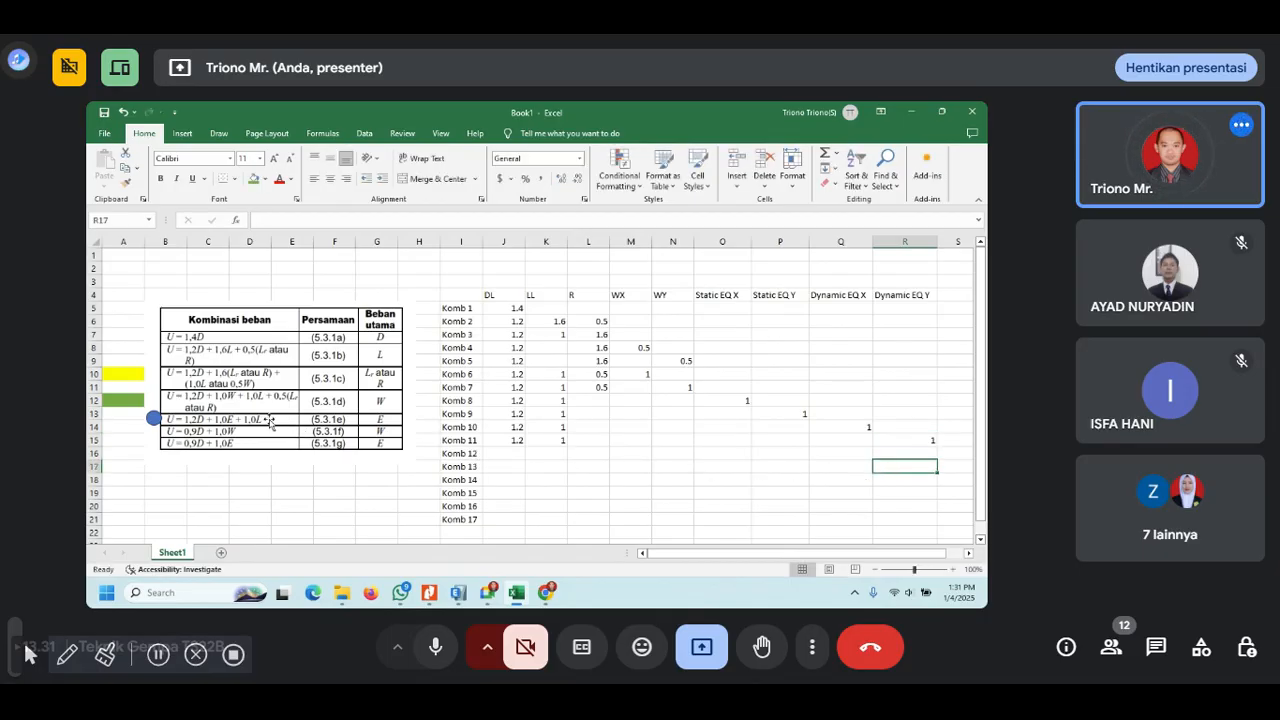
- Duplicate the blue circle marker, place the copy beside the 0,9D + 1,0W equation, and give it the solid gray theme style
{"action": "left_click", "coordinate": [153, 418]}
{"action": "key", "text": "ctrl+c"}
{"action": "key", "text": "ctrl+v"}
{"action": "left_click_drag", "start_coordinate": [165, 431], "coordinate": [158, 429]}
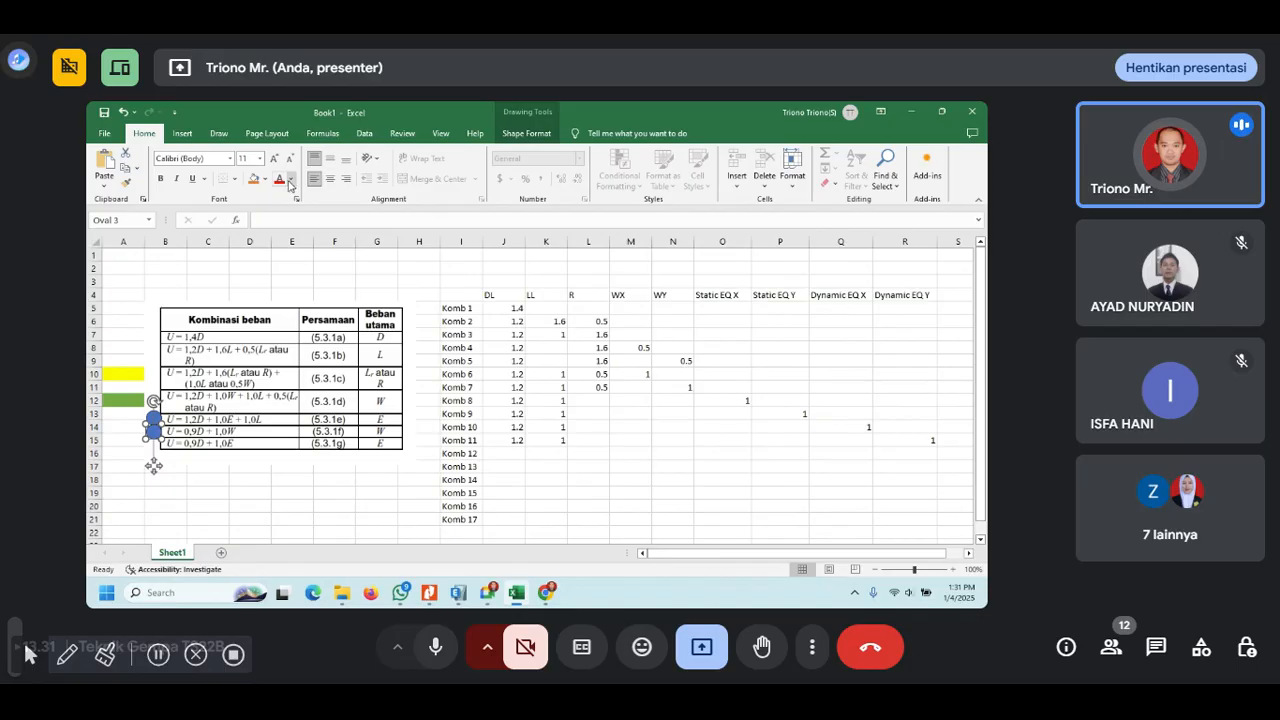
{"action": "left_click", "coordinate": [526, 133]}
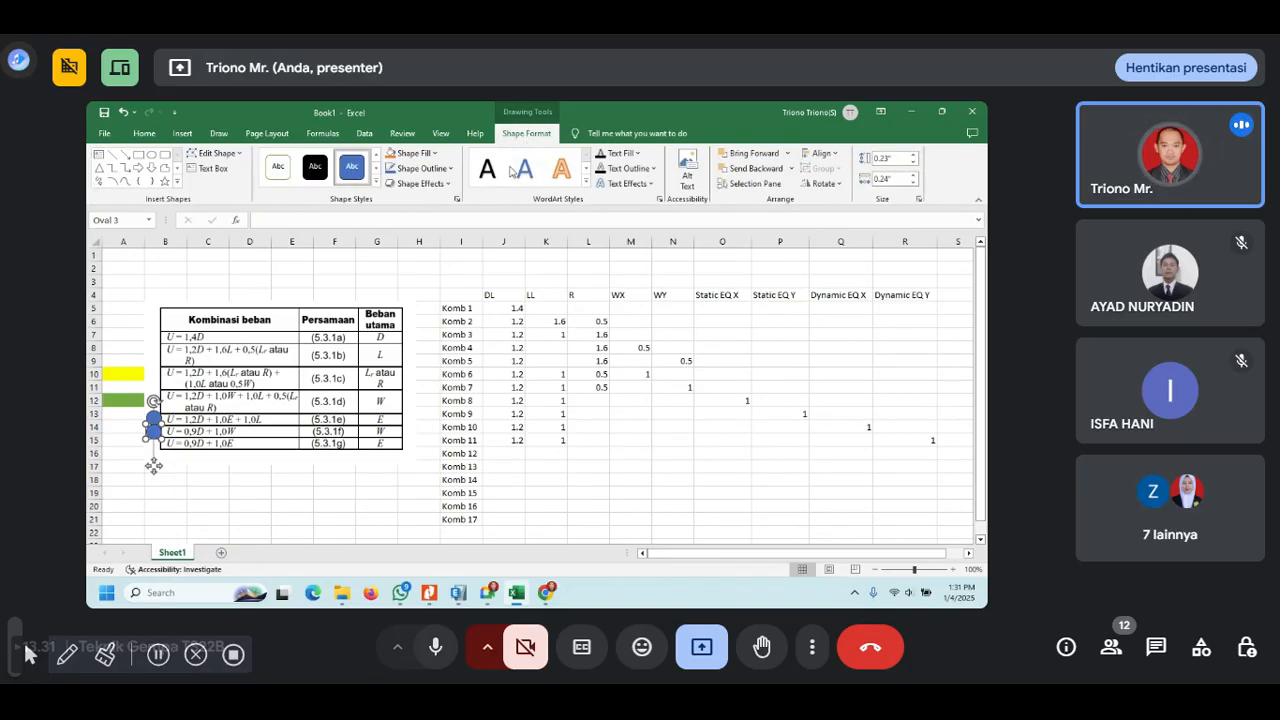
{"action": "left_click", "coordinate": [376, 183]}
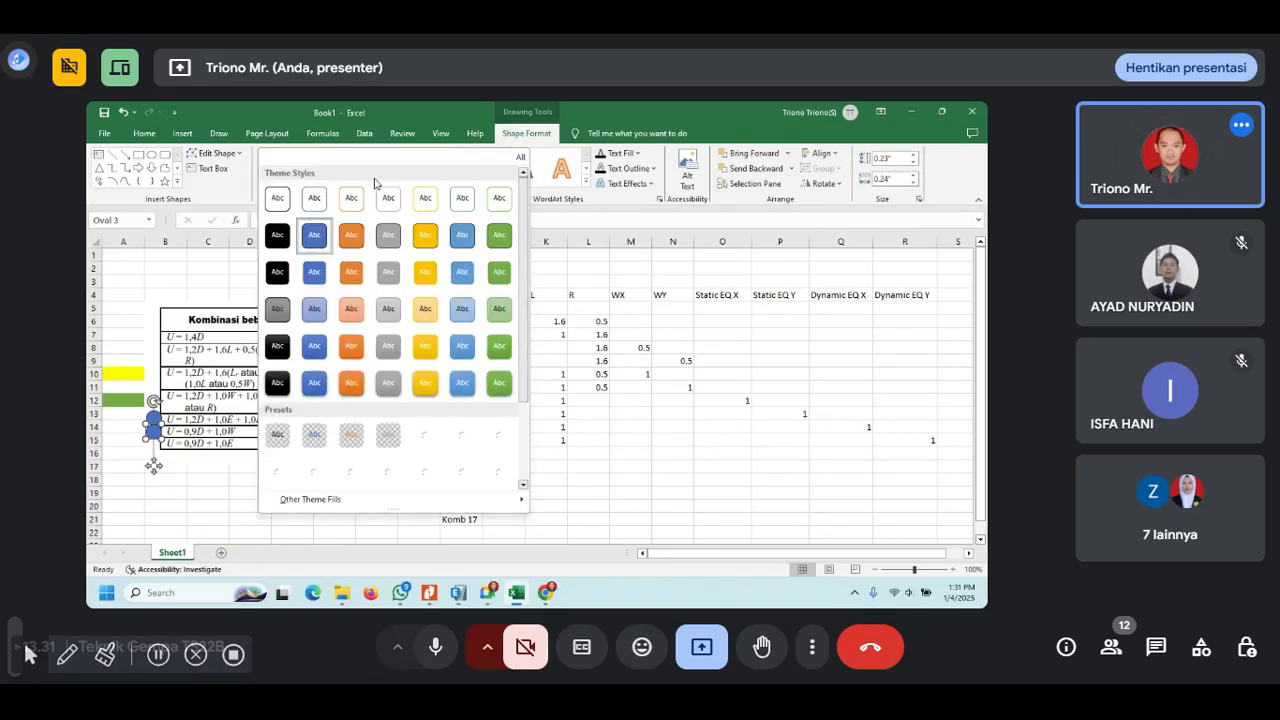
{"action": "left_click", "coordinate": [388, 235]}
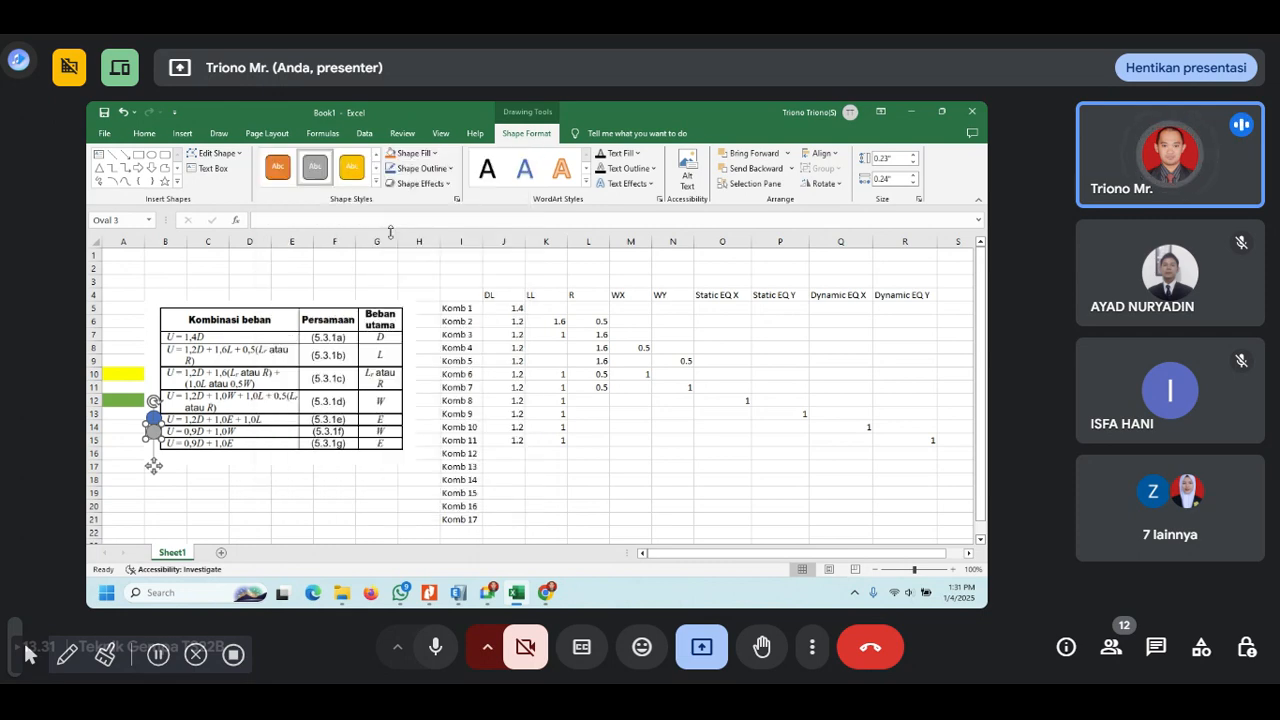
{"action": "left_click", "coordinate": [331, 492]}
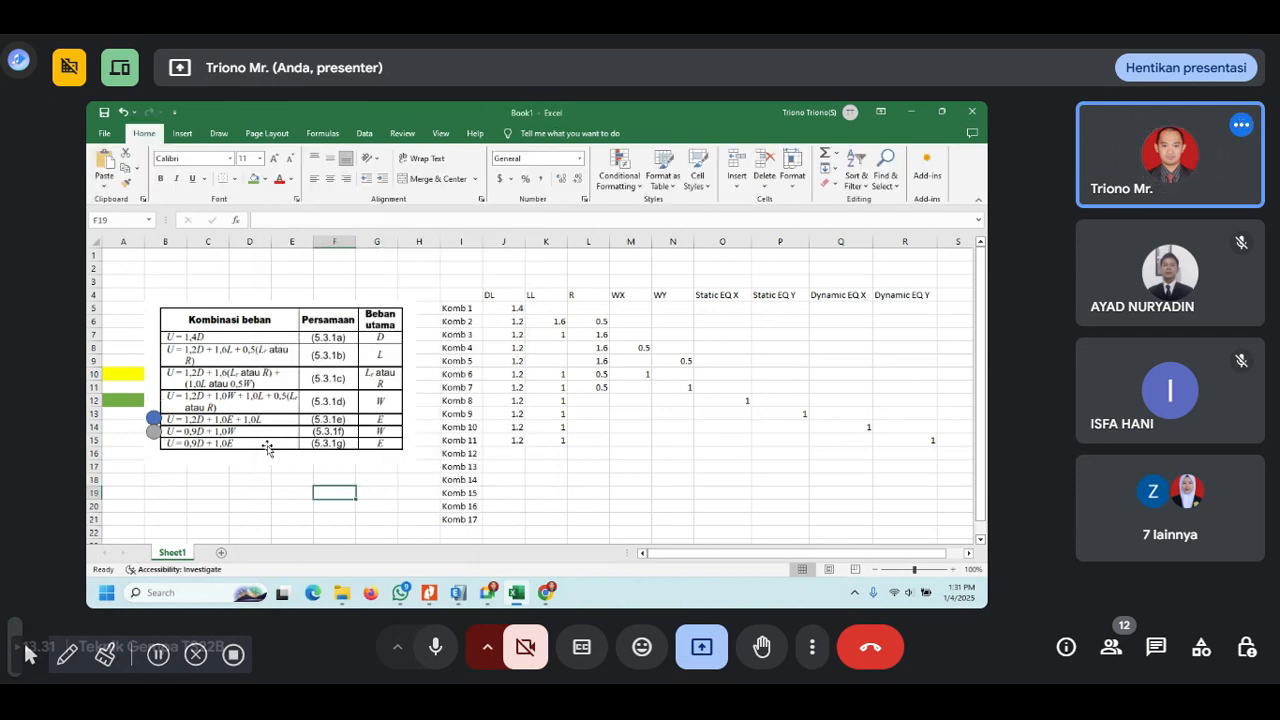
- Enter the Komb 12 factors: 0.9 for DL in J16 and 1 for WX in M16
{"action": "left_click", "coordinate": [502, 453]}
{"action": "type", "text": "0"}
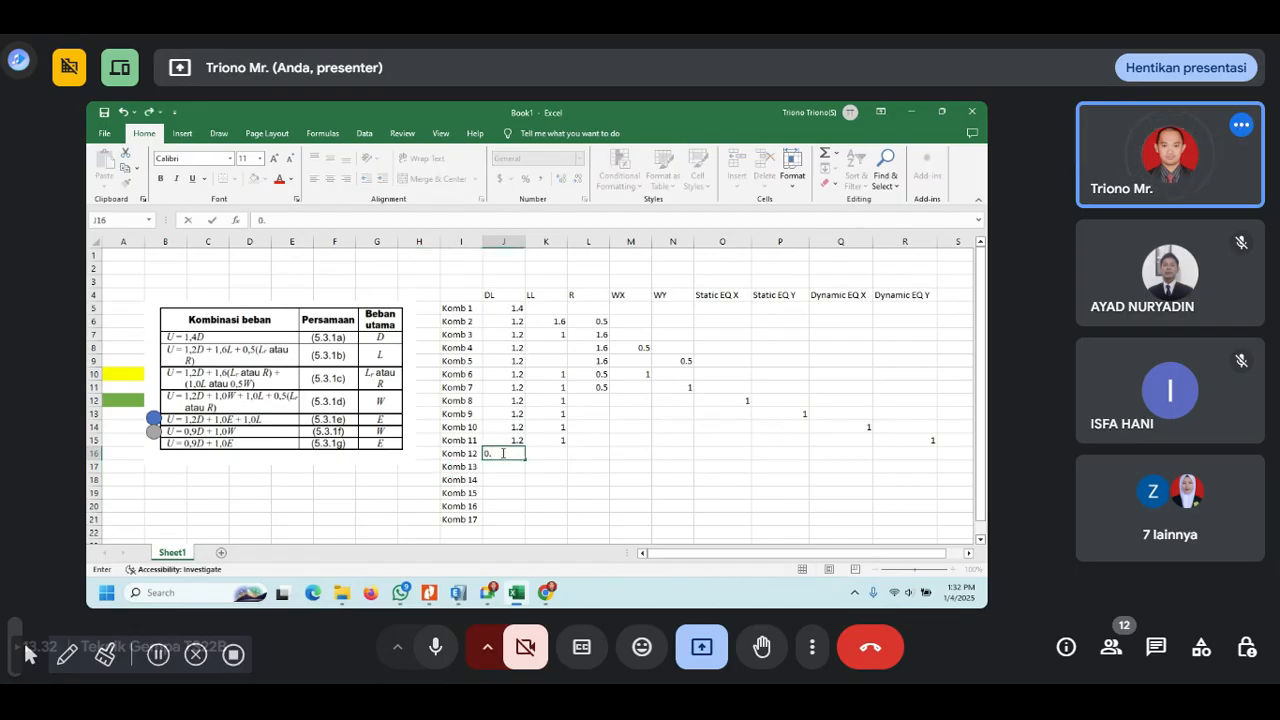
{"action": "type", "text": ".9"}
{"action": "key", "text": "Return"}
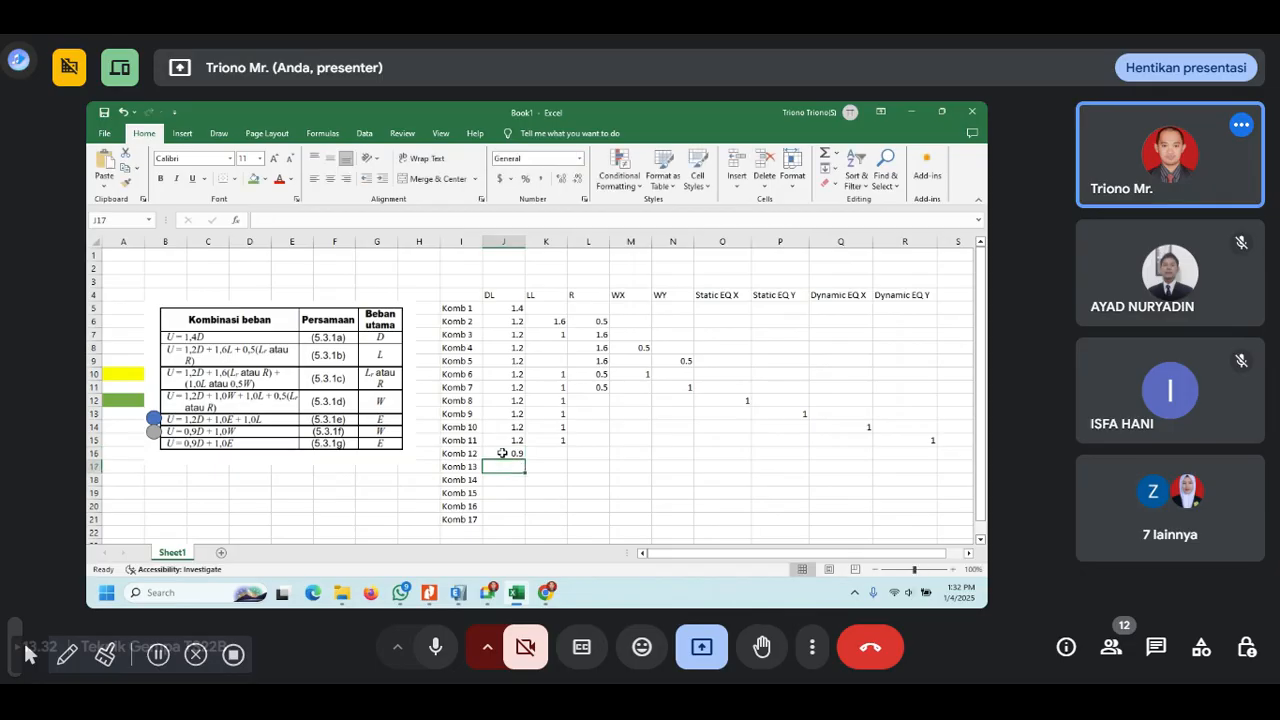
{"action": "left_click", "coordinate": [507, 451]}
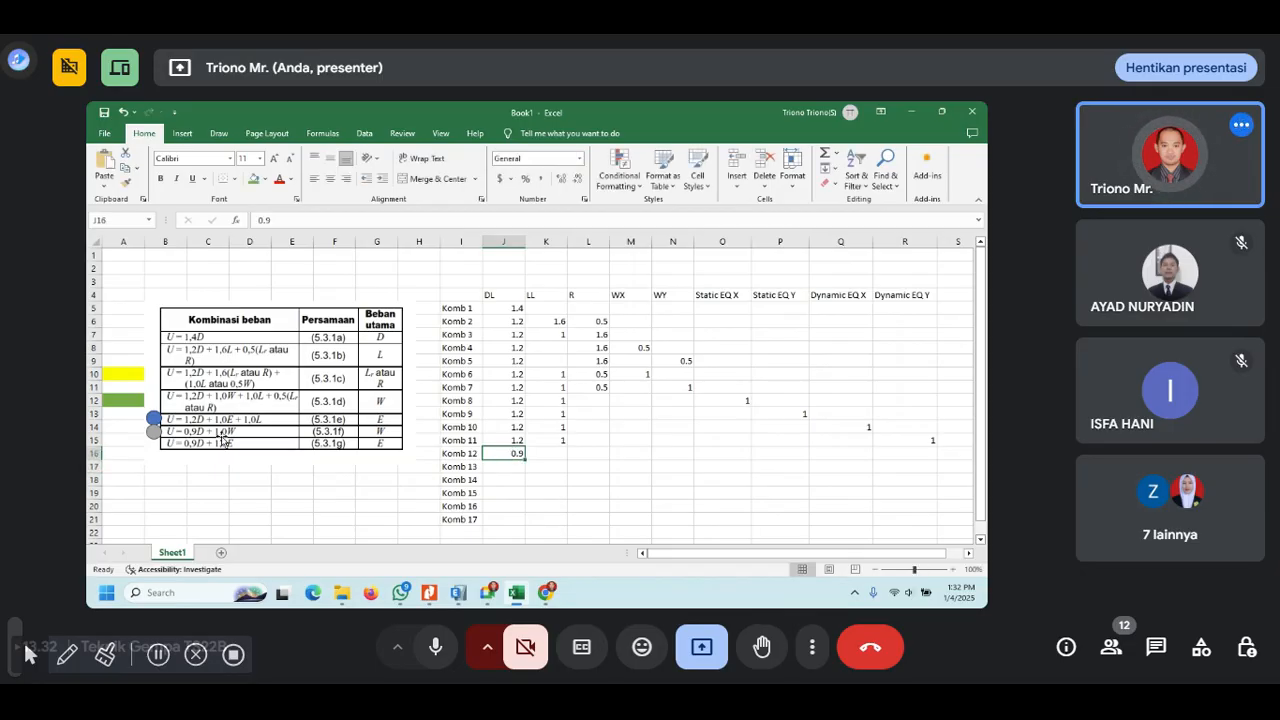
{"action": "left_click", "coordinate": [613, 454]}
{"action": "type", "text": "1"}
{"action": "left_click", "coordinate": [614, 480]}
- Copy the Komb 12 factors in J16:M16 into the Komb 13 row, starting at J17
{"action": "left_click_drag", "start_coordinate": [513, 455], "coordinate": [620, 453]}
{"action": "key", "text": "ctrl+c"}
{"action": "left_click", "coordinate": [508, 466]}
{"action": "key", "text": "ctrl+v"}
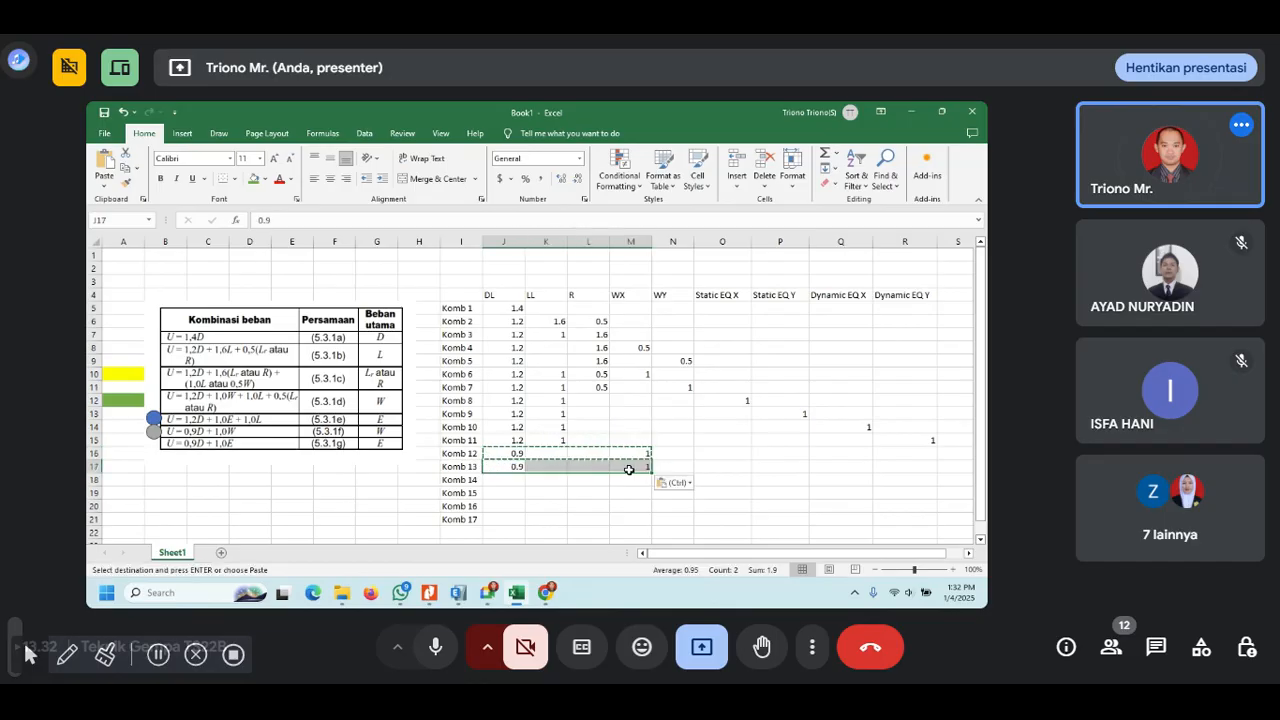
- Clear the Komb 13 WX factor in M17 and enter 1 as its WY factor in N17
{"action": "left_click", "coordinate": [630, 467]}
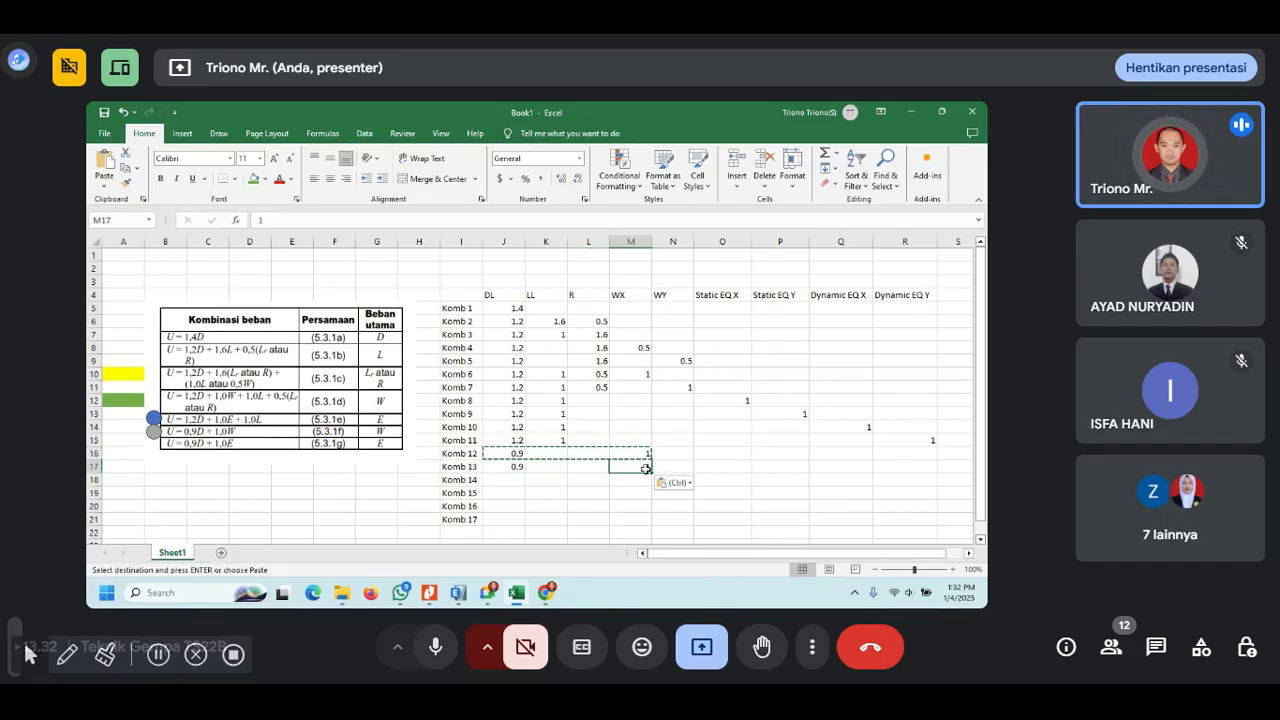
{"action": "key", "text": "Delete"}
{"action": "left_click", "coordinate": [659, 467]}
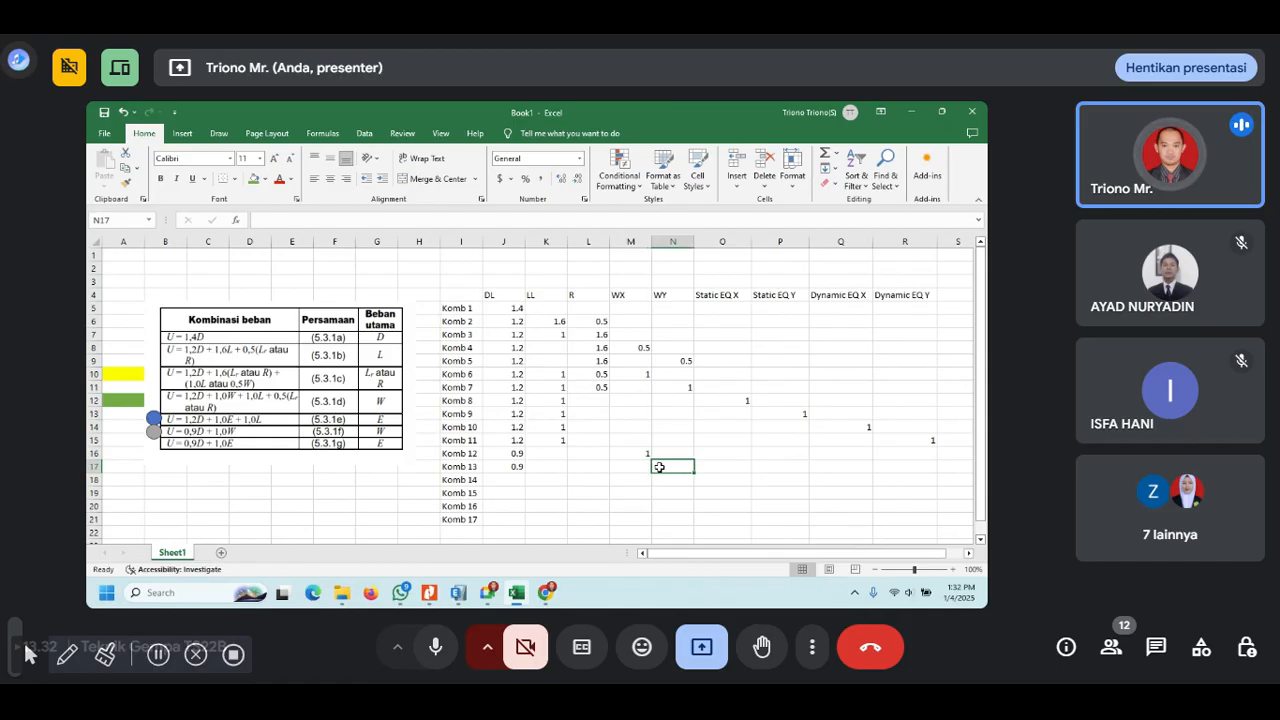
{"action": "type", "text": "1"}
{"action": "key", "text": "Return"}
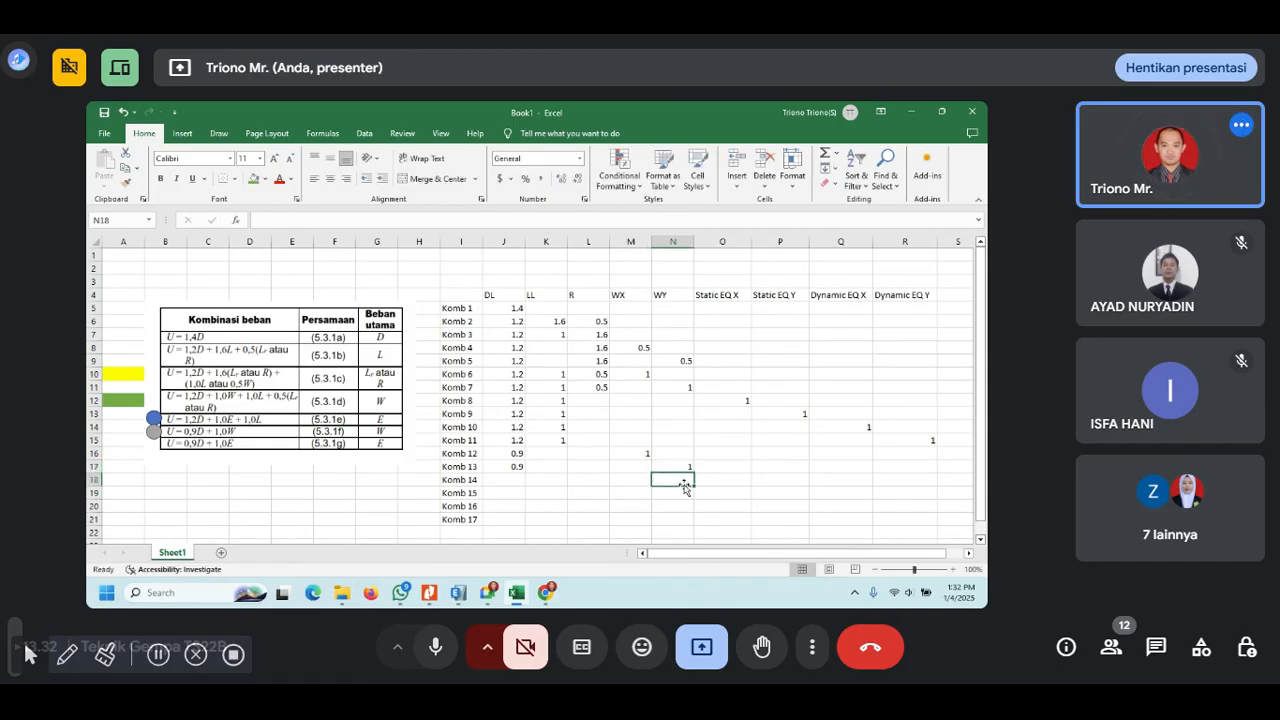
- Duplicate the gray circle marker, place the copy beside the 0,9D + 1,0E equation, and give it the light gold theme style
{"action": "left_click", "coordinate": [153, 420]}
{"action": "key", "text": "ctrl+c"}
{"action": "key", "text": "ctrl+v"}
{"action": "left_click_drag", "start_coordinate": [168, 446], "coordinate": [157, 448]}
{"action": "left_click", "coordinate": [545, 136]}
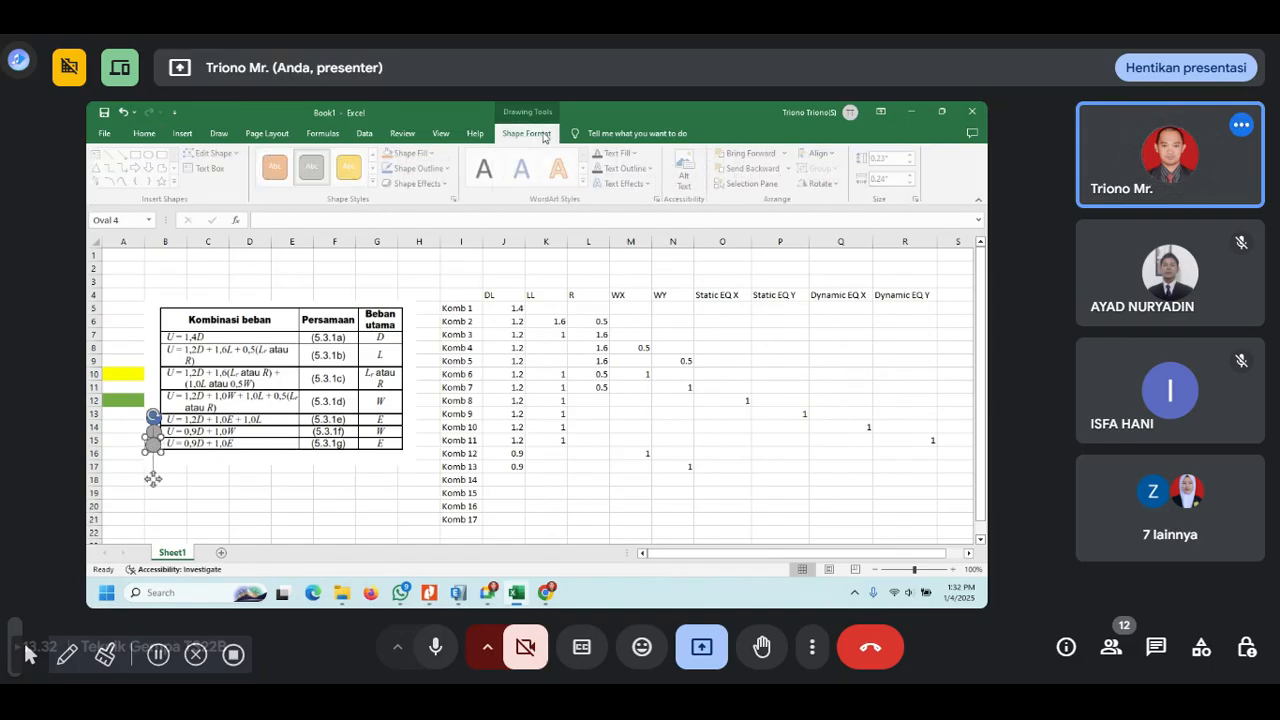
{"action": "left_click", "coordinate": [378, 187]}
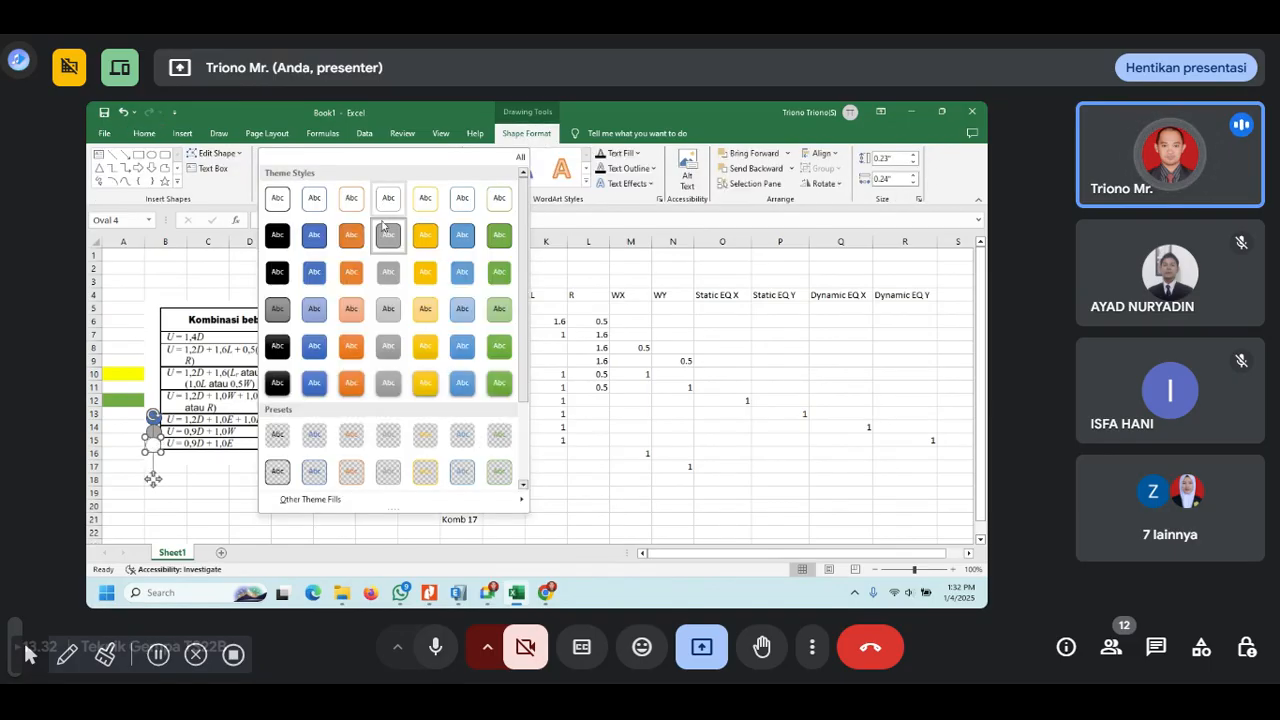
{"action": "left_click", "coordinate": [424, 308]}
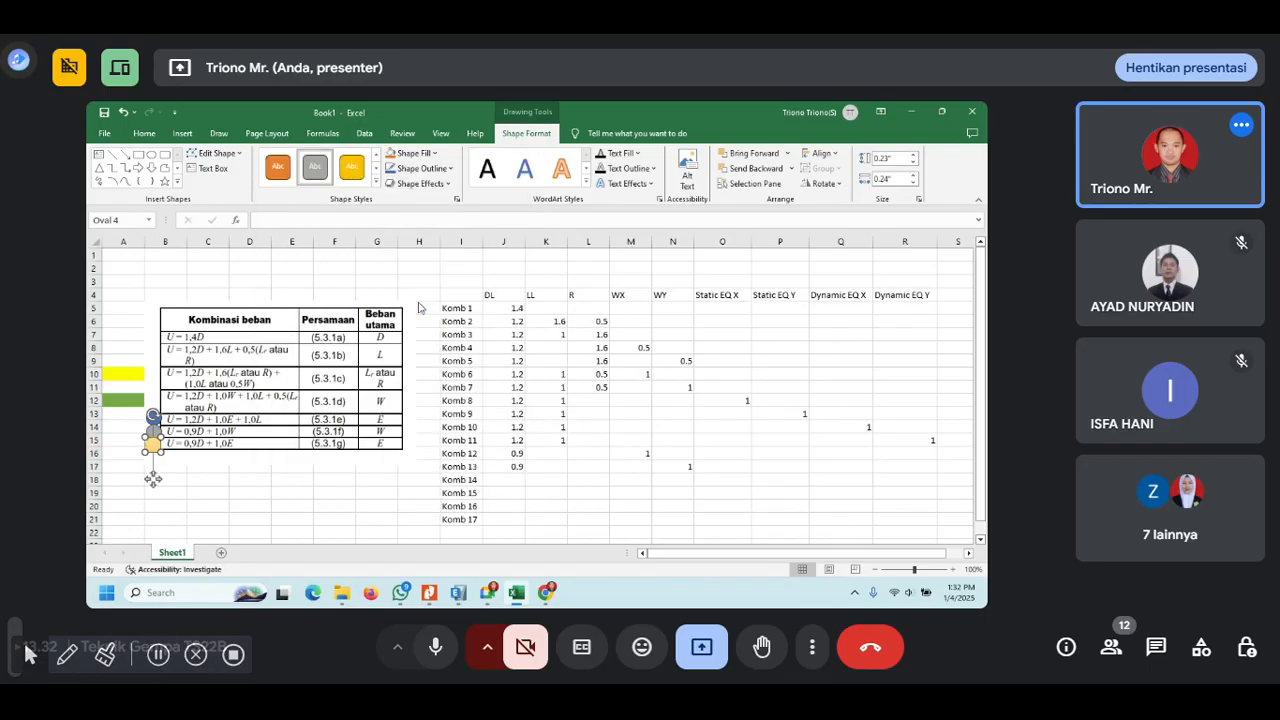
{"action": "left_click", "coordinate": [700, 493]}
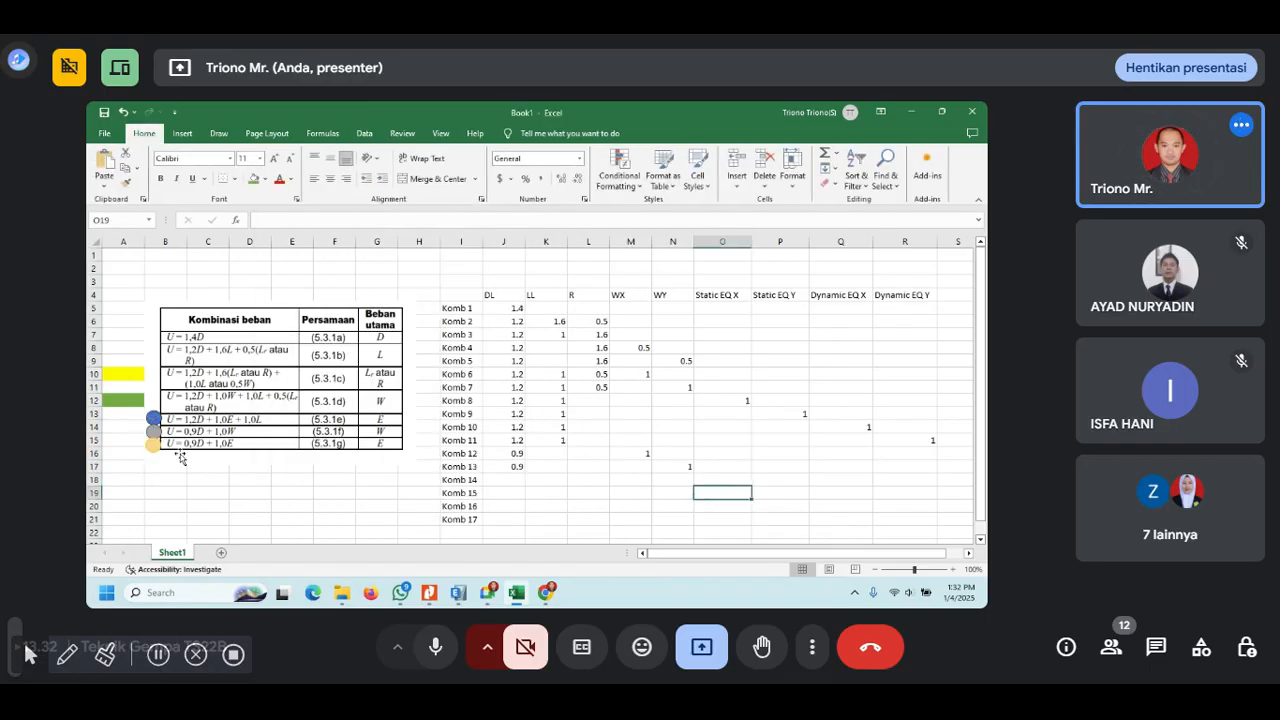
- Enter the Komb 14 factors: 0.9 for DL in J18 and 1 for Static EQ X in O18
{"action": "left_click", "coordinate": [507, 479]}
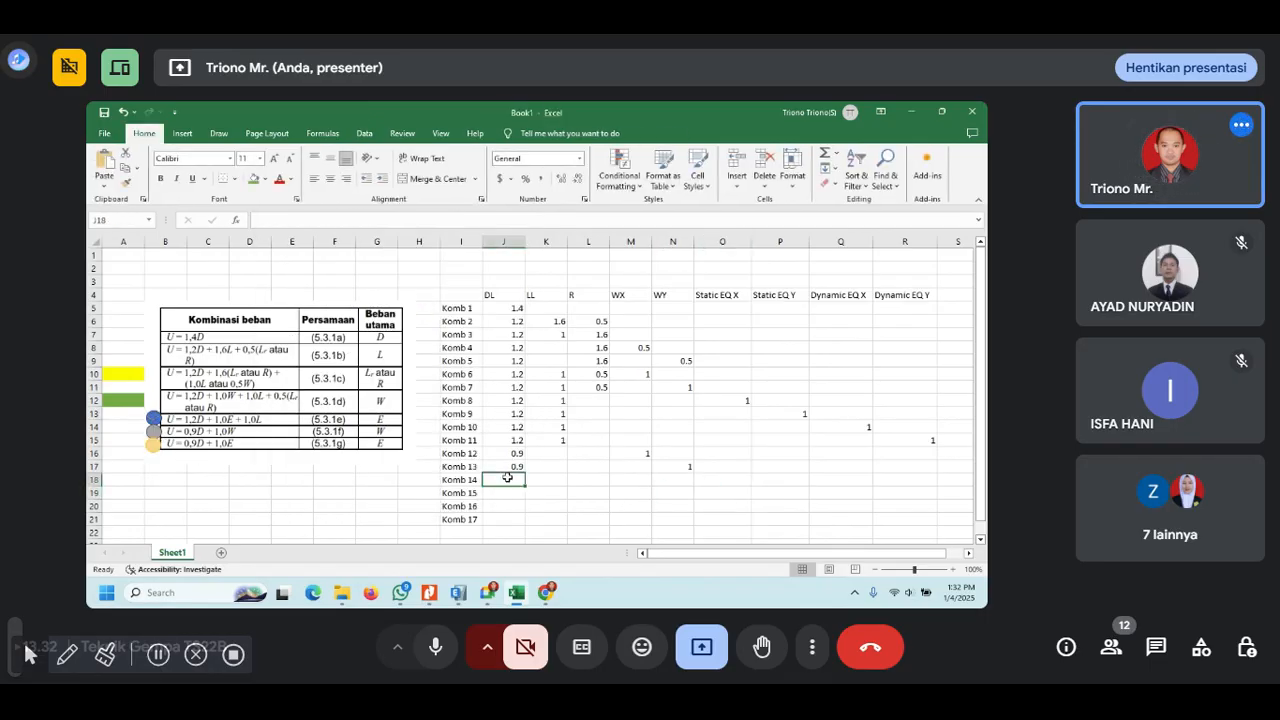
{"action": "type", "text": "0"}
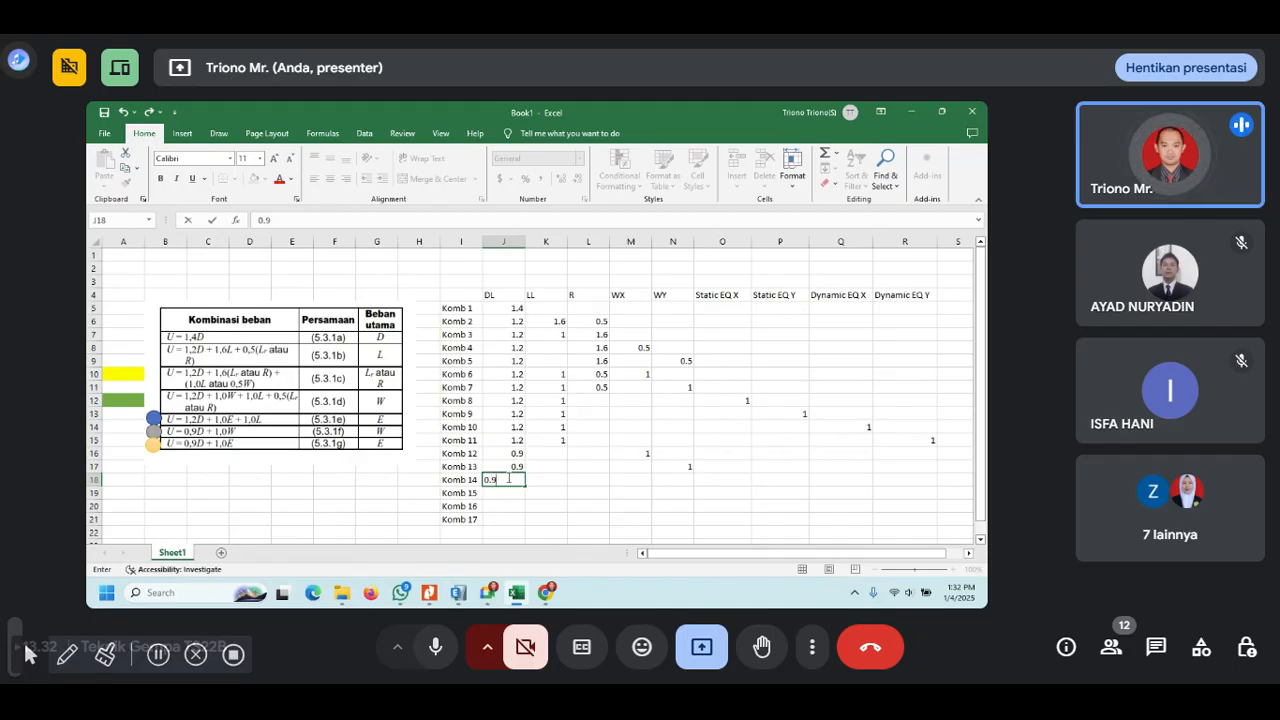
{"action": "type", "text": ".9"}
{"action": "key", "text": "Tab"}
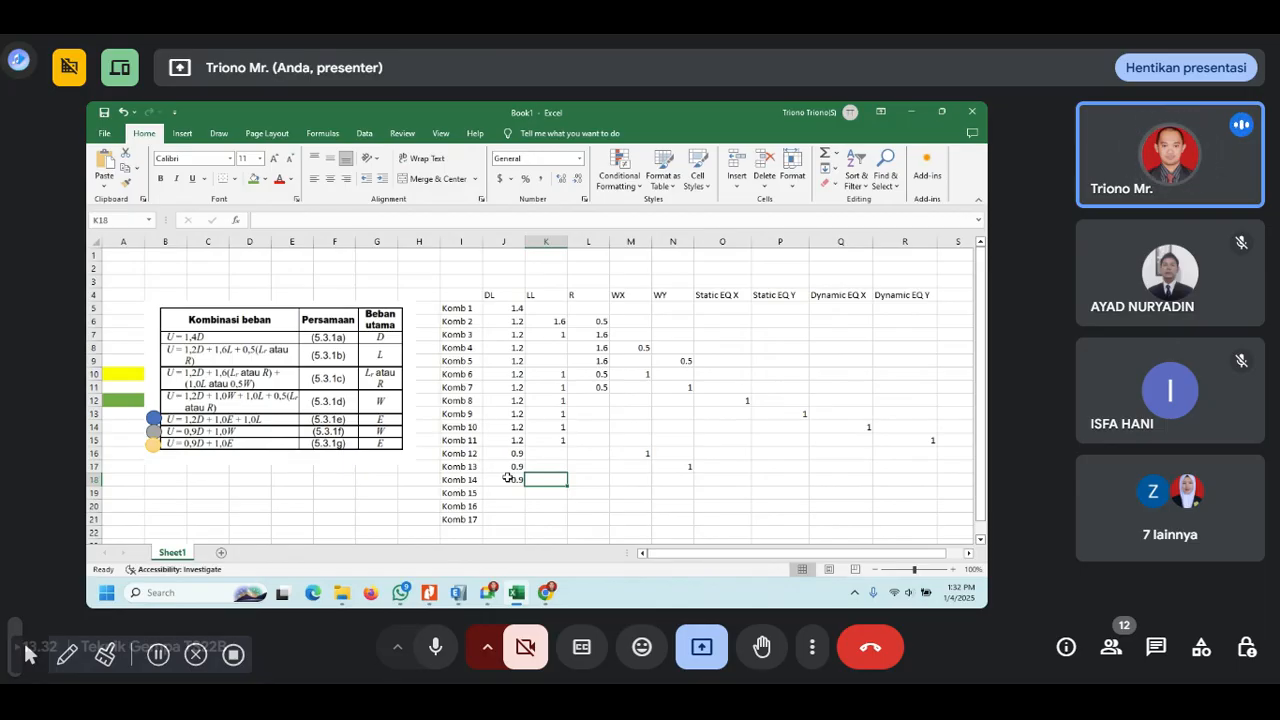
{"action": "key", "text": "Right"}
{"action": "key", "text": "Right"}
{"action": "key", "text": "Right"}
{"action": "key", "text": "Right"}
{"action": "type", "text": "1"}
{"action": "key", "text": "Return"}
{"action": "left_click_drag", "start_coordinate": [518, 480], "coordinate": [729, 481]}
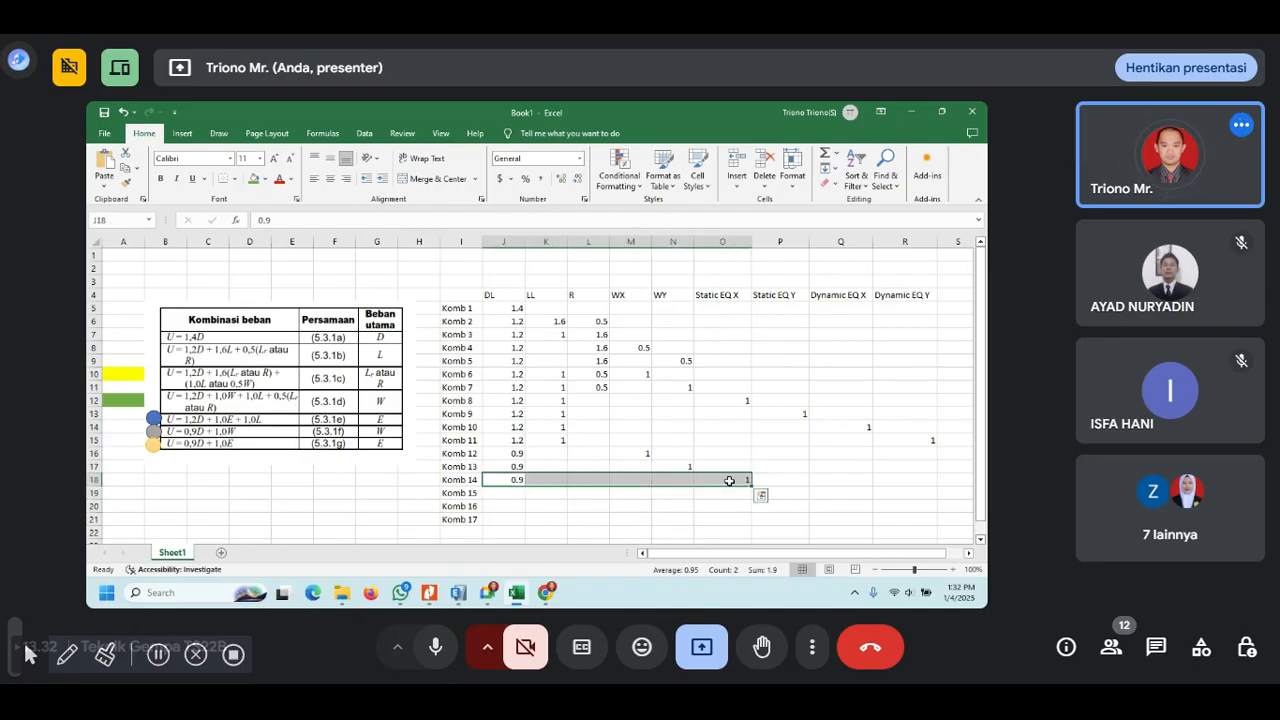
{"action": "key", "text": "ctrl+v"}
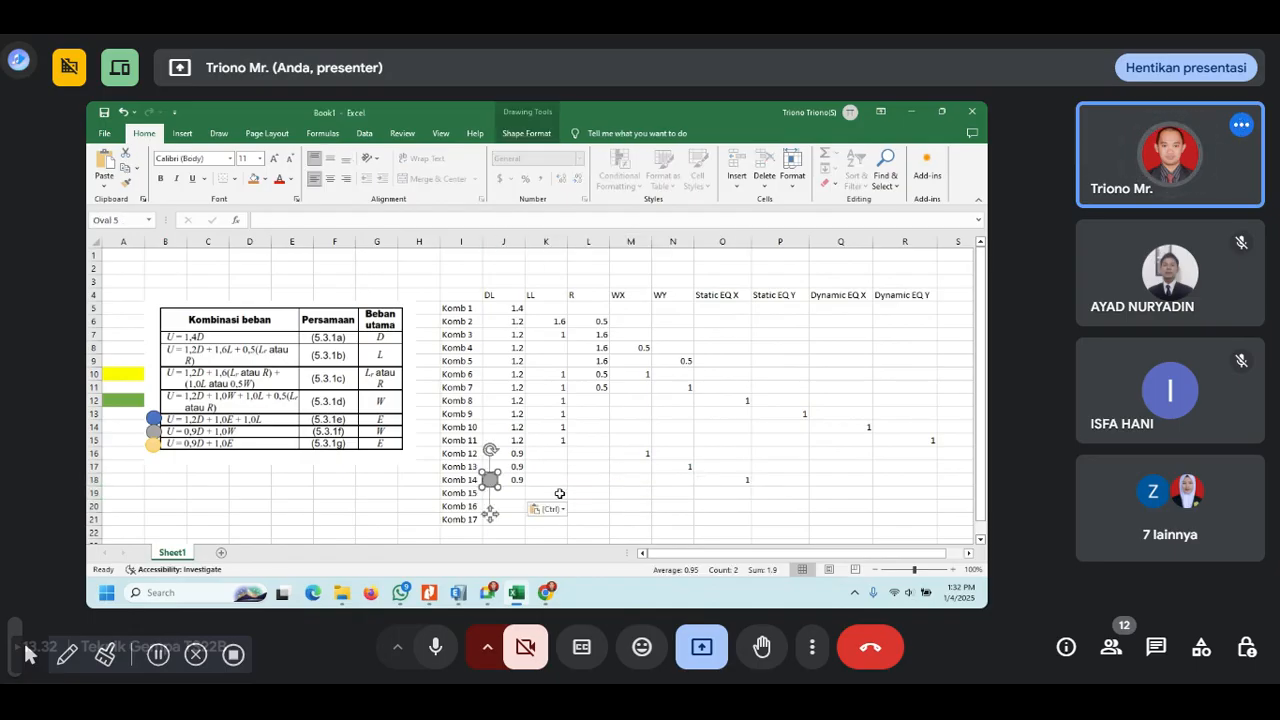
{"action": "key", "text": "ctrl+z"}
- Copy the Komb 14 factors in J18:O18 into the Komb 15 row, starting at J19
{"action": "left_click_drag", "start_coordinate": [560, 484], "coordinate": [716, 481]}
{"action": "left_click", "coordinate": [503, 480]}
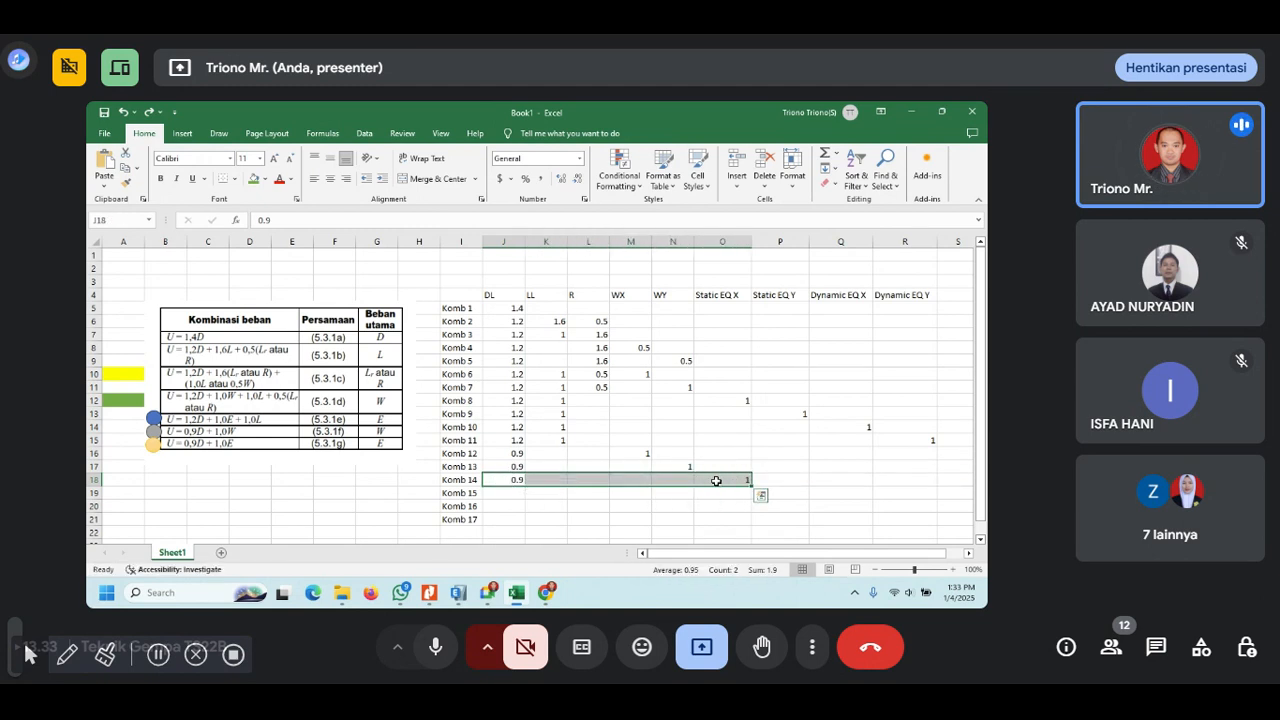
{"action": "key", "text": "ctrl+c"}
{"action": "left_click", "coordinate": [509, 492]}
{"action": "key", "text": "ctrl+v"}
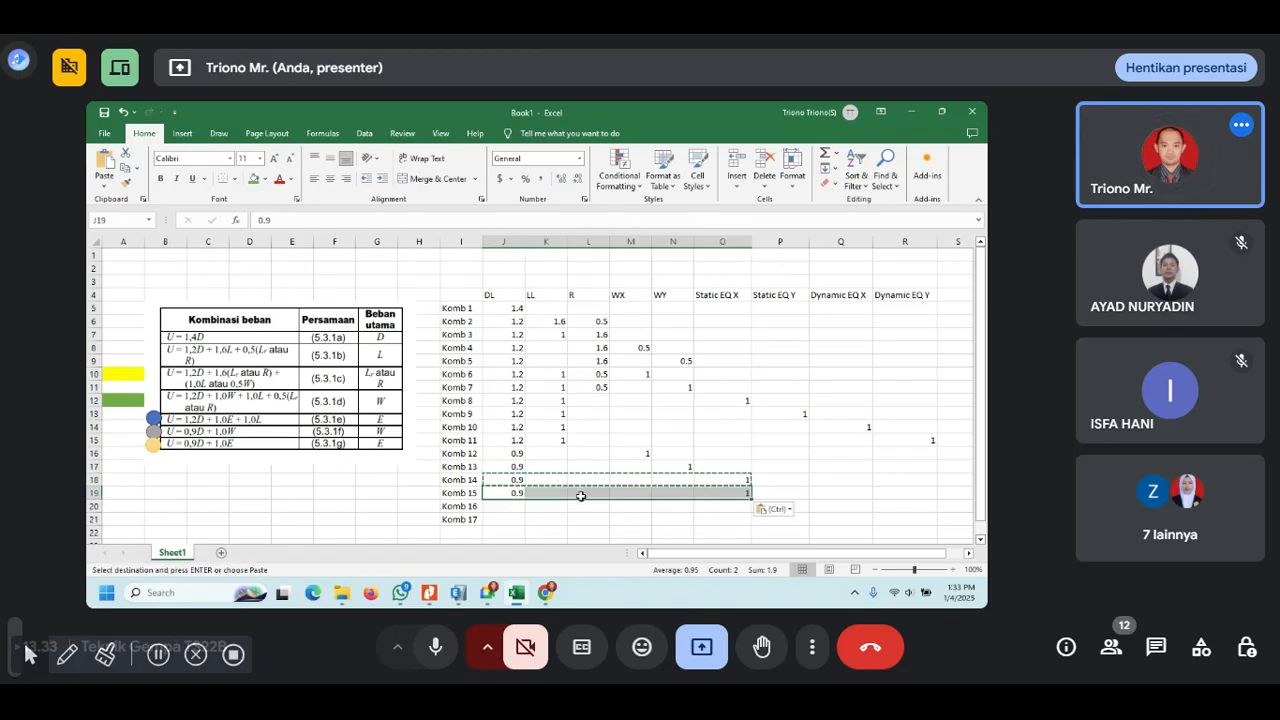
- Clear the Komb 15 Static EQ X factor in O19 and enter 1 as its Static EQ Y factor in P19
{"action": "left_click", "coordinate": [714, 492]}
{"action": "key", "text": "Delete"}
{"action": "left_click", "coordinate": [768, 494]}
{"action": "type", "text": "1"}
{"action": "key", "text": "Return"}
{"action": "key", "text": "Return"}
- Copy the Komb 15 factors in J19:P19 into the Komb 16 row, starting at J20
{"action": "left_click_drag", "start_coordinate": [517, 493], "coordinate": [791, 496]}
{"action": "key", "text": "ctrl+c"}
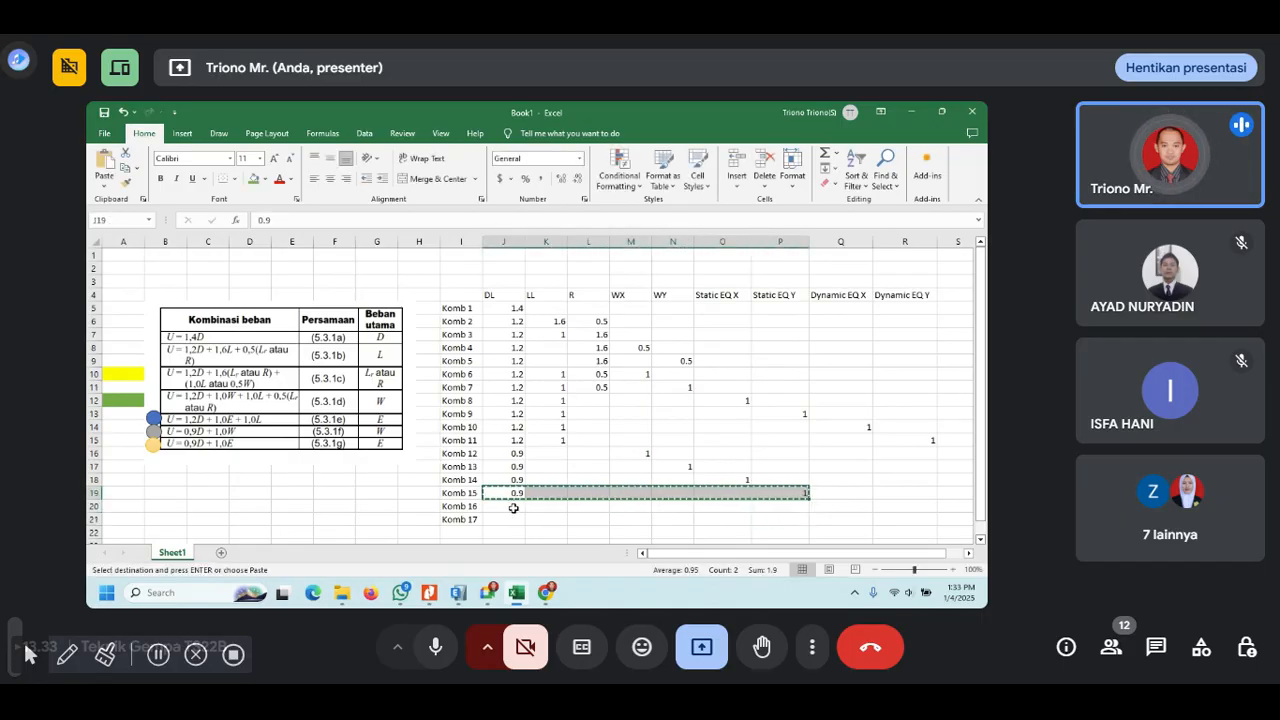
{"action": "left_click", "coordinate": [513, 508]}
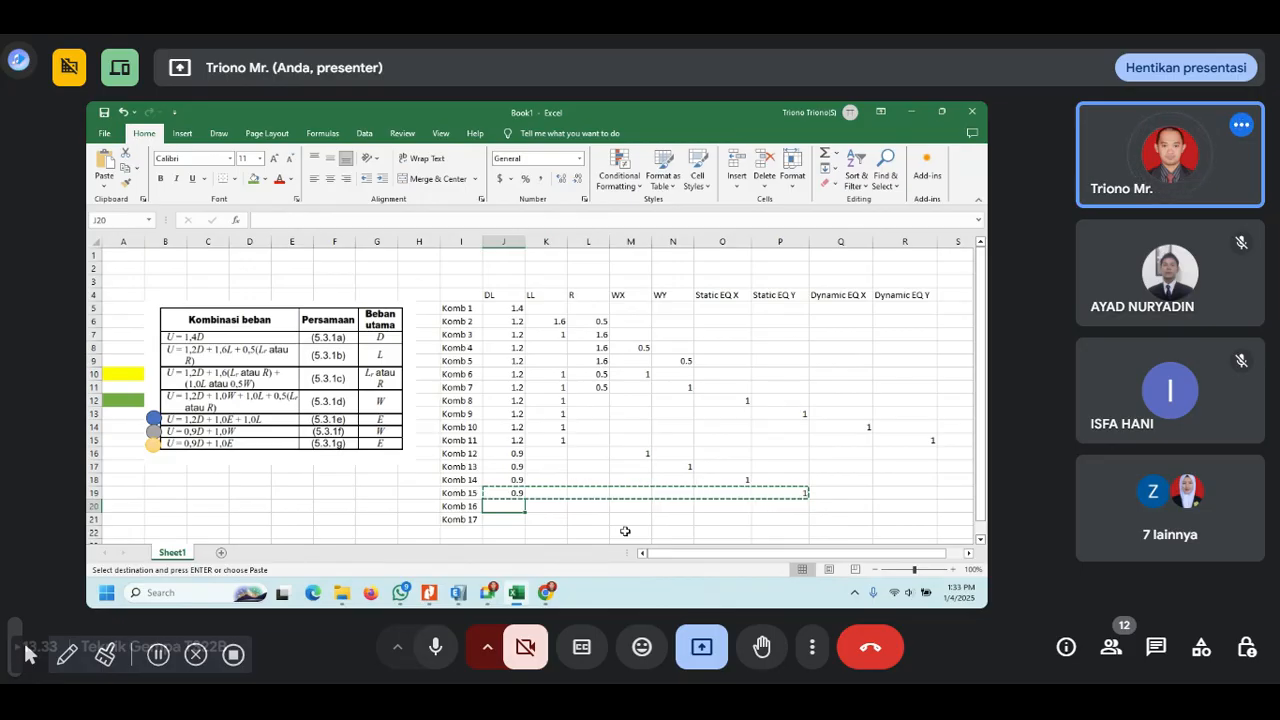
{"action": "key", "text": "ctrl+c"}
{"action": "left_click_drag", "start_coordinate": [505, 493], "coordinate": [800, 493]}
{"action": "key", "text": "ctrl+c"}
{"action": "left_click", "coordinate": [501, 508]}
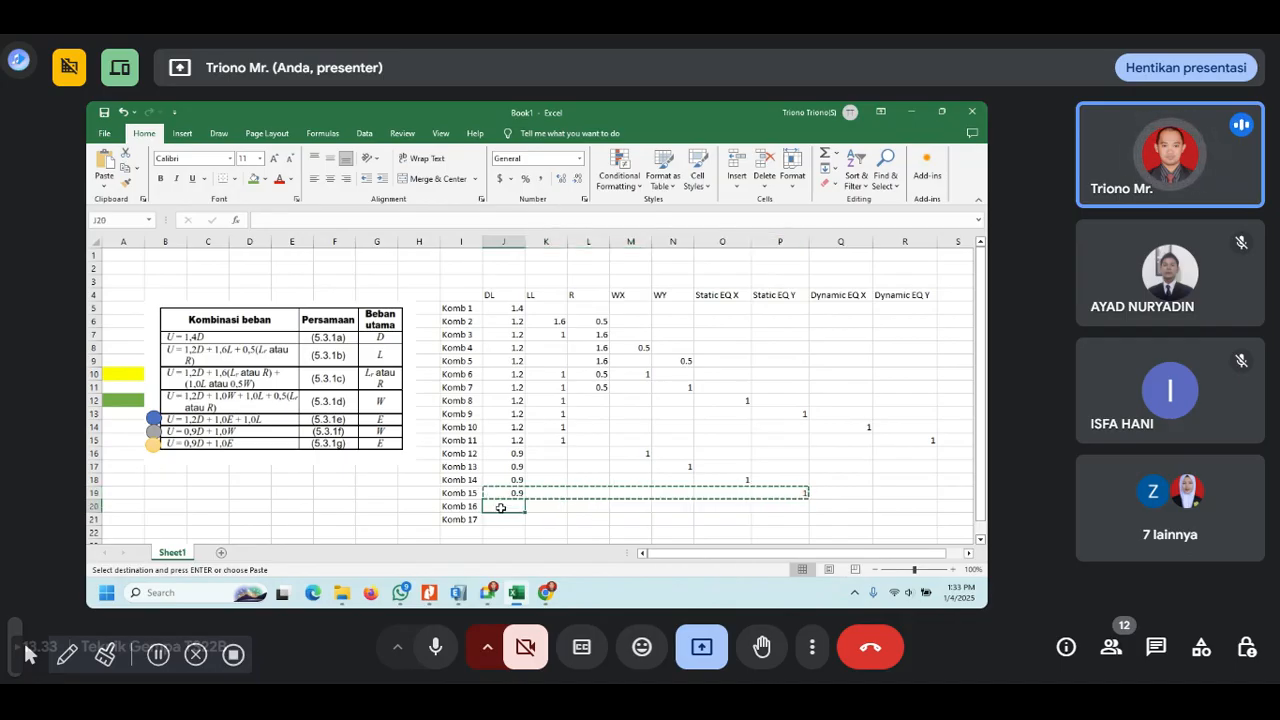
{"action": "key", "text": "ctrl+v"}
- Clear the Komb 16 Static EQ Y factor in P20 and enter 1 as its Dynamic EQ X factor in Q20
{"action": "left_click", "coordinate": [781, 506]}
{"action": "key", "text": "Delete"}
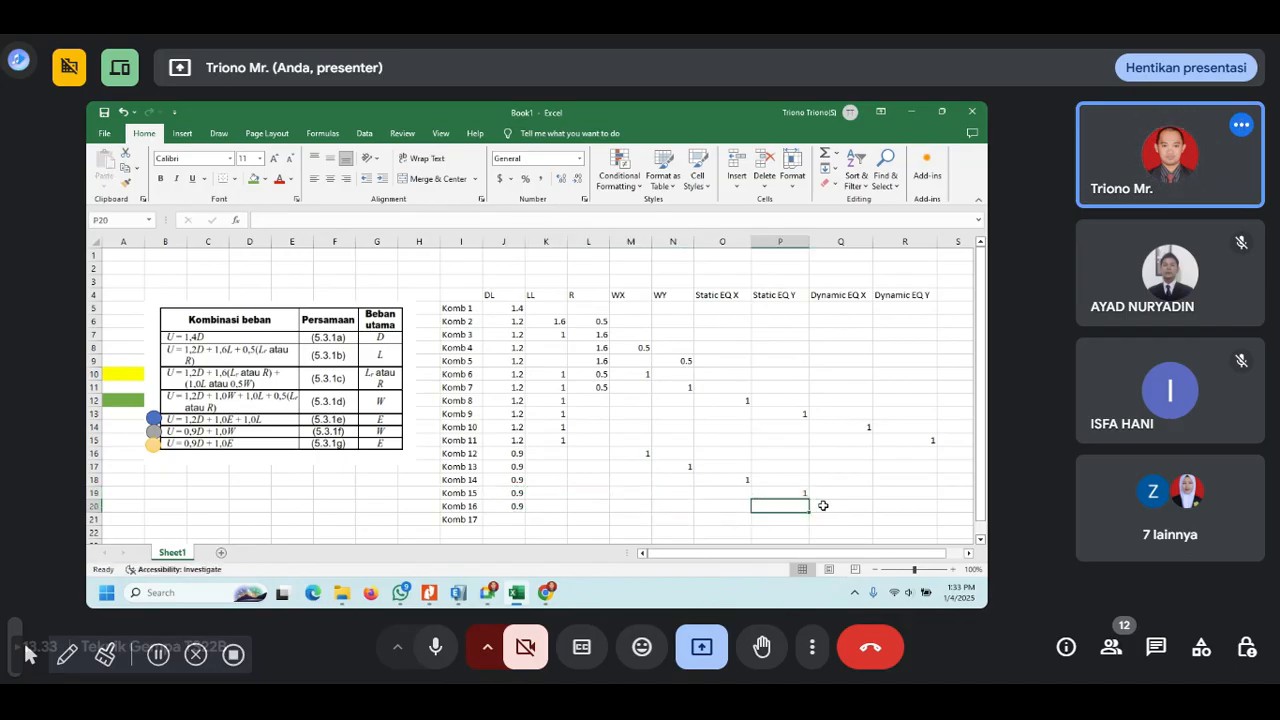
{"action": "left_click", "coordinate": [823, 506]}
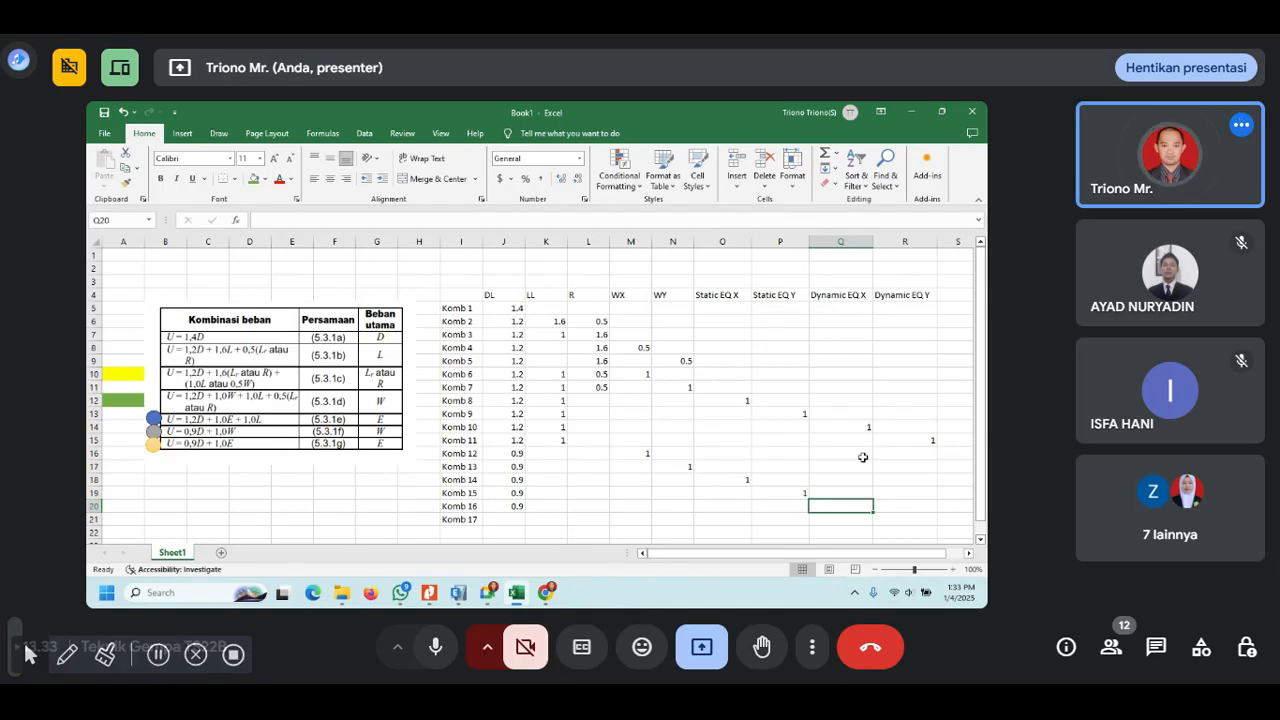
{"action": "type", "text": "1"}
{"action": "key", "text": "Return"}
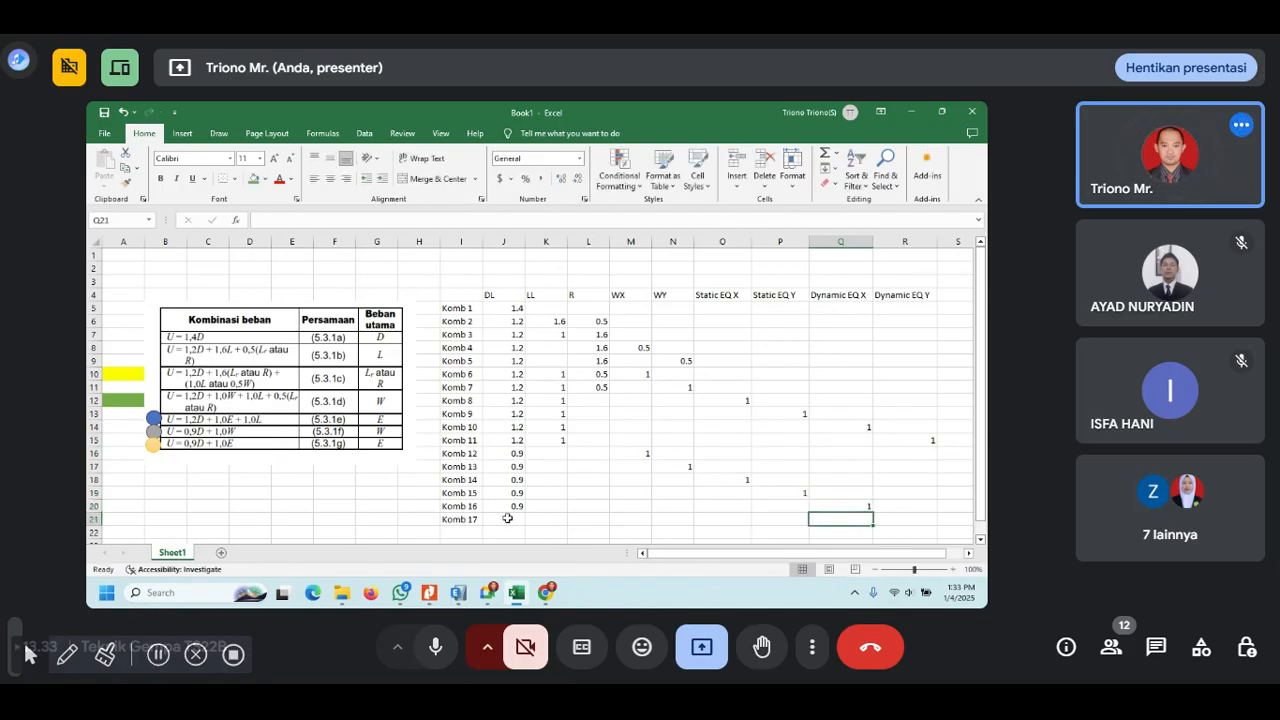
- Copy the Komb 16 factors in J20:Q20 into the Komb 17 row, starting at J21
{"action": "left_click", "coordinate": [507, 508]}
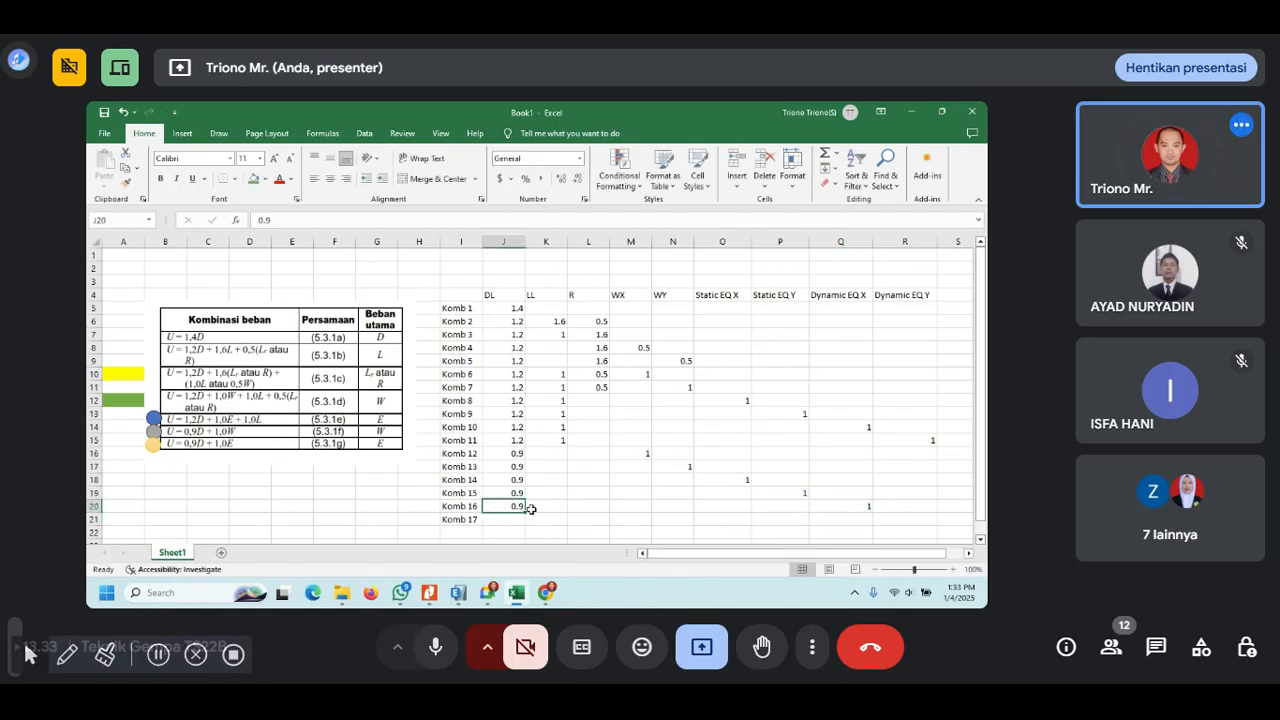
{"action": "scroll", "coordinate": [879, 510], "scroll_direction": "down", "scroll_amount": 1}
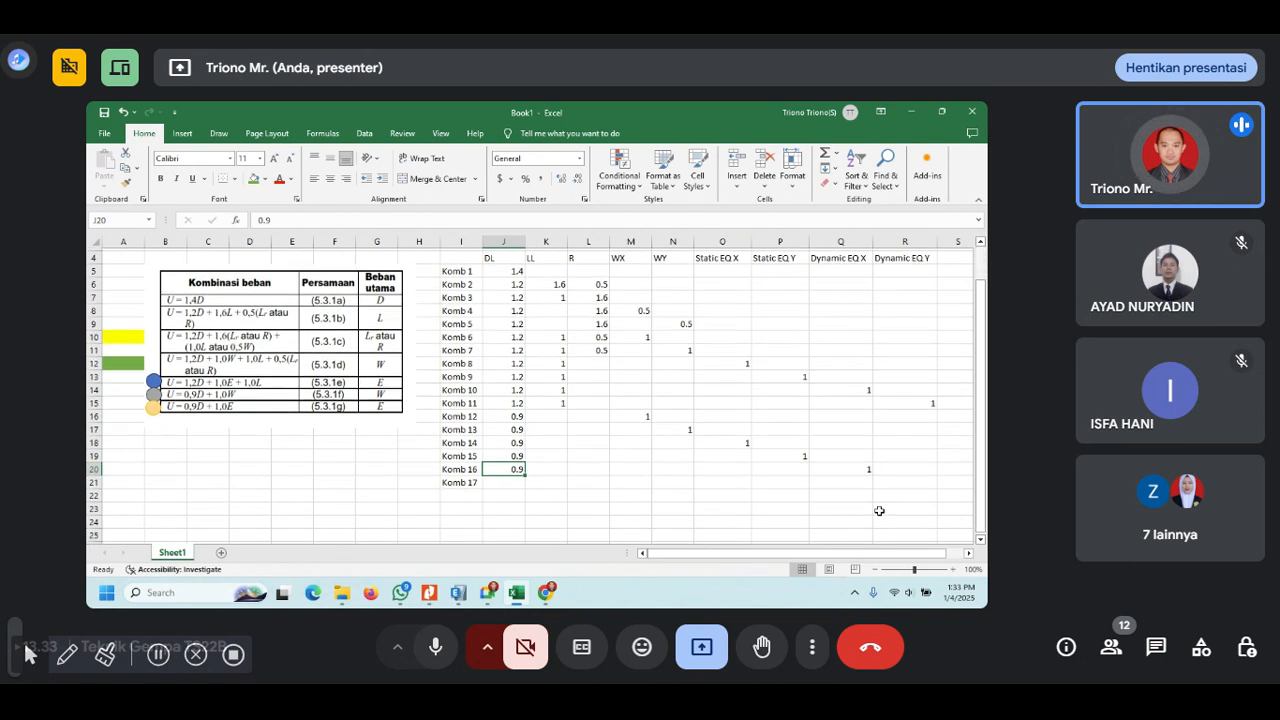
{"action": "left_click_drag", "start_coordinate": [507, 466], "coordinate": [830, 467]}
{"action": "key", "text": "ctrl+c"}
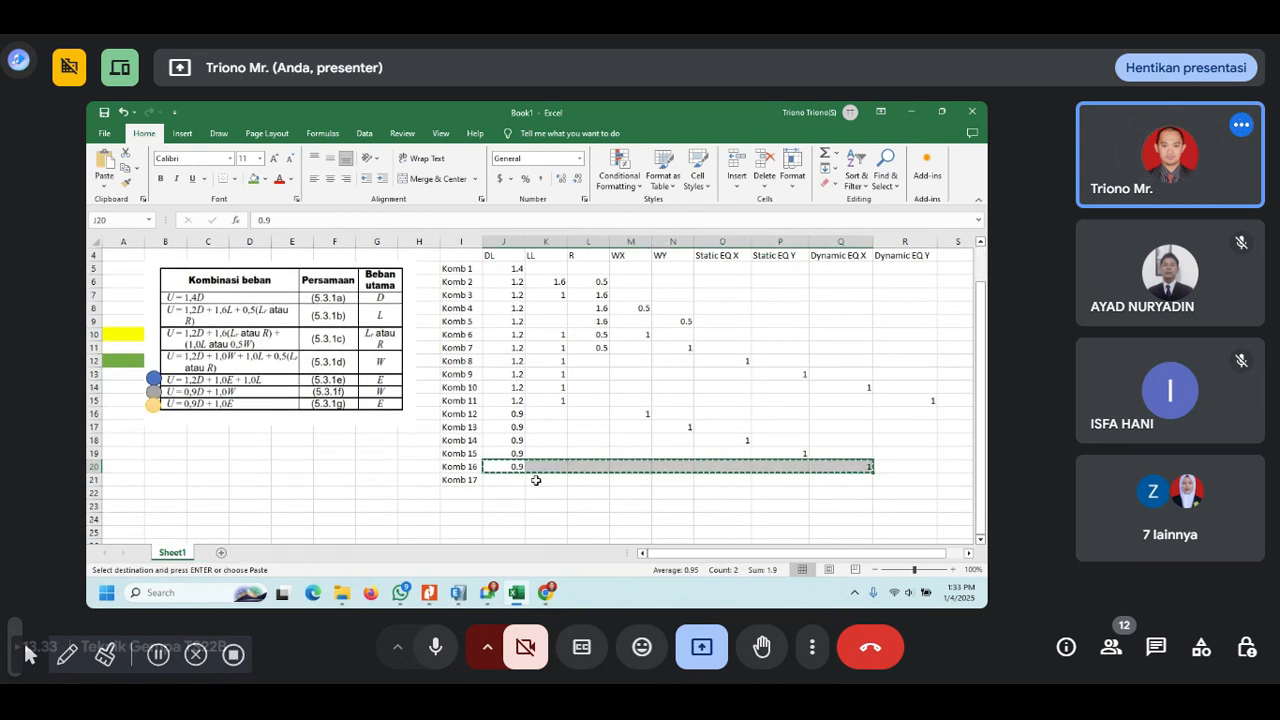
{"action": "left_click", "coordinate": [510, 480]}
{"action": "key", "text": "ctrl+v"}
{"action": "key", "text": "Escape"}
{"action": "left_click", "coordinate": [817, 492]}
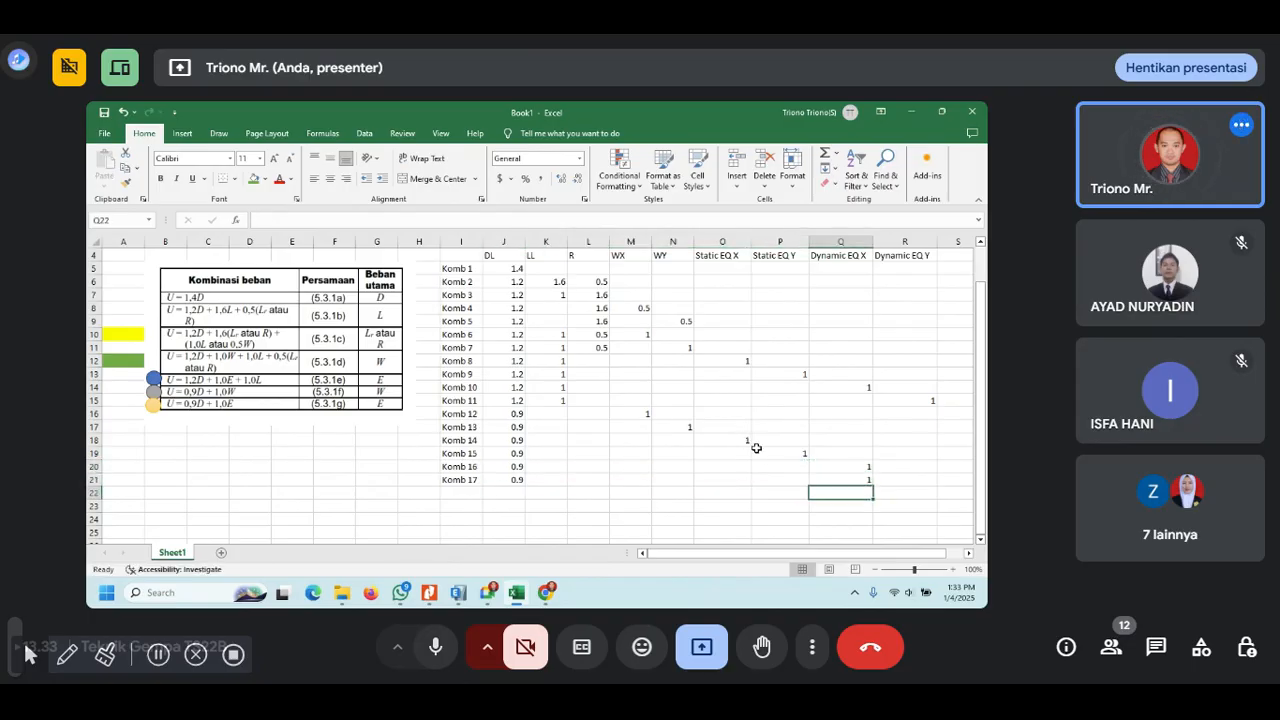
- Clear the Komb 17 Dynamic EQ X factor in Q21 and enter 1 as its Dynamic EQ Y factor in R21
{"action": "left_click", "coordinate": [852, 479]}
{"action": "key", "text": "Delete"}
{"action": "left_click", "coordinate": [882, 478]}
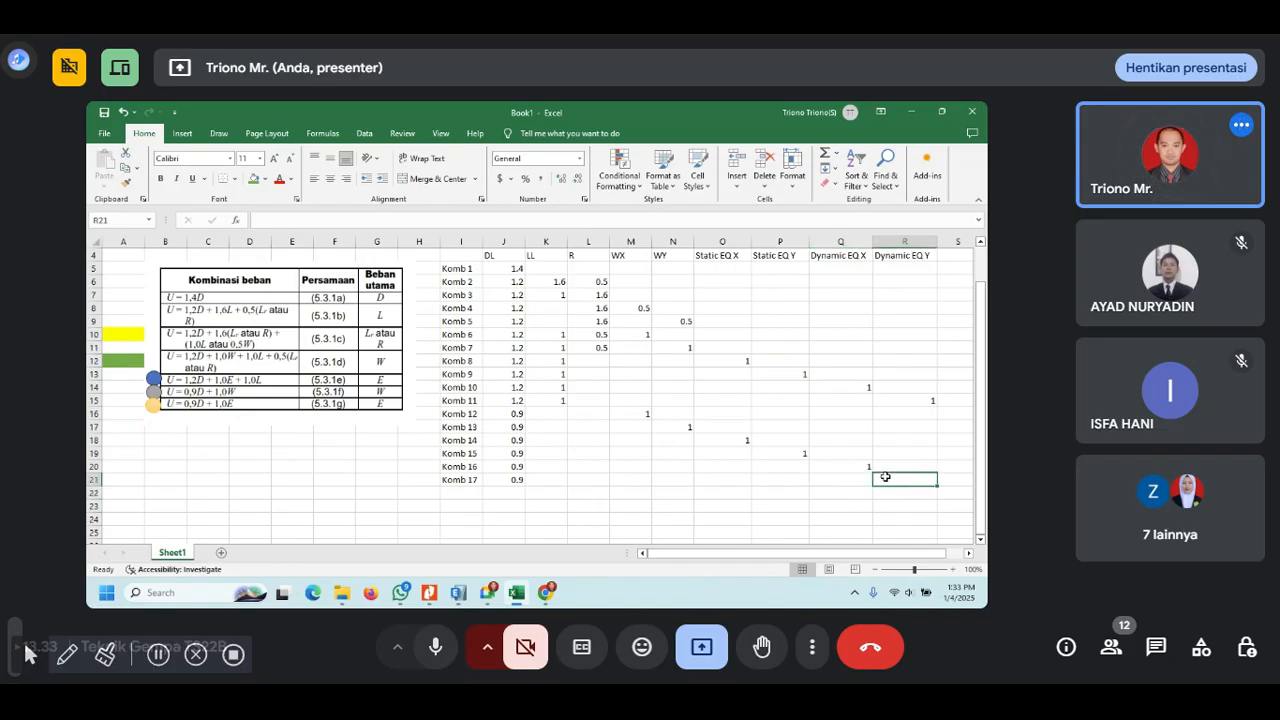
{"action": "type", "text": "1"}
{"action": "left_click", "coordinate": [897, 503]}
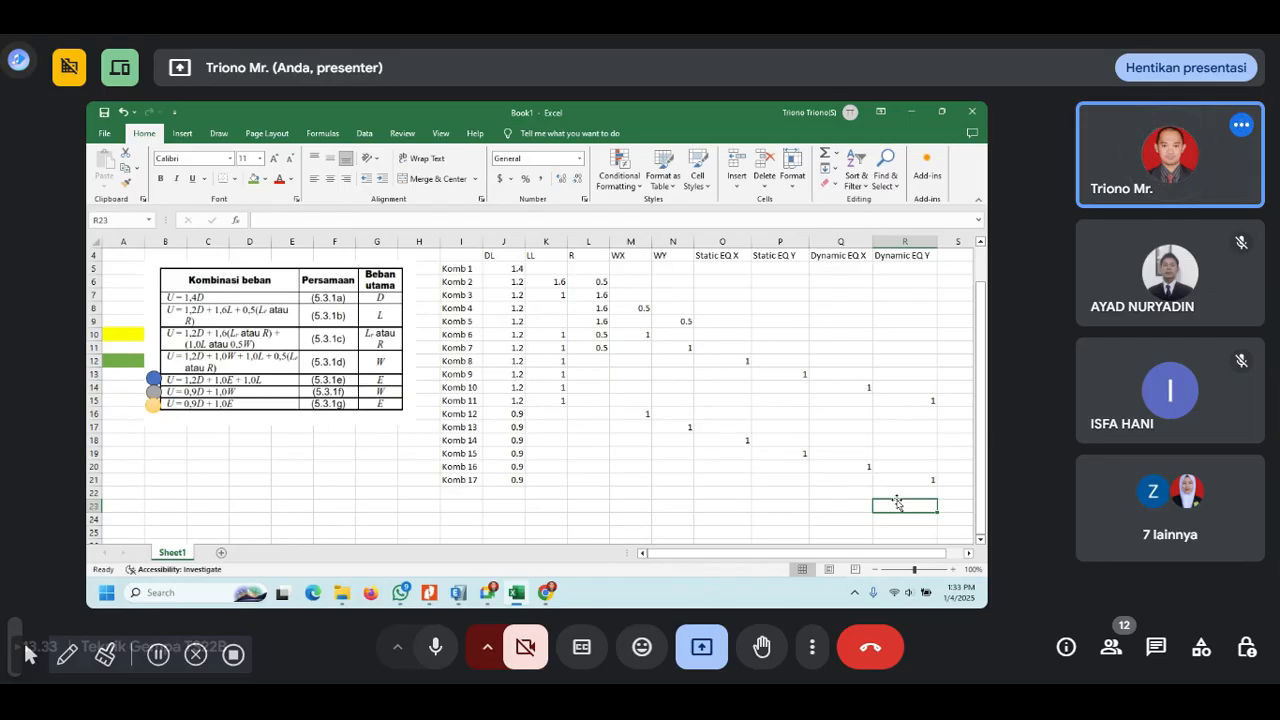
{"action": "scroll", "coordinate": [908, 420], "scroll_direction": "up", "scroll_amount": 1}
{"action": "scroll", "coordinate": [770, 391], "scroll_direction": "down", "scroll_amount": 1}
{"action": "left_click", "coordinate": [981, 242]}
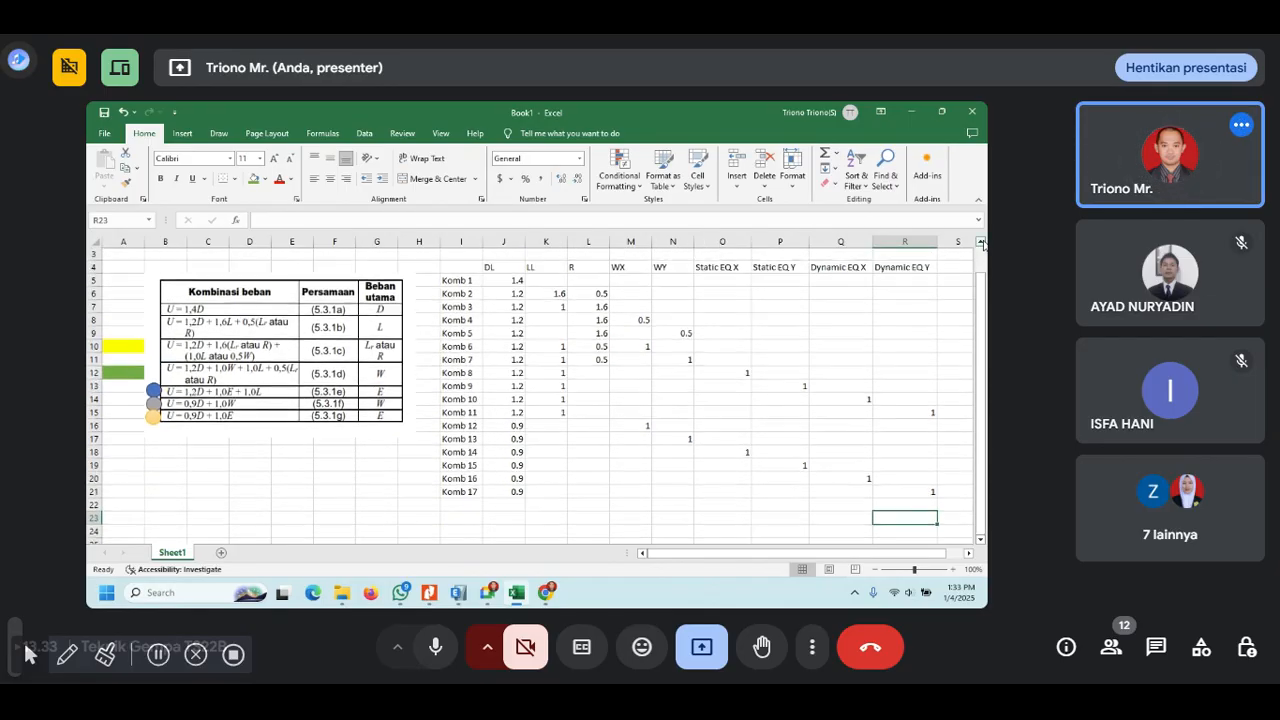
{"action": "left_click", "coordinate": [968, 553]}
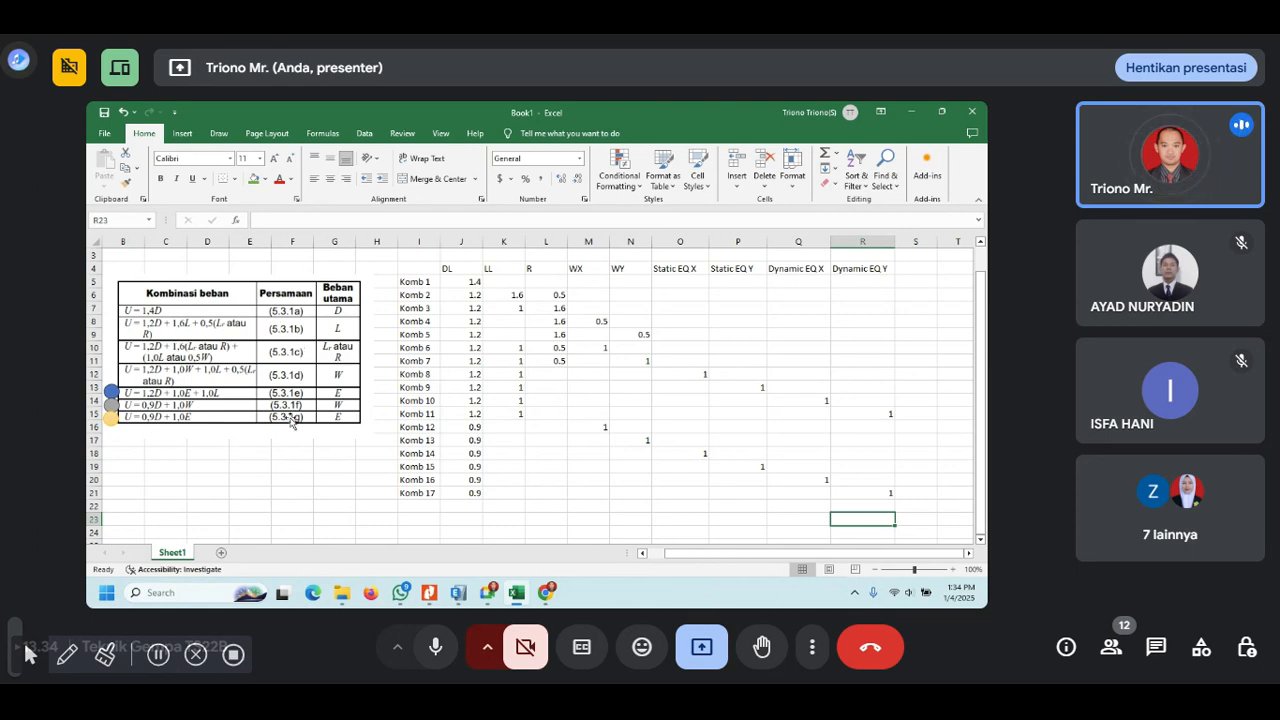
- Switch to Nitro Pro and look up section 7.3.4 Redundansi and its conditions for ρ equal to 1,0 in the SNI 1726-2019 document
{"action": "left_click", "coordinate": [429, 592]}
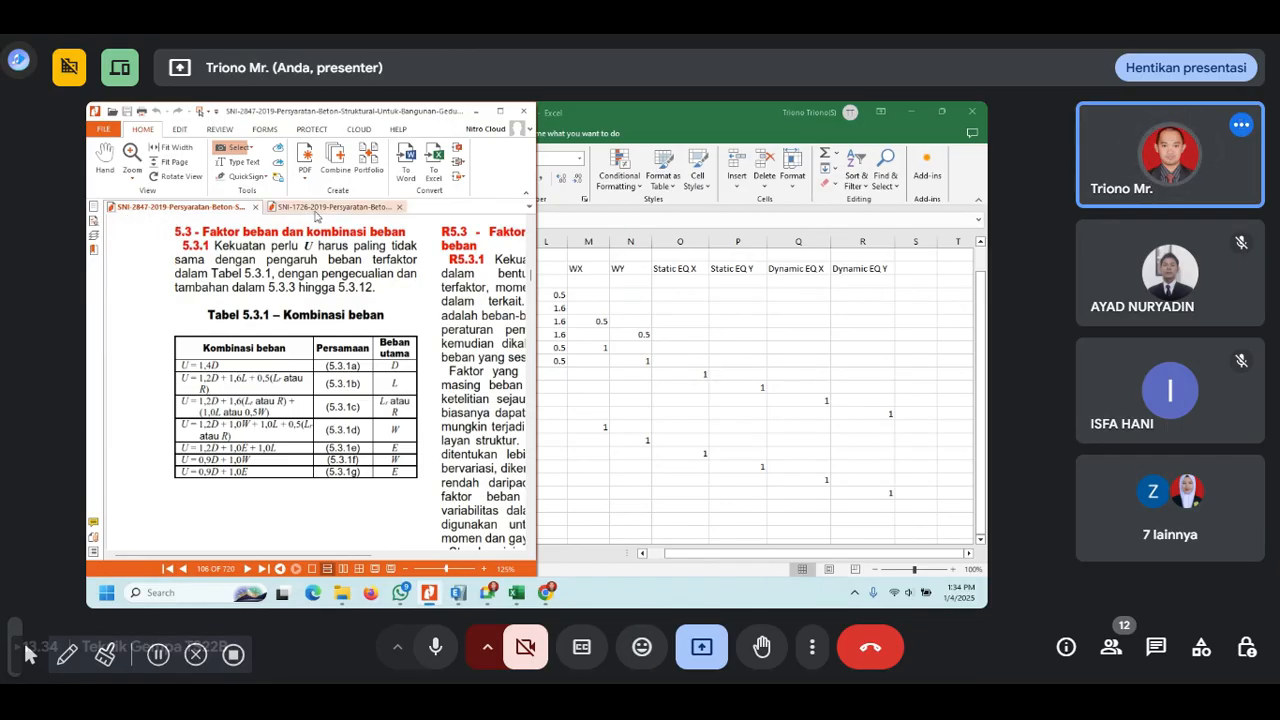
{"action": "left_click", "coordinate": [318, 207]}
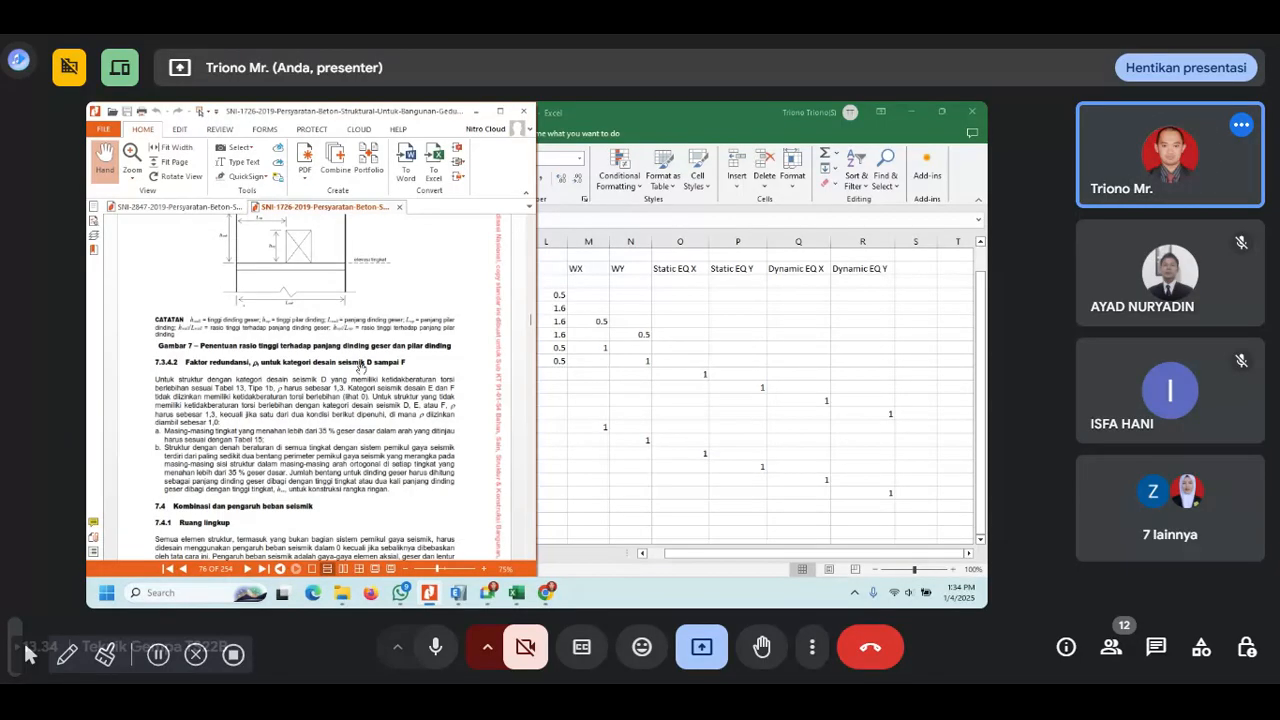
{"action": "scroll", "coordinate": [310, 390], "scroll_direction": "up", "scroll_amount": 2}
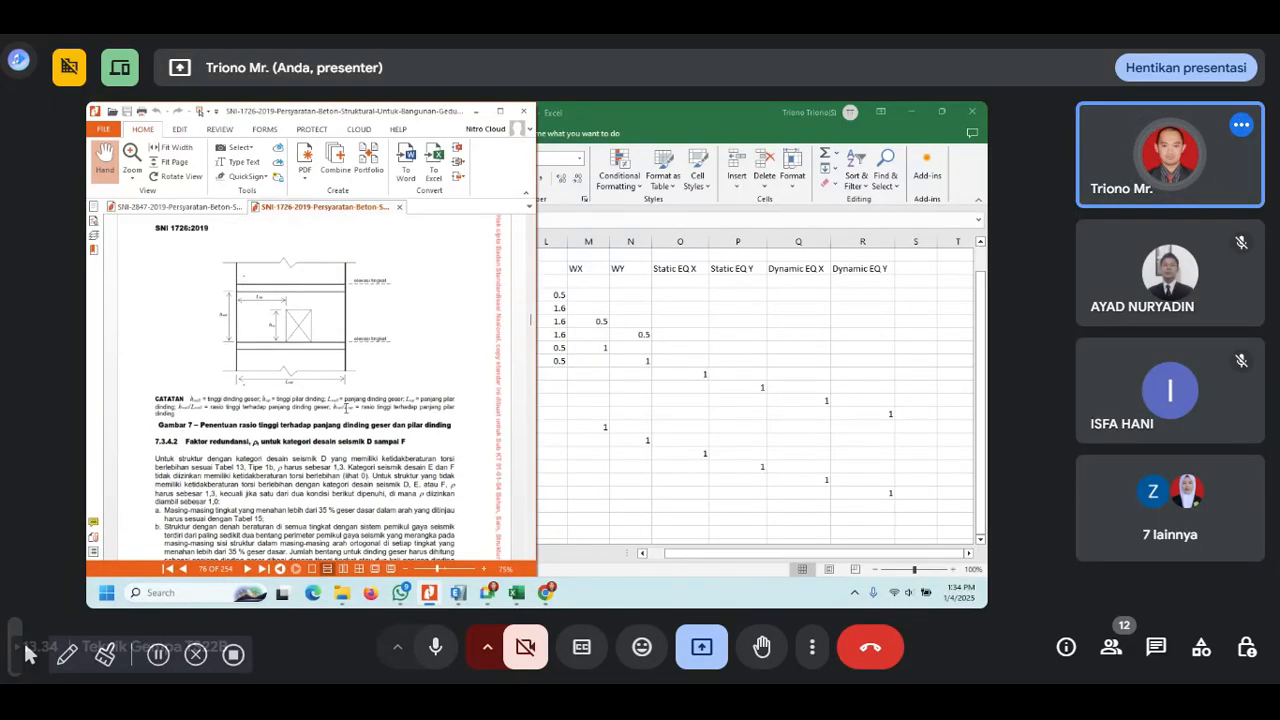
{"action": "scroll", "coordinate": [346, 407], "scroll_direction": "up", "scroll_amount": 15}
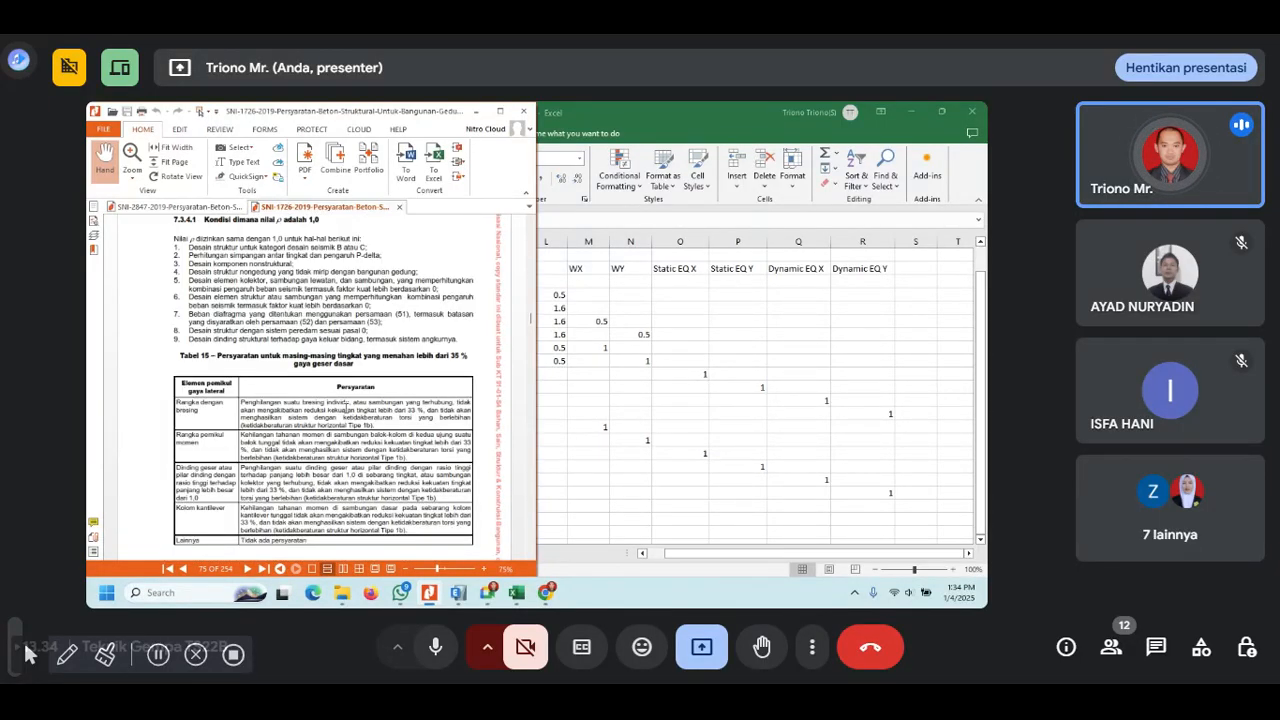
{"action": "scroll", "coordinate": [346, 407], "scroll_direction": "up", "scroll_amount": 9}
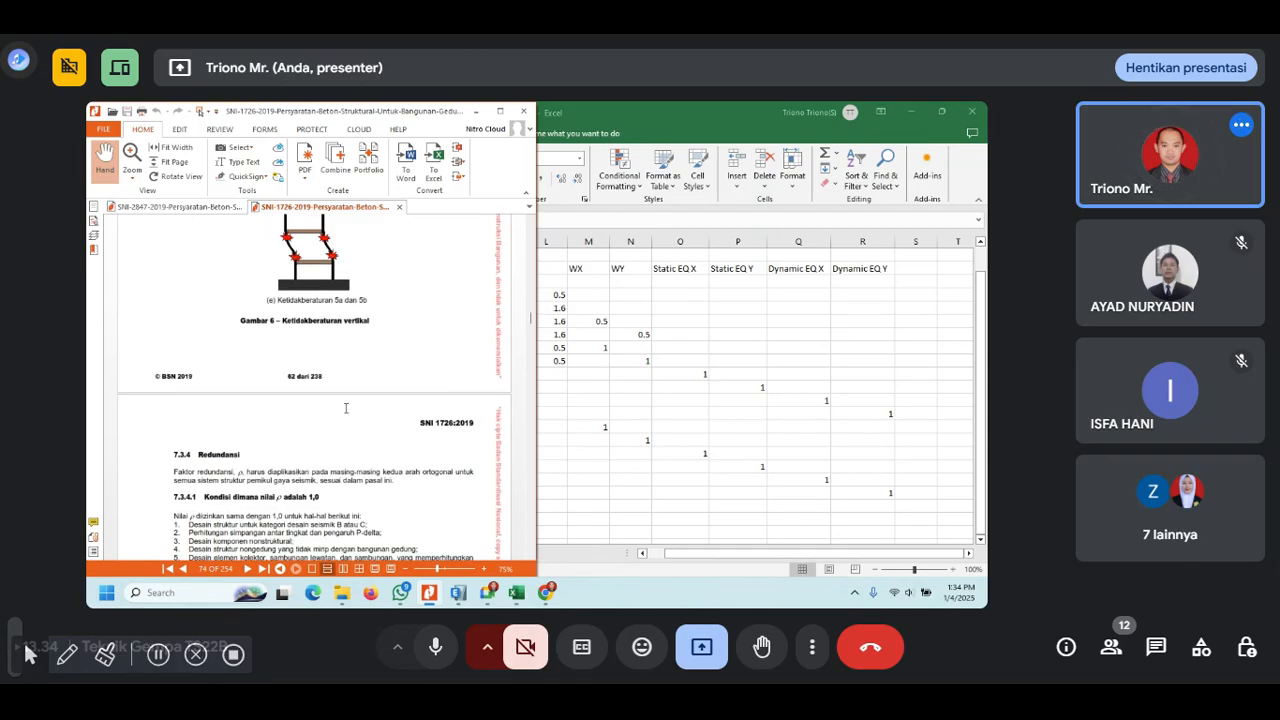
{"action": "scroll", "coordinate": [346, 408], "scroll_direction": "down", "scroll_amount": 7}
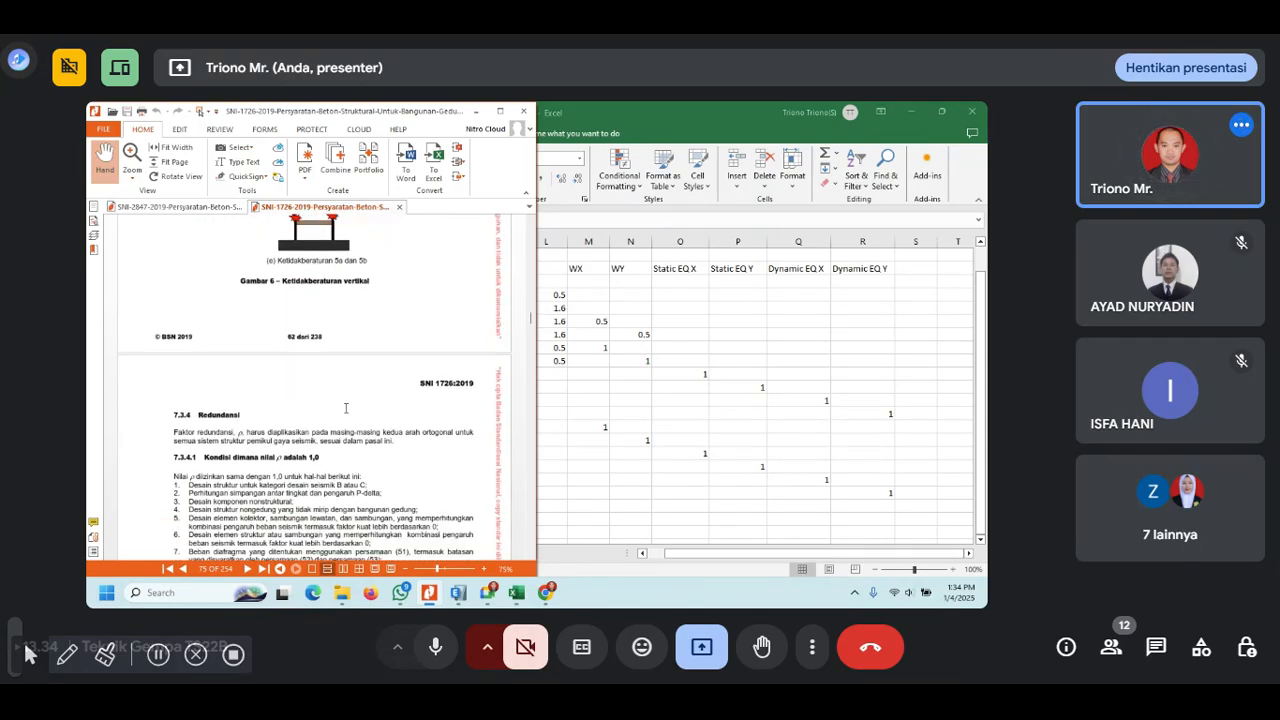
{"action": "scroll", "coordinate": [346, 407], "scroll_direction": "up", "scroll_amount": 6}
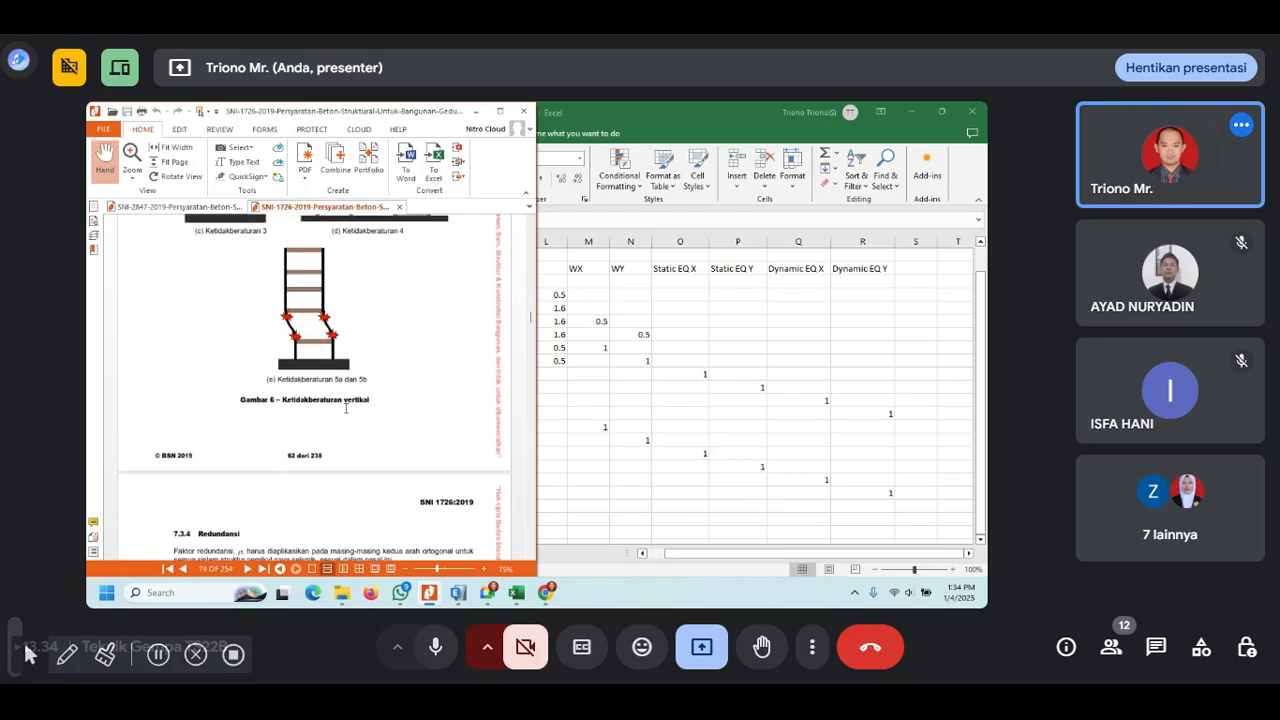
{"action": "scroll", "coordinate": [348, 409], "scroll_direction": "down", "scroll_amount": 8}
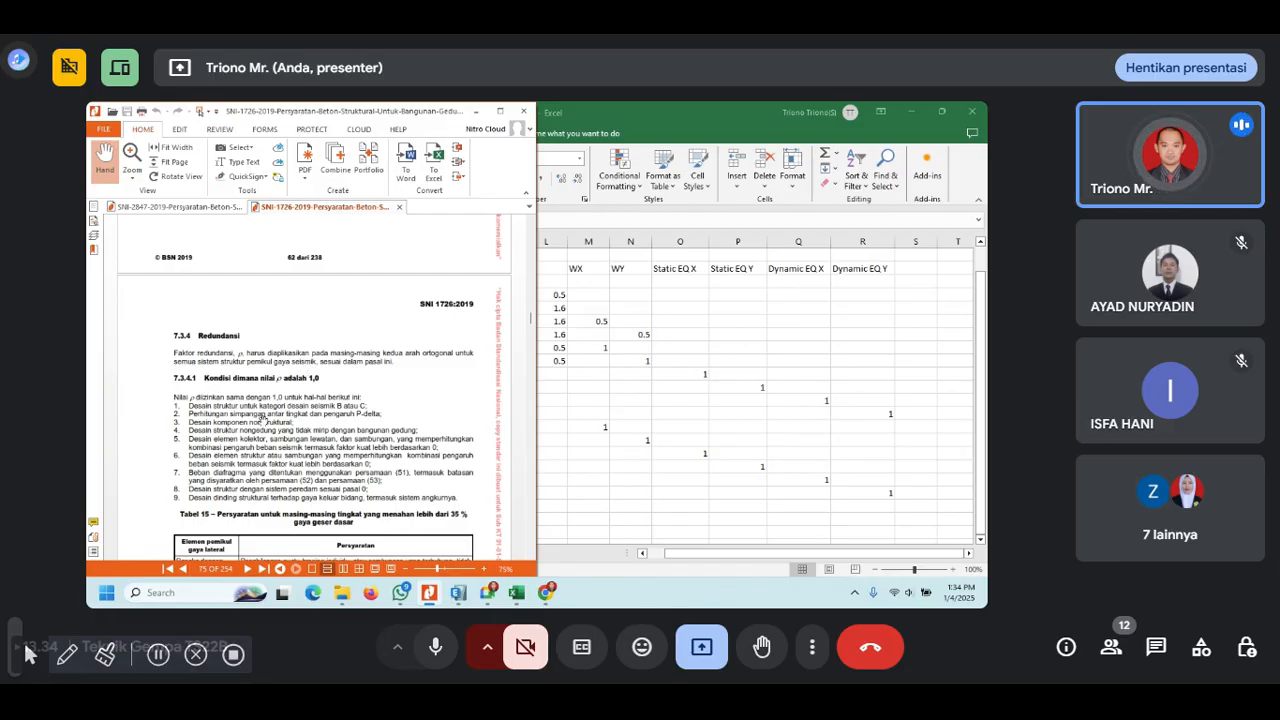
{"action": "scroll", "coordinate": [260, 421], "scroll_direction": "down", "scroll_amount": 3}
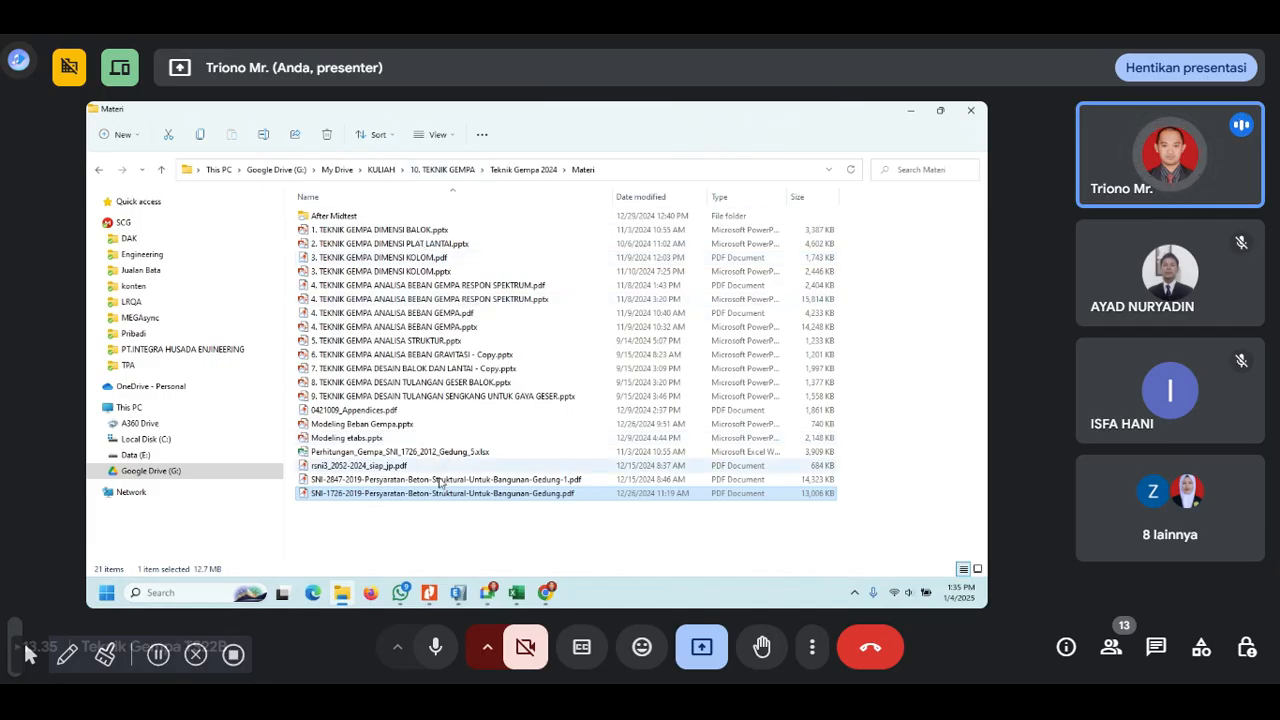
- Open 4. TEKNIK GEMPA ANALISA BEBAN GEMPA RESPON SPEKTRUM.pptx from the Materi folder and minimize the folder window
{"action": "left_click", "coordinate": [516, 300]}
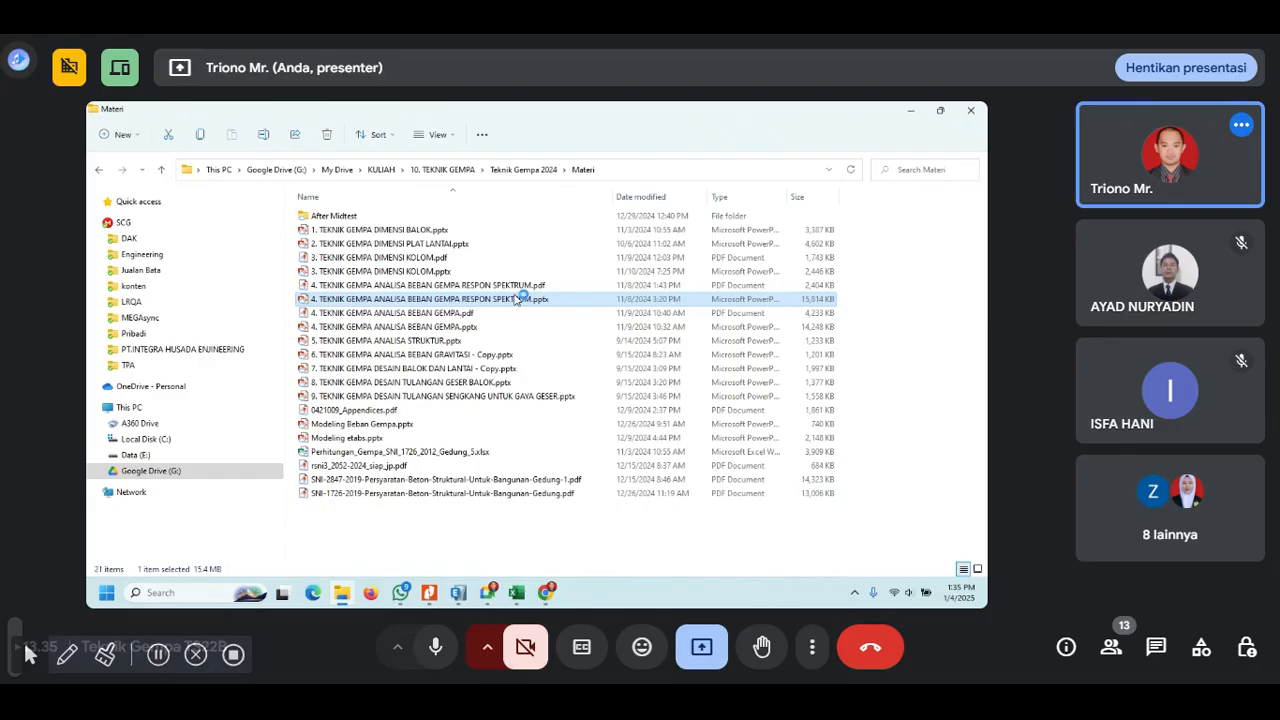
{"action": "left_click", "coordinate": [910, 110]}
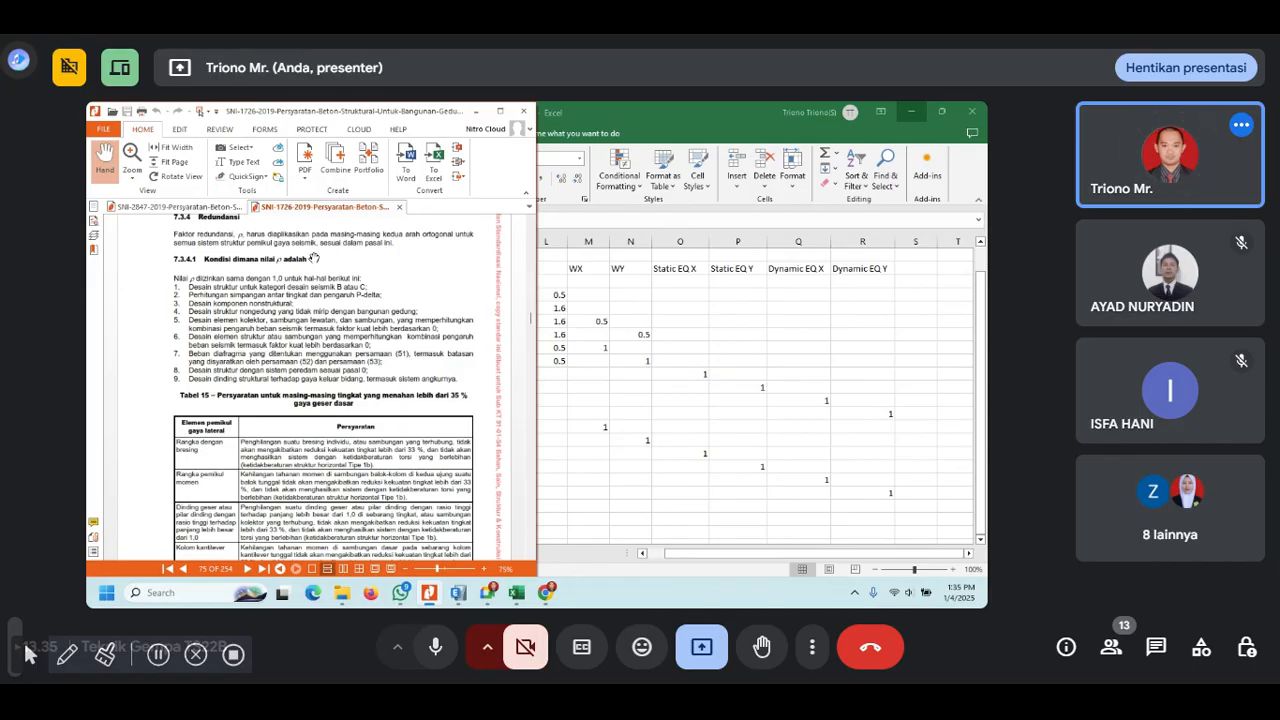
- Read section 7.3.4.2 on the redundancy factor for seismic design categories D to F in SNI 1726, maximized and enlarged to 125%
{"action": "scroll", "coordinate": [330, 312], "scroll_direction": "down", "scroll_amount": 1}
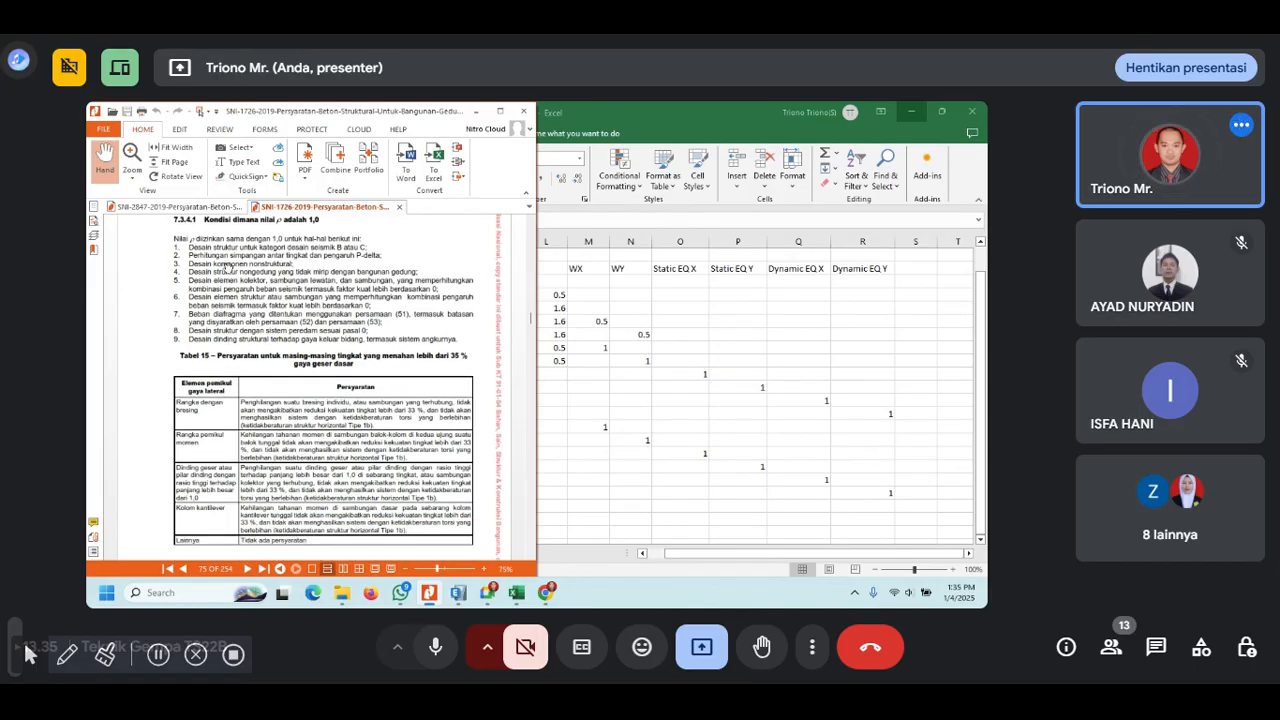
{"action": "left_click", "coordinate": [421, 237]}
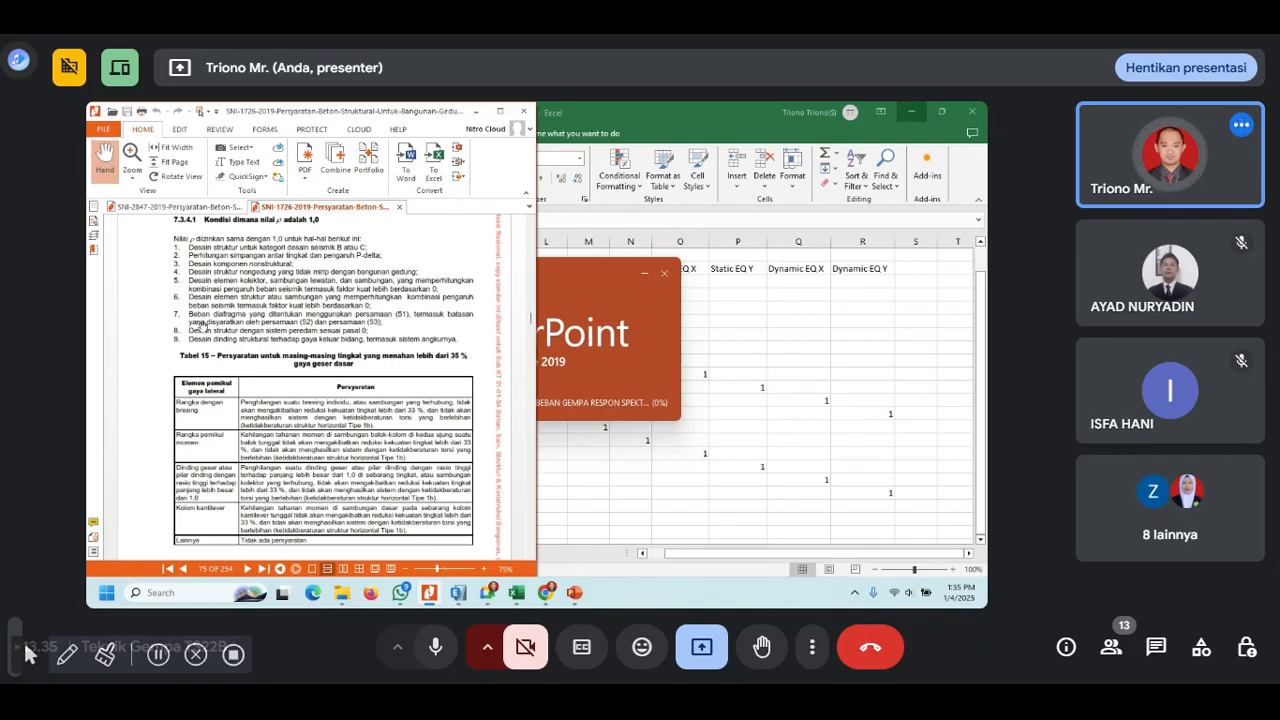
{"action": "scroll", "coordinate": [225, 350], "scroll_direction": "down", "scroll_amount": 4}
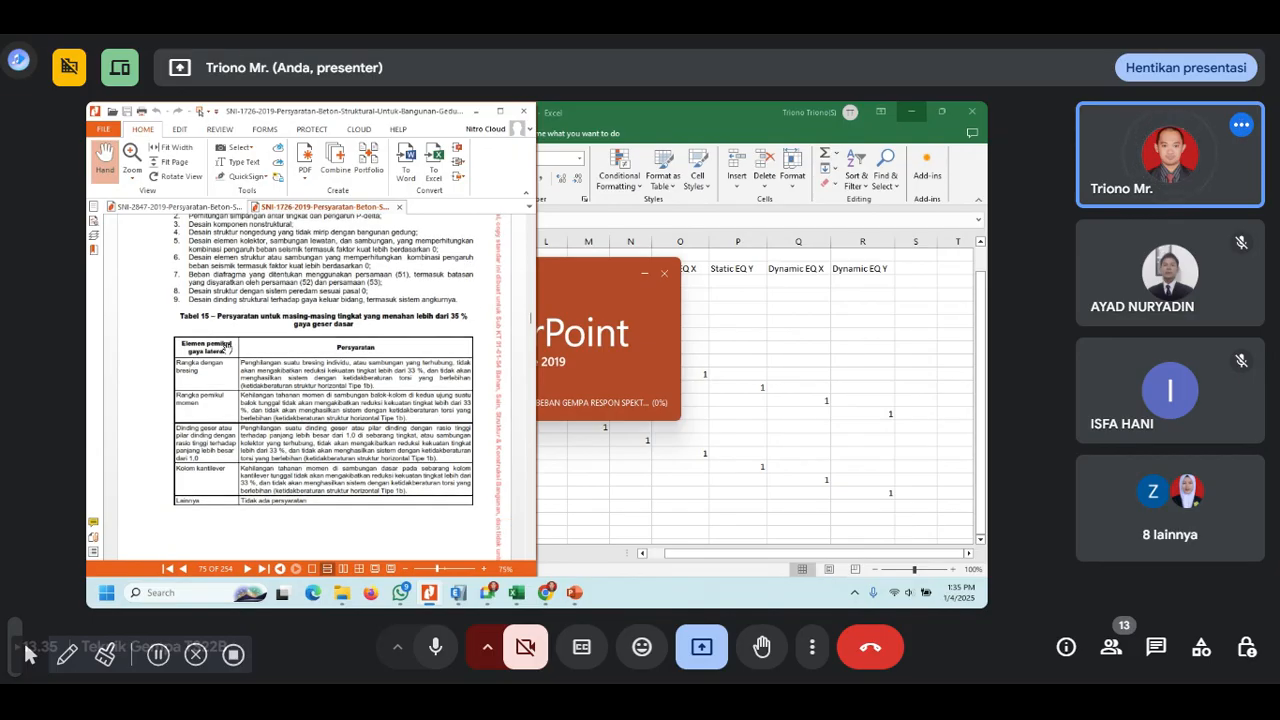
{"action": "scroll", "coordinate": [227, 348], "scroll_direction": "down", "scroll_amount": 6}
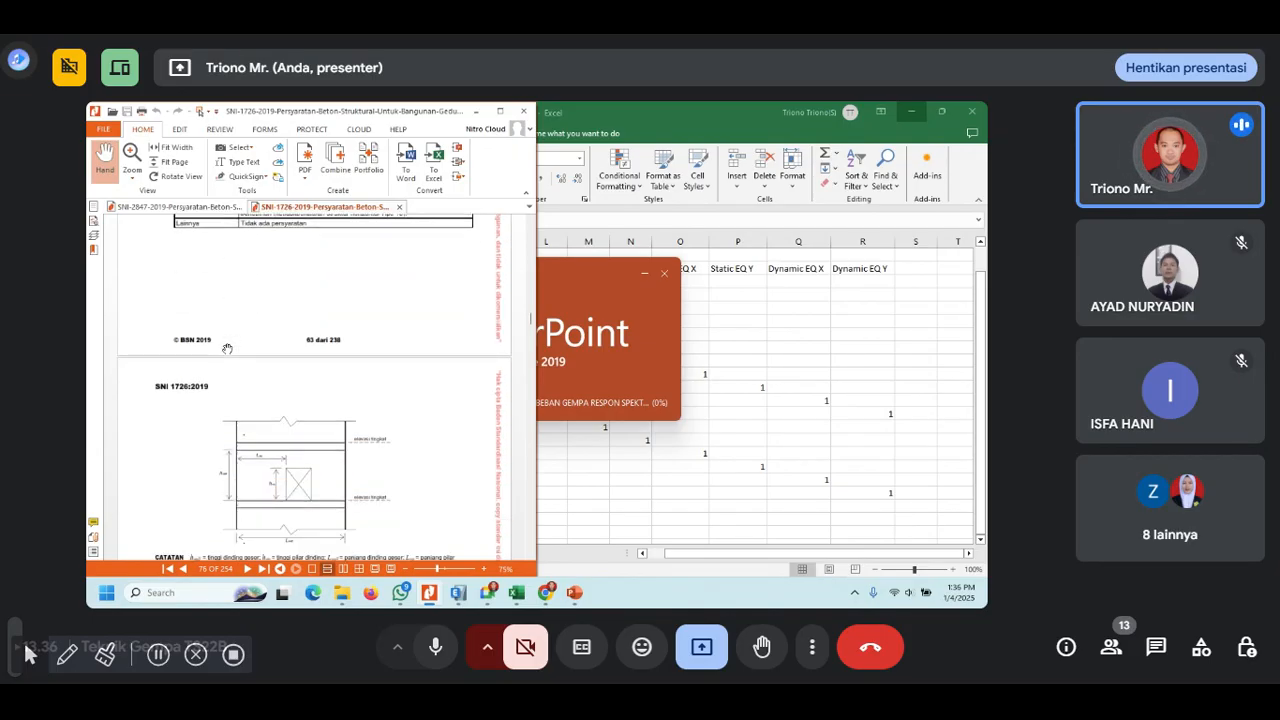
{"action": "scroll", "coordinate": [228, 348], "scroll_direction": "down", "scroll_amount": 2}
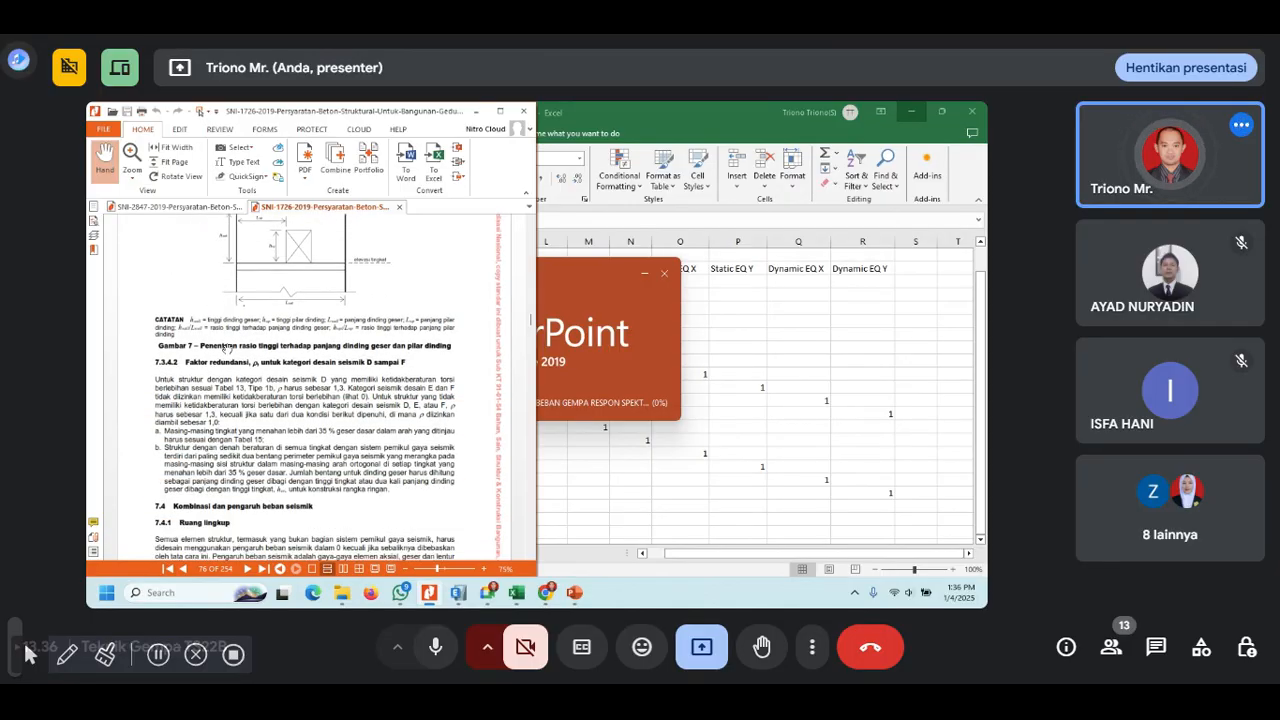
{"action": "scroll", "coordinate": [226, 348], "scroll_direction": "down", "scroll_amount": 1}
{"action": "scroll", "coordinate": [395, 338], "scroll_direction": "down", "scroll_amount": 1}
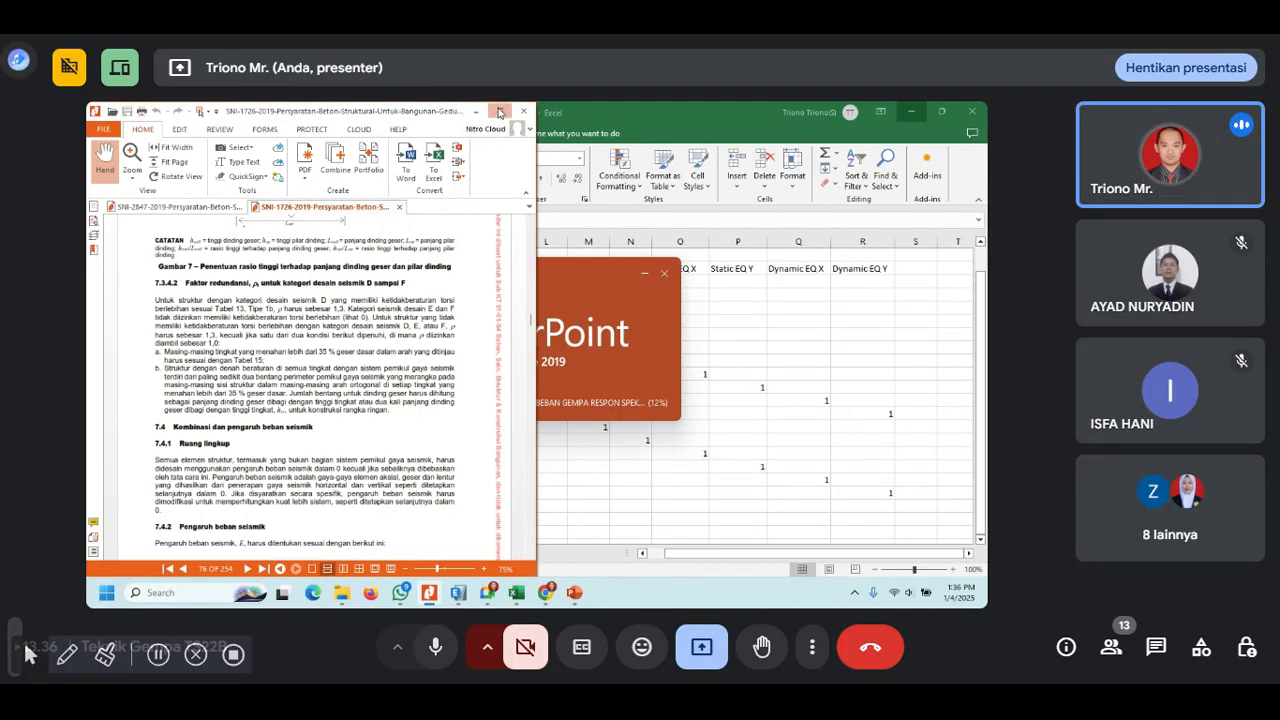
{"action": "left_click", "coordinate": [499, 111]}
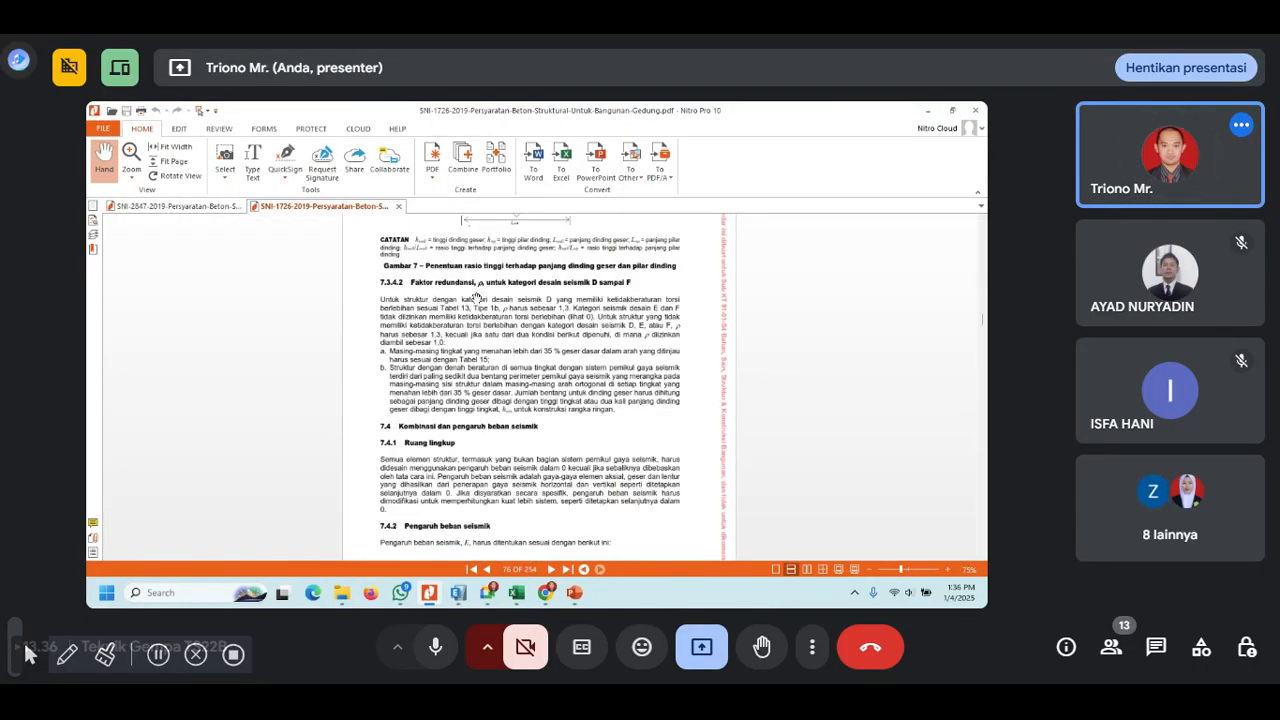
{"action": "scroll", "coordinate": [476, 297], "scroll_direction": "up", "scroll_amount": 2, "text": "ctrl"}
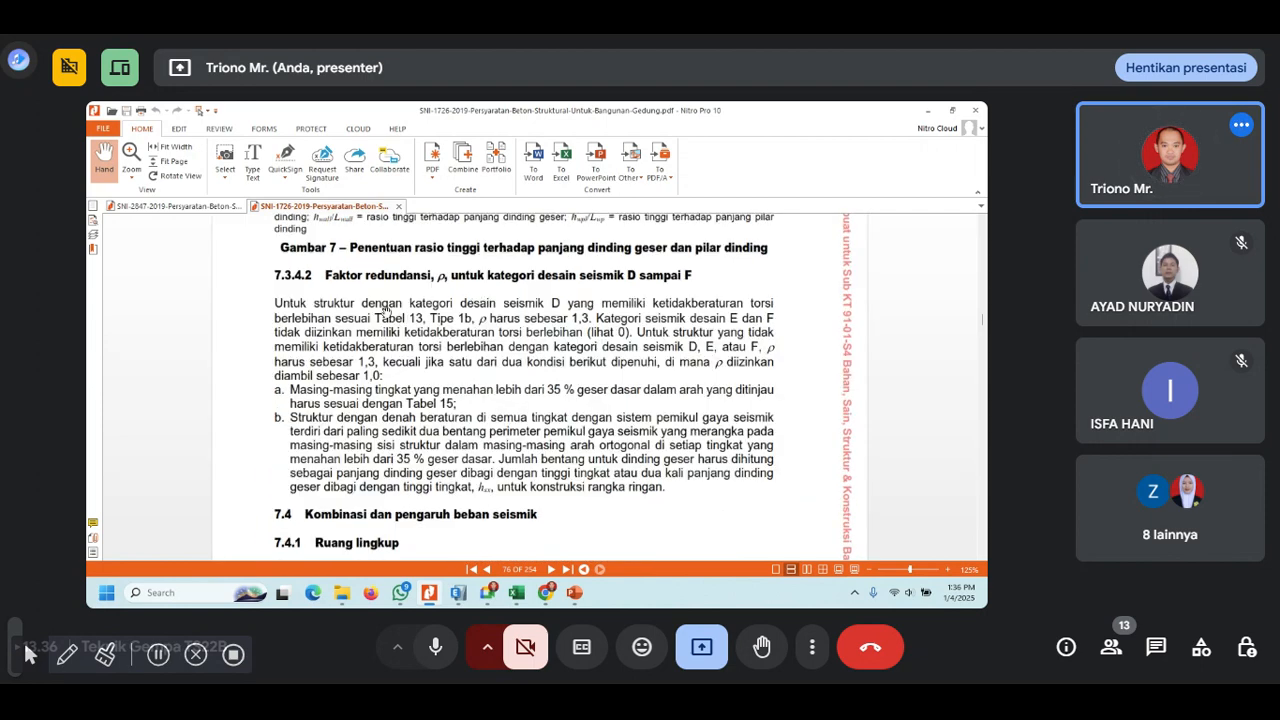
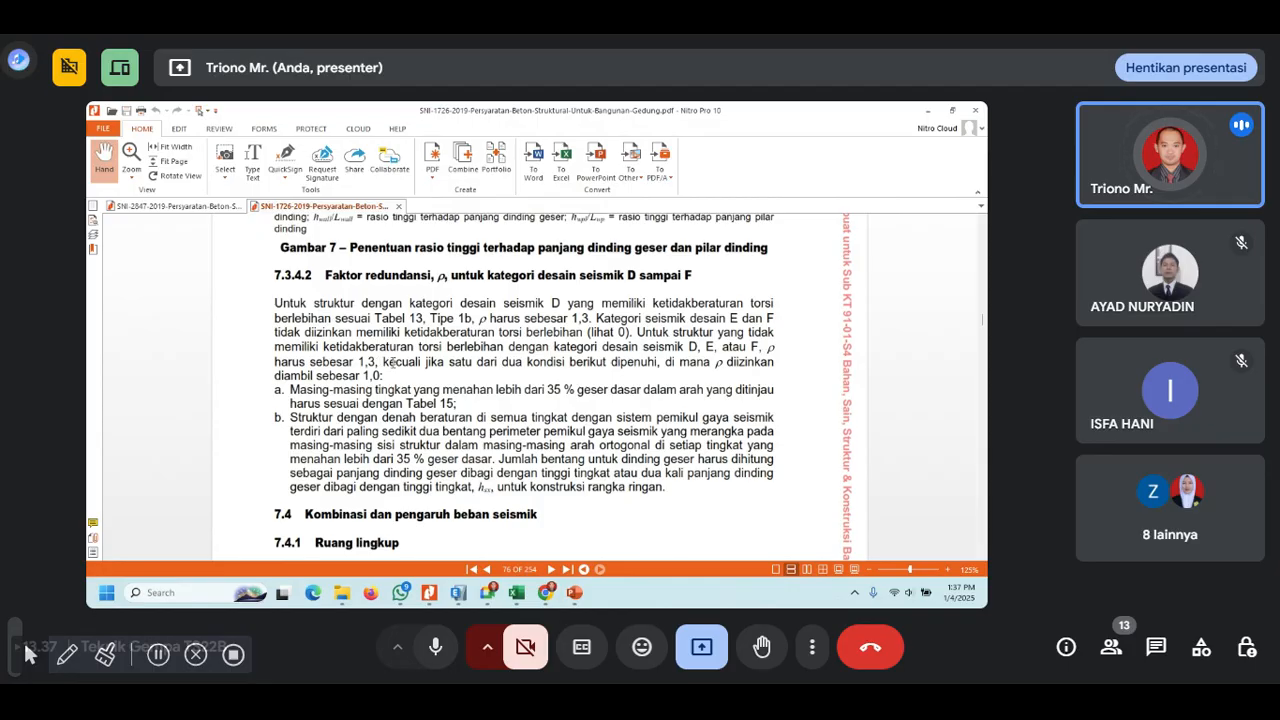
- Switch to the PowerPoint presentation and review slides 2 to 7 on spectral parameters, risk categories and the permitted analysis procedures in Tabel 16
{"action": "left_click", "coordinate": [574, 593]}
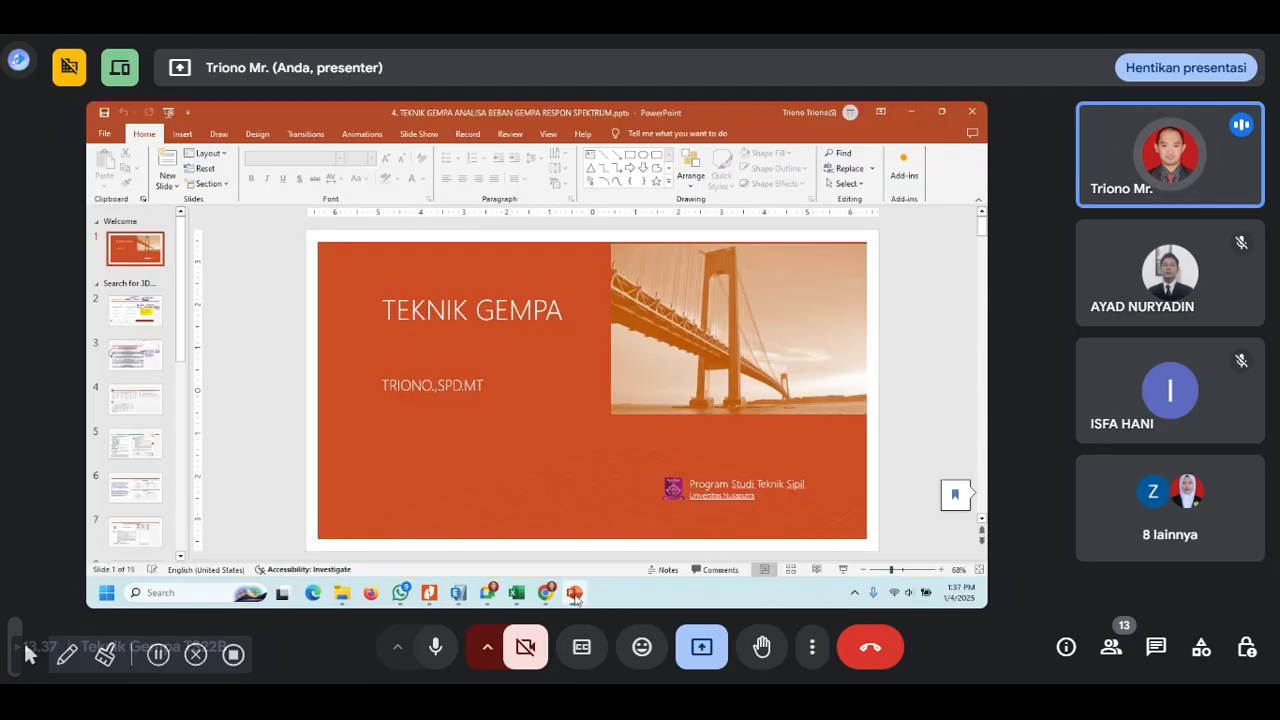
{"action": "left_click", "coordinate": [146, 315]}
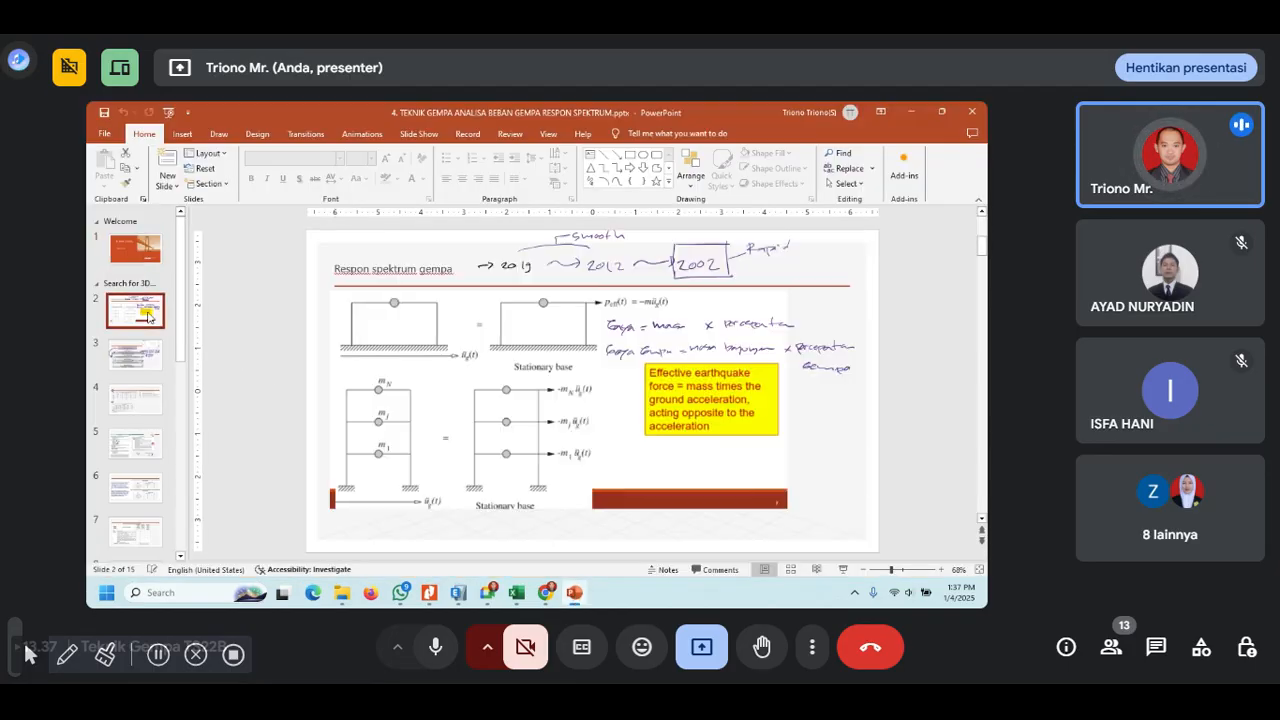
{"action": "left_click", "coordinate": [146, 384]}
{"action": "left_click", "coordinate": [147, 362]}
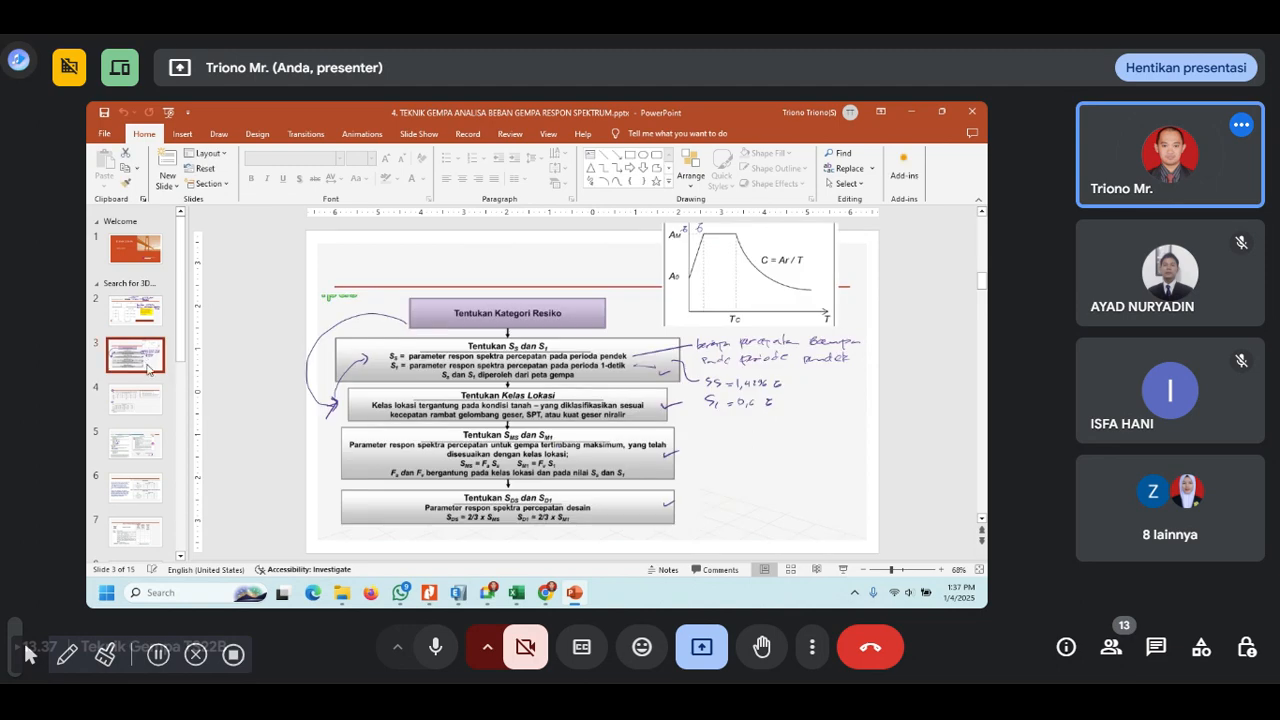
{"action": "left_click", "coordinate": [145, 407]}
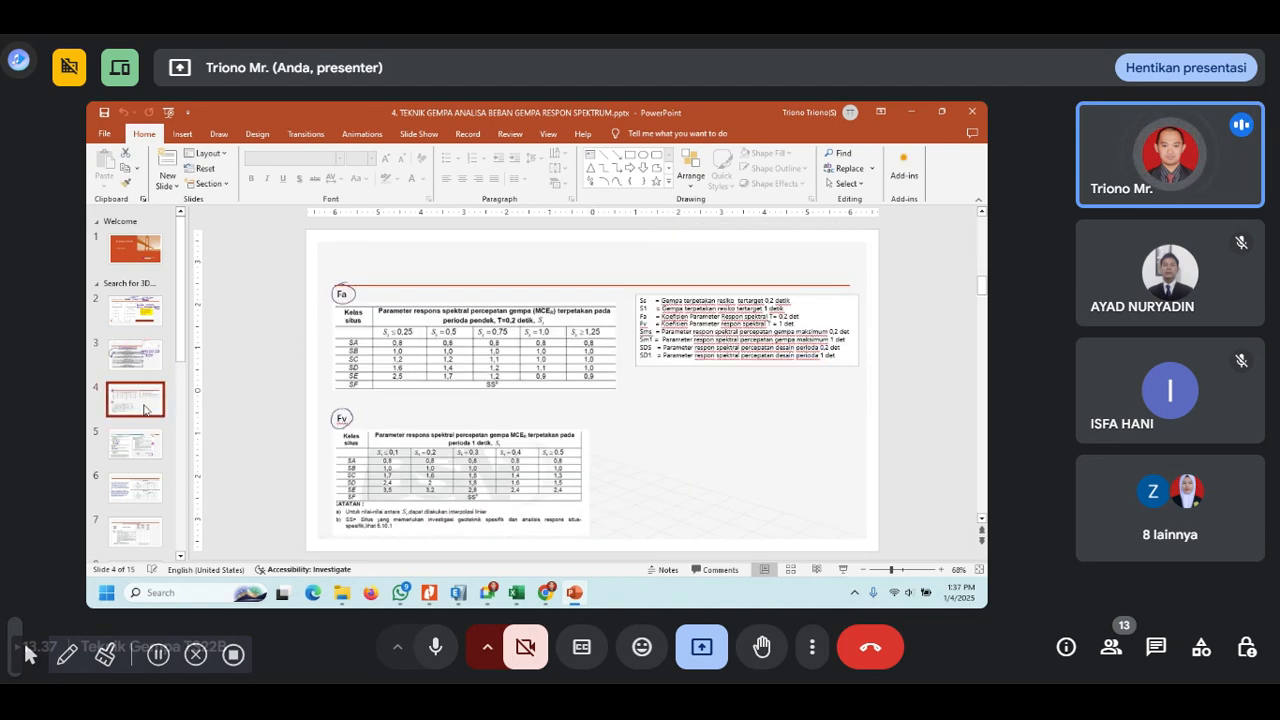
{"action": "left_click", "coordinate": [143, 440]}
{"action": "left_click", "coordinate": [142, 494]}
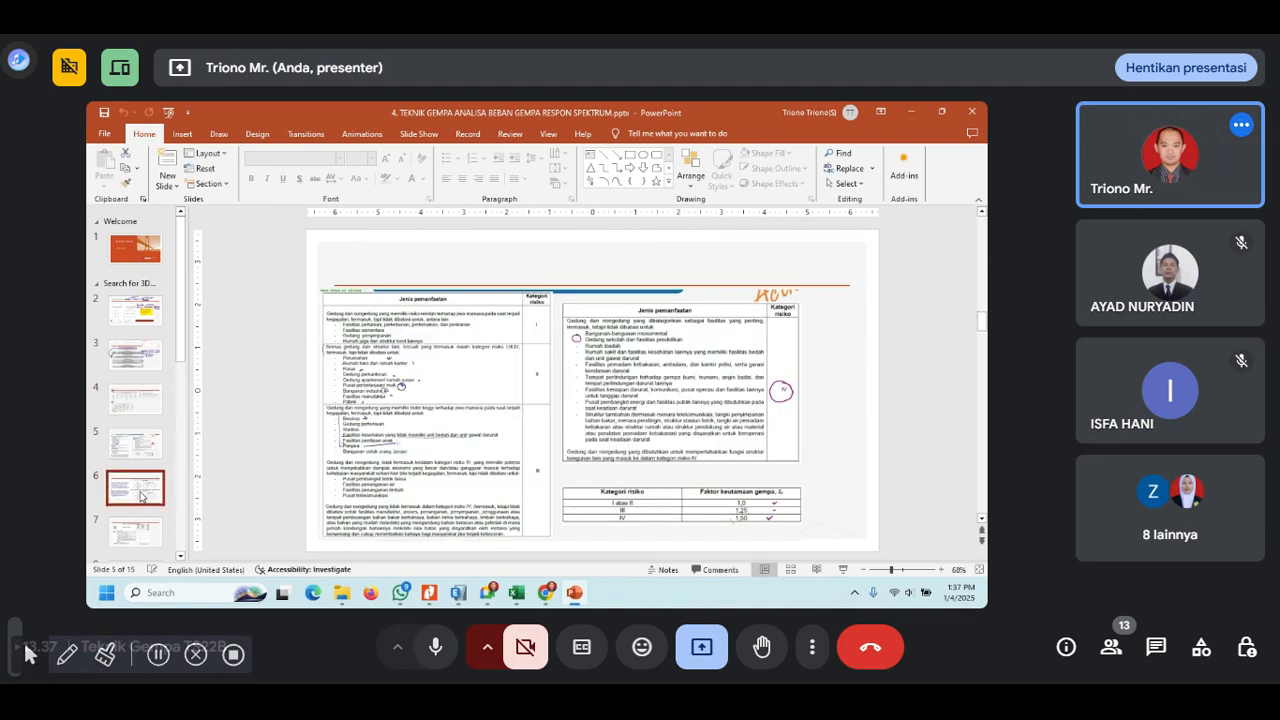
{"action": "left_click", "coordinate": [148, 535]}
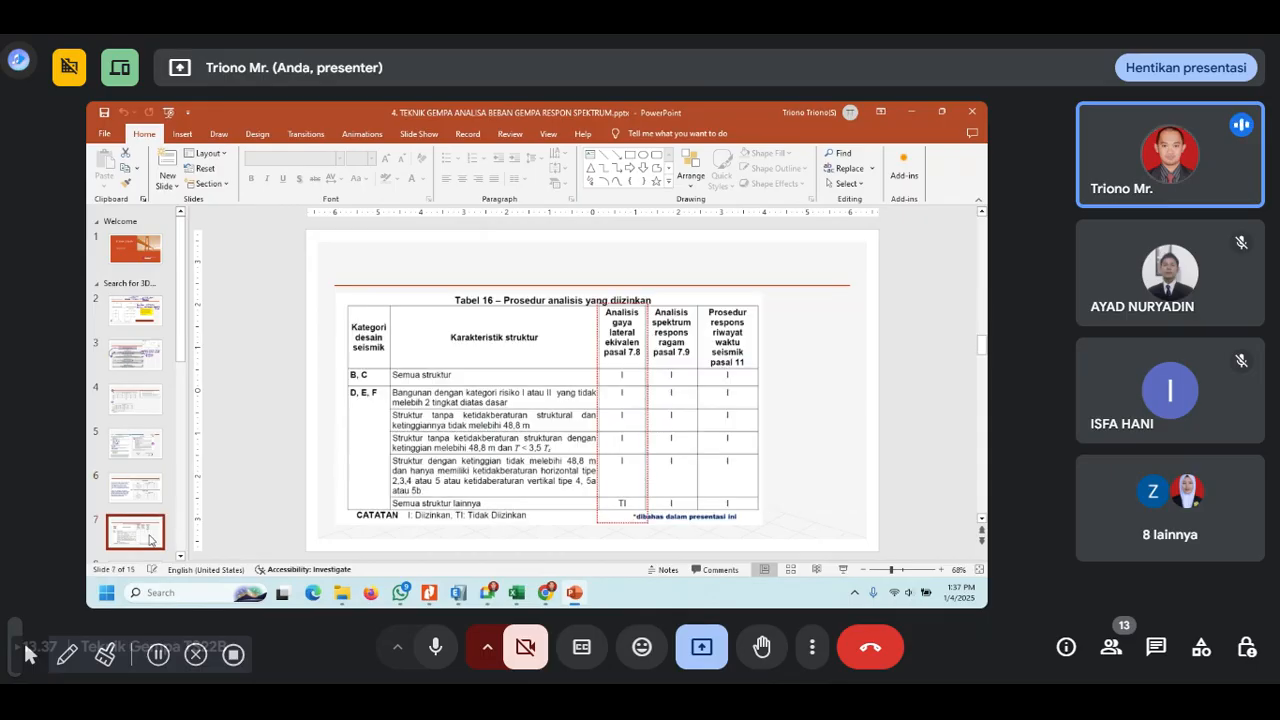
- Review slides 8 to 14 on system parameters, response spectrum results, R, Cd and Ωo factors, and the seismic period and base shear calculations
{"action": "scroll", "coordinate": [150, 540], "scroll_direction": "down", "scroll_amount": 1}
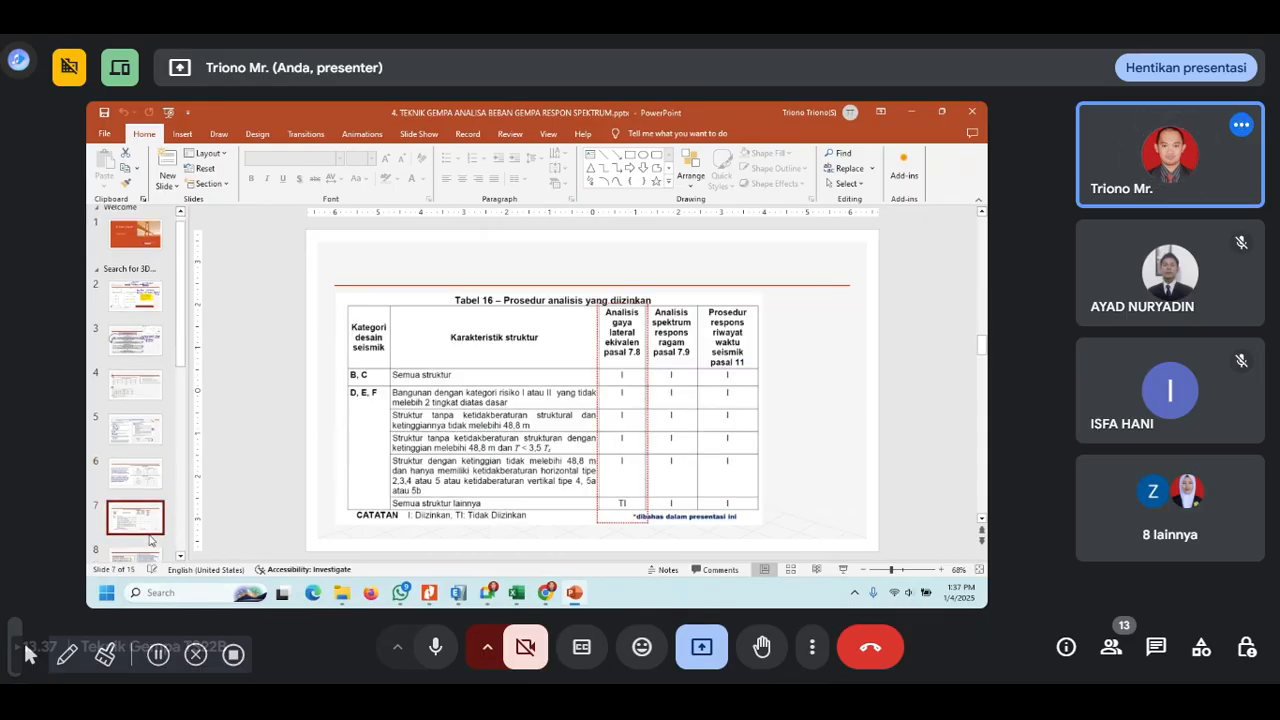
{"action": "scroll", "coordinate": [151, 540], "scroll_direction": "down", "scroll_amount": 1}
{"action": "left_click", "coordinate": [150, 512]}
{"action": "left_click", "coordinate": [148, 554]}
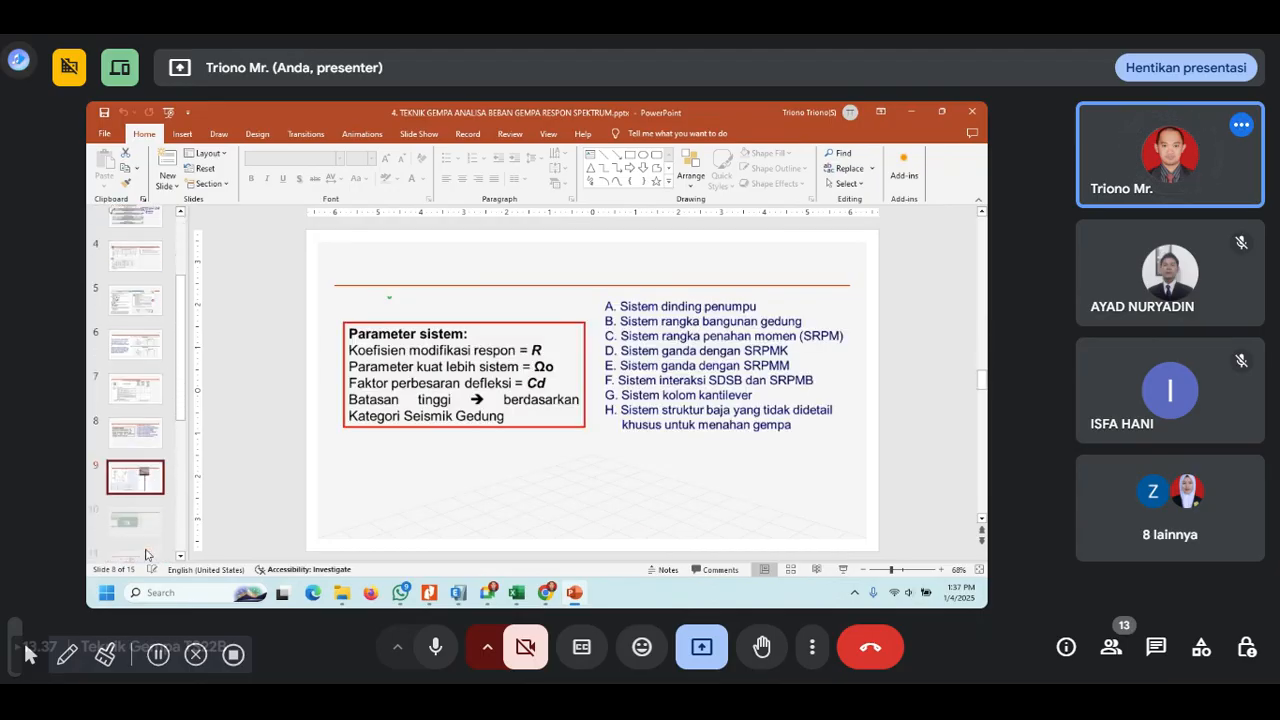
{"action": "left_click", "coordinate": [146, 508]}
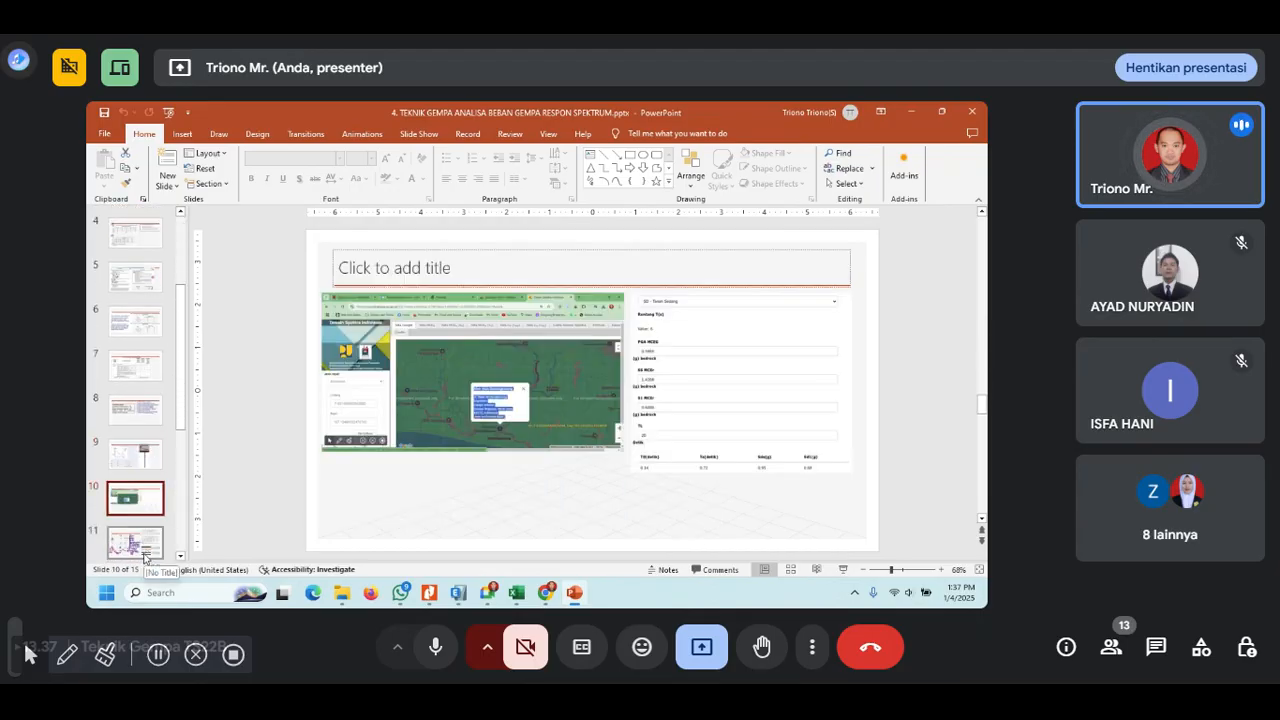
{"action": "left_click", "coordinate": [145, 550]}
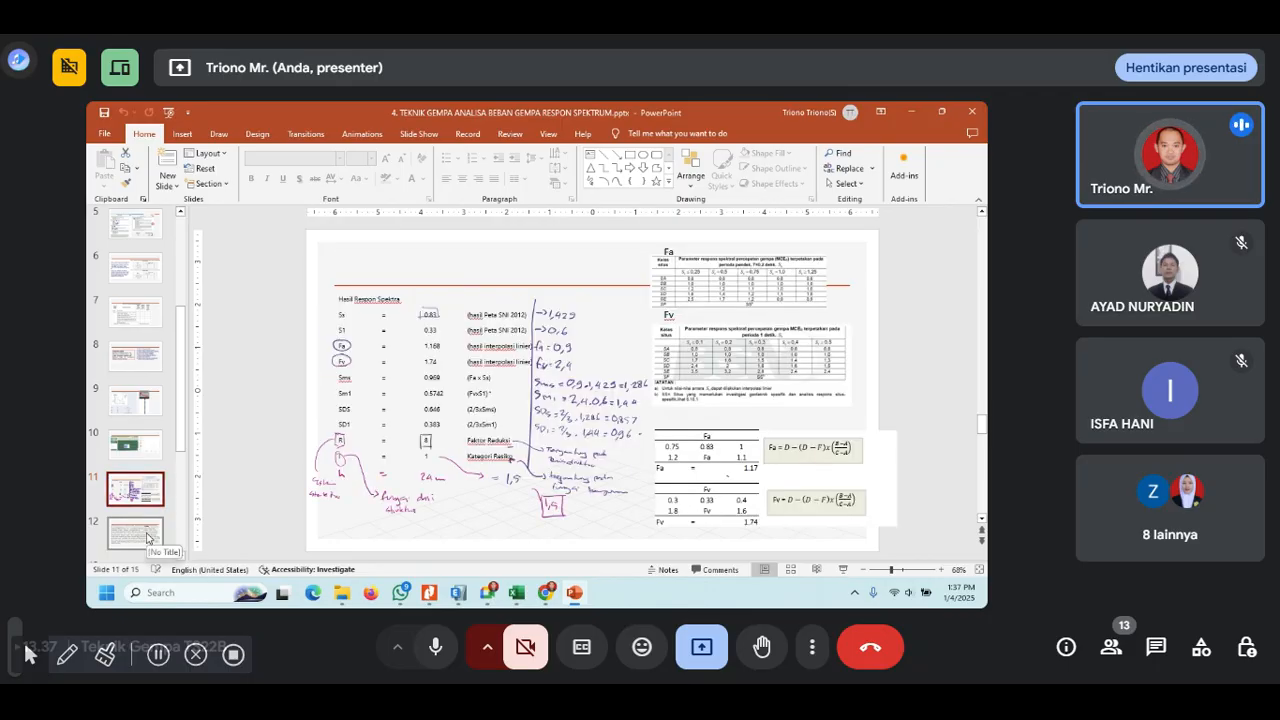
{"action": "left_click", "coordinate": [153, 517]}
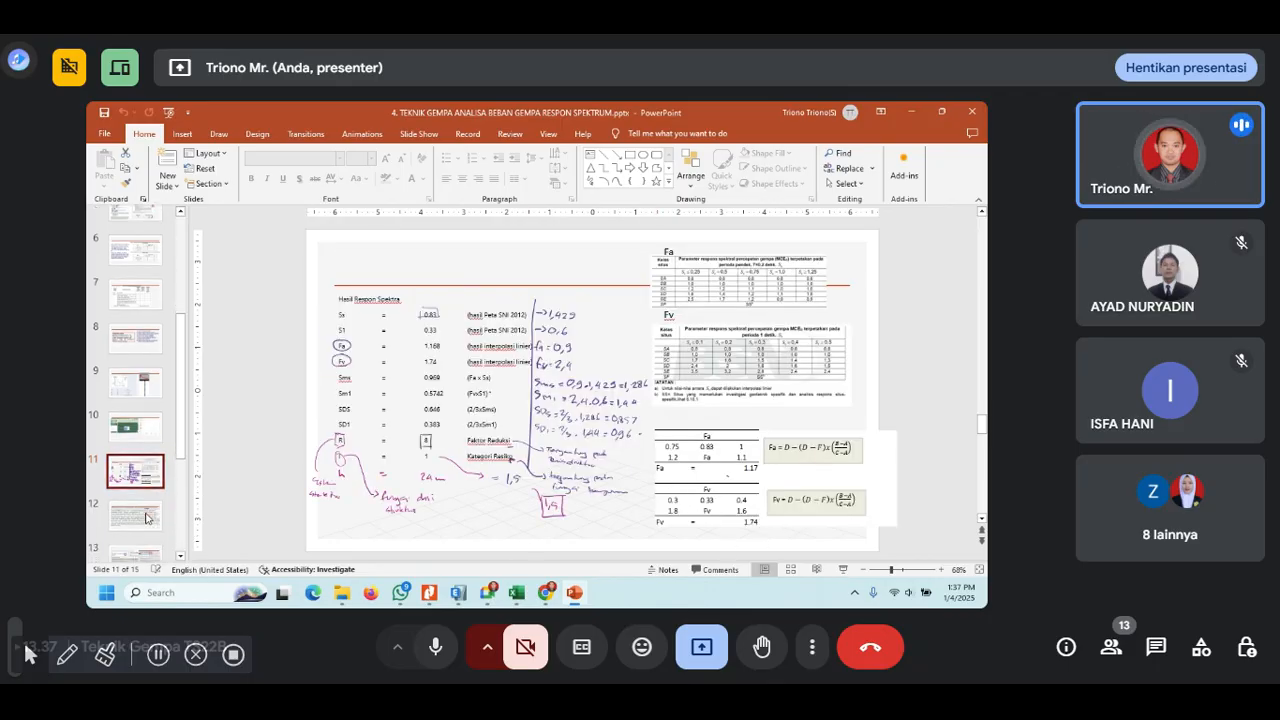
{"action": "left_click", "coordinate": [152, 558]}
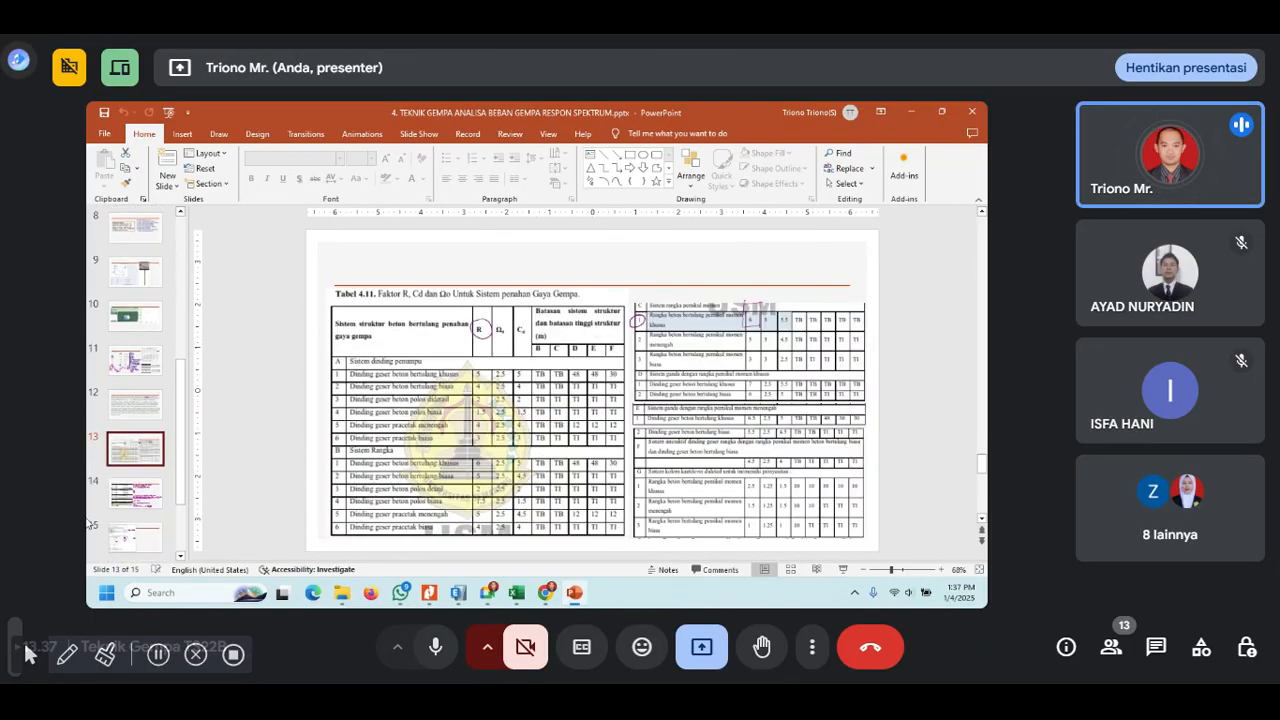
{"action": "left_click", "coordinate": [135, 492]}
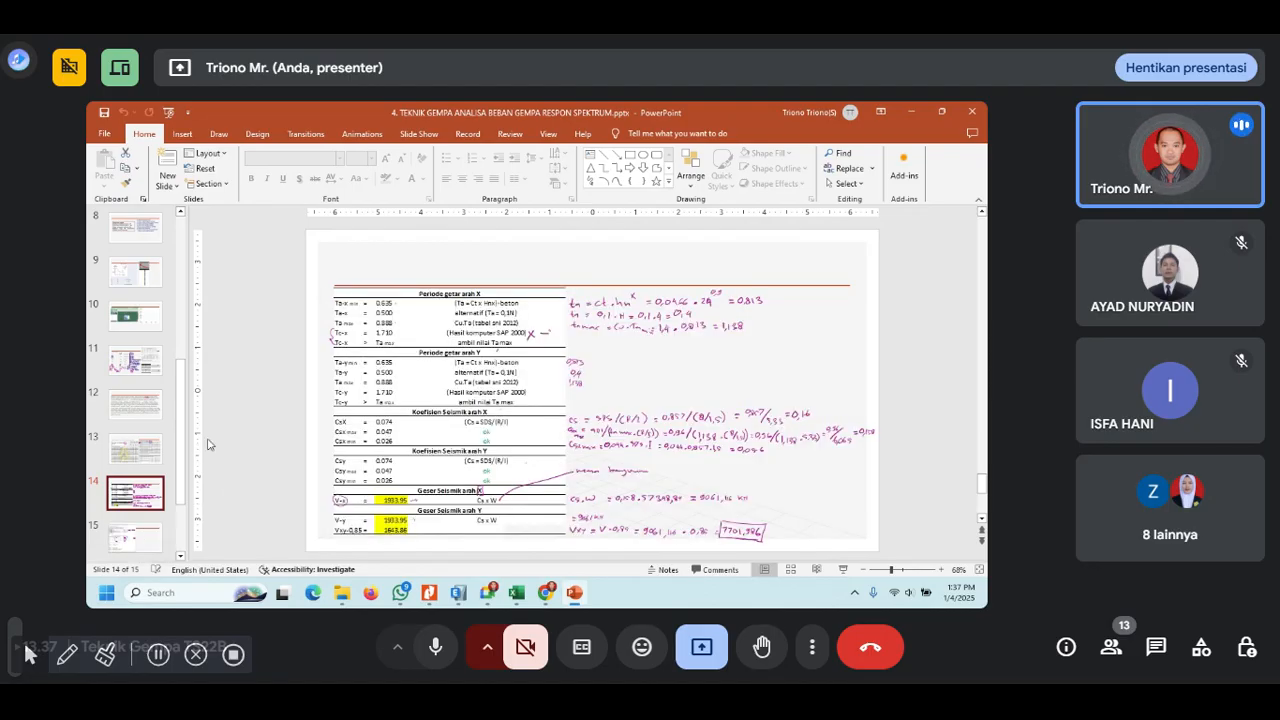
- Return to the Excel load combination table and change the Static EQ X factor of Komb 8 to the formula =1*1.3
{"action": "left_click", "coordinate": [911, 111]}
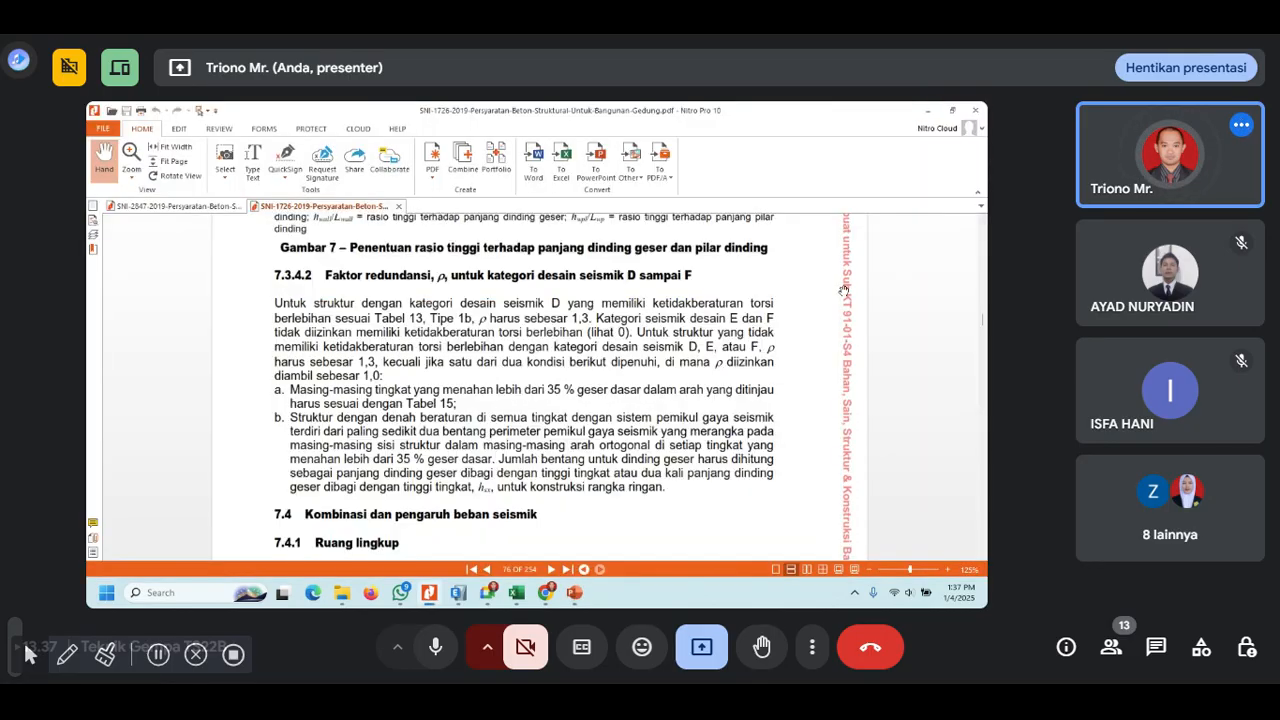
{"action": "left_click", "coordinate": [928, 110]}
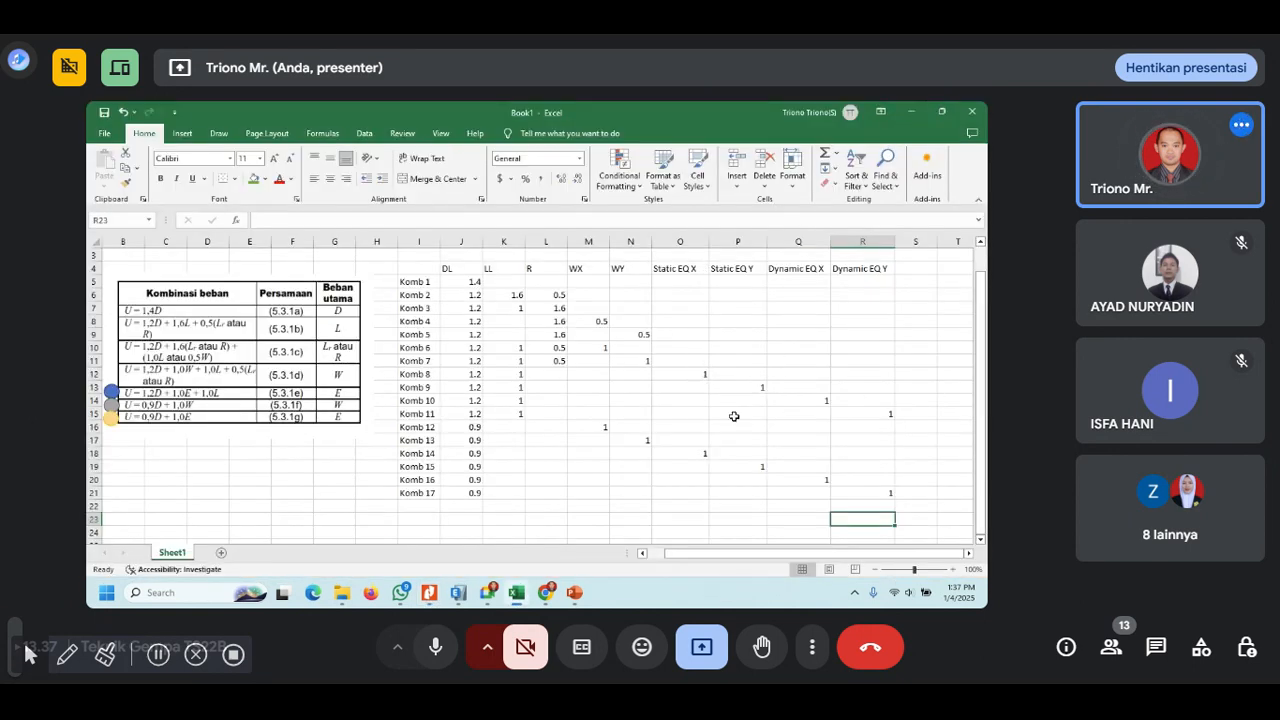
{"action": "left_click", "coordinate": [688, 376]}
{"action": "left_click", "coordinate": [260, 219]}
{"action": "type", "text": "=1*1.3"}
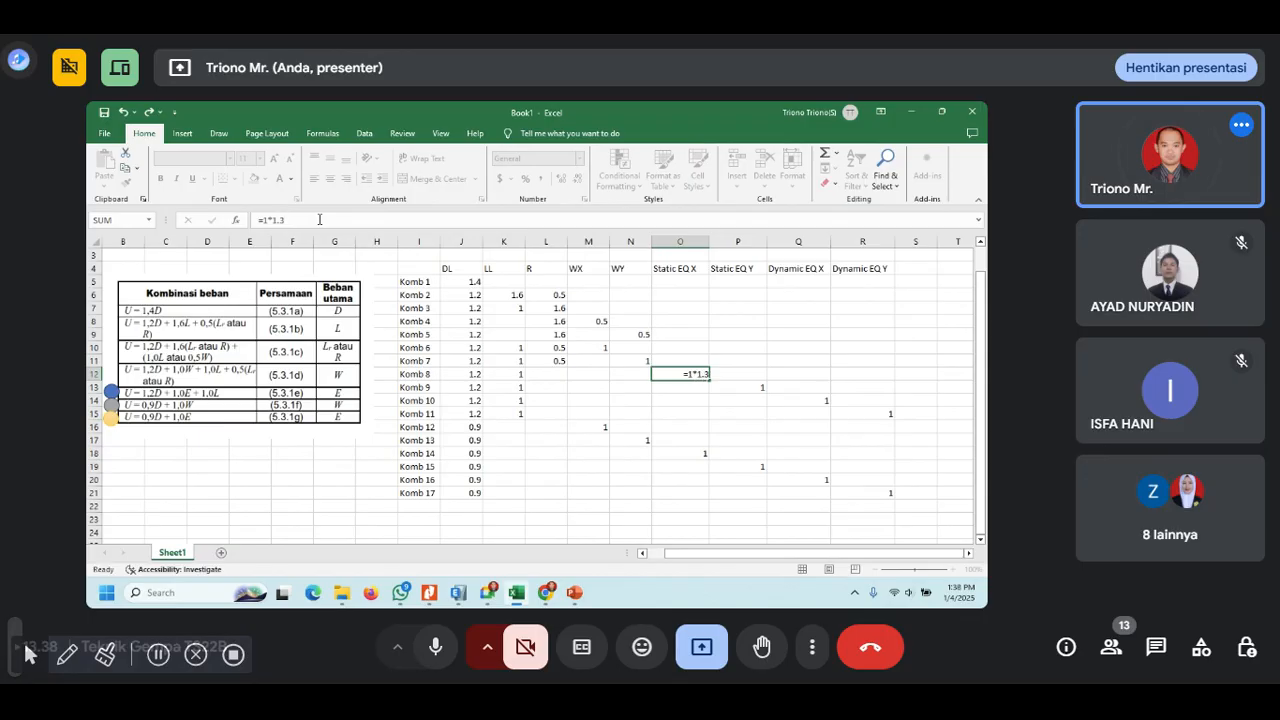
{"action": "key", "text": "Return"}
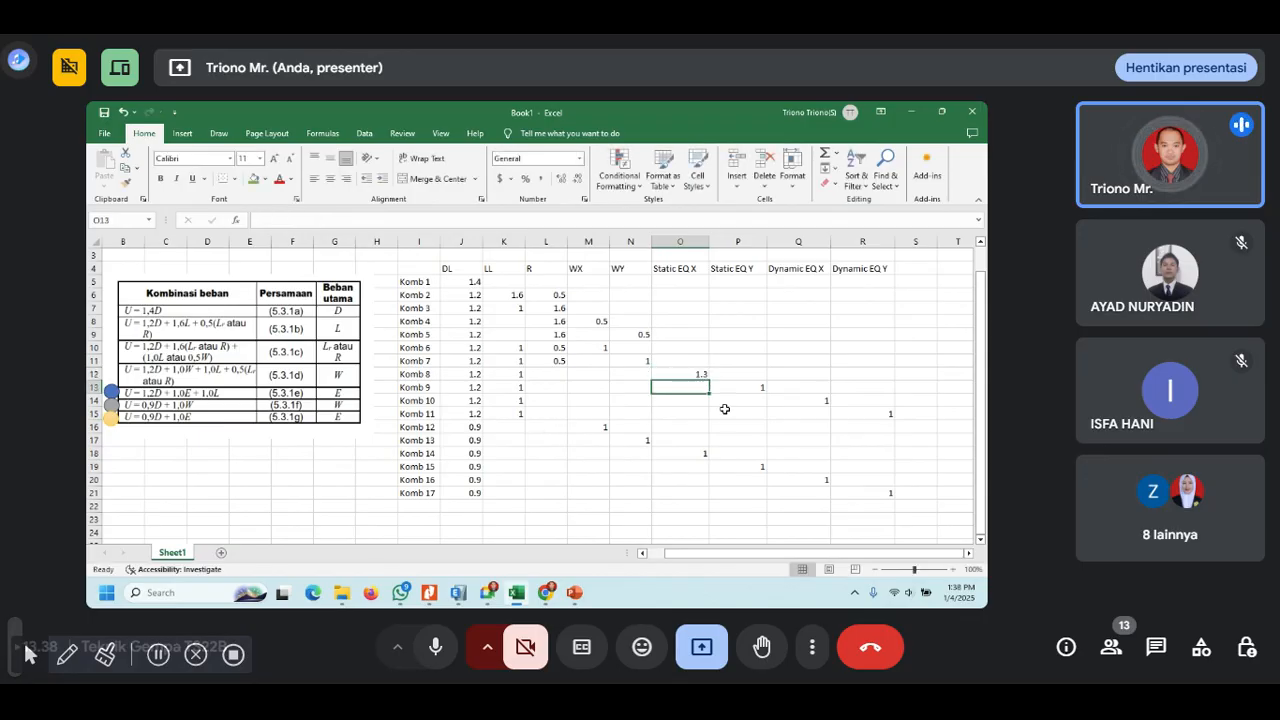
- Copy the Komb 8 earthquake factor formula to Static EQ Y of Komb 9, Dynamic EQ X of Komb 10 and Dynamic EQ Y of Komb 11
{"action": "left_click", "coordinate": [697, 372]}
{"action": "key", "text": "ctrl+c"}
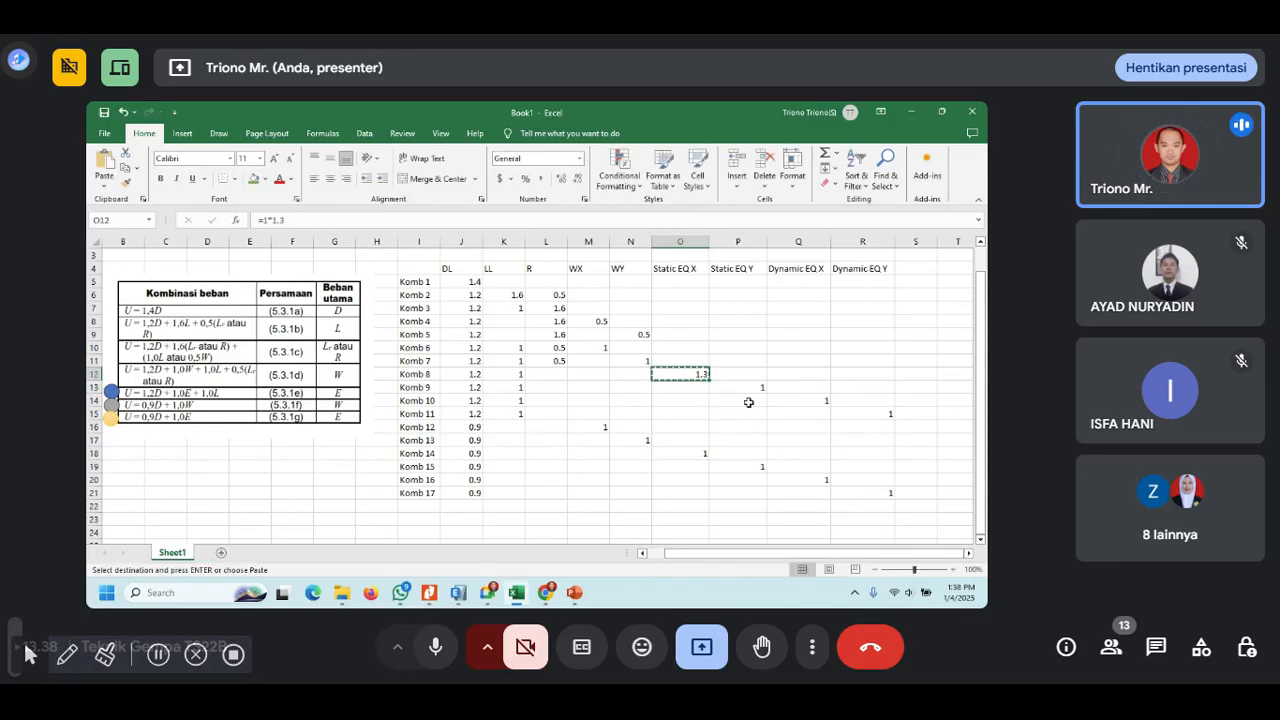
{"action": "left_click", "coordinate": [746, 387]}
{"action": "key", "text": "ctrl+v"}
{"action": "left_click", "coordinate": [813, 400]}
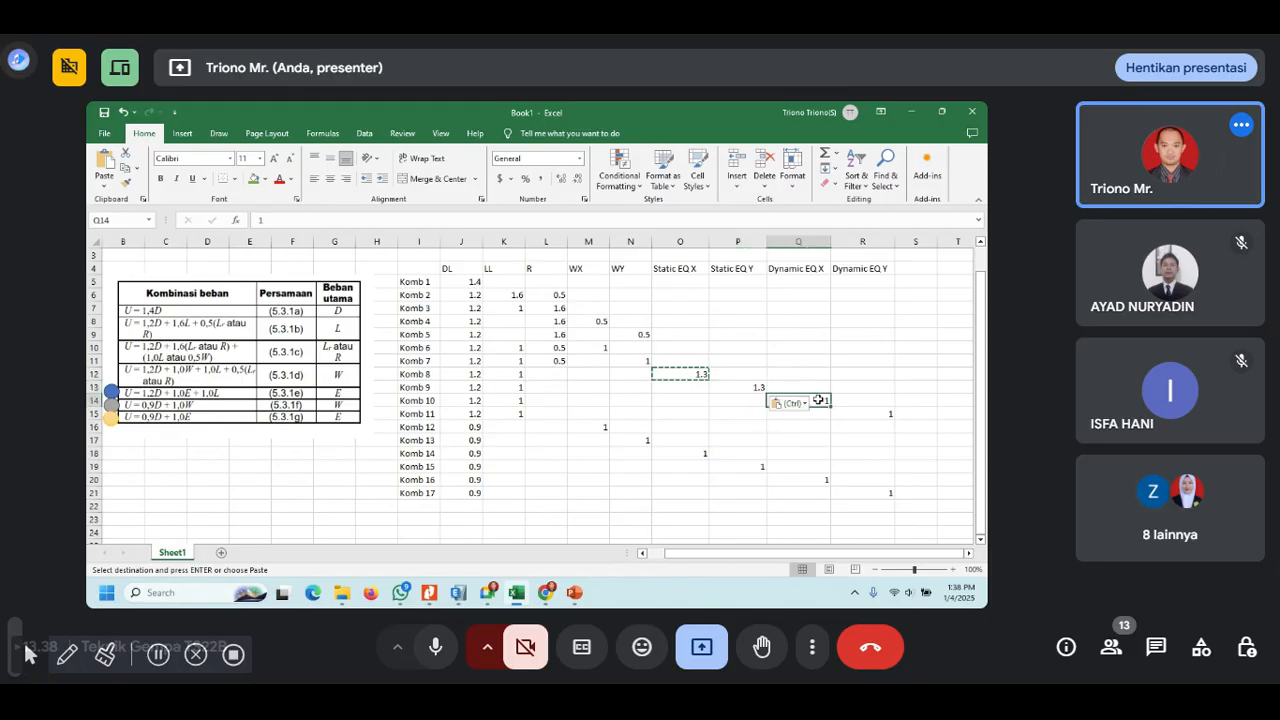
{"action": "key", "text": "ctrl+v"}
{"action": "left_click", "coordinate": [858, 413]}
{"action": "key", "text": "ctrl+v"}
- Paste the same =1*1.3 formula over the static and dynamic earthquake factors of Komb 14 to Komb 17
{"action": "left_click", "coordinate": [683, 452]}
{"action": "key", "text": "ctrl+v"}
{"action": "left_click", "coordinate": [752, 466]}
{"action": "key", "text": "ctrl+v"}
{"action": "left_click", "coordinate": [790, 483]}
{"action": "left_click", "coordinate": [790, 483]}
{"action": "left_click", "coordinate": [815, 480]}
{"action": "key", "text": "ctrl+v"}
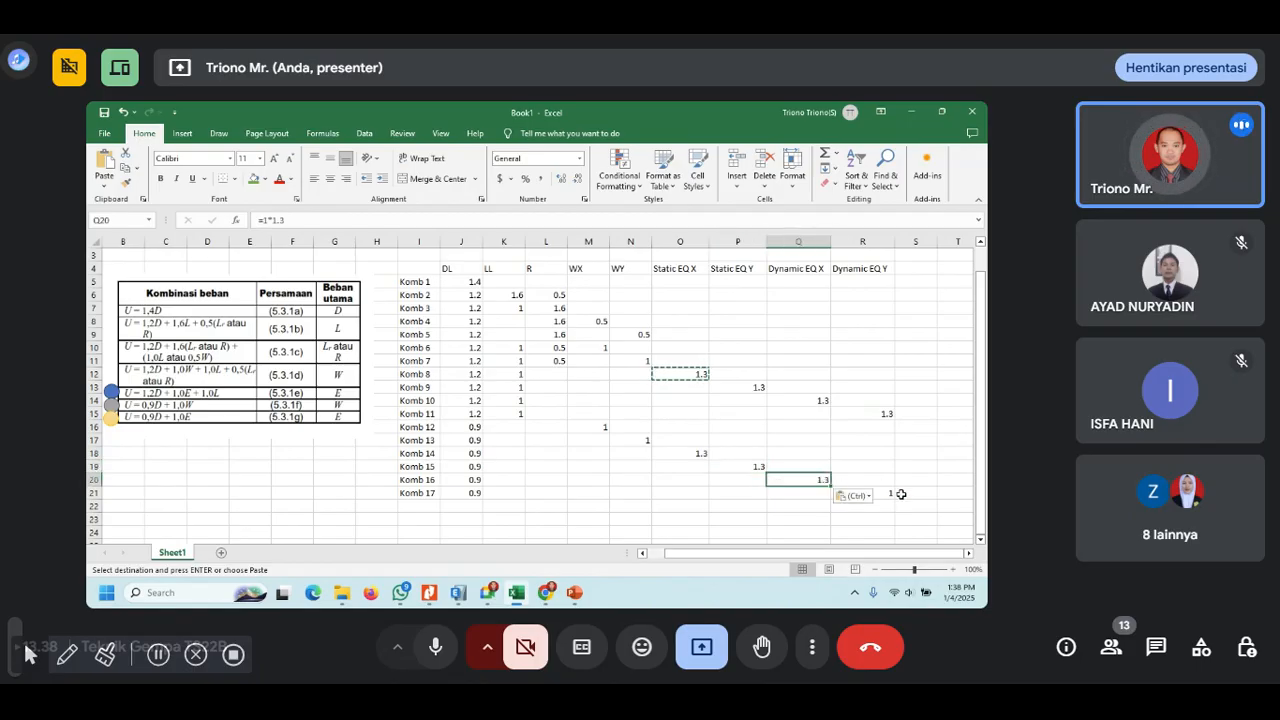
{"action": "left_click", "coordinate": [885, 492]}
{"action": "key", "text": "ctrl+v"}
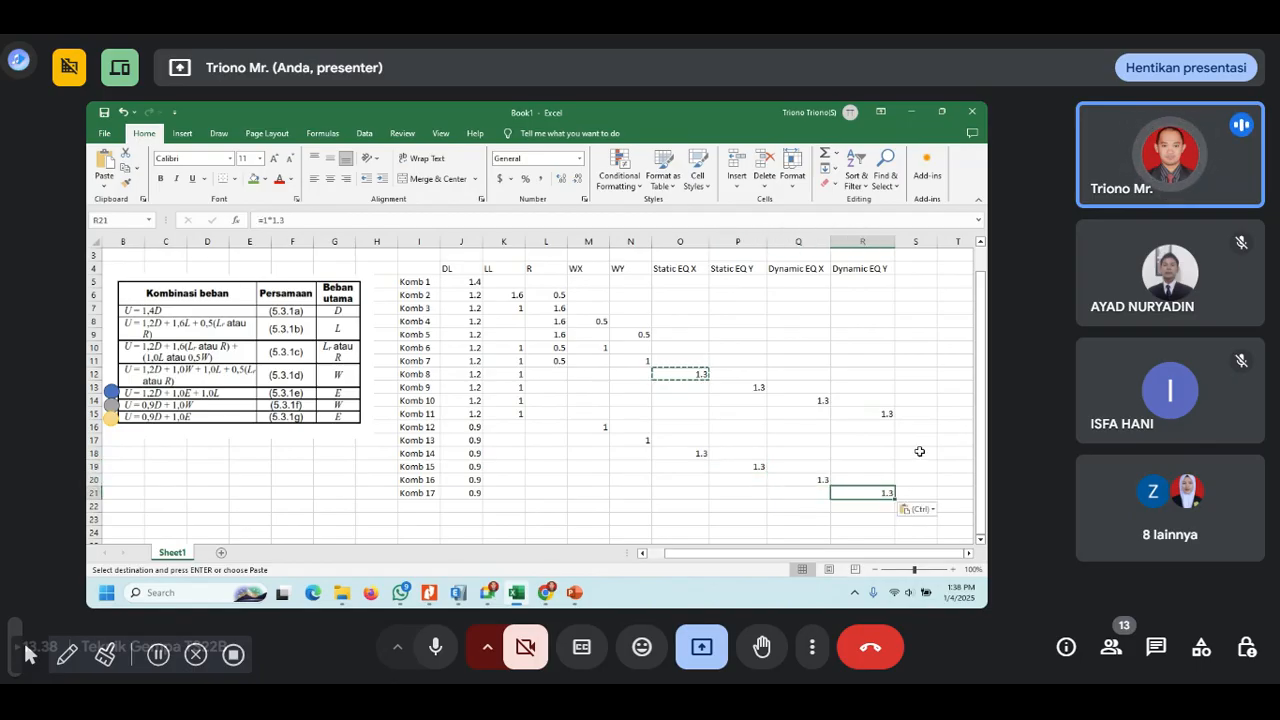
- Cancel the pending cell copy and arrange the ETABS model window side by side with the Excel load combination table
{"action": "key", "text": "Escape"}
{"action": "left_click", "coordinate": [928, 437]}
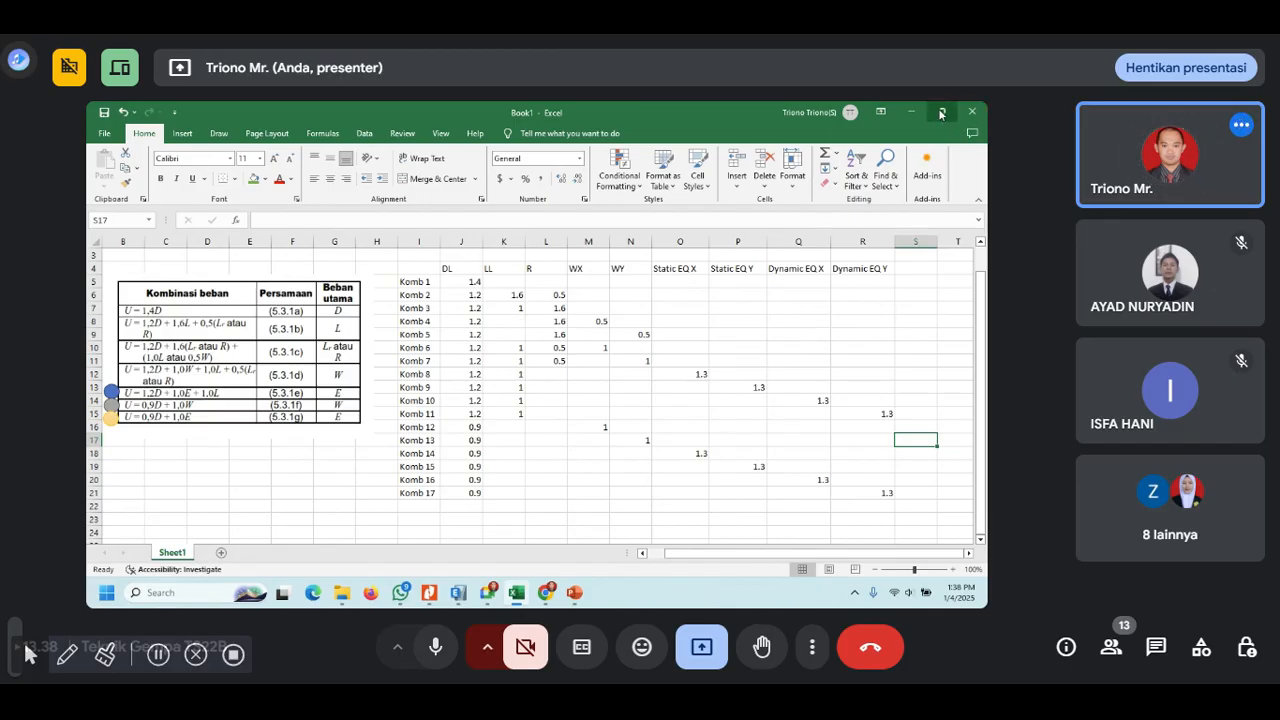
{"action": "mouse_move", "coordinate": [940, 113]}
{"action": "left_click", "coordinate": [895, 147]}
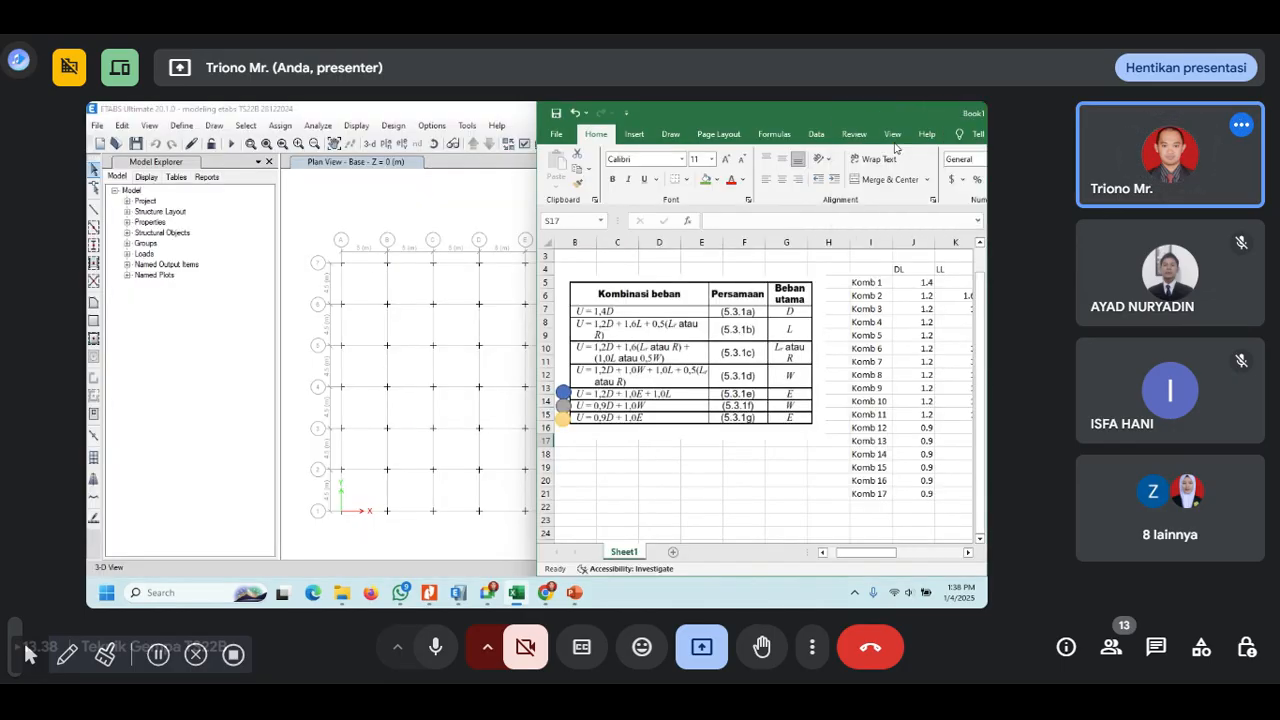
{"action": "left_click", "coordinate": [150, 355]}
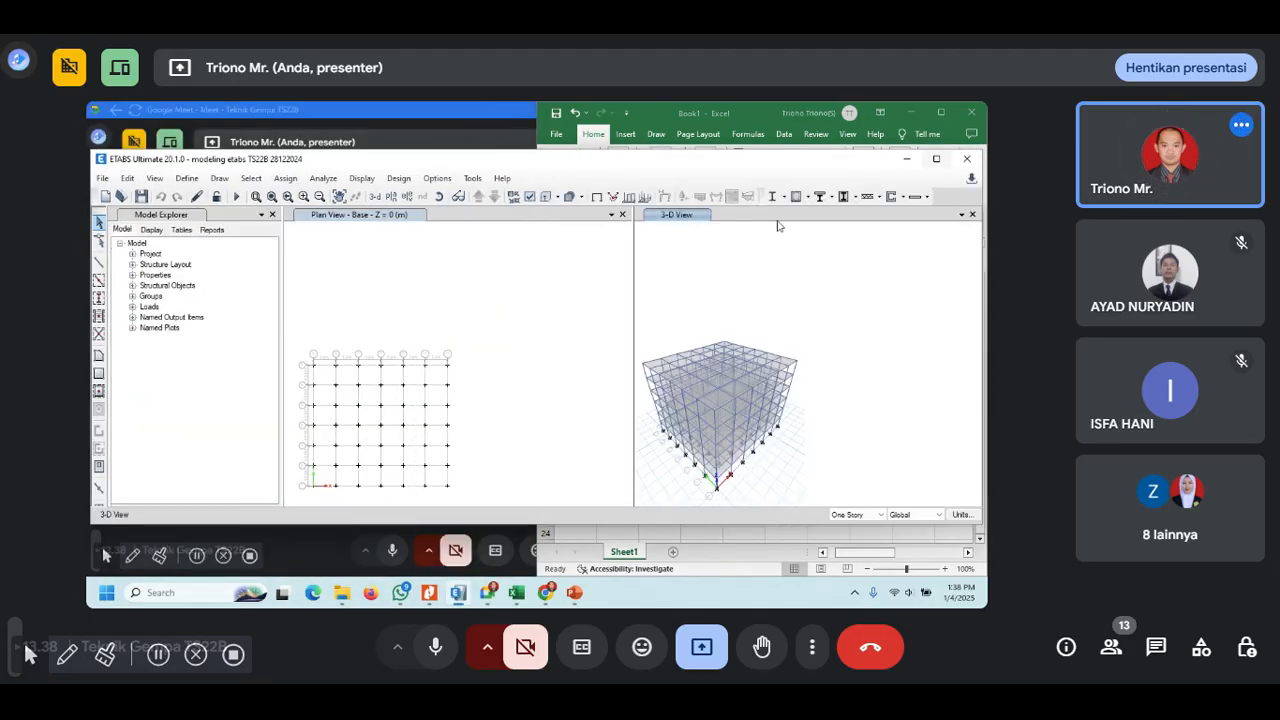
{"action": "mouse_move", "coordinate": [937, 161]}
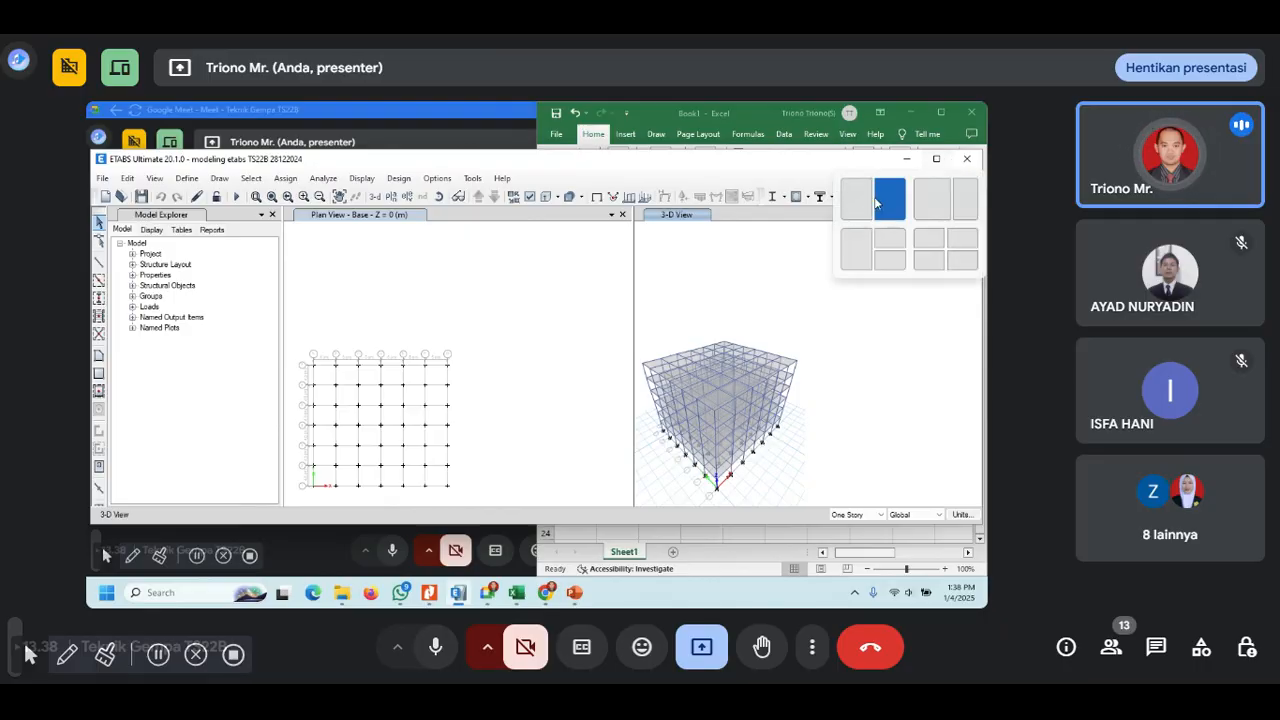
{"action": "left_click", "coordinate": [888, 198]}
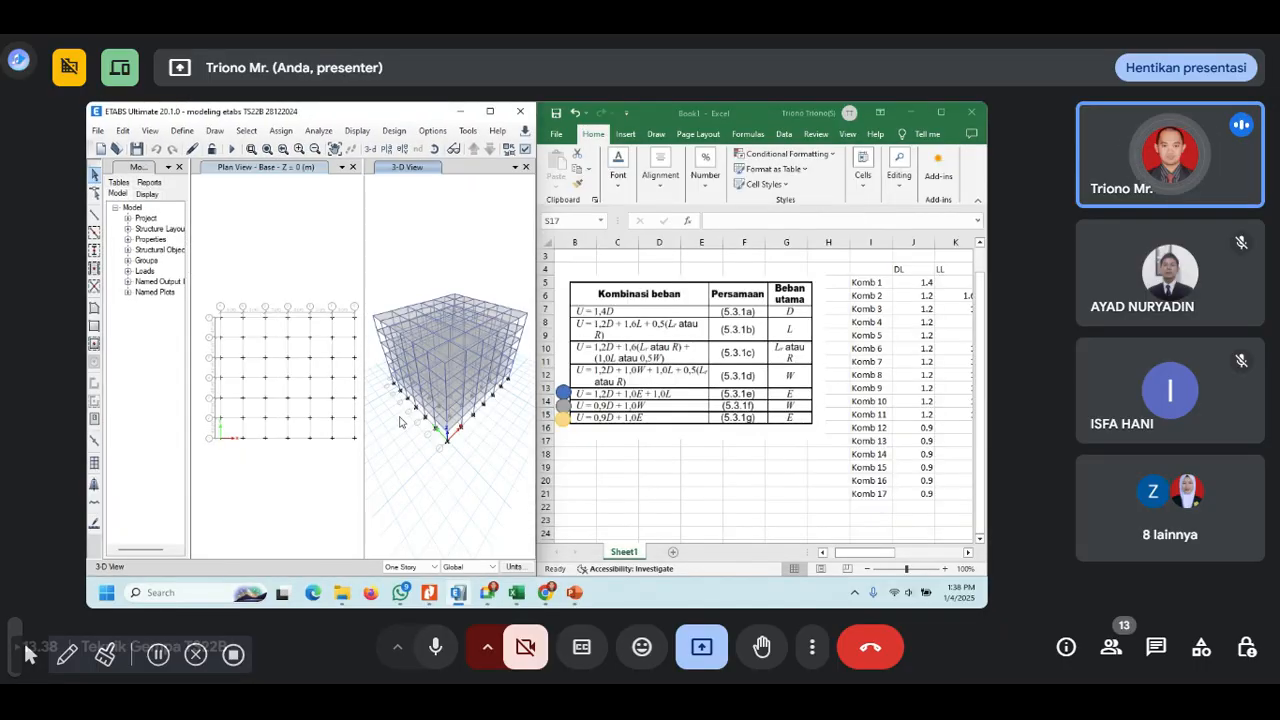
- Examine the load factor columns from DL to Static EQ Y in the Excel combination table
{"action": "left_click", "coordinate": [968, 553]}
{"action": "left_click", "coordinate": [968, 555]}
{"action": "left_click", "coordinate": [968, 555]}
{"action": "left_click", "coordinate": [968, 555]}
{"action": "left_click", "coordinate": [968, 555]}
{"action": "left_click", "coordinate": [968, 555]}
{"action": "left_click", "coordinate": [968, 555]}
{"action": "left_click", "coordinate": [968, 555]}
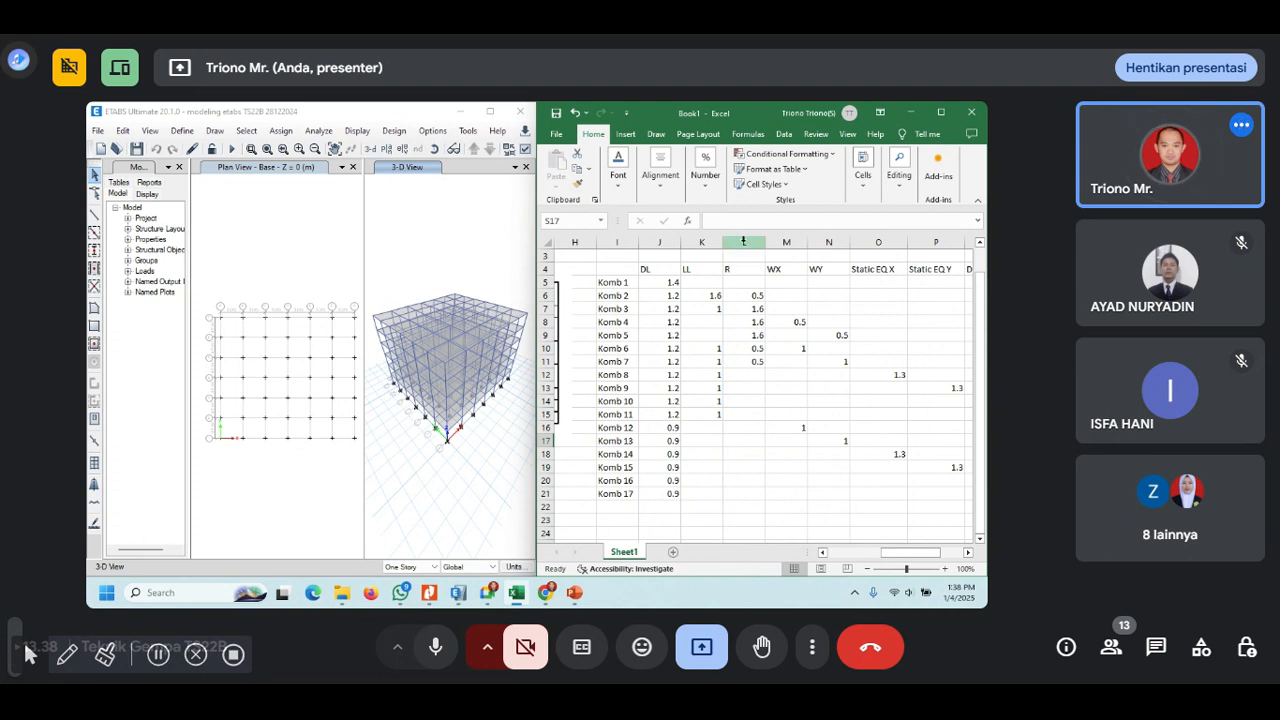
- Switch to ETABS, open the load combination definitions and move the dialog clear of the Excel table
{"action": "left_click", "coordinate": [182, 134]}
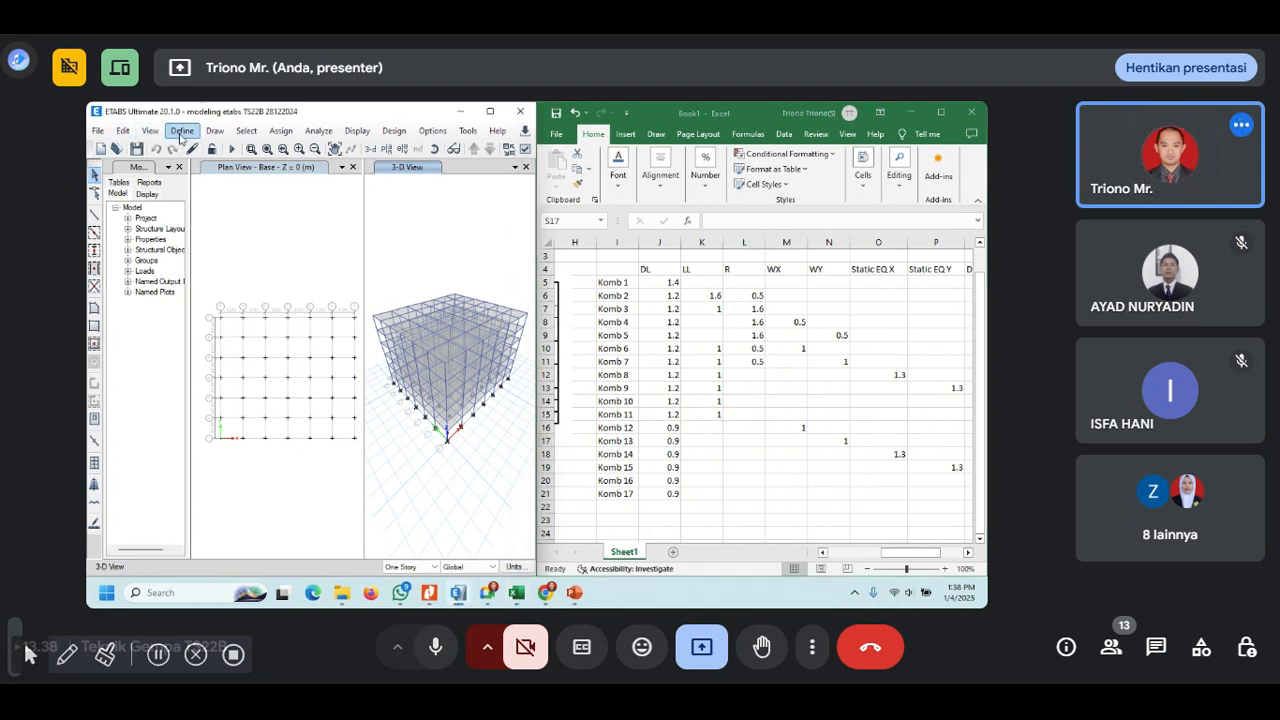
{"action": "left_click", "coordinate": [184, 132]}
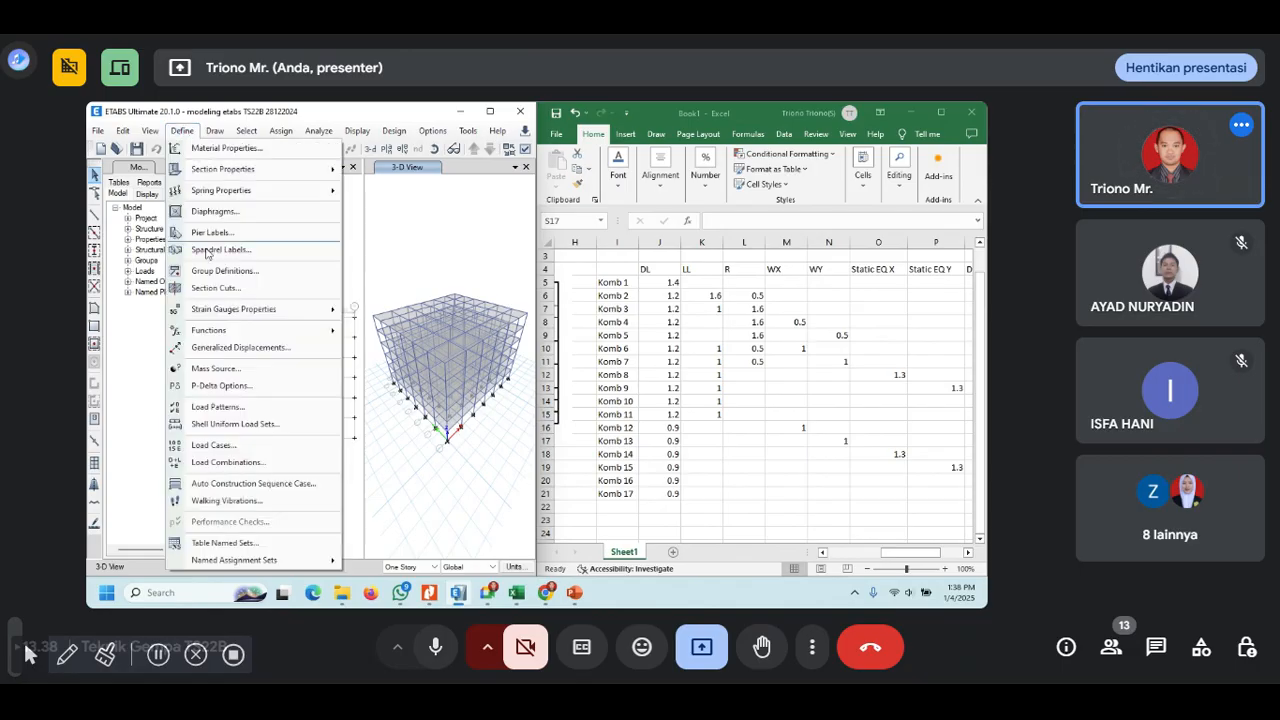
{"action": "left_click", "coordinate": [246, 131]}
{"action": "left_click", "coordinate": [182, 131]}
{"action": "left_click", "coordinate": [208, 466]}
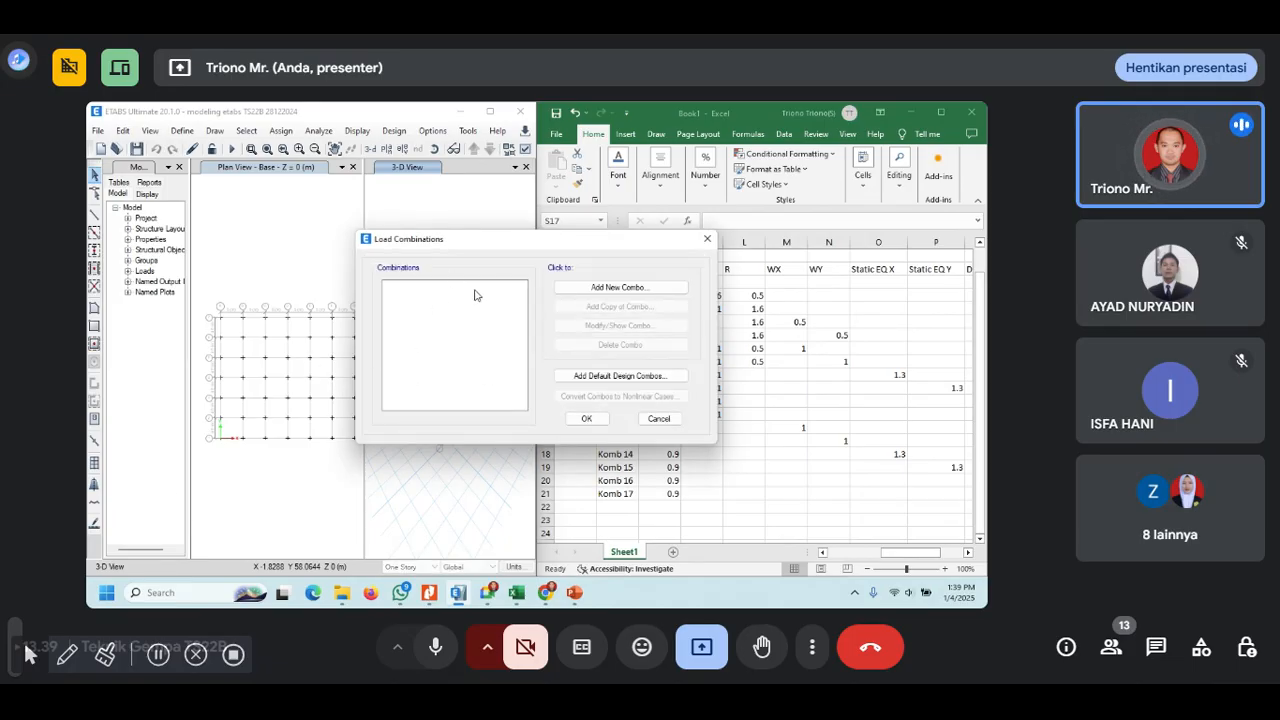
{"action": "left_click_drag", "start_coordinate": [527, 248], "coordinate": [323, 239]}
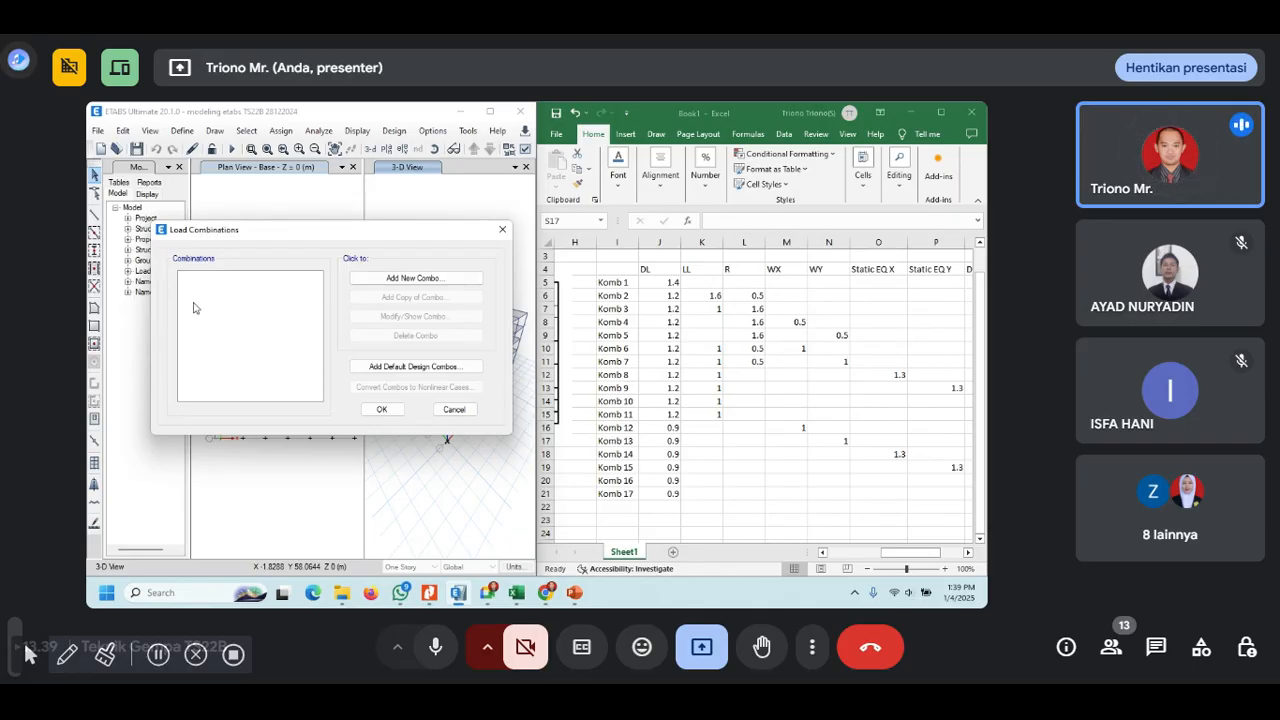
- Add a new load combination for Komb 1 containing the Dead load with a scale factor of 1.4
{"action": "left_click", "coordinate": [406, 280]}
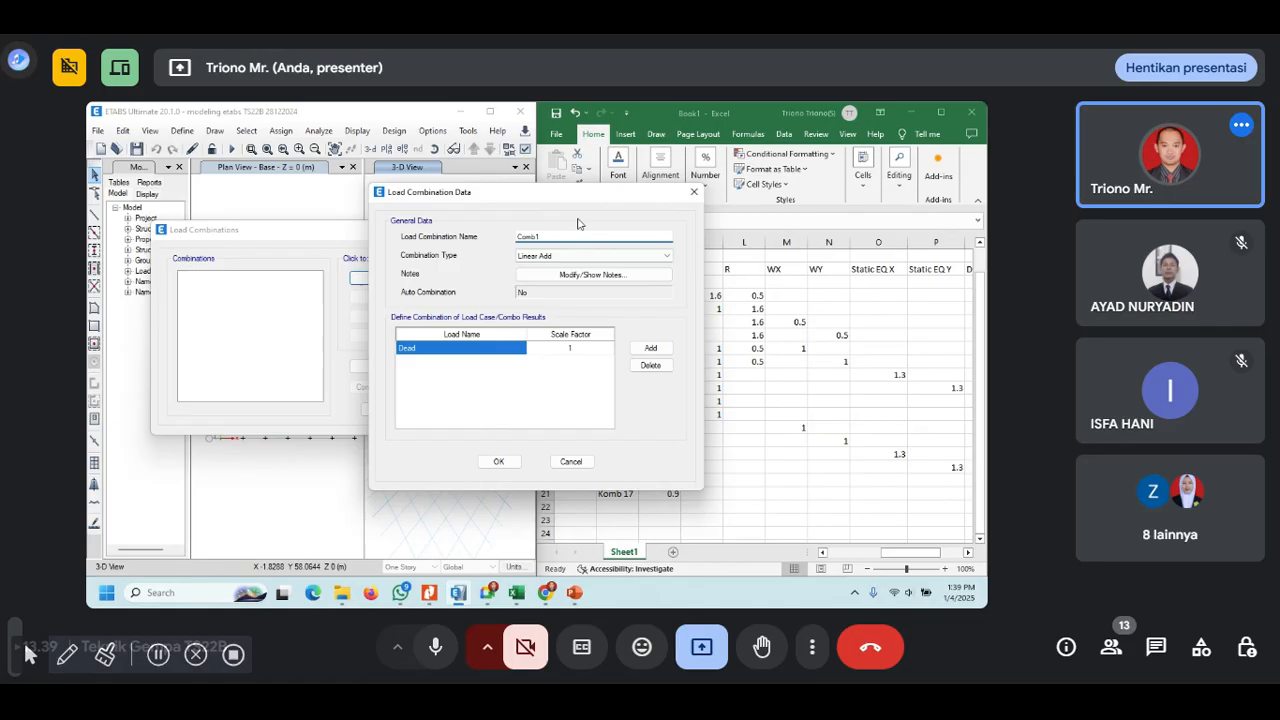
{"action": "left_click_drag", "start_coordinate": [588, 195], "coordinate": [271, 245]}
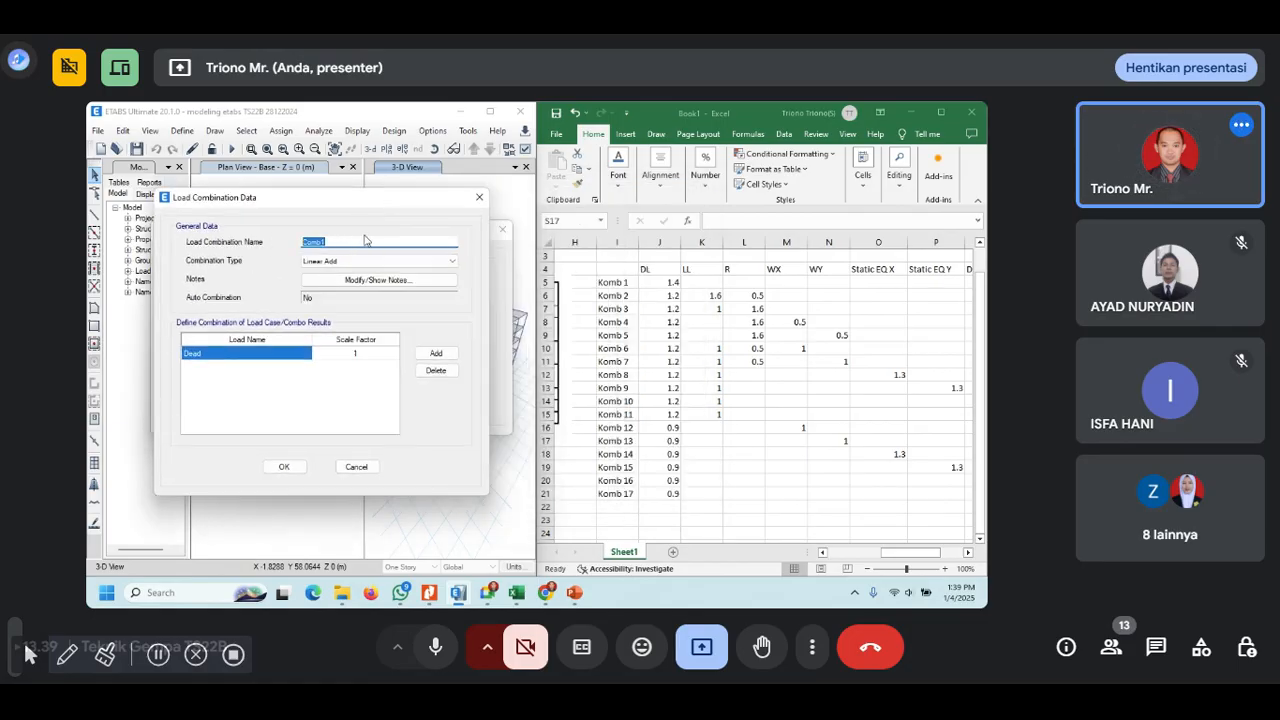
{"action": "left_click", "coordinate": [302, 354]}
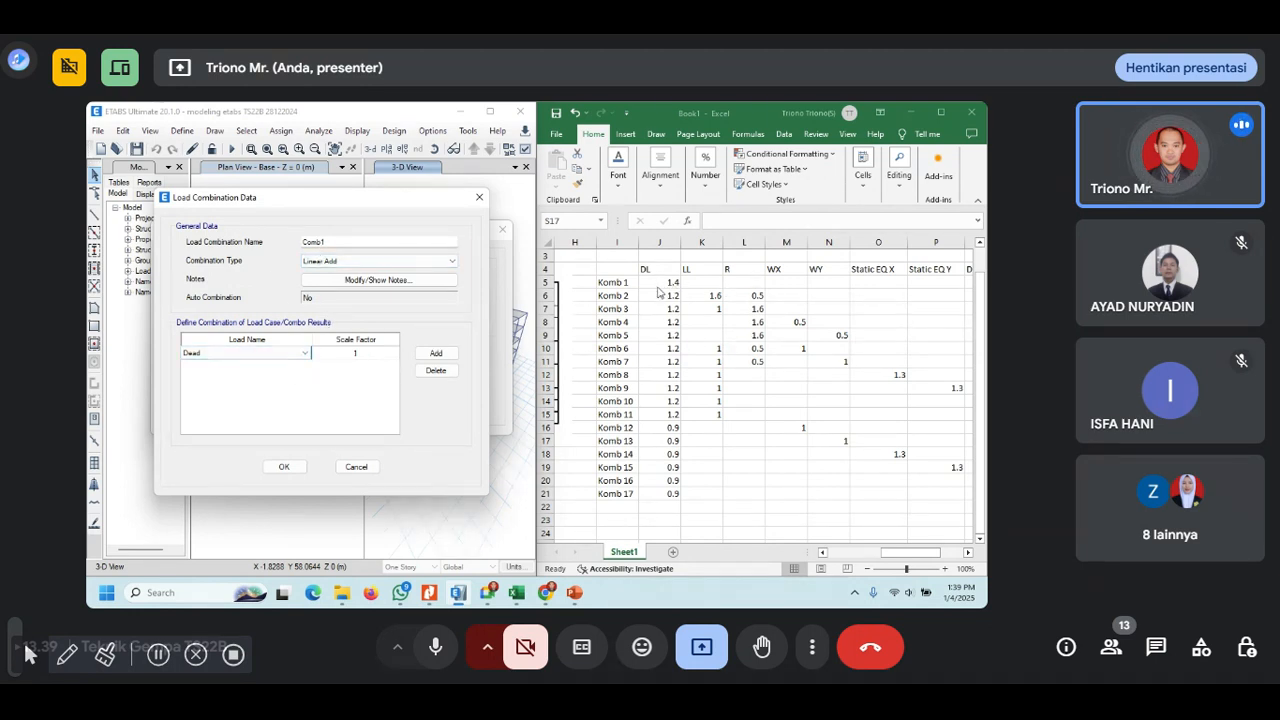
{"action": "left_click", "coordinate": [304, 355]}
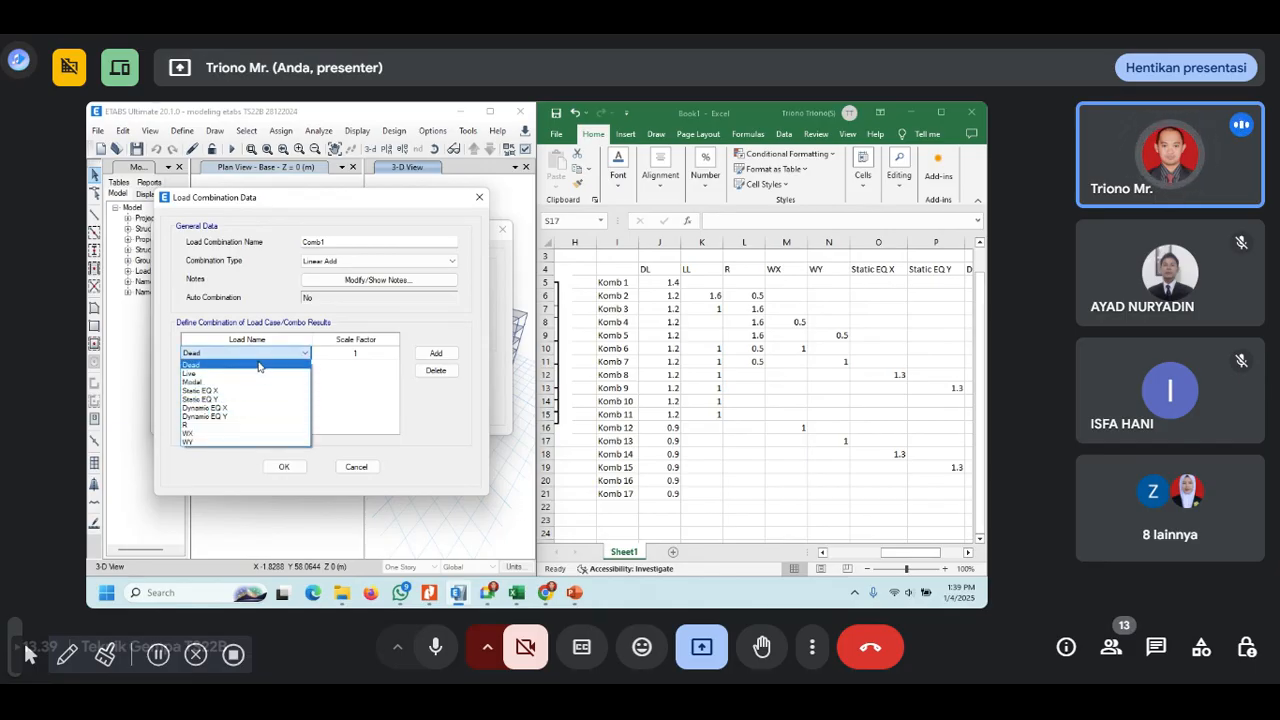
{"action": "left_click", "coordinate": [258, 364]}
{"action": "left_click", "coordinate": [356, 354]}
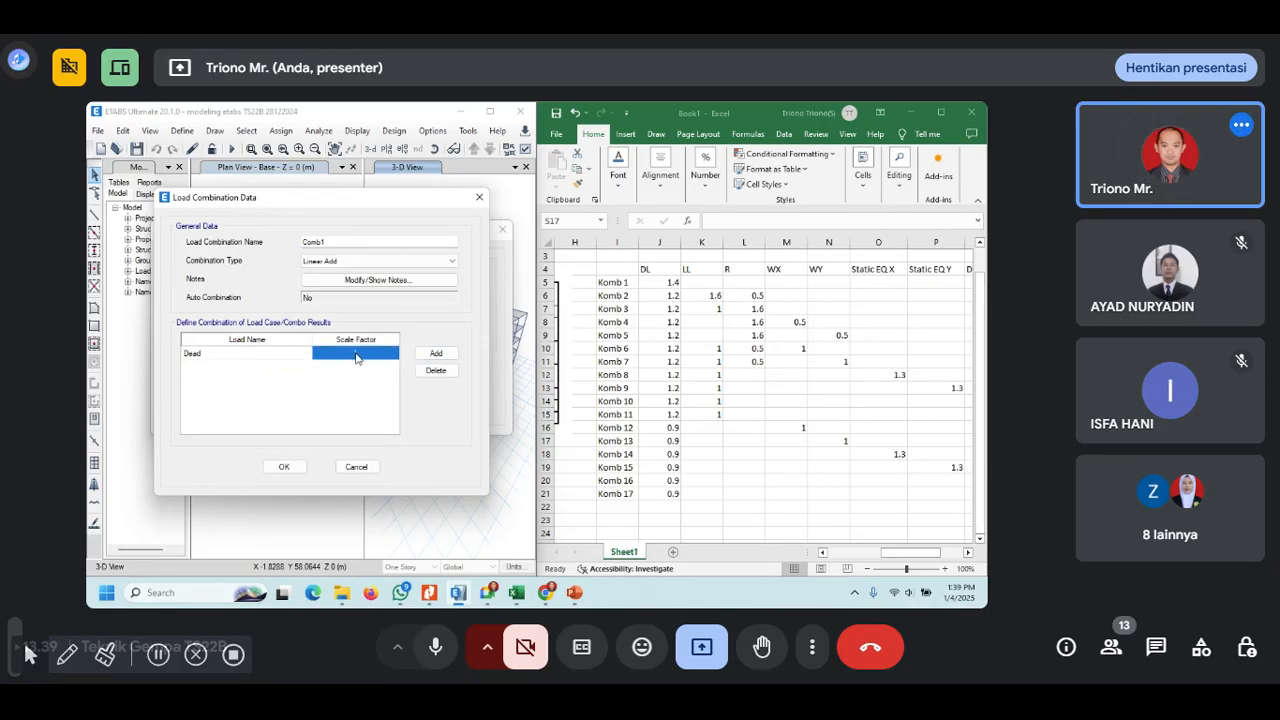
{"action": "left_click", "coordinate": [356, 354]}
{"action": "left_click", "coordinate": [284, 467]}
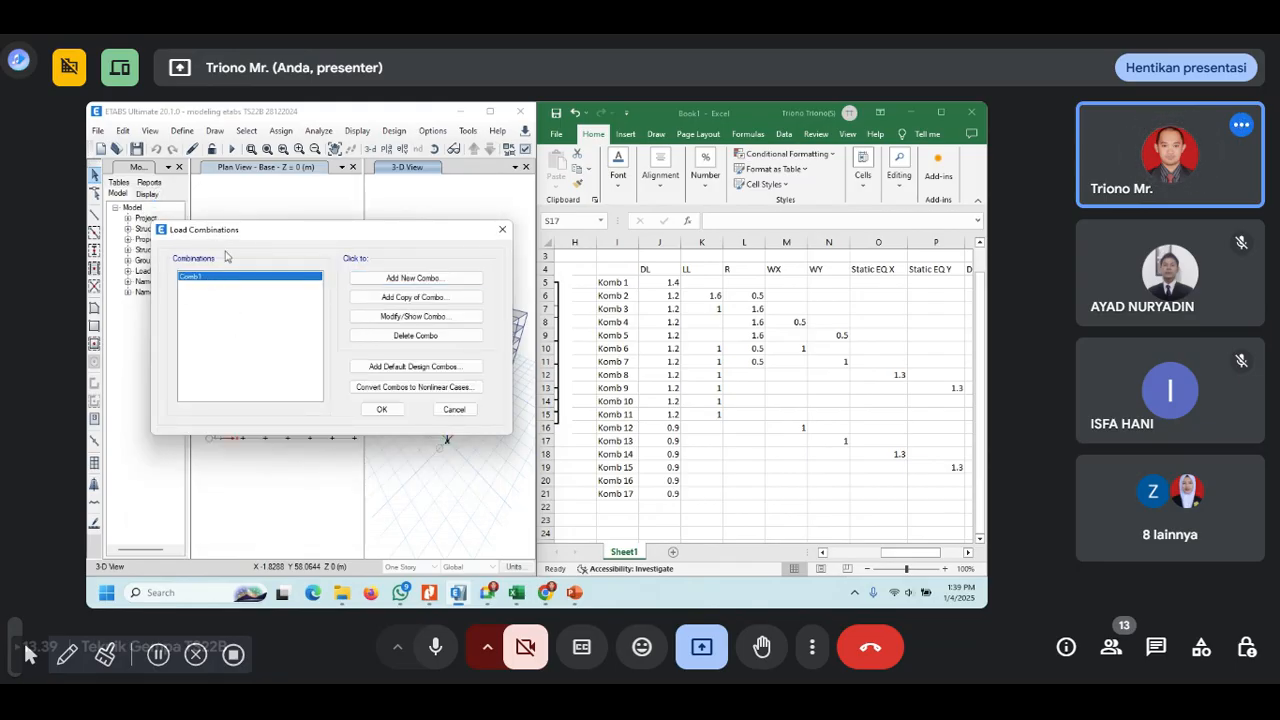
- Review the load name and scale factor stored in the first load combination, leaving it unmodified
{"action": "left_click", "coordinate": [416, 318]}
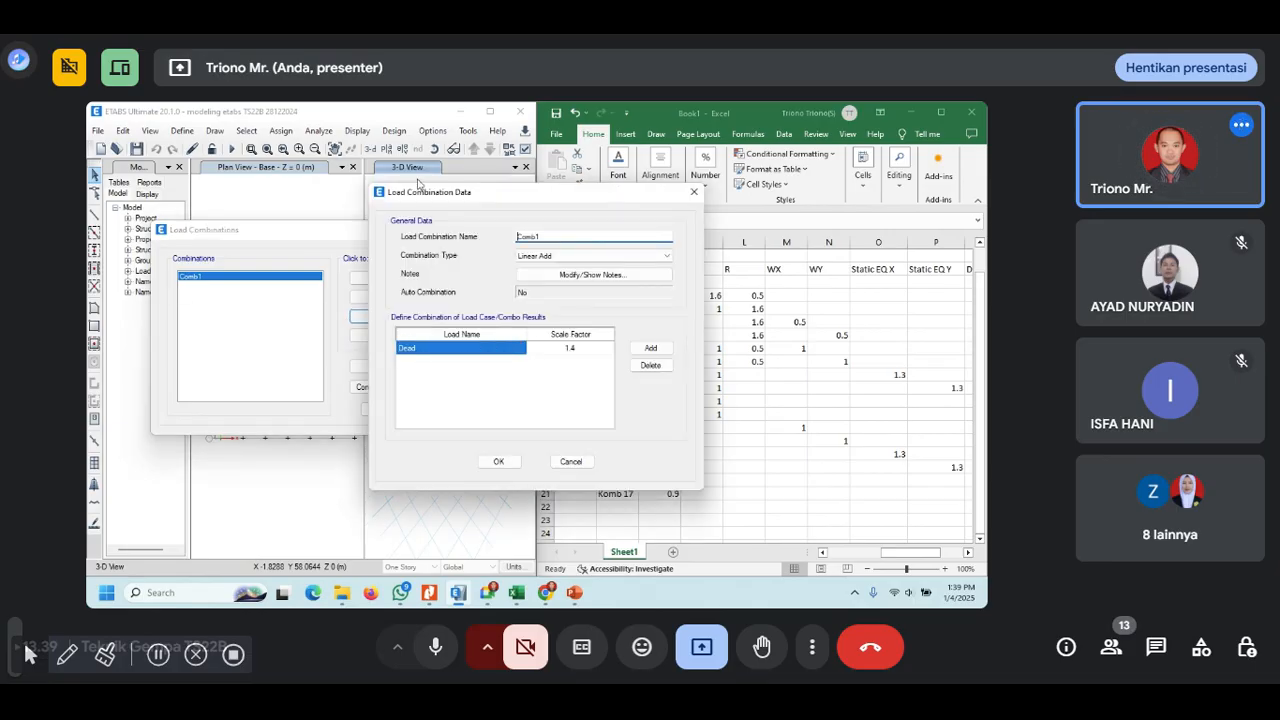
{"action": "left_click_drag", "start_coordinate": [505, 187], "coordinate": [585, 187]}
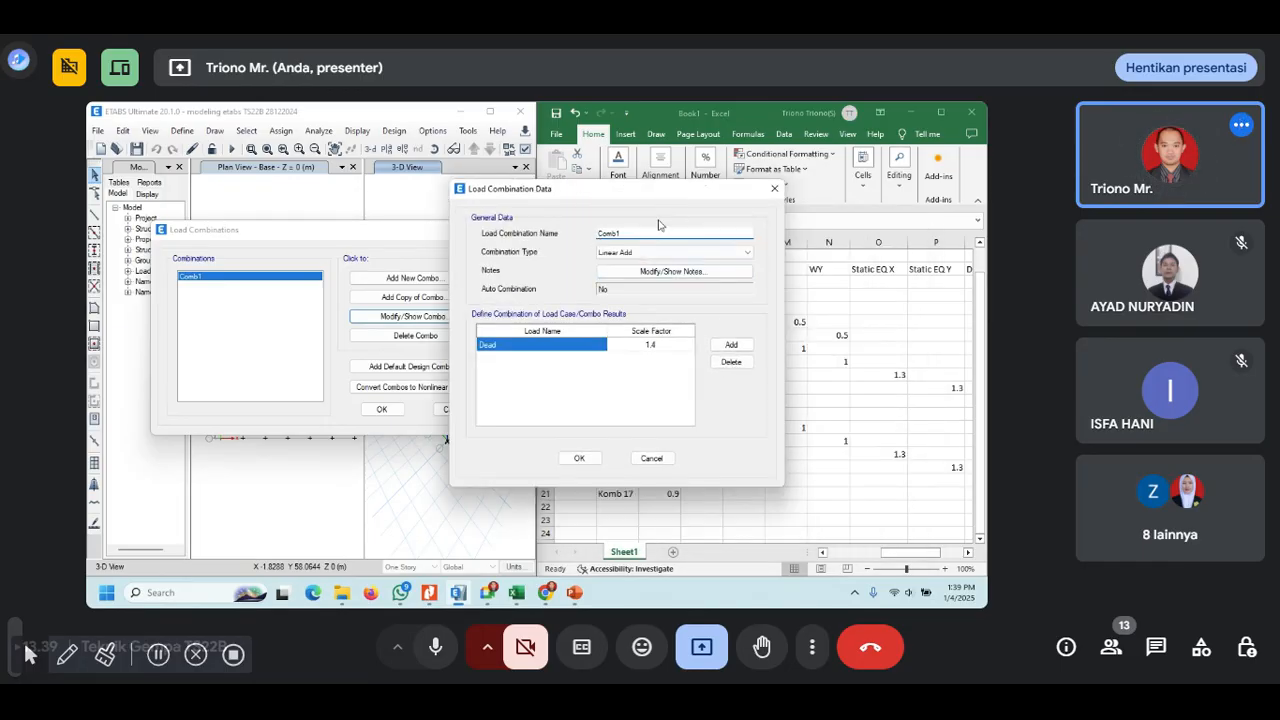
{"action": "left_click", "coordinate": [651, 458]}
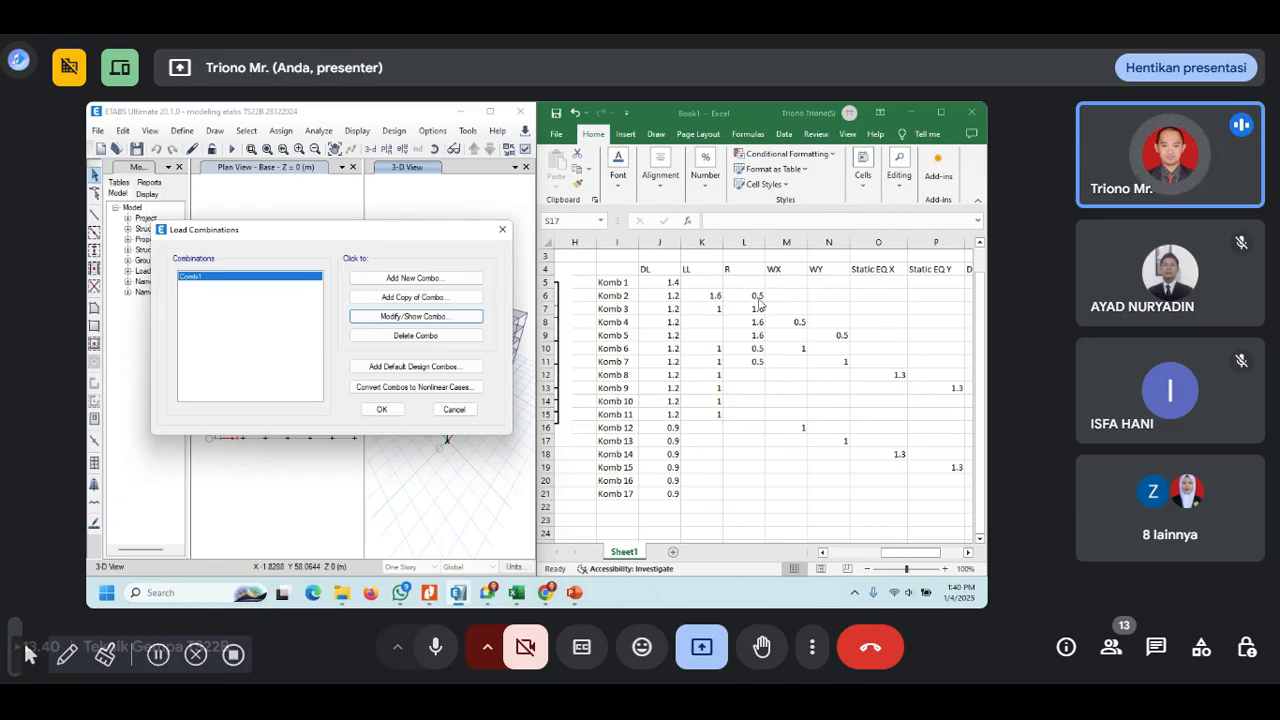
- Start a second load combination for Komb 2 and set its Dead load scale factor to 1.2
{"action": "left_click", "coordinate": [409, 279]}
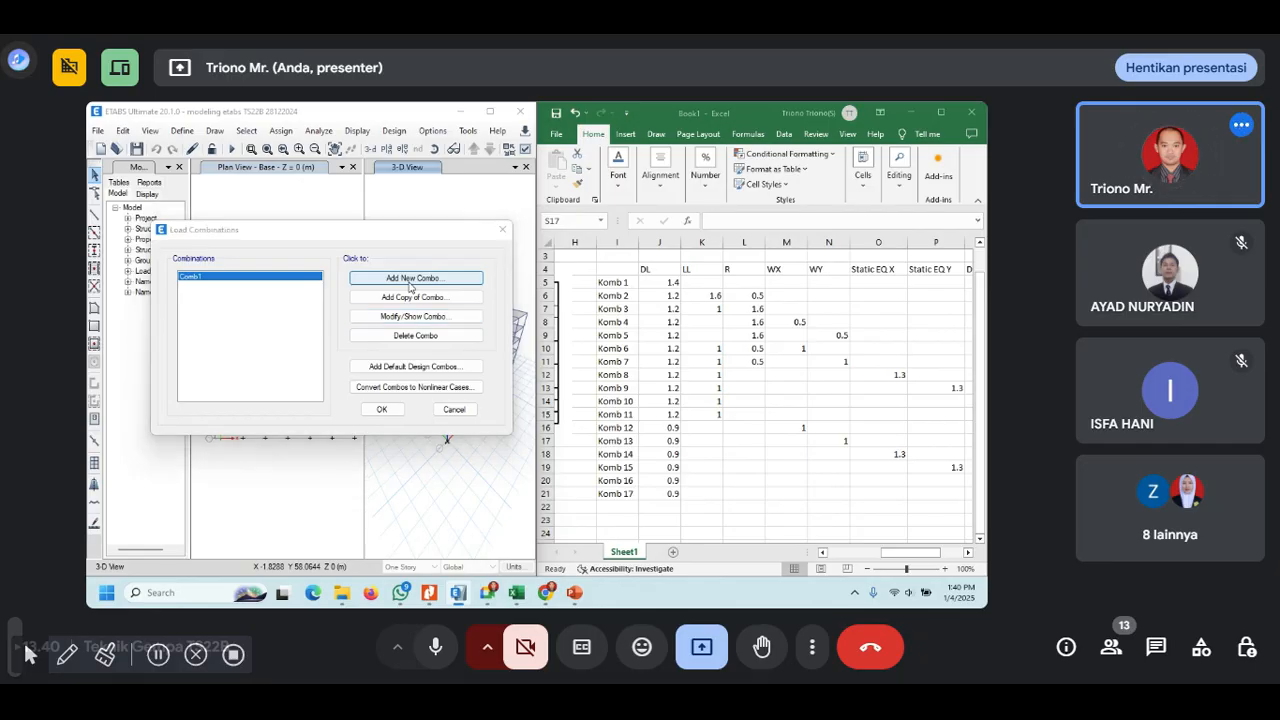
{"action": "left_click_drag", "start_coordinate": [613, 203], "coordinate": [453, 189]}
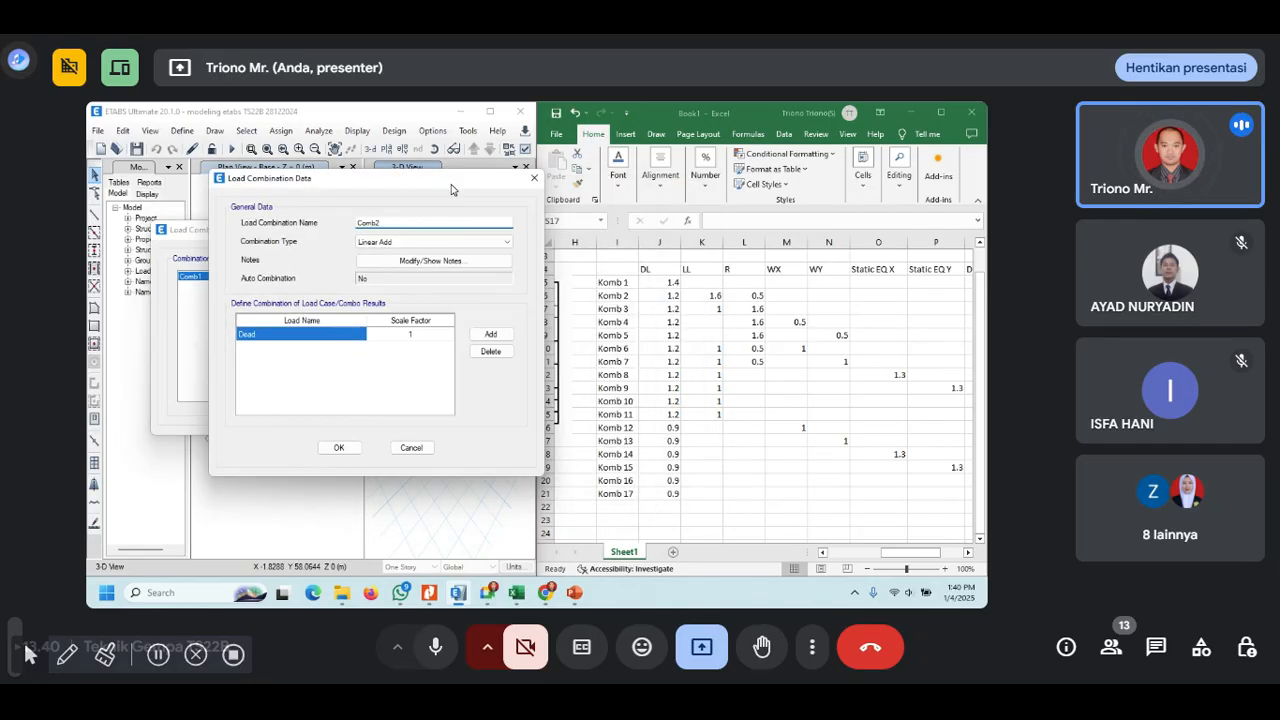
{"action": "left_click", "coordinate": [412, 336]}
{"action": "left_click", "coordinate": [412, 336]}
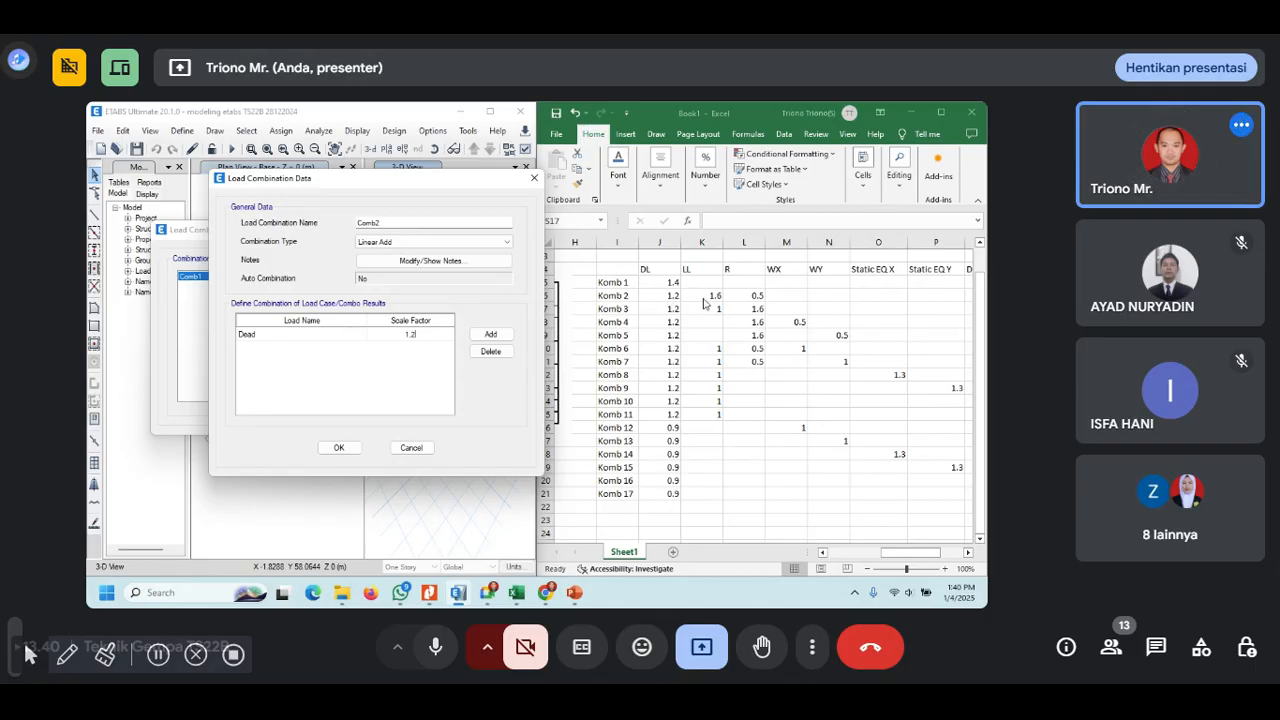
- Add the Live load to the Komb 2 combination with a scale factor of 1.6
{"action": "left_click", "coordinate": [494, 337]}
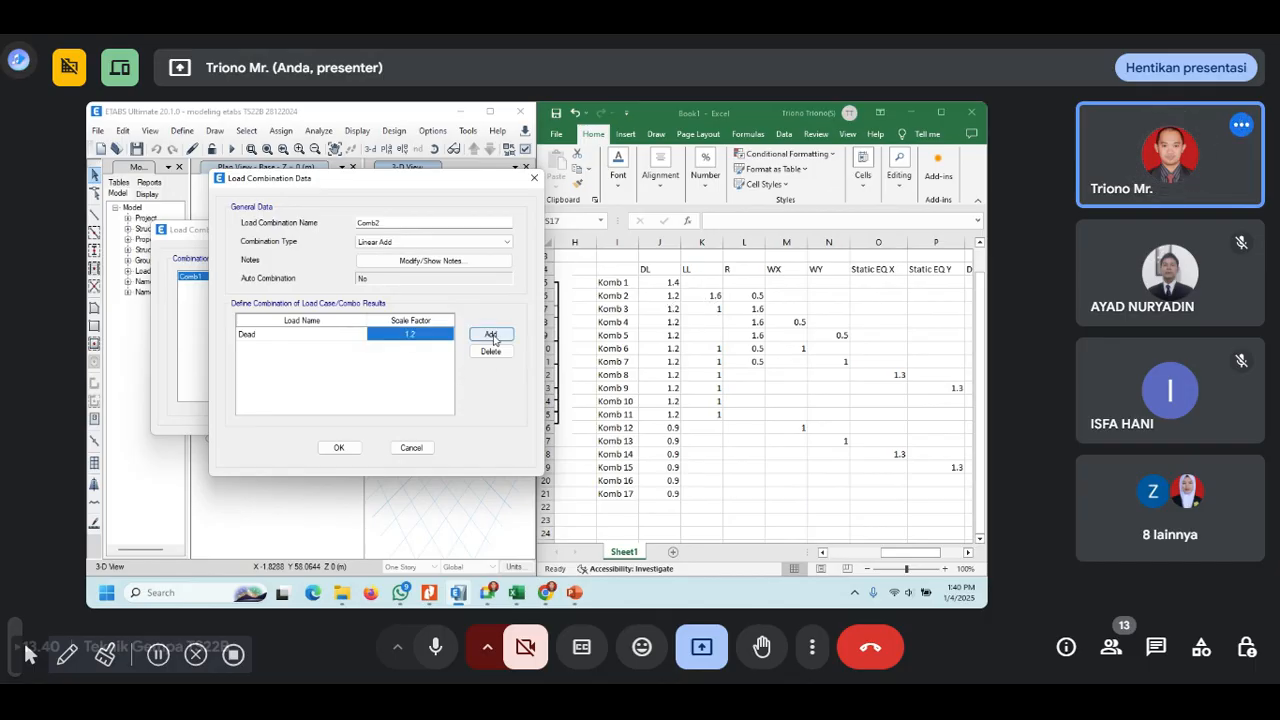
{"action": "left_click", "coordinate": [359, 347]}
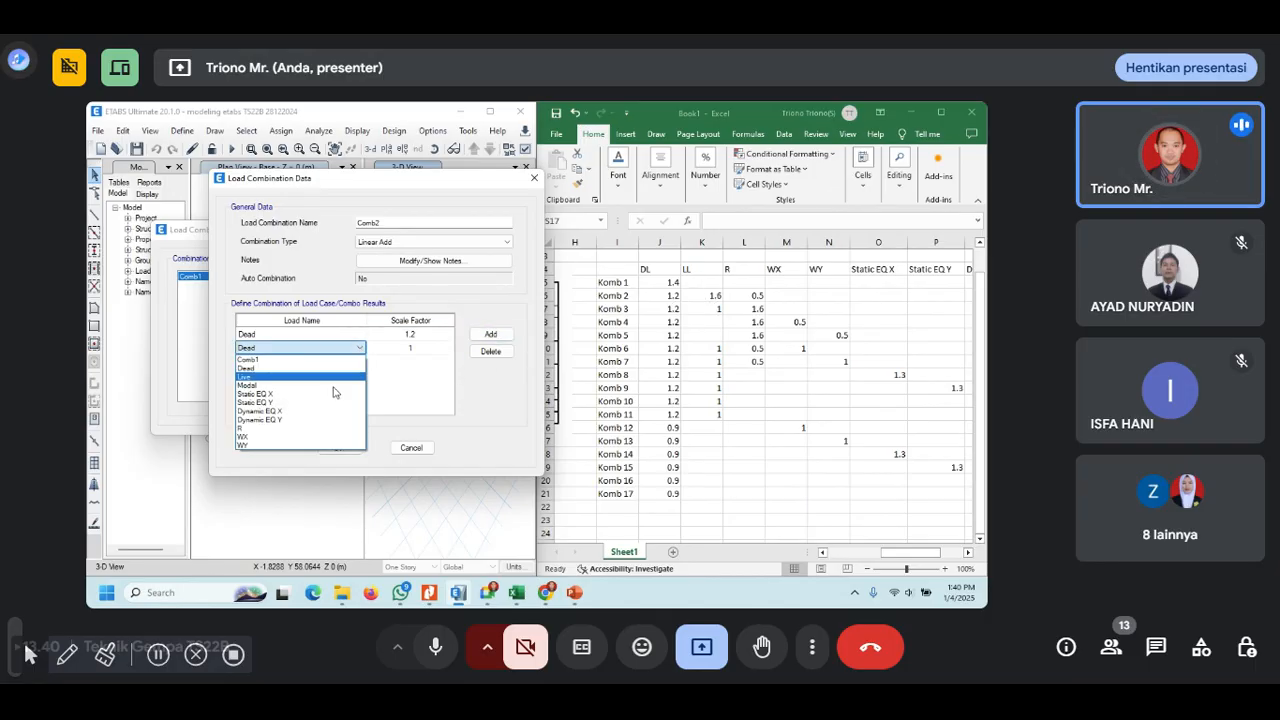
{"action": "left_click", "coordinate": [283, 377]}
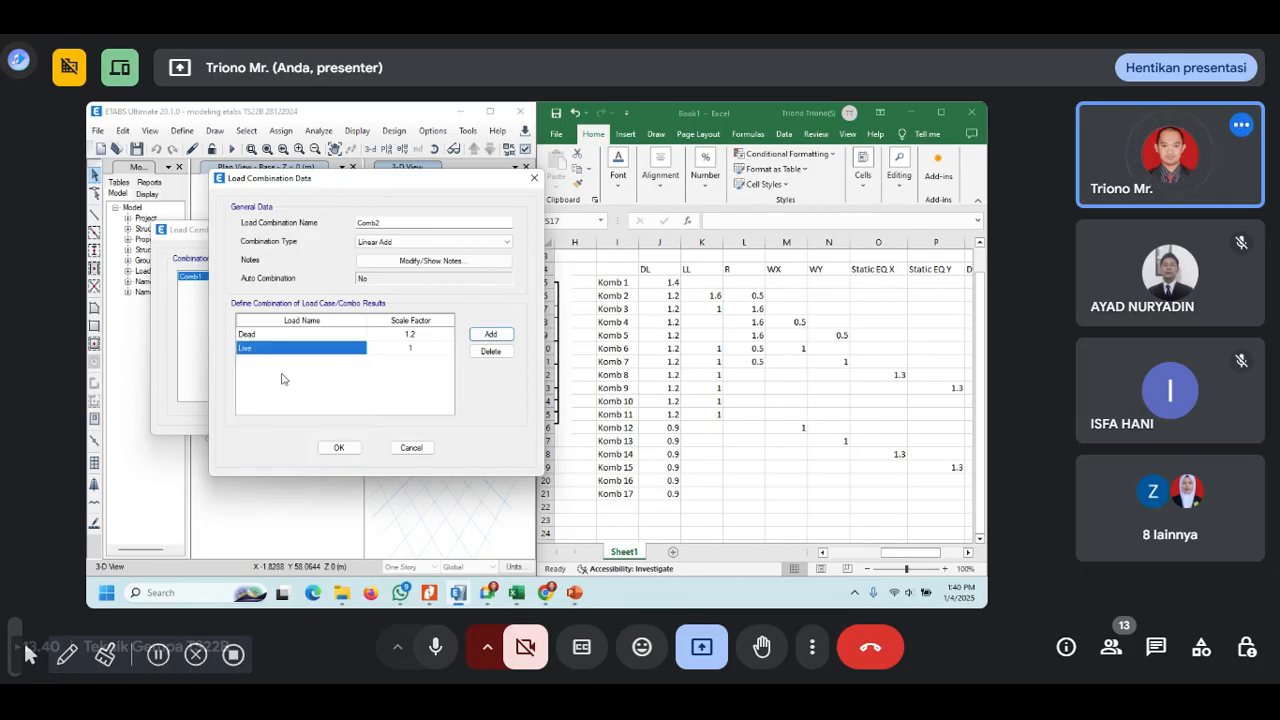
{"action": "left_click", "coordinate": [411, 348]}
{"action": "left_click", "coordinate": [411, 348]}
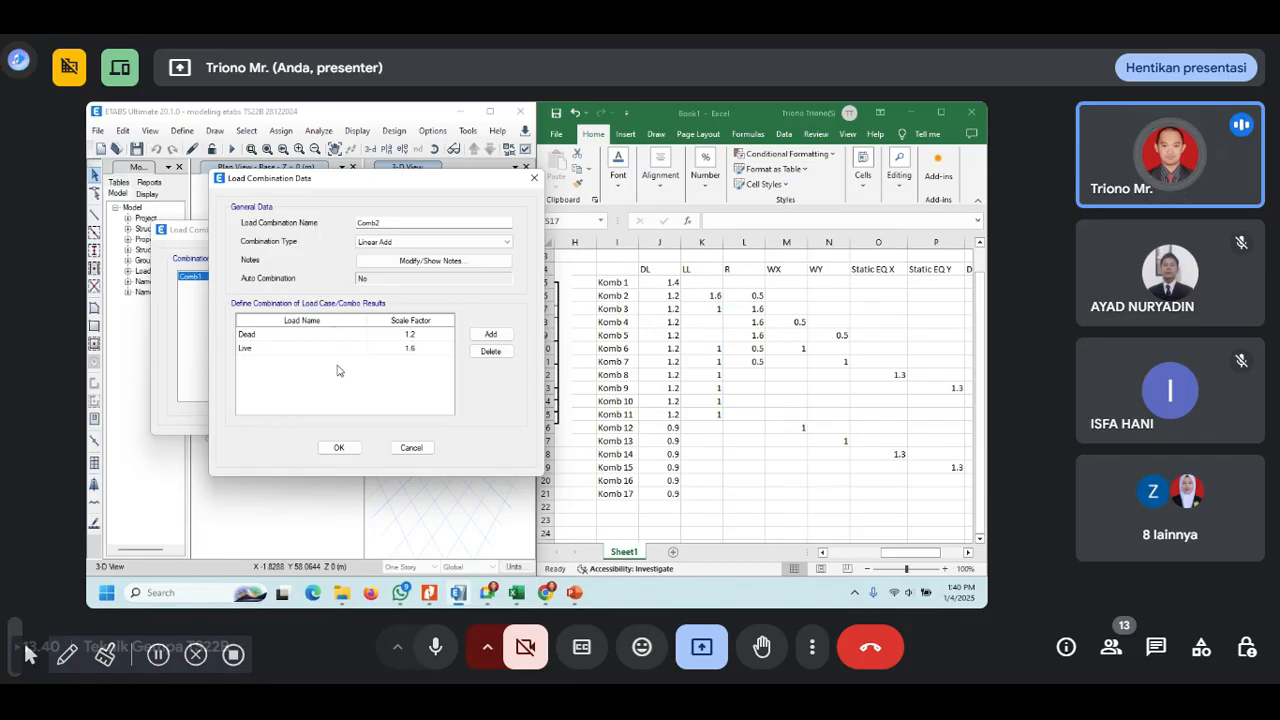
- Add the R load to the Komb 2 combination with a scale factor of 0.5 and save the combination
{"action": "left_click", "coordinate": [490, 334]}
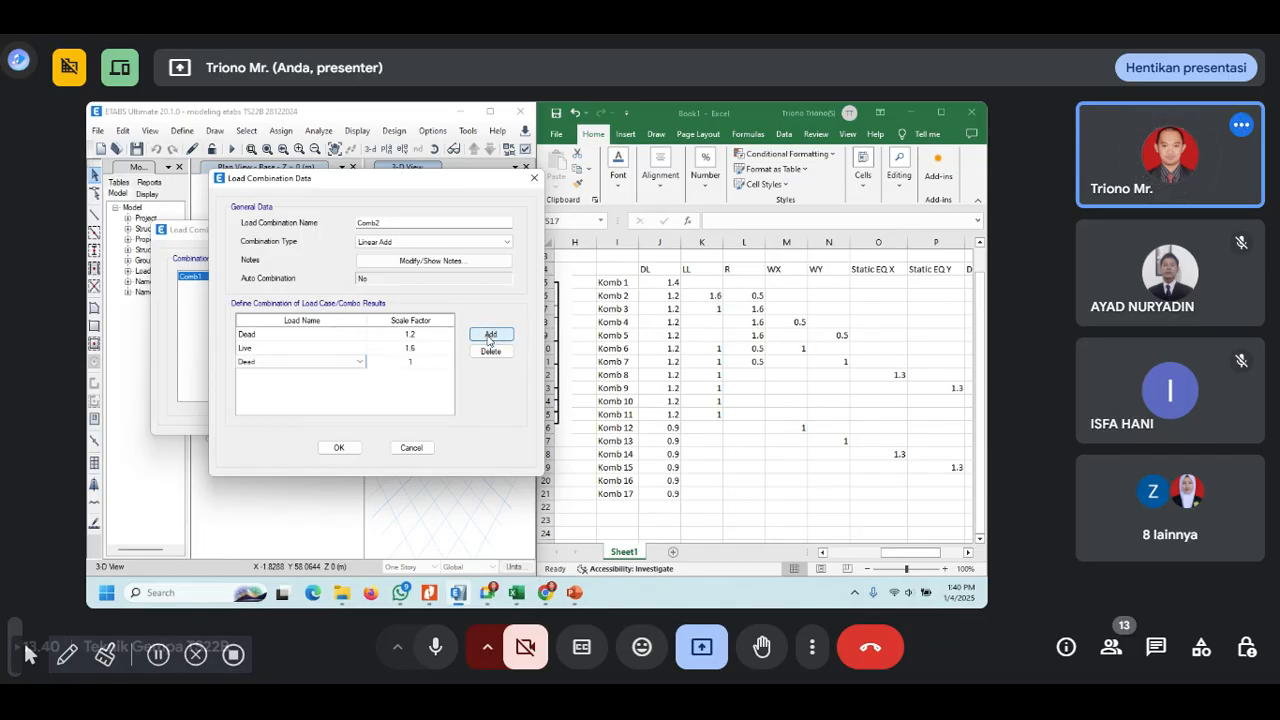
{"action": "left_click", "coordinate": [360, 362]}
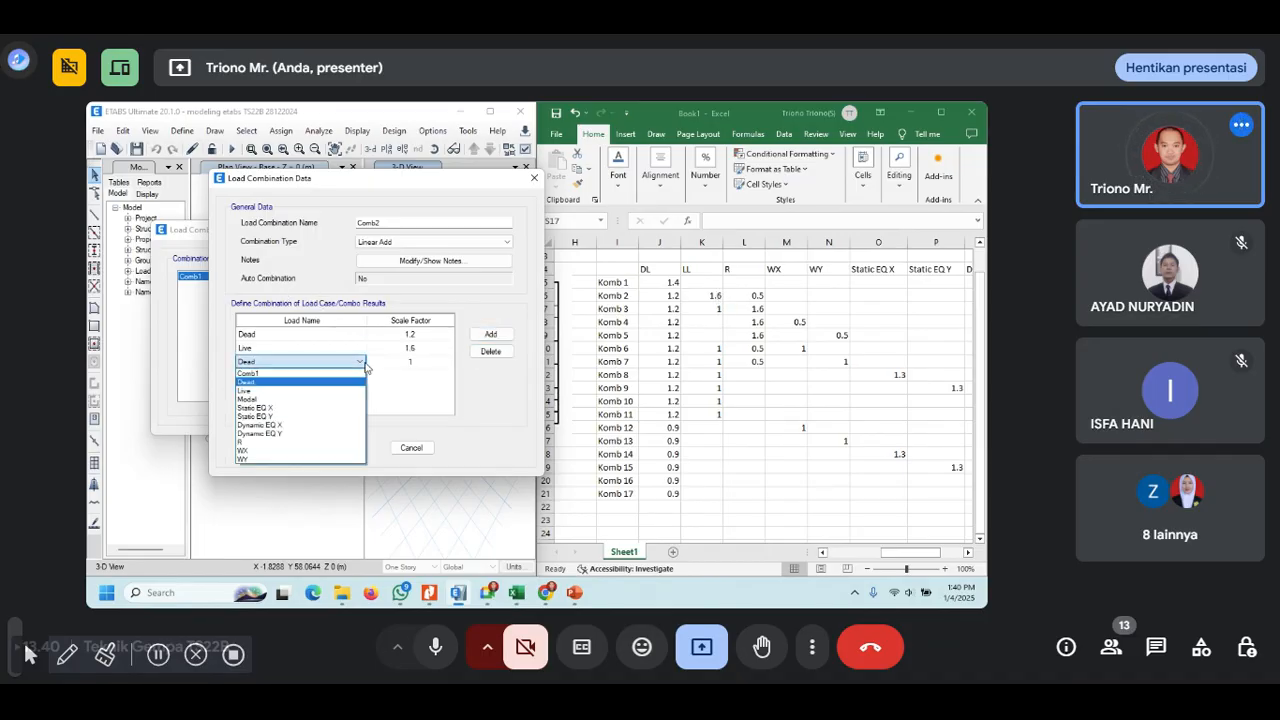
{"action": "left_click", "coordinate": [269, 442]}
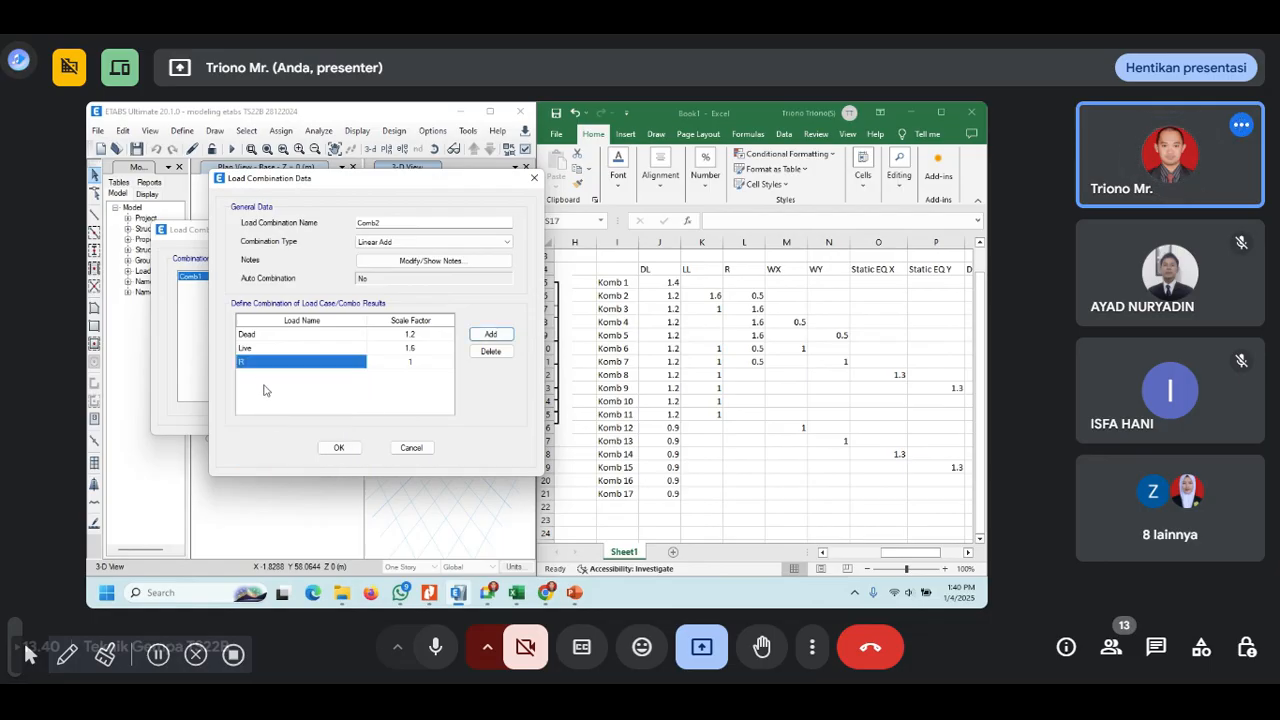
{"action": "left_click", "coordinate": [411, 363]}
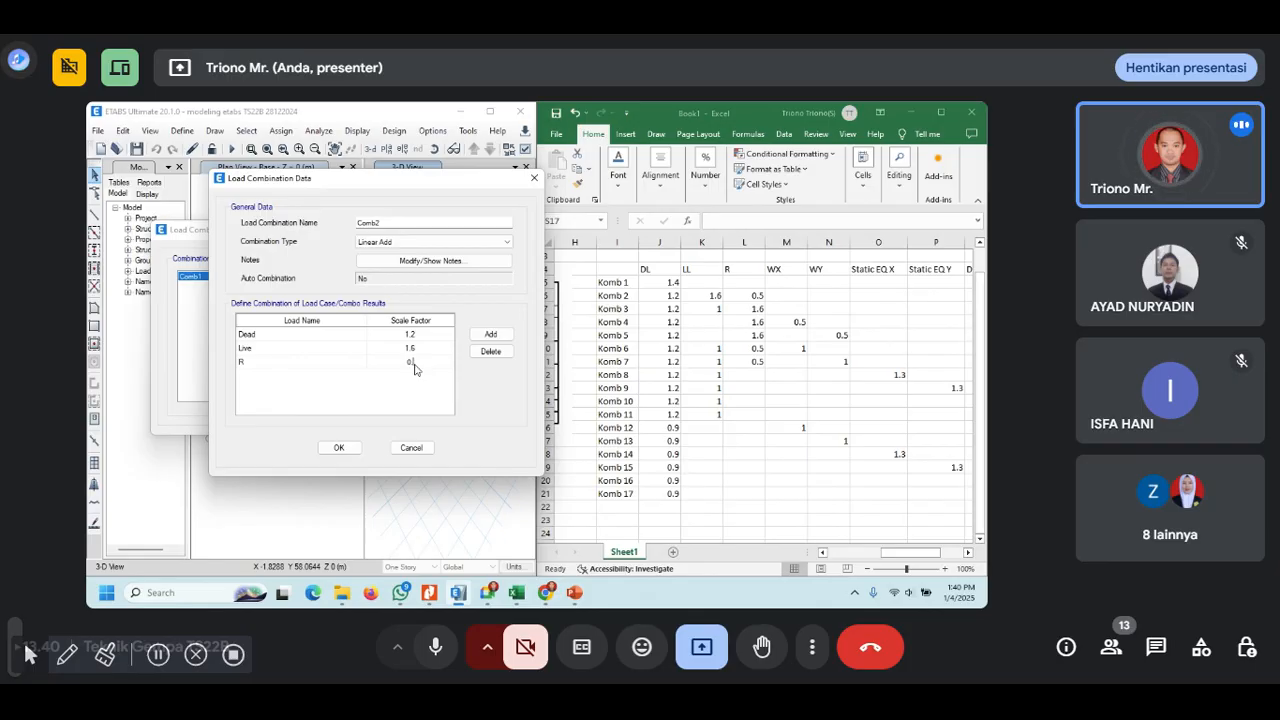
{"action": "left_click", "coordinate": [338, 447]}
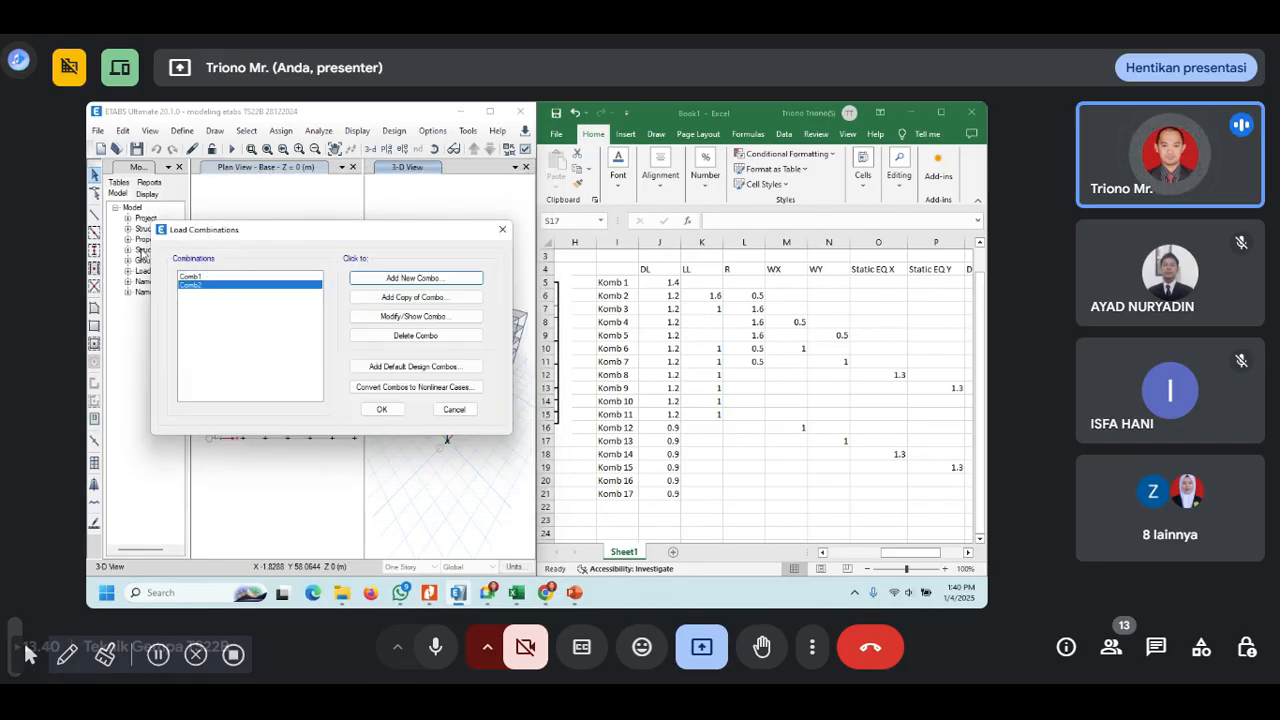
- Start a third load combination for Komb 3 and set its Dead load scale factor to 1.2
{"action": "left_click", "coordinate": [407, 281]}
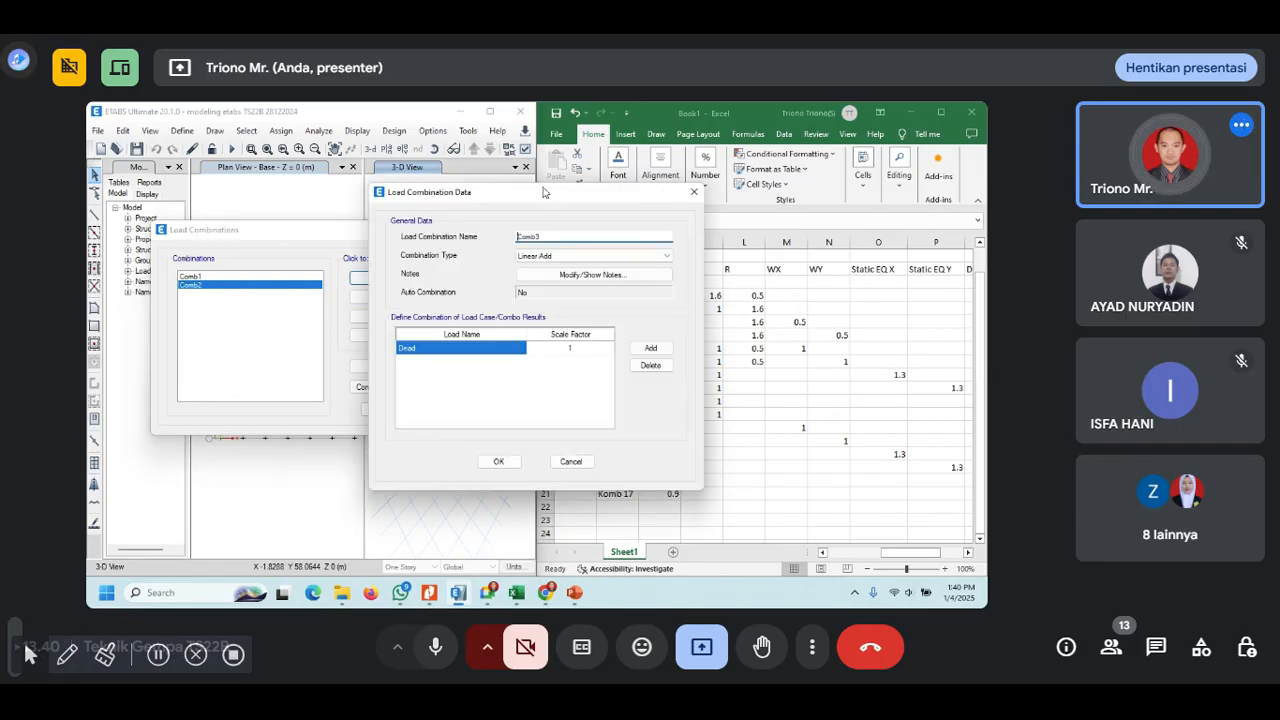
{"action": "left_click_drag", "start_coordinate": [552, 204], "coordinate": [337, 200]}
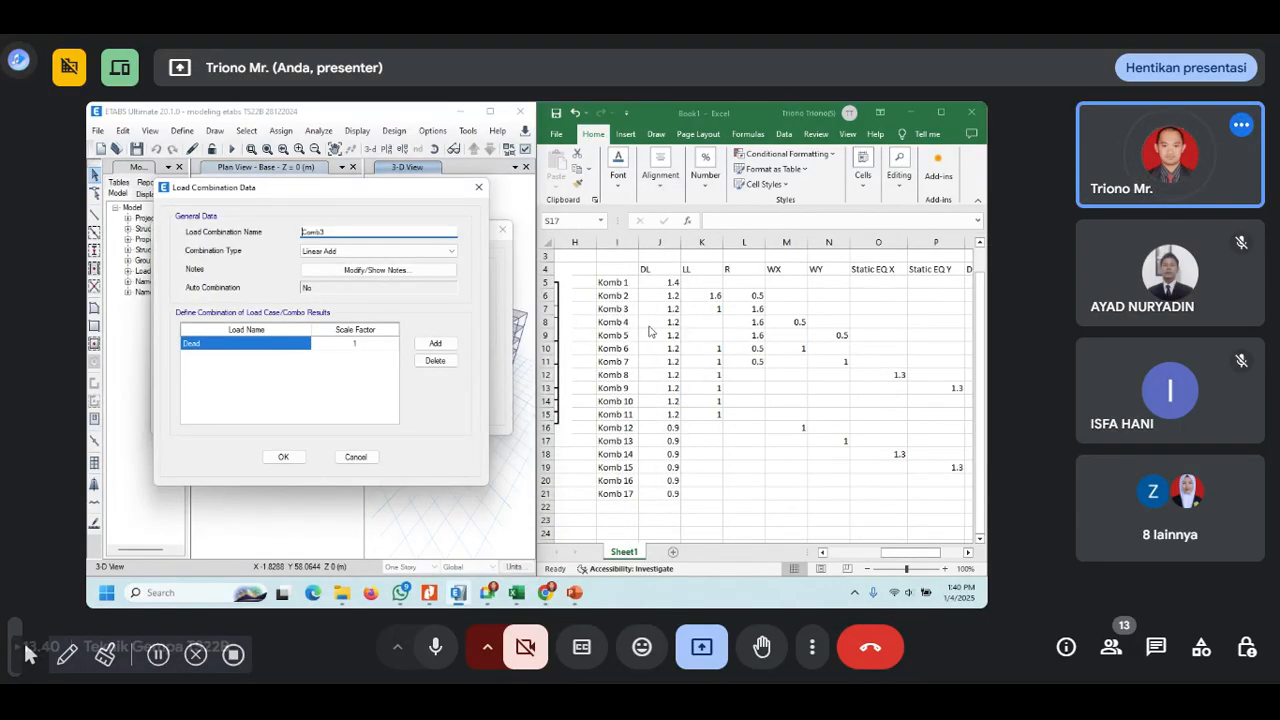
{"action": "left_click", "coordinate": [358, 343]}
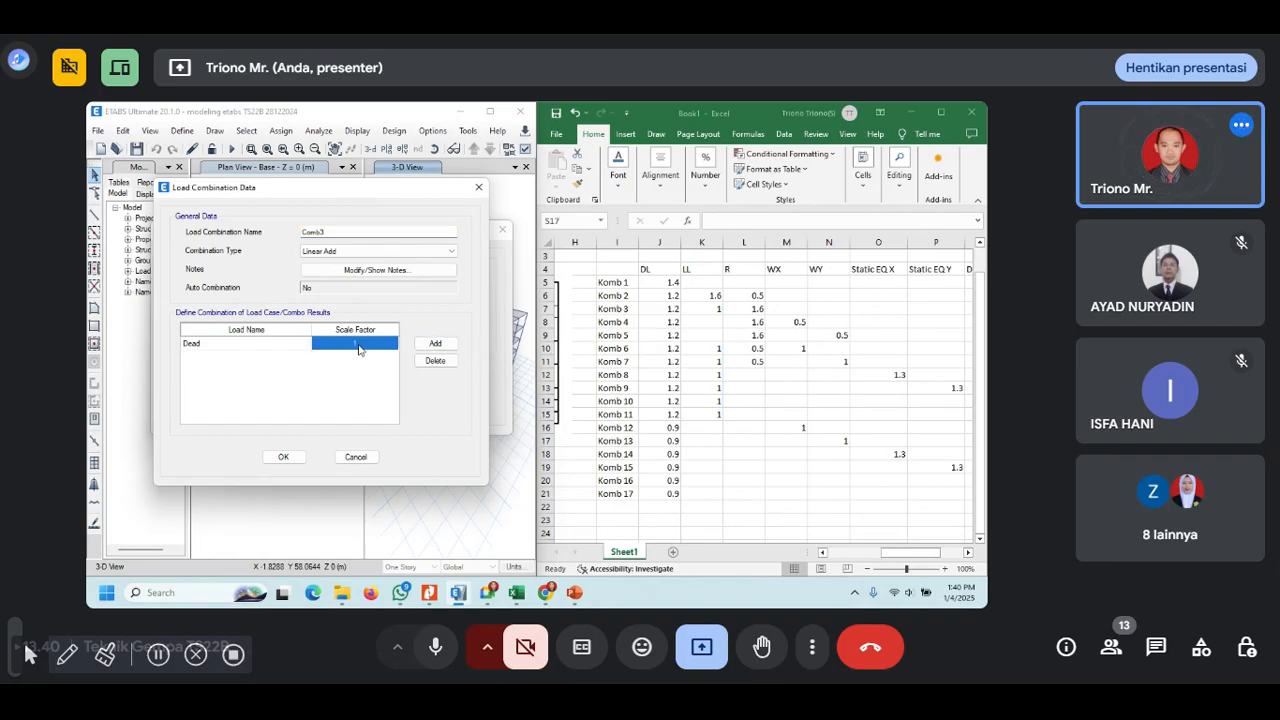
{"action": "type", "text": ".2"}
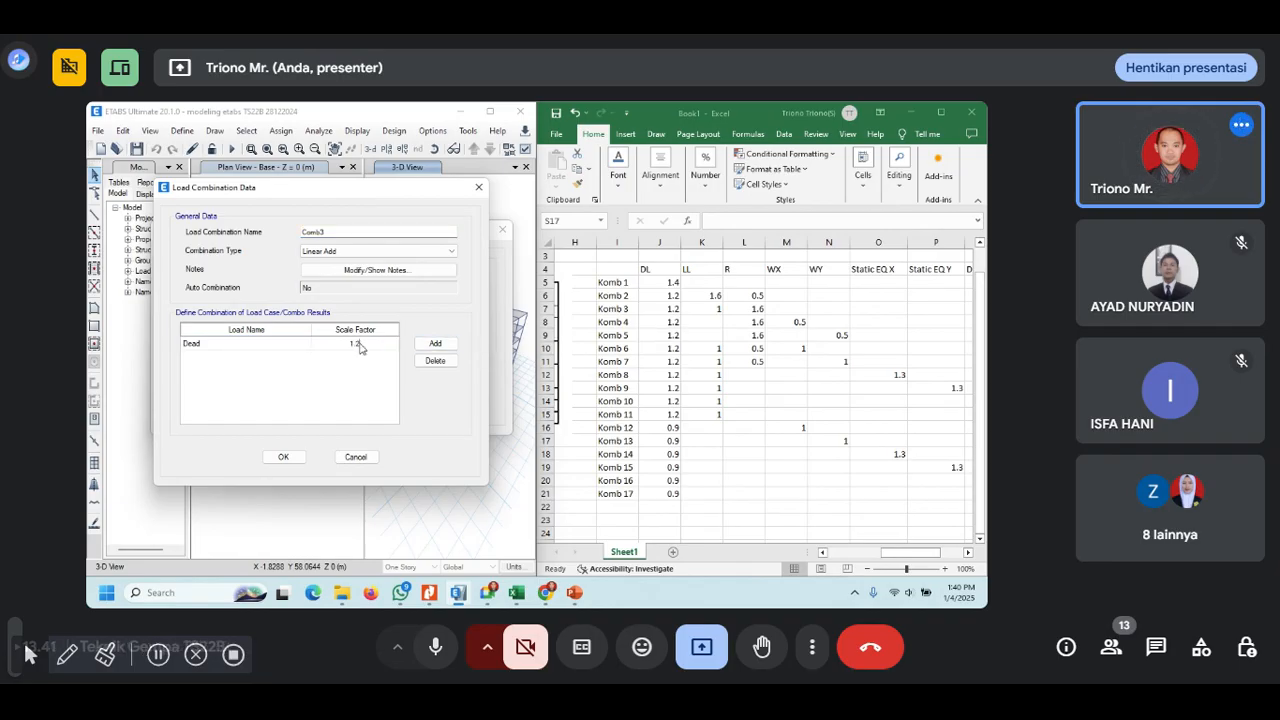
- Add the Live load to the Komb 3 combination with a scale factor of 1
{"action": "left_click", "coordinate": [436, 344]}
{"action": "left_click", "coordinate": [305, 357]}
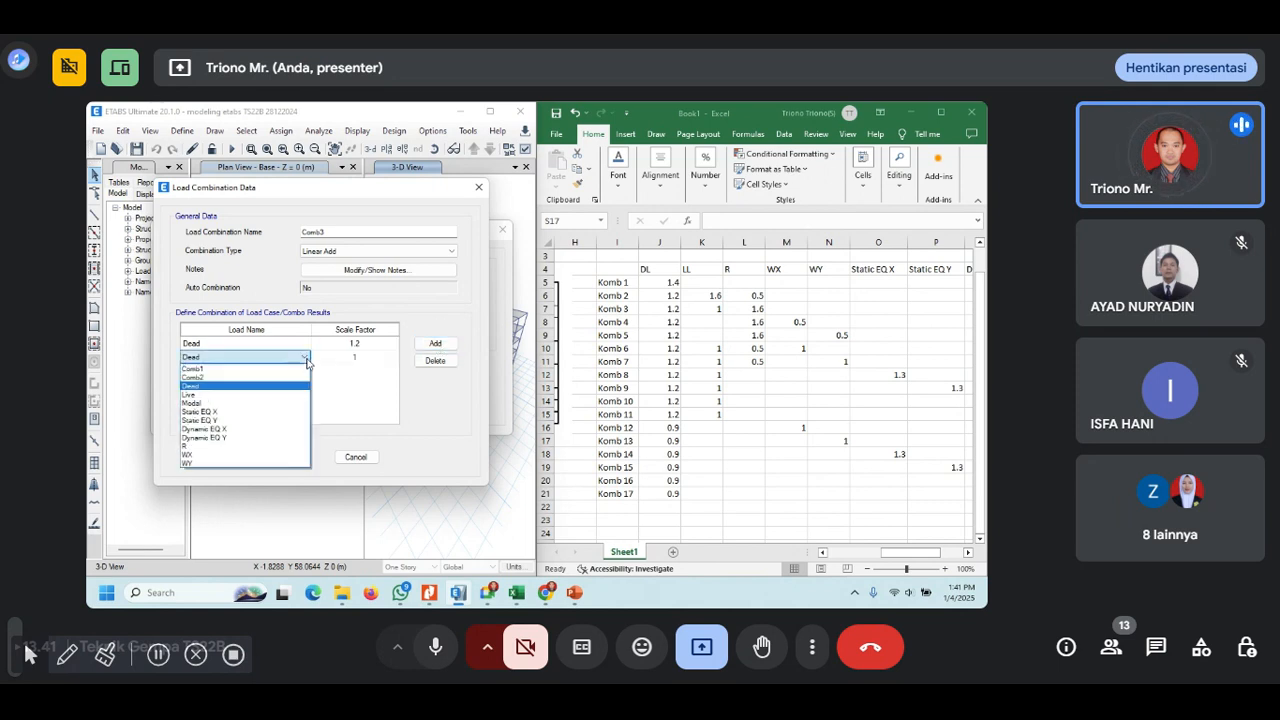
{"action": "left_click", "coordinate": [239, 396]}
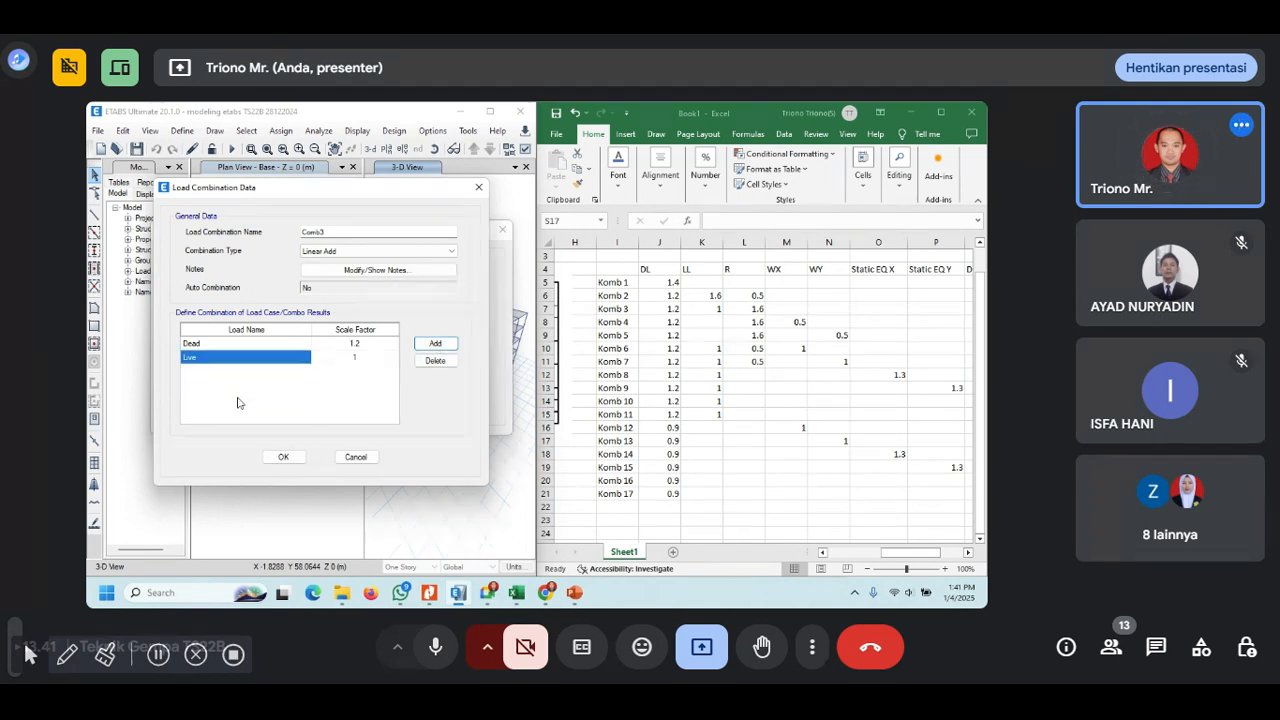
{"action": "left_click", "coordinate": [356, 358]}
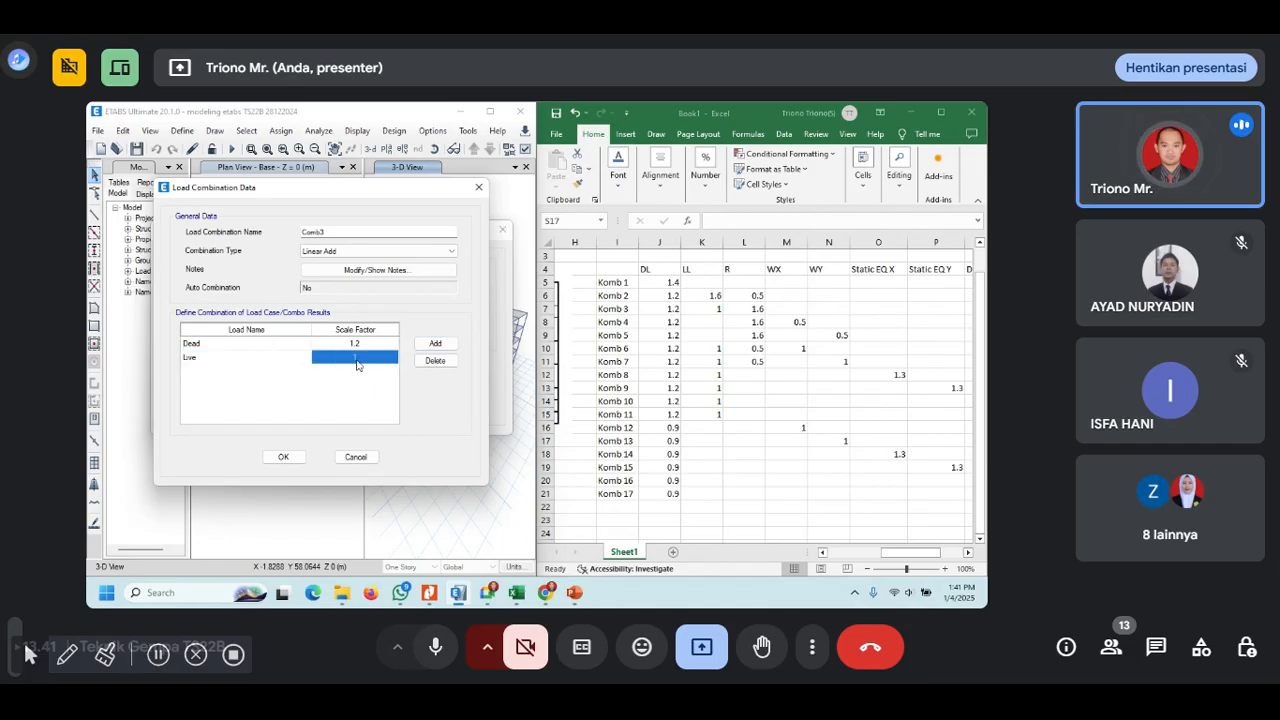
- Add the R load to the Komb 3 combination with a scale factor of 1.6 and save the combination
{"action": "left_click", "coordinate": [432, 346]}
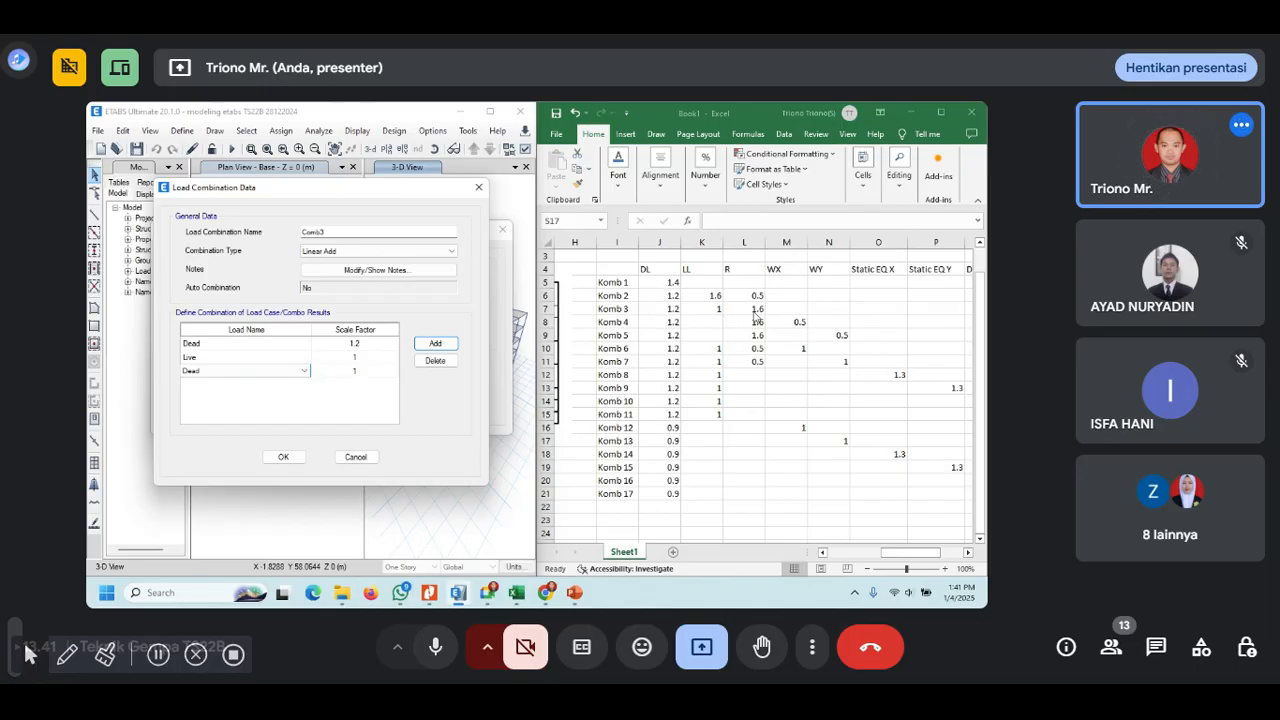
{"action": "left_click", "coordinate": [301, 371]}
{"action": "left_click", "coordinate": [228, 459]}
{"action": "left_click", "coordinate": [357, 372]}
{"action": "left_click", "coordinate": [357, 371]}
{"action": "left_click", "coordinate": [285, 458]}
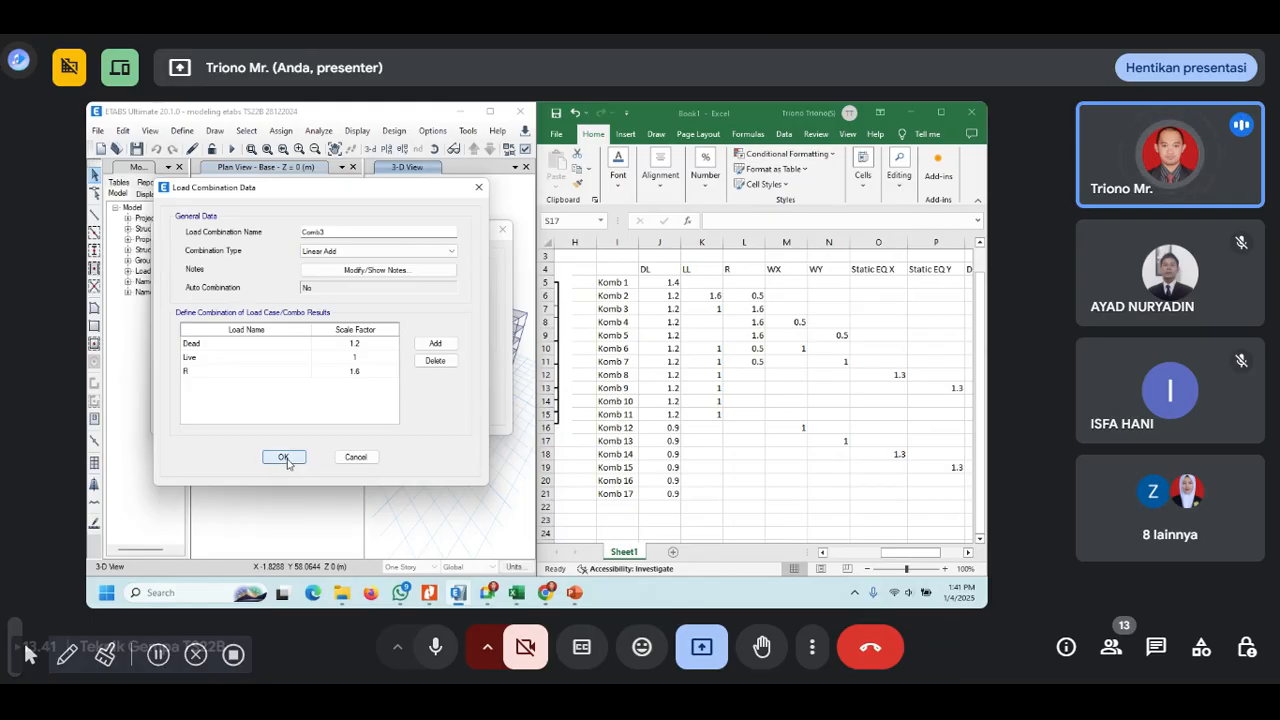
{"action": "left_click", "coordinate": [285, 458]}
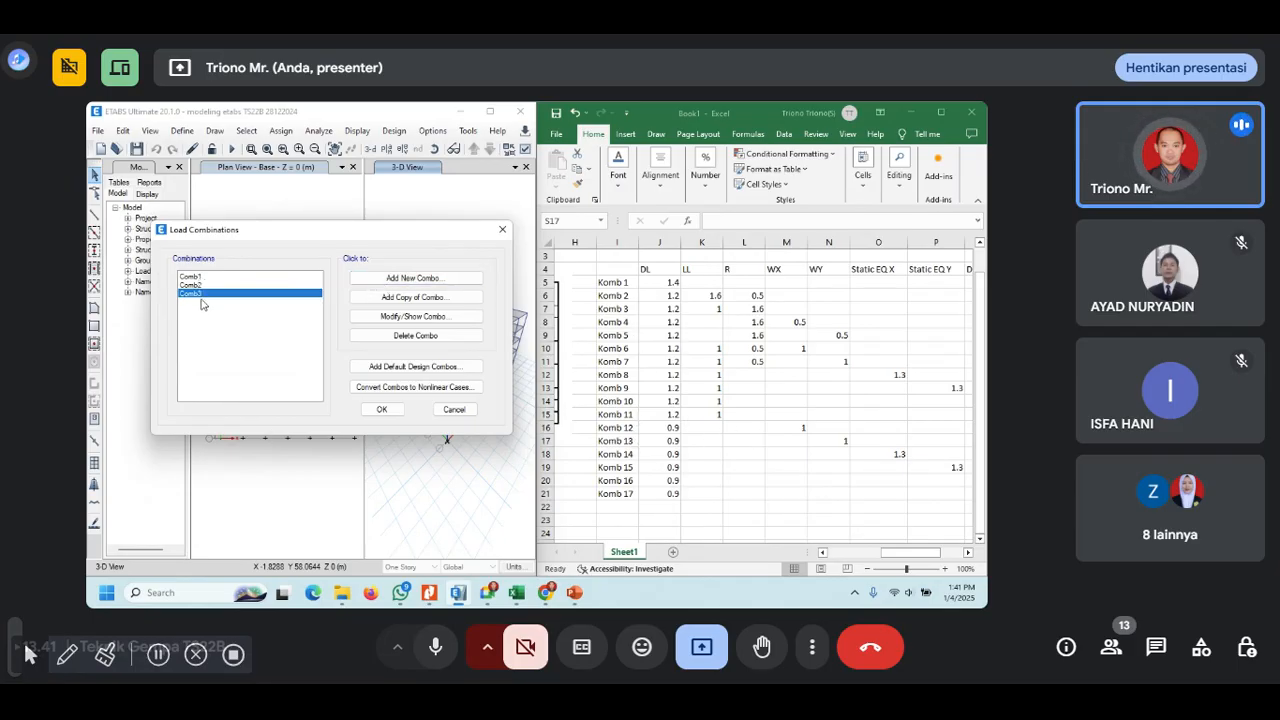
- Start a fourth load combination for Komb 4 and set its Dead load scale factor to 1.2
{"action": "left_click", "coordinate": [439, 279]}
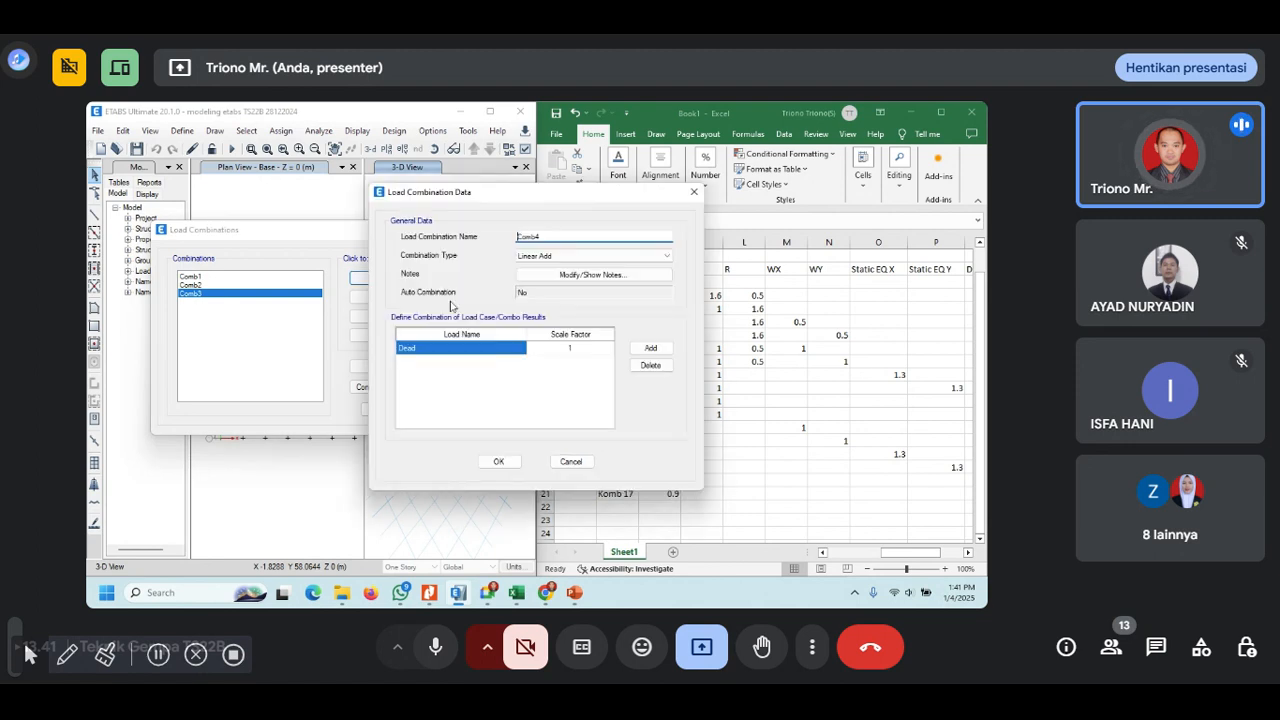
{"action": "left_click_drag", "start_coordinate": [616, 202], "coordinate": [446, 193]}
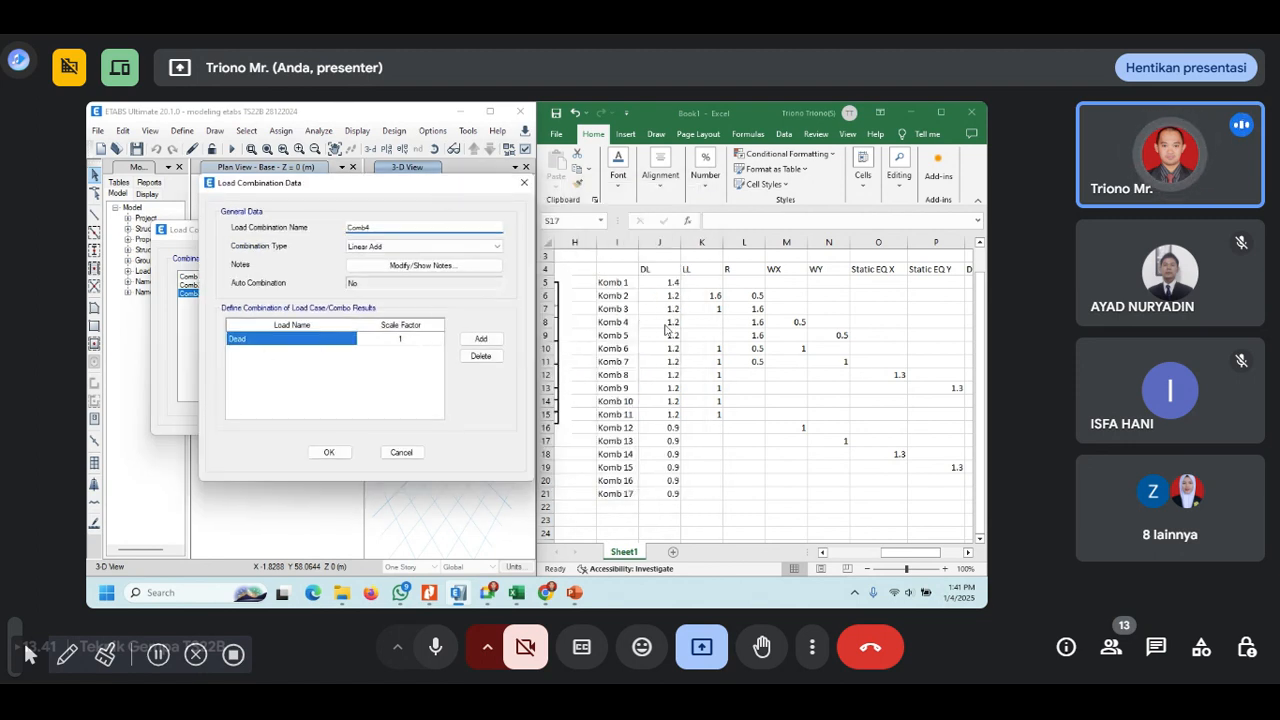
{"action": "left_click", "coordinate": [412, 340]}
{"action": "left_click", "coordinate": [407, 338]}
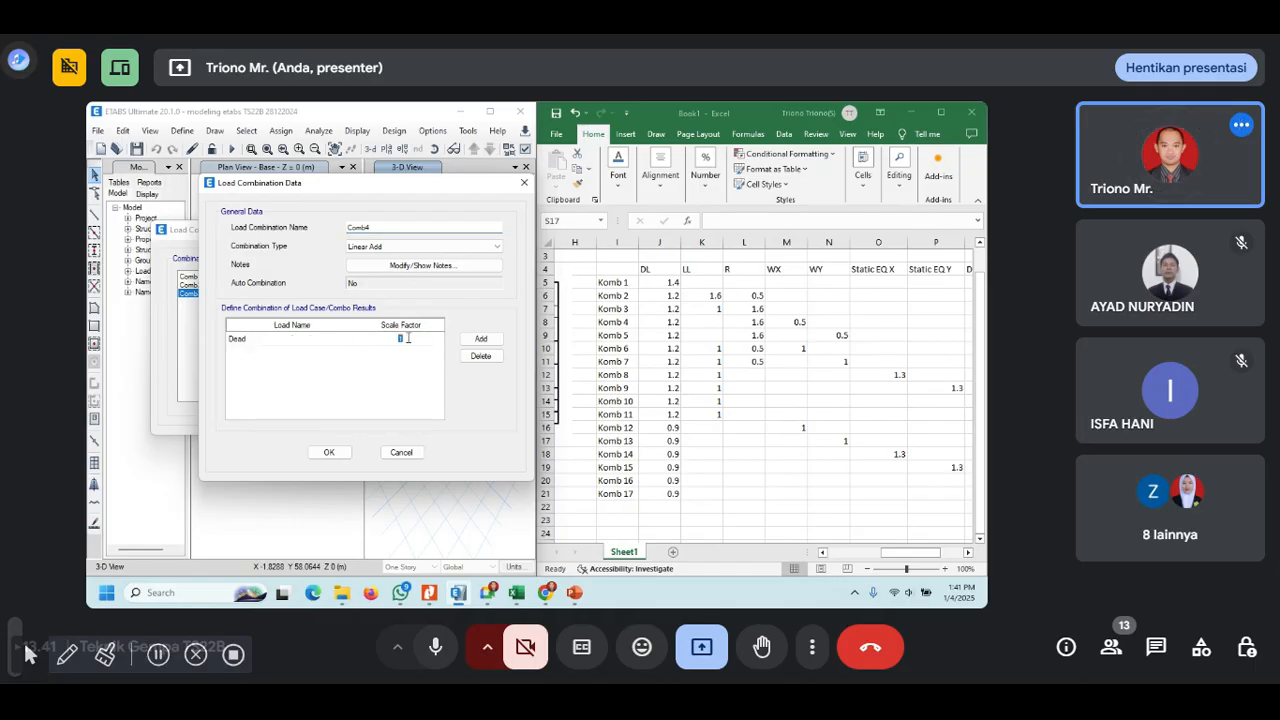
{"action": "type", "text": ".2"}
- Add the R load to the Komb 4 combination with a scale factor of 1.6
{"action": "left_click", "coordinate": [481, 339]}
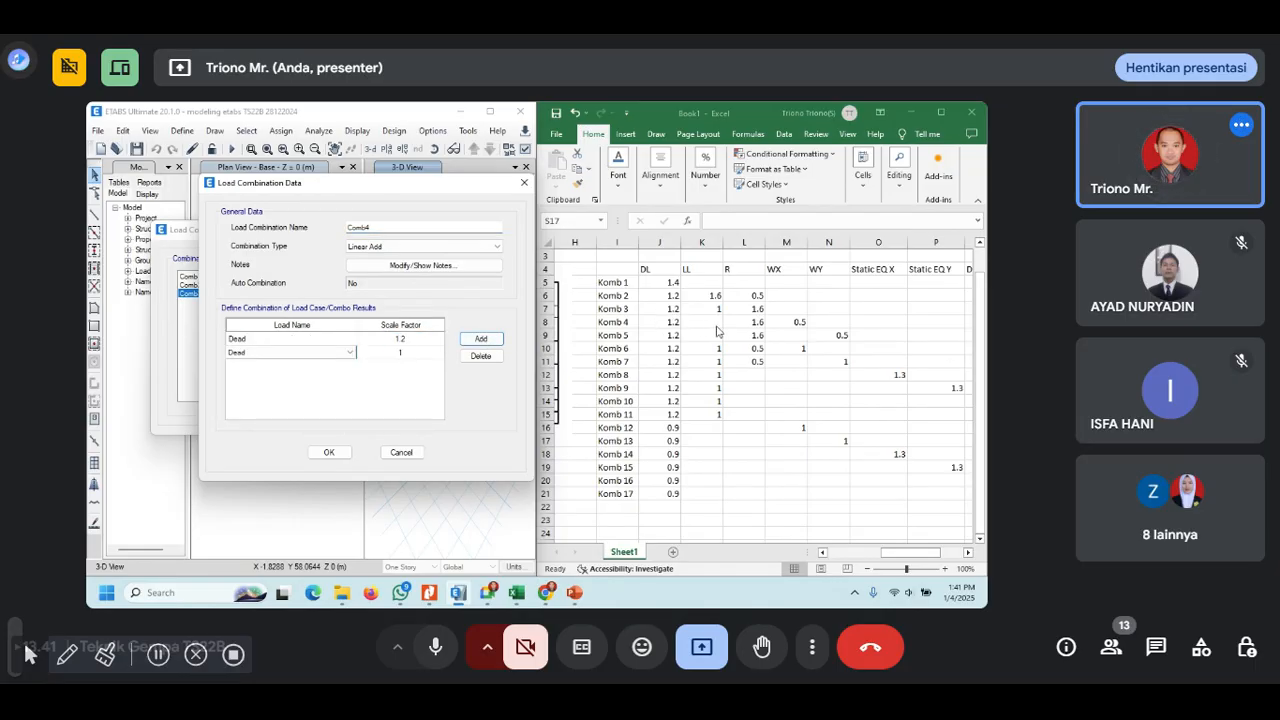
{"action": "left_click", "coordinate": [345, 352]}
{"action": "left_click", "coordinate": [351, 352]}
{"action": "left_click", "coordinate": [277, 449]}
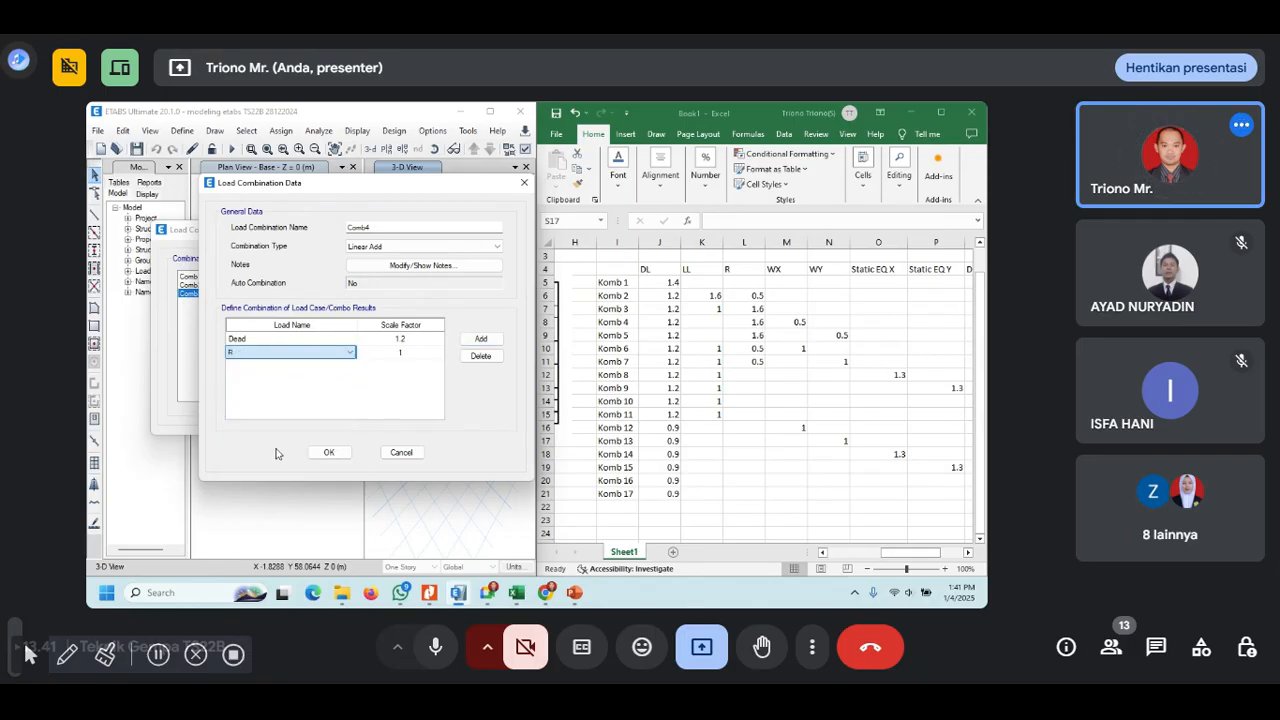
{"action": "left_click", "coordinate": [402, 353]}
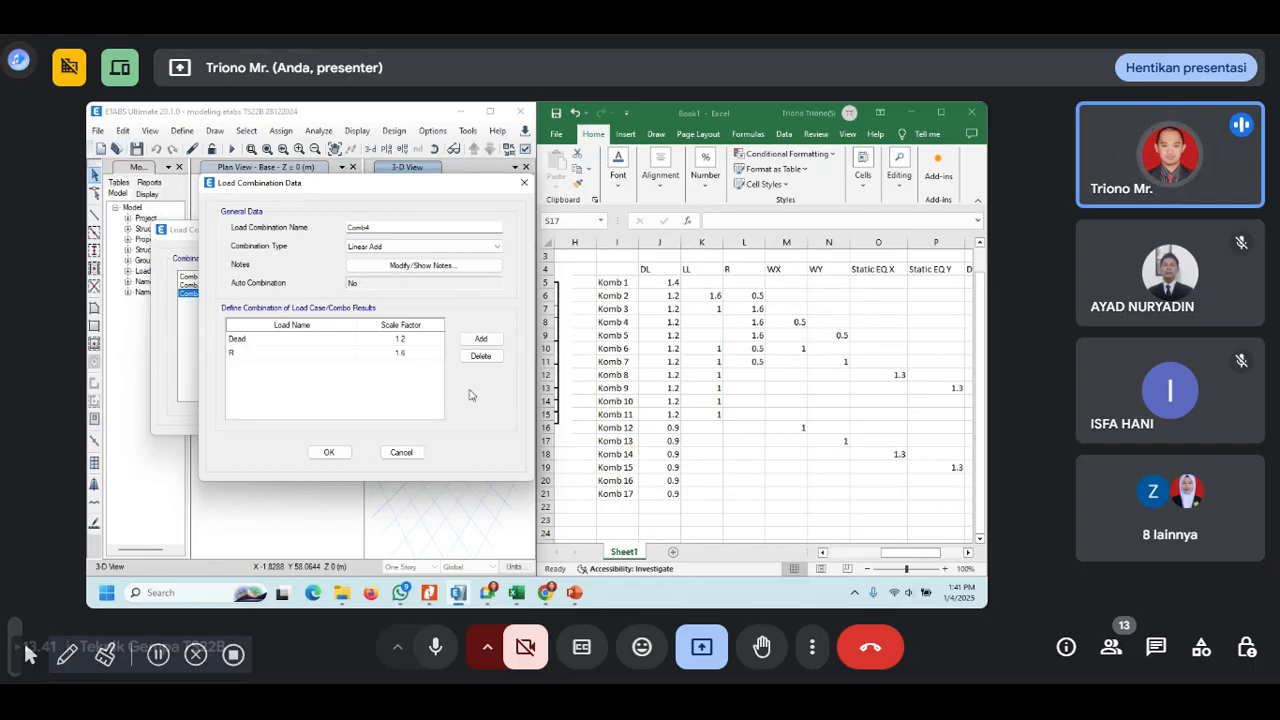
- Add the WX load to the Komb 4 combination with a scale factor of 0.5 and save the combination
{"action": "left_click", "coordinate": [481, 339]}
{"action": "left_click", "coordinate": [345, 367]}
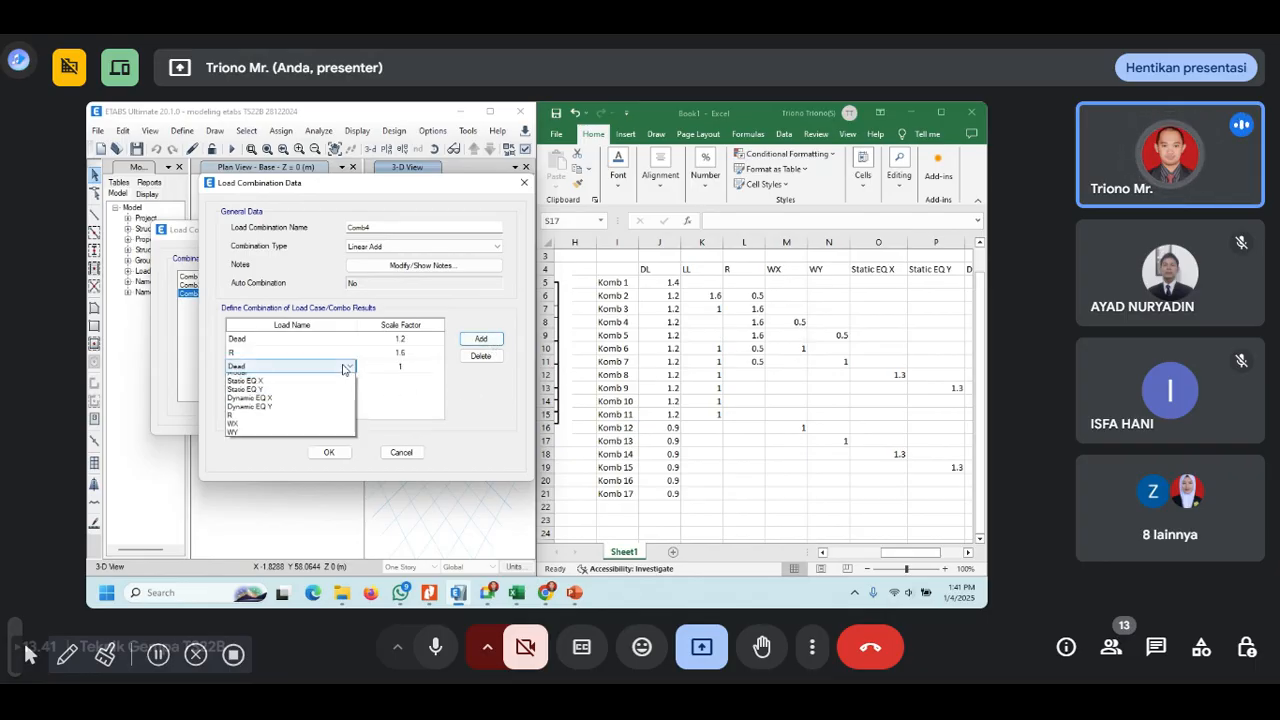
{"action": "left_click", "coordinate": [250, 472]}
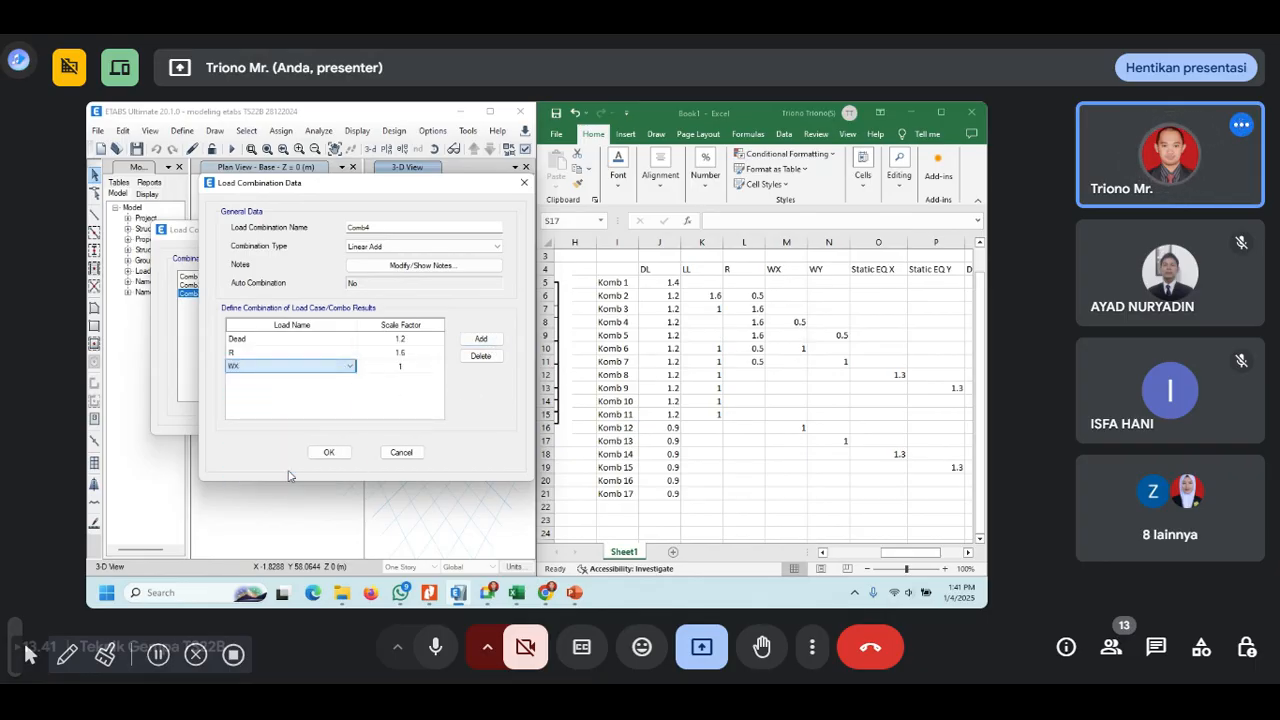
{"action": "left_click", "coordinate": [403, 368]}
{"action": "left_click", "coordinate": [402, 367]}
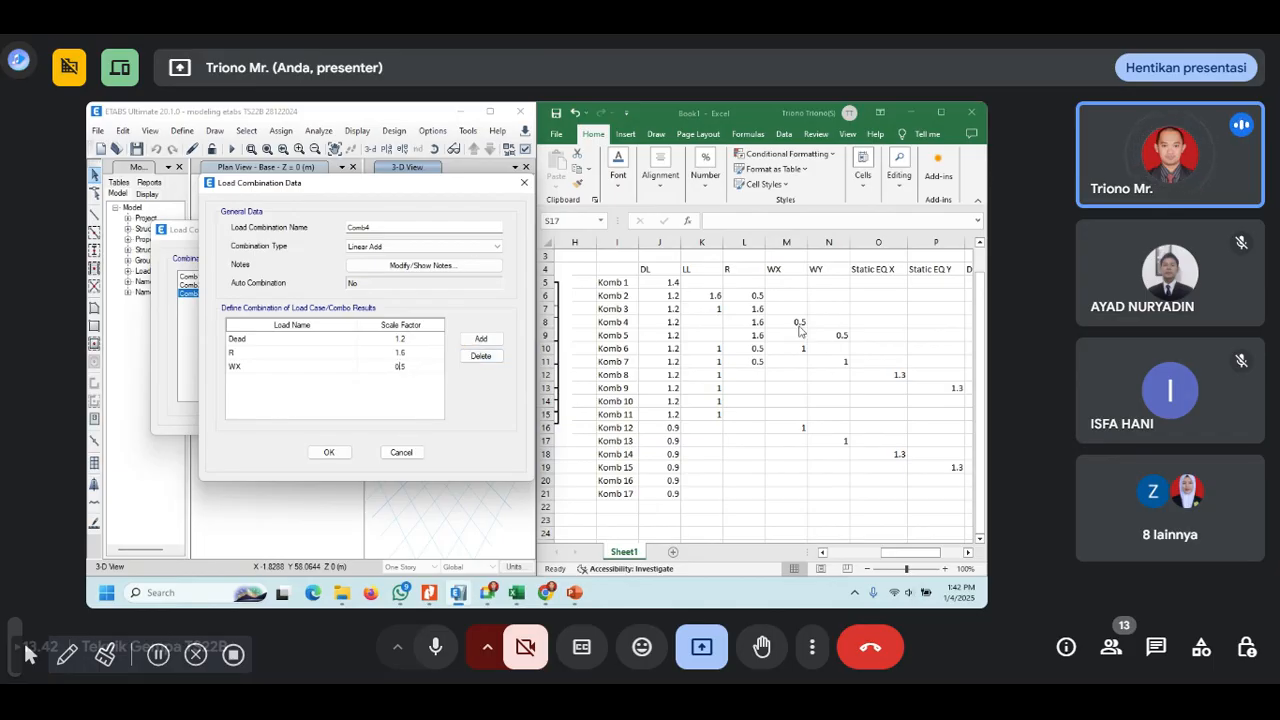
{"action": "left_click", "coordinate": [329, 452]}
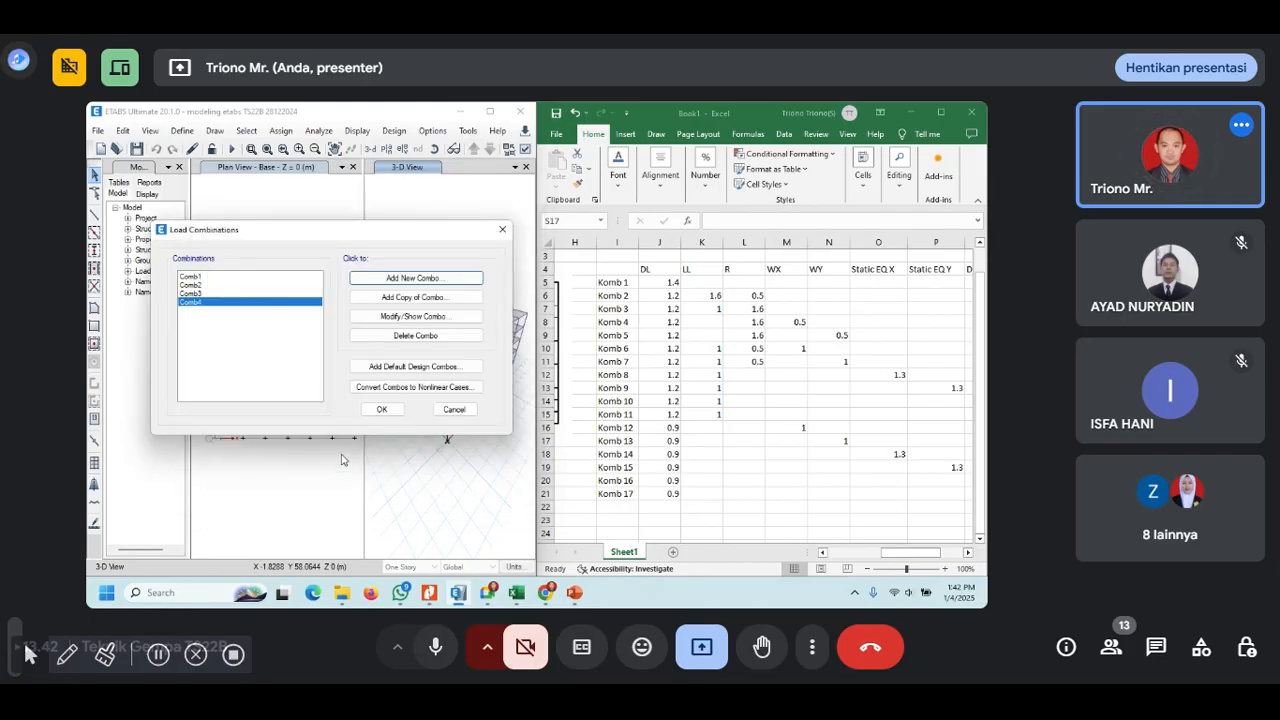
- Start a fifth load combination for Komb 5 and set its Dead load scale factor to 1.2
{"action": "left_click", "coordinate": [440, 280]}
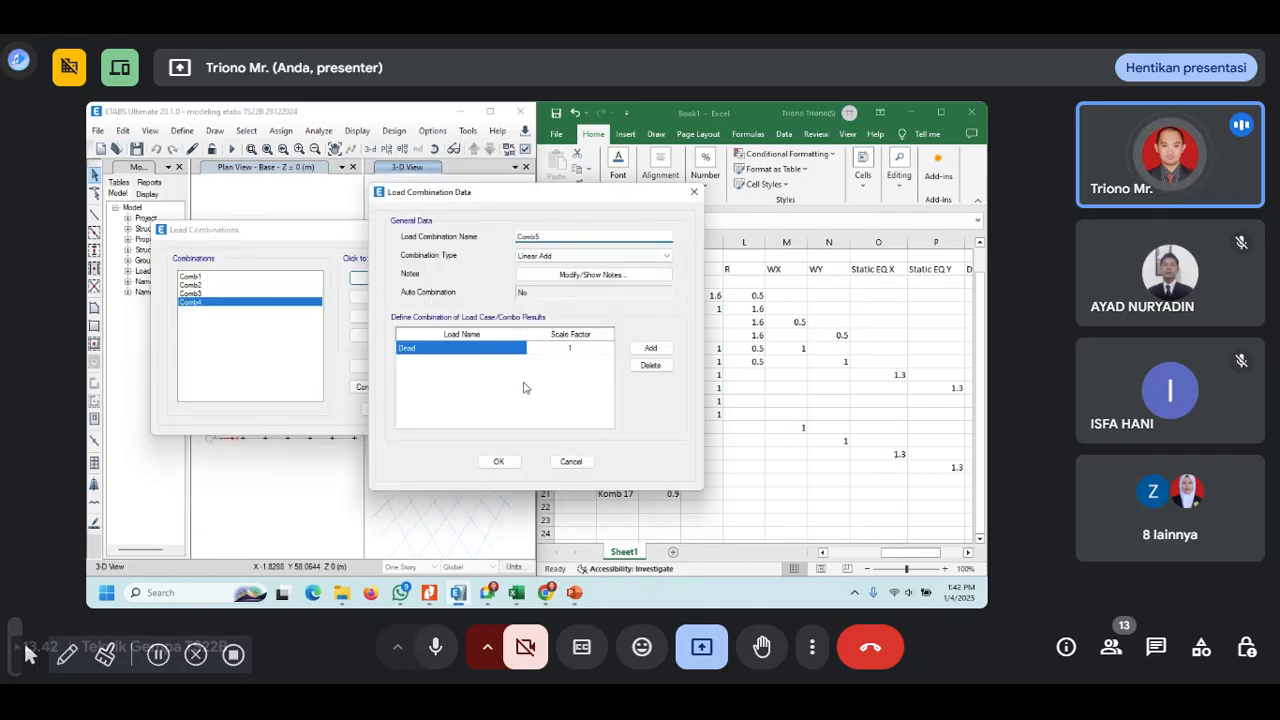
{"action": "left_click_drag", "start_coordinate": [634, 203], "coordinate": [442, 192]}
{"action": "left_click", "coordinate": [383, 338]}
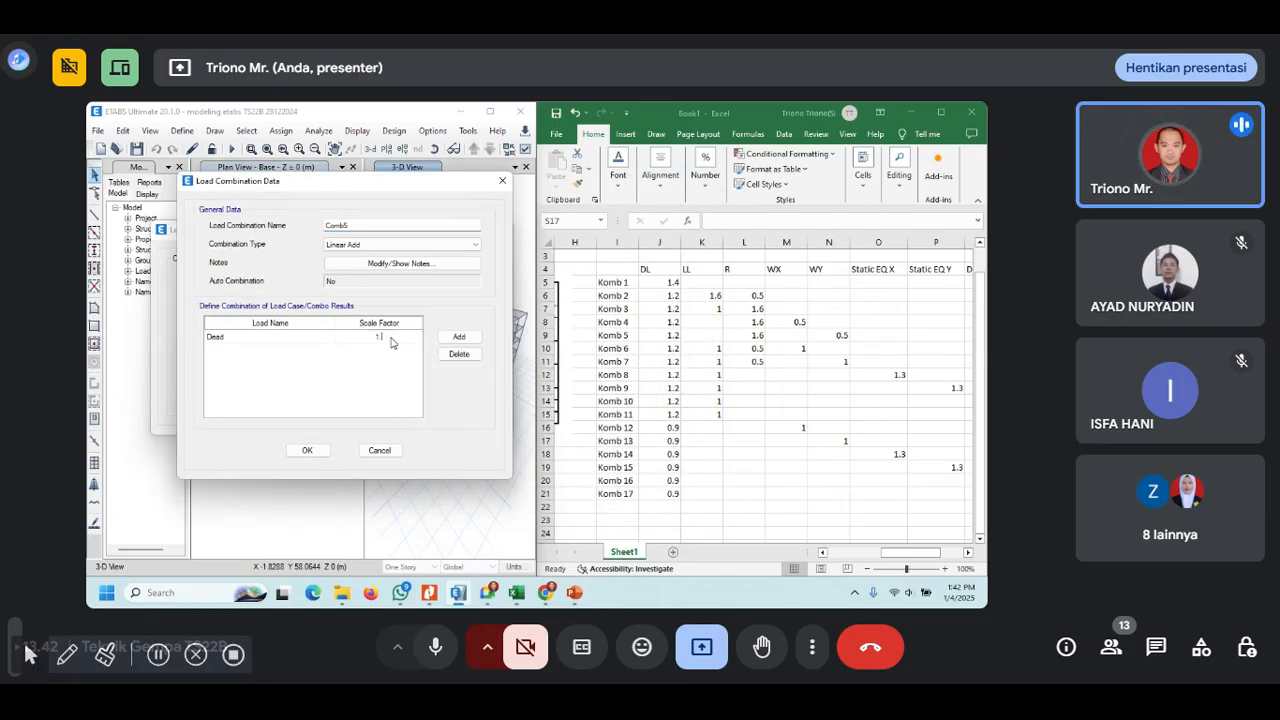
{"action": "type", "text": "1.2"}
- Add the R load to the Komb 5 combination with a scale factor of 1.6
{"action": "left_click", "coordinate": [459, 337]}
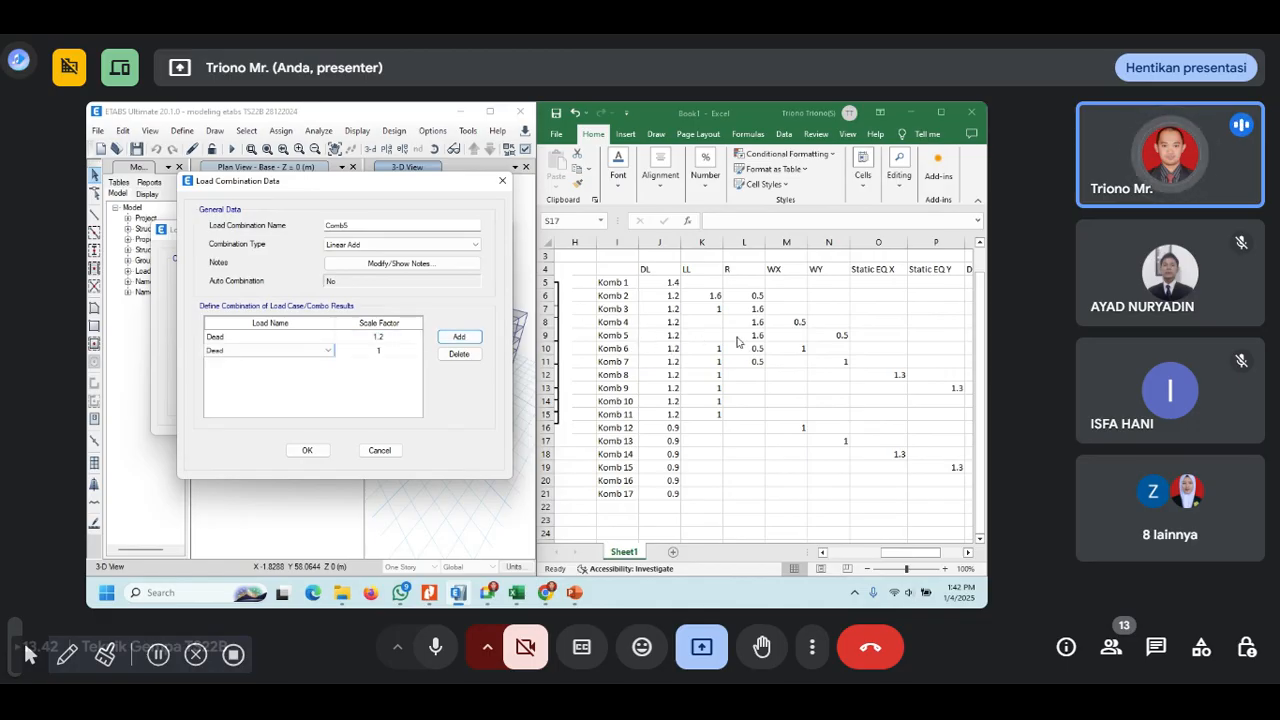
{"action": "left_click", "coordinate": [328, 350]}
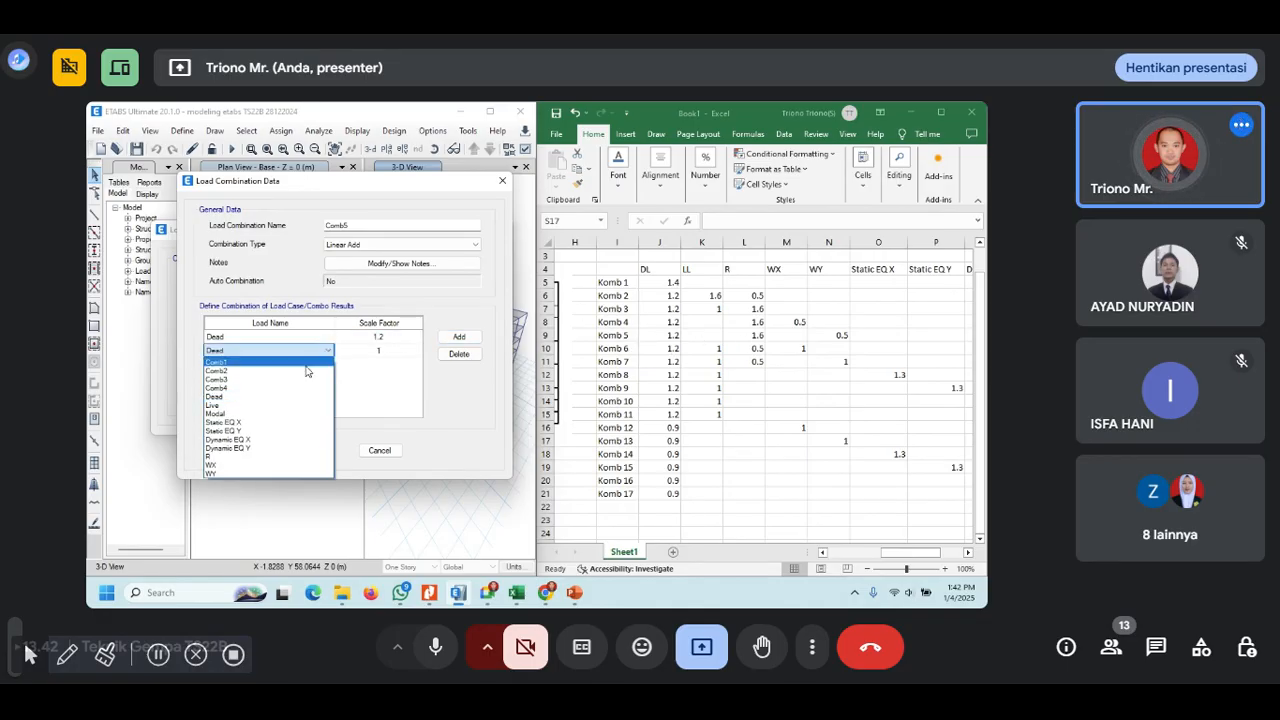
{"action": "left_click", "coordinate": [231, 462]}
{"action": "left_click", "coordinate": [390, 352]}
{"action": "left_click", "coordinate": [389, 351]}
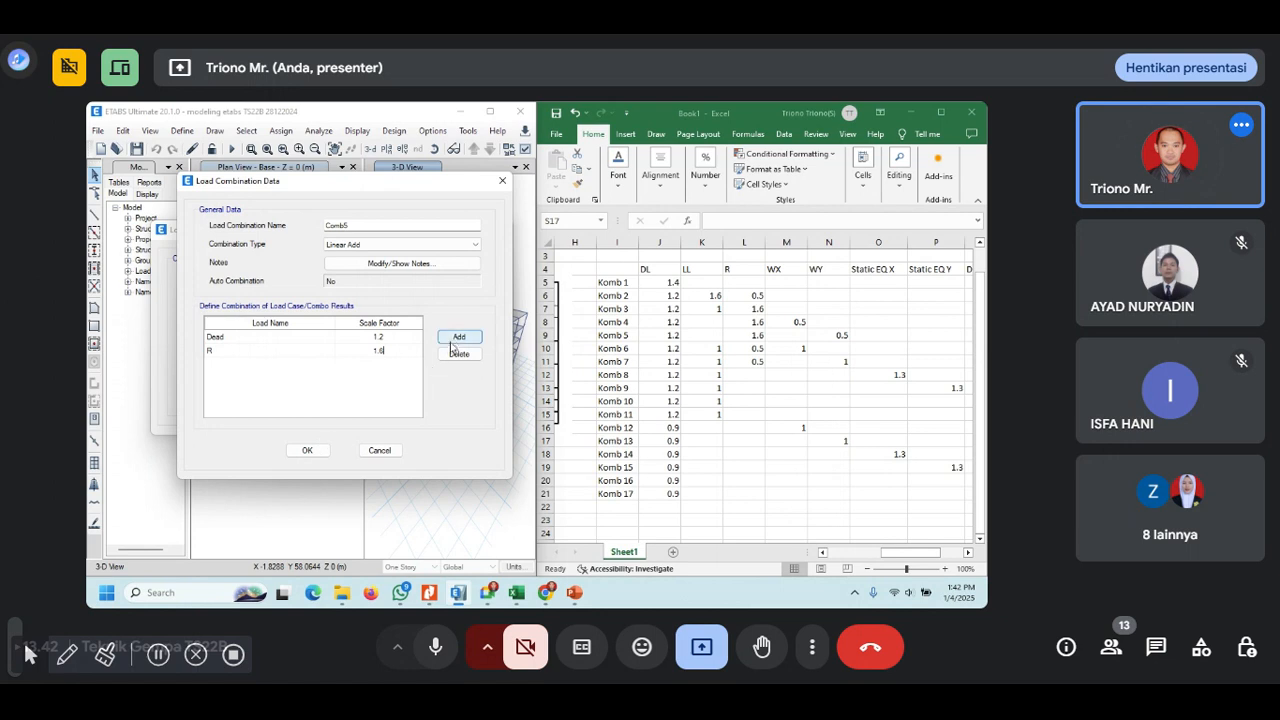
- Add the WY load to the Komb 5 combination with a scale factor of 0.5 and save the combination
{"action": "left_click", "coordinate": [455, 338]}
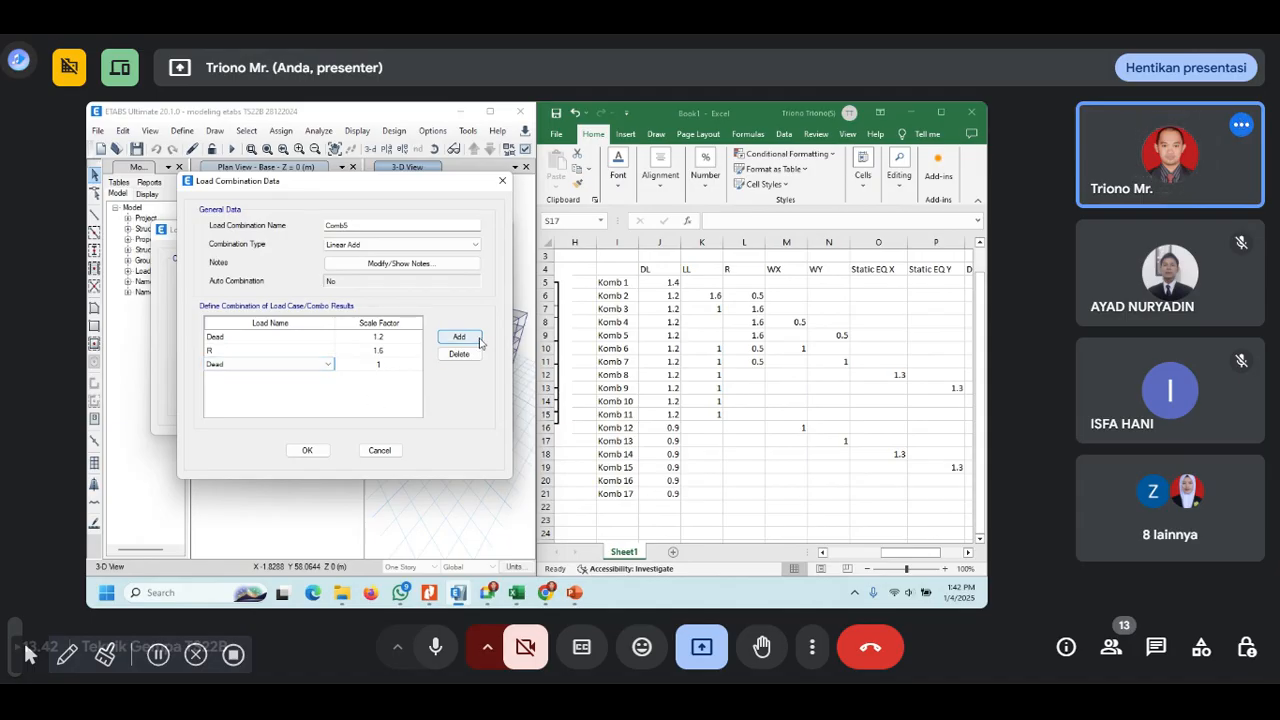
{"action": "left_click", "coordinate": [328, 364]}
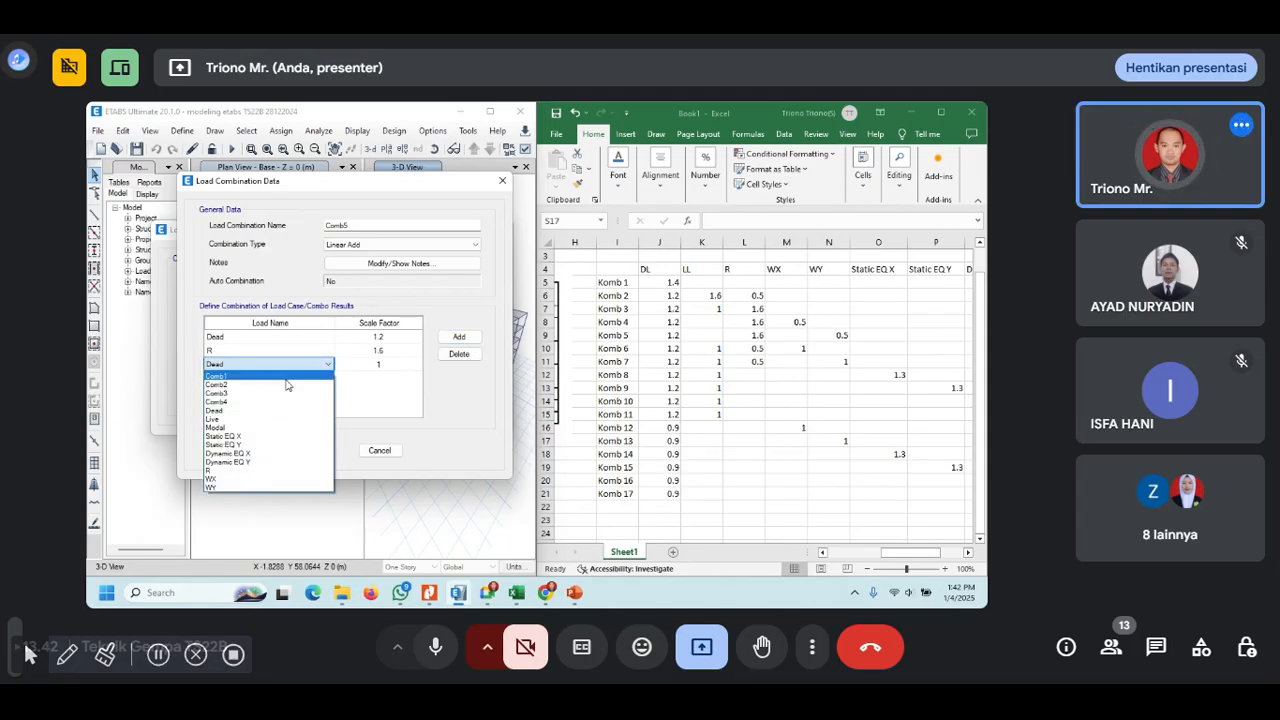
{"action": "left_click", "coordinate": [230, 487]}
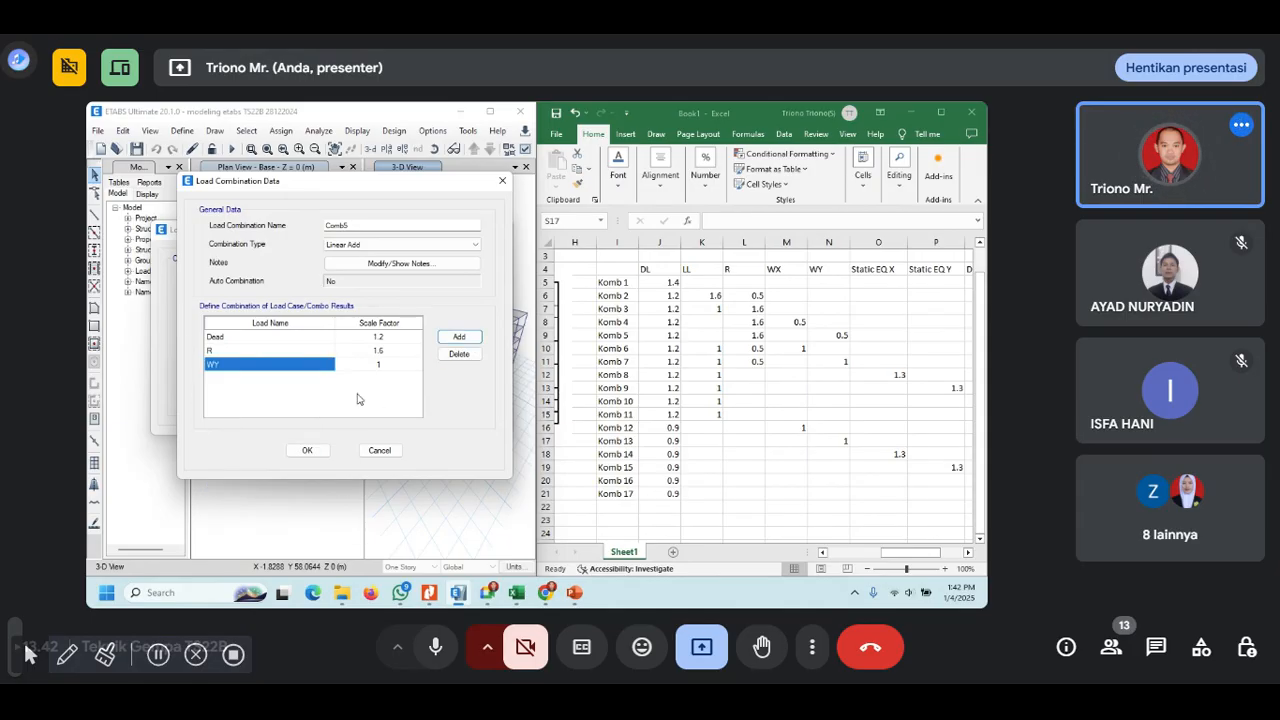
{"action": "left_click", "coordinate": [376, 368]}
{"action": "left_click", "coordinate": [378, 366]}
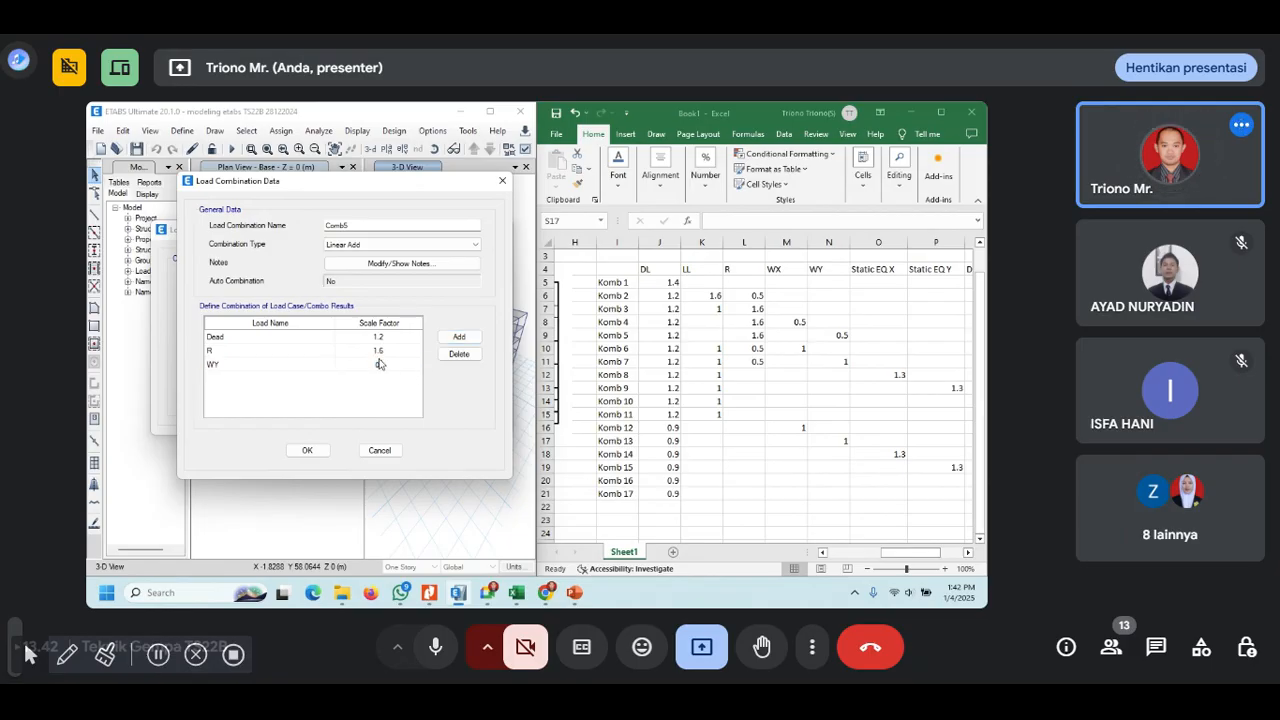
{"action": "left_click", "coordinate": [310, 450]}
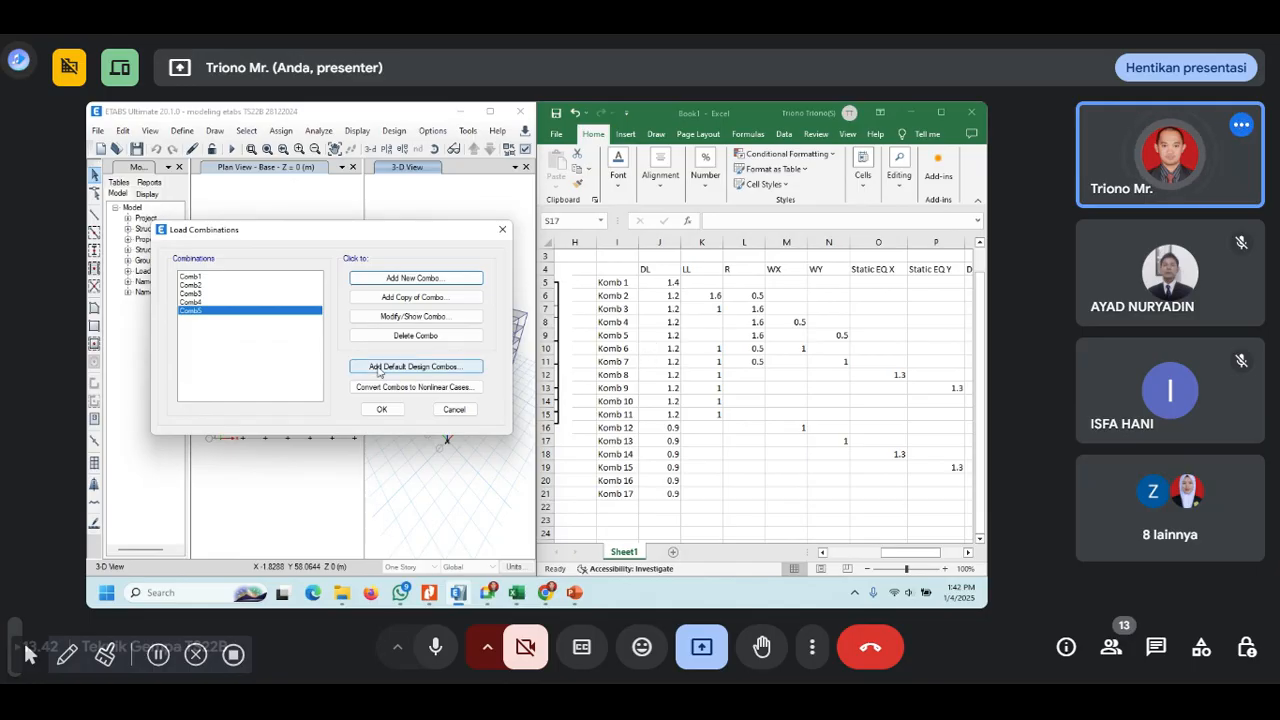
- Start a sixth load combination for Komb 6 and set its Dead load scale factor to 1.2
{"action": "left_click", "coordinate": [441, 283]}
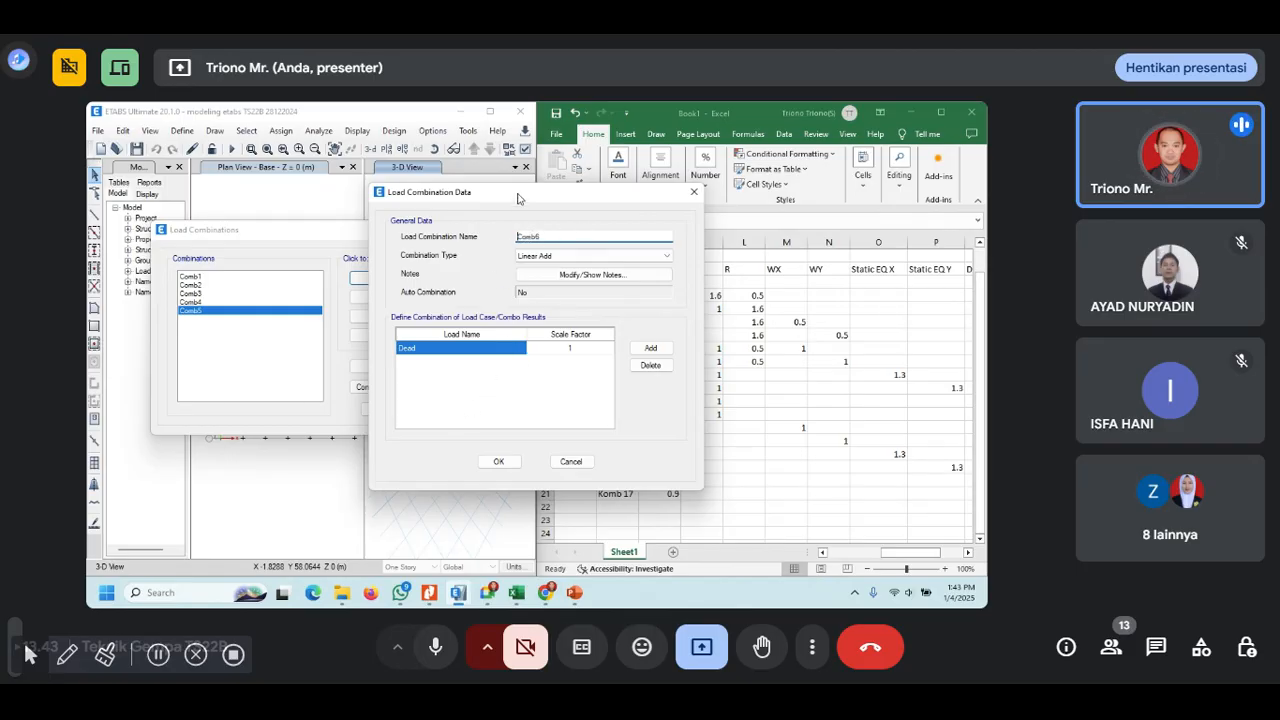
{"action": "left_click_drag", "start_coordinate": [517, 197], "coordinate": [319, 177]}
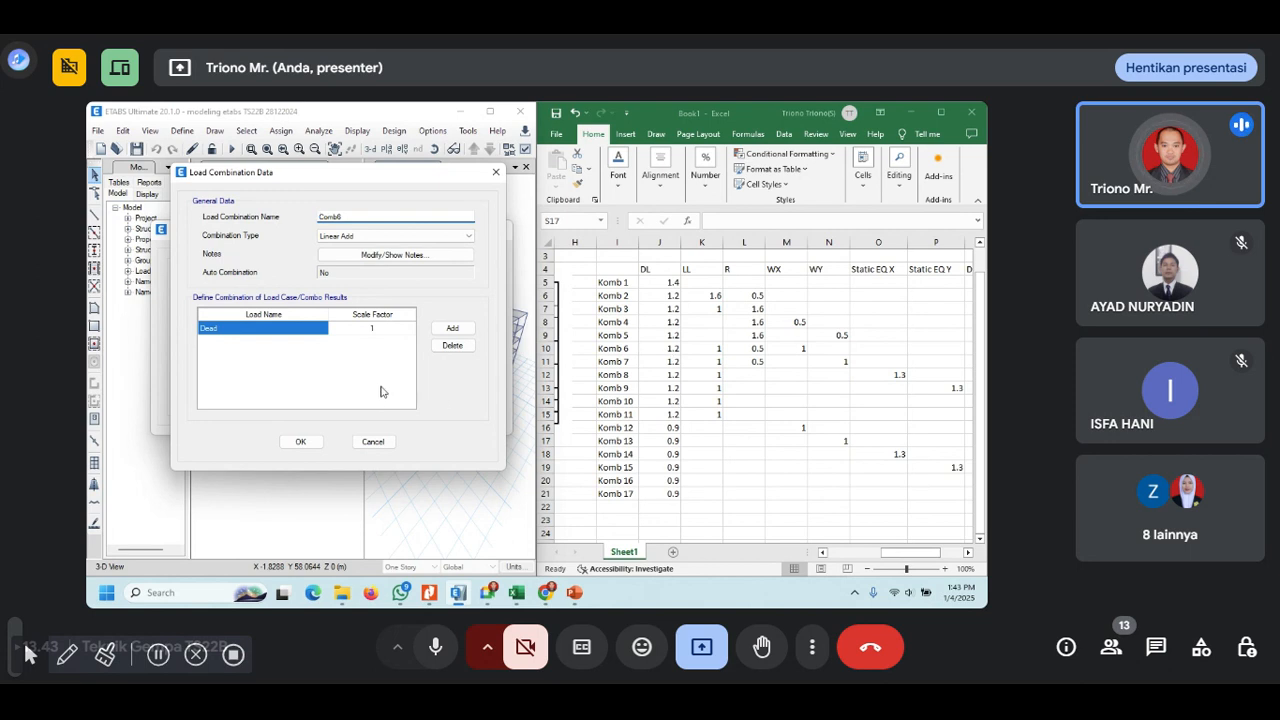
{"action": "left_click", "coordinate": [308, 332]}
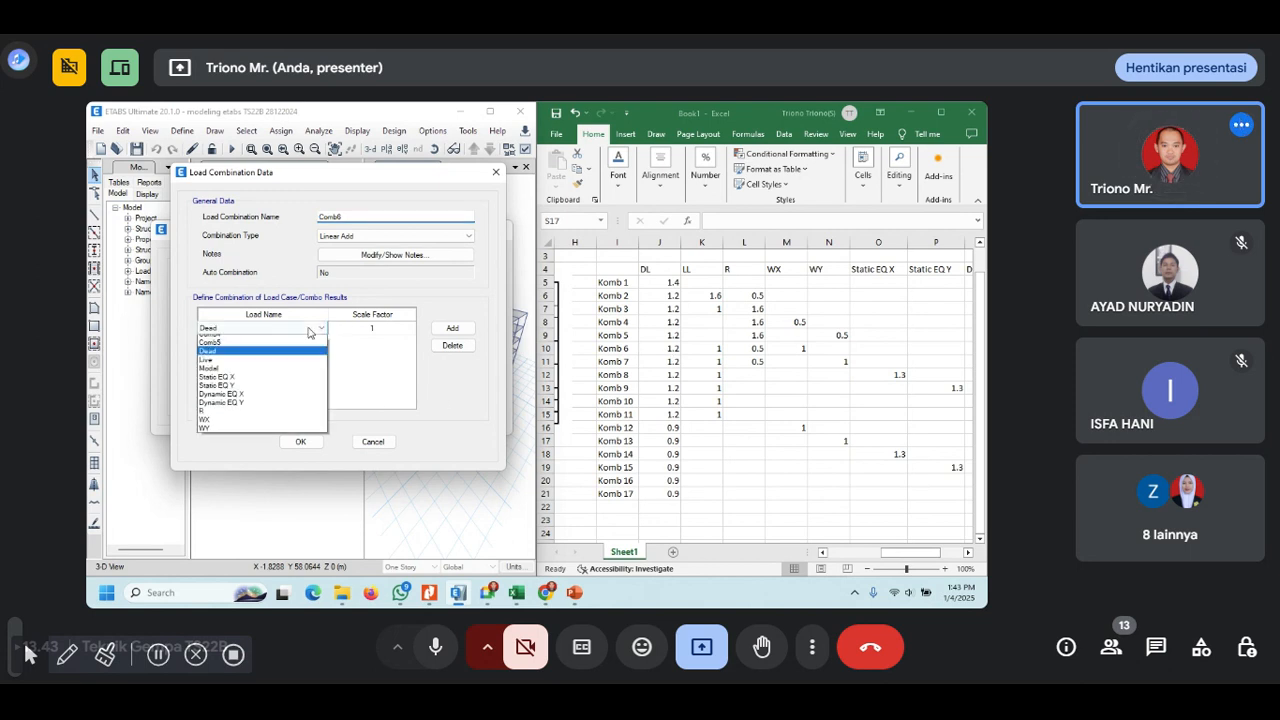
{"action": "left_click", "coordinate": [314, 338]}
{"action": "left_click", "coordinate": [378, 330]}
{"action": "left_click", "coordinate": [380, 330]}
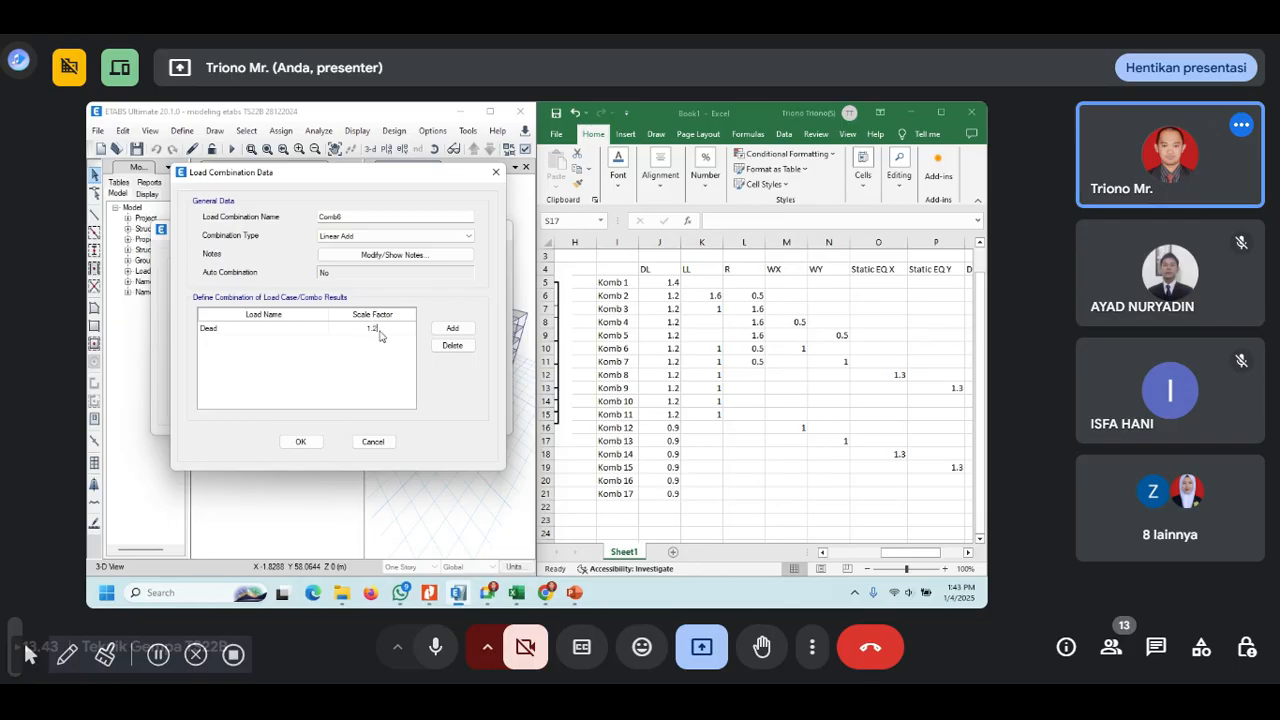
- Add the Live load to the Komb 6 combination with a scale factor of 1
{"action": "left_click", "coordinate": [452, 329]}
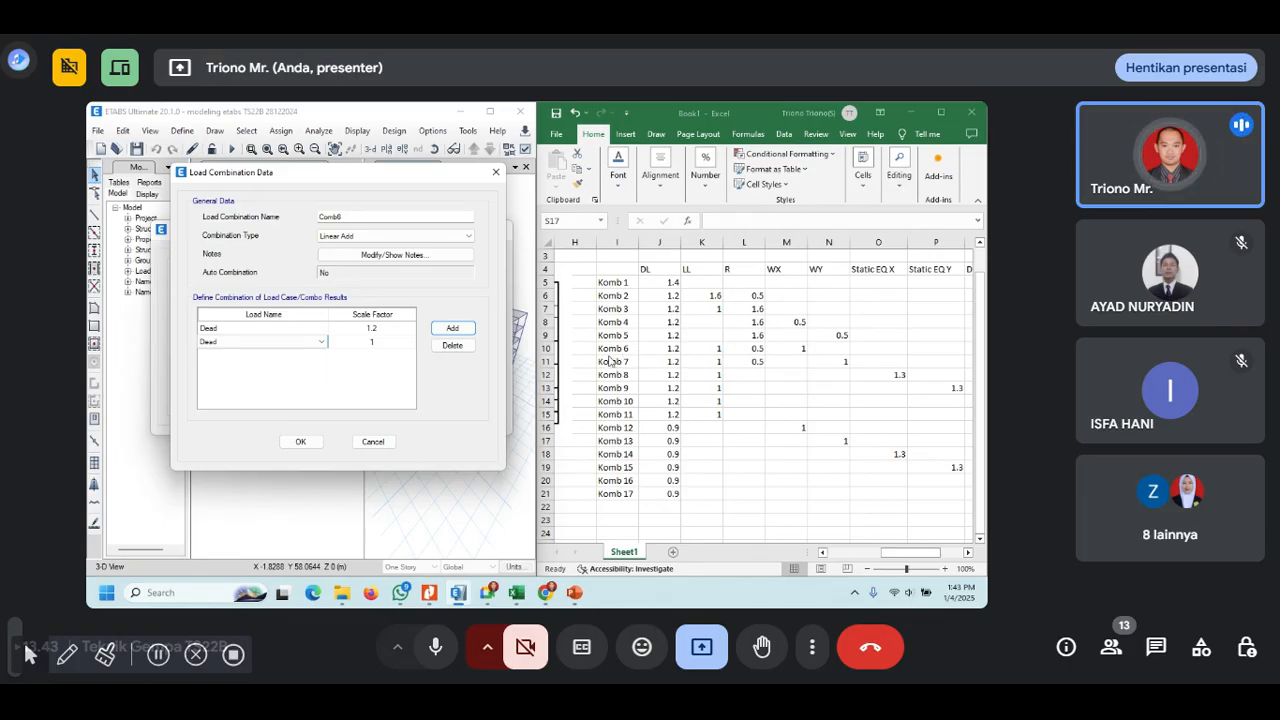
{"action": "left_click", "coordinate": [322, 343]}
{"action": "left_click", "coordinate": [246, 401]}
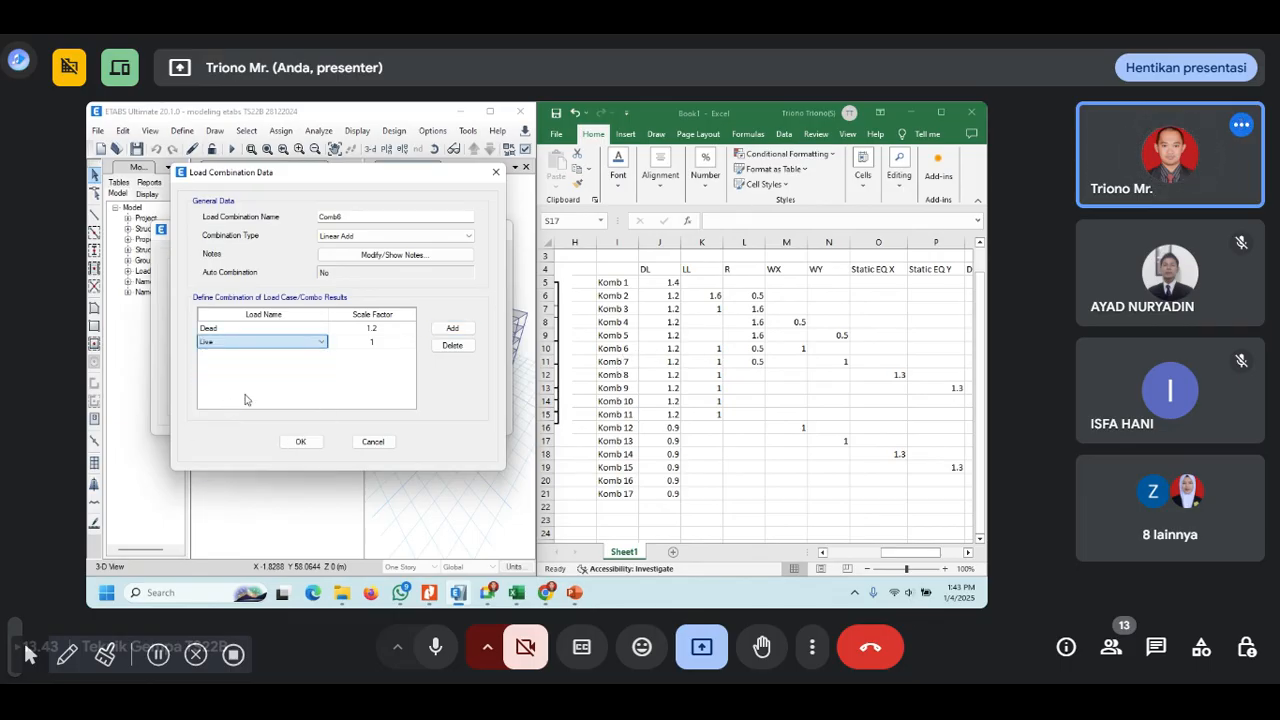
- Add the R load to the Komb 6 combination with a scale factor of 0.5
{"action": "left_click", "coordinate": [452, 329]}
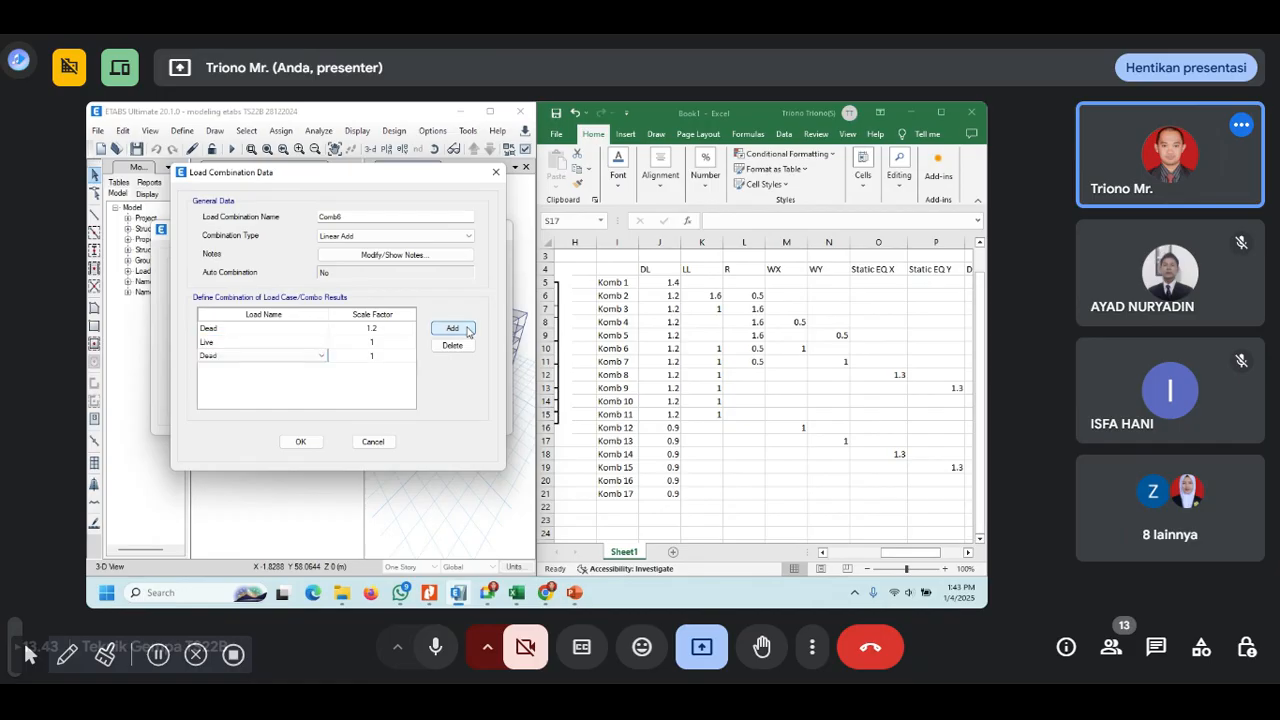
{"action": "left_click", "coordinate": [300, 356]}
{"action": "left_click", "coordinate": [322, 356]}
{"action": "left_click", "coordinate": [252, 470]}
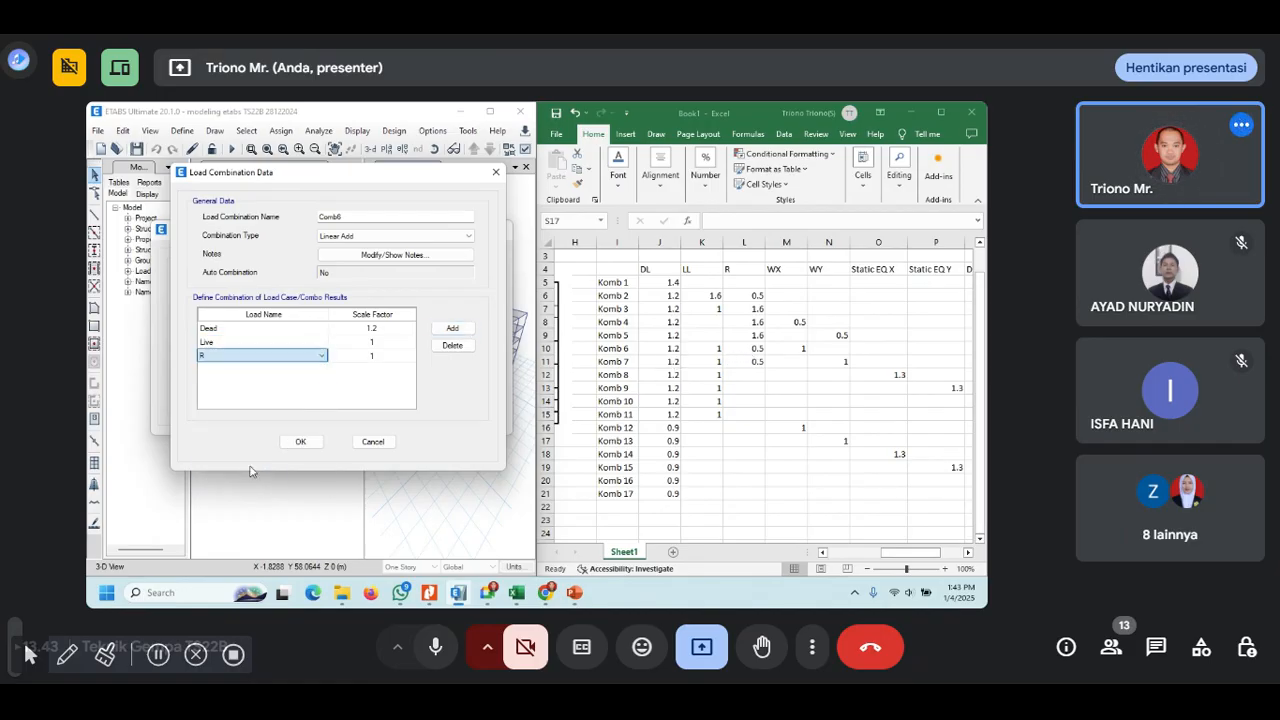
{"action": "left_click", "coordinate": [372, 357]}
{"action": "left_click", "coordinate": [373, 358]}
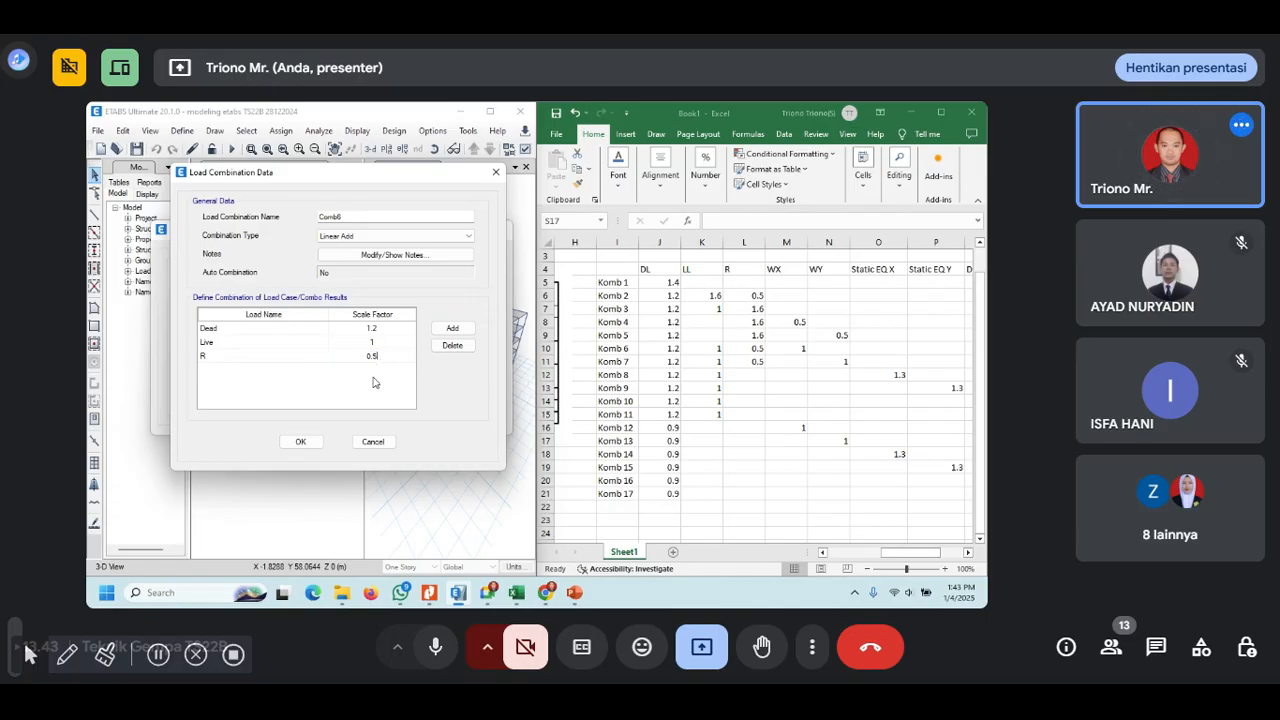
- Add the WX load to the Komb 6 combination with a scale factor of 1 and save the combination
{"action": "left_click", "coordinate": [452, 328]}
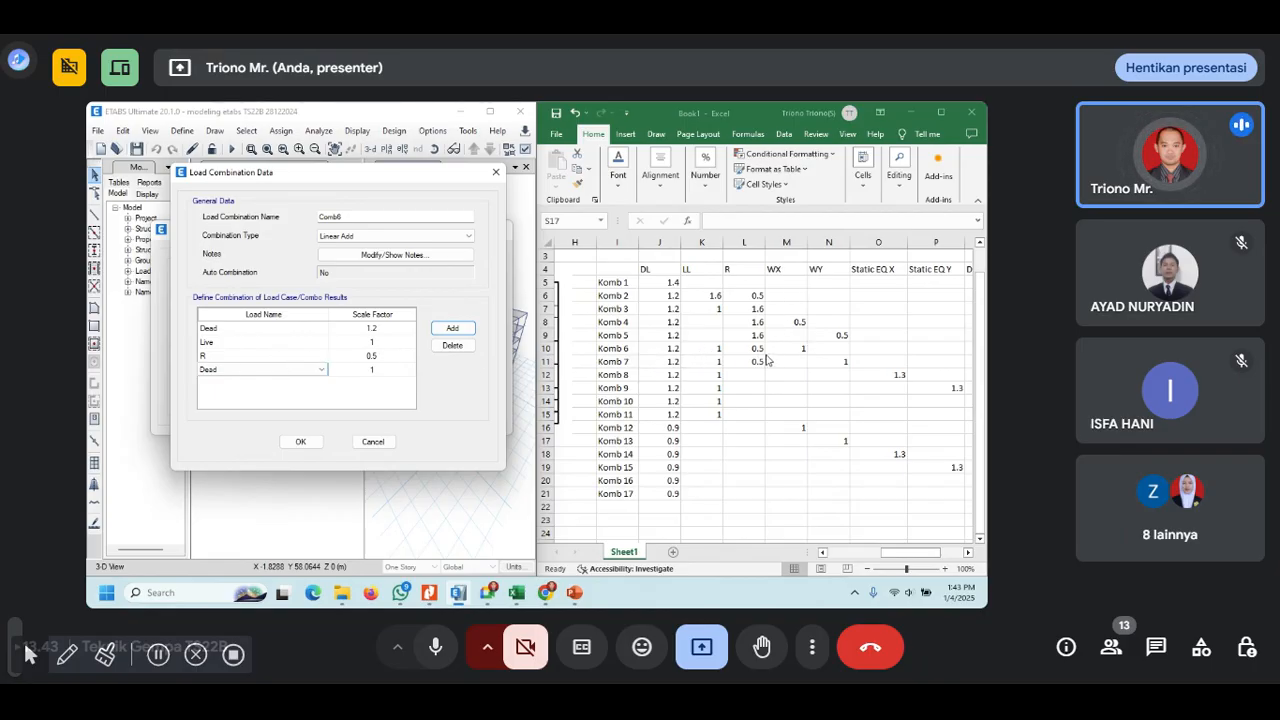
{"action": "left_click", "coordinate": [322, 370]}
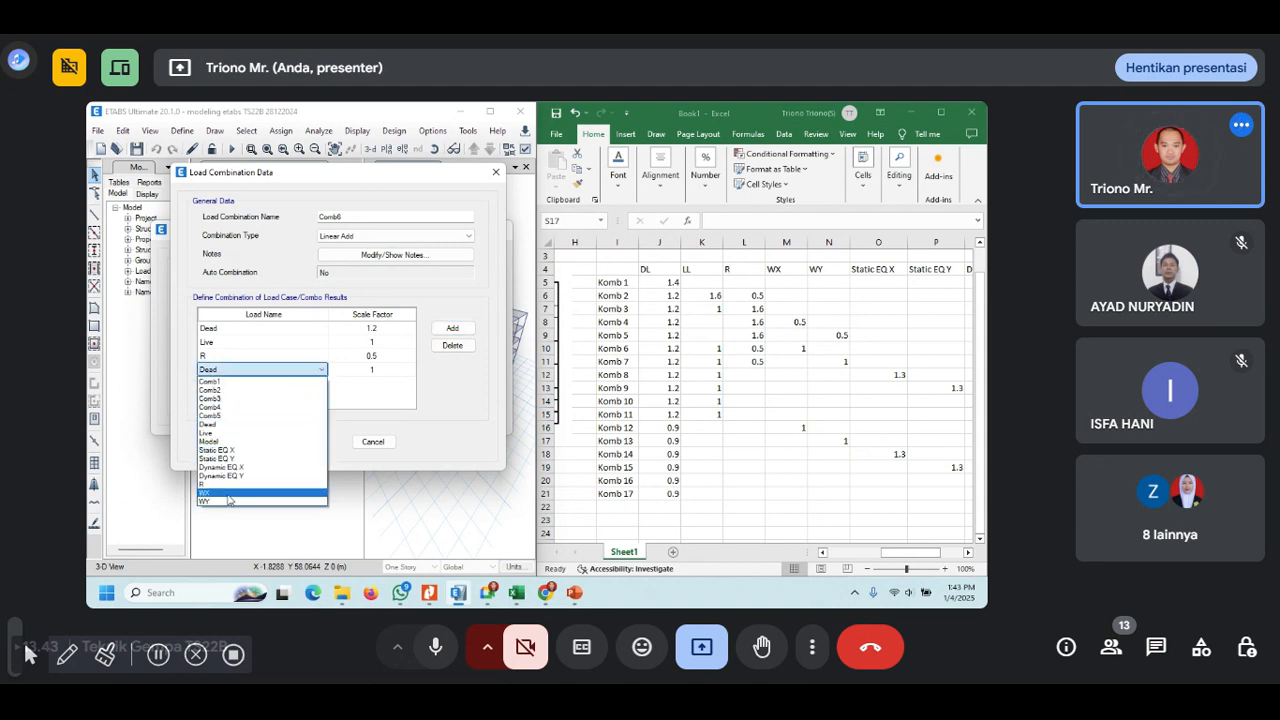
{"action": "left_click", "coordinate": [262, 497]}
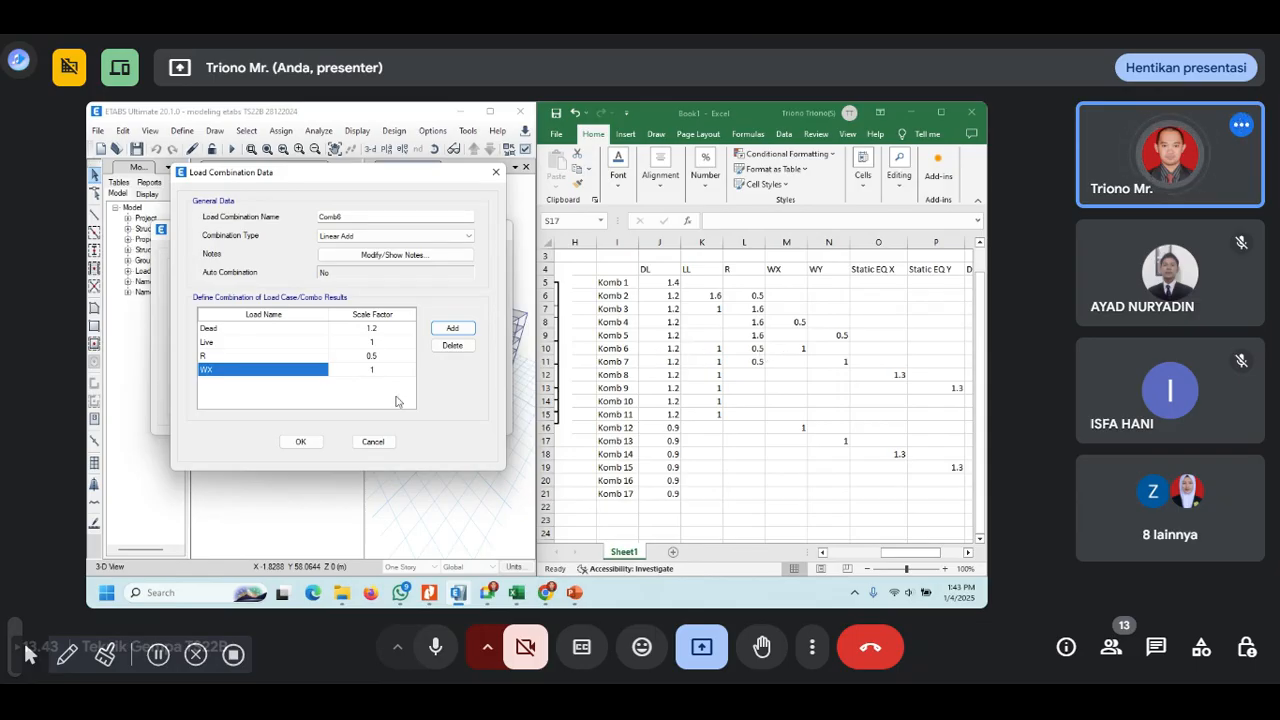
{"action": "left_click", "coordinate": [304, 393]}
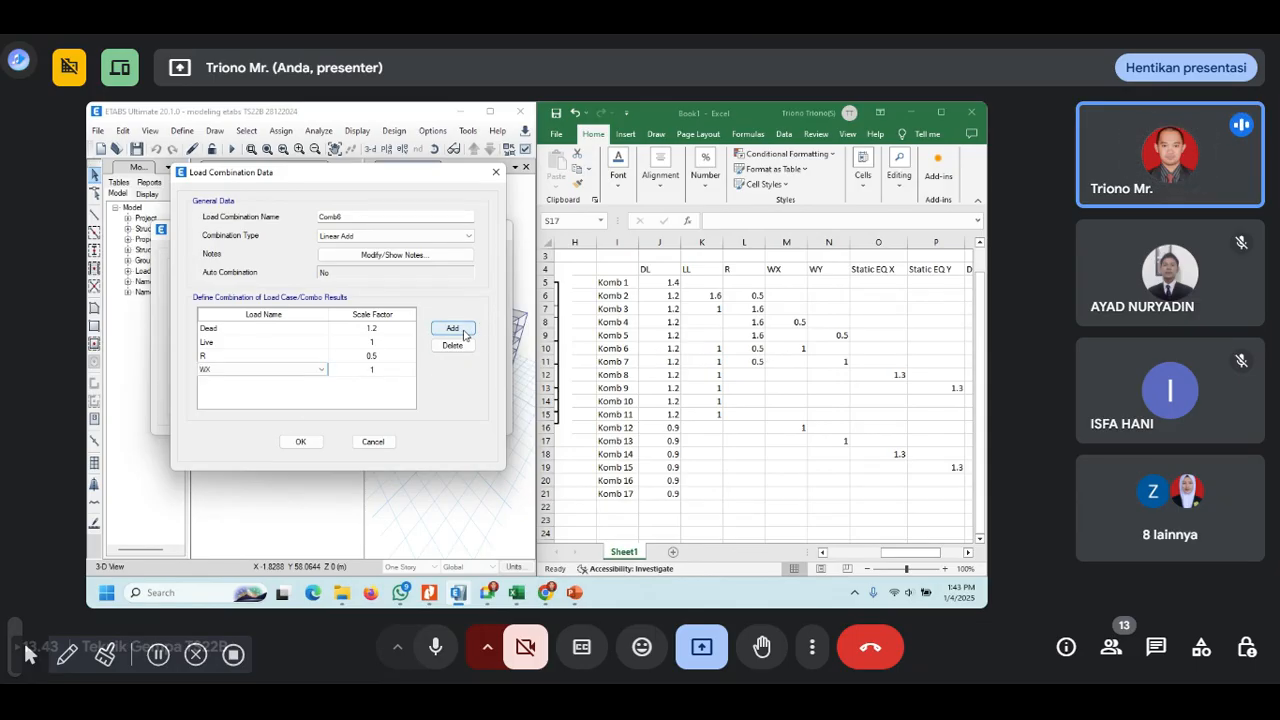
{"action": "left_click", "coordinate": [301, 442]}
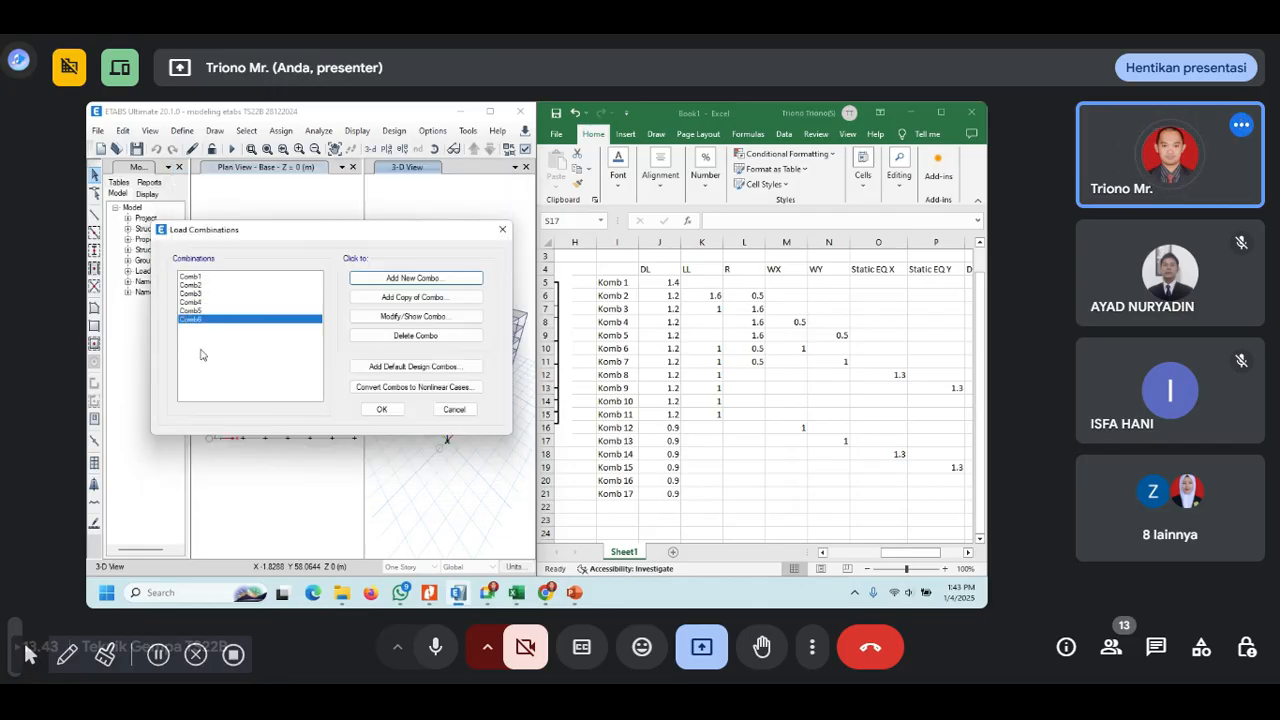
- Start a seventh load combination for Komb 7 and set its Dead load scale factor to 1.2
{"action": "left_click", "coordinate": [414, 279]}
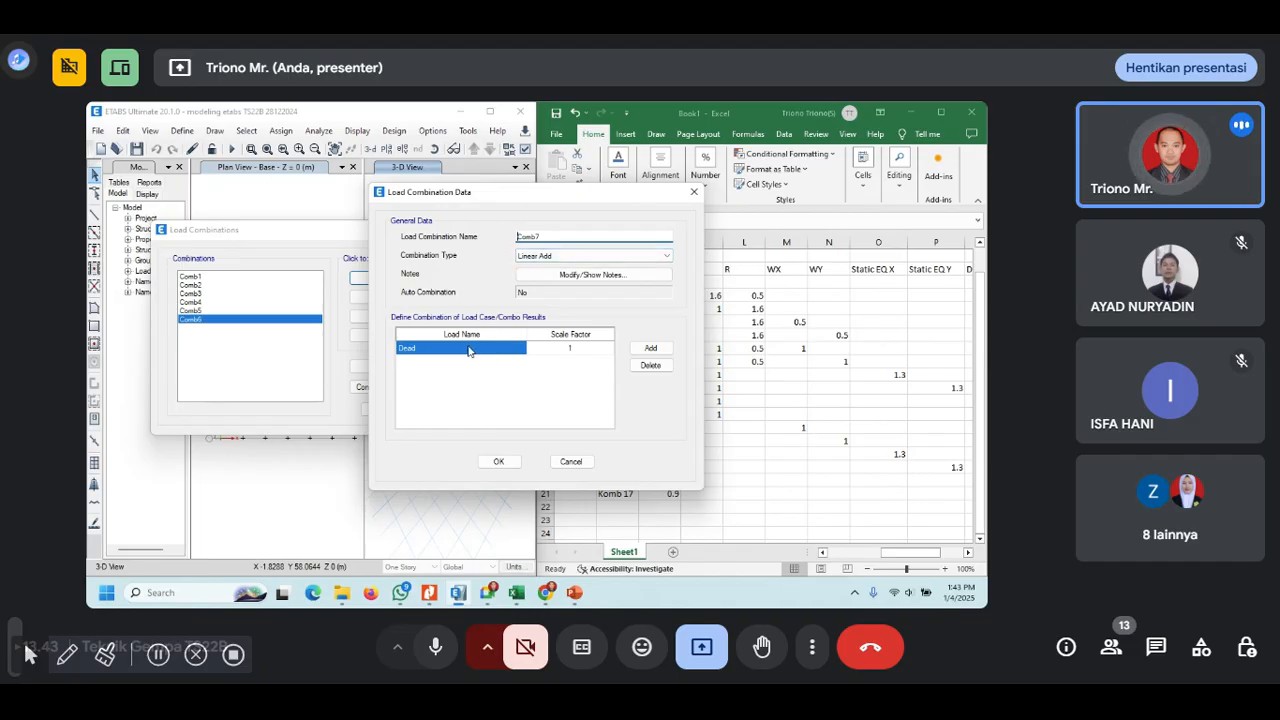
{"action": "left_click_drag", "start_coordinate": [583, 195], "coordinate": [370, 185]}
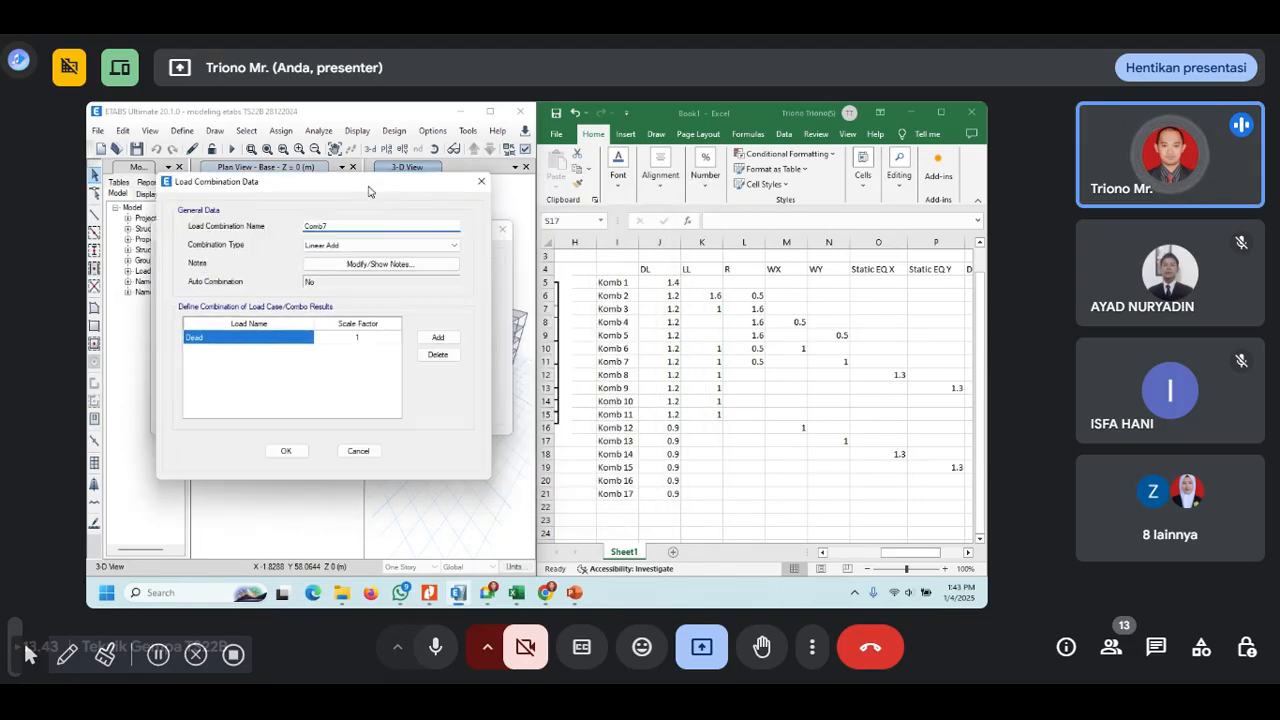
{"action": "double_click", "coordinate": [366, 343]}
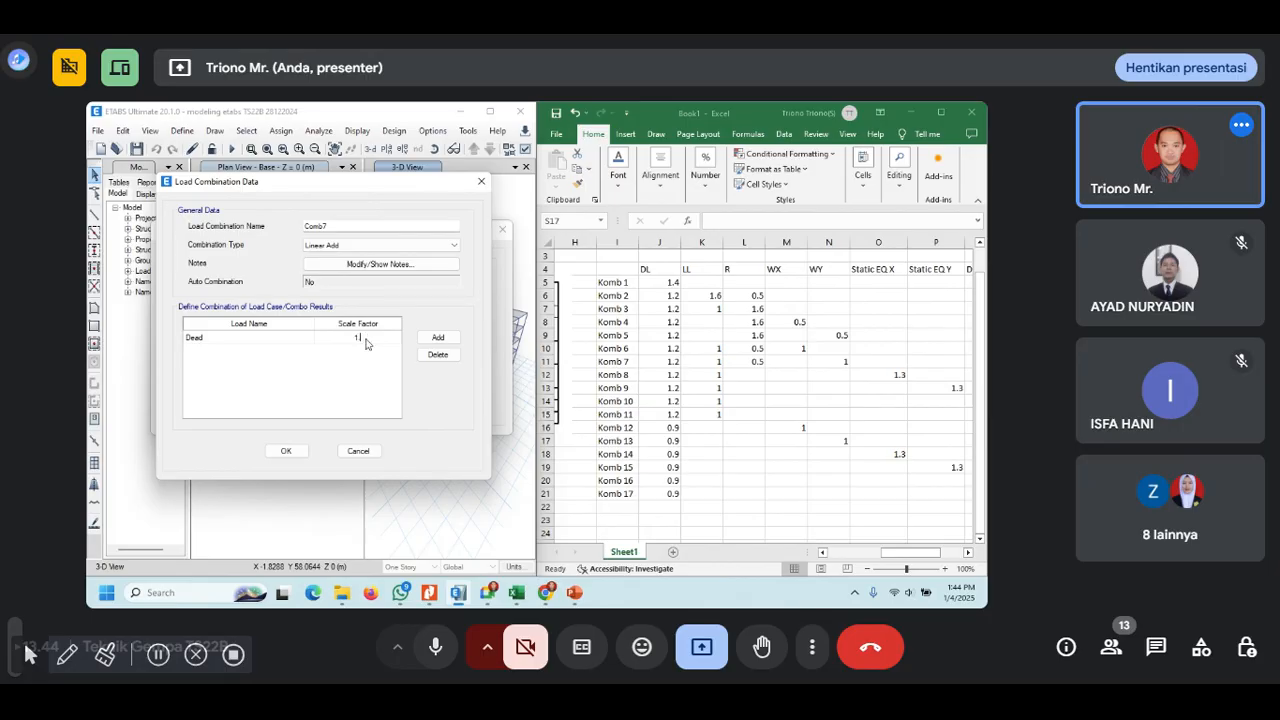
- Add the Live load to the Komb 7 combination with a scale factor of 1
{"action": "left_click", "coordinate": [446, 338]}
{"action": "left_click", "coordinate": [306, 351]}
{"action": "left_click", "coordinate": [306, 351]}
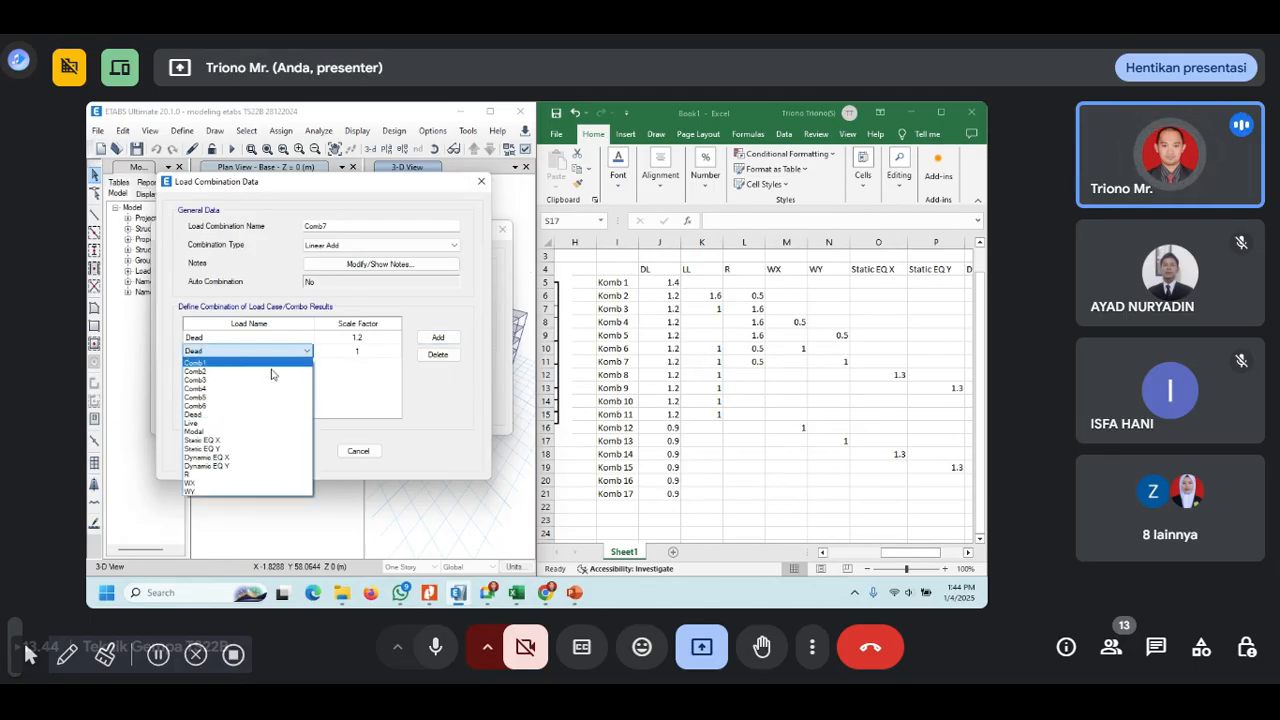
{"action": "left_click", "coordinate": [239, 424]}
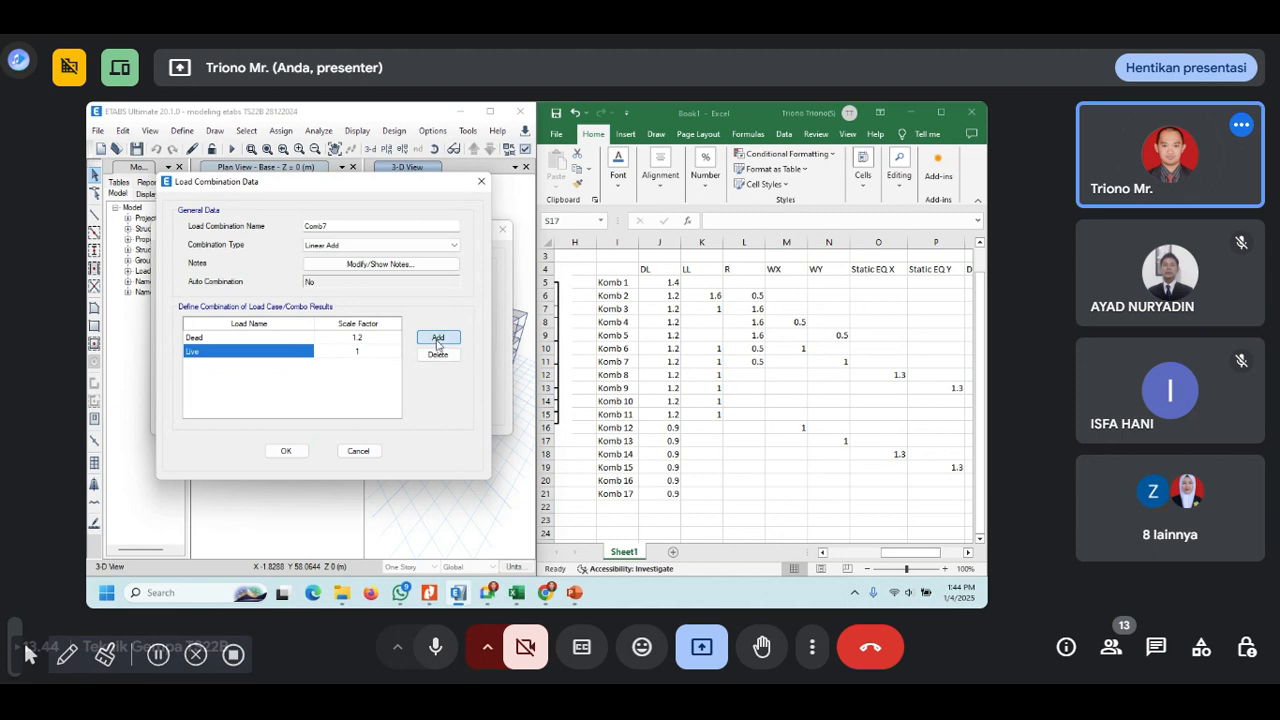
- Add the R load to the Komb 7 combination with a scale factor of 0.5
{"action": "left_click", "coordinate": [437, 338]}
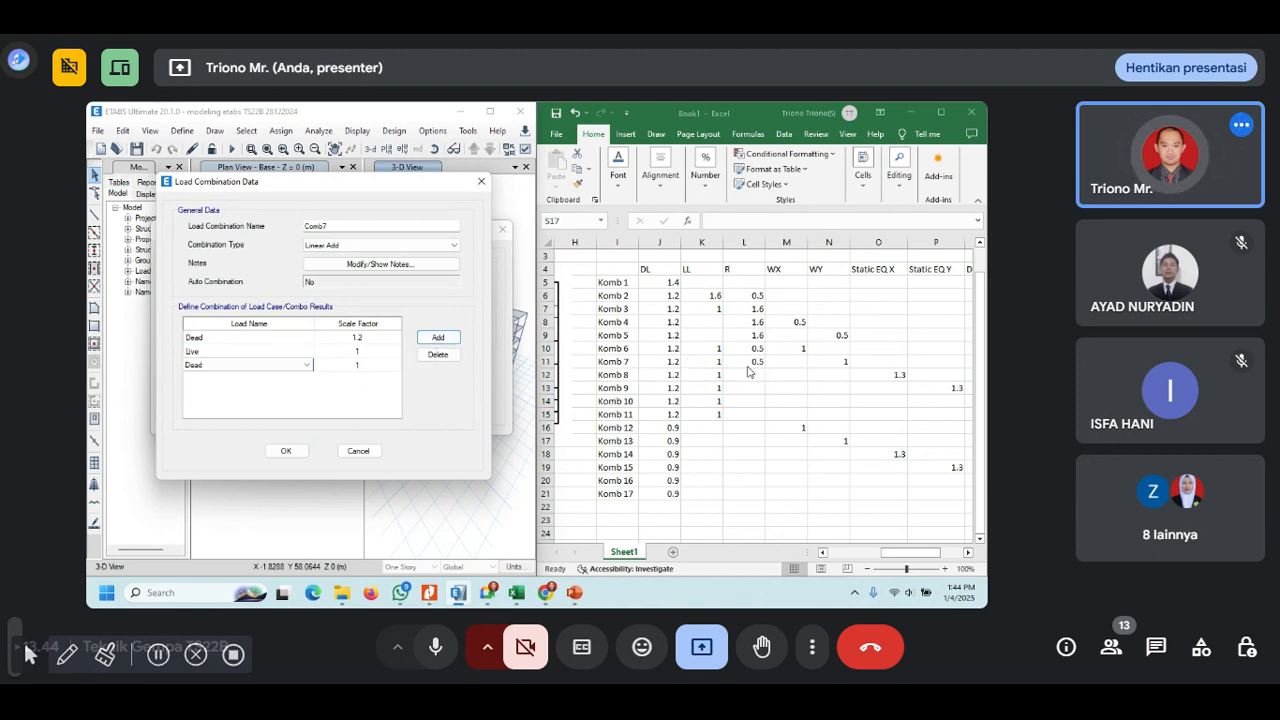
{"action": "left_click", "coordinate": [308, 366]}
{"action": "left_click", "coordinate": [238, 483]}
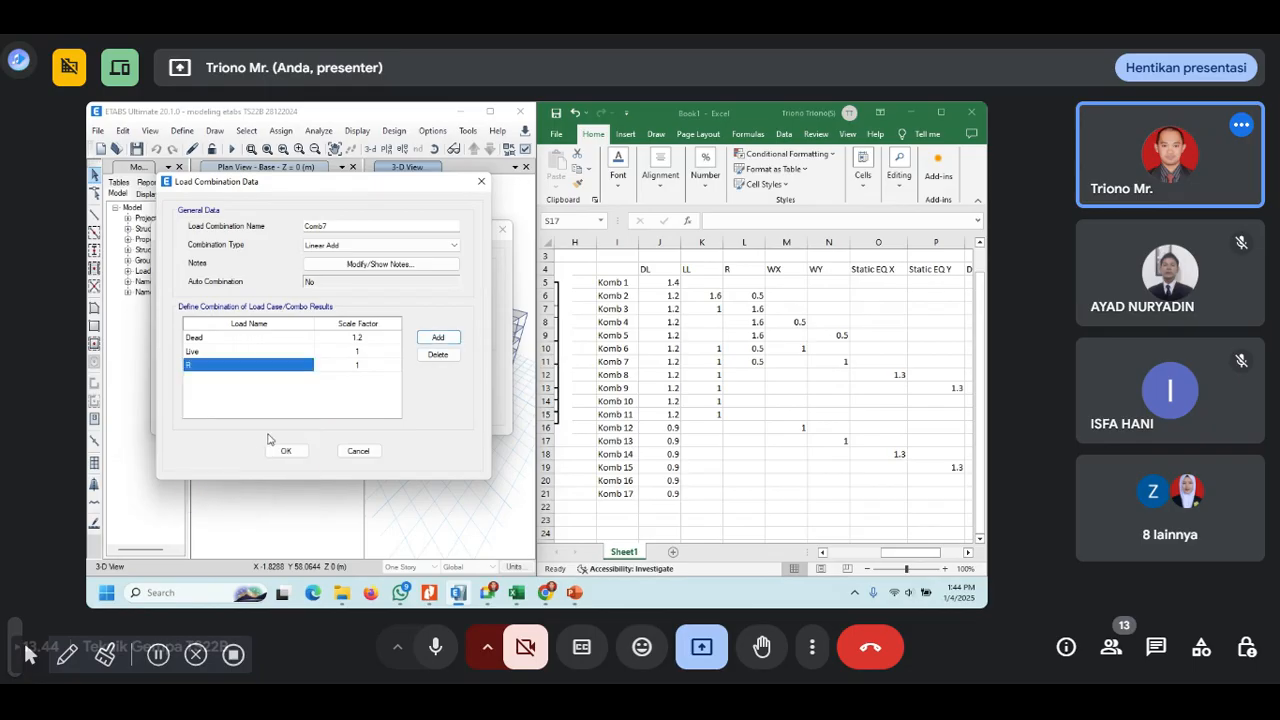
{"action": "left_click", "coordinate": [357, 372]}
{"action": "left_click", "coordinate": [364, 369]}
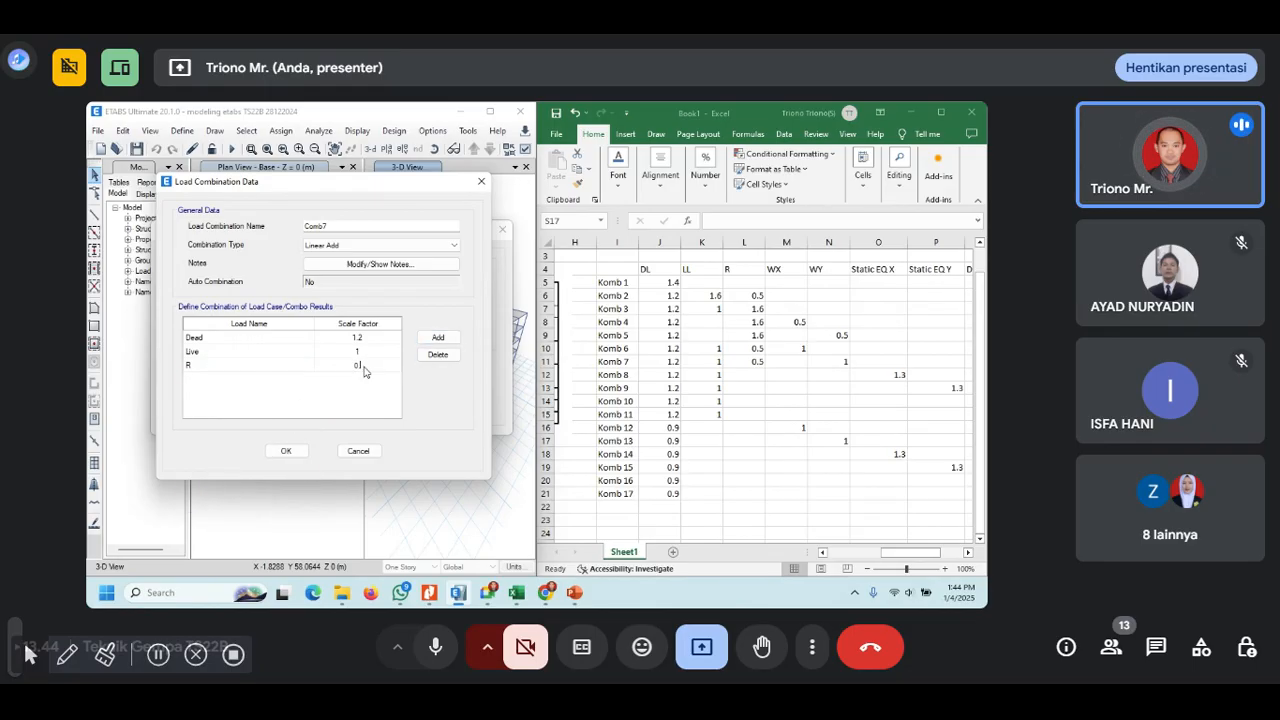
- Add the WY load to the Komb 7 combination with a scale factor of 1 and save the combination
{"action": "left_click", "coordinate": [438, 337]}
{"action": "left_click", "coordinate": [306, 380]}
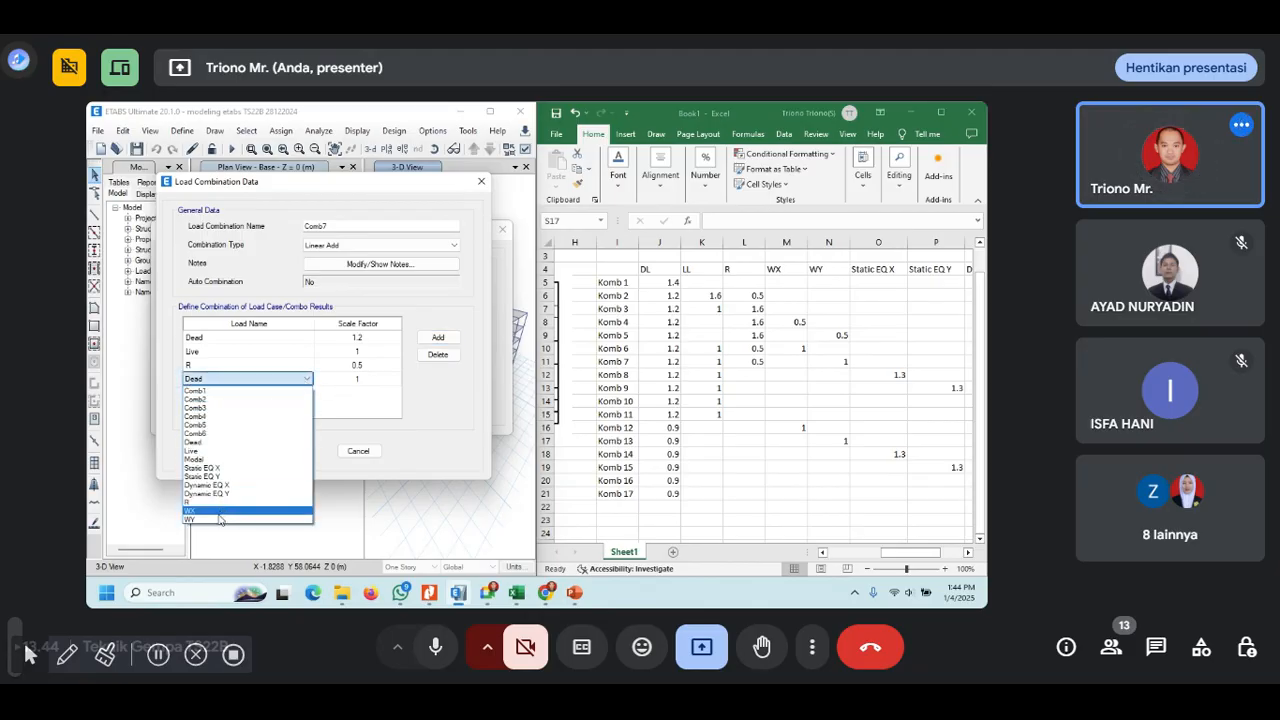
{"action": "left_click", "coordinate": [220, 518]}
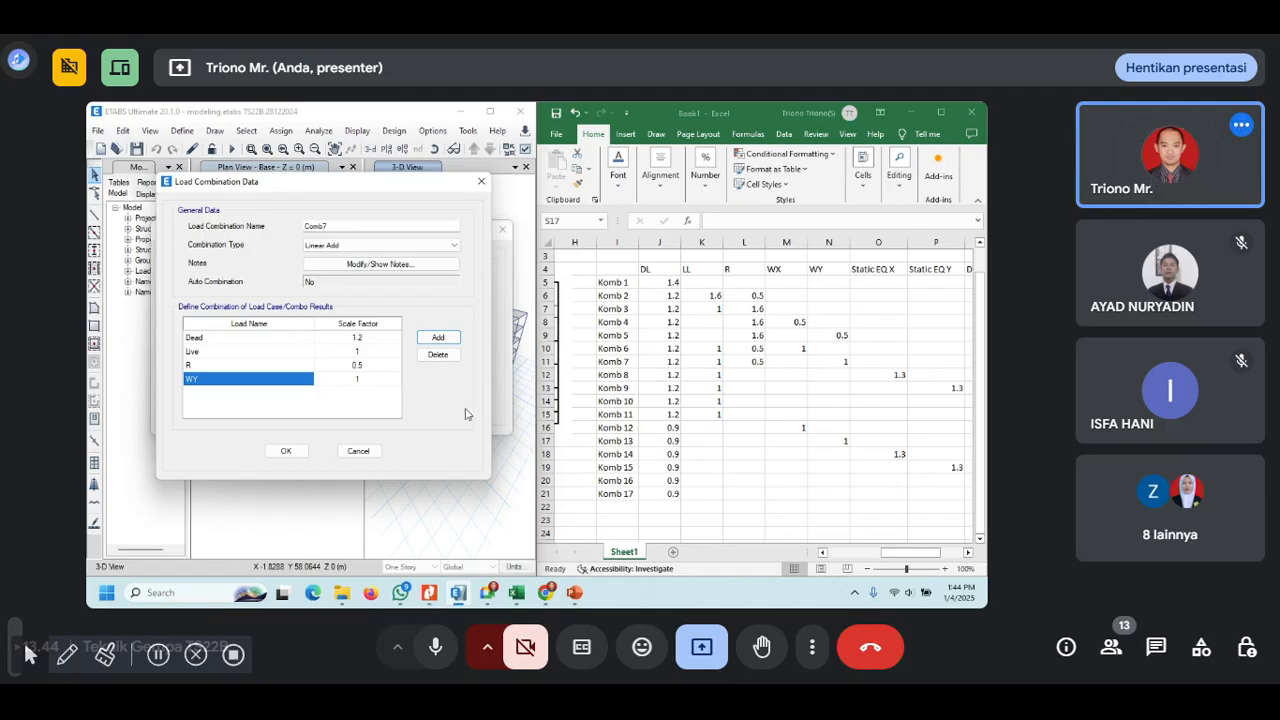
{"action": "left_click", "coordinate": [287, 451]}
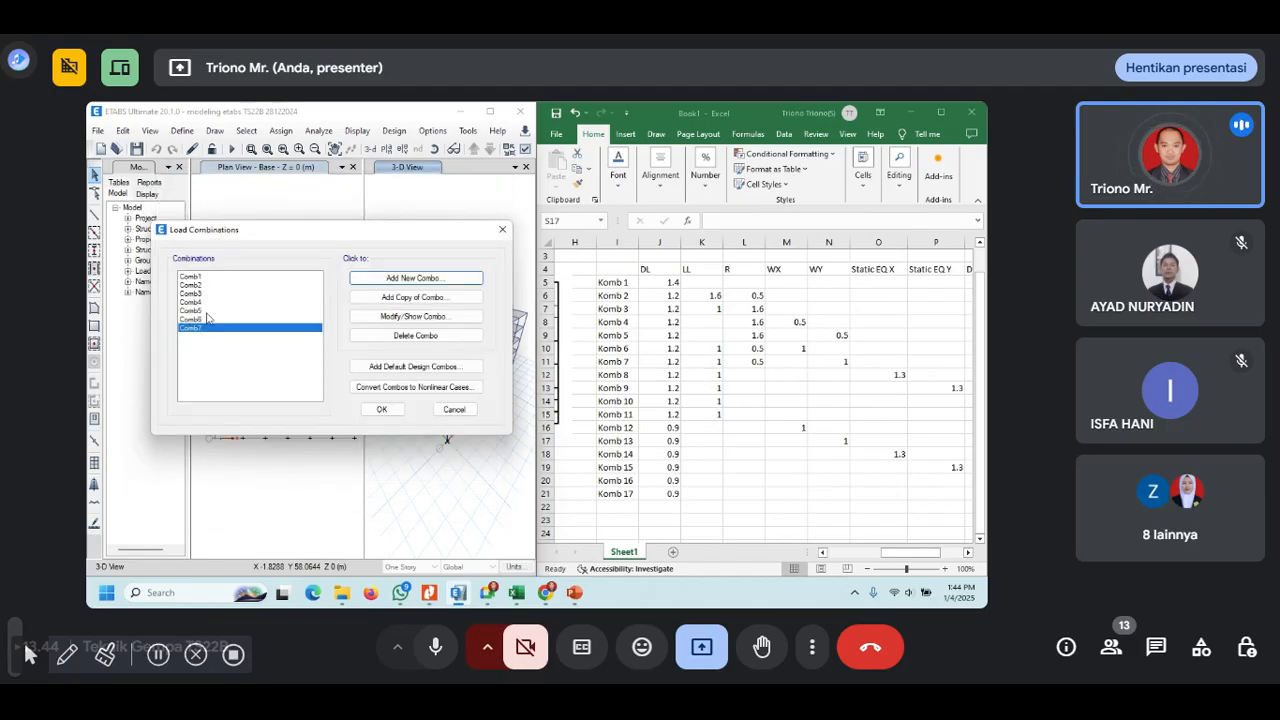
- Start an eighth load combination for Komb 8 and set its Dead load scale factor to 1.2
{"action": "left_click", "coordinate": [446, 282]}
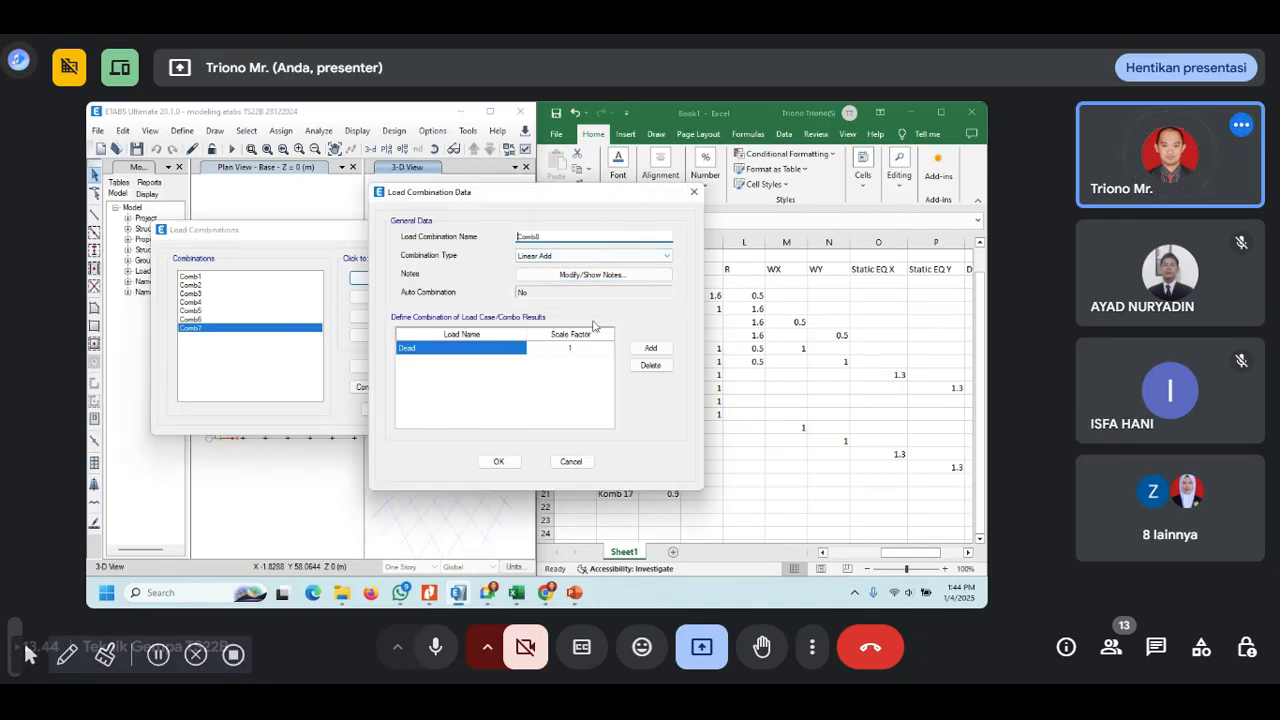
{"action": "left_click_drag", "start_coordinate": [604, 203], "coordinate": [404, 178]}
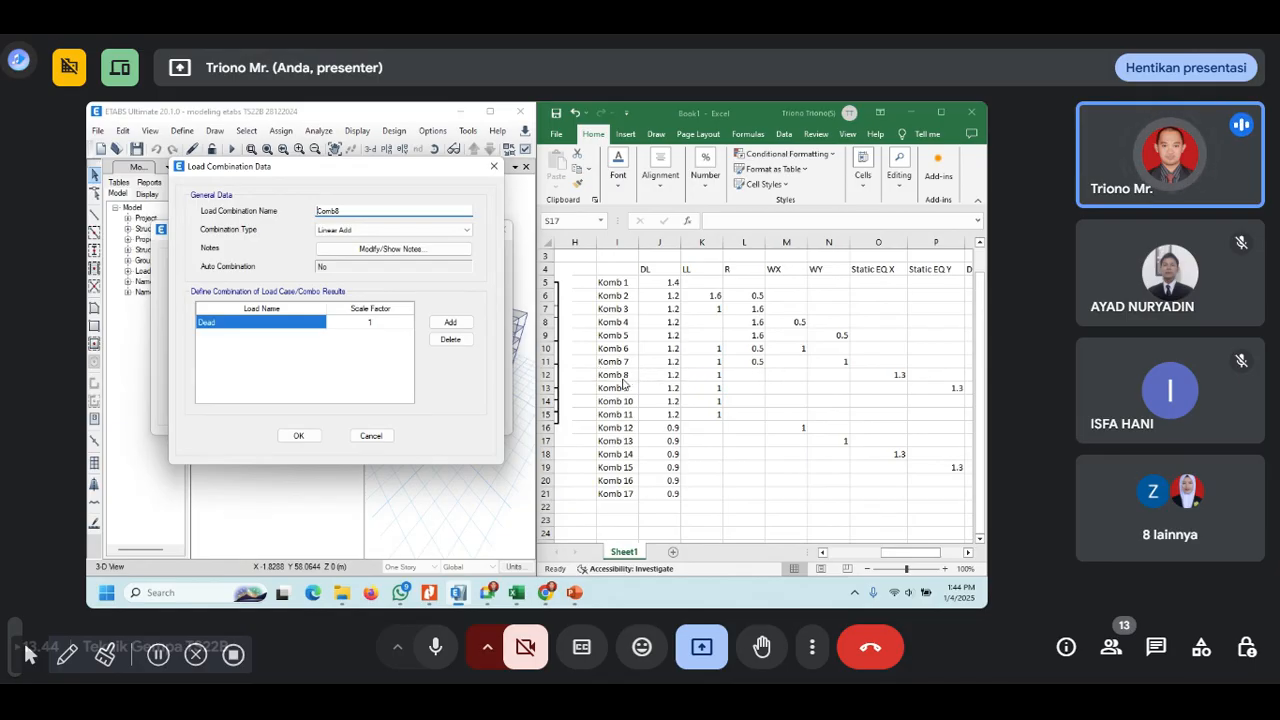
{"action": "left_click", "coordinate": [375, 328]}
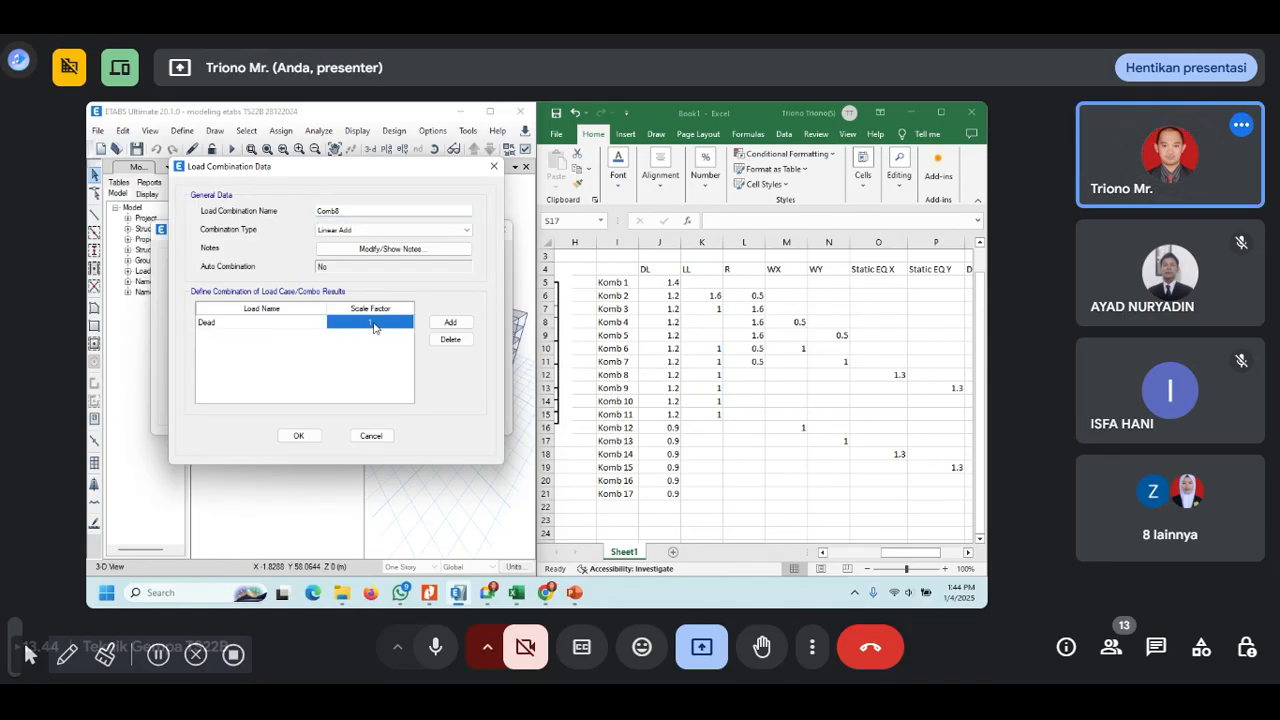
{"action": "left_click", "coordinate": [374, 325]}
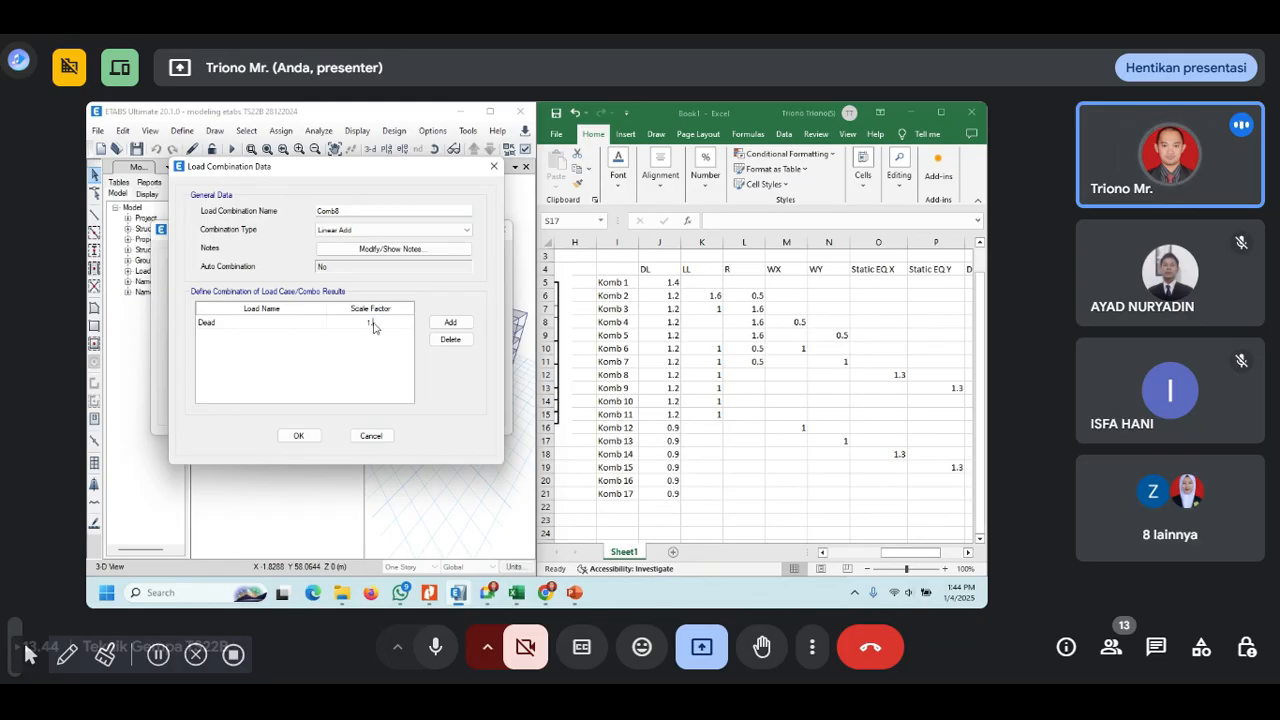
{"action": "type", "text": ".2"}
- Add the Live load to the Komb 8 combination with a scale factor of 1
{"action": "left_click", "coordinate": [450, 322]}
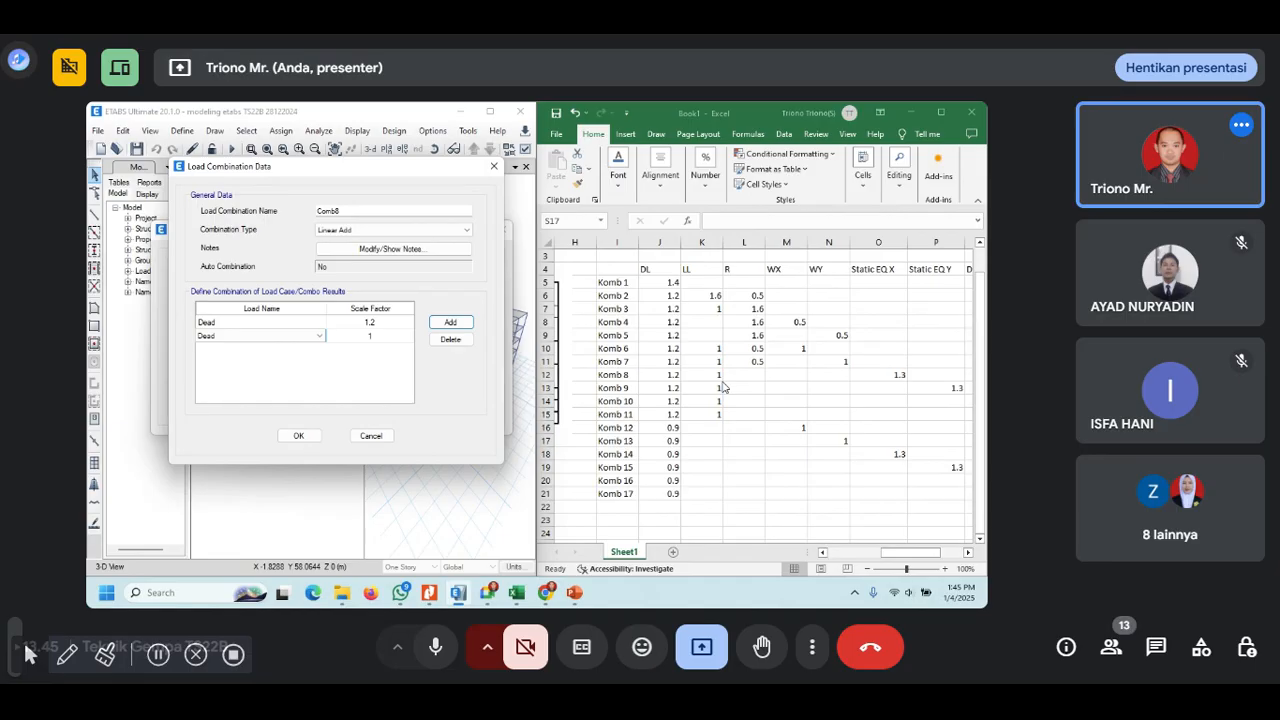
{"action": "left_click", "coordinate": [321, 337]}
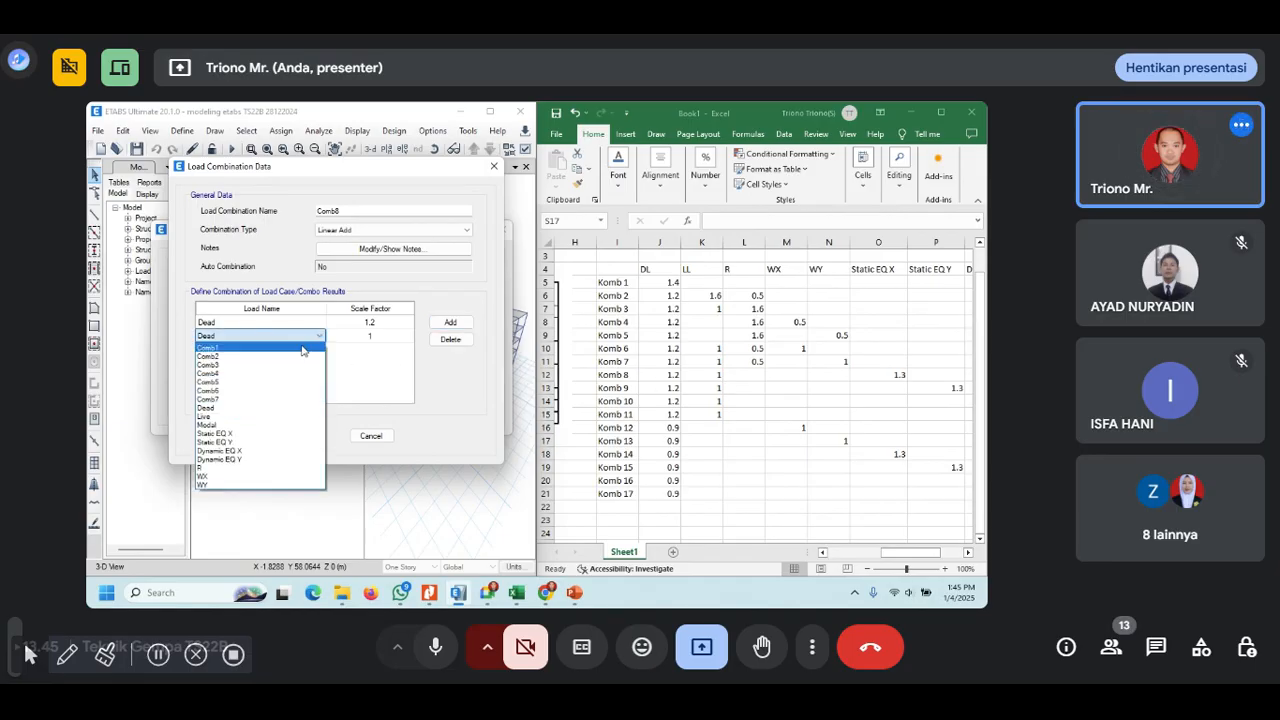
{"action": "left_click", "coordinate": [277, 415]}
- Add the Static EQ X load to the Komb 8 combination with a scale factor of 1.3
{"action": "left_click", "coordinate": [450, 322]}
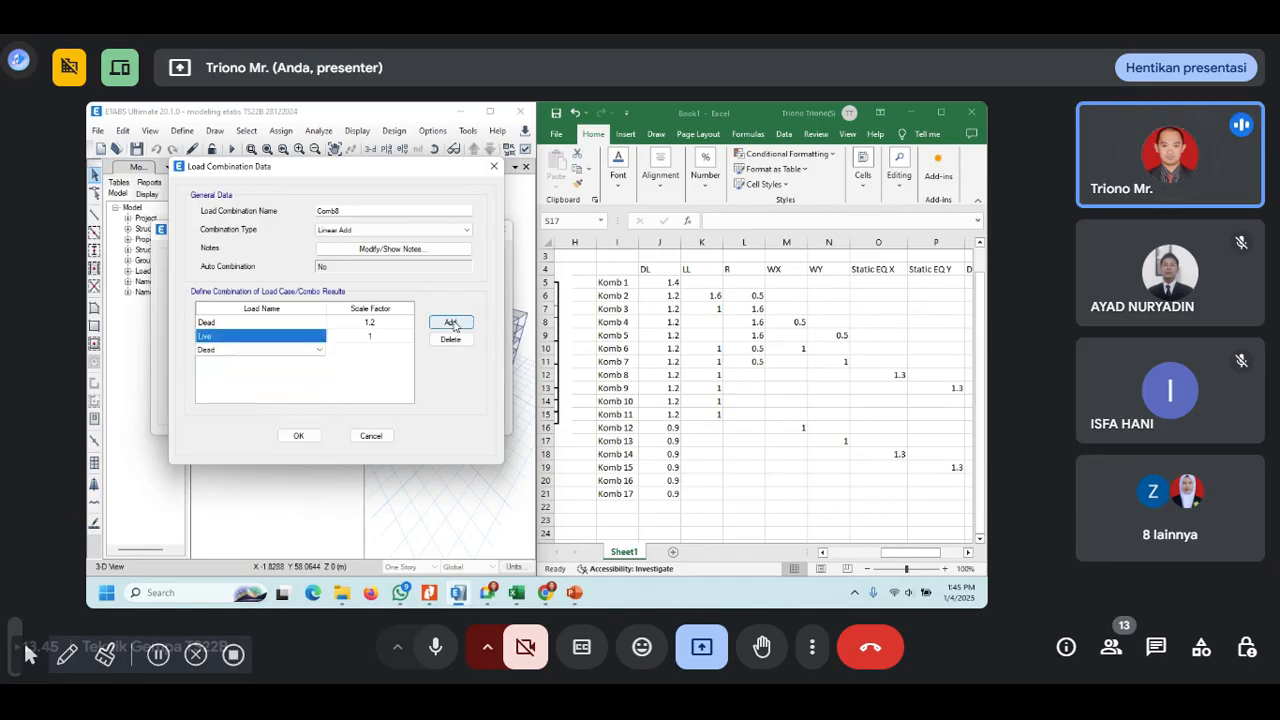
{"action": "left_click", "coordinate": [320, 350]}
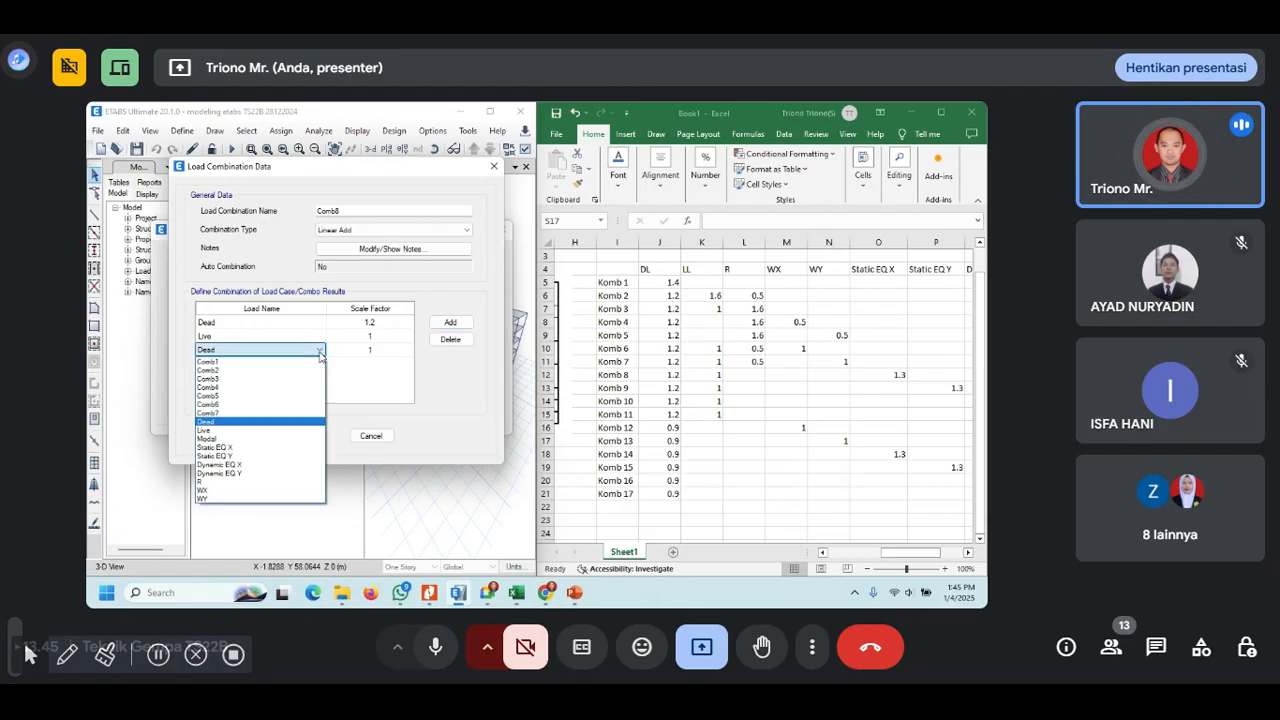
{"action": "left_click", "coordinate": [268, 449]}
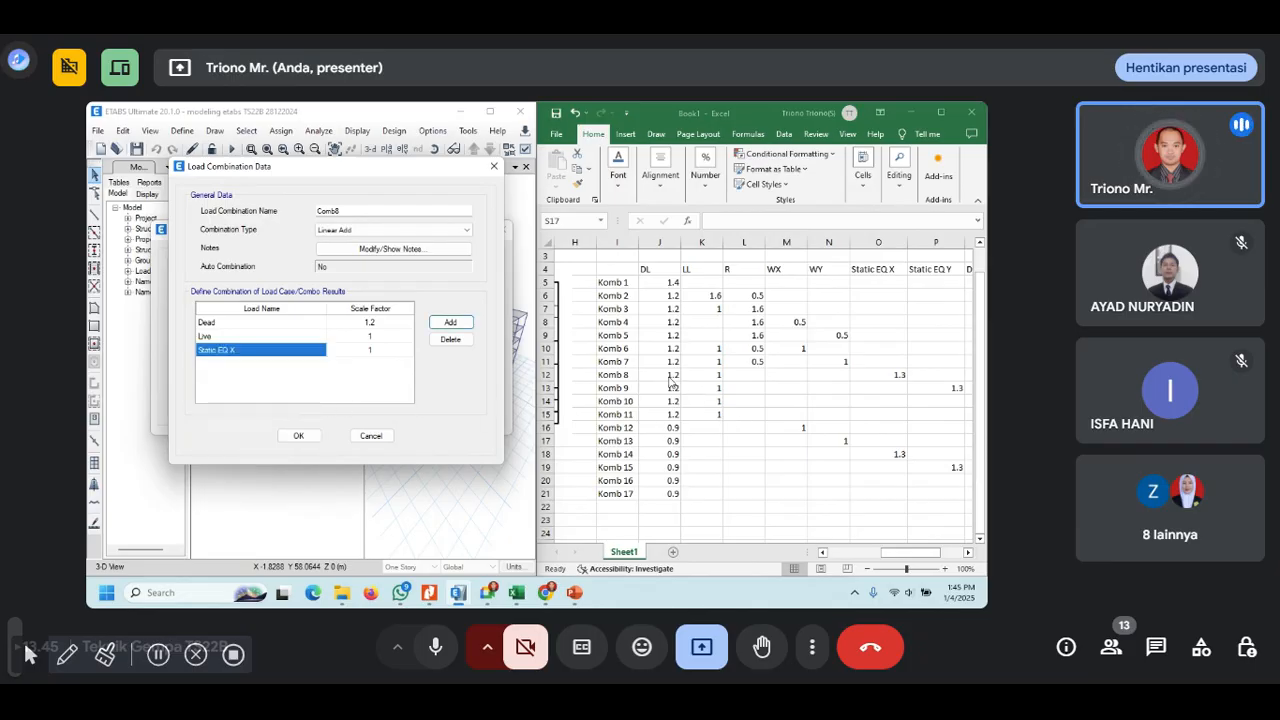
{"action": "left_click", "coordinate": [380, 352]}
{"action": "left_click", "coordinate": [378, 351]}
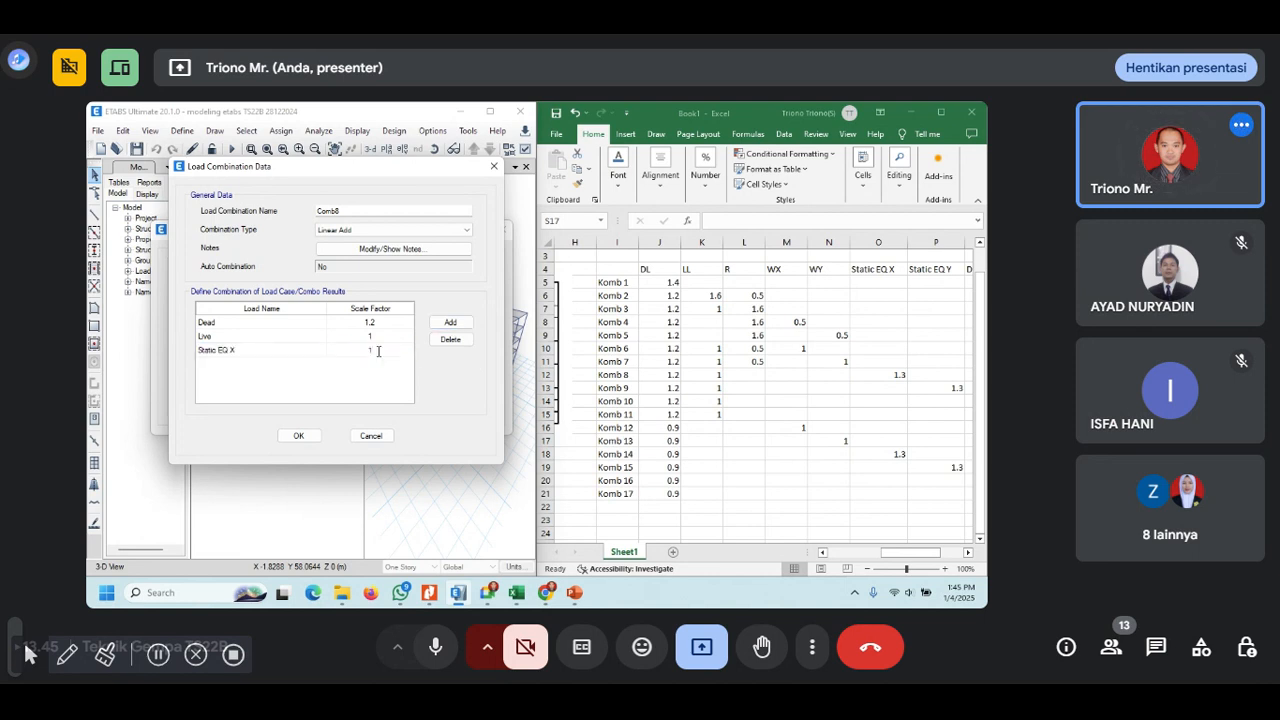
{"action": "type", "text": ".3"}
- Switch to Excel and increase the height of header row 4 in the load factor table
{"action": "mouse_move", "coordinate": [915, 553]}
{"action": "left_mouse_down"}
{"action": "mouse_move", "coordinate": [941, 554]}
{"action": "mouse_move", "coordinate": [885, 548]}
{"action": "mouse_move", "coordinate": [923, 540]}
{"action": "left_mouse_up"}
{"action": "left_click_drag", "start_coordinate": [828, 236], "coordinate": [949, 247]}
{"action": "left_click_drag", "start_coordinate": [838, 242], "coordinate": [830, 241]}
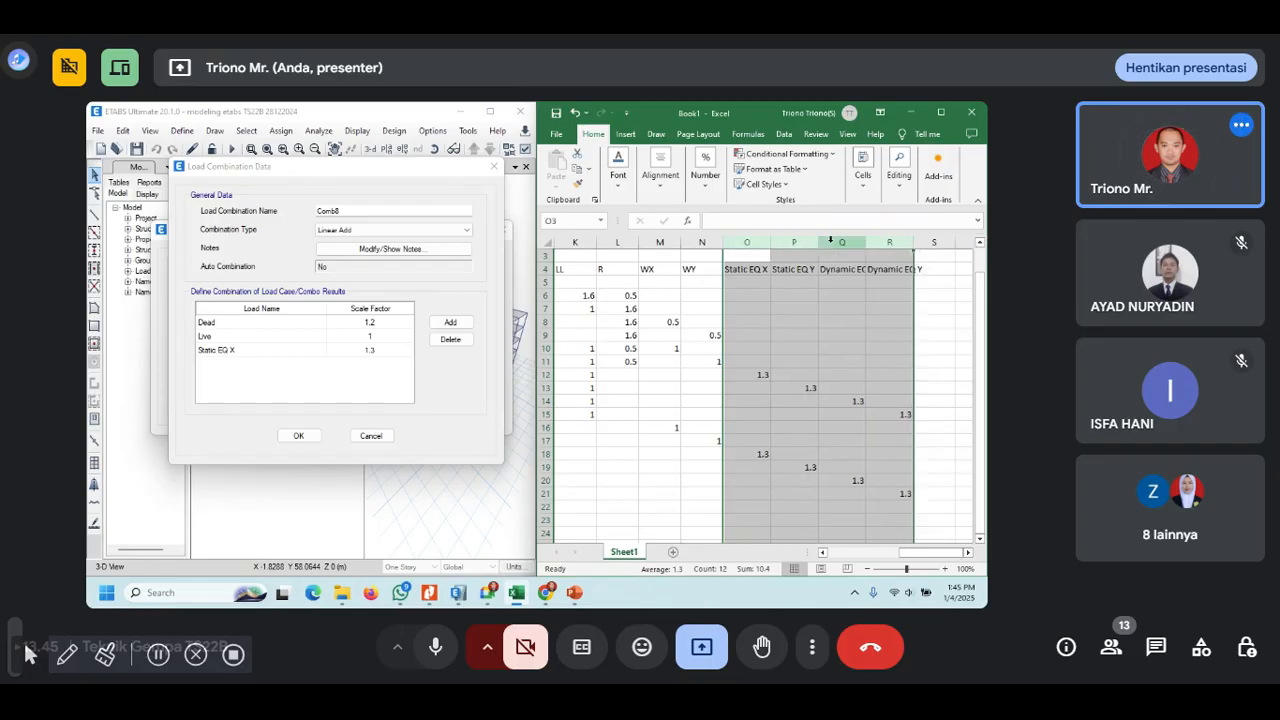
{"action": "left_click", "coordinate": [920, 337]}
{"action": "left_click_drag", "start_coordinate": [916, 553], "coordinate": [916, 553]}
{"action": "left_click_drag", "start_coordinate": [548, 272], "coordinate": [548, 288]}
- Wrap the text of the earthquake load headers in O4:R4 and narrow columns O to R
{"action": "left_click_drag", "start_coordinate": [750, 280], "coordinate": [884, 285]}
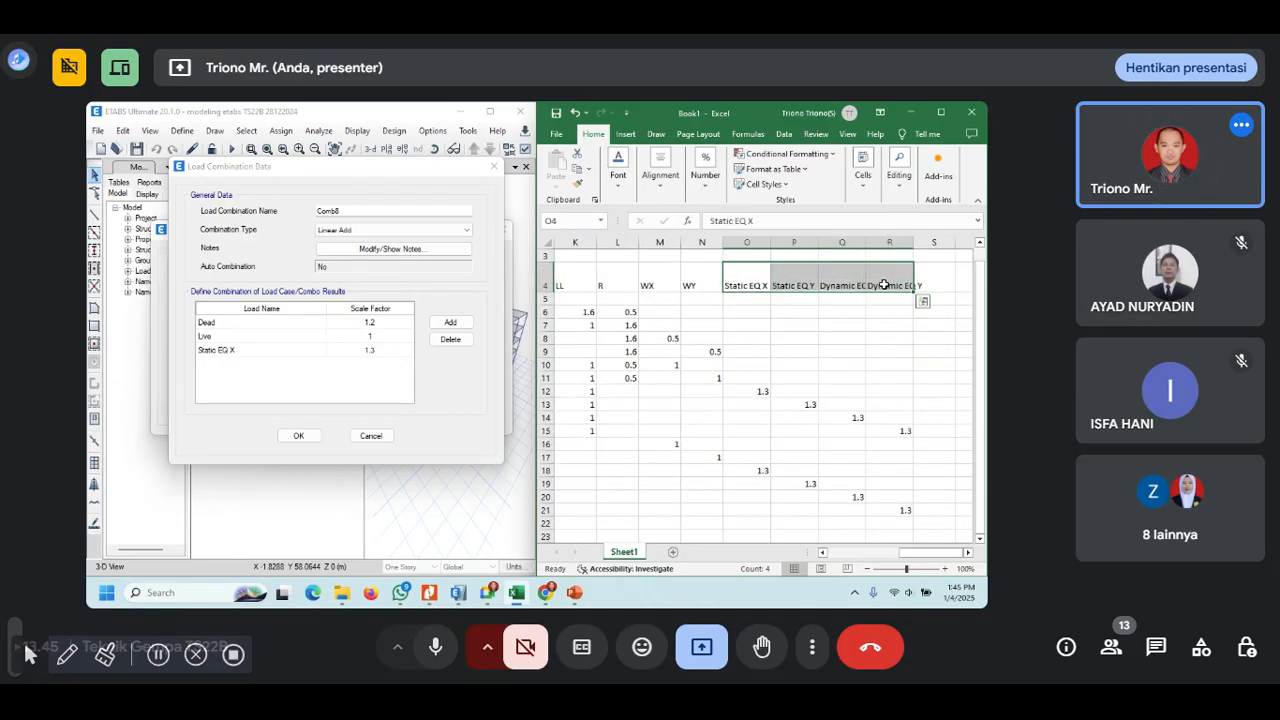
{"action": "left_click", "coordinate": [940, 112]}
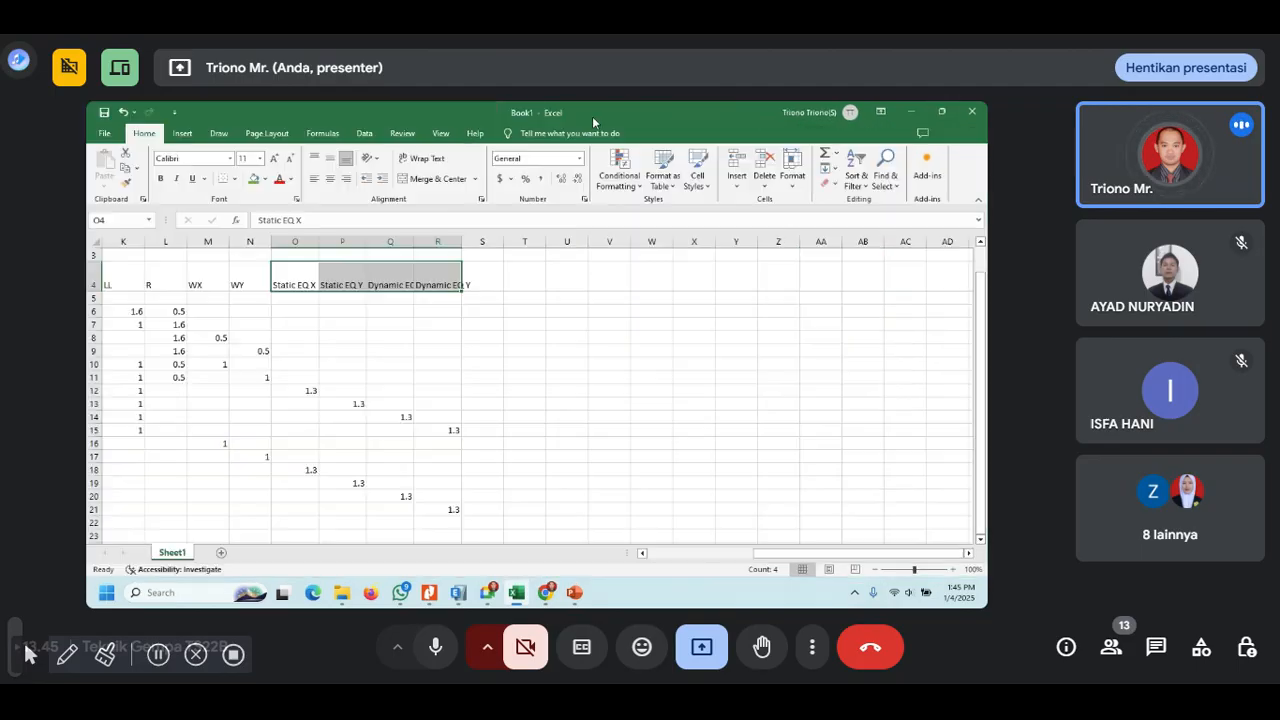
{"action": "left_click", "coordinate": [428, 159]}
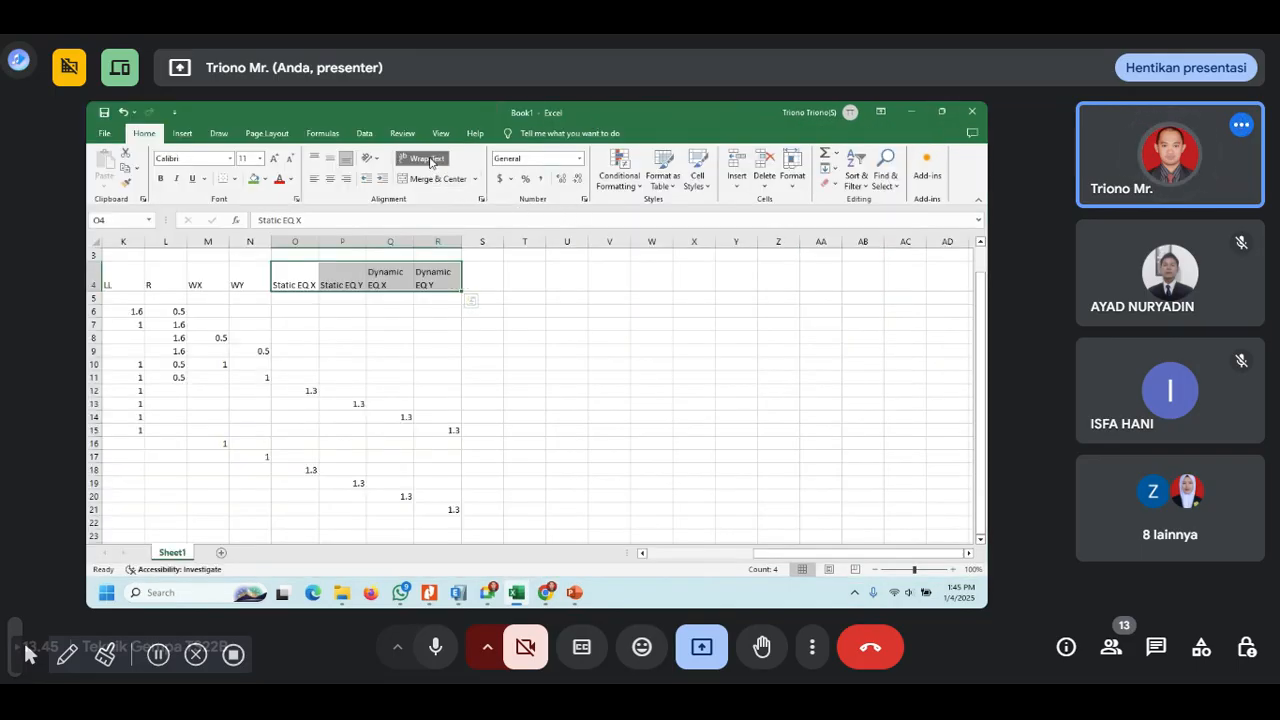
{"action": "left_click_drag", "start_coordinate": [319, 243], "coordinate": [345, 239]}
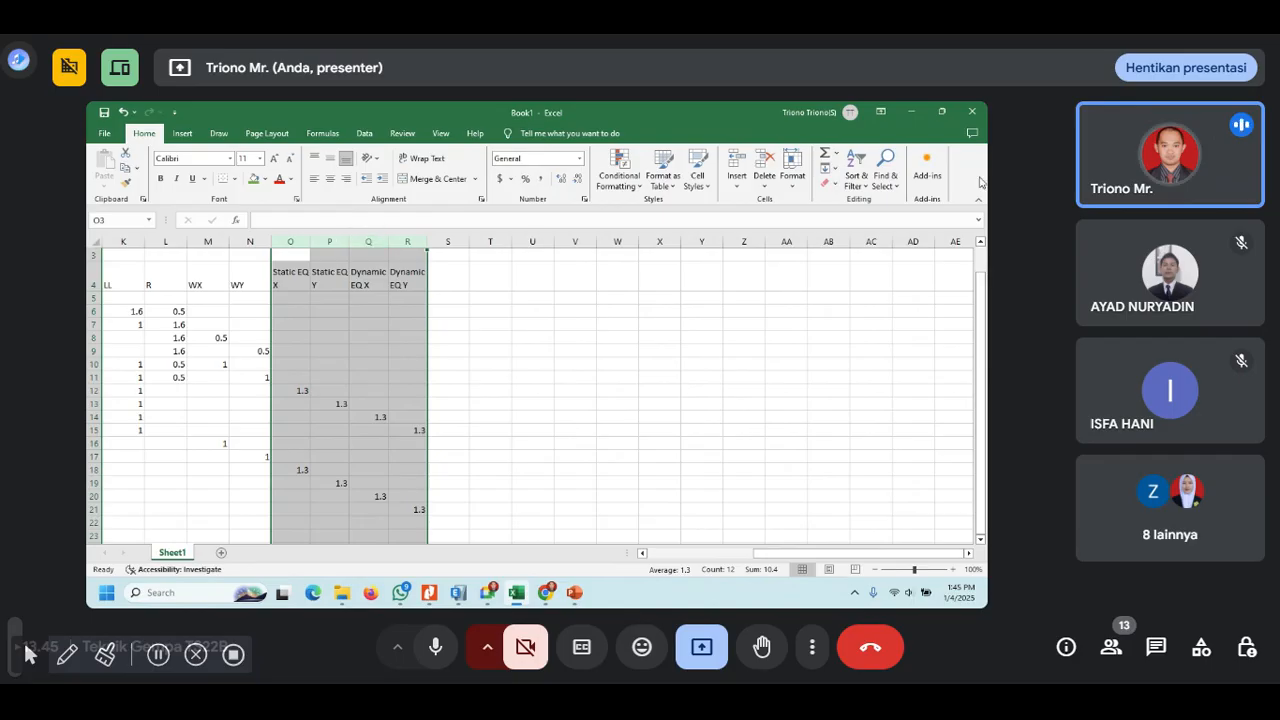
- Place the Excel window side by side with ETABS again and save the Komb 8 combination
{"action": "mouse_move", "coordinate": [943, 112]}
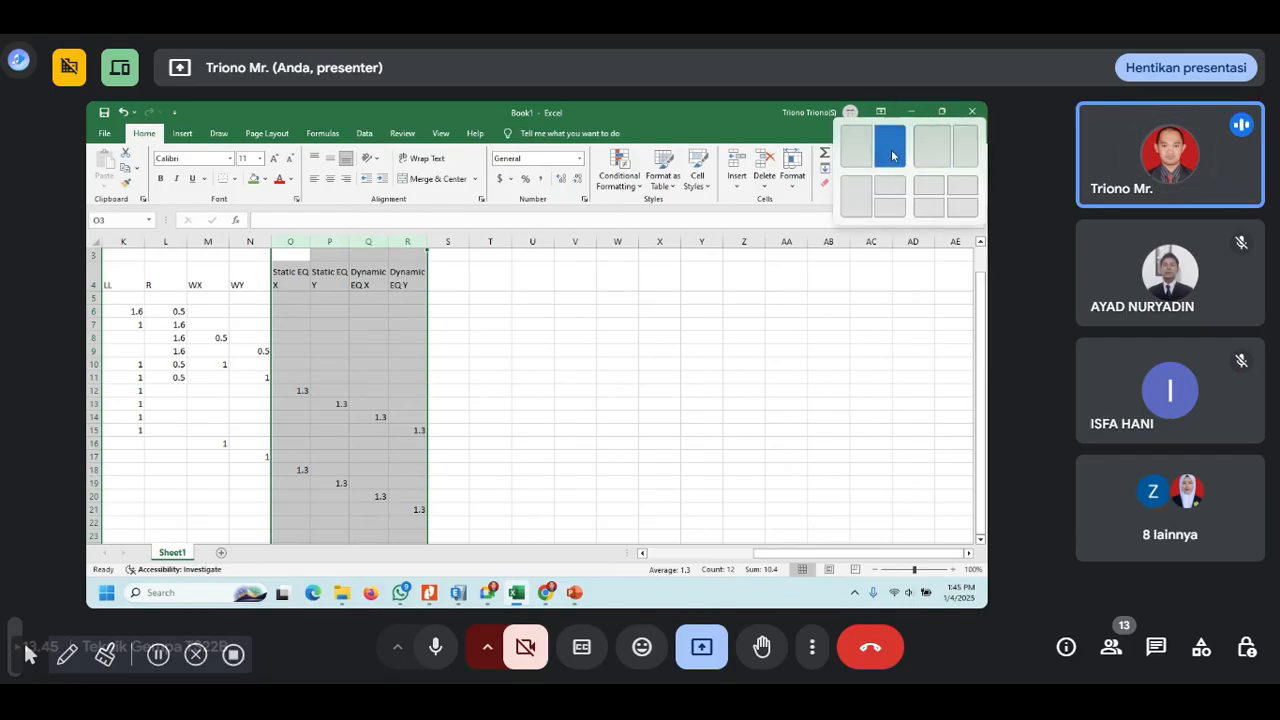
{"action": "left_click", "coordinate": [890, 146]}
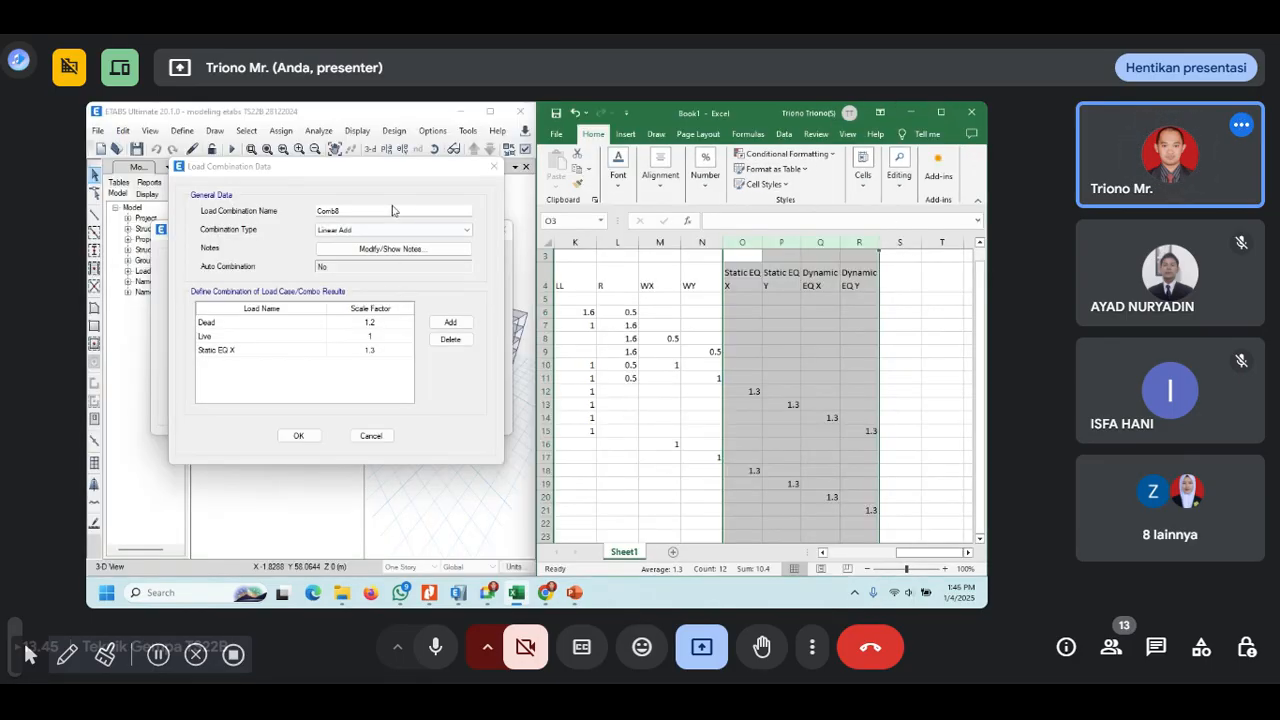
{"action": "left_click_drag", "start_coordinate": [915, 552], "coordinate": [900, 553]}
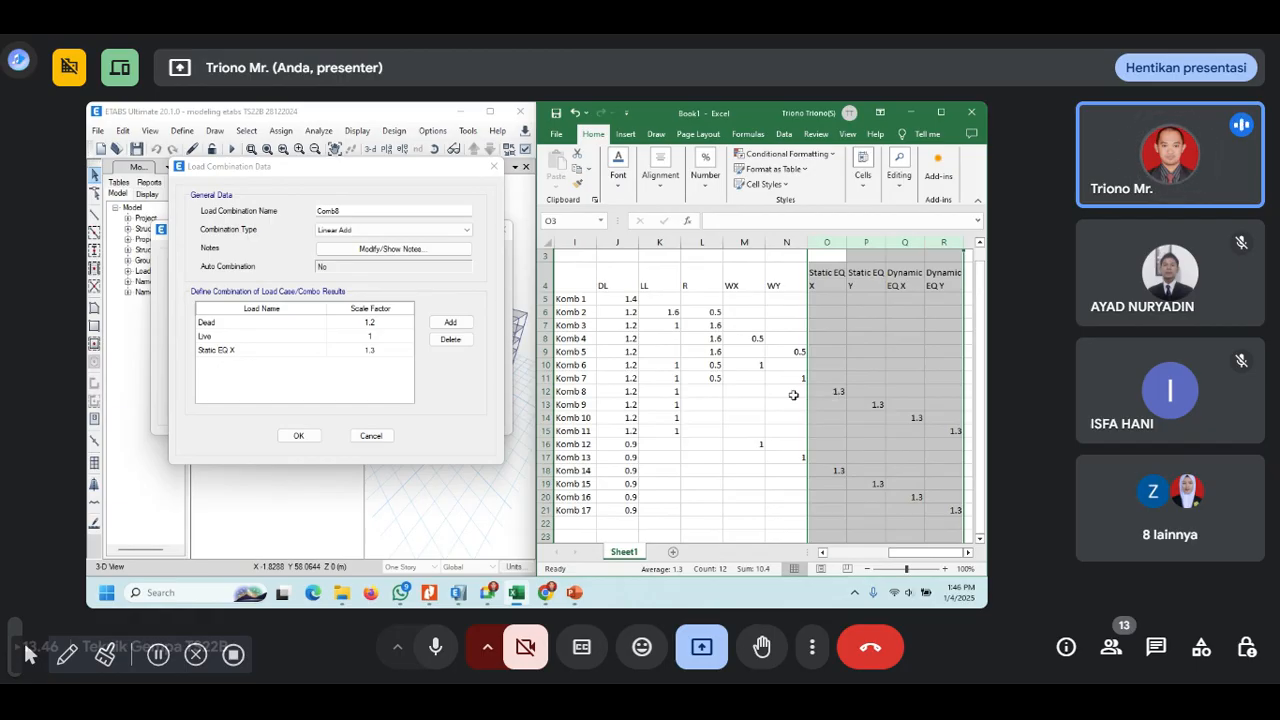
{"action": "left_click", "coordinate": [298, 436]}
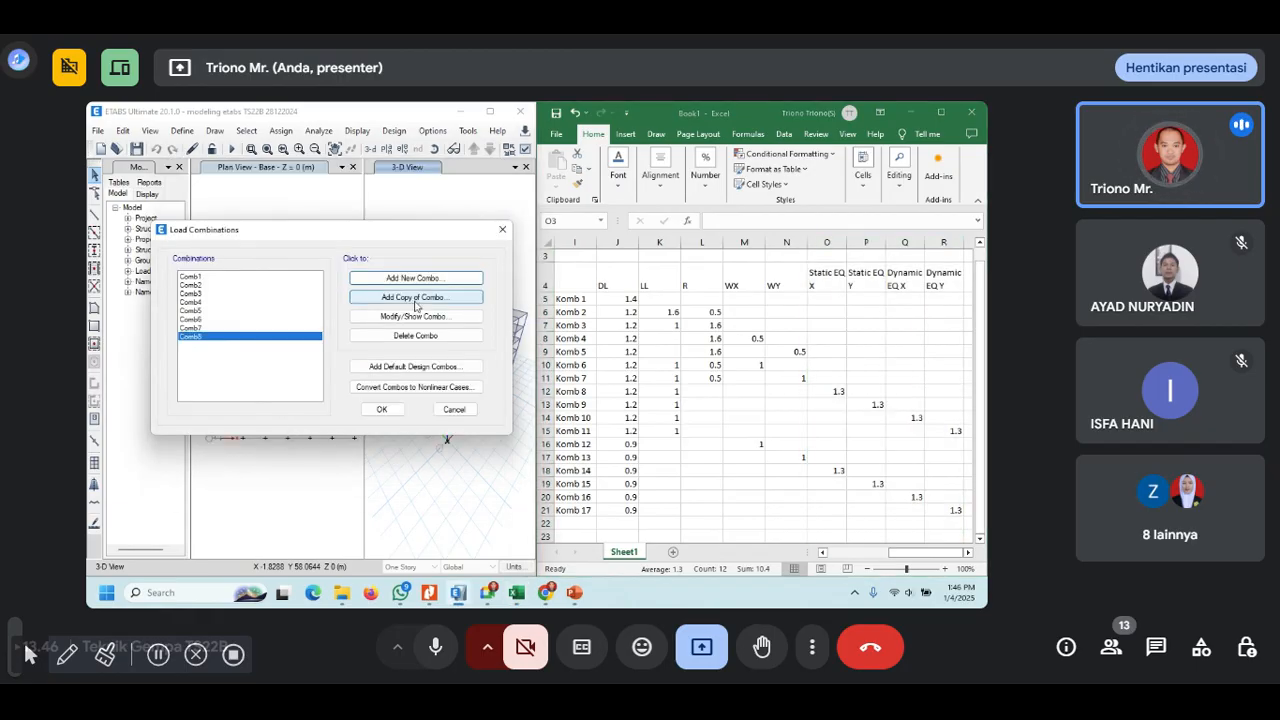
- Create the load combination Comb9 with Dead at a scale factor of 1.2 and Live at 1
{"action": "left_click", "coordinate": [416, 278]}
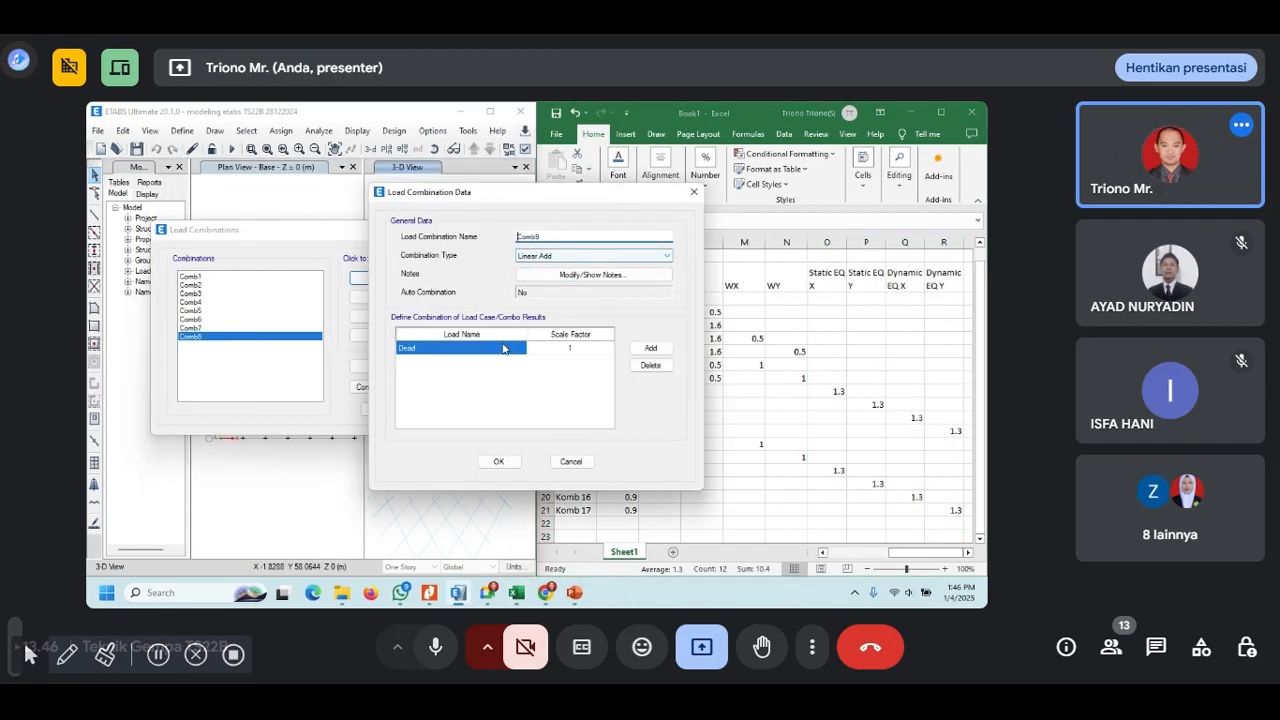
{"action": "left_click_drag", "start_coordinate": [624, 194], "coordinate": [416, 189]}
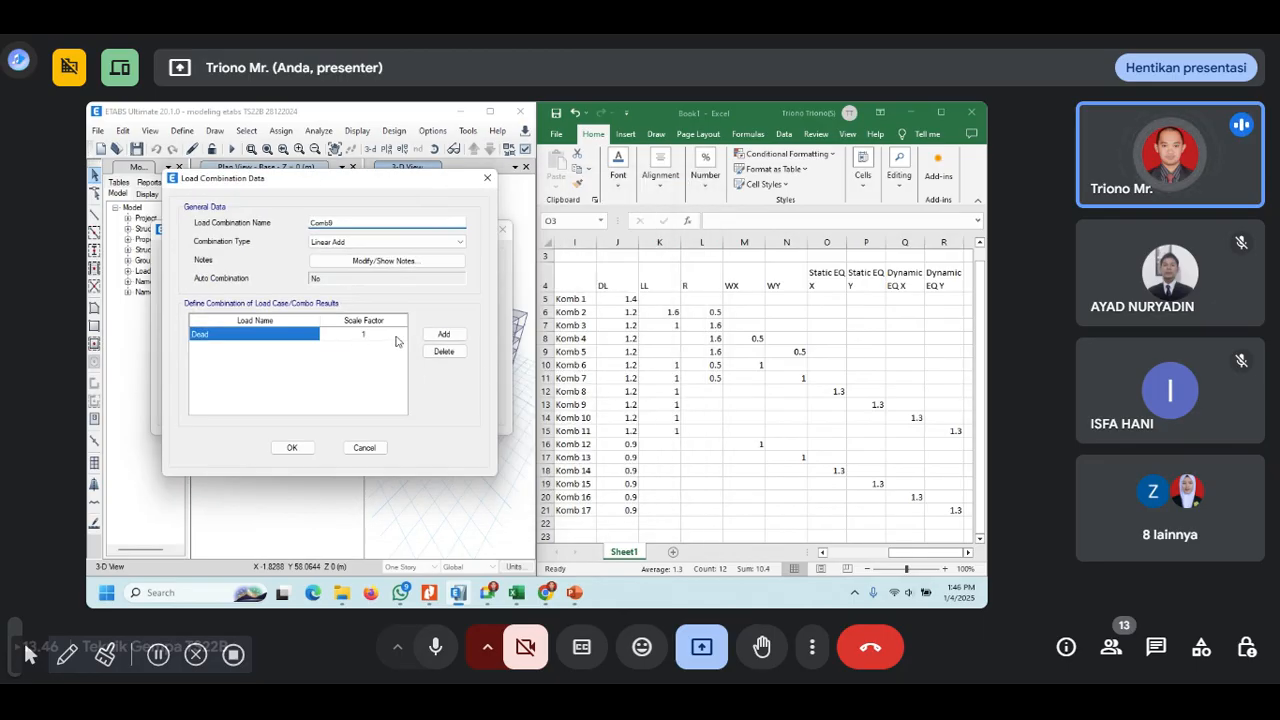
{"action": "left_click", "coordinate": [394, 337]}
{"action": "left_click", "coordinate": [379, 335]}
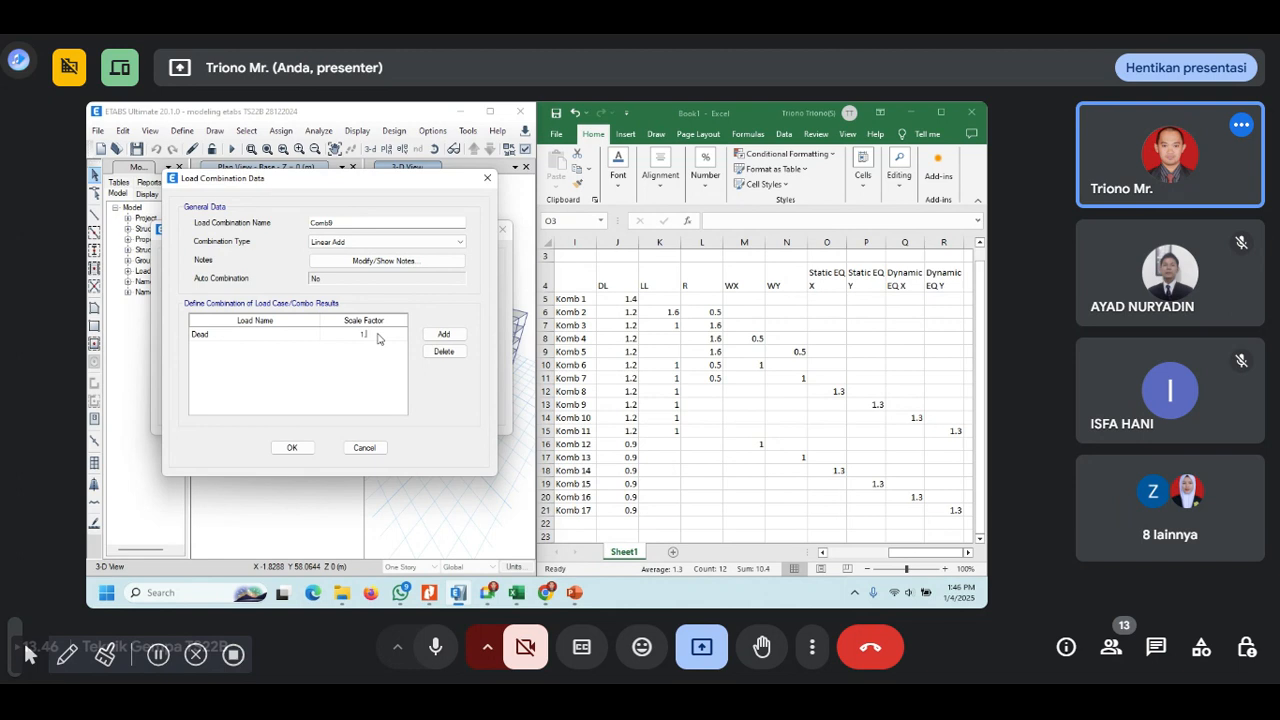
{"action": "type", "text": ".2"}
{"action": "left_click", "coordinate": [443, 334]}
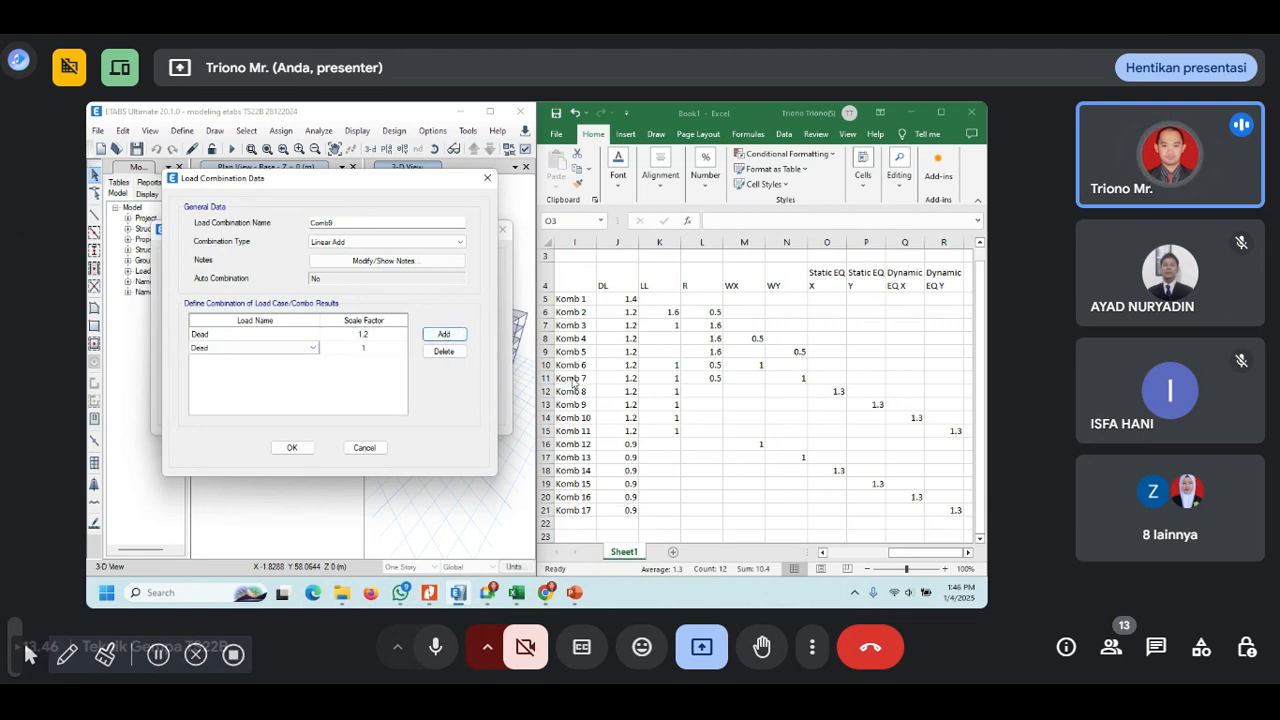
{"action": "left_click", "coordinate": [312, 348]}
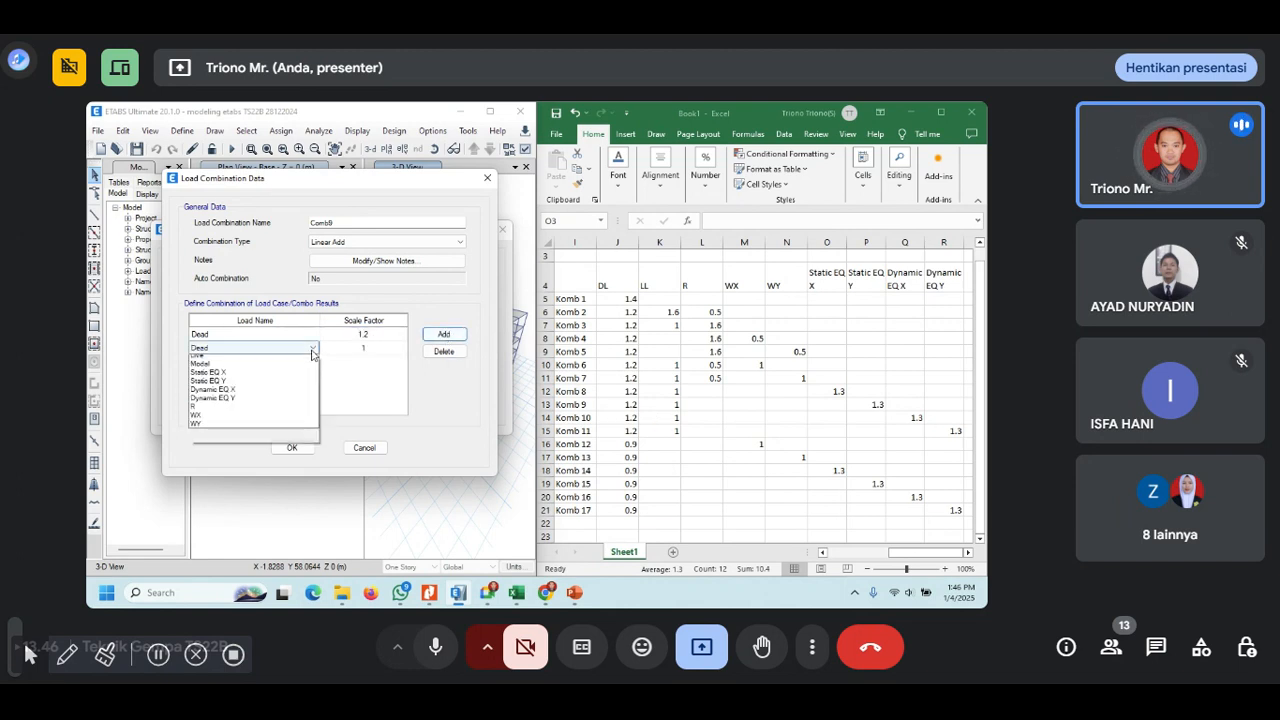
{"action": "left_click", "coordinate": [250, 434]}
- Add the Static EQ Y load to the Comb9 combination with a scale factor of 1.3
{"action": "left_click", "coordinate": [444, 334]}
{"action": "left_click", "coordinate": [310, 365]}
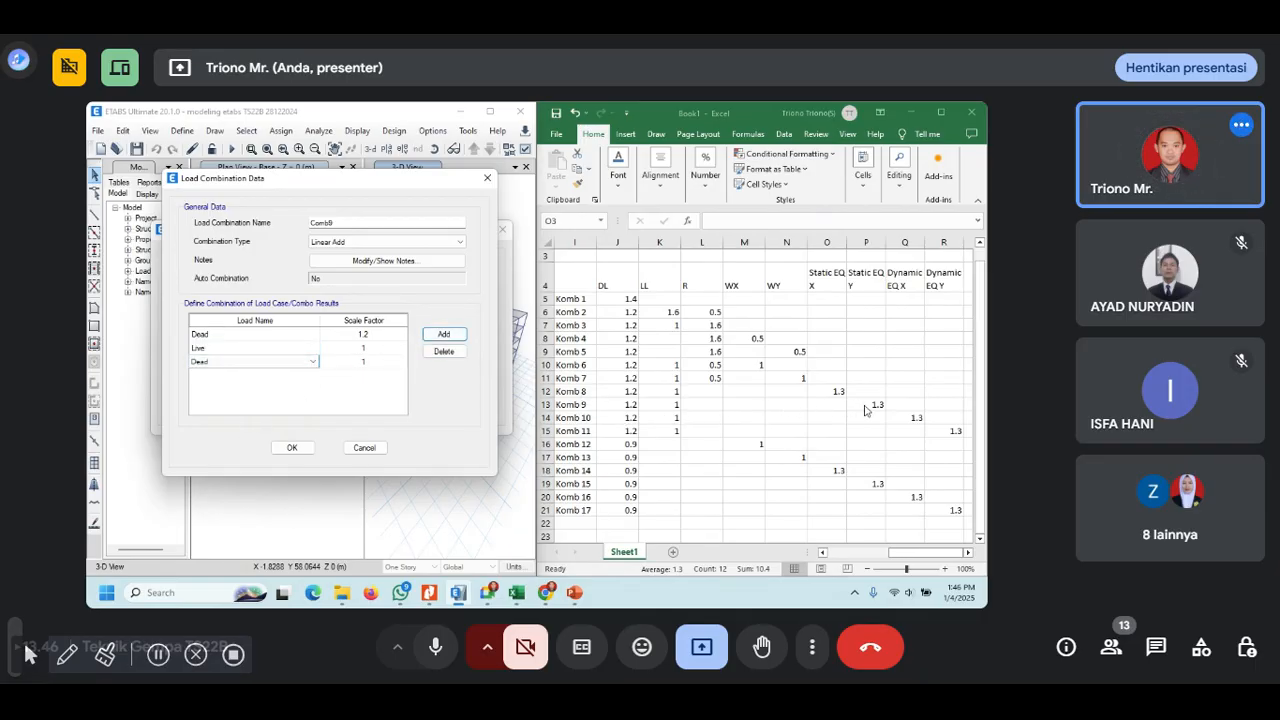
{"action": "left_click", "coordinate": [305, 361]}
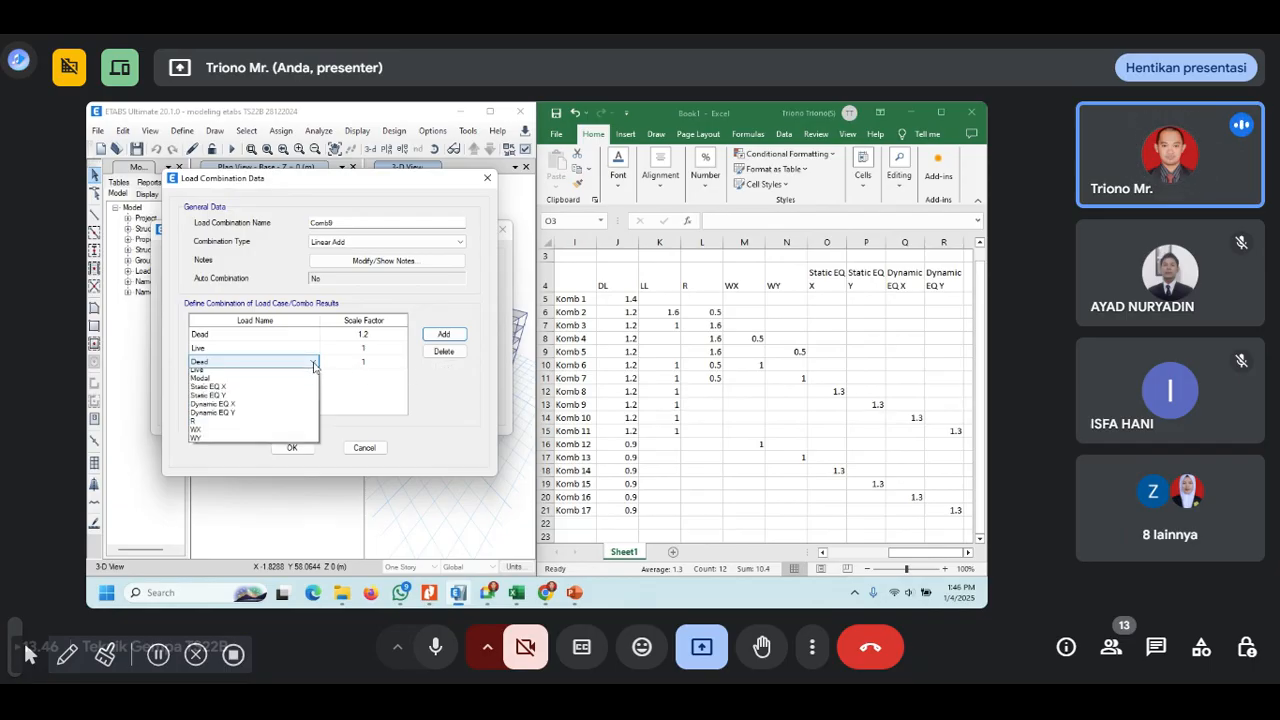
{"action": "left_click", "coordinate": [254, 477]}
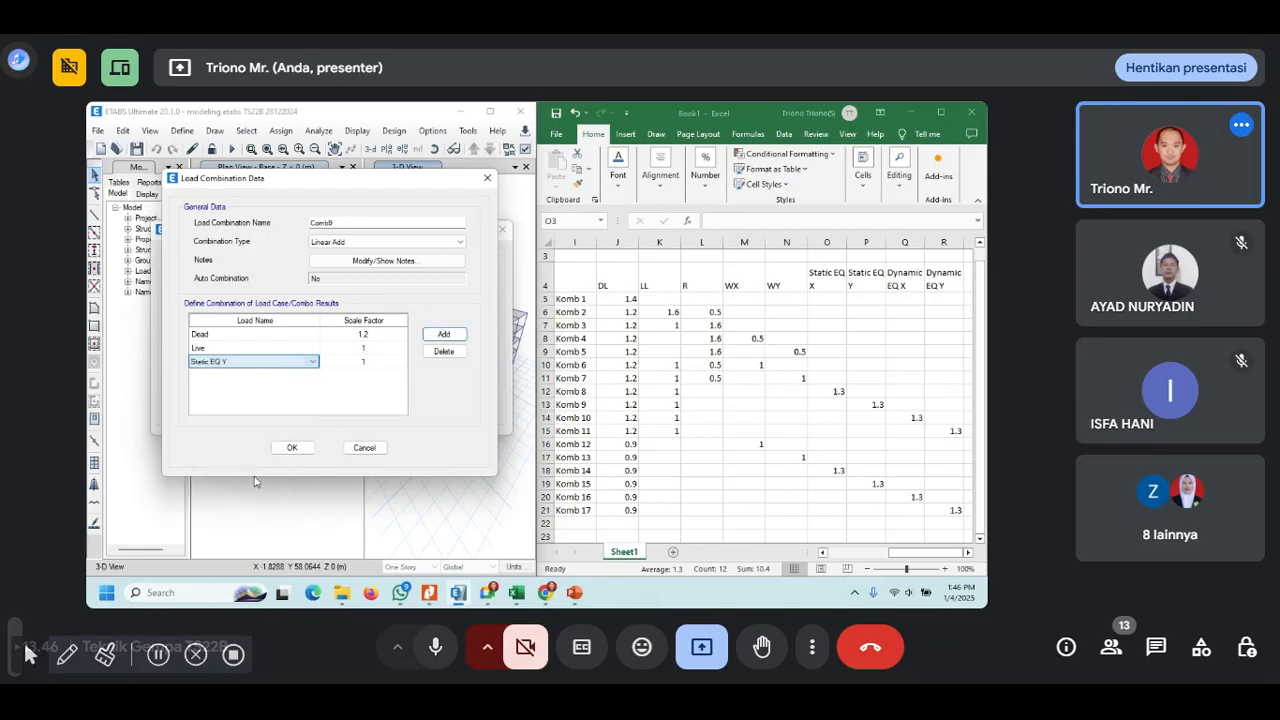
{"action": "left_click", "coordinate": [372, 362]}
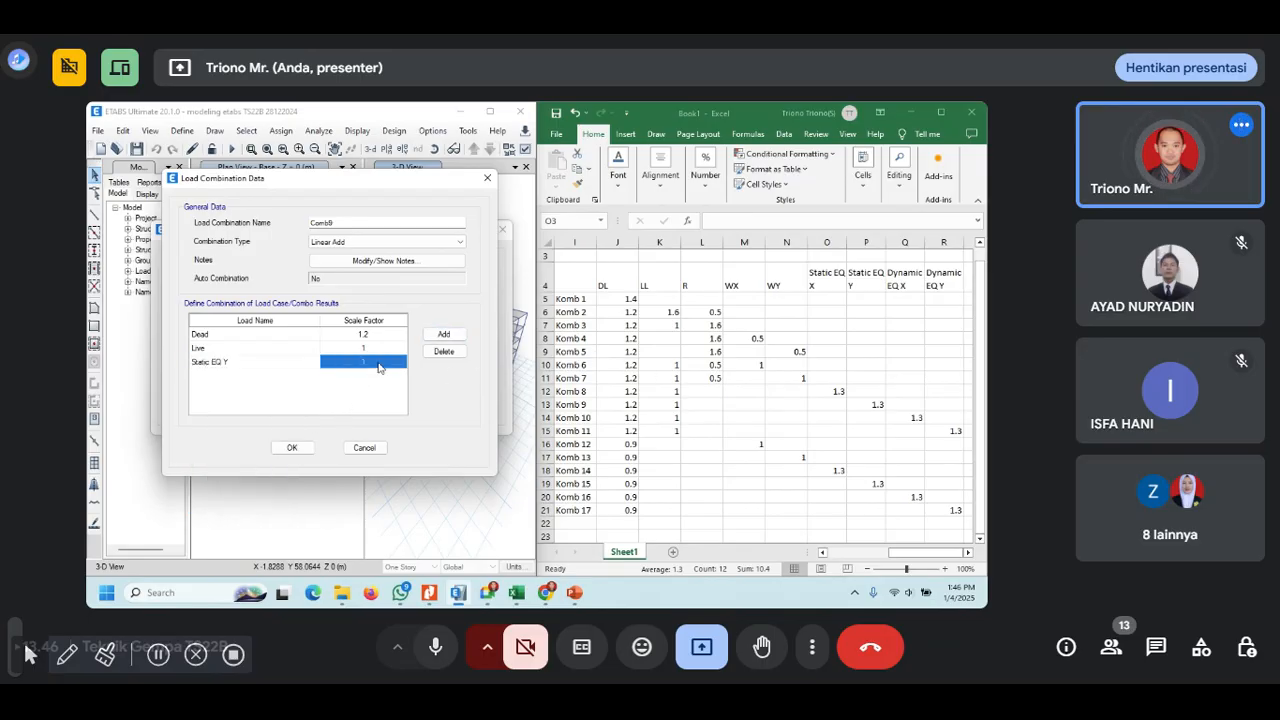
{"action": "left_click", "coordinate": [374, 362]}
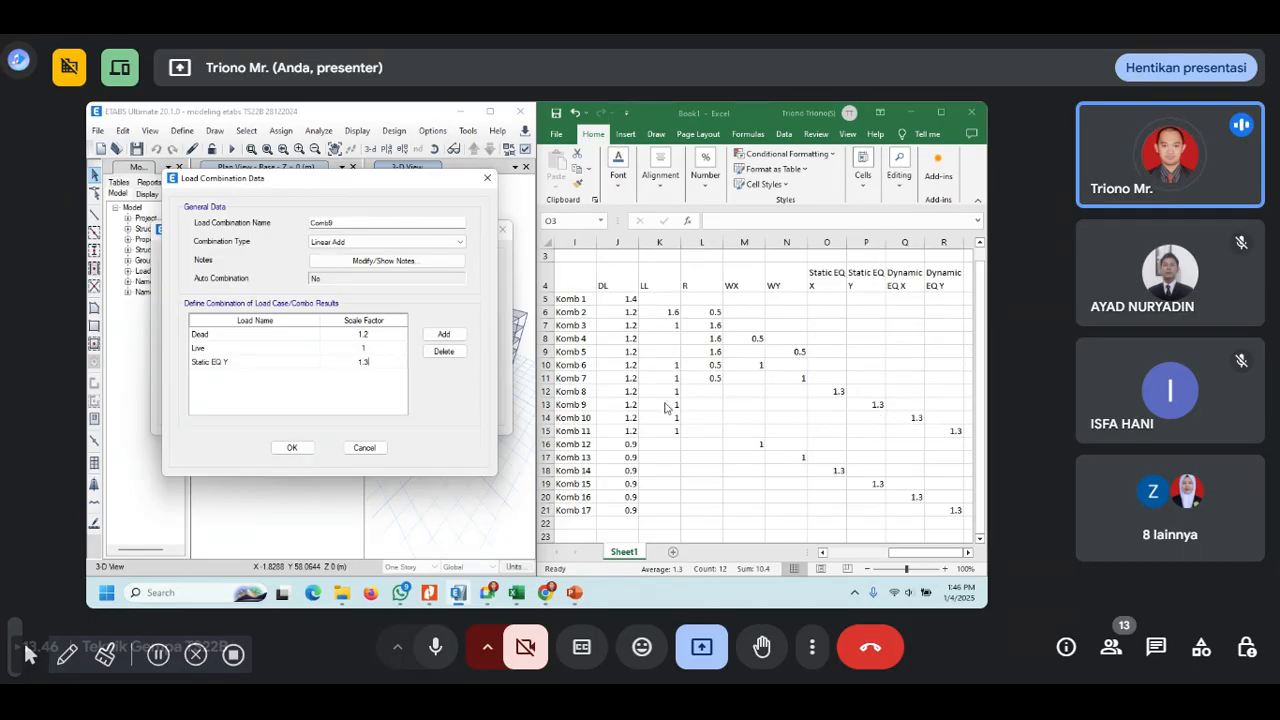
- Check the Komb 9 factors in the Excel table from I13 to P13, and save the Comb9 combination in ETABS
{"action": "left_click", "coordinate": [577, 405]}
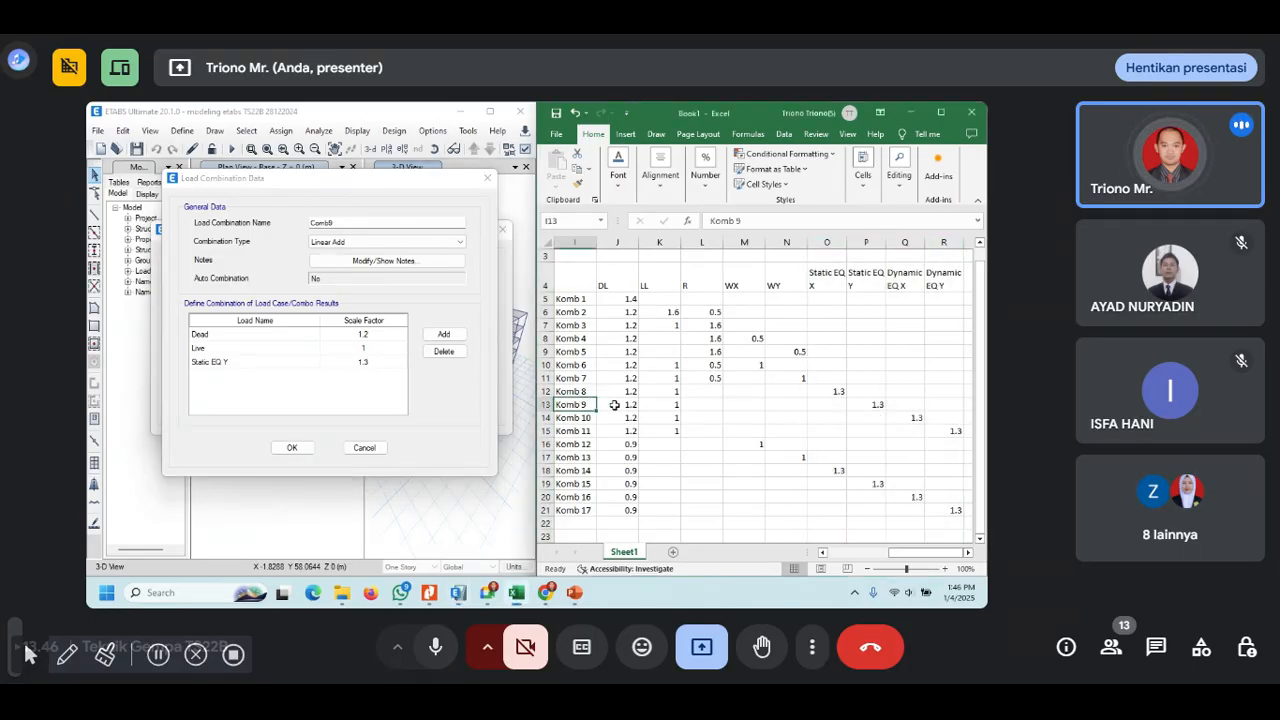
{"action": "key", "text": "Right"}
{"action": "key", "text": "Right"}
{"action": "key", "text": "Right"}
{"action": "key", "text": "Right"}
{"action": "key", "text": "Right"}
{"action": "key", "text": "Right"}
{"action": "key", "text": "Right"}
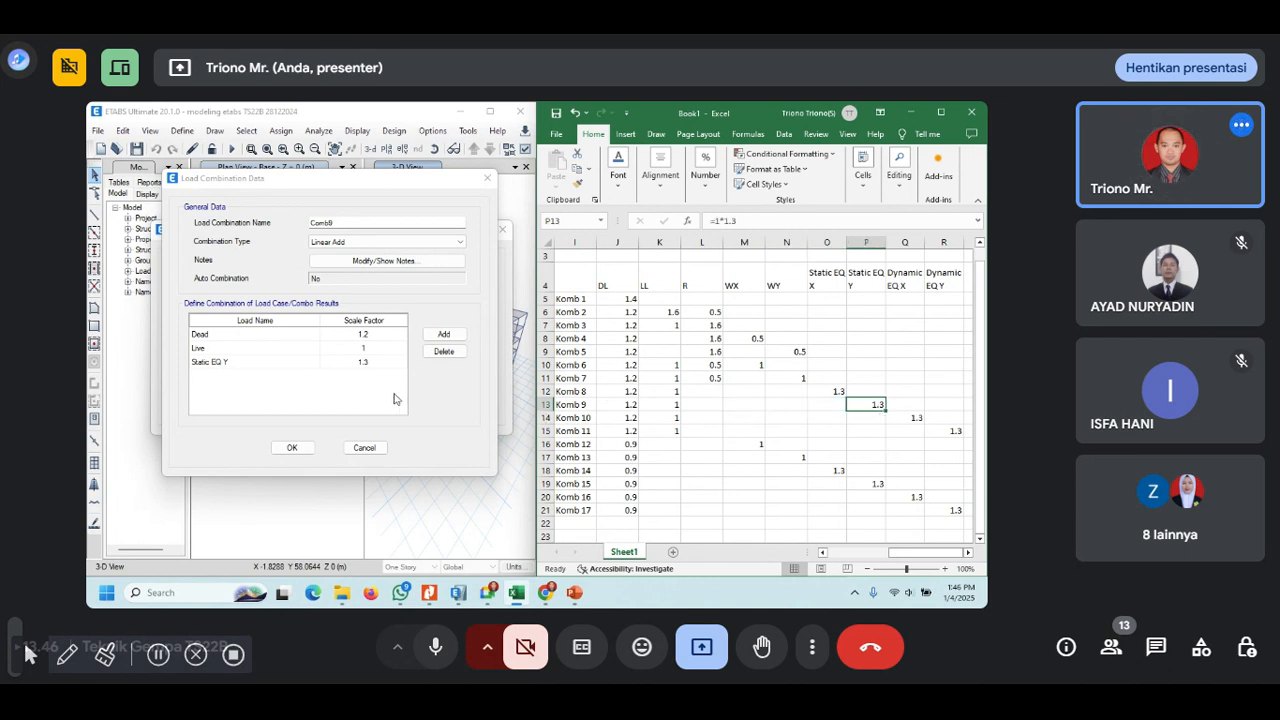
{"action": "left_click", "coordinate": [292, 447]}
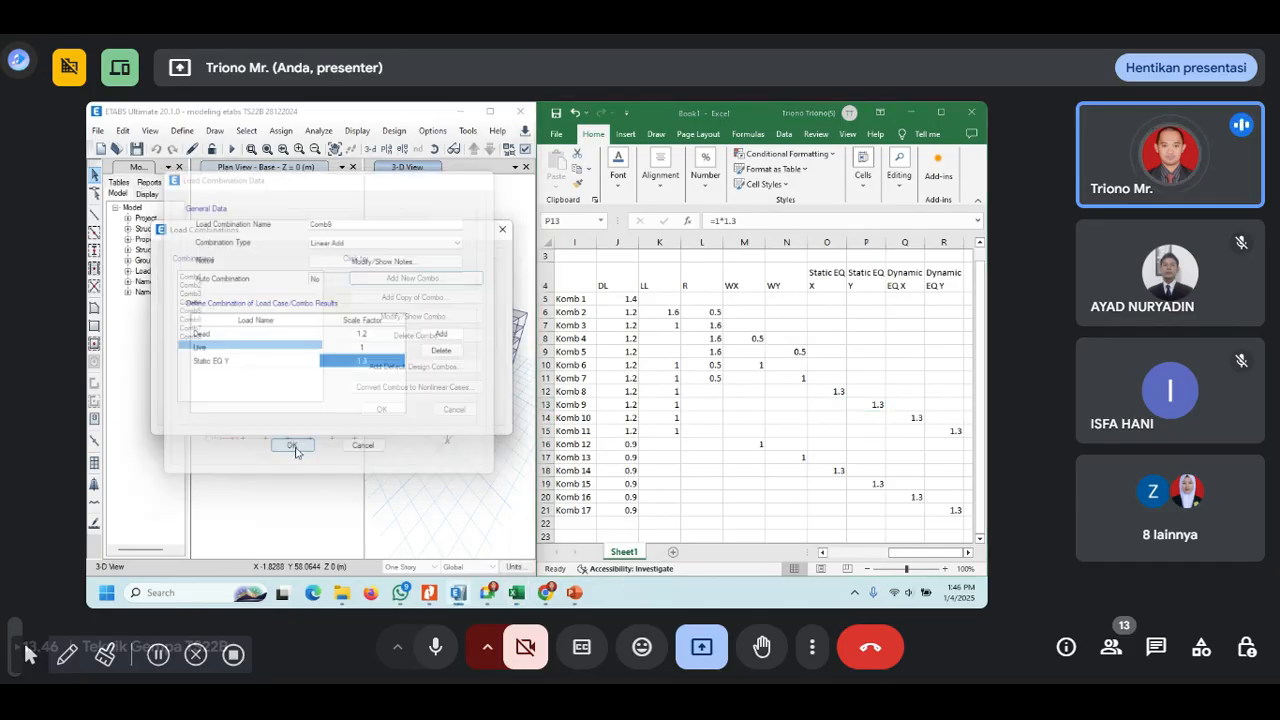
- Create the load combination Comb10 with Dead at a scale factor of 1.2 and Live at 1
{"action": "left_click", "coordinate": [406, 278]}
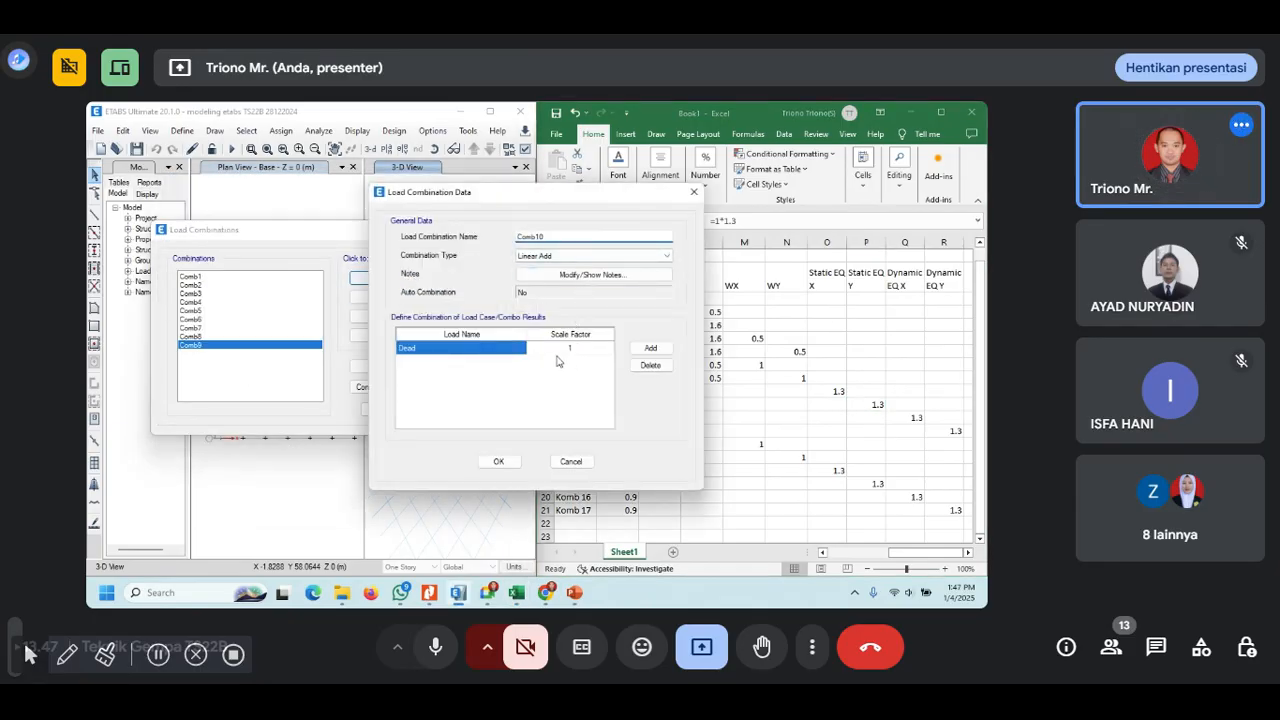
{"action": "left_click_drag", "start_coordinate": [575, 193], "coordinate": [336, 175]}
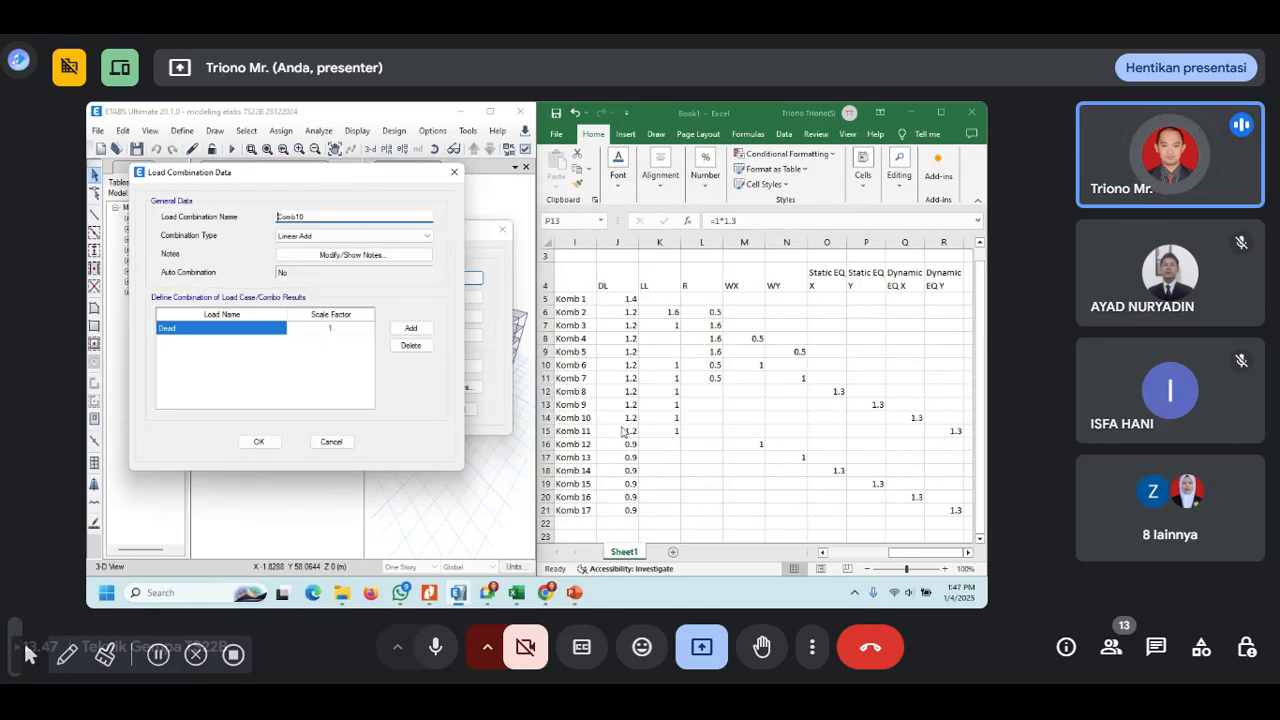
{"action": "left_click", "coordinate": [336, 331]}
{"action": "left_click", "coordinate": [335, 328]}
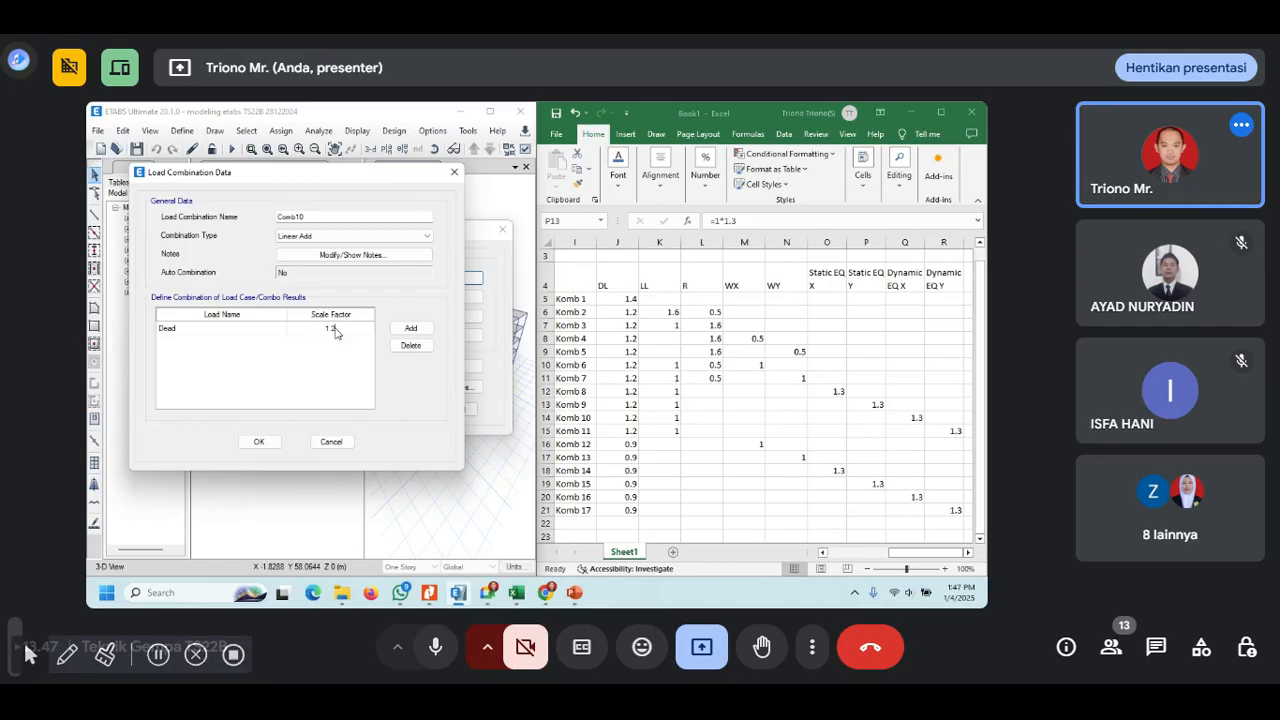
{"action": "left_click", "coordinate": [410, 328]}
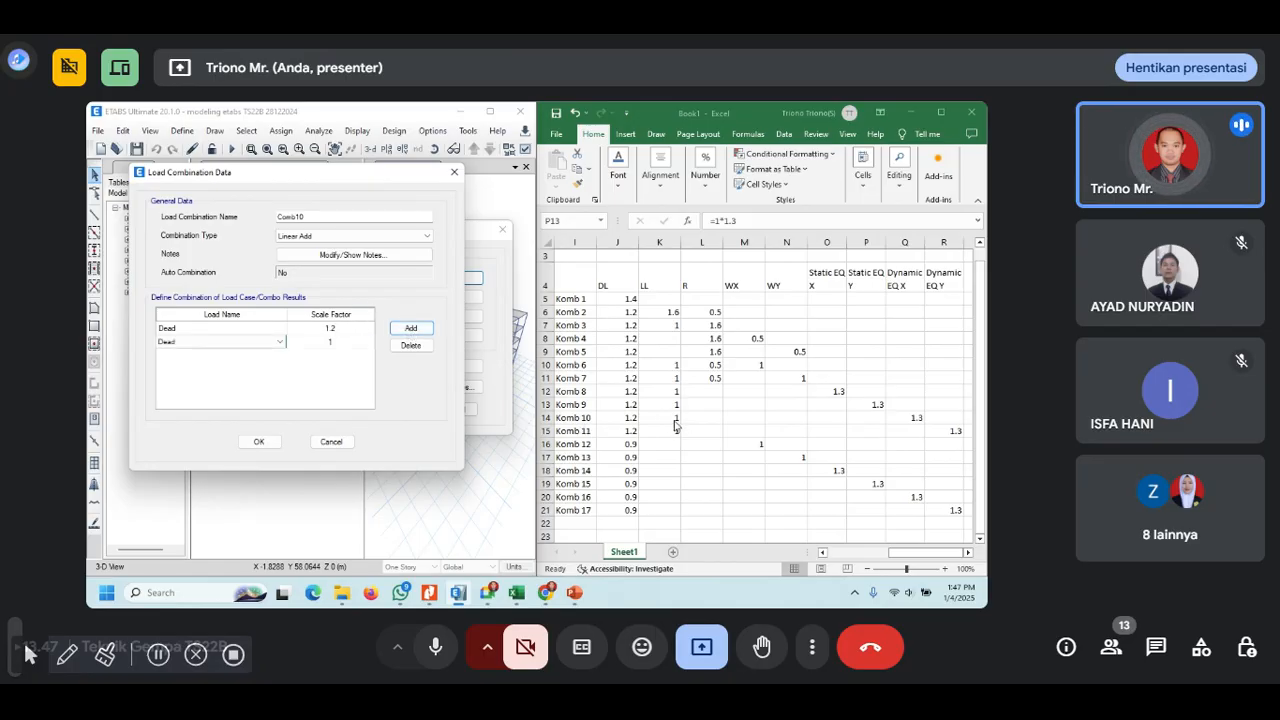
{"action": "left_click", "coordinate": [281, 342]}
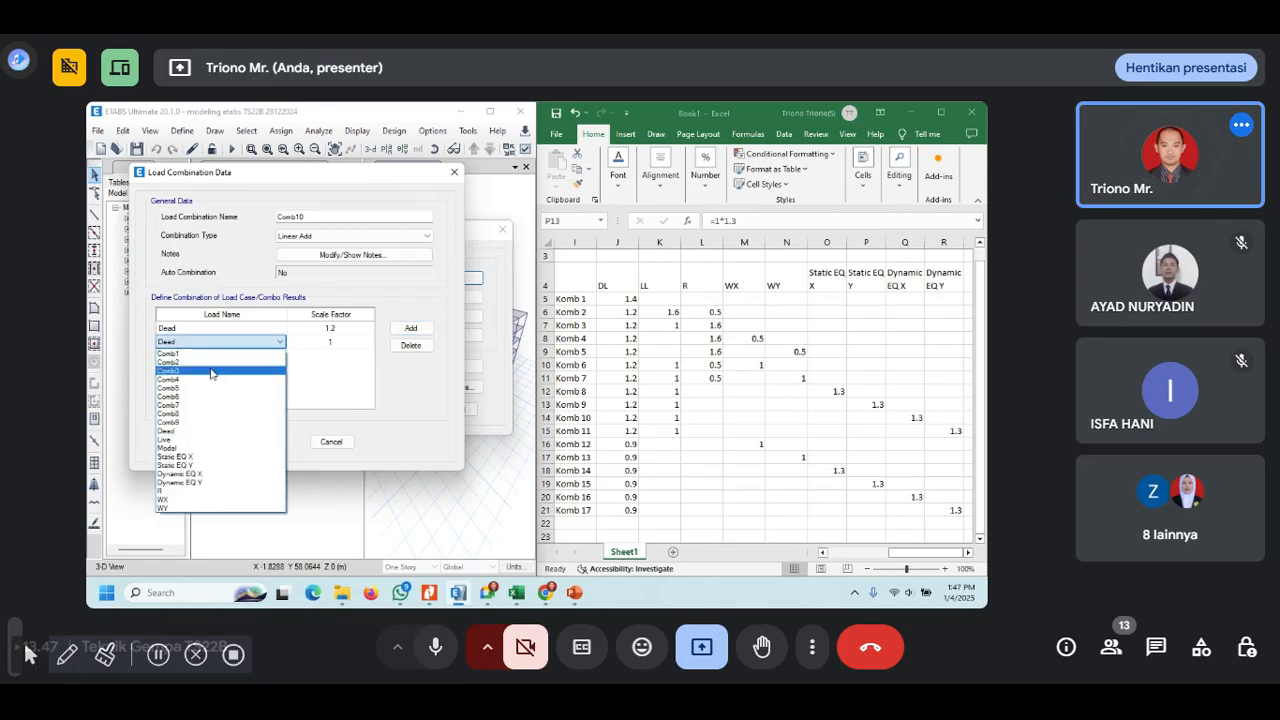
{"action": "left_click", "coordinate": [200, 440]}
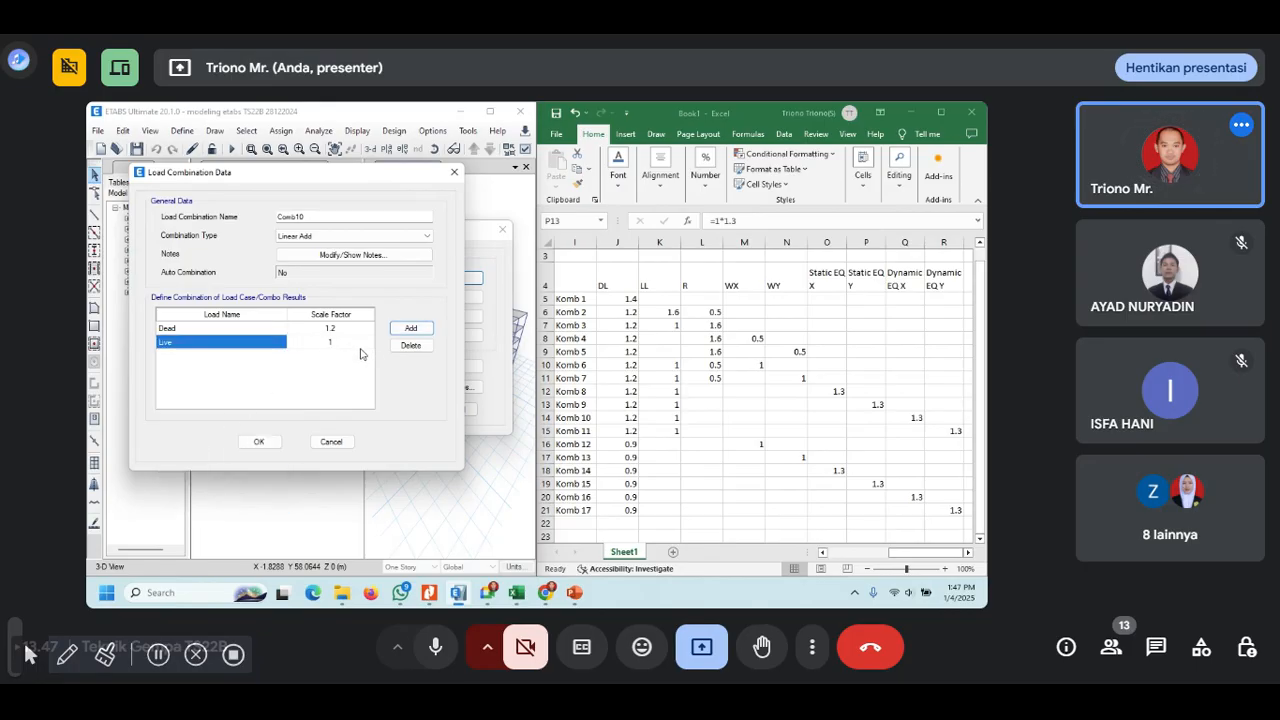
- Add Dynamic EQ X to Comb10 with a scale factor of 1.3 and save the combination
{"action": "left_click", "coordinate": [421, 330]}
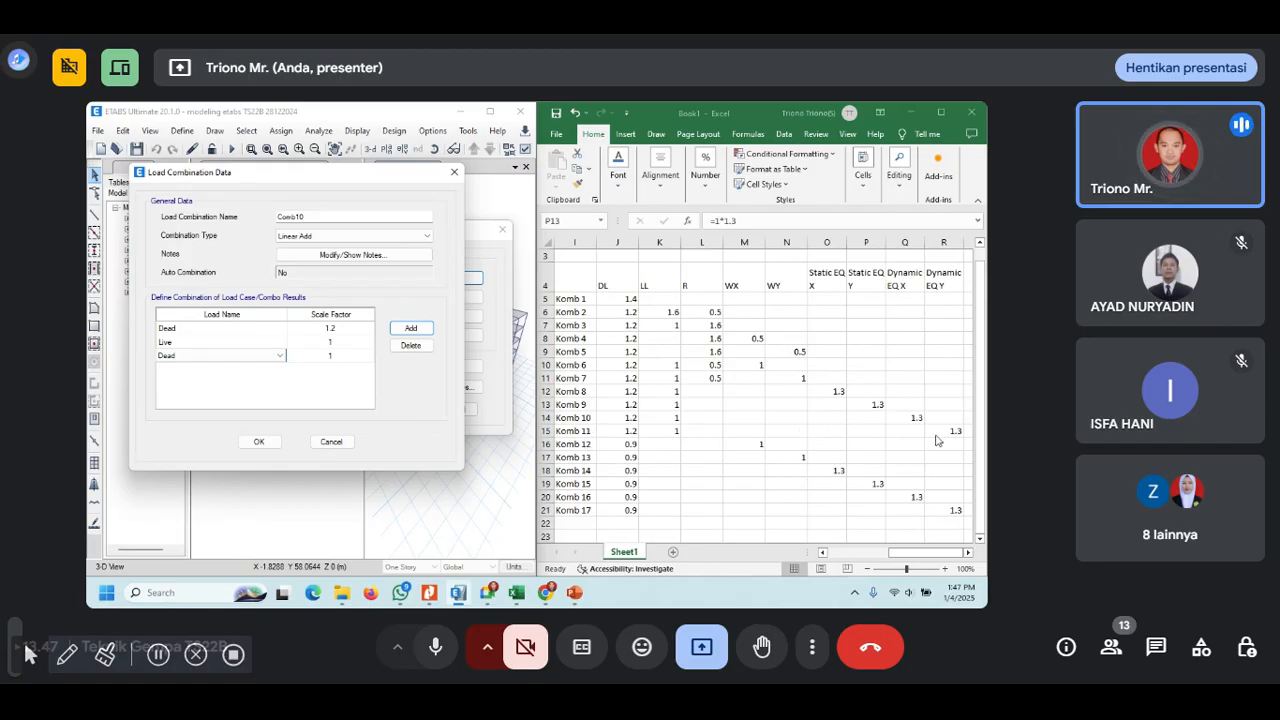
{"action": "left_click", "coordinate": [280, 356]}
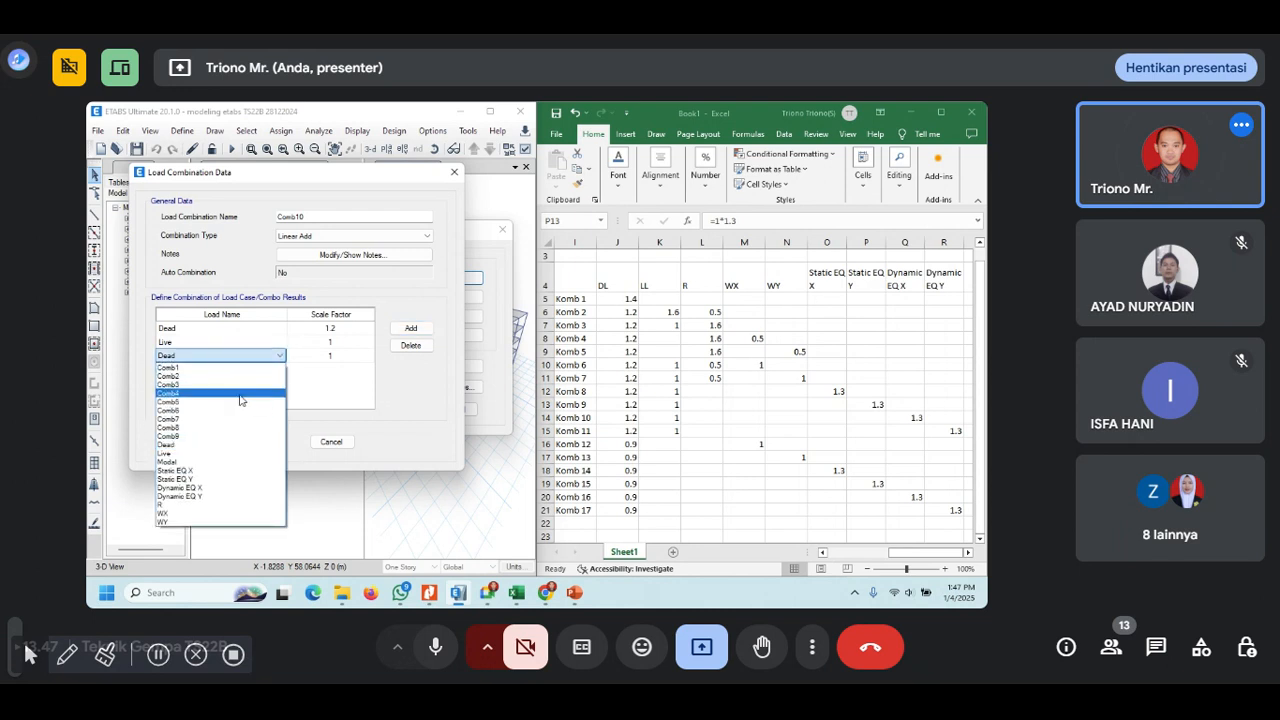
{"action": "left_click", "coordinate": [231, 490]}
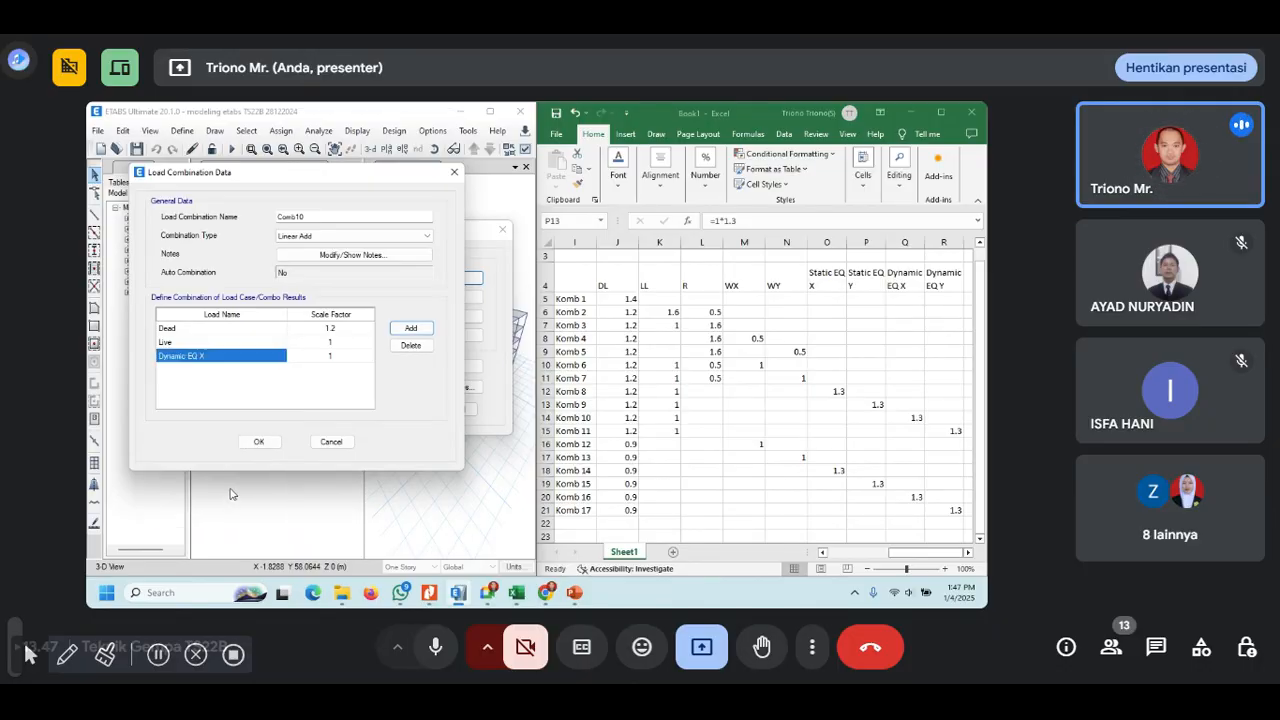
{"action": "left_click", "coordinate": [336, 360]}
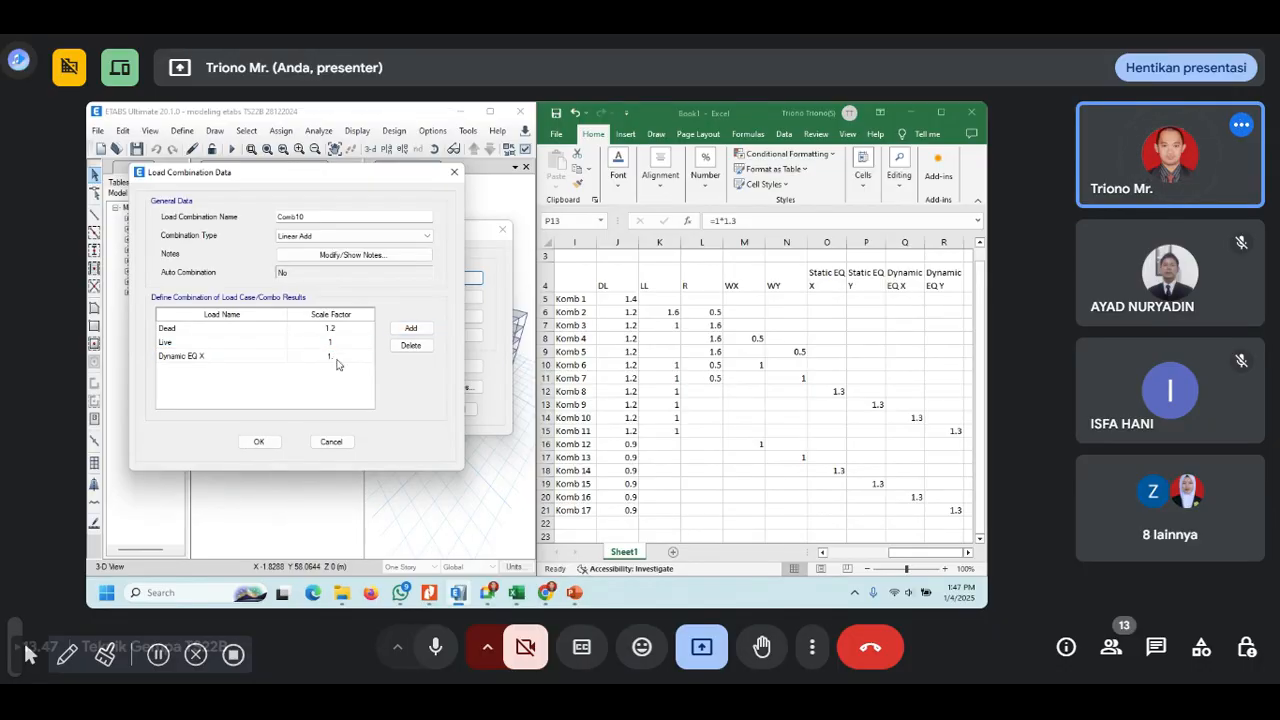
{"action": "left_click", "coordinate": [260, 443]}
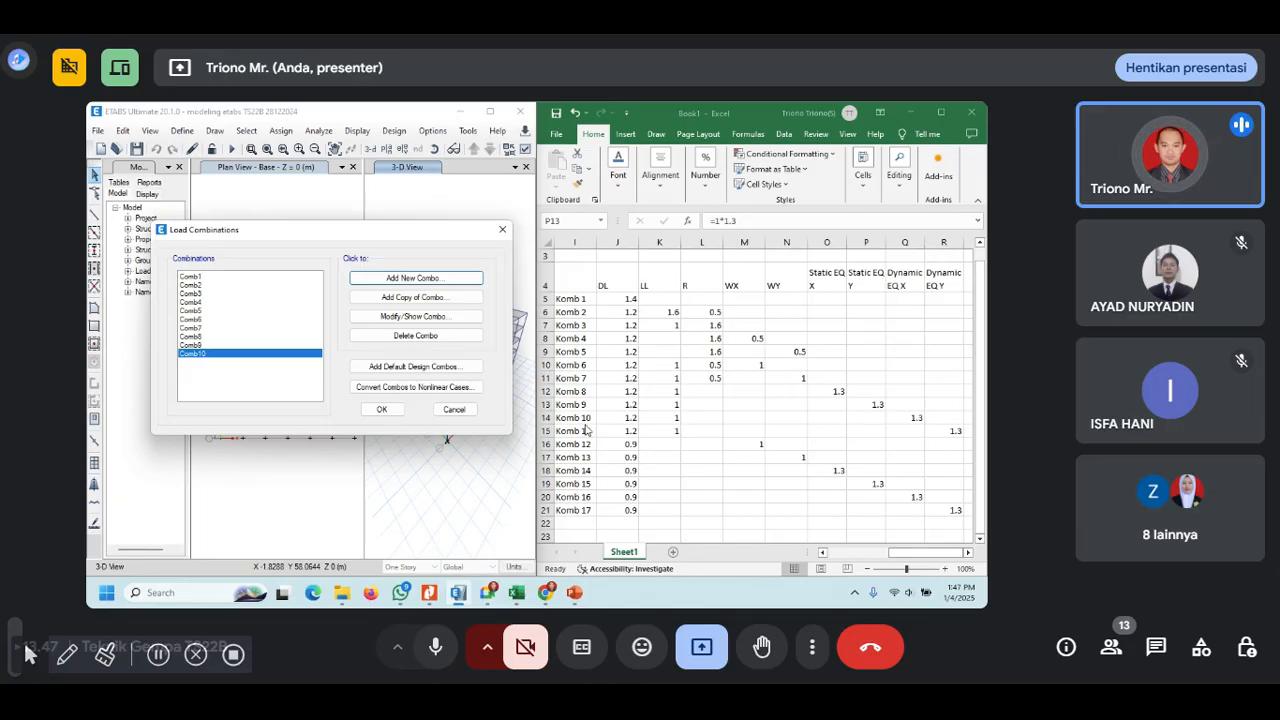
- Create the load combination Comb11 with Dead at a scale factor of 1.2 and Live at 1
{"action": "left_click", "coordinate": [459, 286]}
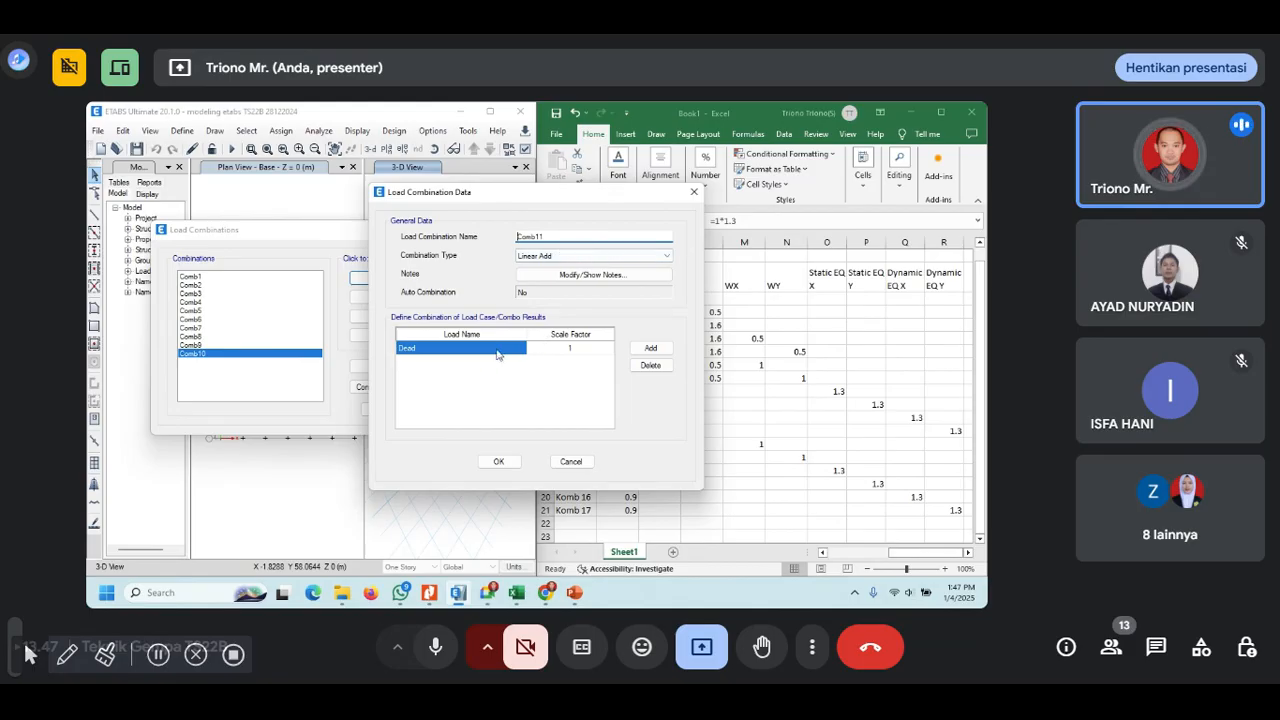
{"action": "left_click_drag", "start_coordinate": [579, 208], "coordinate": [355, 196]}
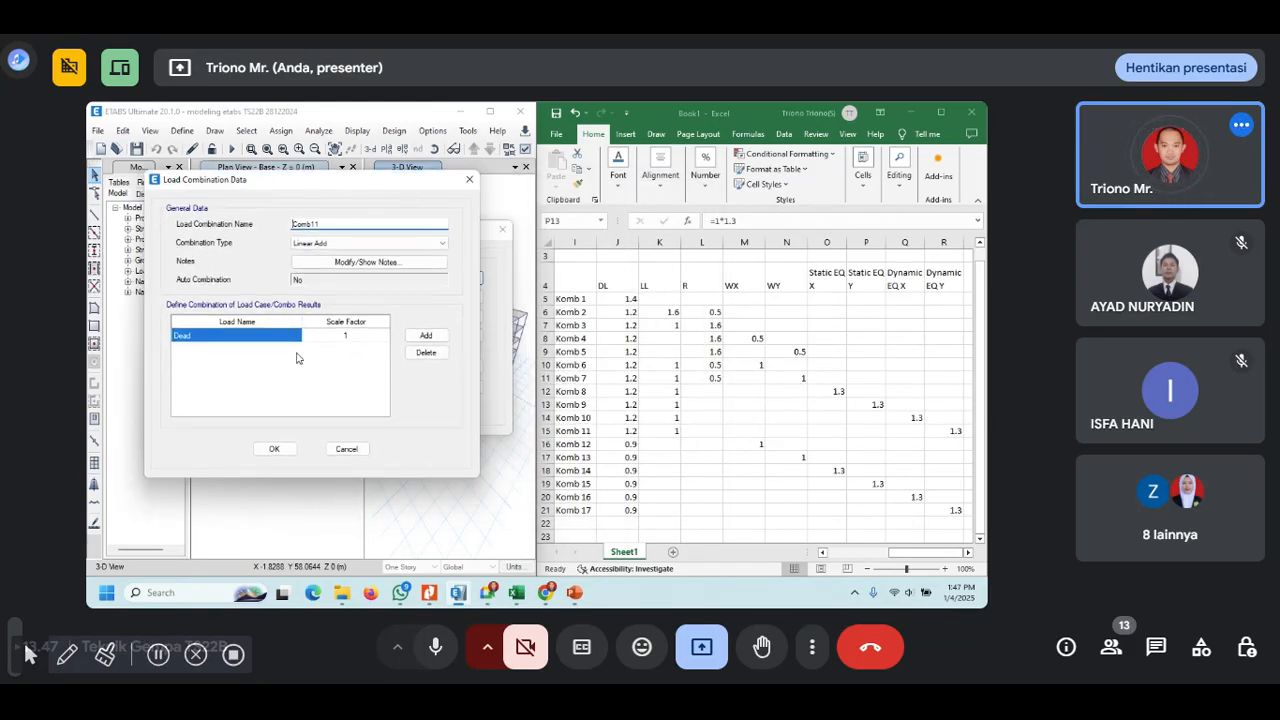
{"action": "left_click", "coordinate": [354, 335]}
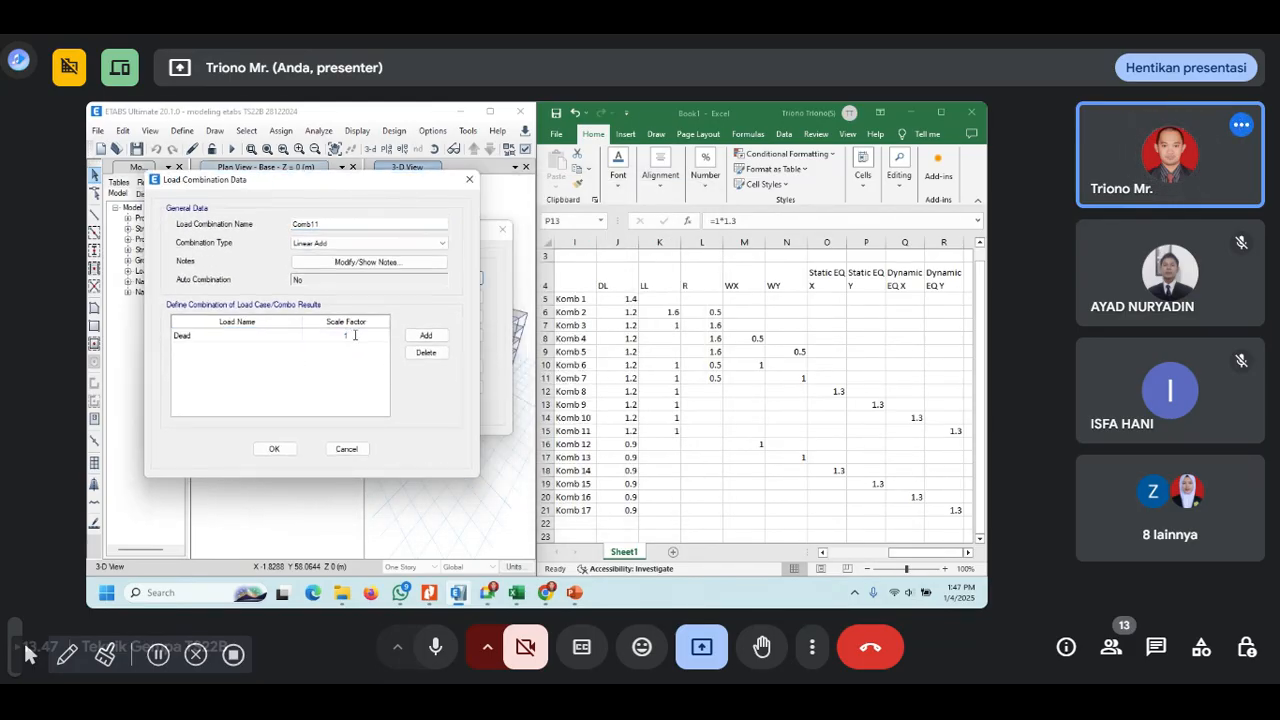
{"action": "type", "text": ".2"}
{"action": "left_click", "coordinate": [426, 335]}
{"action": "left_click", "coordinate": [295, 349]}
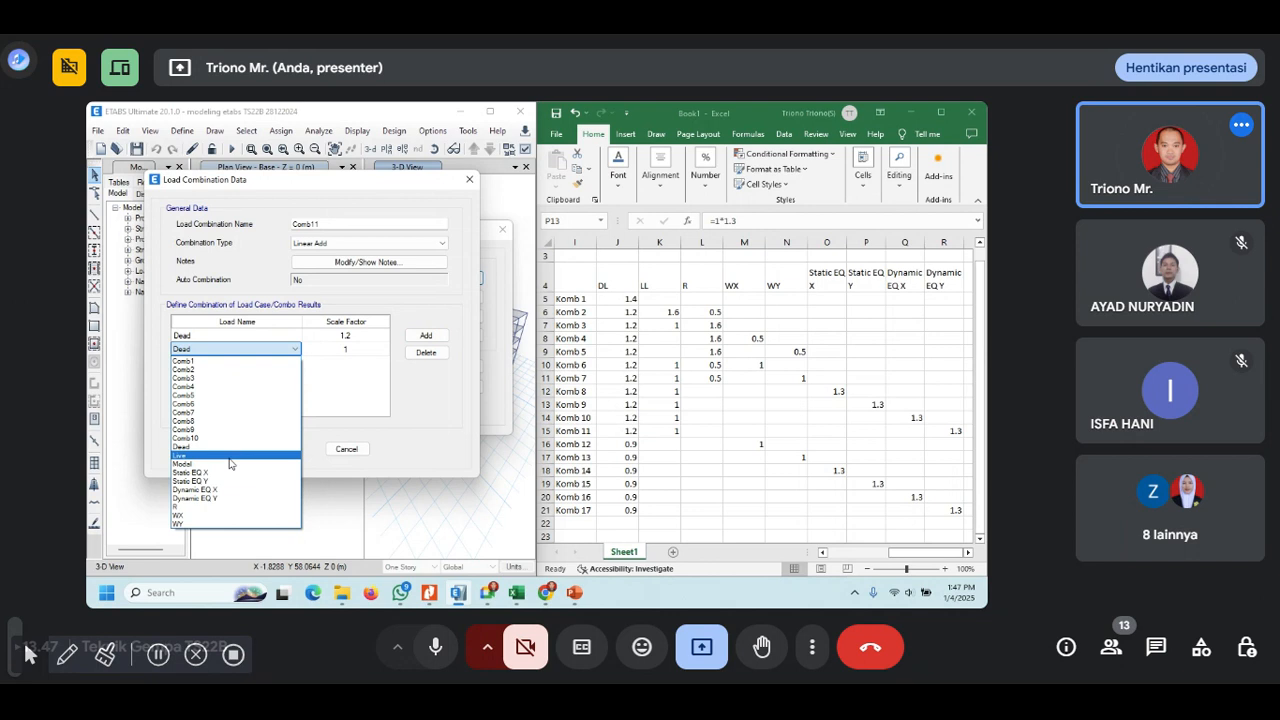
{"action": "left_click", "coordinate": [229, 457]}
- Add Dynamic EQ Y to Comb11 with the 1.3 factor from the Komb 11 row in Excel, and save the combination
{"action": "left_click", "coordinate": [426, 335]}
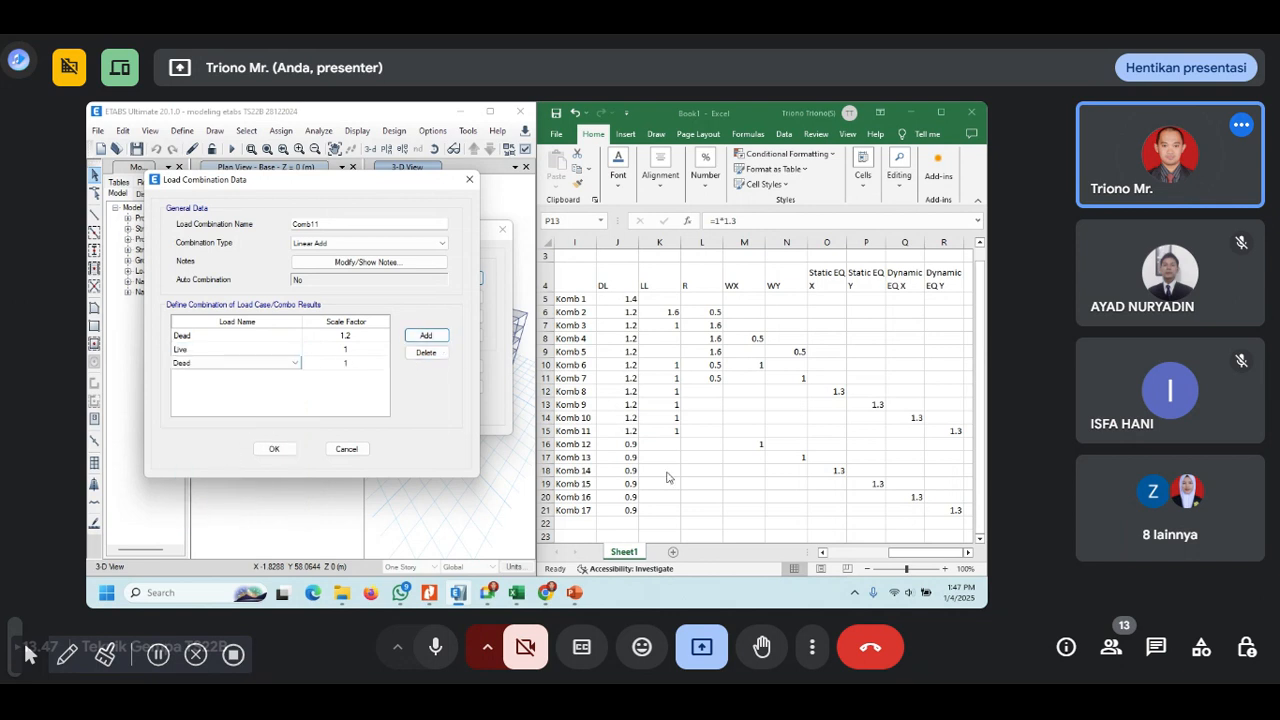
{"action": "left_click", "coordinate": [942, 434]}
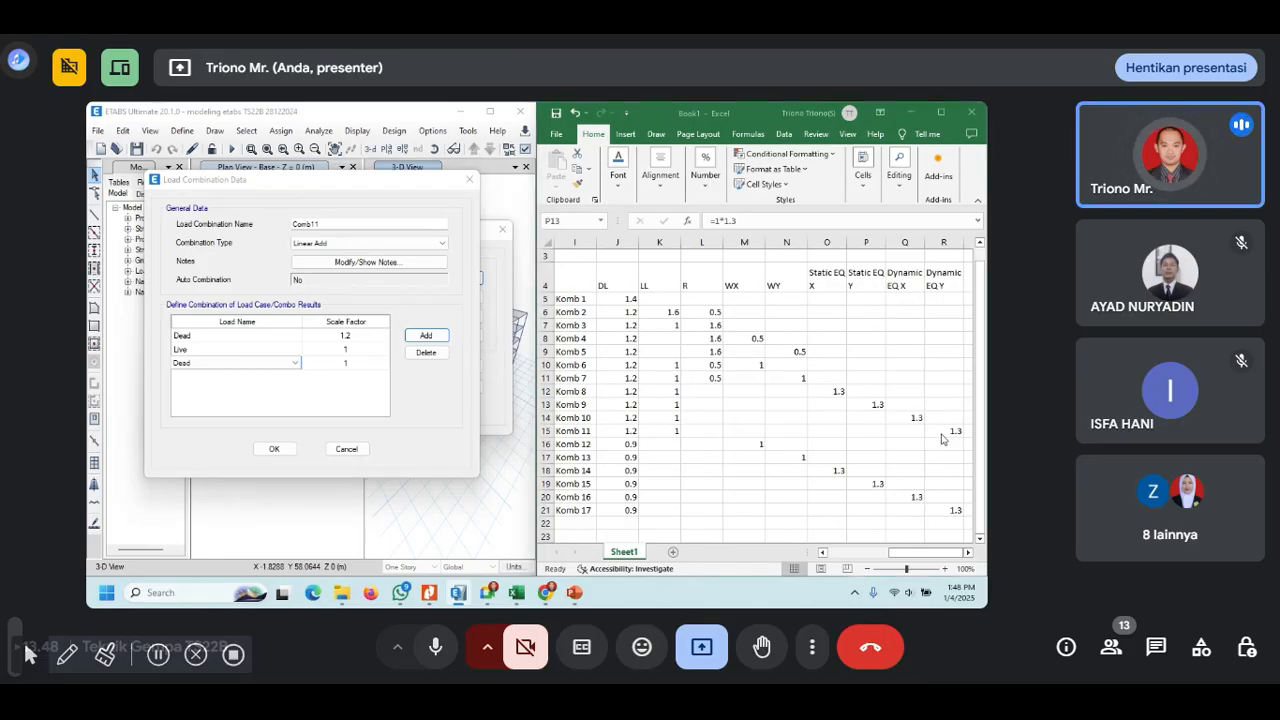
{"action": "left_click", "coordinate": [946, 432]}
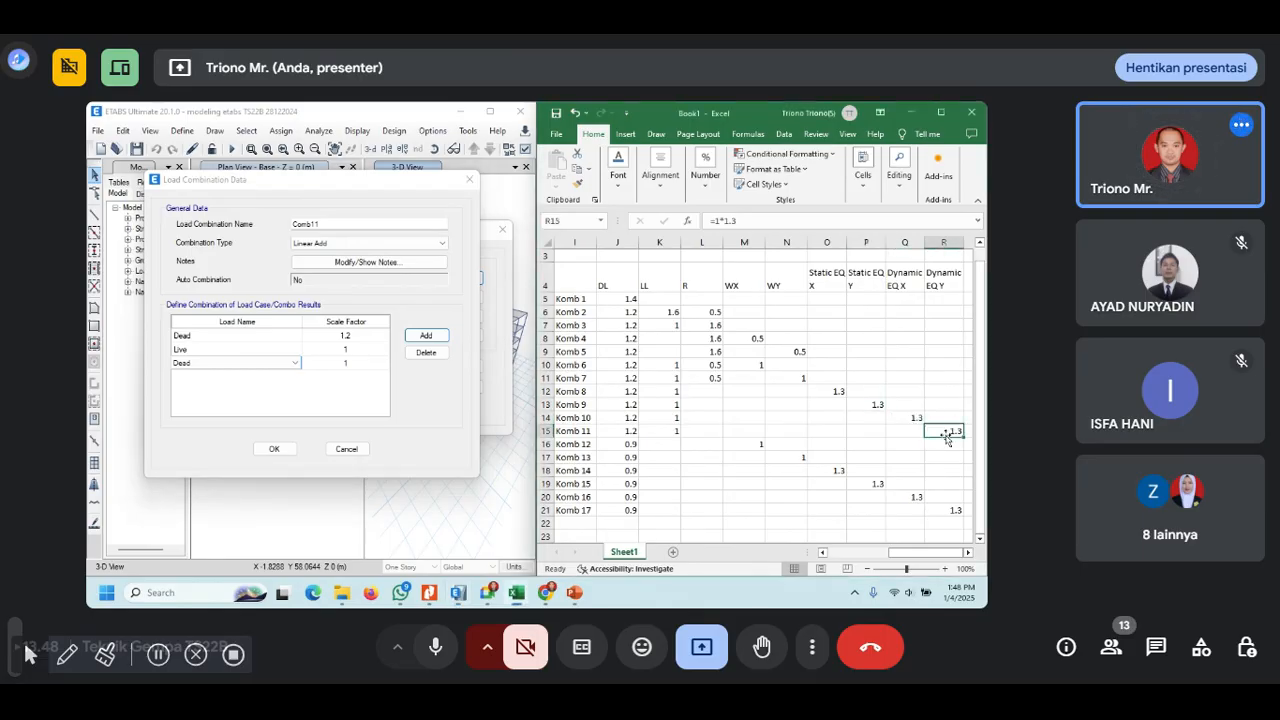
{"action": "left_click", "coordinate": [293, 363]}
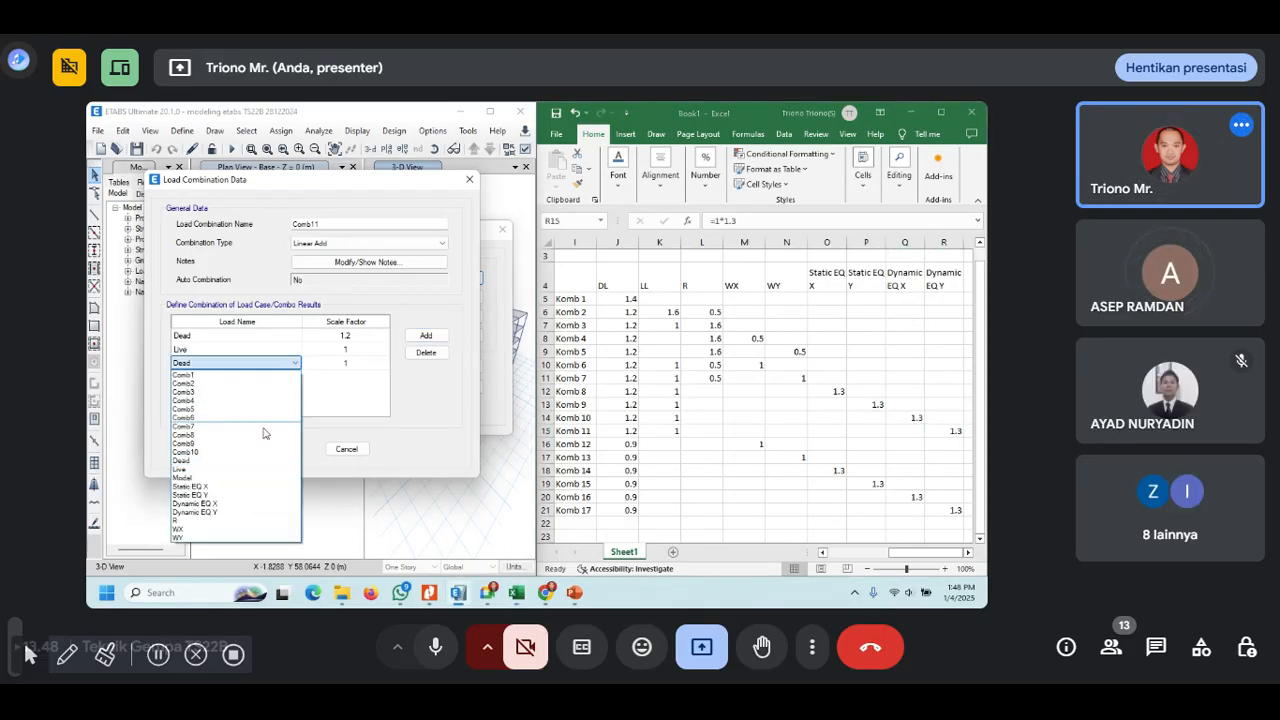
{"action": "left_click", "coordinate": [251, 512]}
{"action": "left_click", "coordinate": [355, 364]}
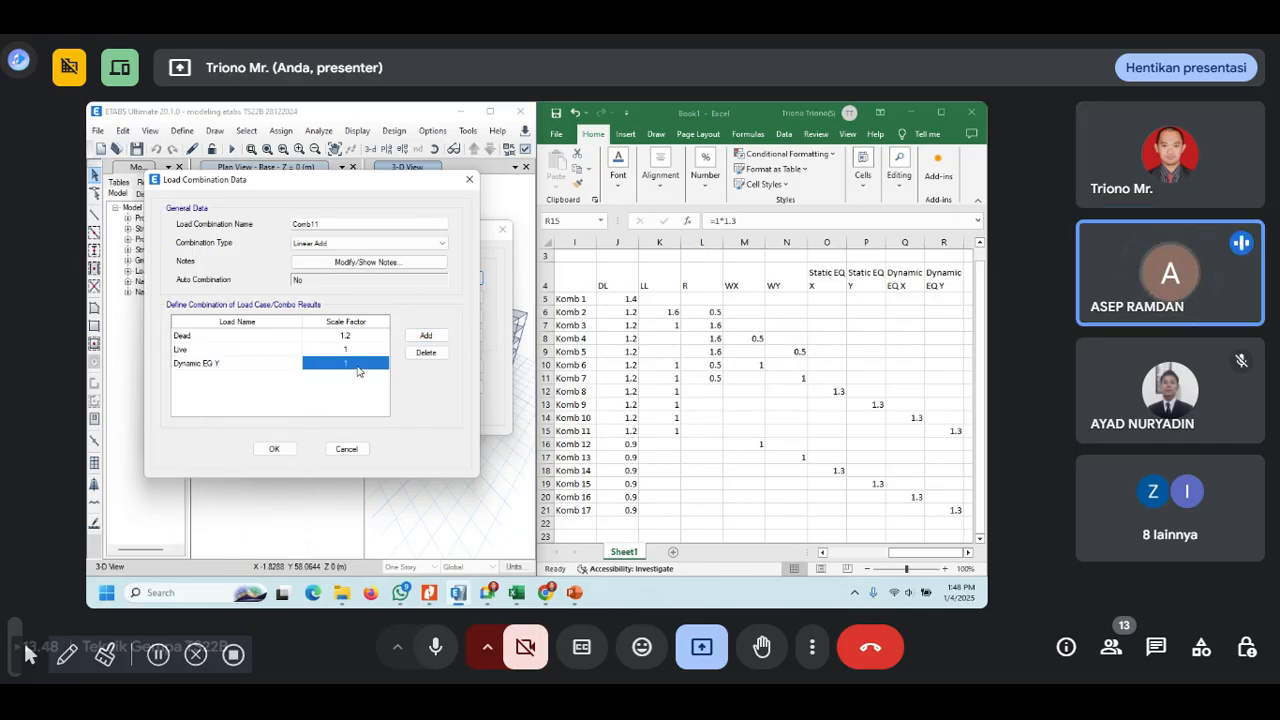
{"action": "type", "text": ".3"}
{"action": "left_click", "coordinate": [274, 449]}
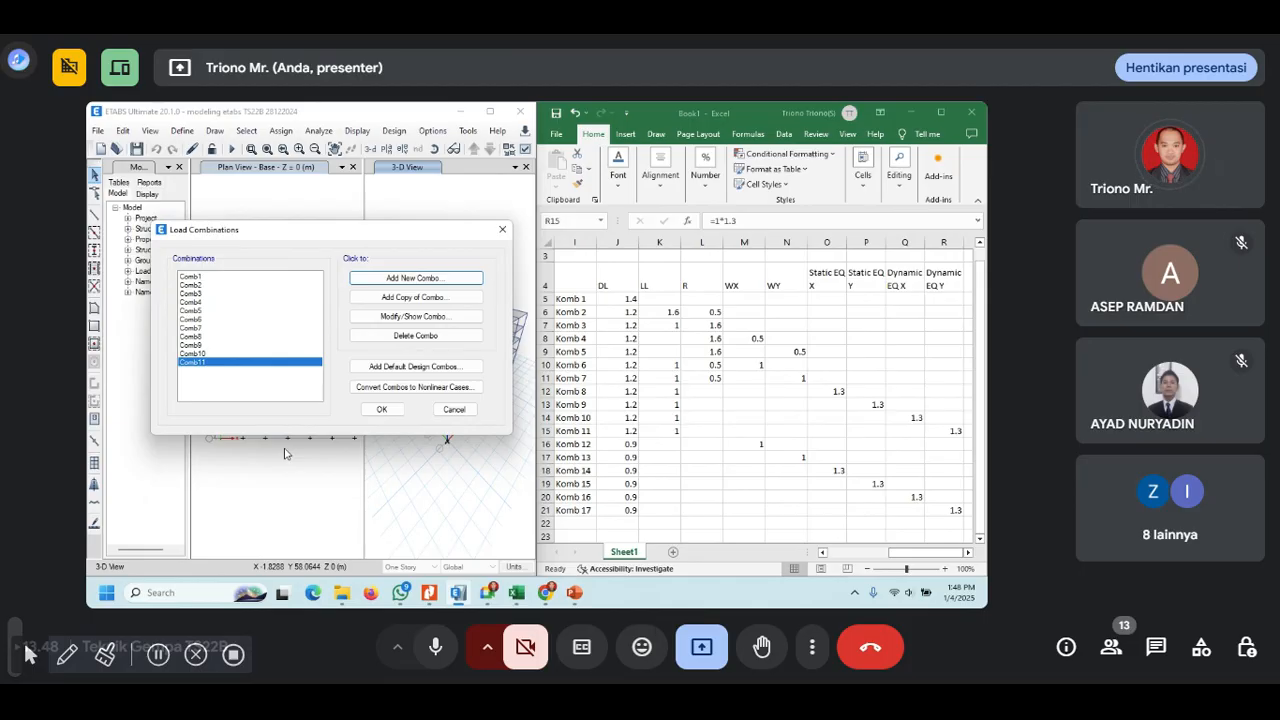
{"action": "left_click", "coordinate": [583, 433]}
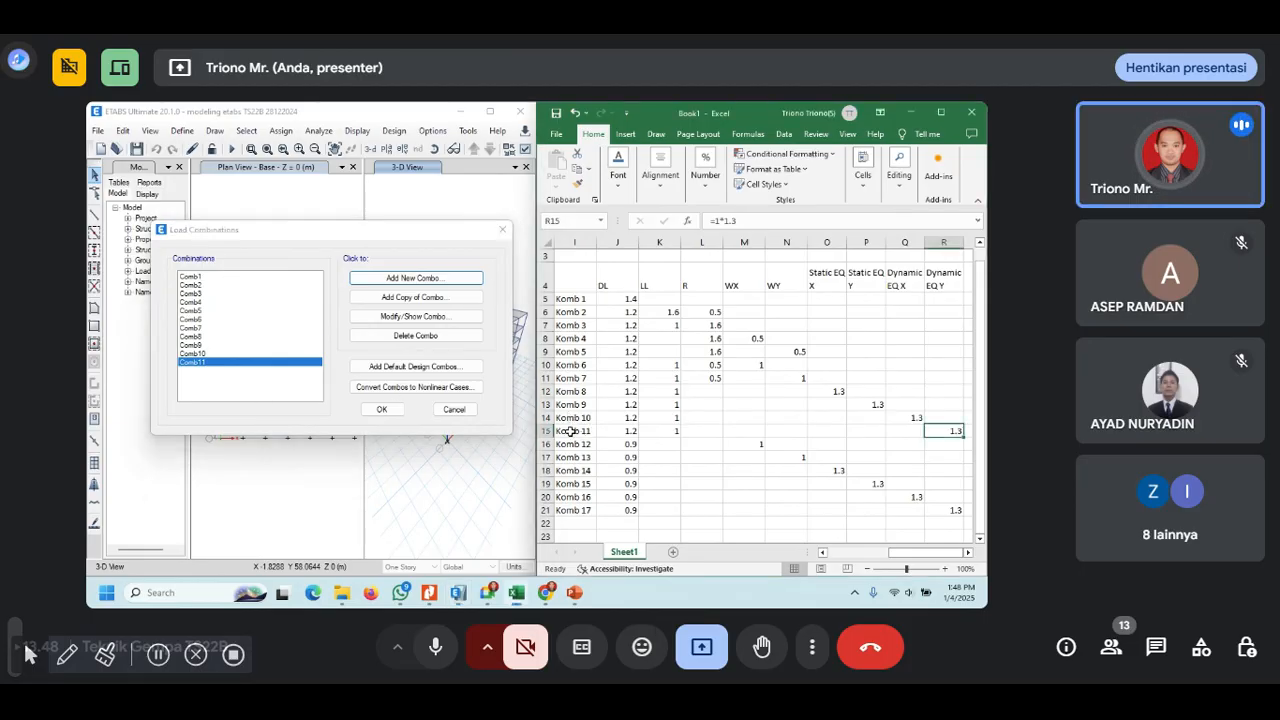
- Check the Komb 11 row across its load columns in the Excel table, ending at the Komb 12 row
{"action": "key", "text": "Right"}
{"action": "key", "text": "Right"}
{"action": "key", "text": "Right"}
{"action": "key", "text": "Right"}
{"action": "key", "text": "Right"}
{"action": "key", "text": "Right"}
{"action": "key", "text": "Right"}
{"action": "key", "text": "Right"}
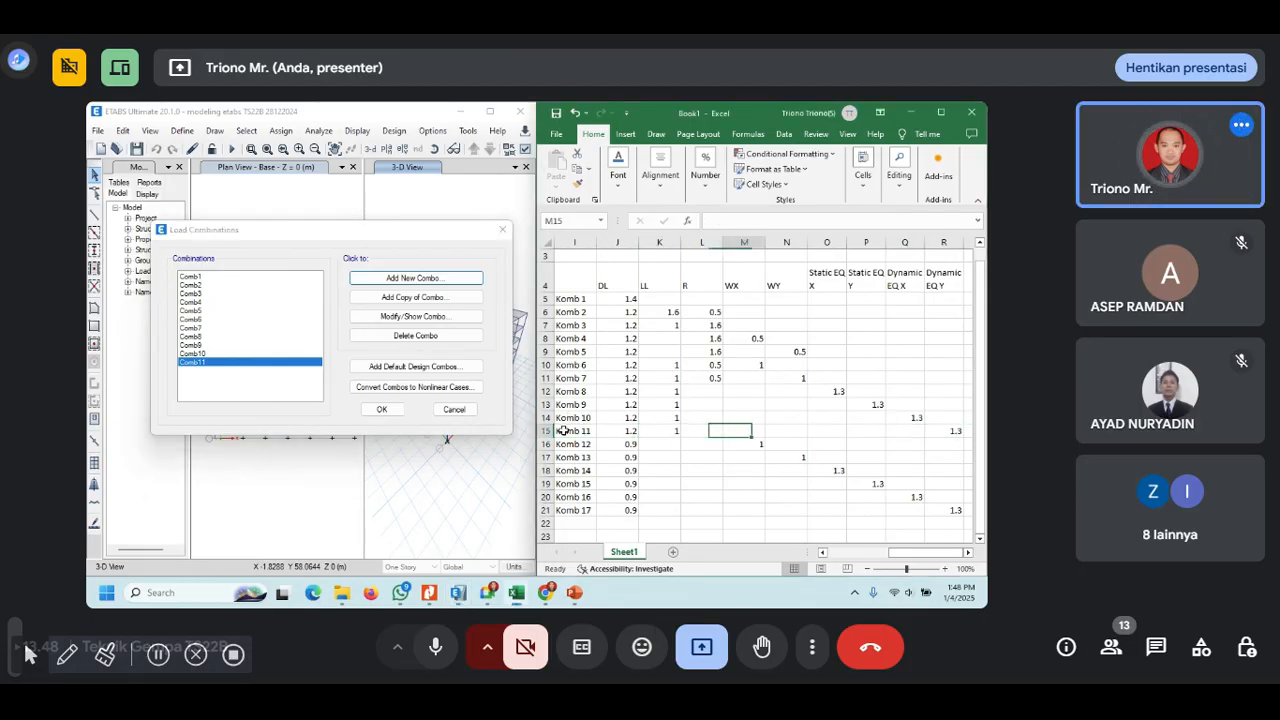
{"action": "key", "text": "Left"}
{"action": "key", "text": "Left"}
{"action": "key", "text": "Left"}
{"action": "key", "text": "Left"}
{"action": "key", "text": "Left"}
{"action": "key", "text": "Left"}
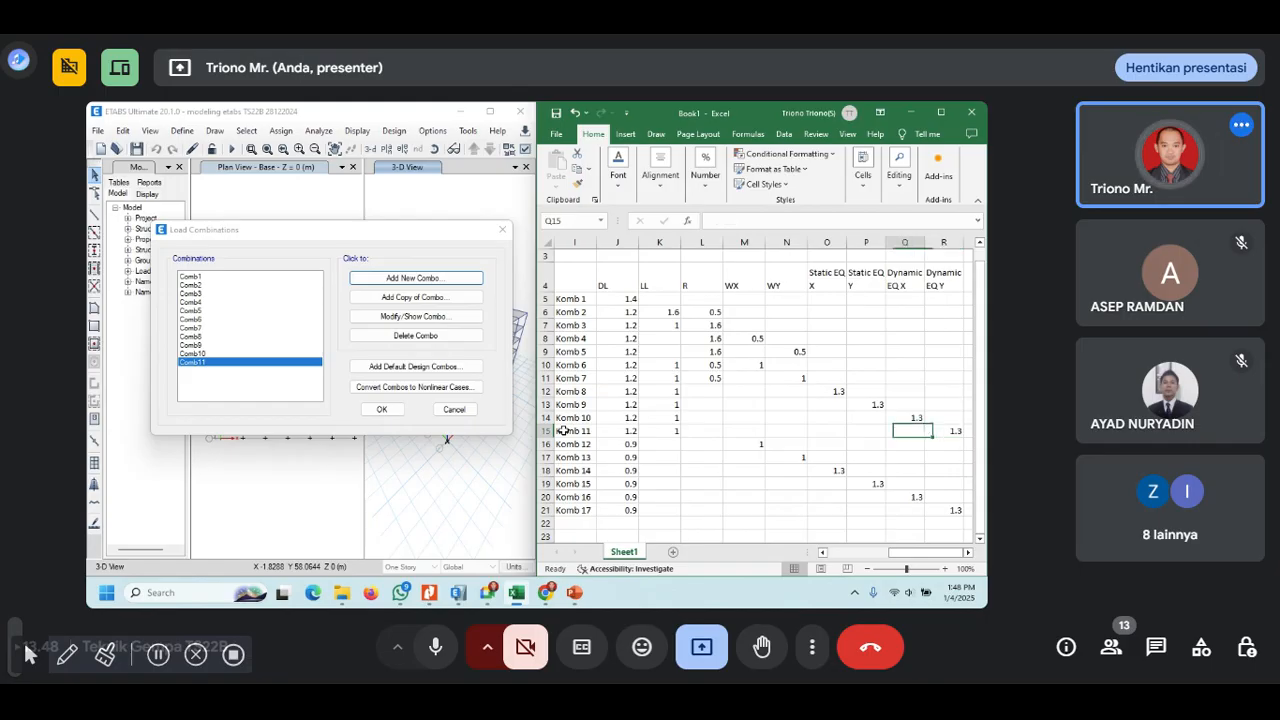
{"action": "key", "text": "Left"}
{"action": "key", "text": "Left"}
{"action": "key", "text": "Down"}
- Create the load combination Comb12 with Dead at a scale factor of 0.9
{"action": "left_click", "coordinate": [196, 377]}
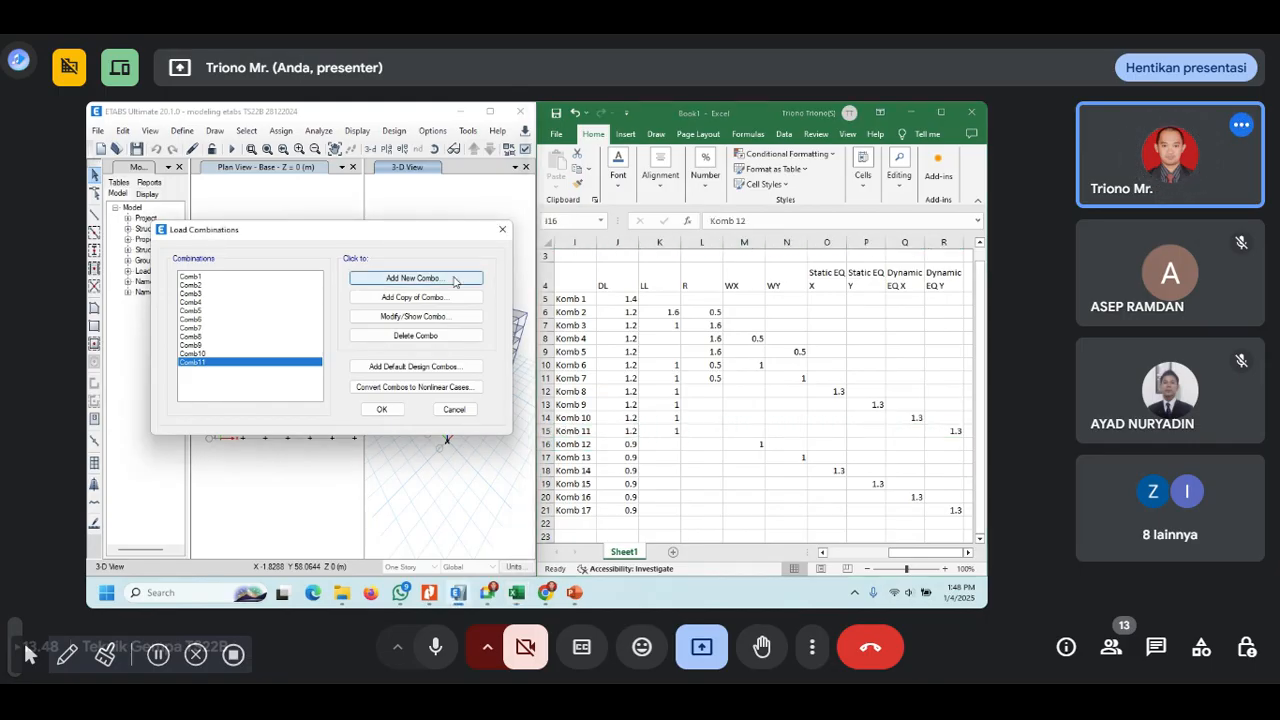
{"action": "left_click", "coordinate": [454, 279]}
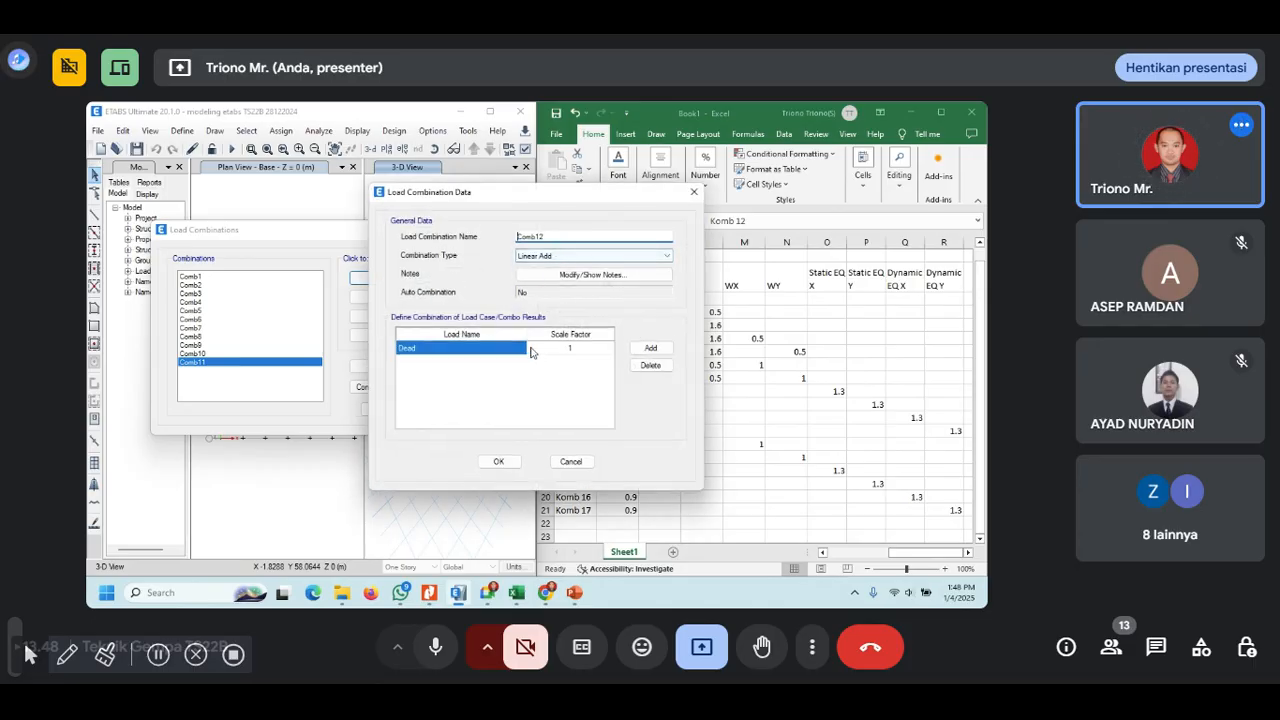
{"action": "left_click_drag", "start_coordinate": [573, 204], "coordinate": [352, 174]}
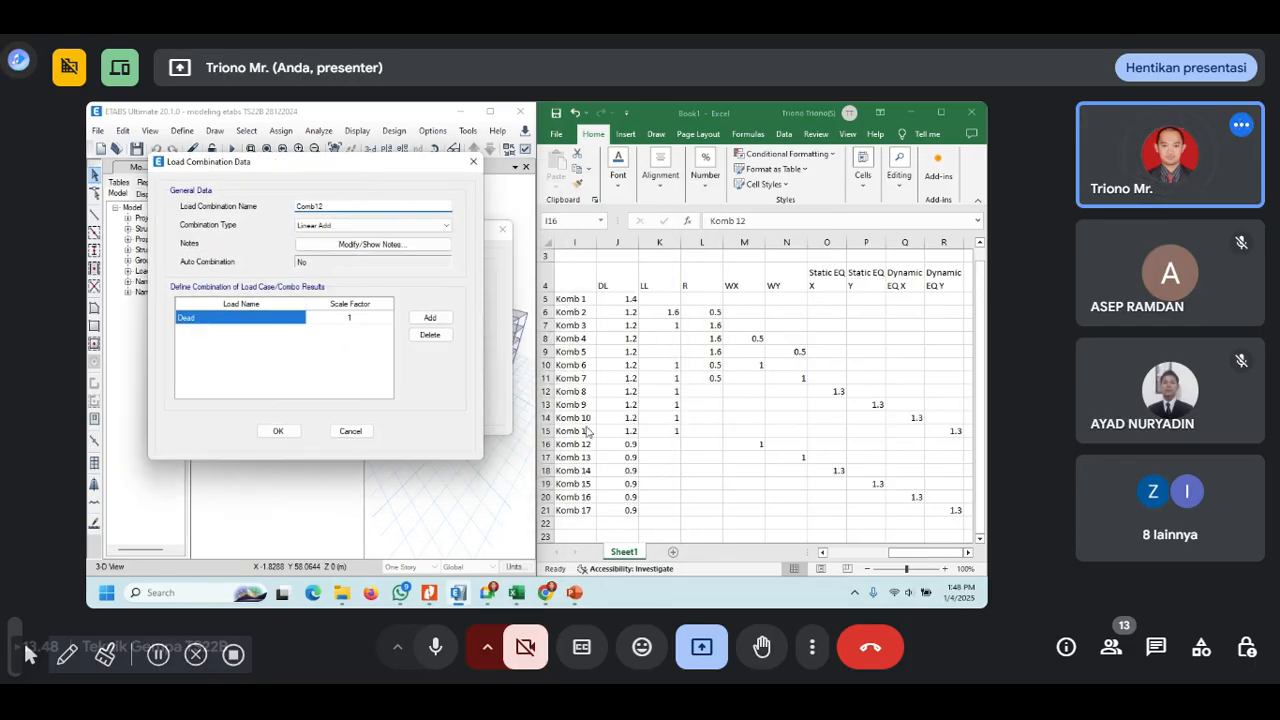
{"action": "left_click", "coordinate": [350, 320]}
{"action": "left_click", "coordinate": [350, 318]}
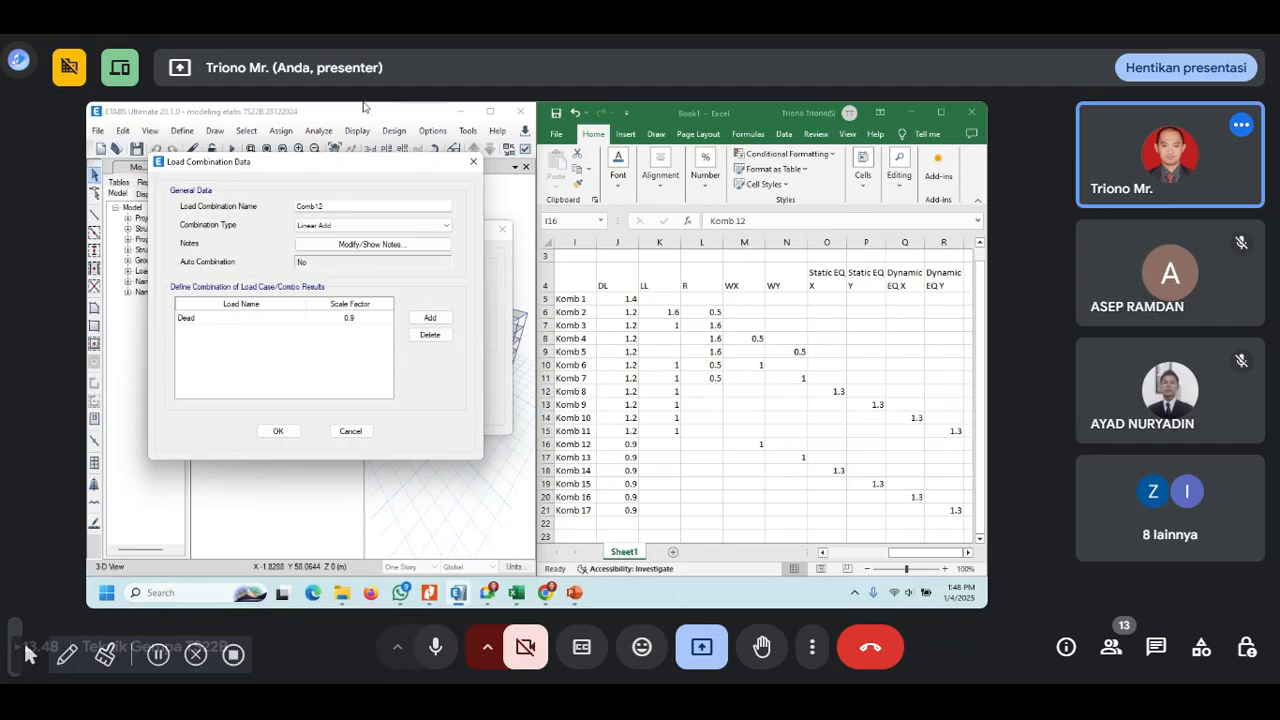
- Add WX to Comb12 with a scale factor of 1, as in the Komb 12 row in Excel
{"action": "left_click", "coordinate": [429, 318]}
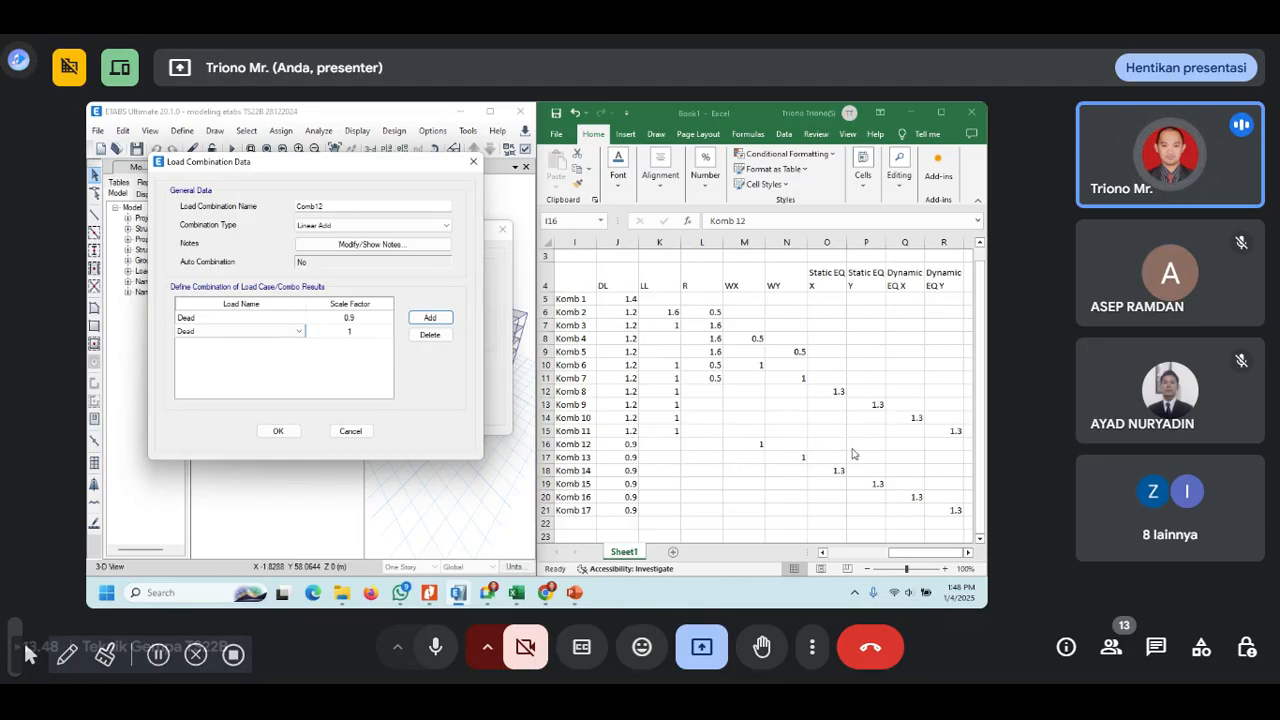
{"action": "left_click", "coordinate": [740, 445]}
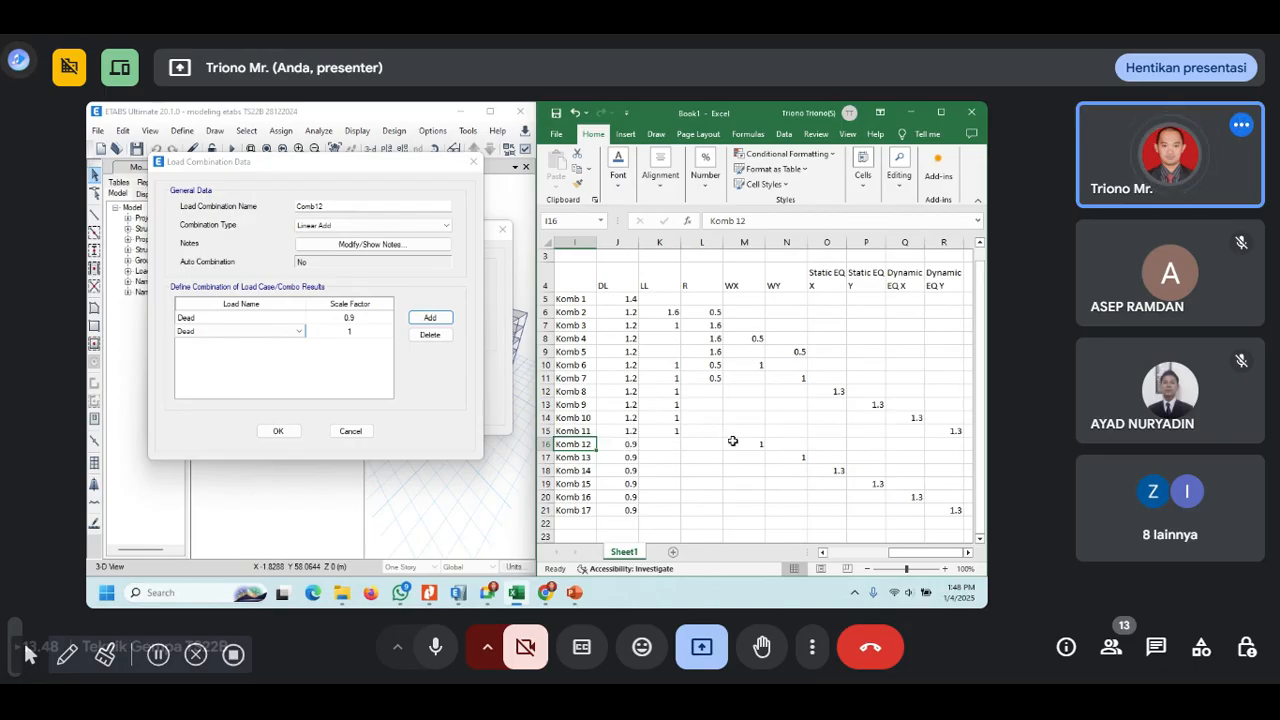
{"action": "left_click", "coordinate": [299, 331]}
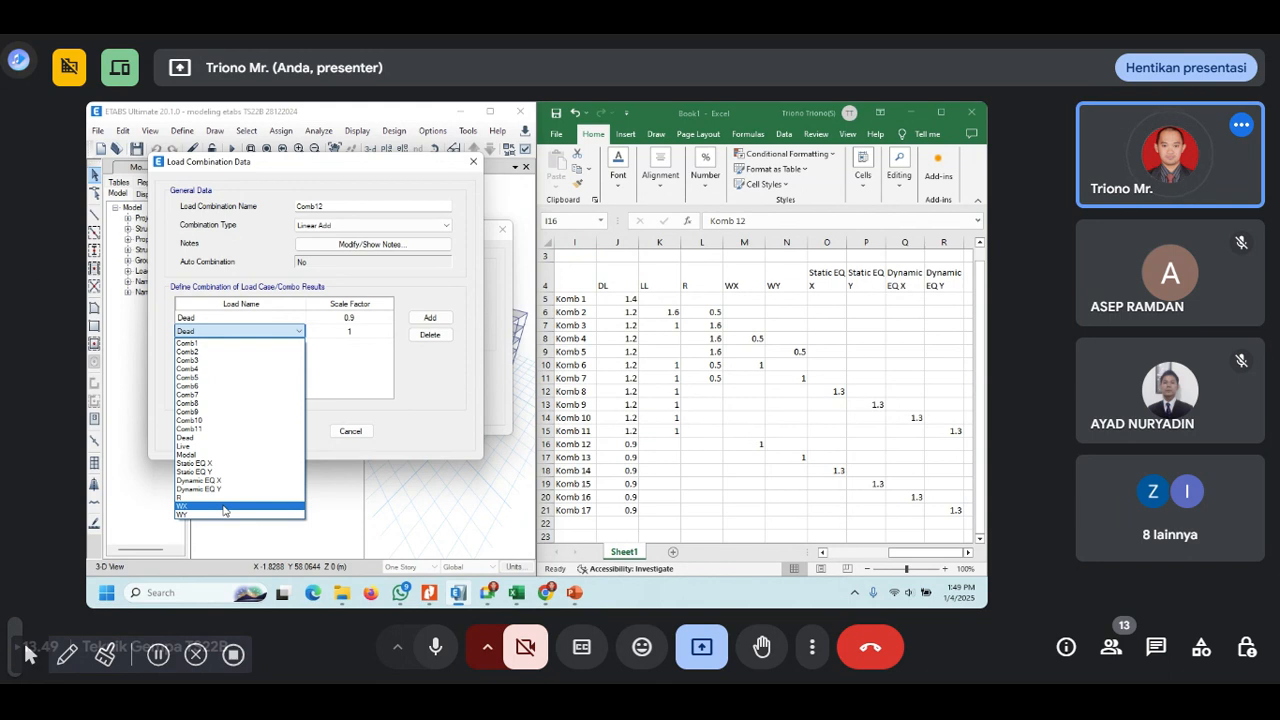
{"action": "left_click", "coordinate": [224, 510]}
- Examine the Komb 12 row across all load columns in the Excel table to verify the Comb12 factors
{"action": "left_click", "coordinate": [614, 452]}
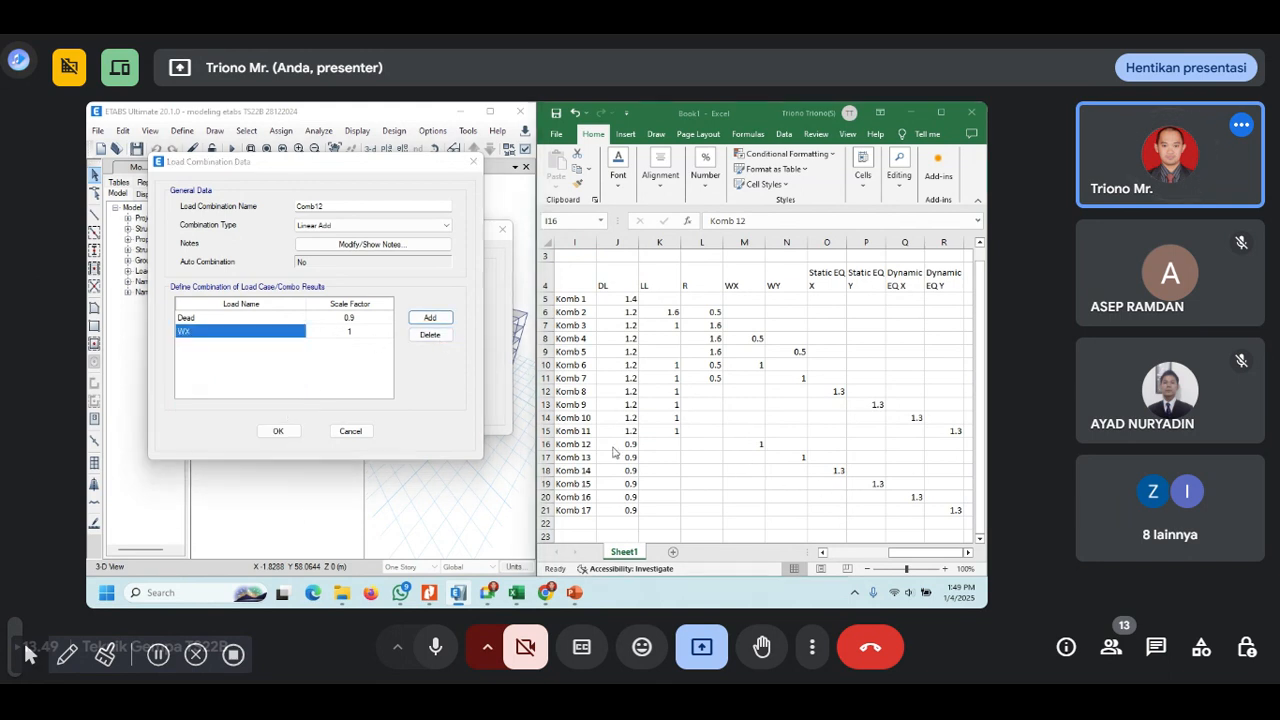
{"action": "key", "text": "Right"}
{"action": "key", "text": "Right"}
{"action": "key", "text": "Right"}
{"action": "key", "text": "Right"}
{"action": "key", "text": "Right"}
{"action": "key", "text": "Right"}
{"action": "key", "text": "Right"}
{"action": "key", "text": "Right"}
{"action": "key", "text": "Right"}
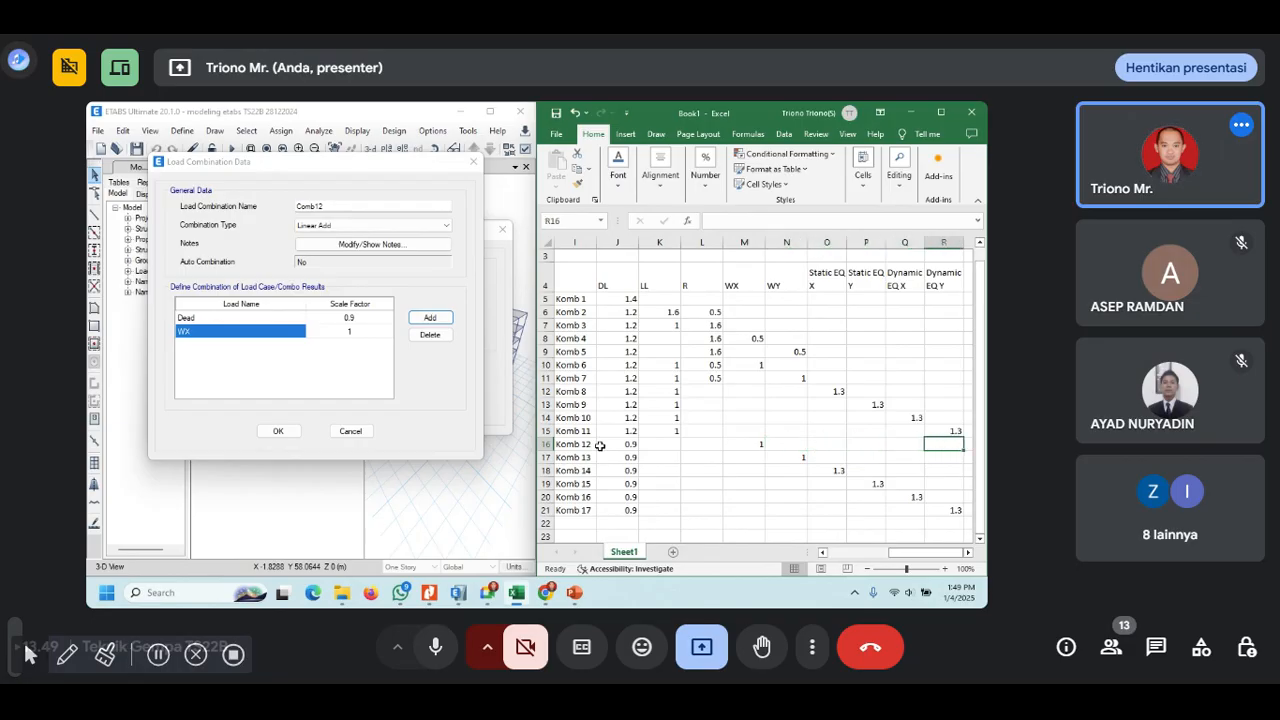
{"action": "key", "text": "Left"}
{"action": "key", "text": "Left"}
{"action": "key", "text": "Left"}
{"action": "key", "text": "Left"}
{"action": "key", "text": "Left"}
{"action": "key", "text": "Left"}
{"action": "key", "text": "Left"}
{"action": "key", "text": "Left"}
{"action": "key", "text": "Left"}
{"action": "key", "text": "Left"}
{"action": "key", "text": "Left"}
{"action": "key", "text": "Left"}
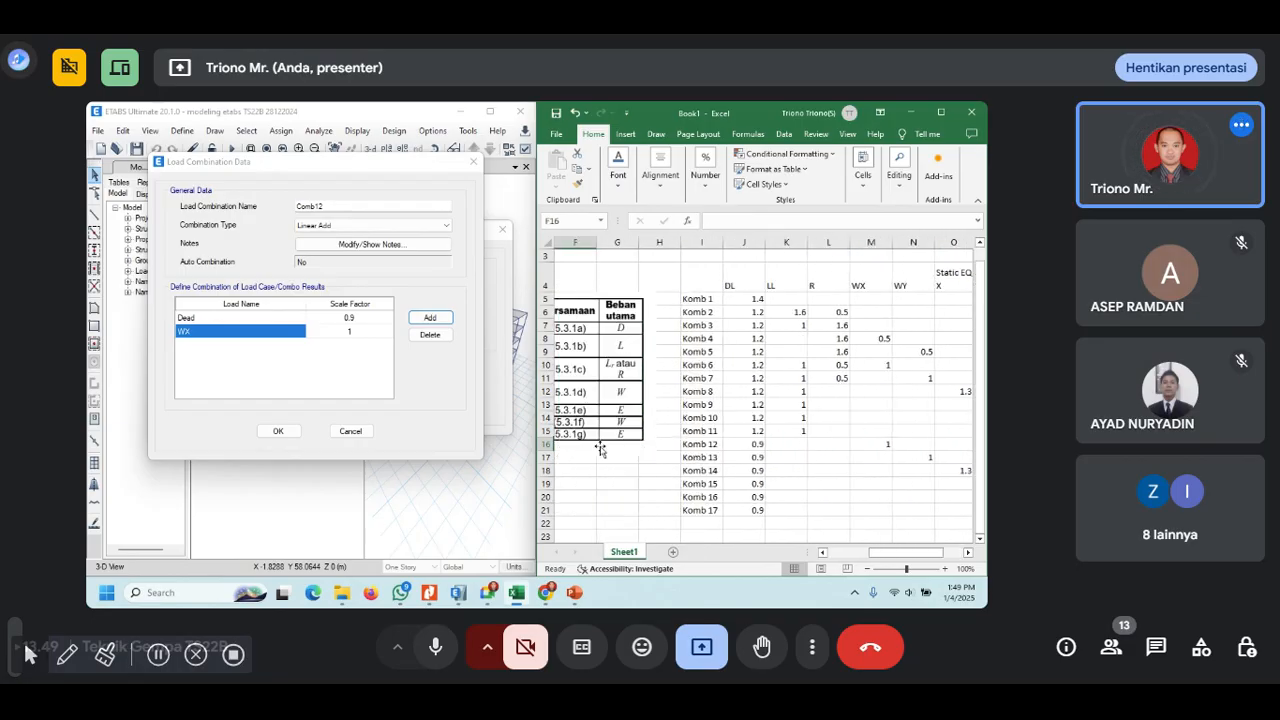
{"action": "key", "text": "Right"}
{"action": "key", "text": "Right"}
{"action": "key", "text": "Right"}
{"action": "key", "text": "Right"}
{"action": "key", "text": "Right"}
{"action": "key", "text": "Right"}
{"action": "key", "text": "Right"}
{"action": "key", "text": "Right"}
{"action": "key", "text": "Right"}
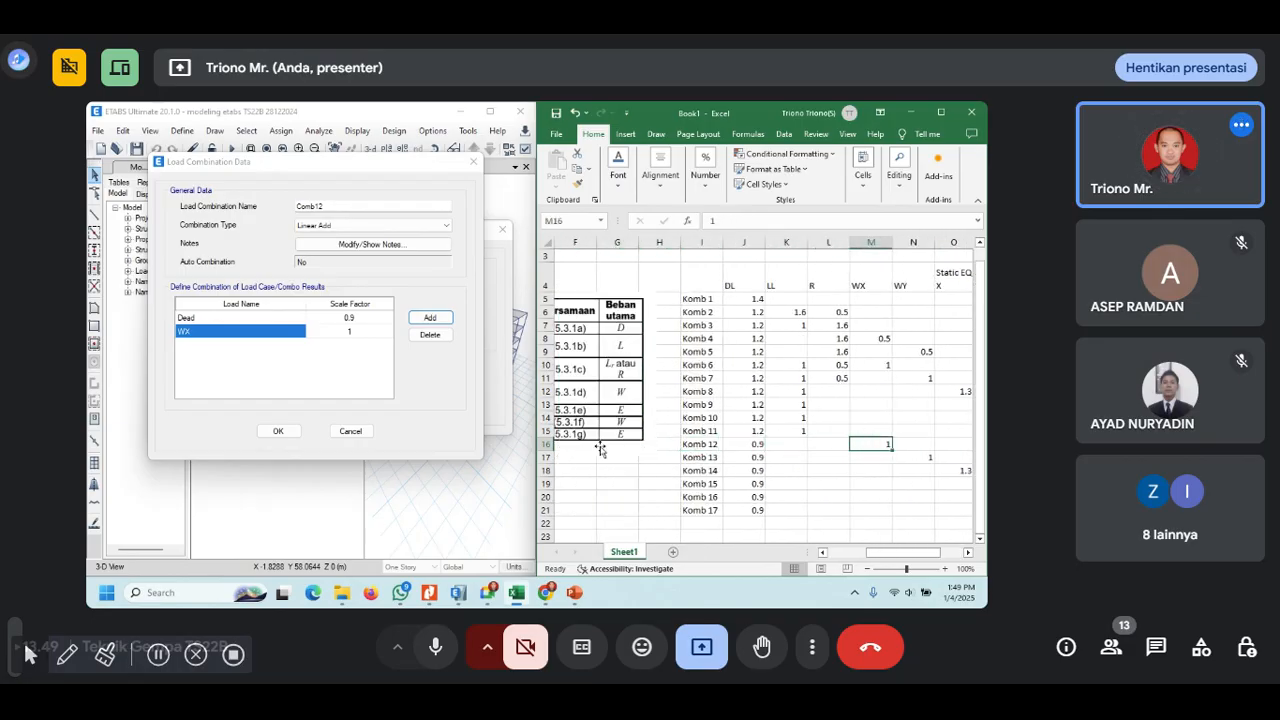
{"action": "key", "text": "Right"}
{"action": "key", "text": "Right"}
{"action": "key", "text": "Right"}
{"action": "key", "text": "Left"}
{"action": "key", "text": "Left"}
{"action": "key", "text": "Left"}
{"action": "key", "text": "Left"}
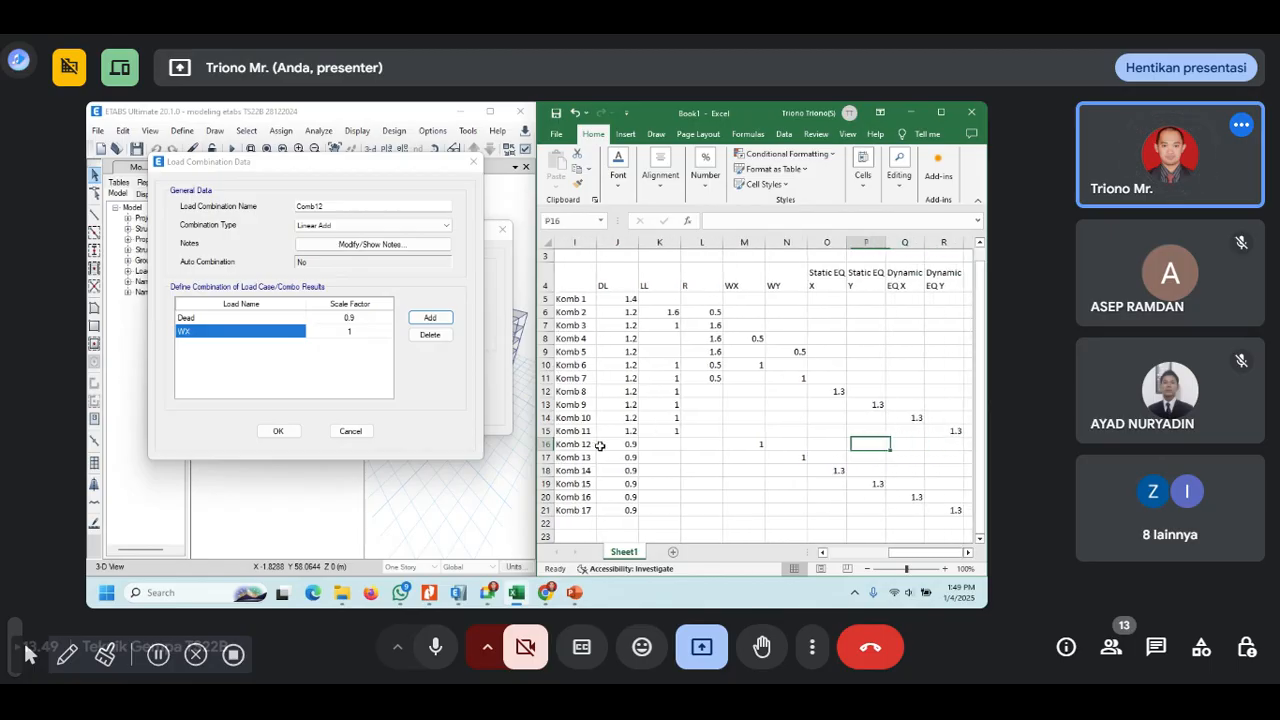
{"action": "key", "text": "Left"}
{"action": "key", "text": "Left"}
{"action": "key", "text": "Left"}
{"action": "key", "text": "Left"}
{"action": "key", "text": "Left"}
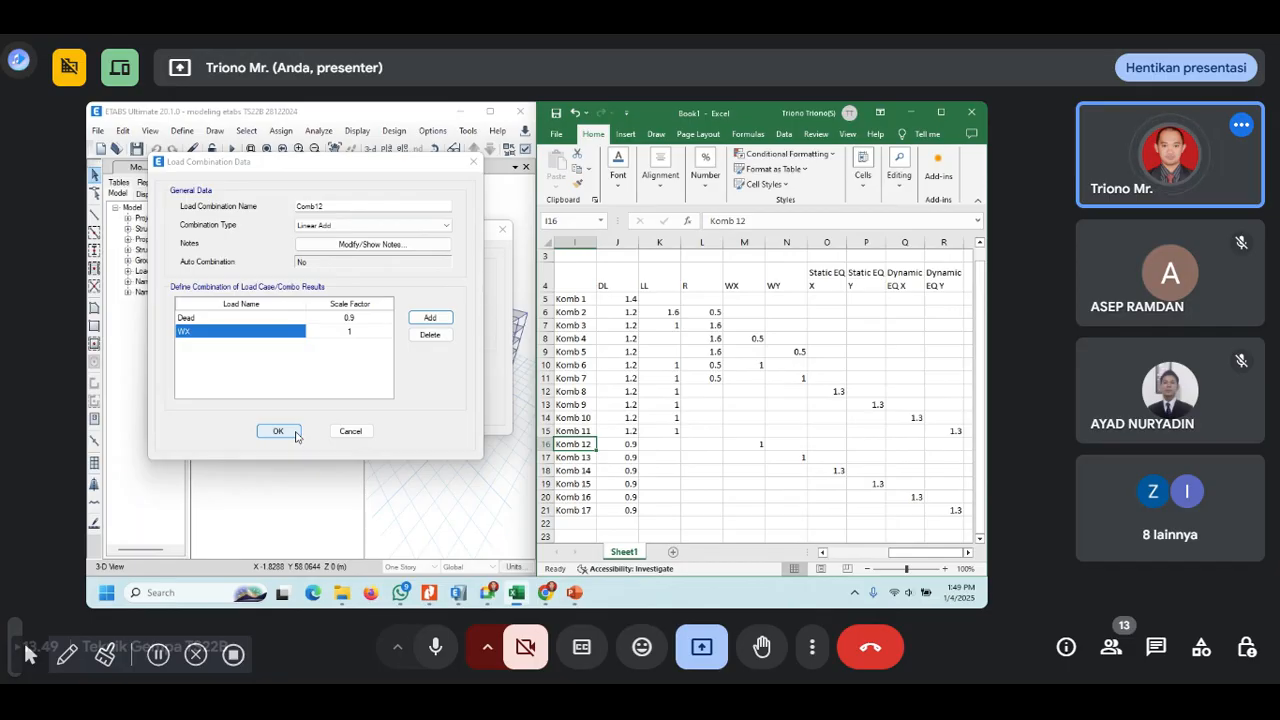
- Save Comb12 and create the load combination Comb13 with Dead at a scale factor of 0.9
{"action": "left_click", "coordinate": [278, 431]}
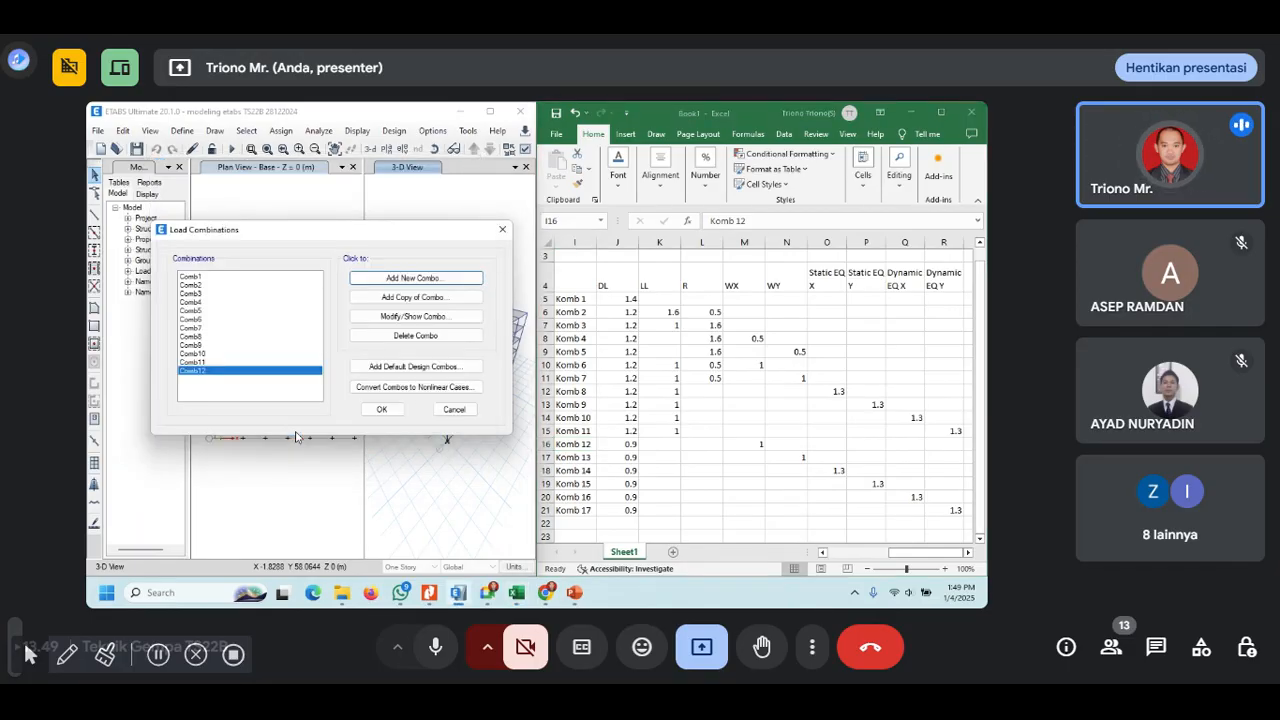
{"action": "left_click", "coordinate": [440, 279]}
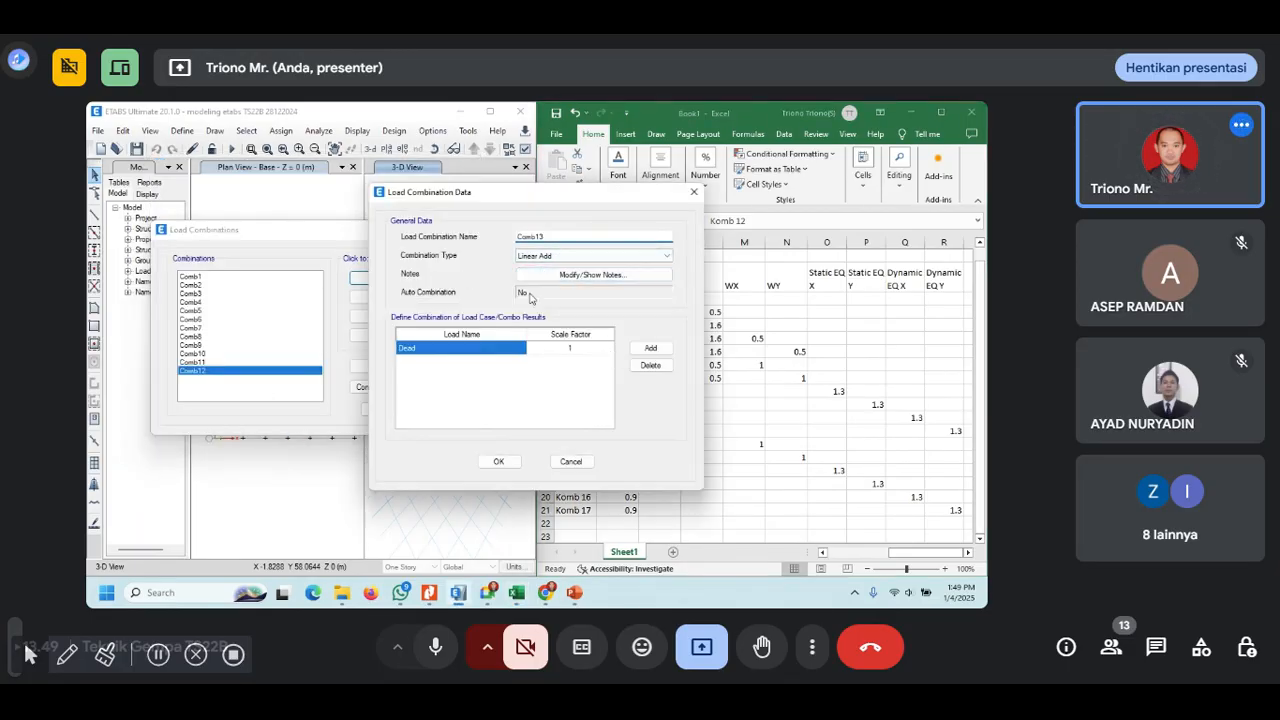
{"action": "left_click_drag", "start_coordinate": [572, 194], "coordinate": [393, 168]}
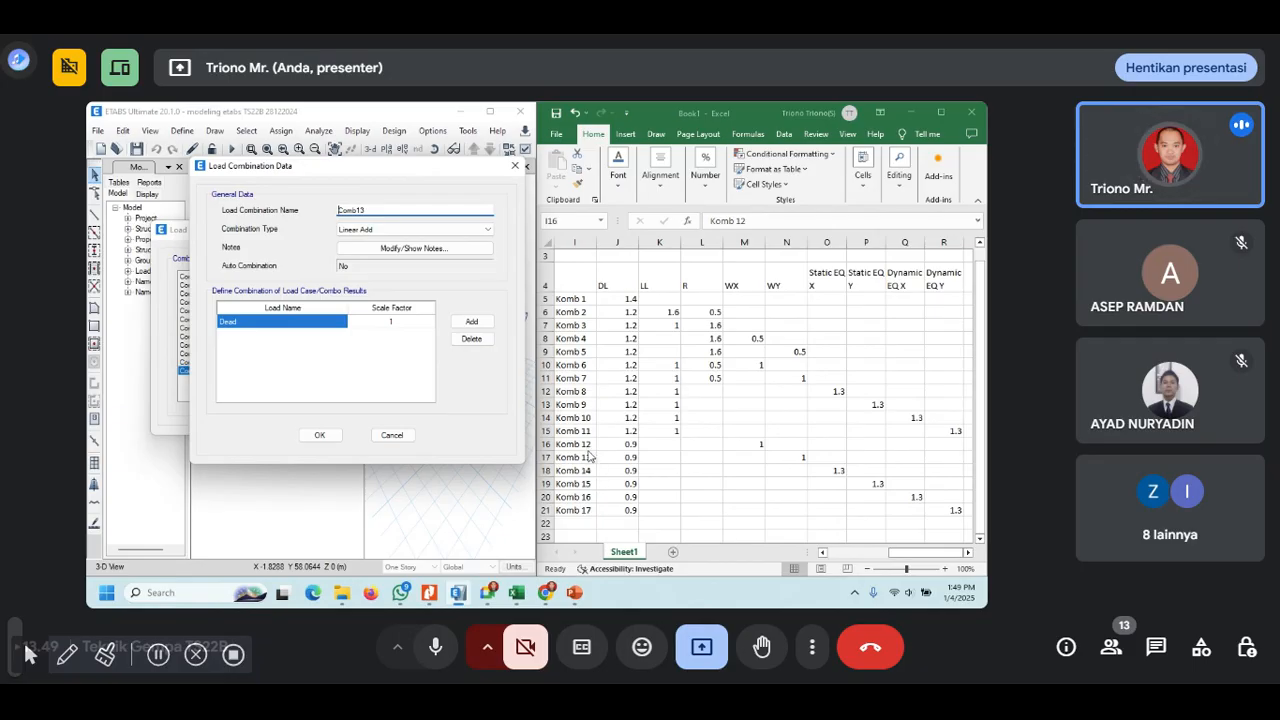
{"action": "left_click", "coordinate": [392, 322]}
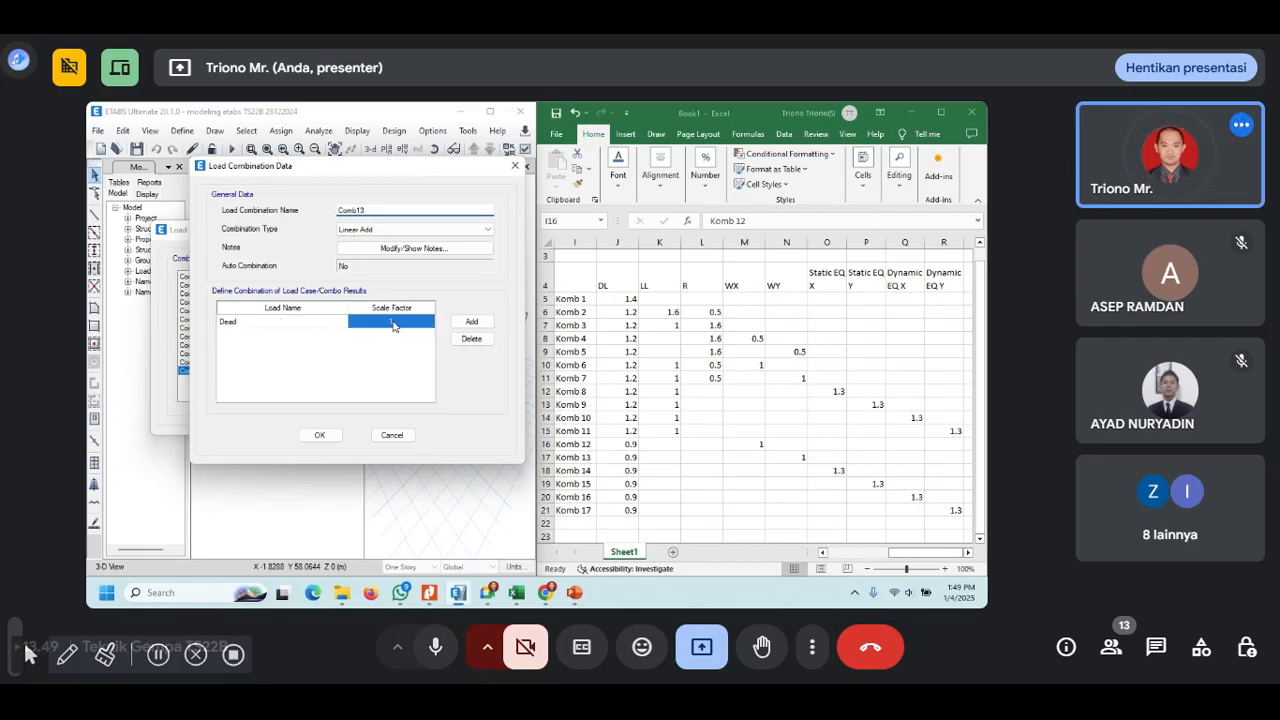
{"action": "left_click", "coordinate": [394, 321]}
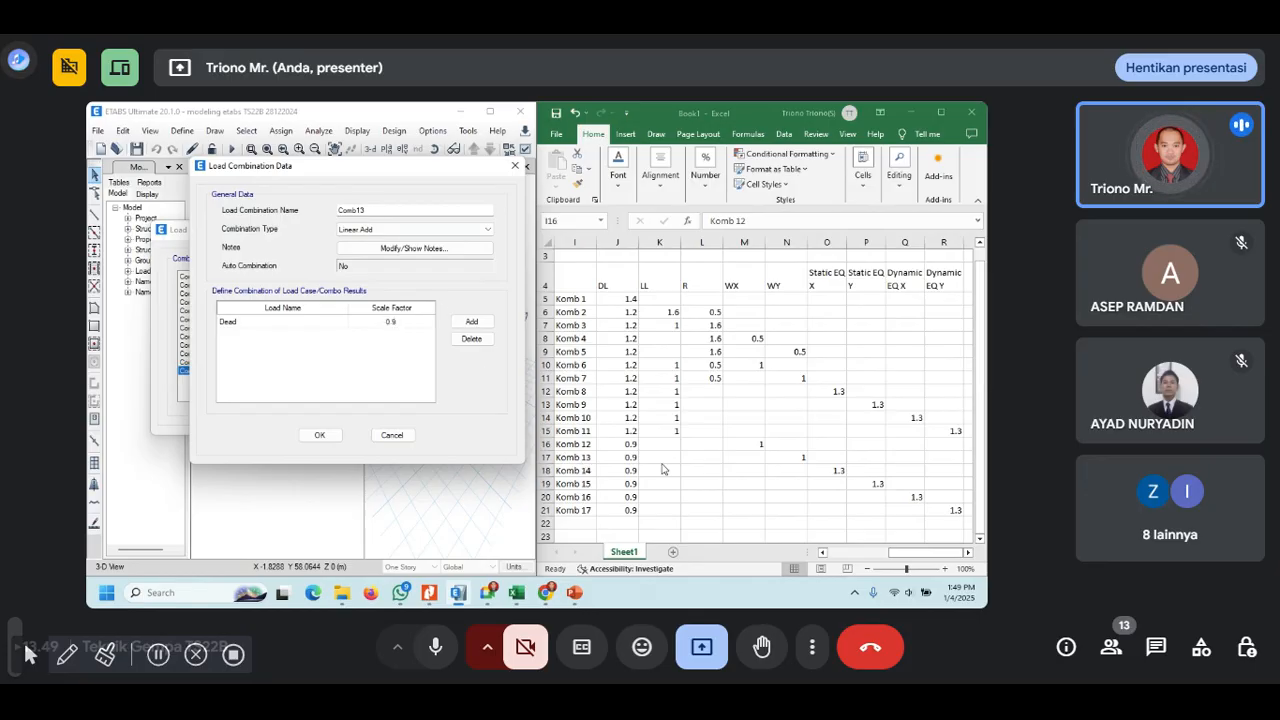
{"action": "left_click", "coordinate": [324, 322]}
- Add WY to Comb13 with a scale factor of 1 and save the combination
{"action": "left_click", "coordinate": [471, 321]}
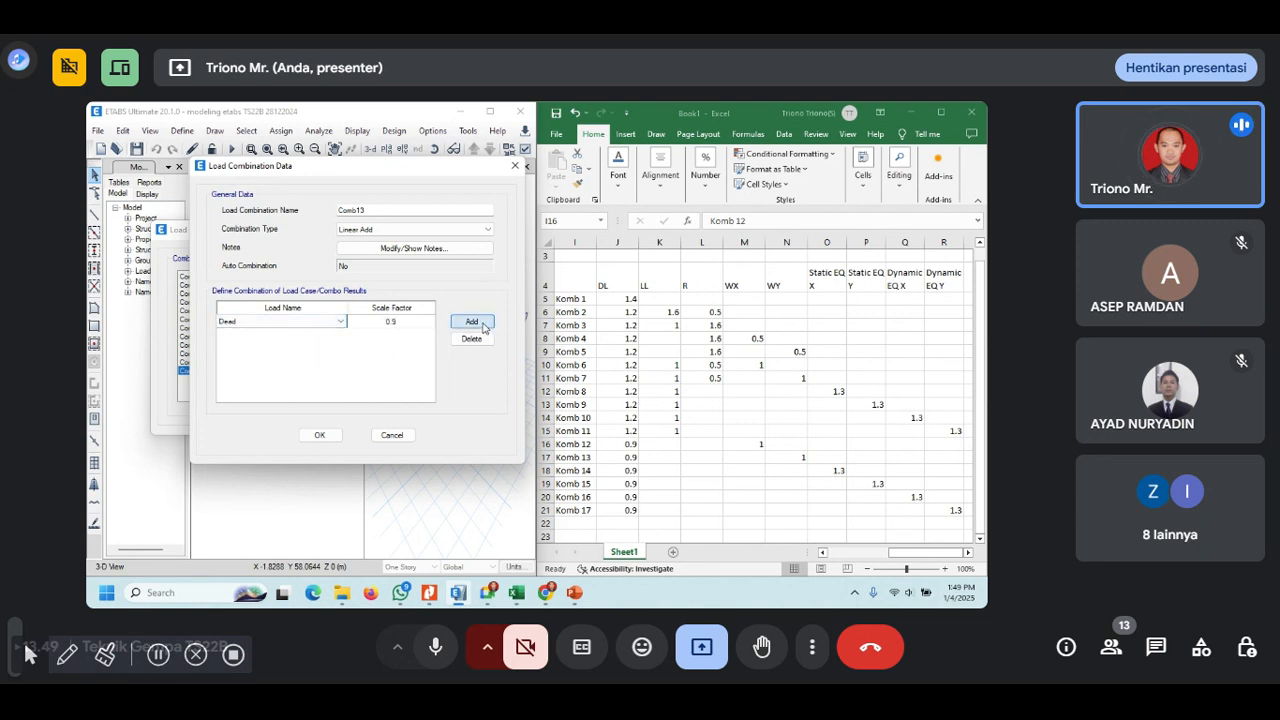
{"action": "left_click", "coordinate": [341, 335]}
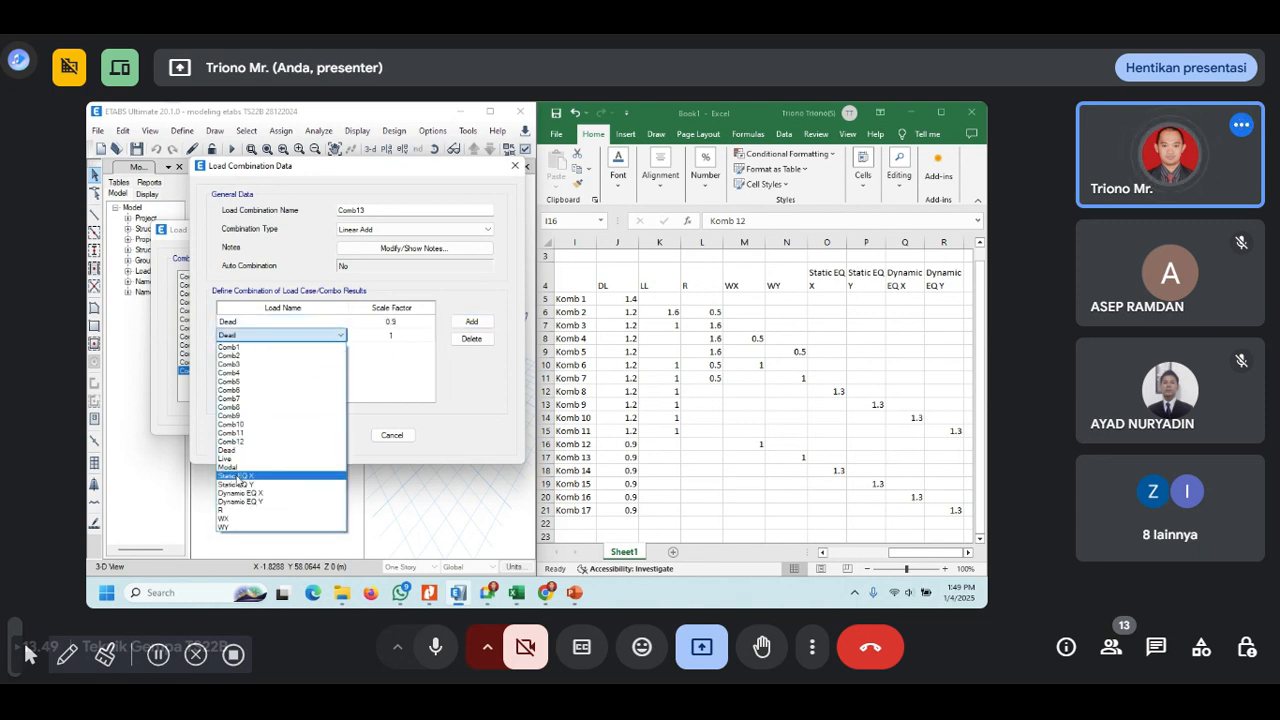
{"action": "left_click", "coordinate": [241, 527]}
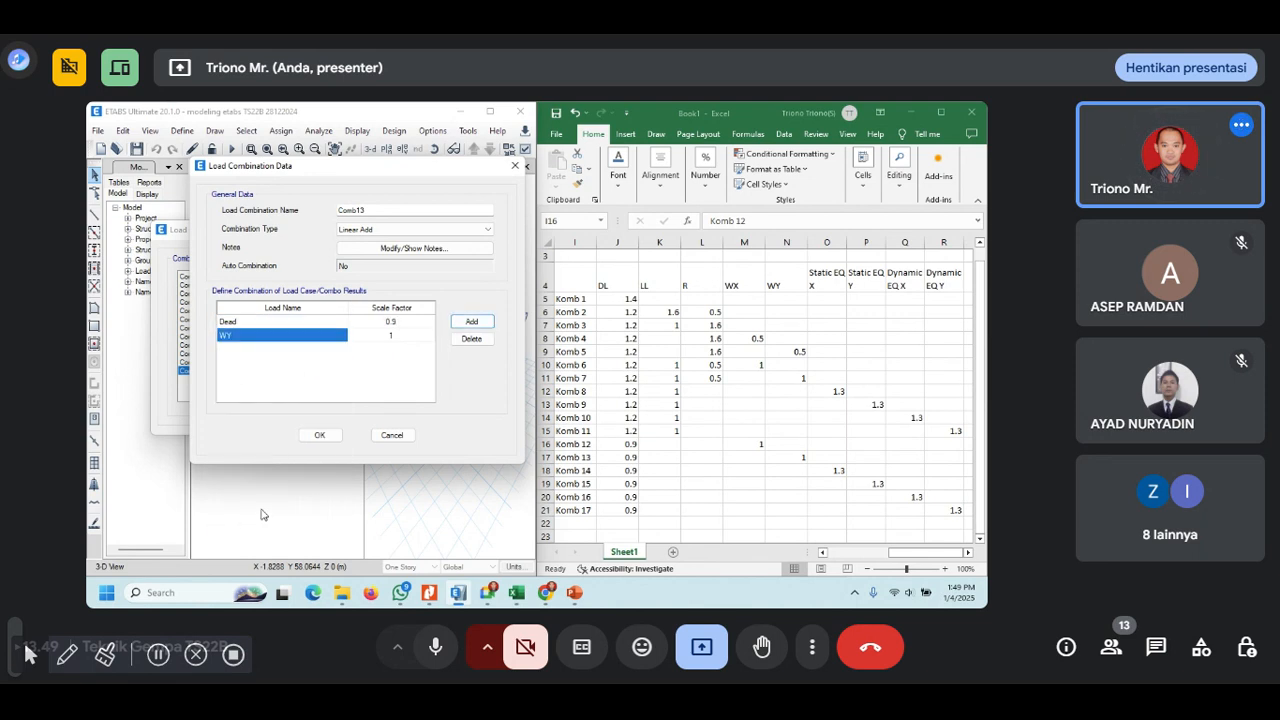
{"action": "left_click", "coordinate": [319, 435]}
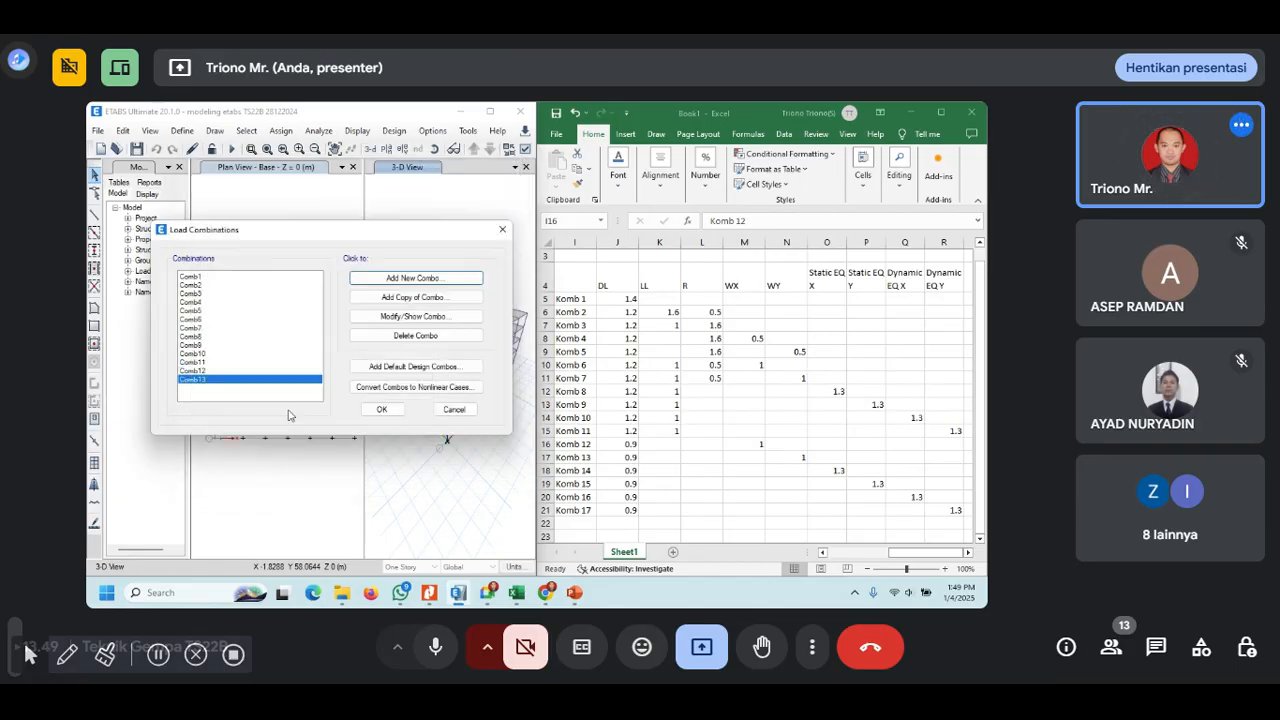
- Create the load combination Comb14 with Dead at a scale factor of 0.9
{"action": "left_click", "coordinate": [425, 280]}
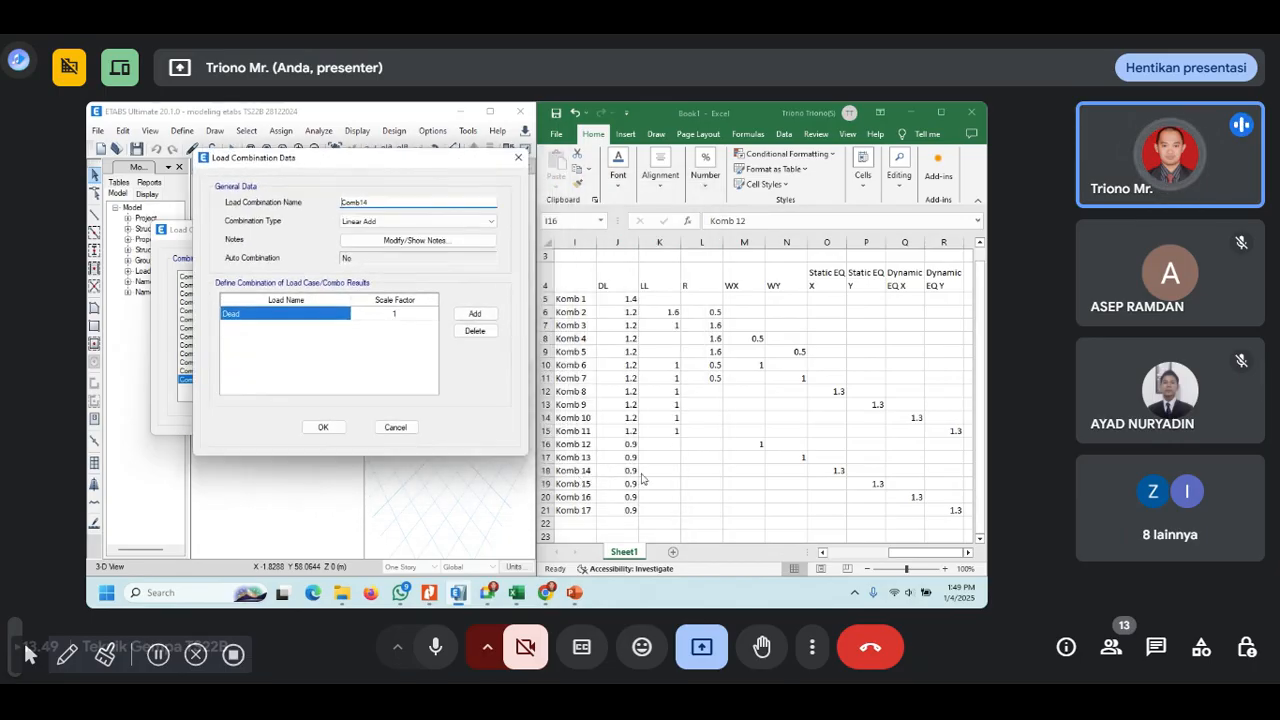
{"action": "left_click", "coordinate": [400, 316]}
{"action": "left_click", "coordinate": [397, 314]}
{"action": "type", "text": "0"}
- Add a second load to Comb14 and assign it Static EQ X after checking the Komb 14 row in Excel
{"action": "left_click", "coordinate": [475, 313]}
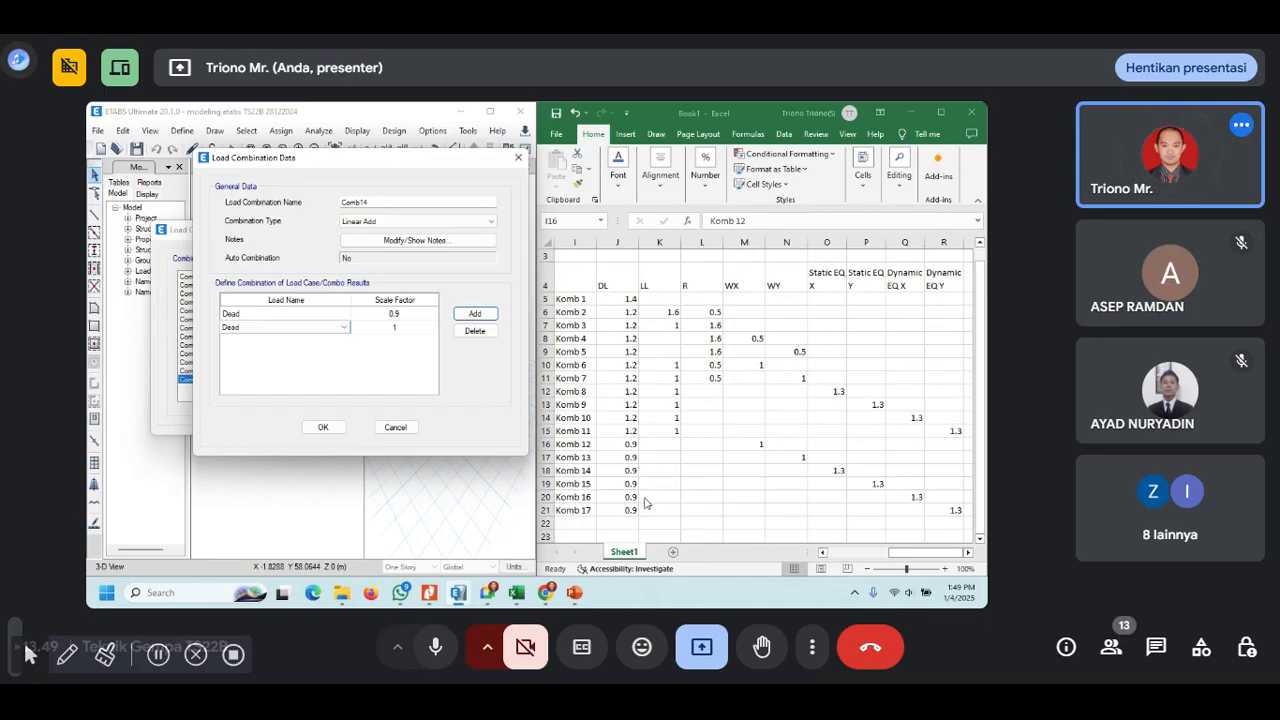
{"action": "left_click", "coordinate": [607, 470]}
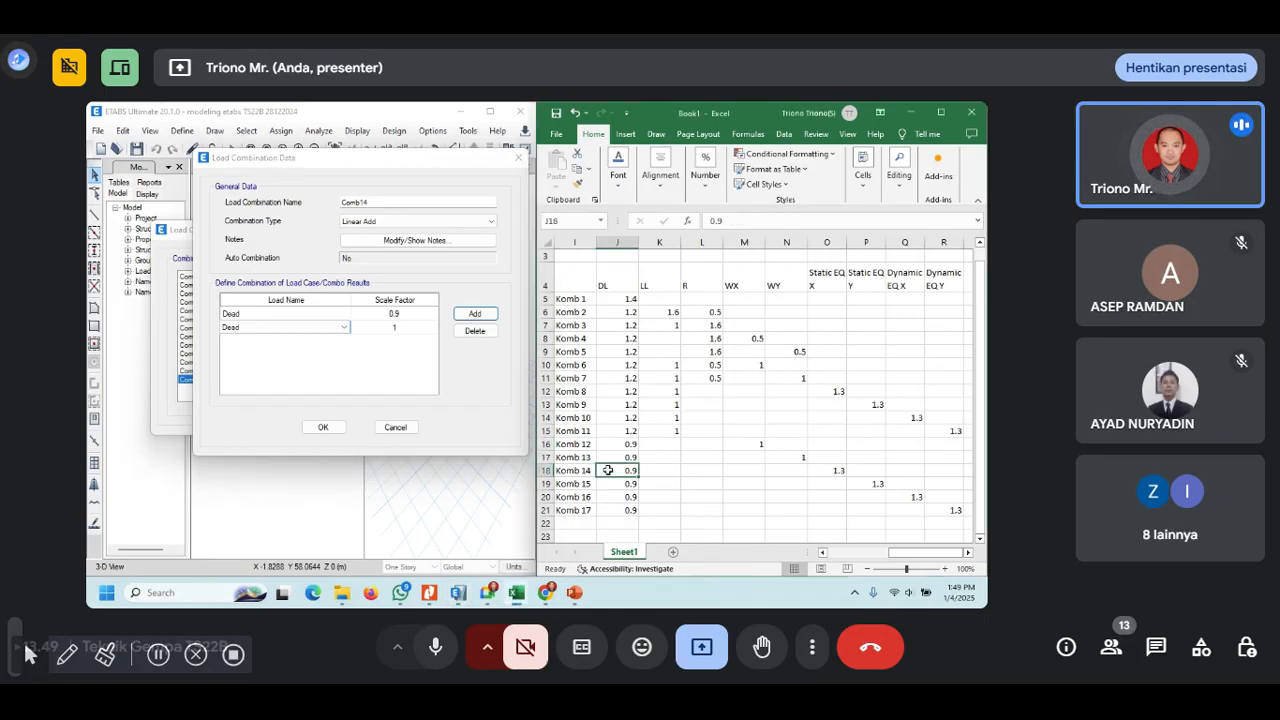
{"action": "key", "text": "Right"}
{"action": "key", "text": "Right"}
{"action": "key", "text": "Right"}
{"action": "key", "text": "Right"}
{"action": "key", "text": "Right"}
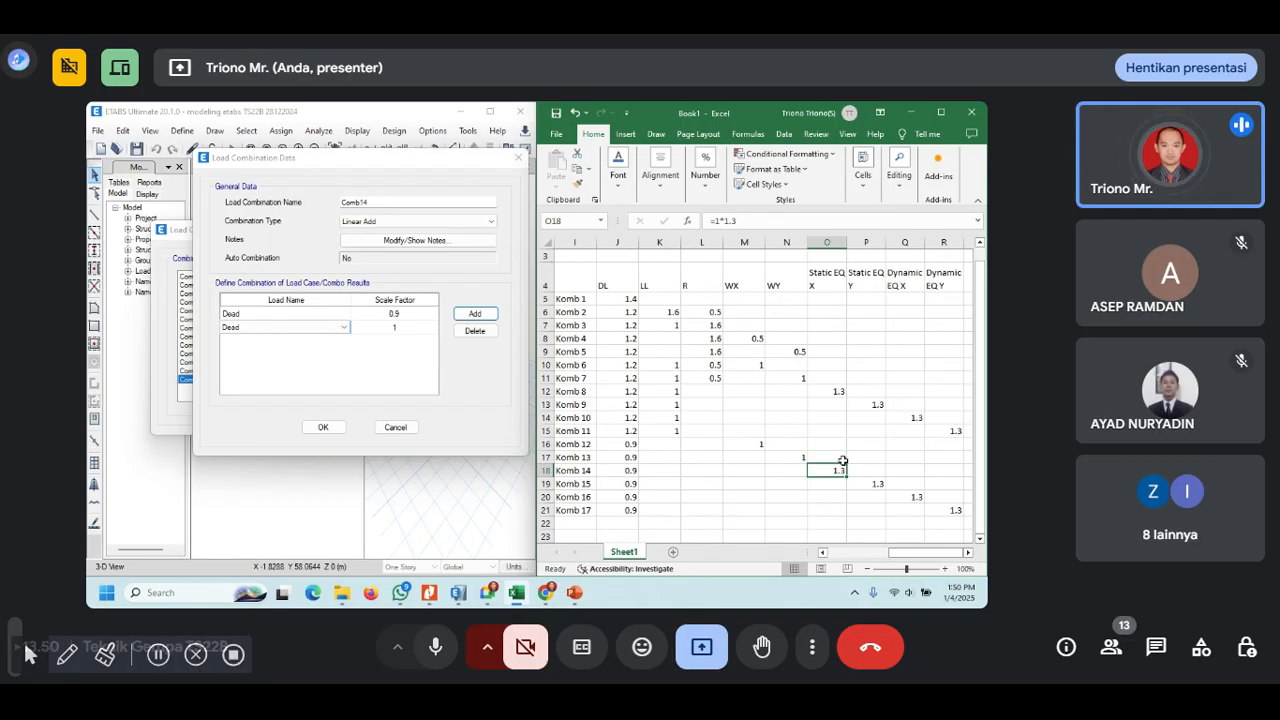
{"action": "left_click", "coordinate": [344, 328]}
{"action": "left_click", "coordinate": [240, 476]}
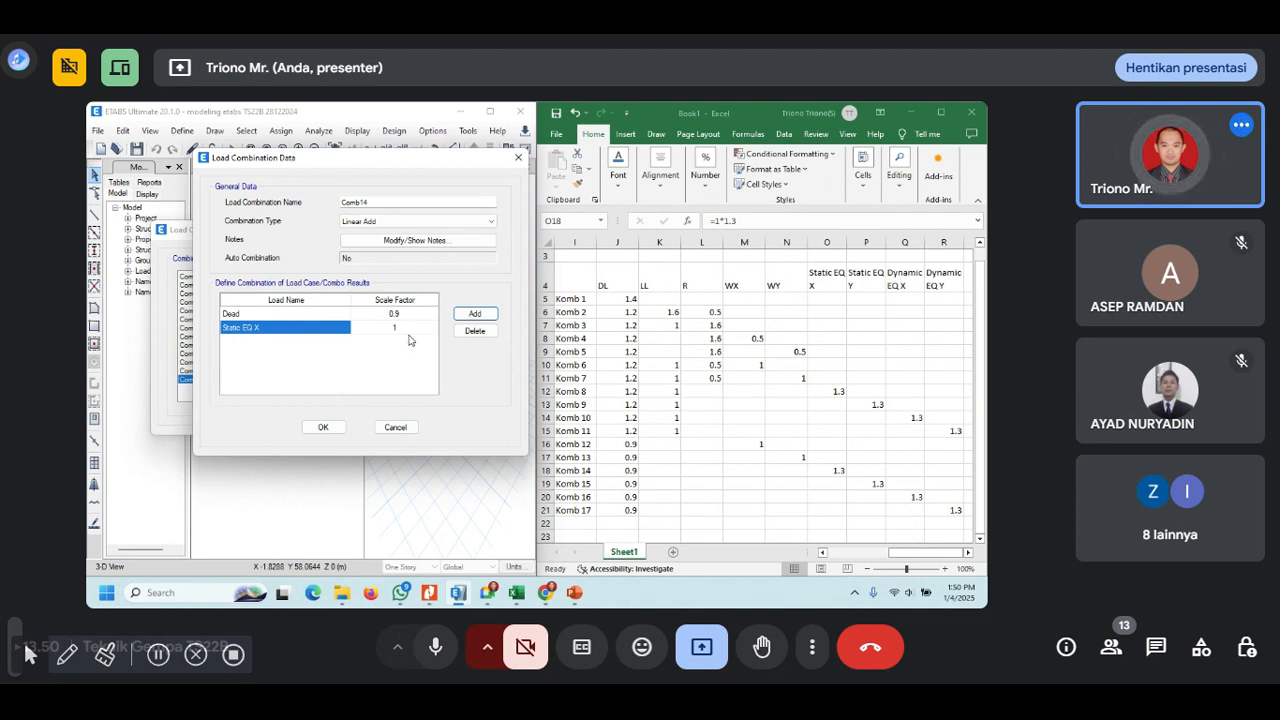
- Set the Static EQ X scale factor in Comb14 to 1.3 and save the combination
{"action": "left_click", "coordinate": [409, 330]}
{"action": "left_click", "coordinate": [403, 329]}
{"action": "type", "text": "."}
{"action": "left_click", "coordinate": [322, 428]}
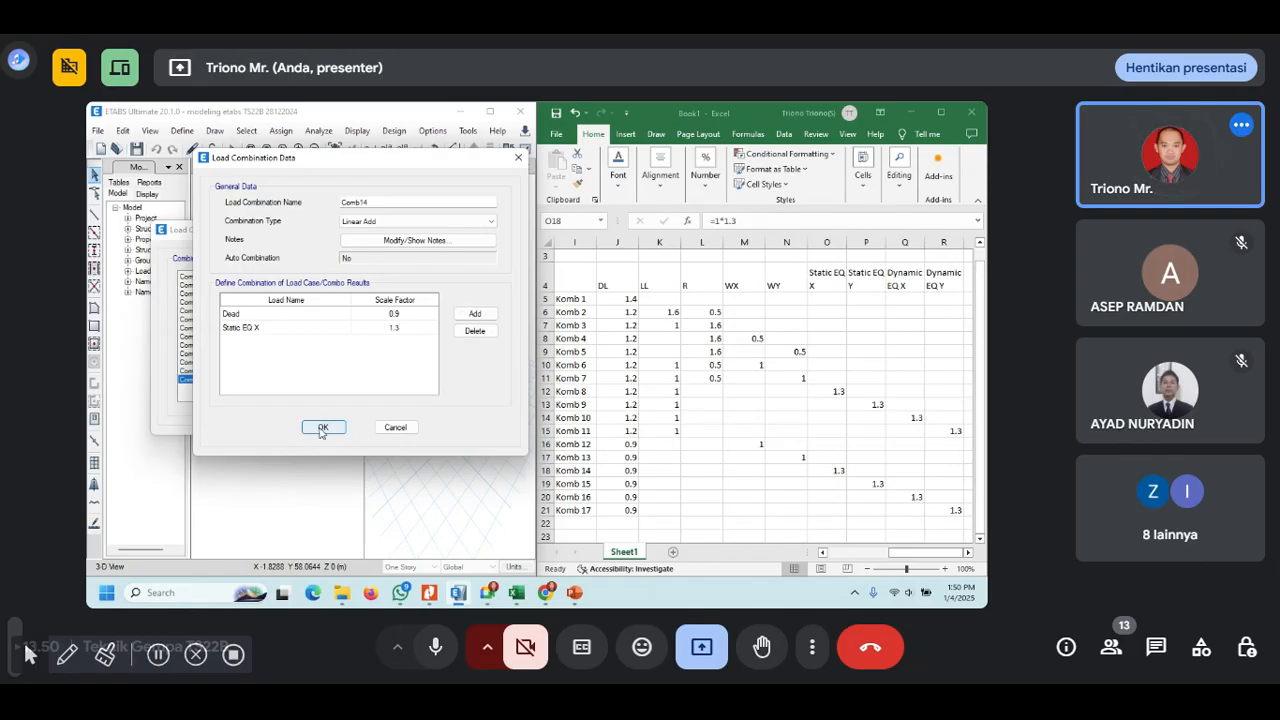
{"action": "left_click", "coordinate": [321, 432]}
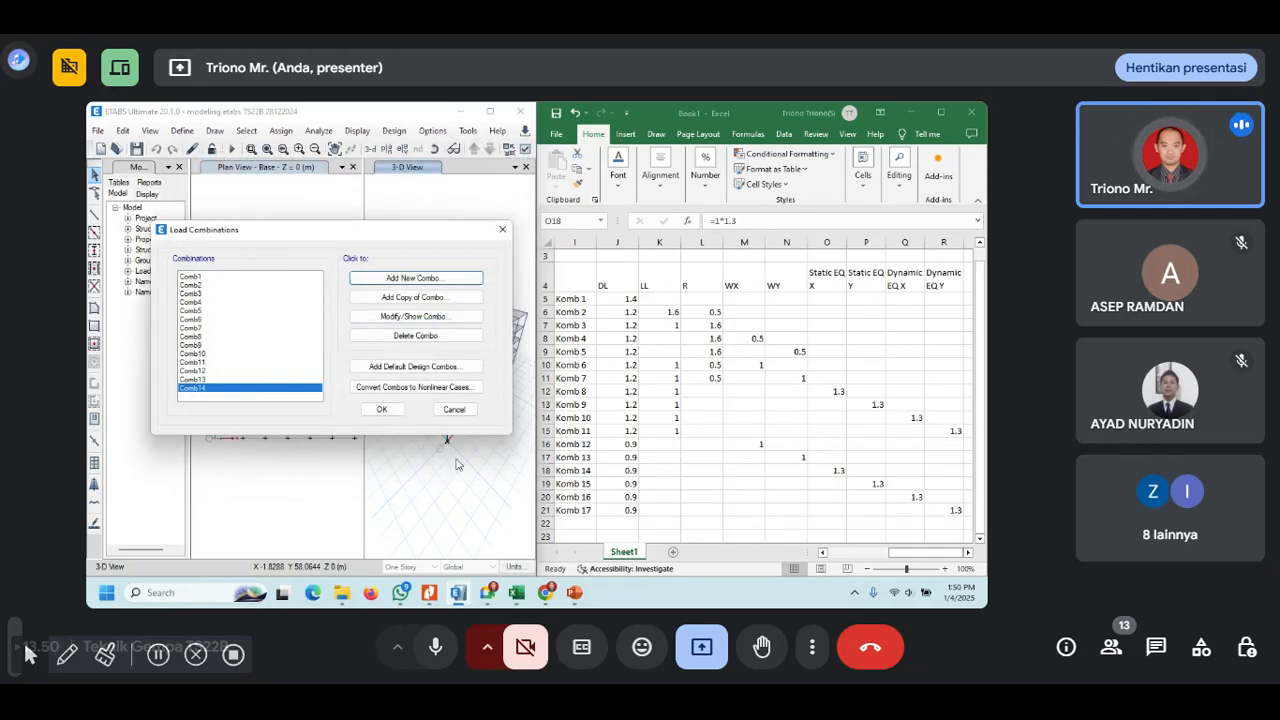
- Start the load combination Comb15 with Dead at a scale factor of 0.9, keeping the Excel table in view
{"action": "left_click", "coordinate": [212, 394]}
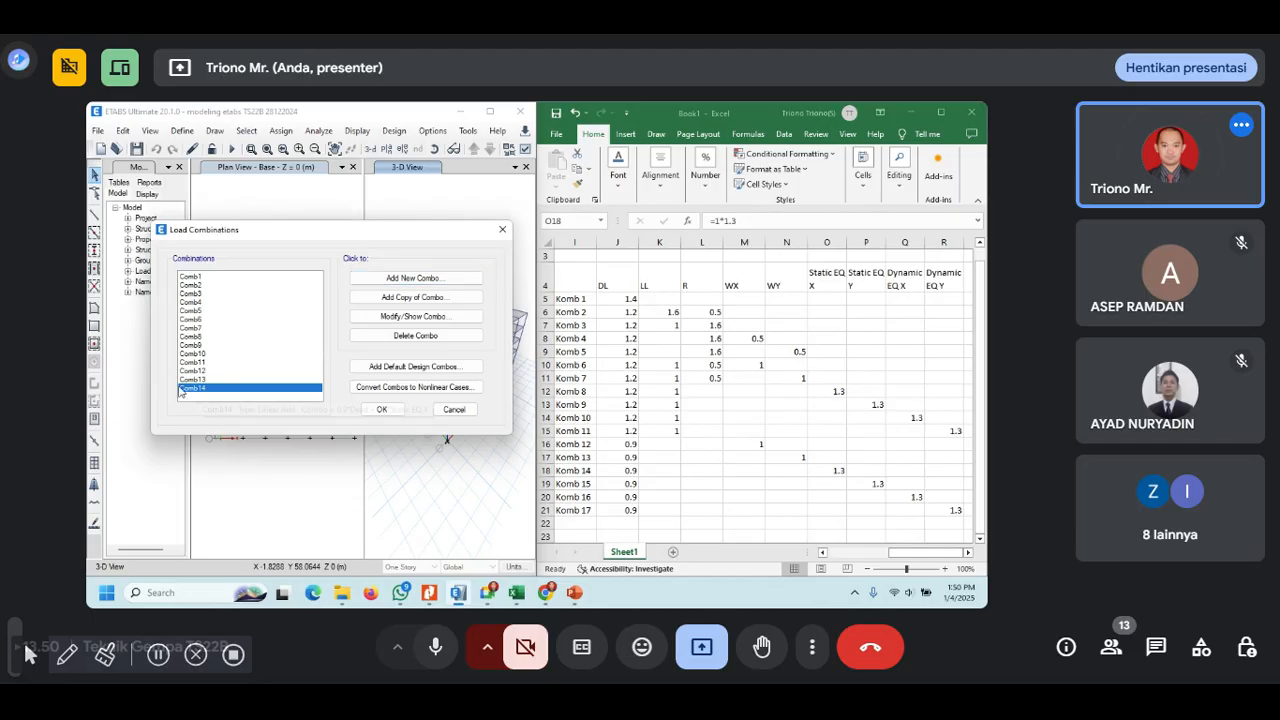
{"action": "left_click", "coordinate": [423, 279]}
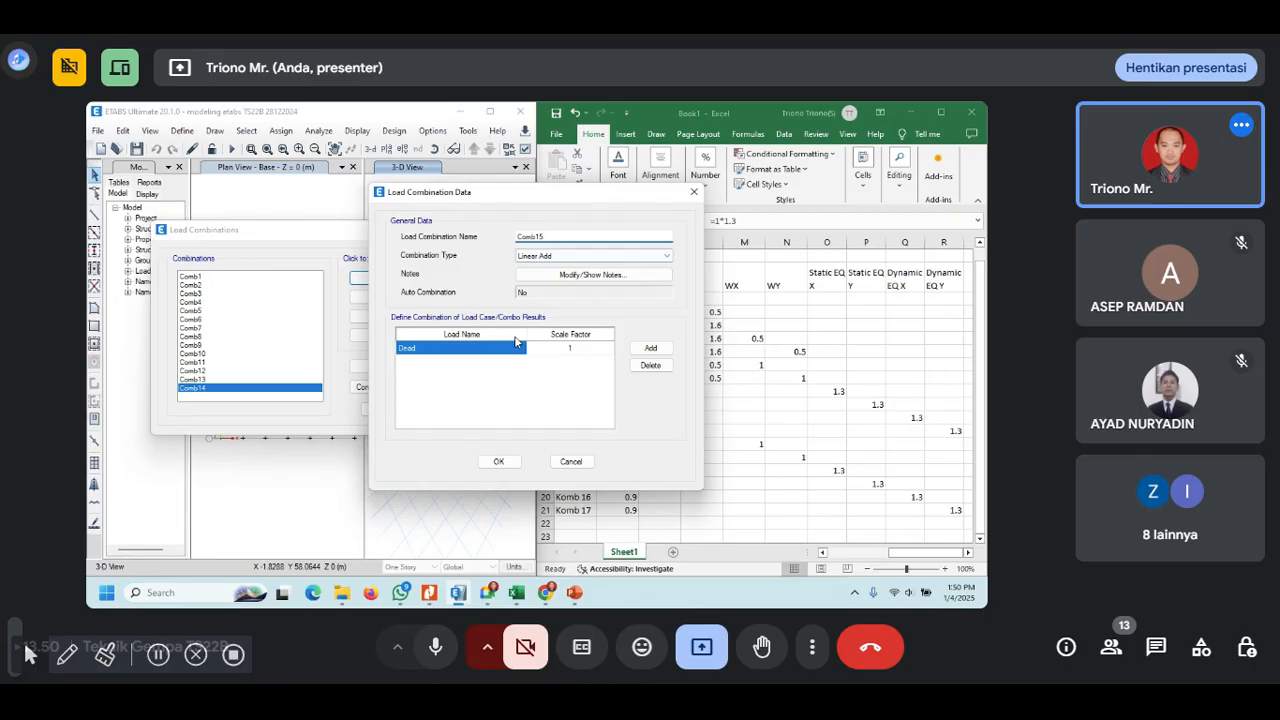
{"action": "left_click", "coordinate": [572, 348]}
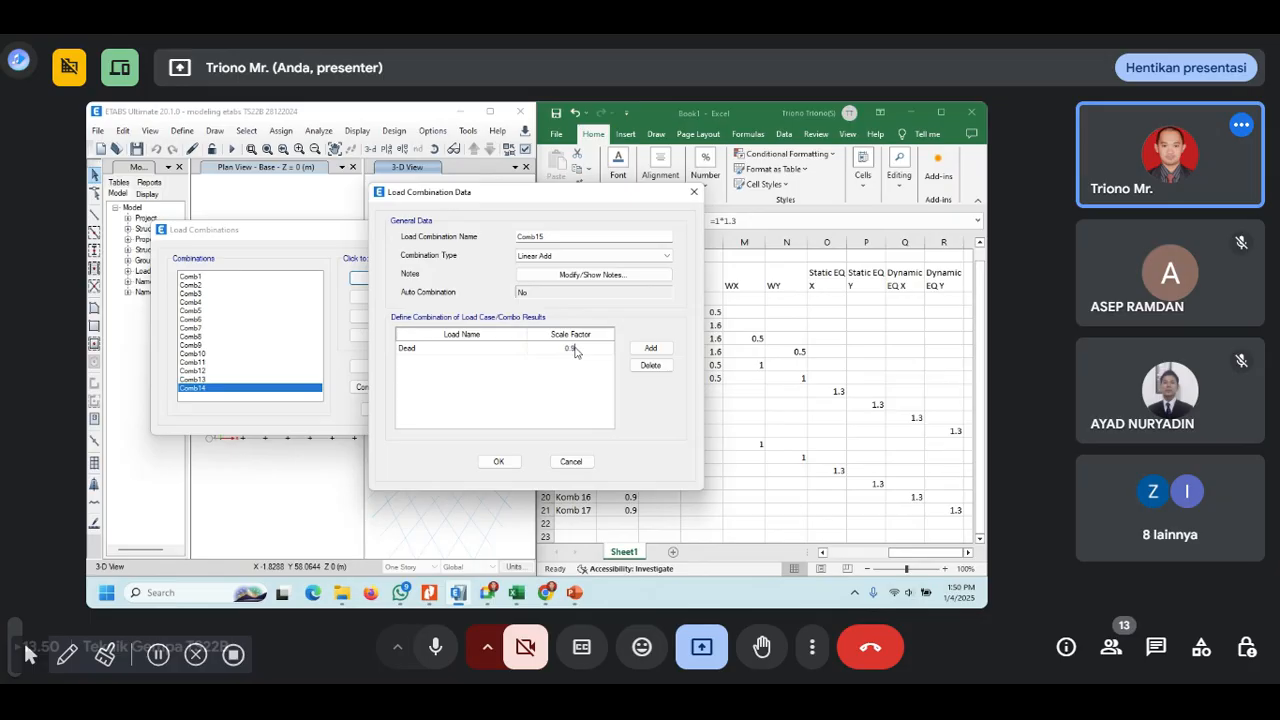
{"action": "left_click_drag", "start_coordinate": [572, 199], "coordinate": [385, 203]}
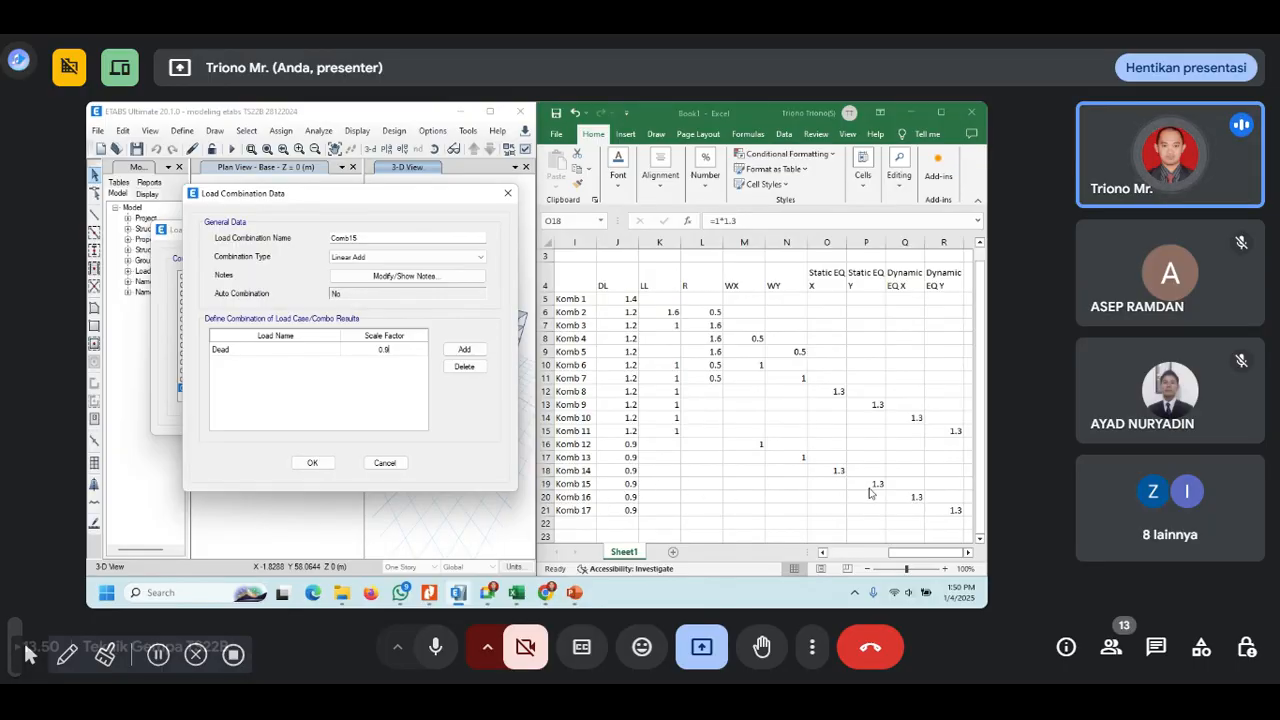
- Add Static EQ Y to Comb15 with a scale factor of 1.3 and save the combination
{"action": "left_click", "coordinate": [481, 352]}
{"action": "left_click", "coordinate": [336, 364]}
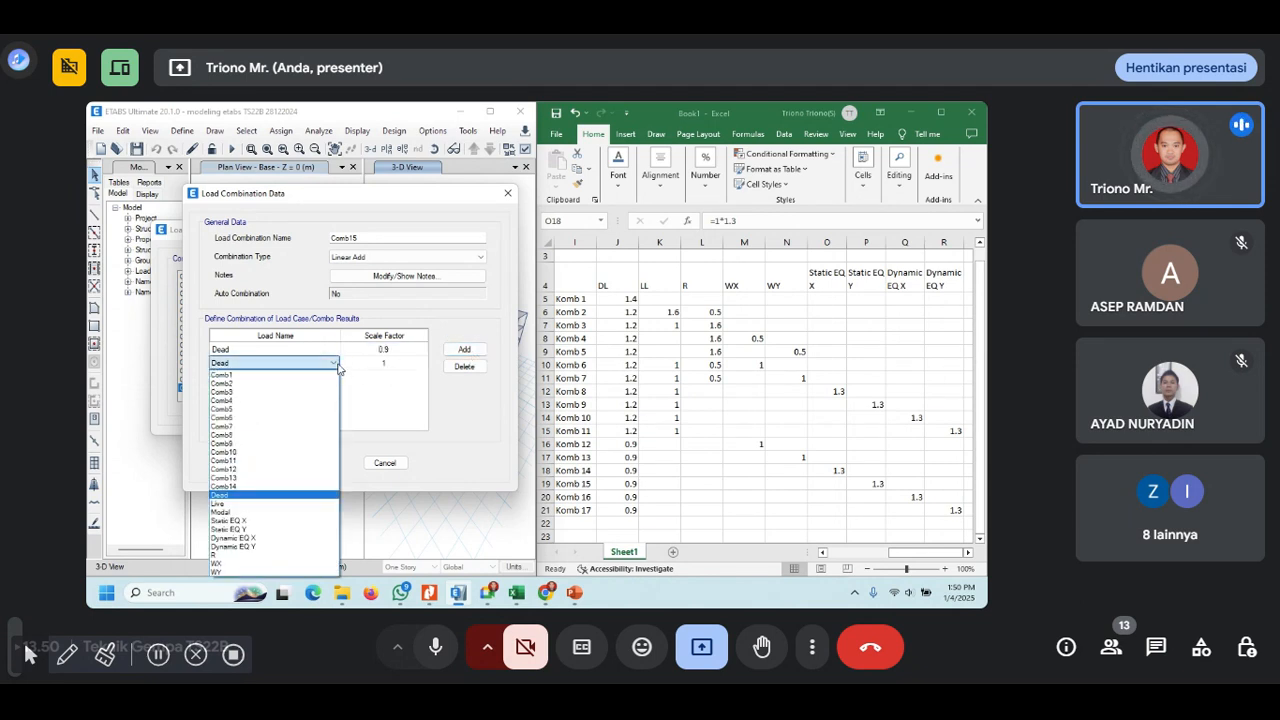
{"action": "left_click", "coordinate": [266, 529]}
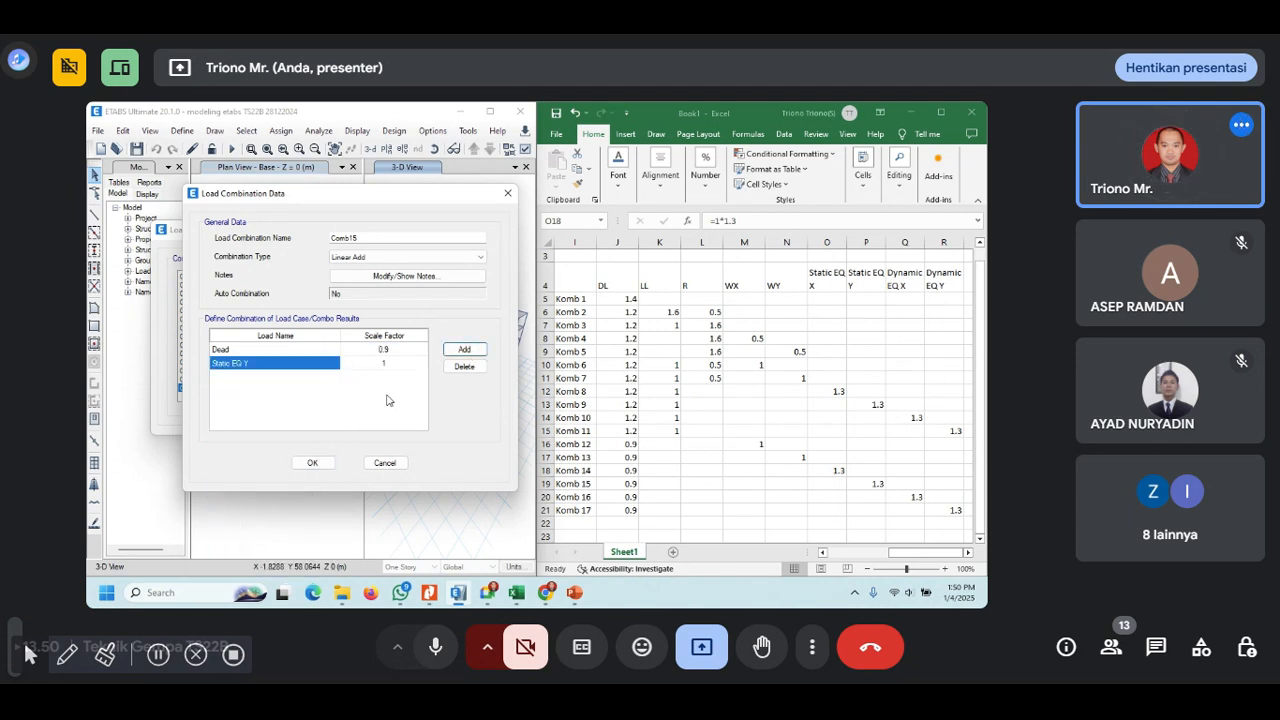
{"action": "left_click", "coordinate": [384, 364]}
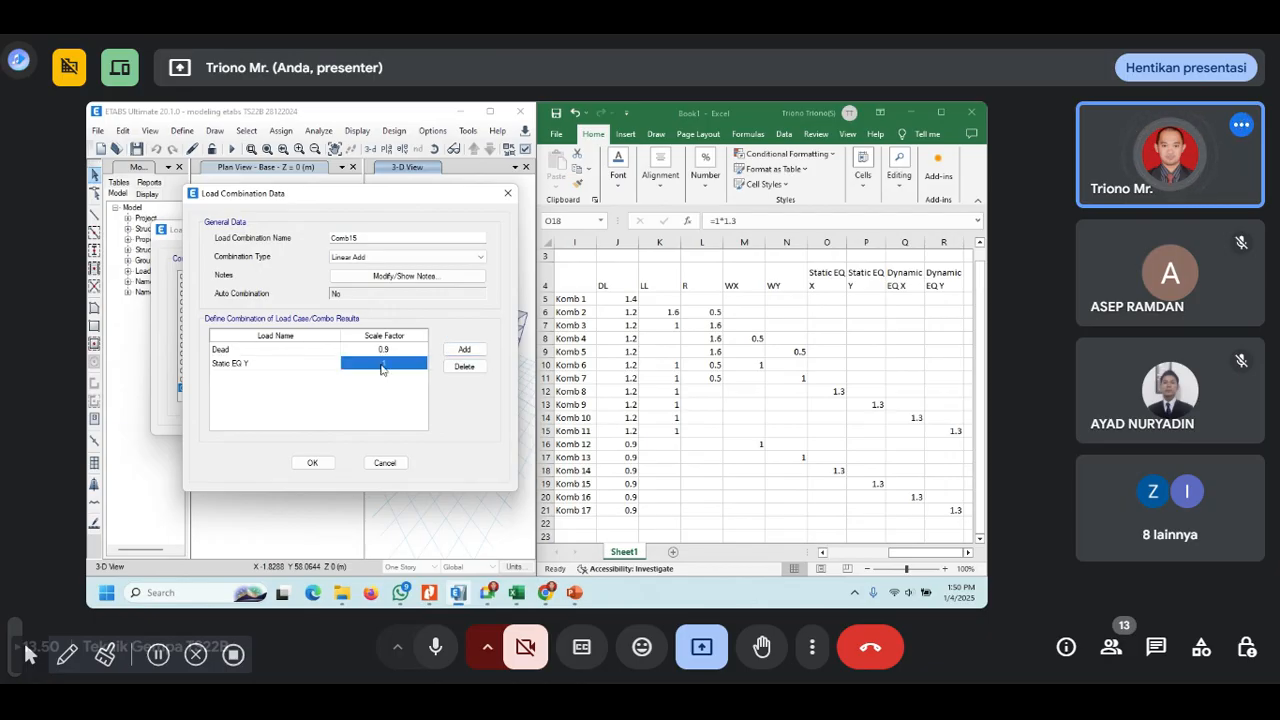
{"action": "left_click", "coordinate": [386, 364]}
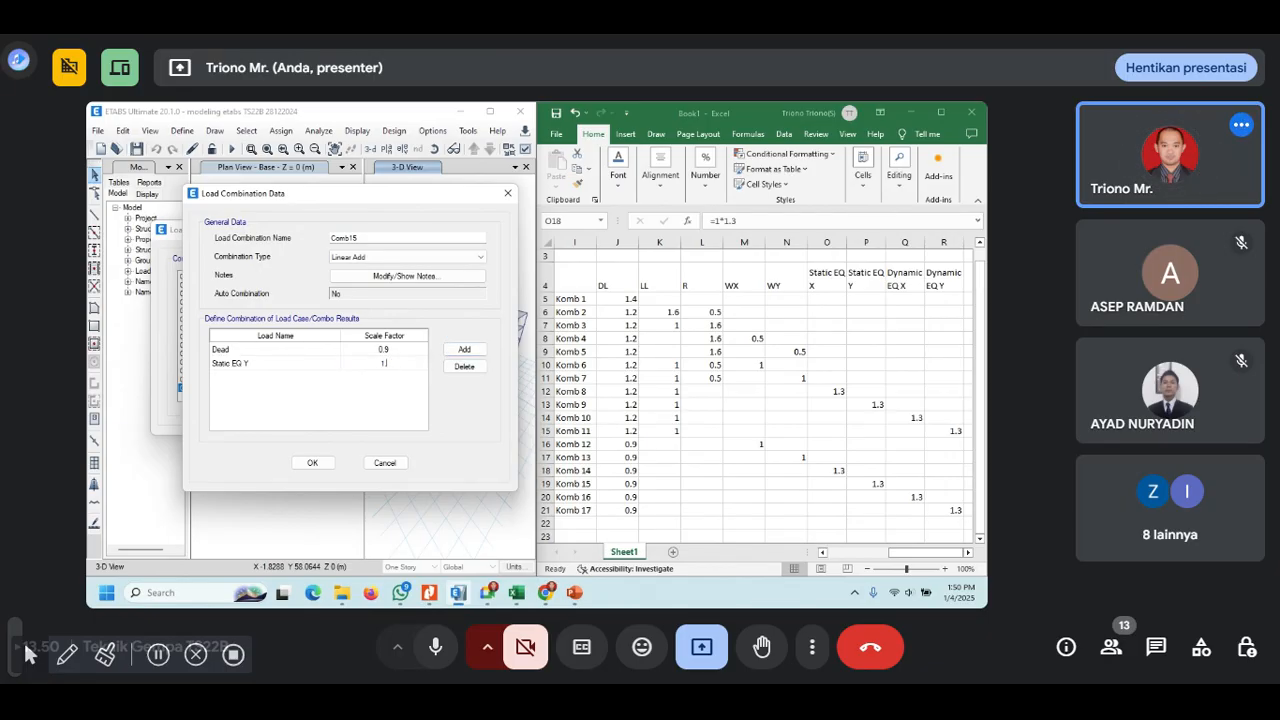
{"action": "type", "text": ".3"}
{"action": "left_click", "coordinate": [328, 466]}
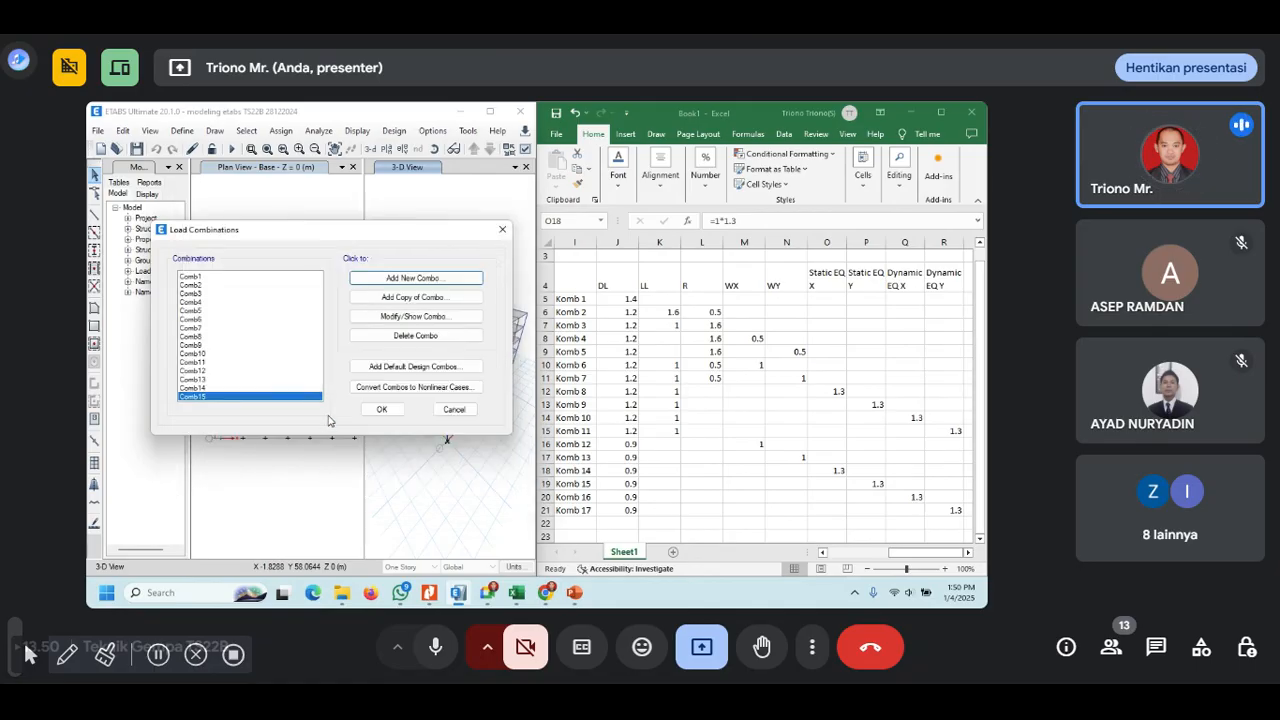
- Start the load combination Comb16 with Dead at a scale factor of 0.9
{"action": "left_click", "coordinate": [432, 279]}
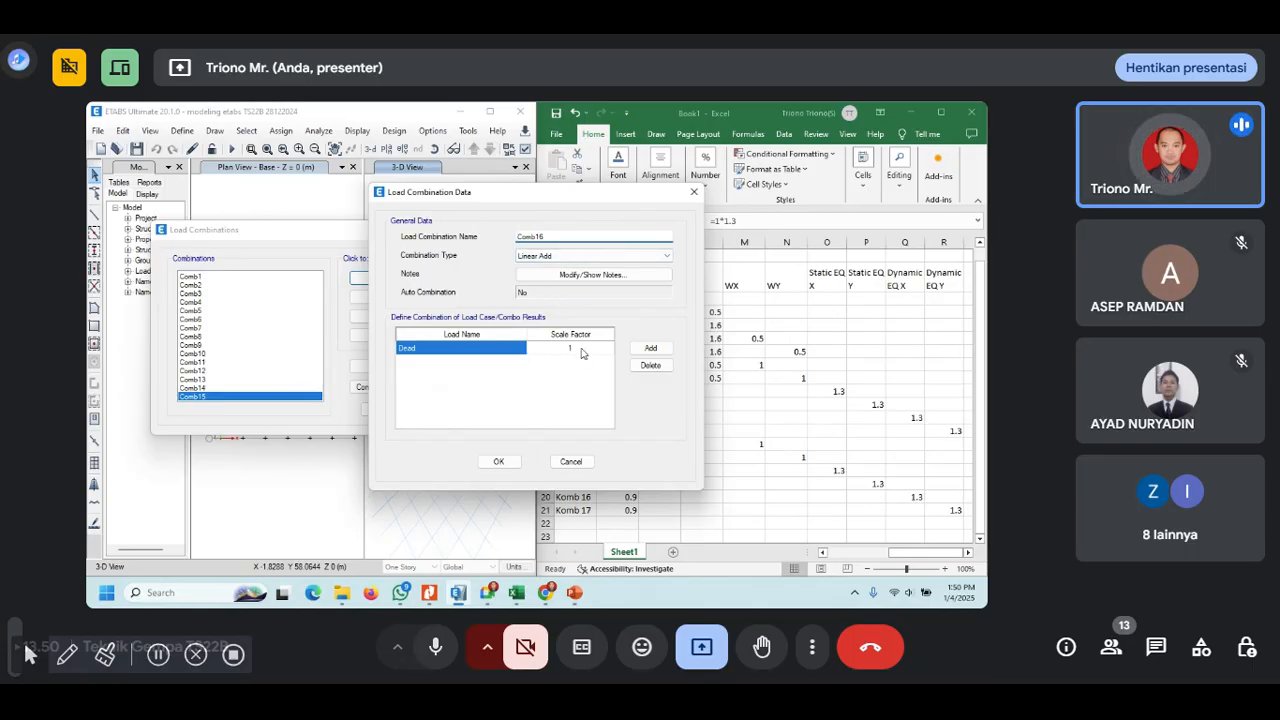
{"action": "left_click_drag", "start_coordinate": [591, 206], "coordinate": [513, 182]}
{"action": "left_click", "coordinate": [495, 327]}
{"action": "left_click", "coordinate": [495, 327]}
{"action": "type", "text": "0.9"}
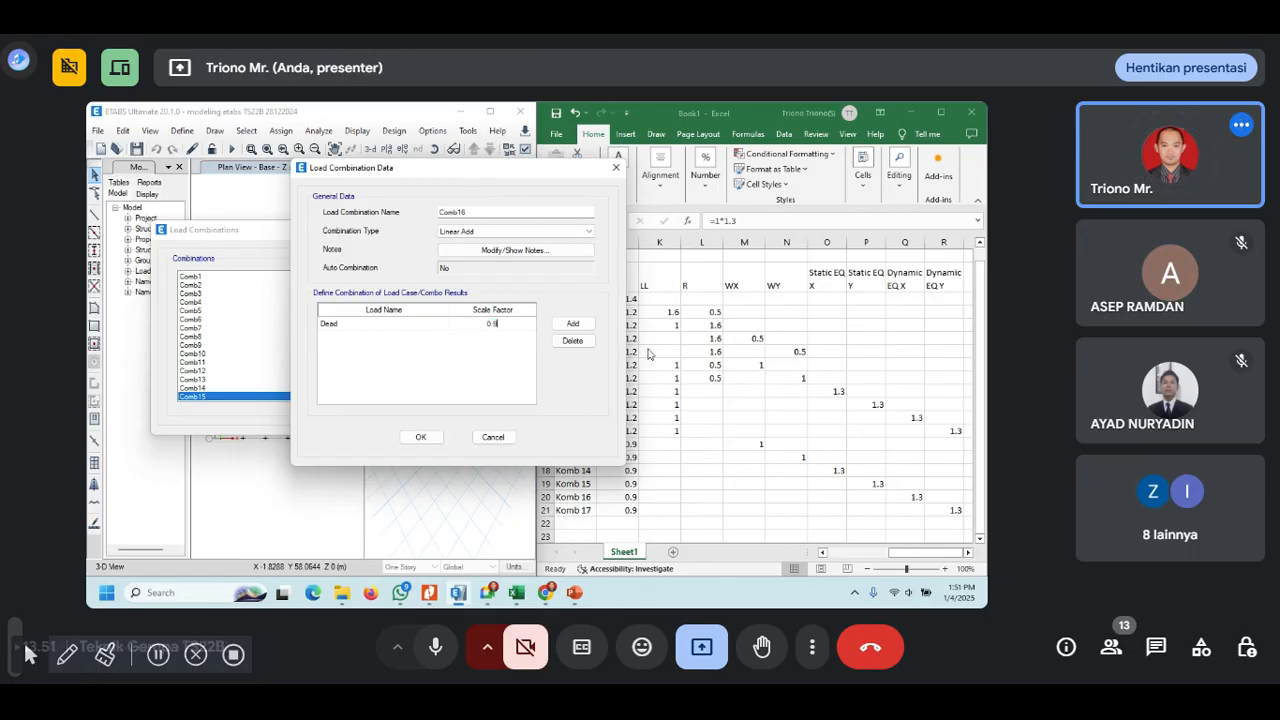
- Add a second load to Comb16 and assign it Dynamic EQ X after checking the Komb 16 row in Excel
{"action": "left_click", "coordinate": [580, 327]}
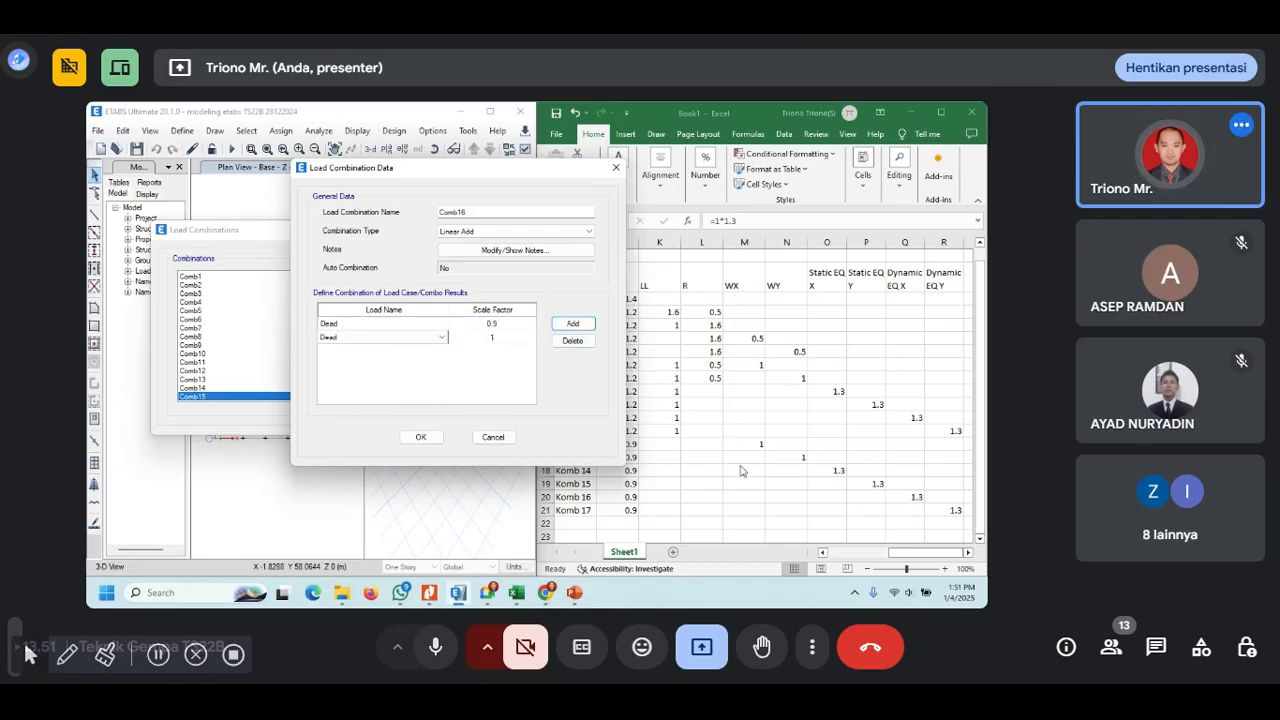
{"action": "left_click_drag", "start_coordinate": [504, 177], "coordinate": [312, 162]}
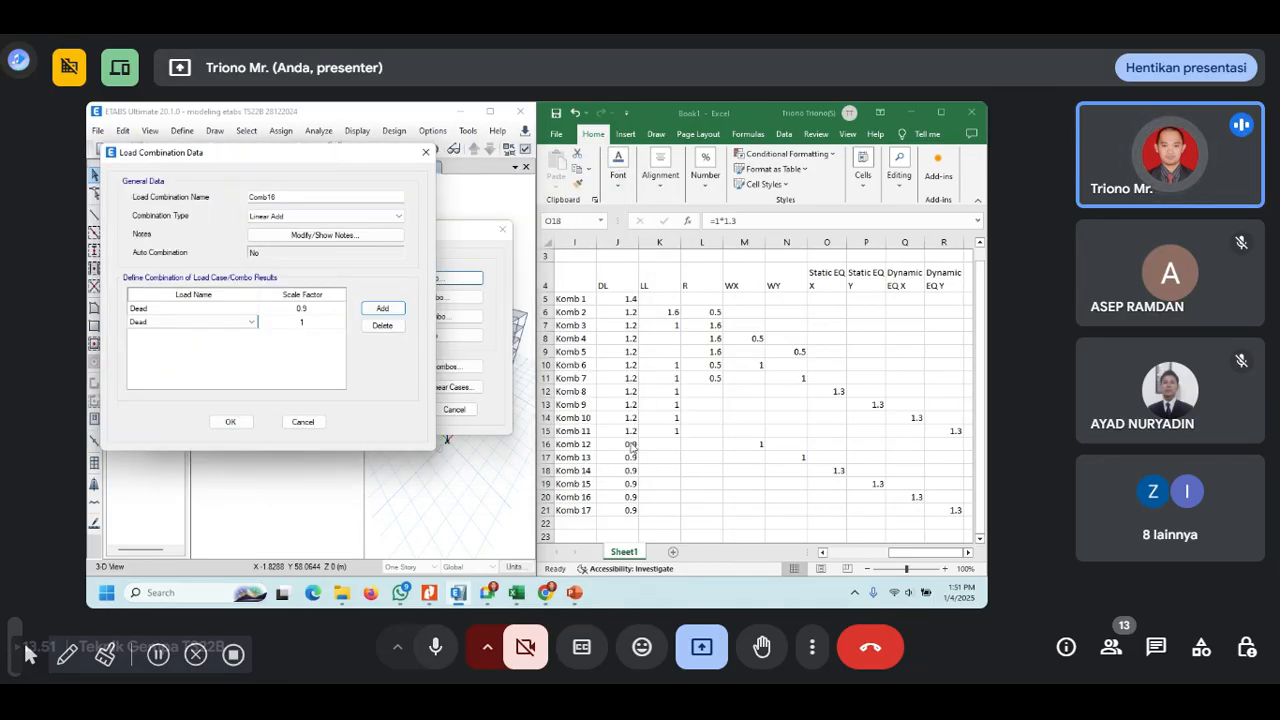
{"action": "left_click", "coordinate": [688, 499]}
{"action": "key", "text": "Right"}
{"action": "key", "text": "Right"}
{"action": "key", "text": "Right"}
{"action": "key", "text": "Right"}
{"action": "key", "text": "Right"}
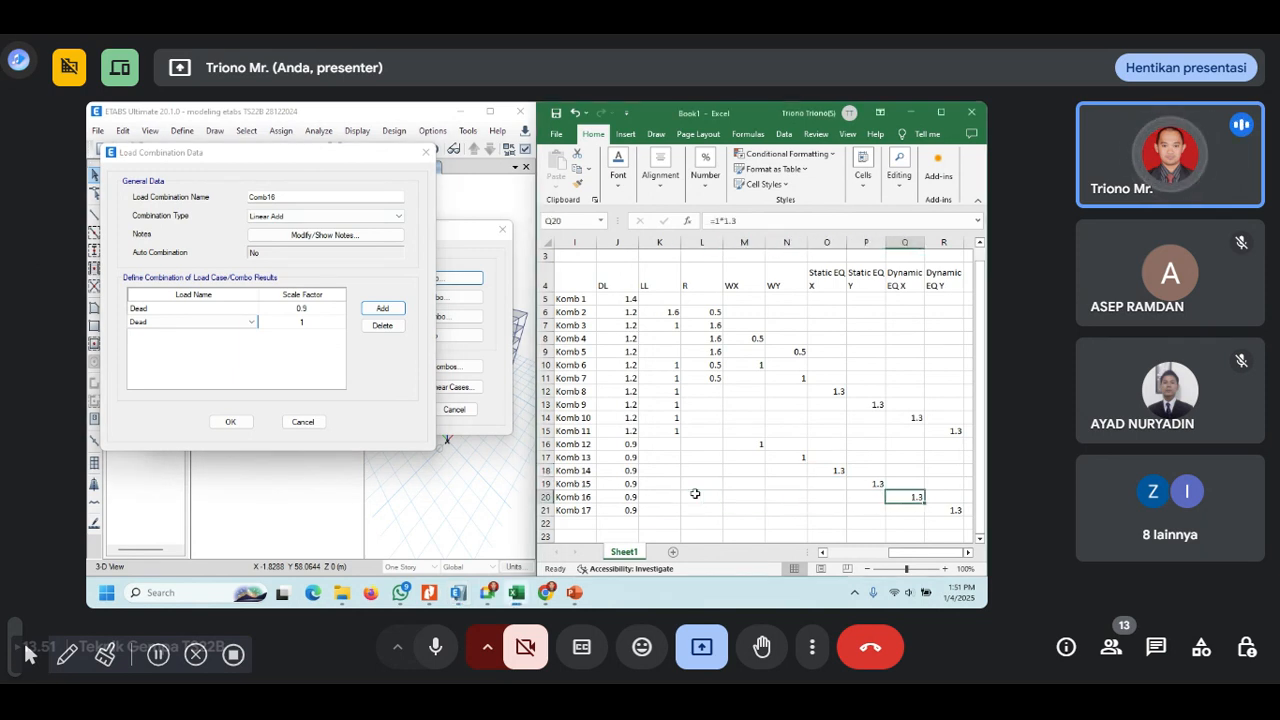
{"action": "left_click", "coordinate": [251, 325]}
{"action": "left_click", "coordinate": [251, 325]}
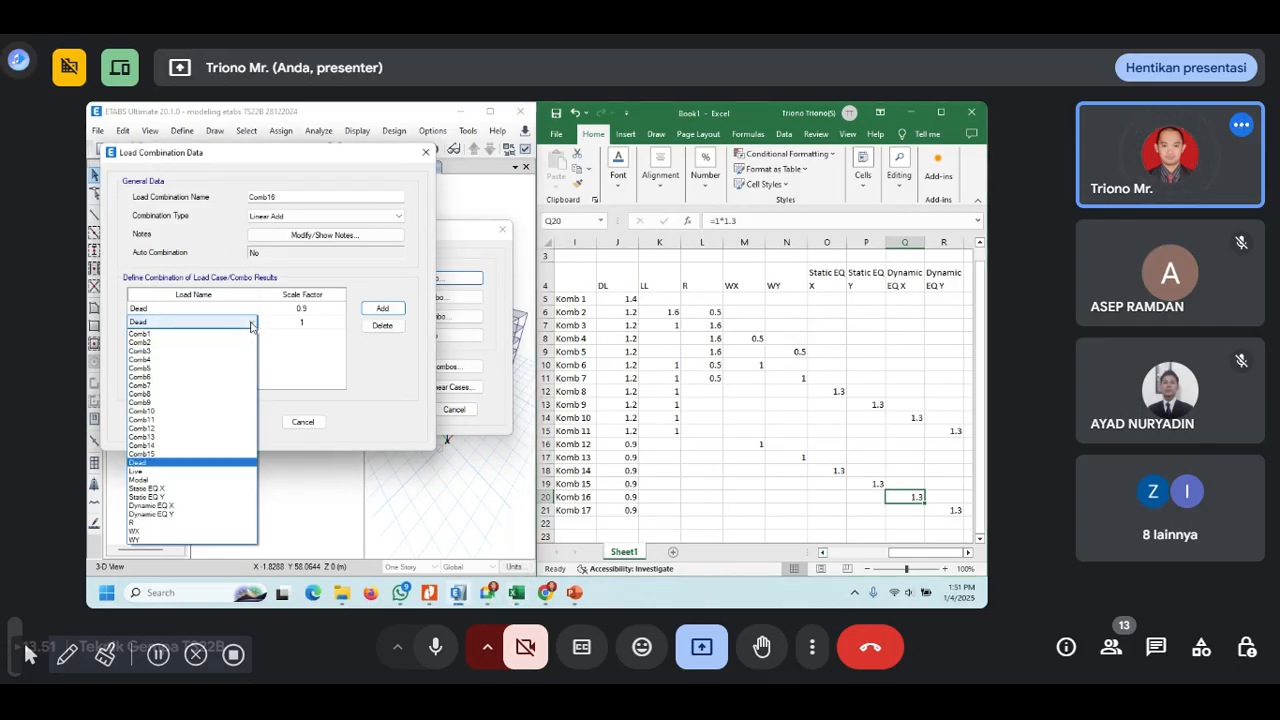
{"action": "left_click", "coordinate": [183, 511]}
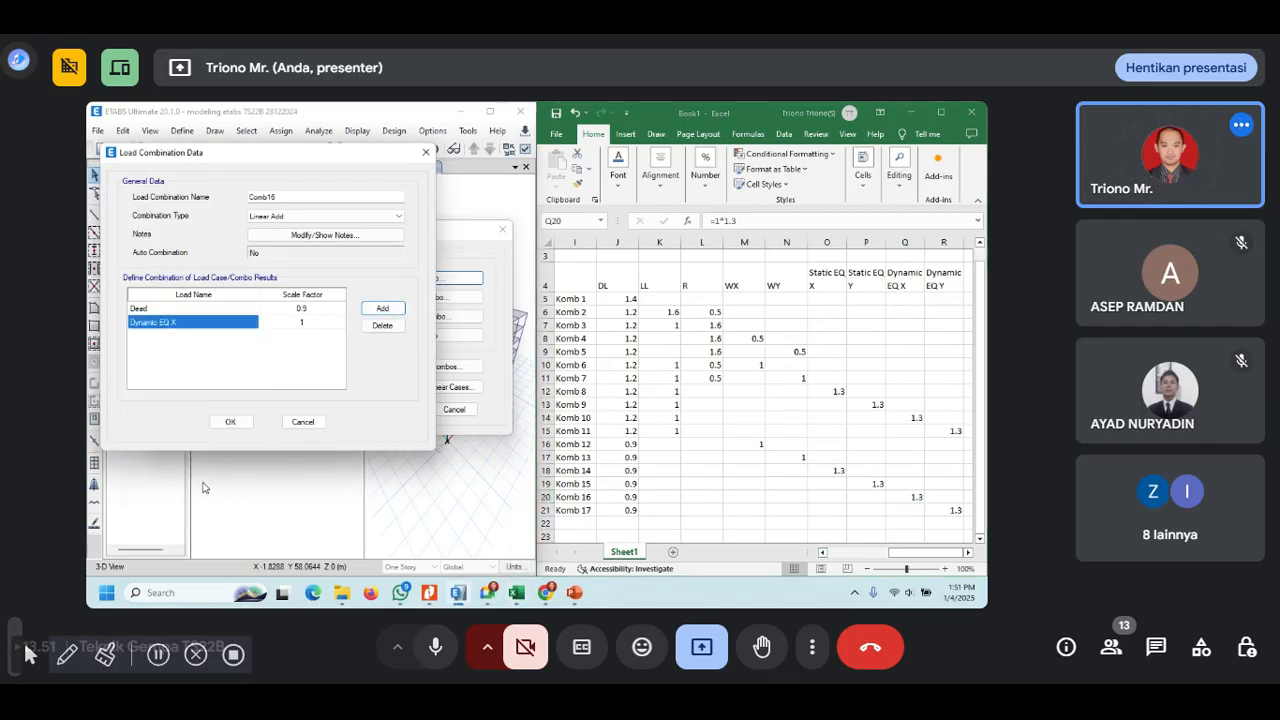
- Set the Dynamic EQ X scale factor in Comb16 to 1.3 and save the combination
{"action": "left_click", "coordinate": [305, 327]}
{"action": "left_click", "coordinate": [306, 323]}
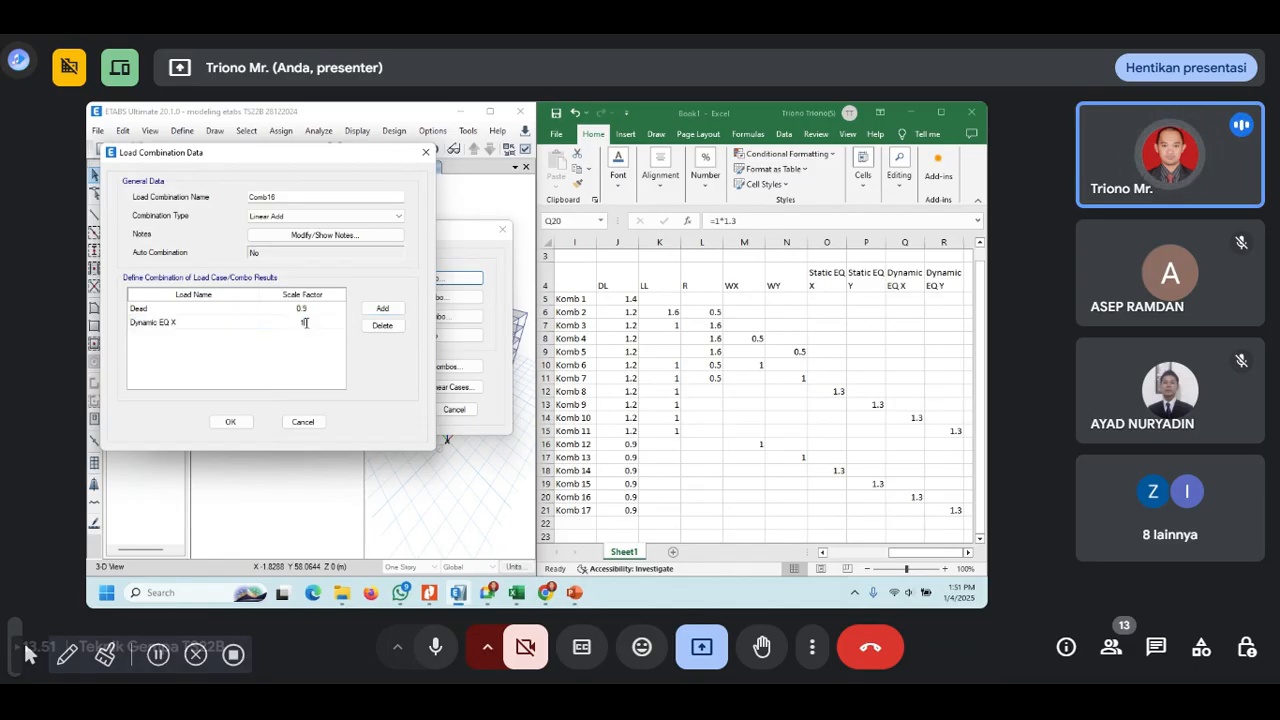
{"action": "type", "text": ".3"}
{"action": "left_click_drag", "start_coordinate": [912, 555], "coordinate": [930, 556]}
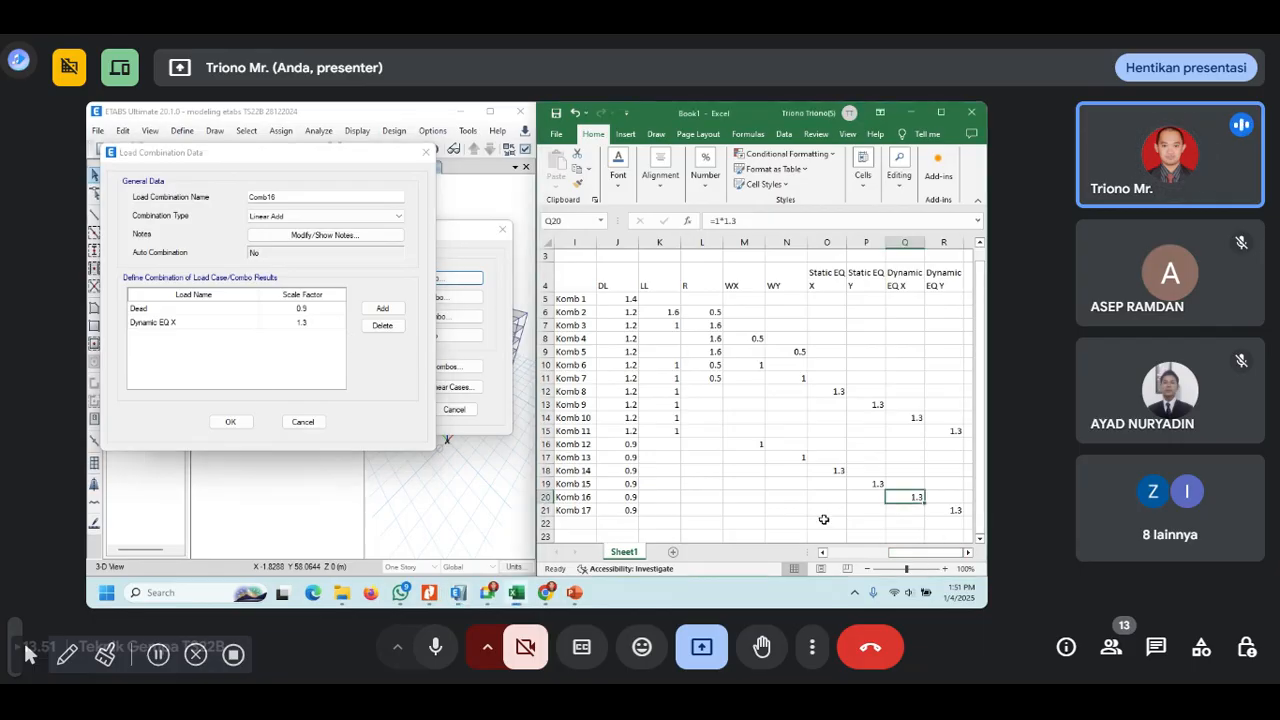
{"action": "left_click", "coordinate": [241, 423]}
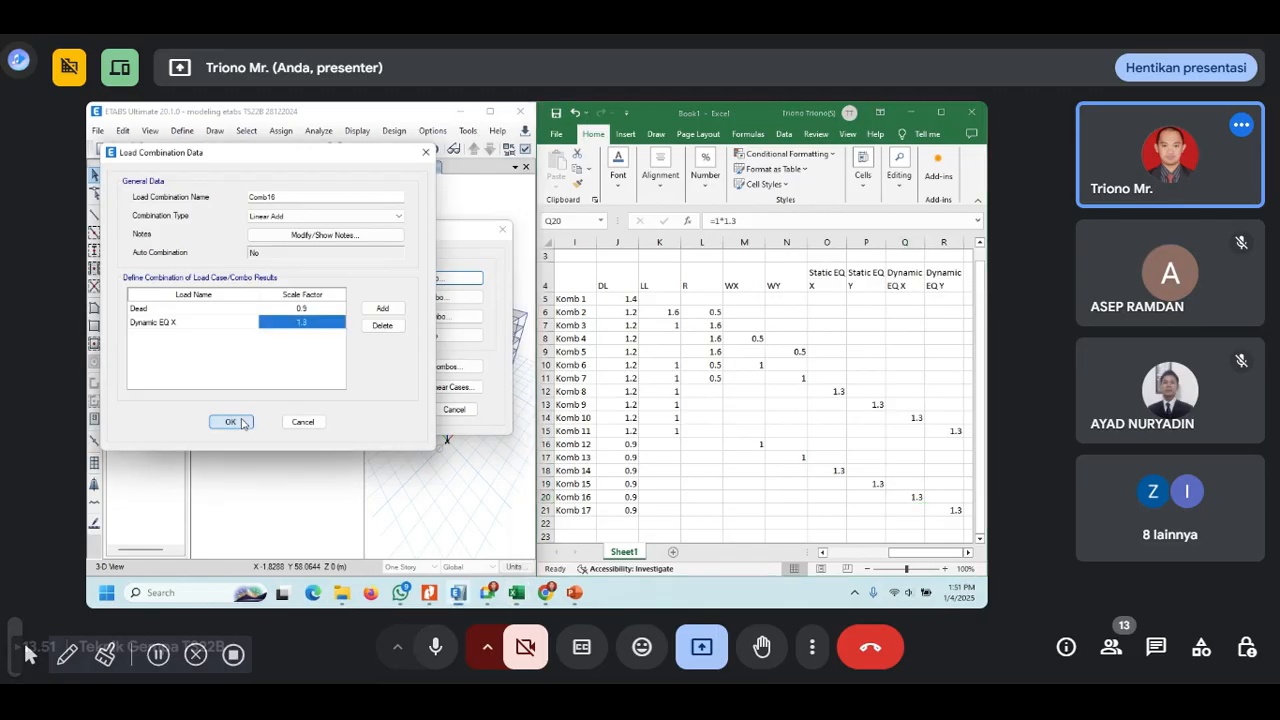
{"action": "left_click", "coordinate": [241, 423]}
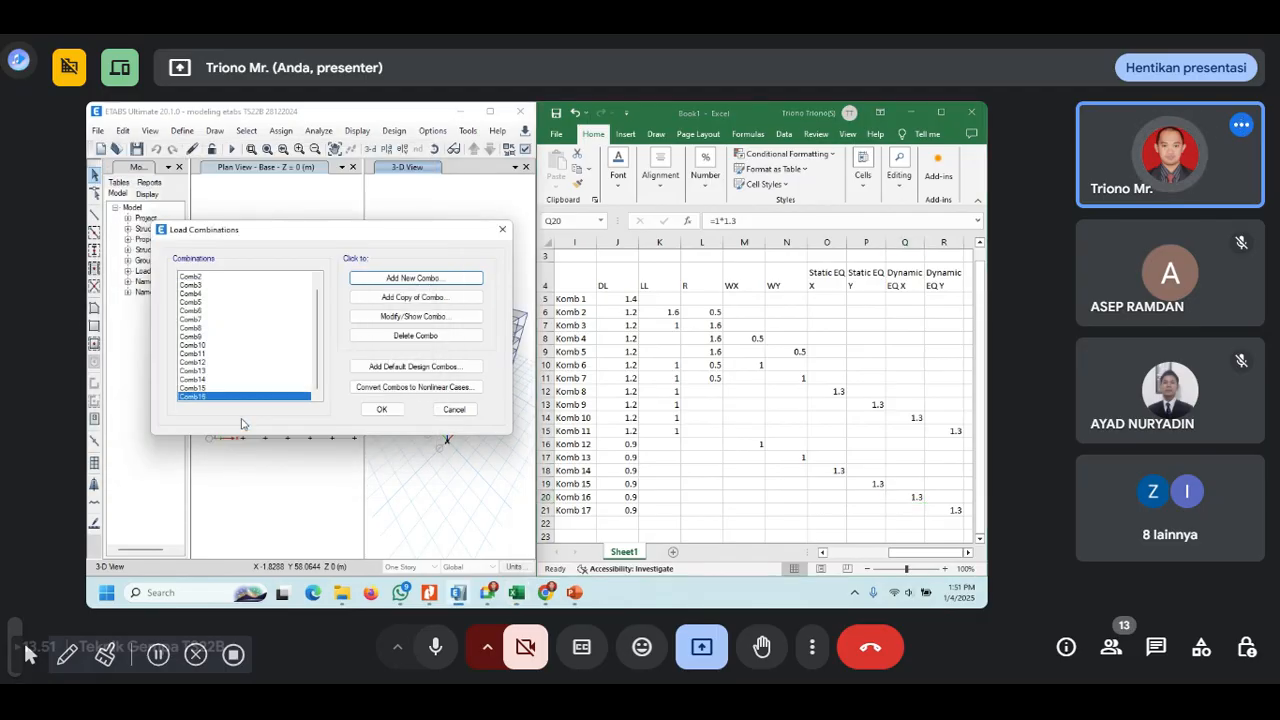
- Start the load combination Comb17 with Dead at a scale factor of 0.9, keeping the Excel table in view
{"action": "left_click", "coordinate": [440, 281]}
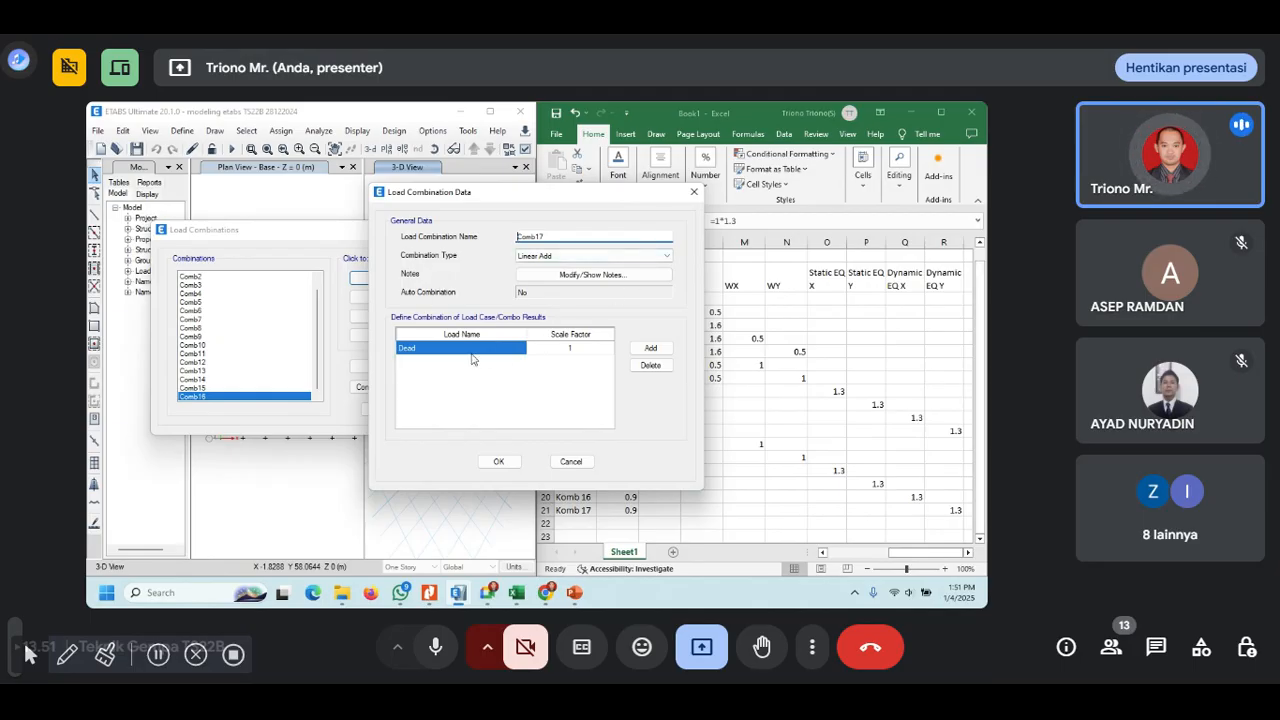
{"action": "left_click_drag", "start_coordinate": [595, 193], "coordinate": [434, 139]}
{"action": "left_click", "coordinate": [412, 296]}
{"action": "left_click", "coordinate": [415, 294]}
{"action": "type", "text": "0"}
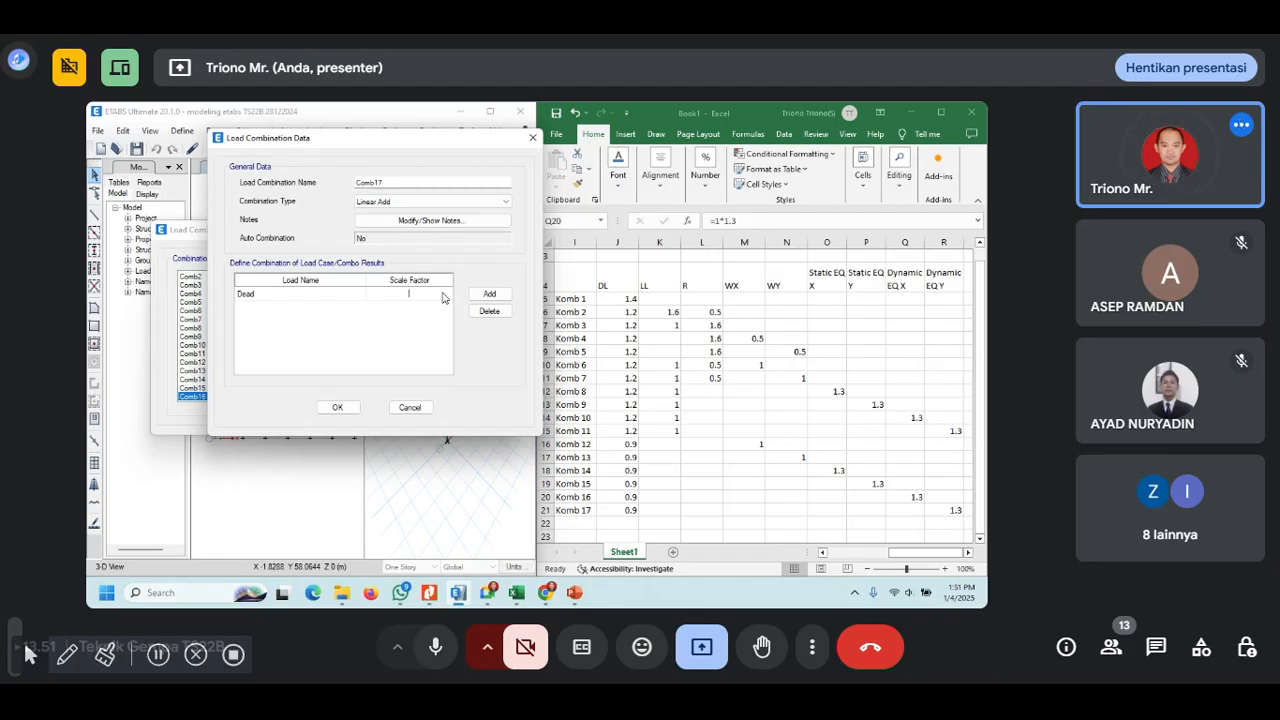
{"action": "type", "text": ".9"}
- Add a second load to Comb17 and assign it Dynamic EQ Y after checking the Komb 17 row in Excel
{"action": "left_click", "coordinate": [489, 294]}
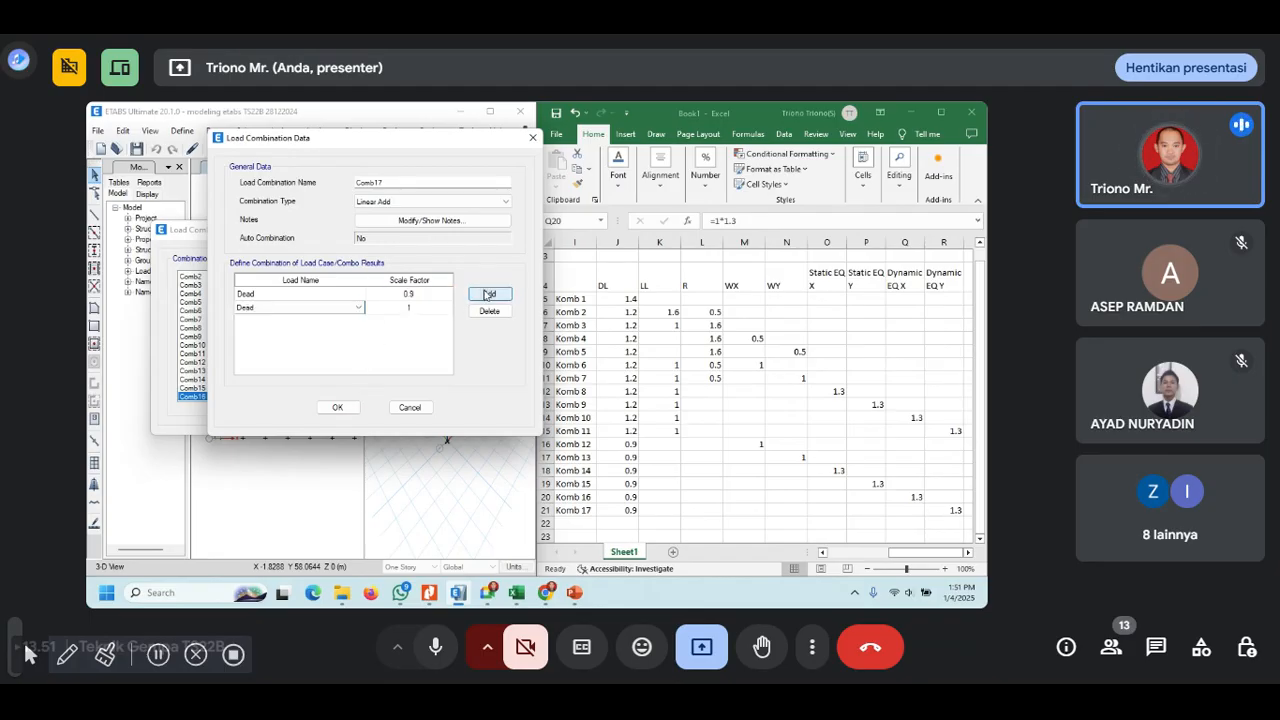
{"action": "left_click", "coordinate": [353, 310]}
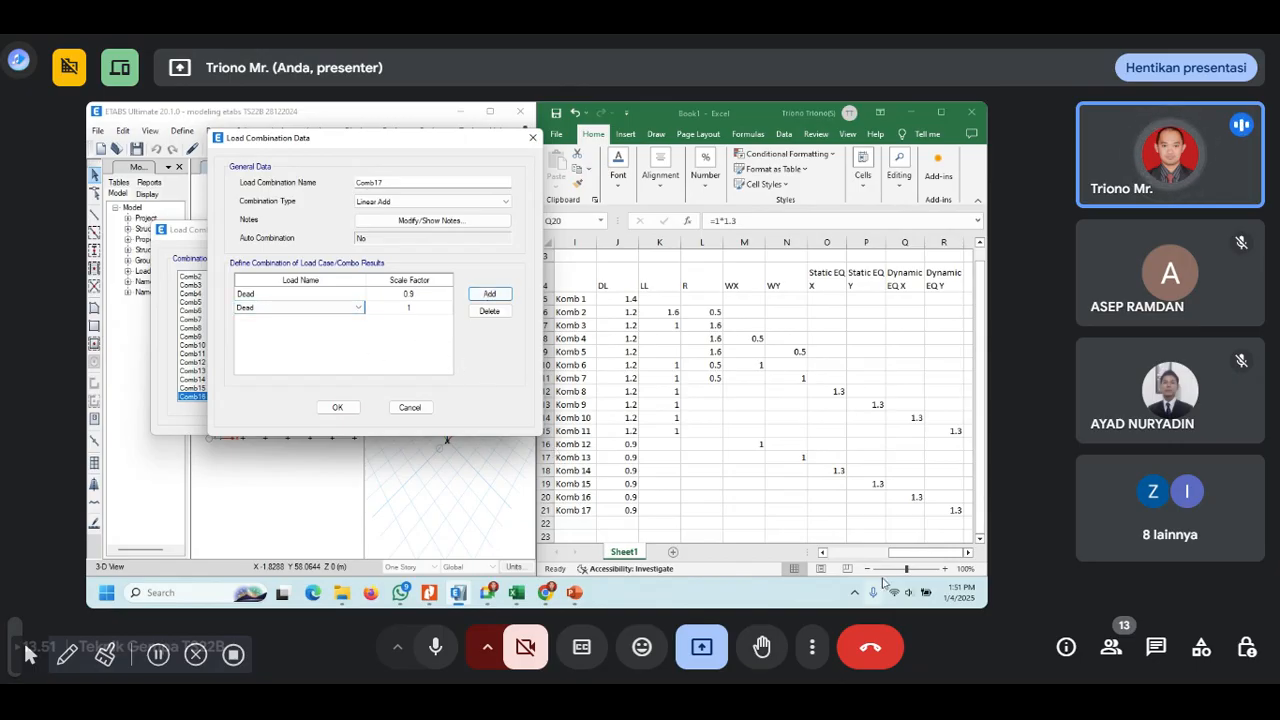
{"action": "left_click", "coordinate": [910, 556]}
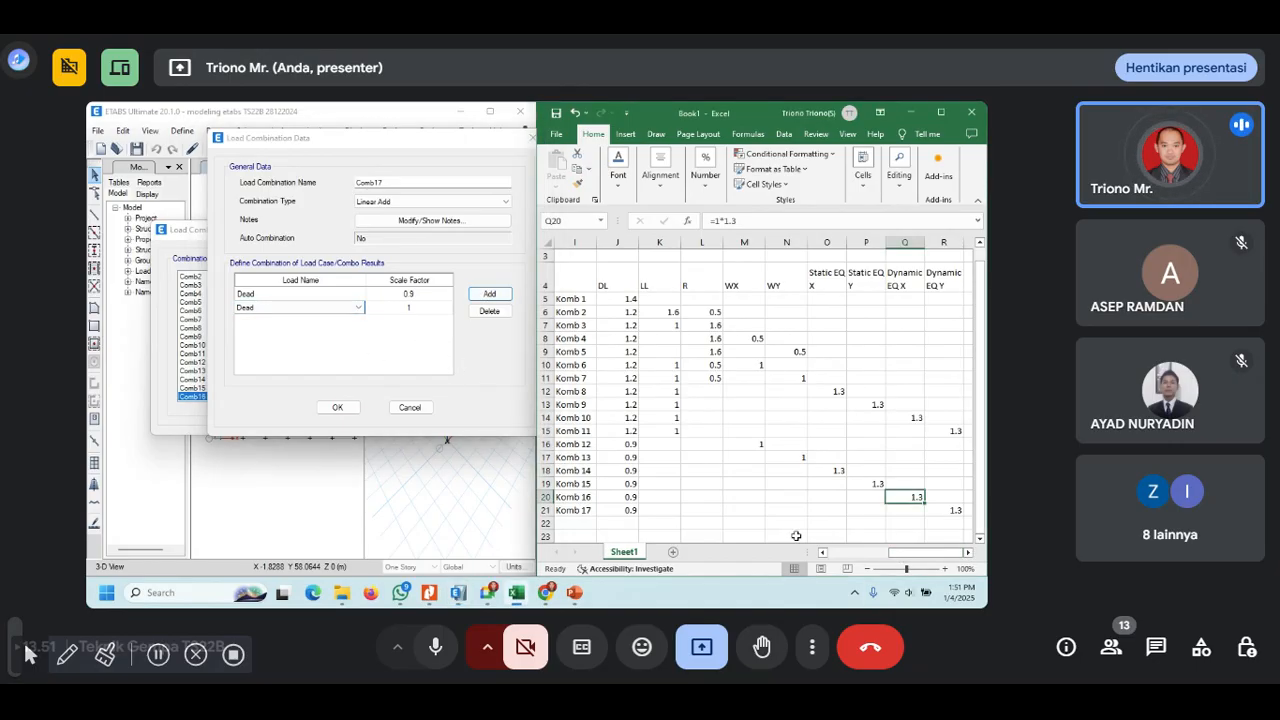
{"action": "left_click", "coordinate": [952, 511]}
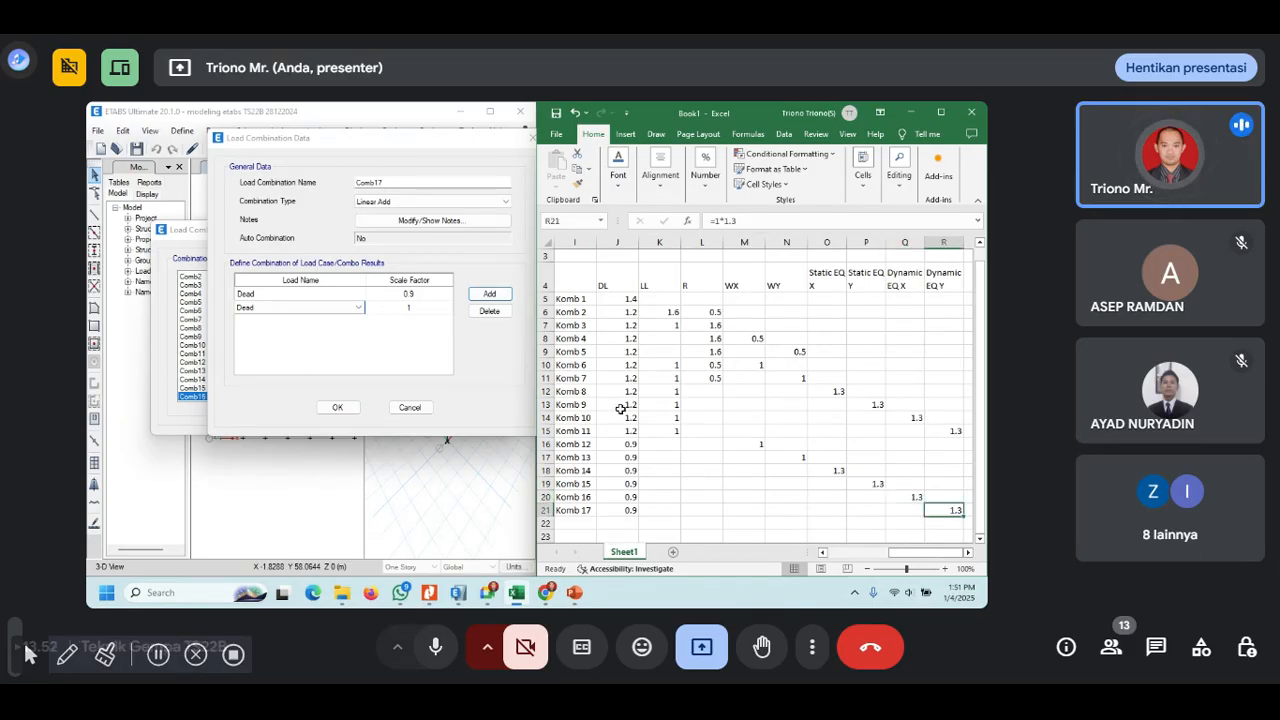
{"action": "left_click", "coordinate": [360, 308]}
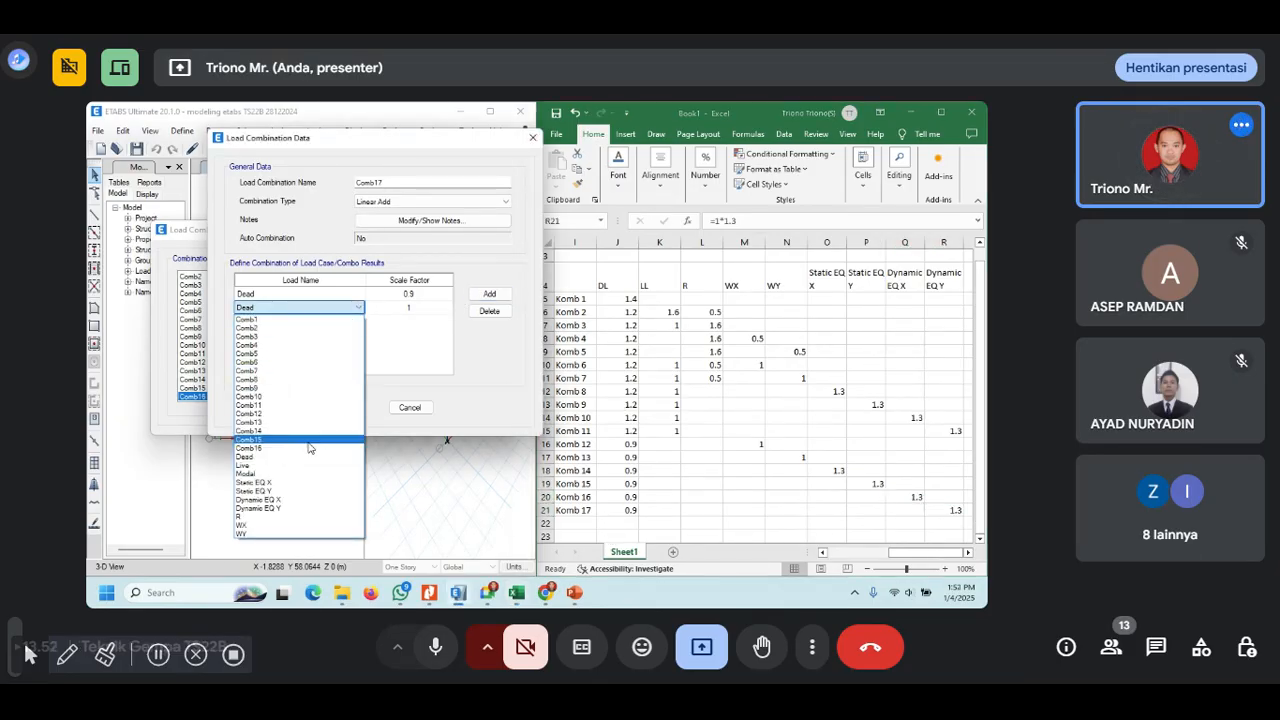
{"action": "left_click", "coordinate": [304, 509]}
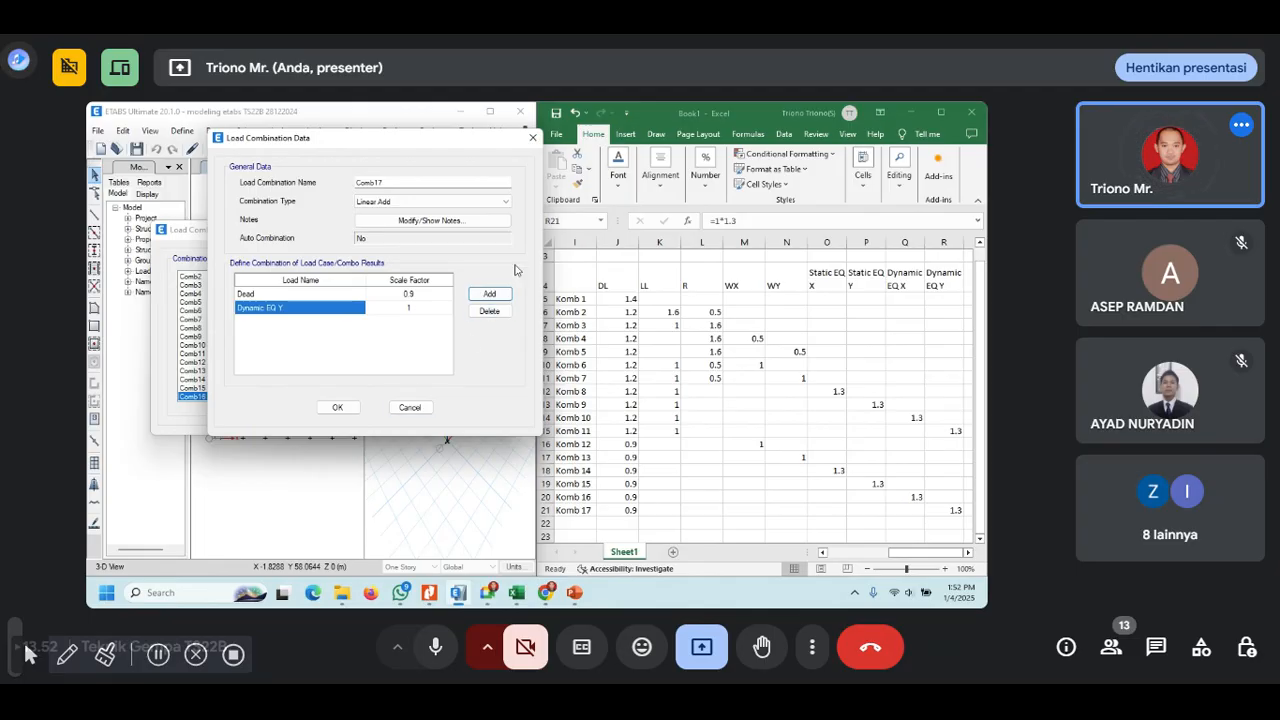
- Set the Dynamic EQ Y scale factor in Comb17 to 1.3 per the Komb 17 row, then accept all load combinations
{"action": "left_click", "coordinate": [410, 309]}
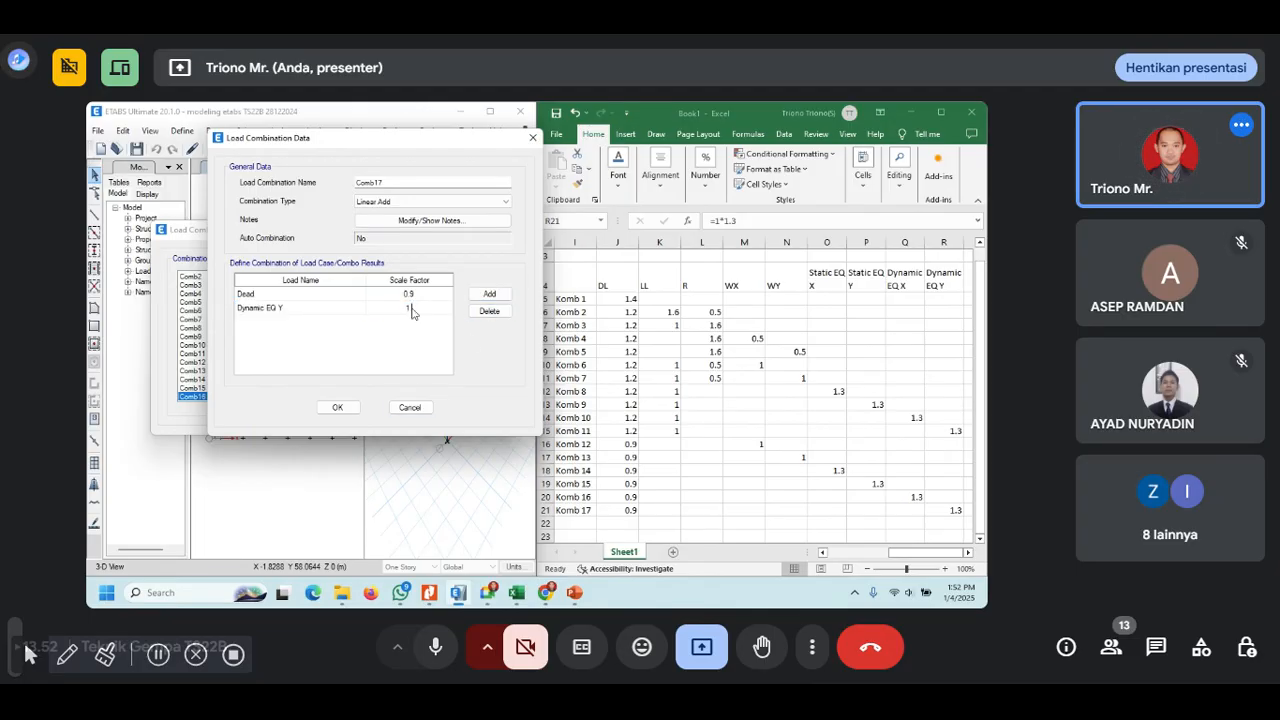
{"action": "left_click", "coordinate": [342, 408]}
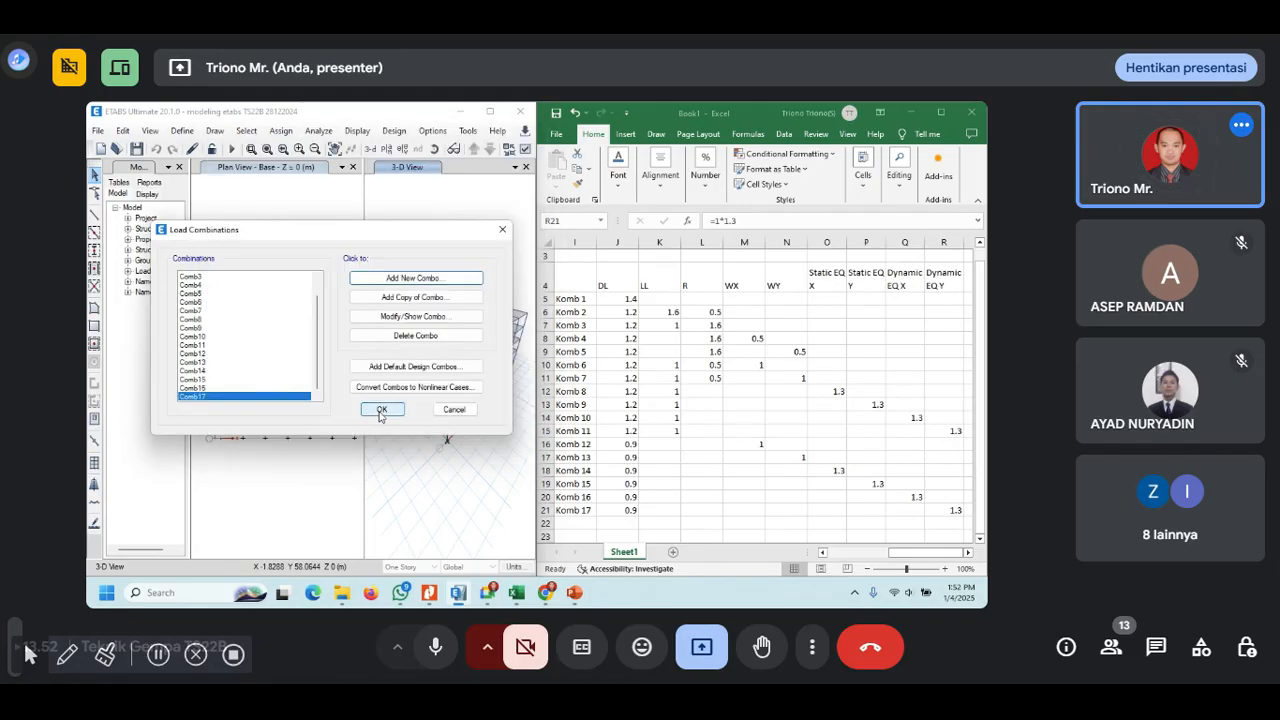
{"action": "left_click", "coordinate": [381, 411]}
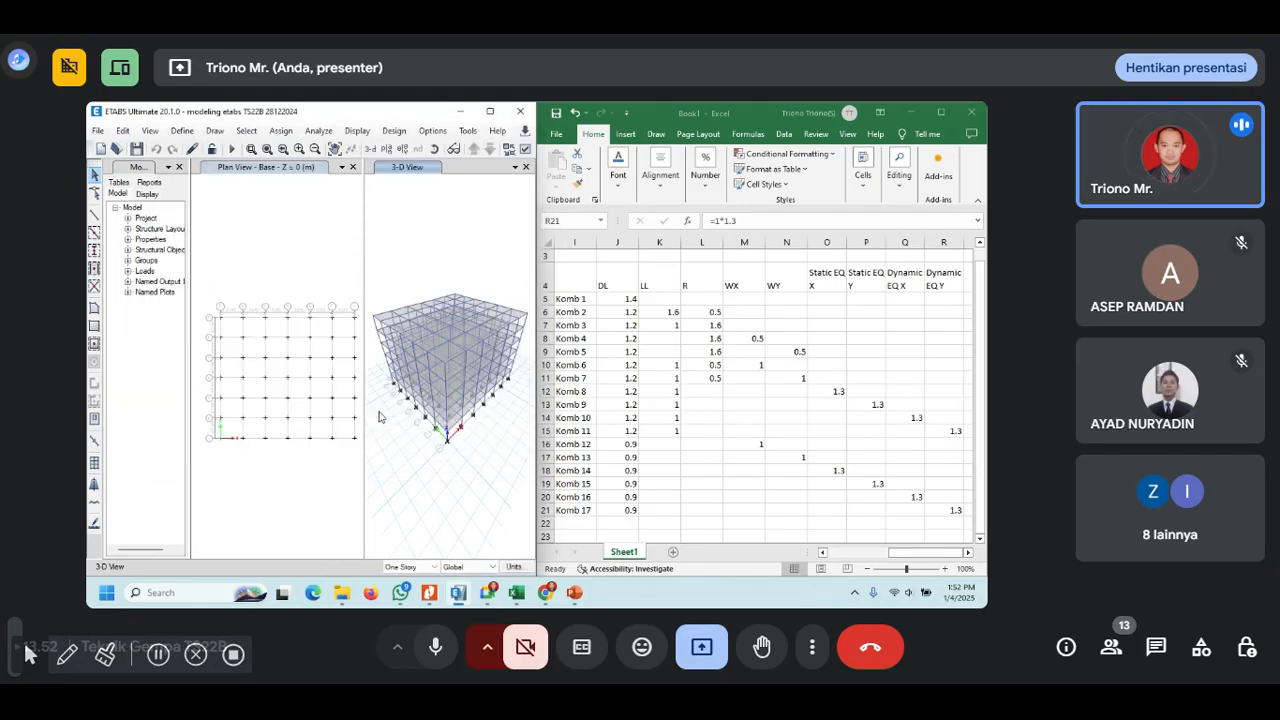
- Maximize the ETABS window and start saving the model as a copy, reusing the file name modeling etabs TS22B 28122024.EDB
{"action": "left_click", "coordinate": [492, 111]}
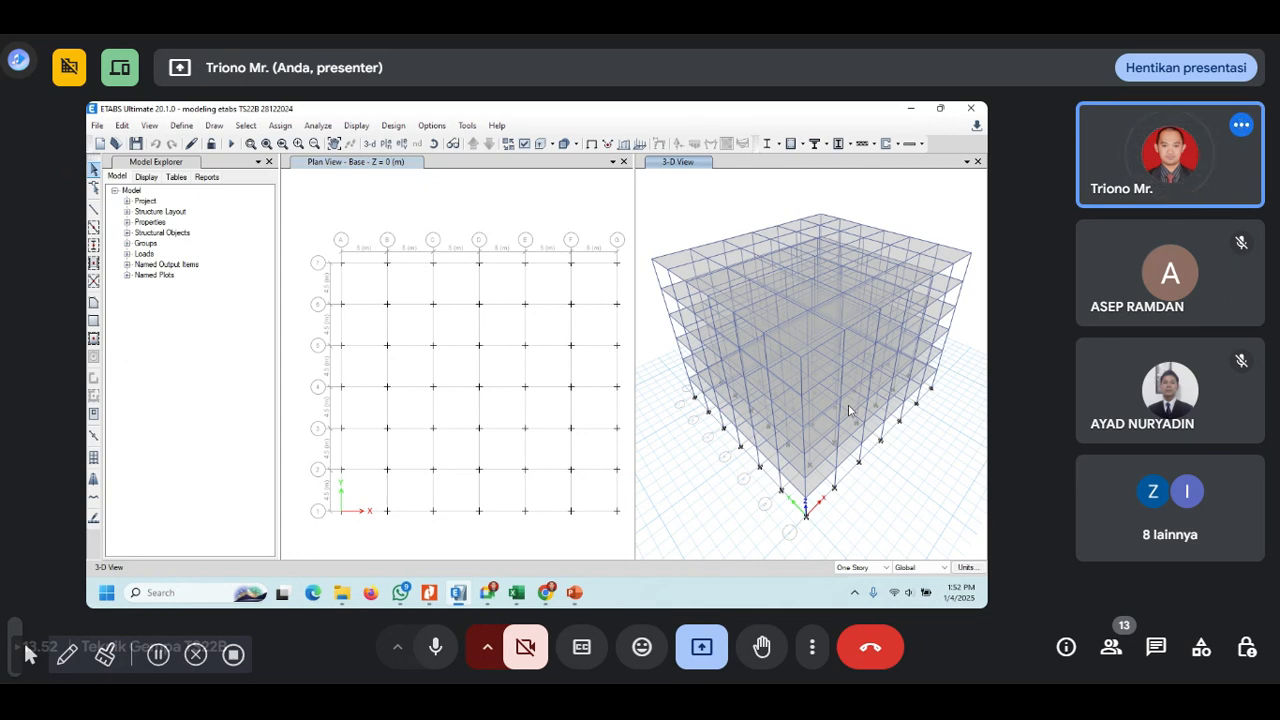
{"action": "left_click", "coordinate": [98, 126]}
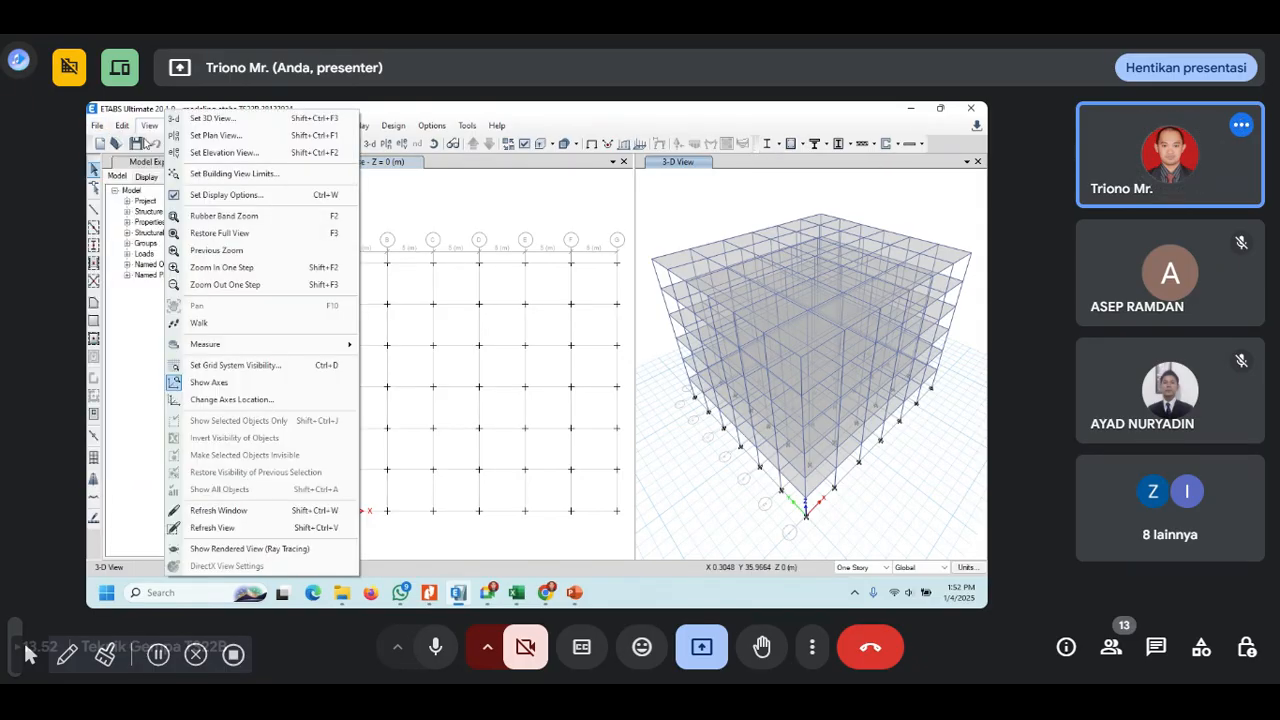
{"action": "left_click", "coordinate": [119, 216]}
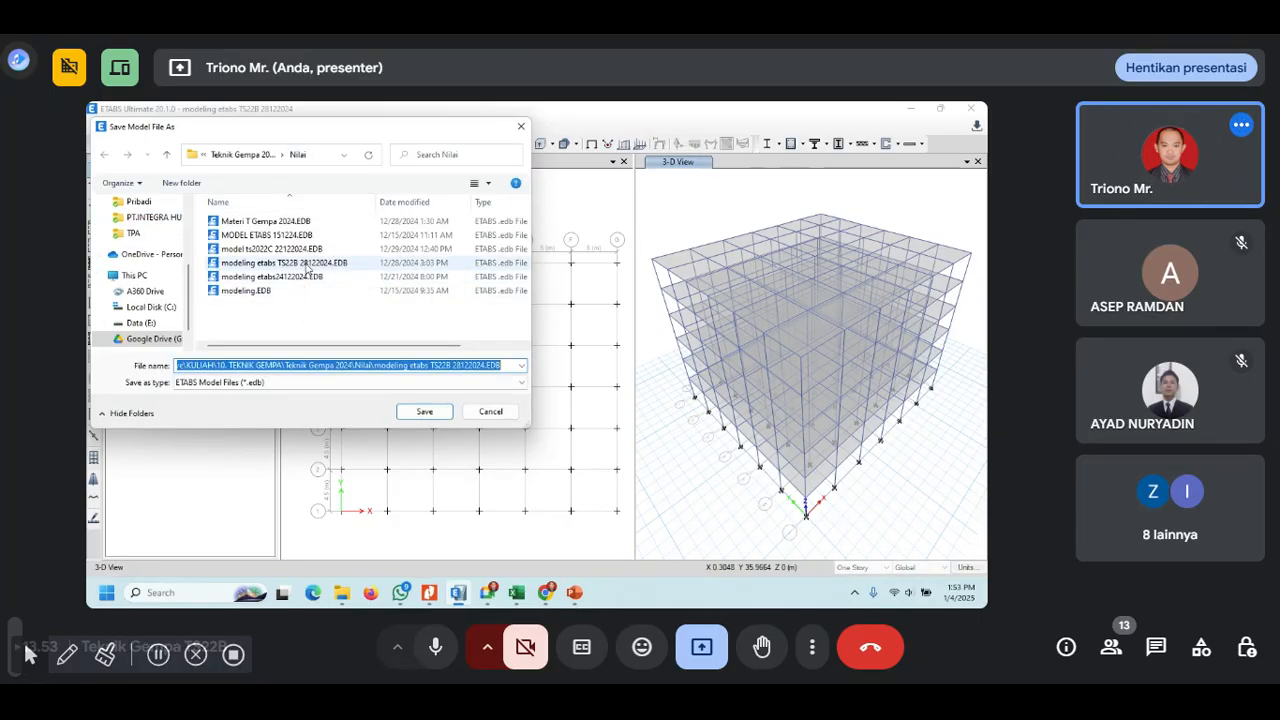
{"action": "left_click", "coordinate": [308, 264]}
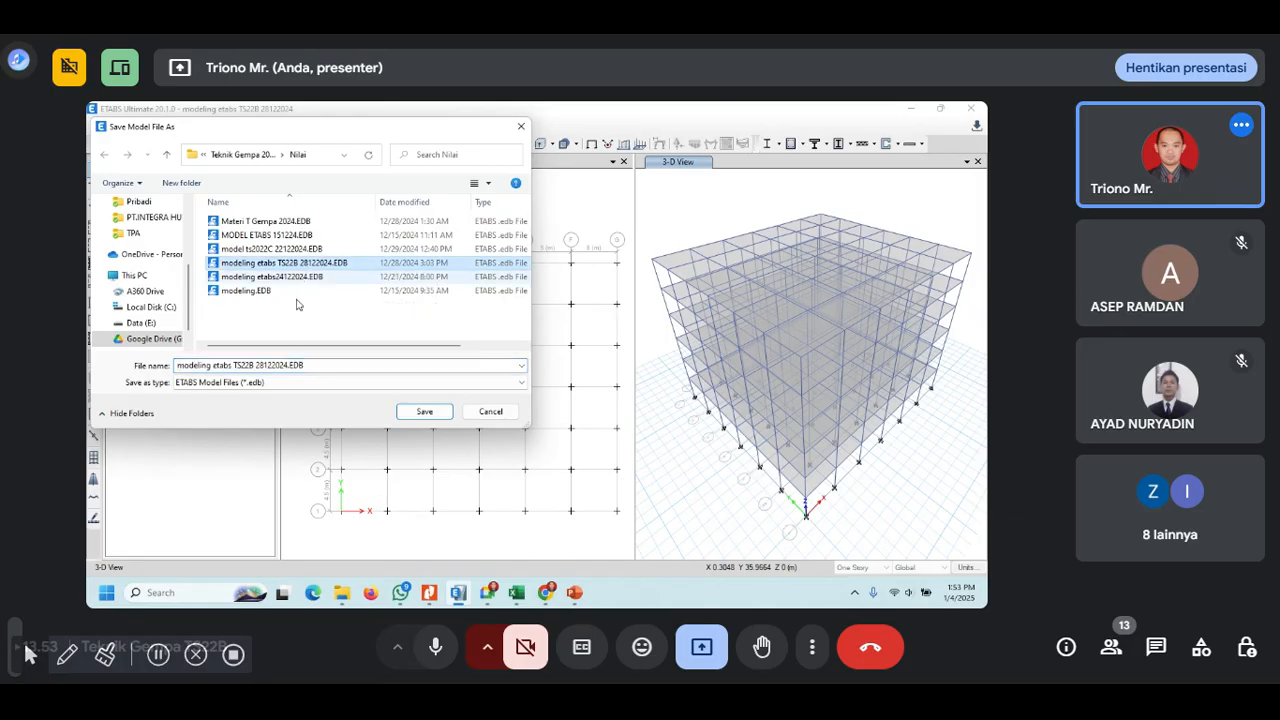
- Change the date in the file name to 04012025 and save the model as modeling etabs TS22B 04012025.EDB
{"action": "left_click", "coordinate": [251, 365]}
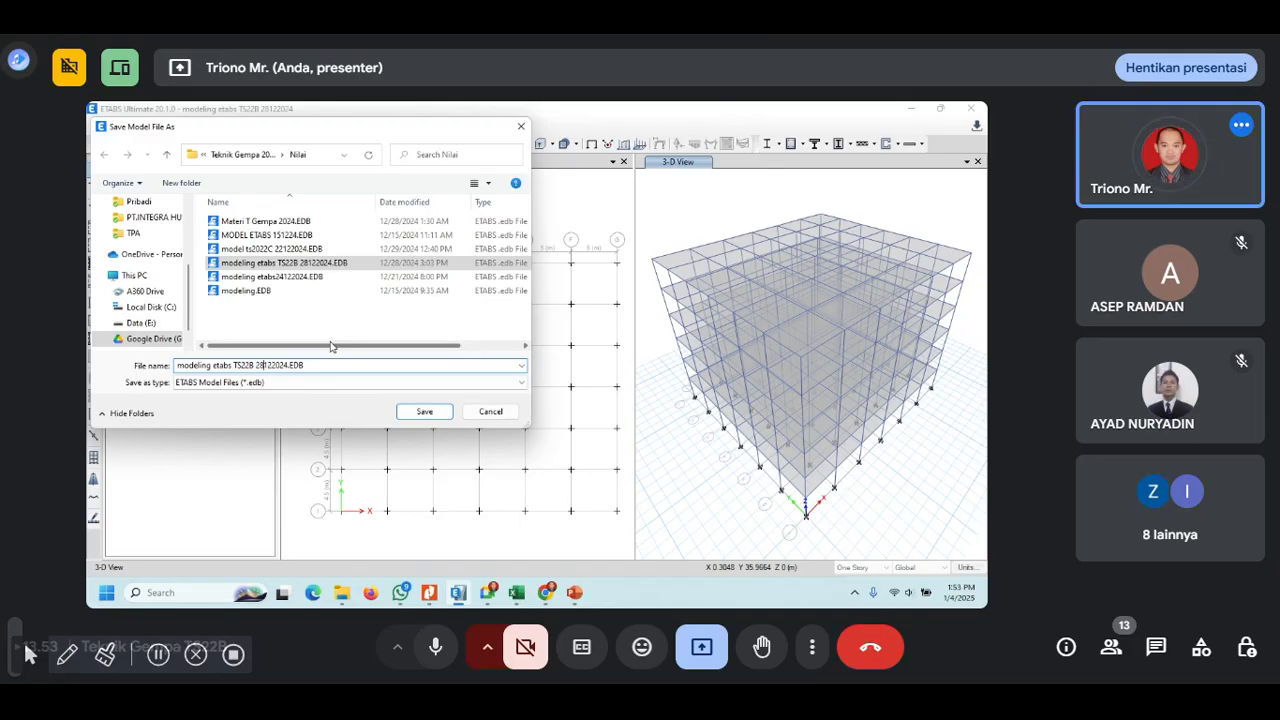
{"action": "key", "text": "BackSpace"}
{"action": "key", "text": "BackSpace"}
{"action": "type", "text": "04"}
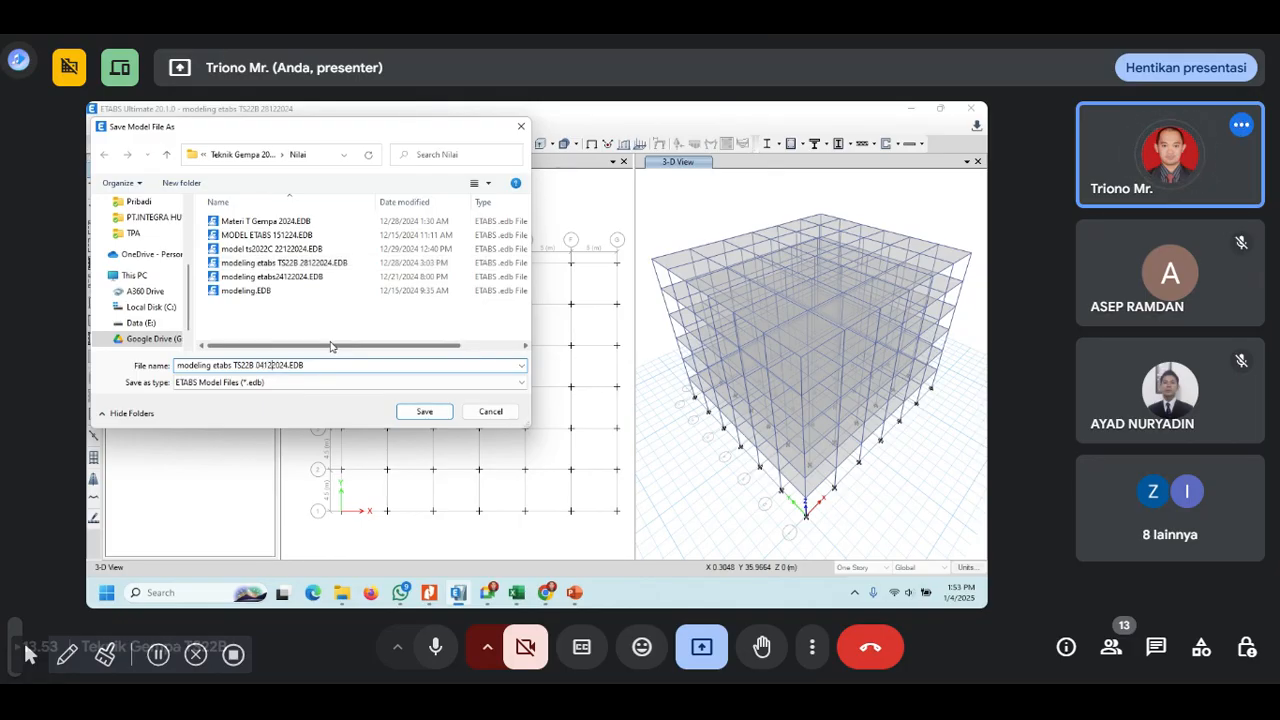
{"action": "key", "text": "BackSpace"}
{"action": "key", "text": "BackSpace"}
{"action": "type", "text": "01"}
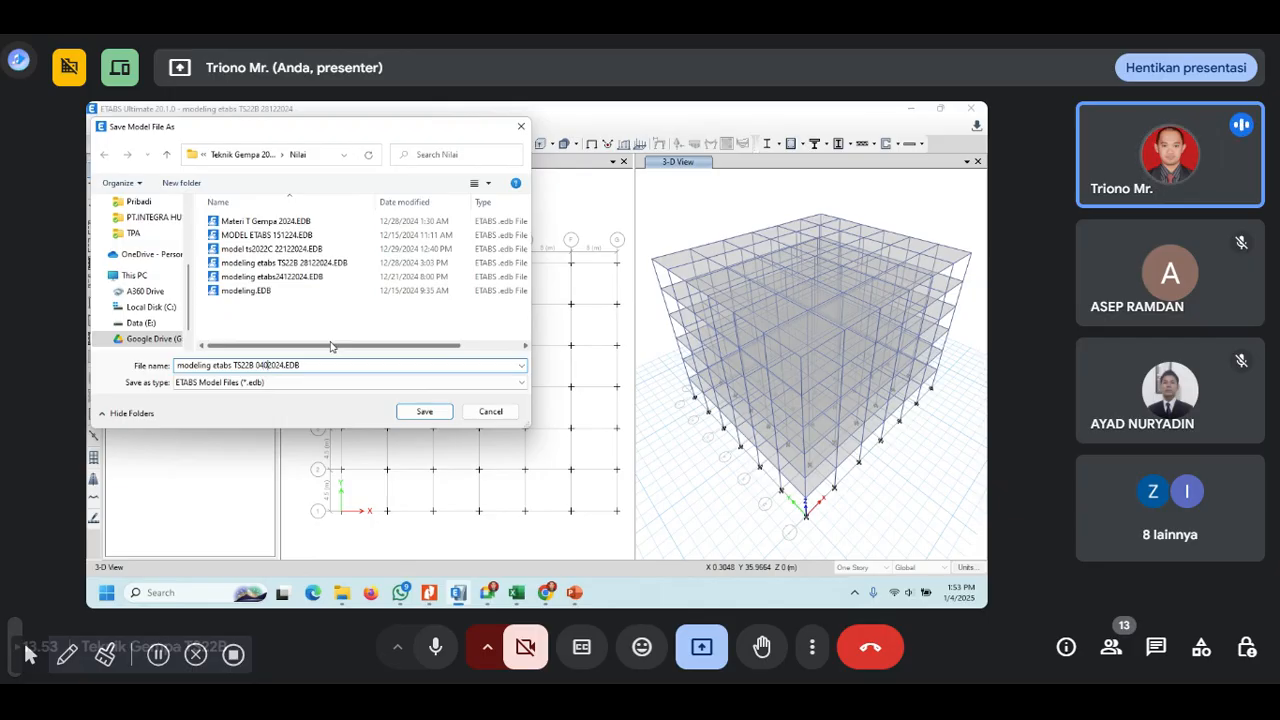
{"action": "key", "text": "Right"}
{"action": "key", "text": "Right"}
{"action": "key", "text": "Right"}
{"action": "key", "text": "Right"}
{"action": "key", "text": "BackSpace"}
{"action": "type", "text": "5"}
{"action": "left_click", "coordinate": [436, 418]}
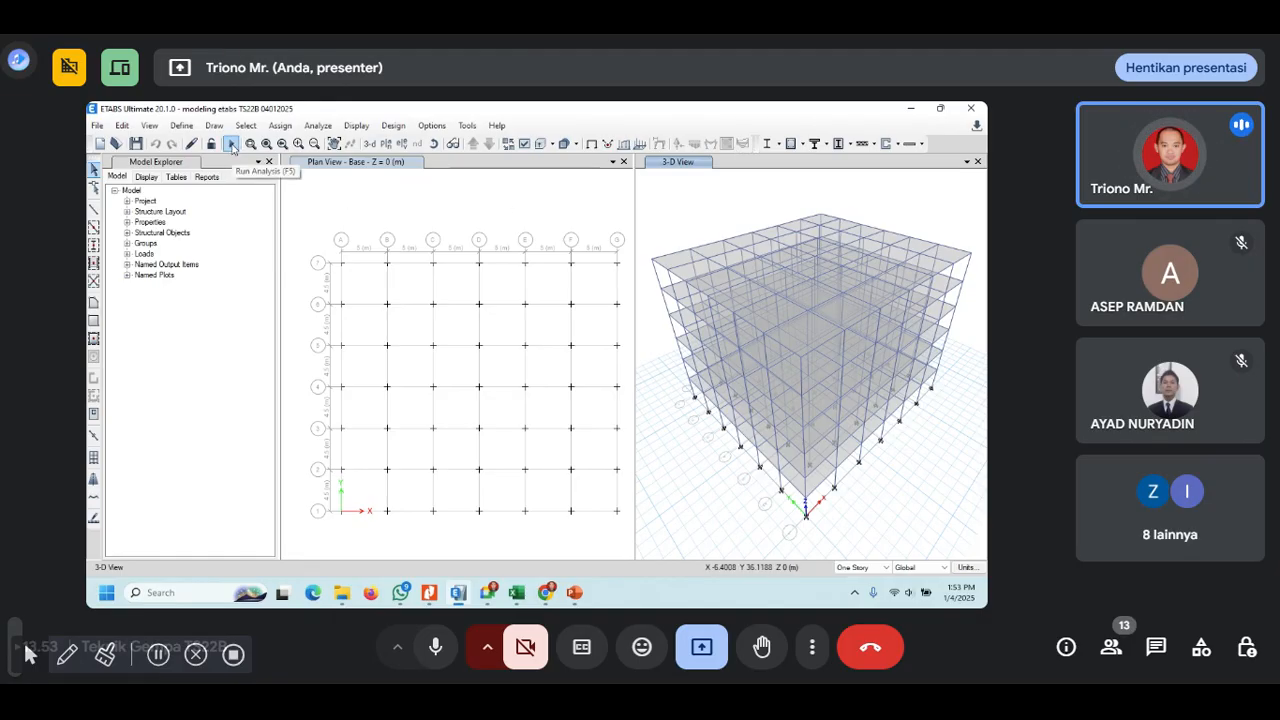
- Run the analysis of the building model and, while it is solving, switch to the Excel load-factor table and maximize its window
{"action": "left_click", "coordinate": [232, 147]}
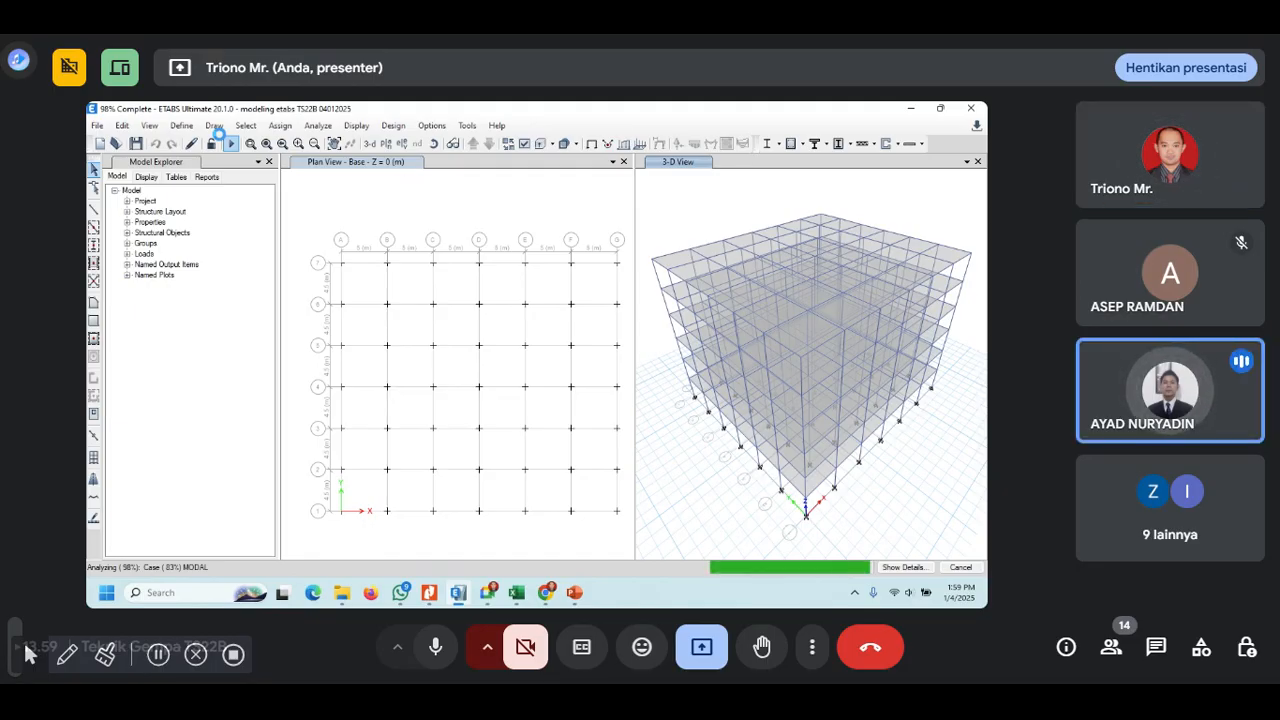
{"action": "left_click", "coordinate": [516, 592]}
{"action": "left_click", "coordinate": [724, 486]}
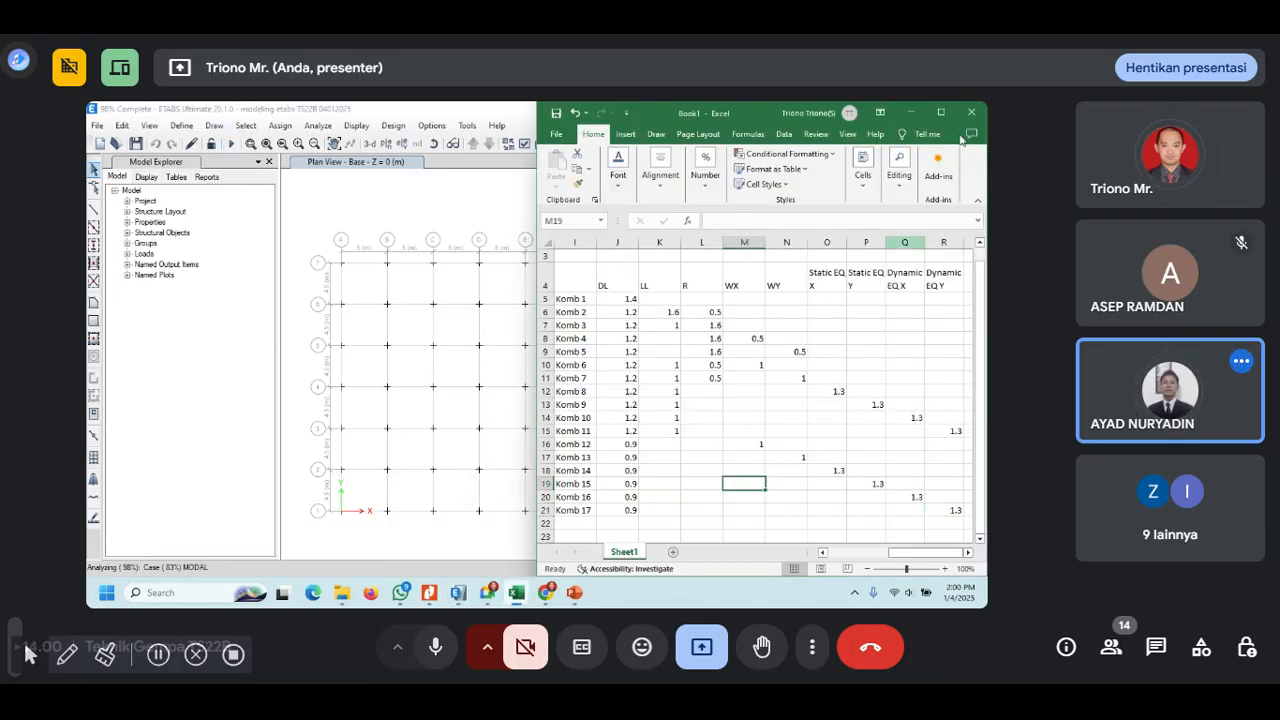
{"action": "left_click", "coordinate": [940, 112]}
{"action": "left_click", "coordinate": [688, 400]}
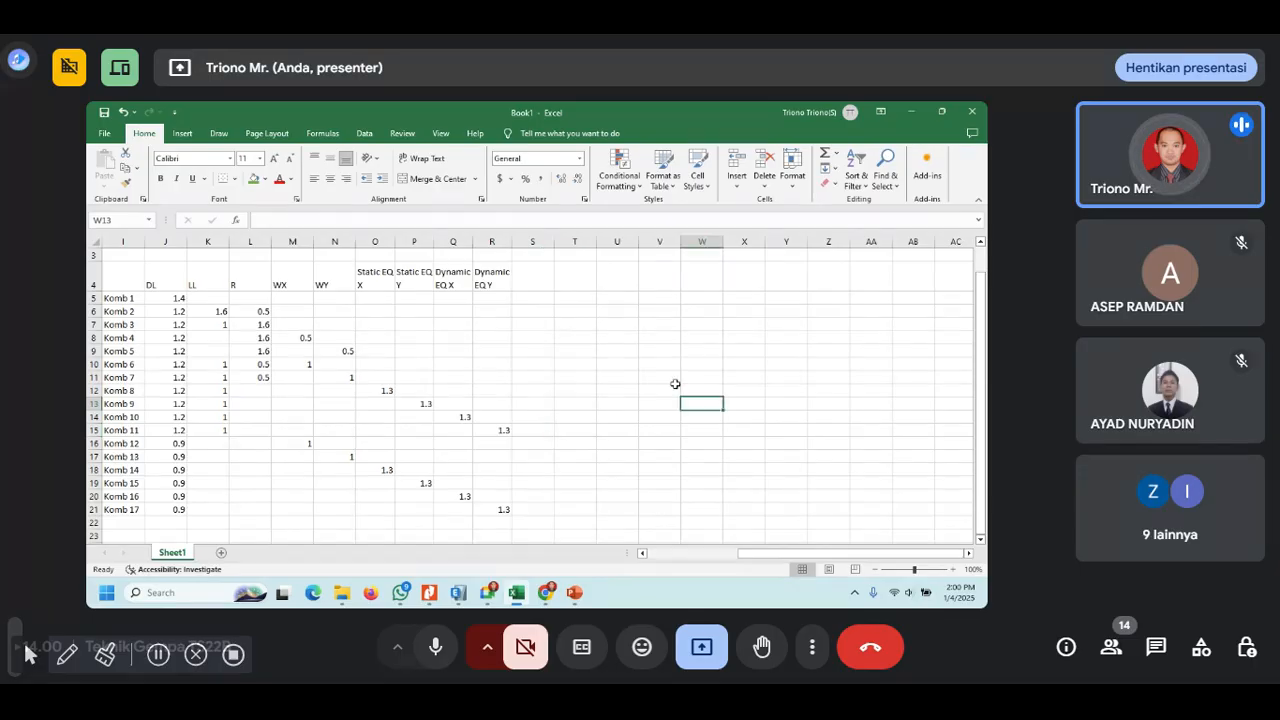
- Review the load factors for Komb 1 to Komb 17 across the dead, live, rain, wind and earthquake columns of the table
{"action": "key", "text": "Left"}
{"action": "key", "text": "Left"}
{"action": "key", "text": "Left"}
{"action": "key", "text": "Left"}
{"action": "key", "text": "Left"}
{"action": "key", "text": "Left"}
{"action": "key", "text": "Left"}
{"action": "key", "text": "Left"}
{"action": "key", "text": "Left"}
{"action": "key", "text": "Left"}
{"action": "key", "text": "Left"}
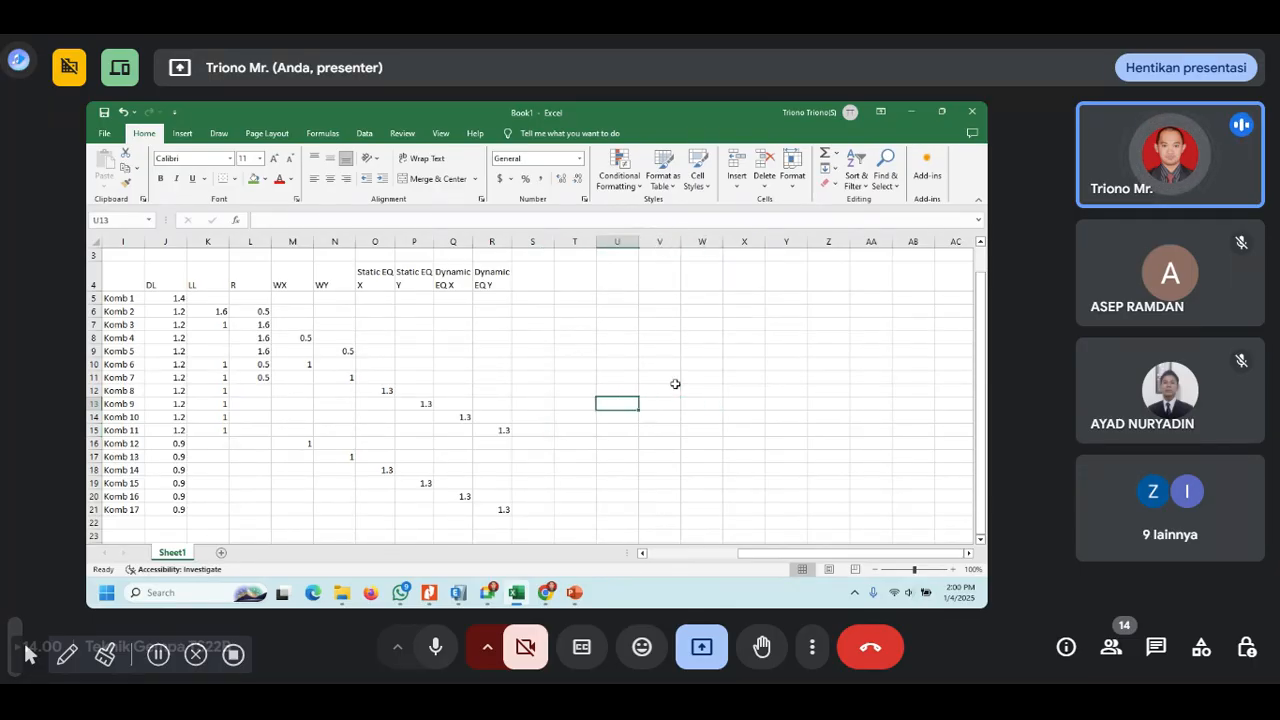
{"action": "key", "text": "Left"}
{"action": "key", "text": "Left"}
{"action": "key", "text": "Left"}
{"action": "key", "text": "Left"}
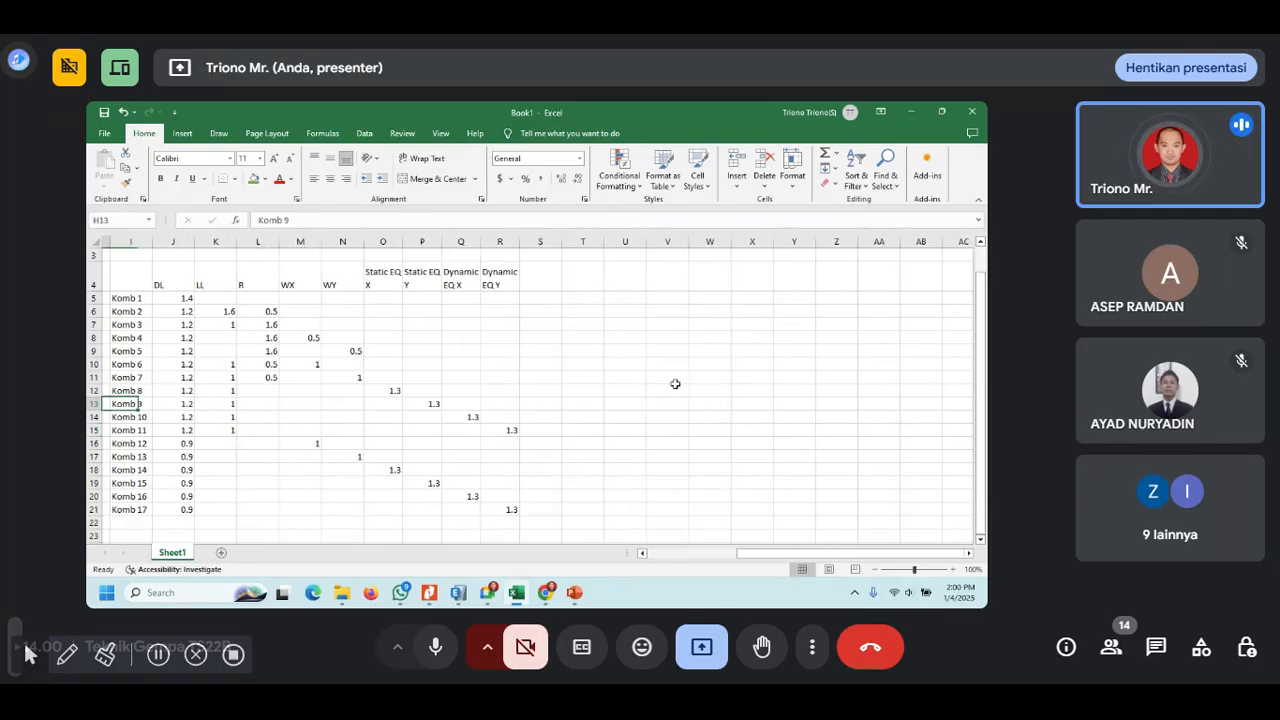
{"action": "key", "text": "Right"}
{"action": "key", "text": "Right"}
{"action": "key", "text": "Right"}
{"action": "key", "text": "Right"}
{"action": "key", "text": "Right"}
{"action": "key", "text": "Right"}
{"action": "key", "text": "Right"}
{"action": "key", "text": "Right"}
{"action": "key", "text": "Right"}
{"action": "key", "text": "Right"}
{"action": "key", "text": "Right"}
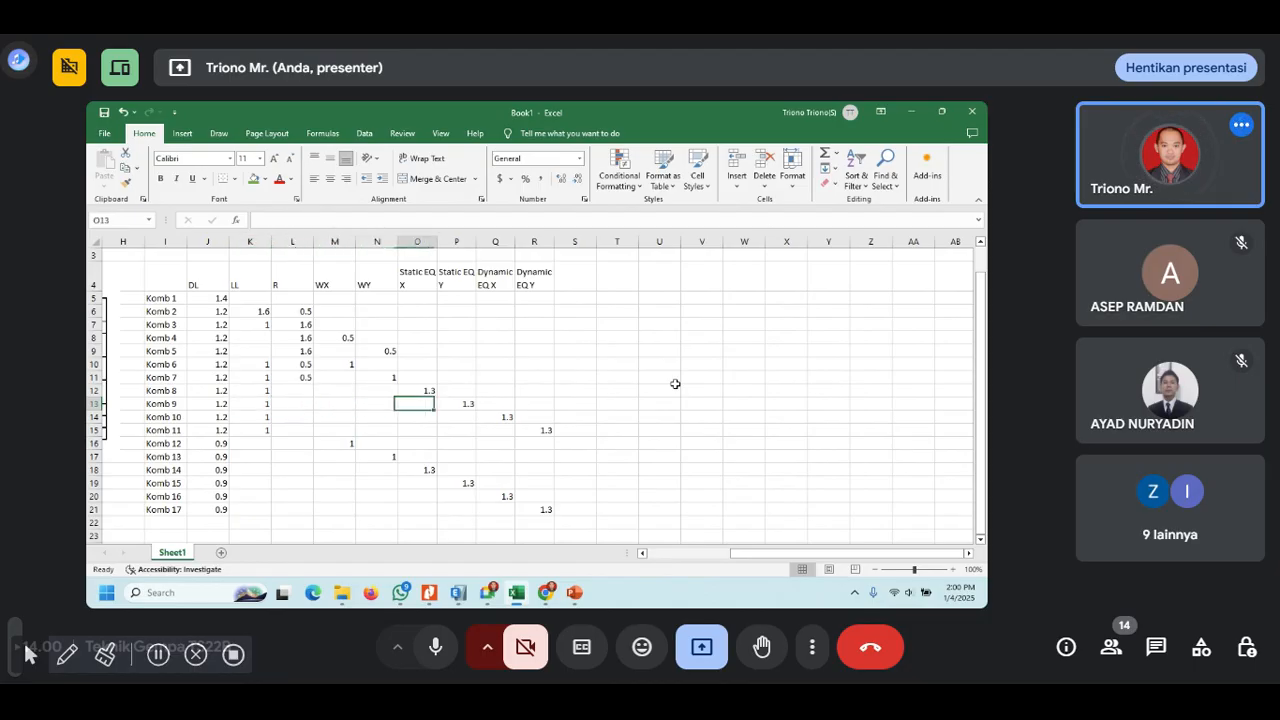
{"action": "key", "text": "Down"}
{"action": "key", "text": "Down"}
{"action": "key", "text": "Down"}
{"action": "key", "text": "Down"}
{"action": "key", "text": "Down"}
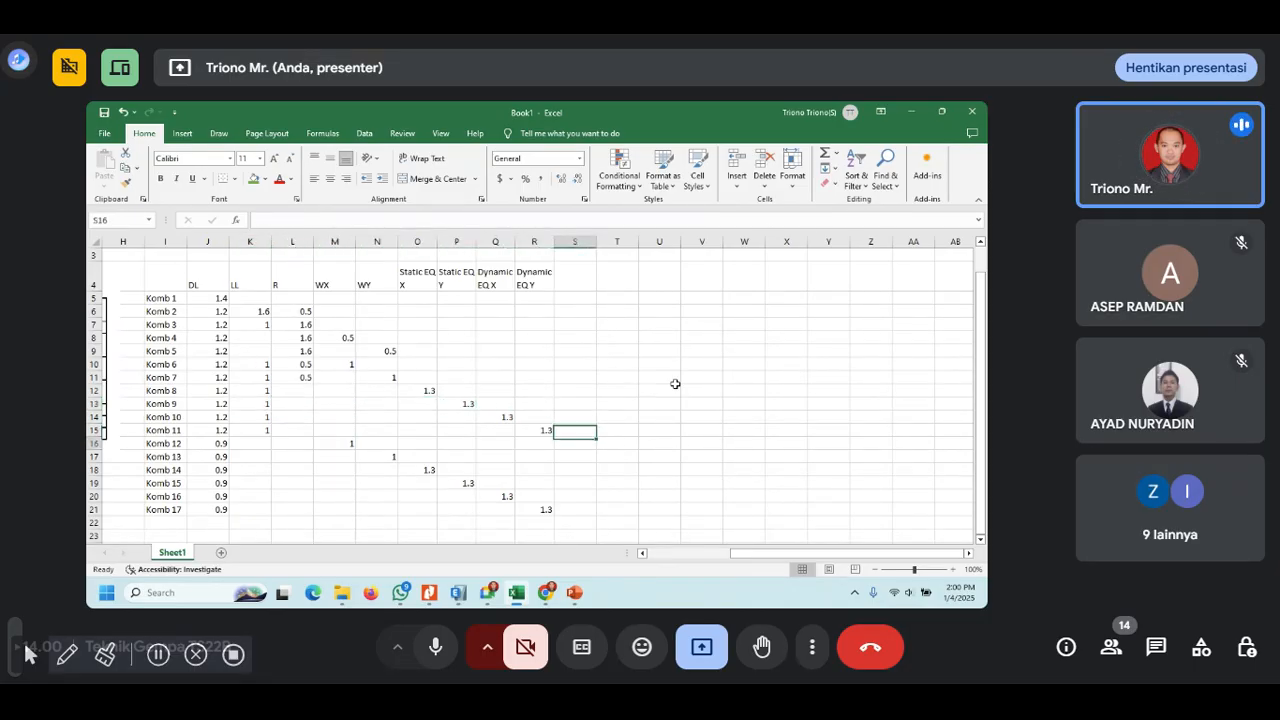
{"action": "key", "text": "Left"}
{"action": "key", "text": "Left"}
{"action": "key", "text": "Left"}
{"action": "key", "text": "Left"}
{"action": "key", "text": "Left"}
{"action": "key", "text": "Left"}
{"action": "key", "text": "Left"}
{"action": "key", "text": "Left"}
{"action": "key", "text": "Left"}
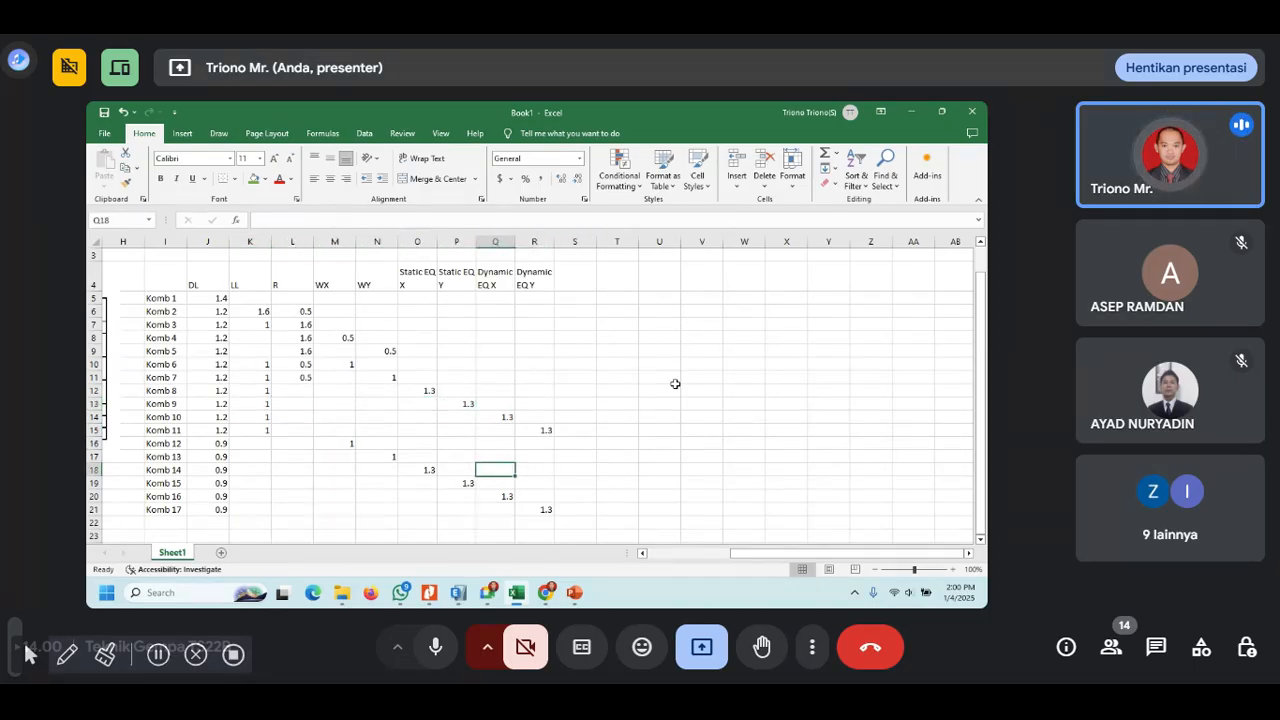
{"action": "key", "text": "Left"}
{"action": "key", "text": "Up"}
{"action": "key", "text": "Up"}
{"action": "key", "text": "Up"}
{"action": "key", "text": "Up"}
{"action": "key", "text": "Up"}
{"action": "key", "text": "Up"}
{"action": "key", "text": "Up"}
{"action": "key", "text": "Up"}
{"action": "key", "text": "Up"}
{"action": "key", "text": "Up"}
{"action": "key", "text": "Up"}
{"action": "key", "text": "Up"}
{"action": "key", "text": "Up"}
{"action": "key", "text": "Up"}
{"action": "key", "text": "Down"}
{"action": "key", "text": "Right"}
{"action": "key", "text": "Right"}
{"action": "key", "text": "Right"}
{"action": "key", "text": "Right"}
{"action": "key", "text": "Right"}
{"action": "key", "text": "Right"}
{"action": "key", "text": "Right"}
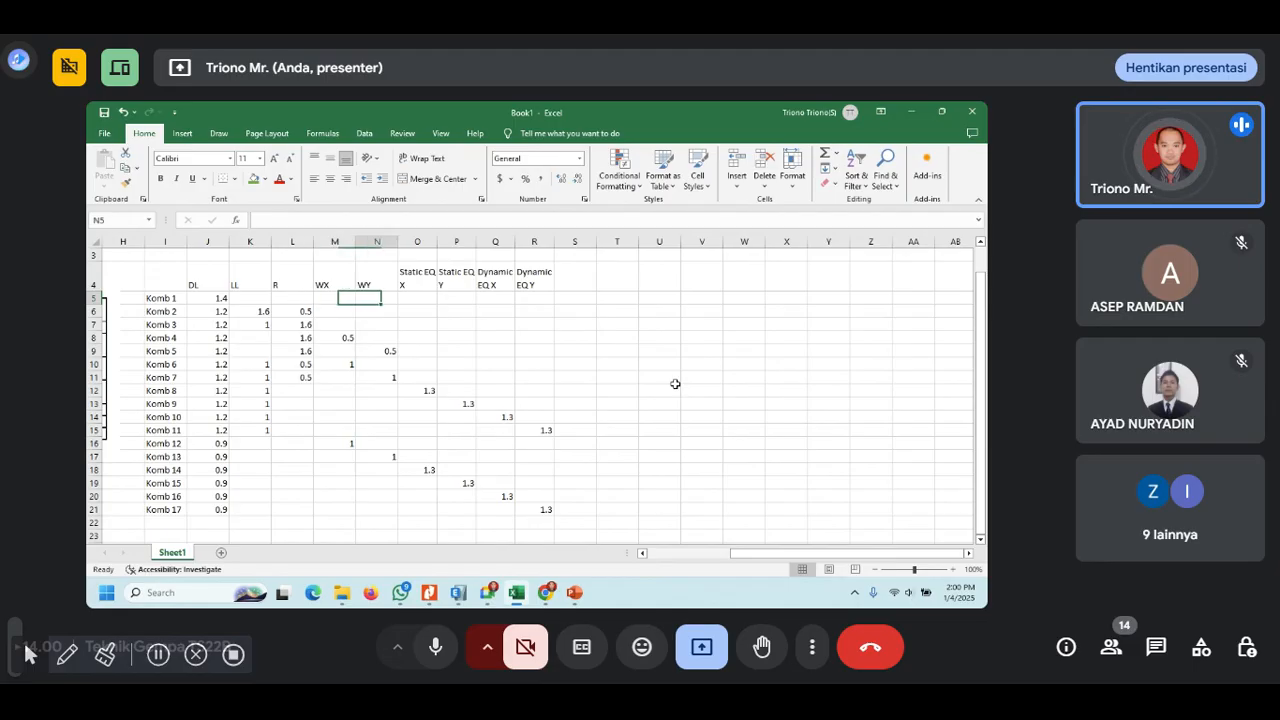
{"action": "key", "text": "Down"}
{"action": "key", "text": "Left"}
{"action": "key", "text": "Left"}
{"action": "key", "text": "Left"}
{"action": "key", "text": "Left"}
{"action": "key", "text": "Left"}
{"action": "key", "text": "Left"}
{"action": "key", "text": "Right"}
{"action": "key", "text": "Right"}
{"action": "key", "text": "Right"}
{"action": "key", "text": "Right"}
{"action": "key", "text": "Right"}
{"action": "key", "text": "Right"}
{"action": "key", "text": "Right"}
{"action": "key", "text": "Right"}
{"action": "key", "text": "Right"}
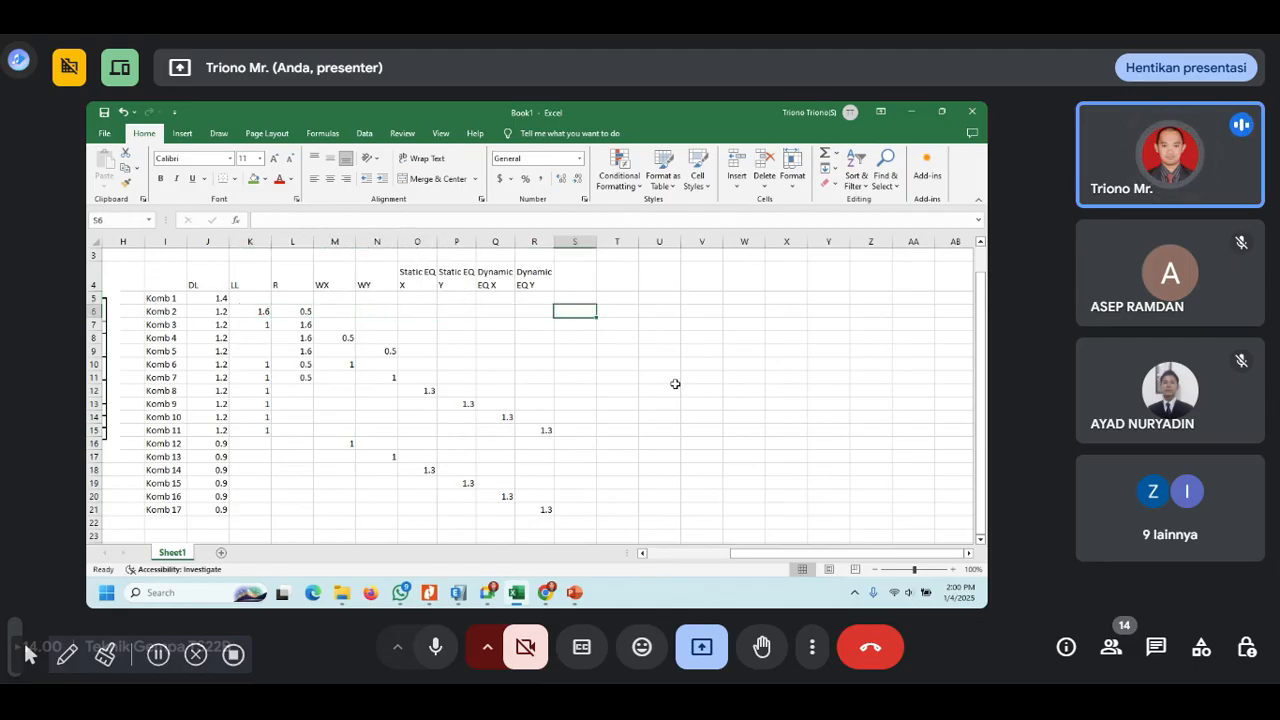
{"action": "key", "text": "Left"}
{"action": "key", "text": "Left"}
{"action": "key", "text": "Left"}
{"action": "key", "text": "Left"}
{"action": "key", "text": "Left"}
{"action": "key", "text": "Left"}
{"action": "key", "text": "Left"}
{"action": "key", "text": "Left"}
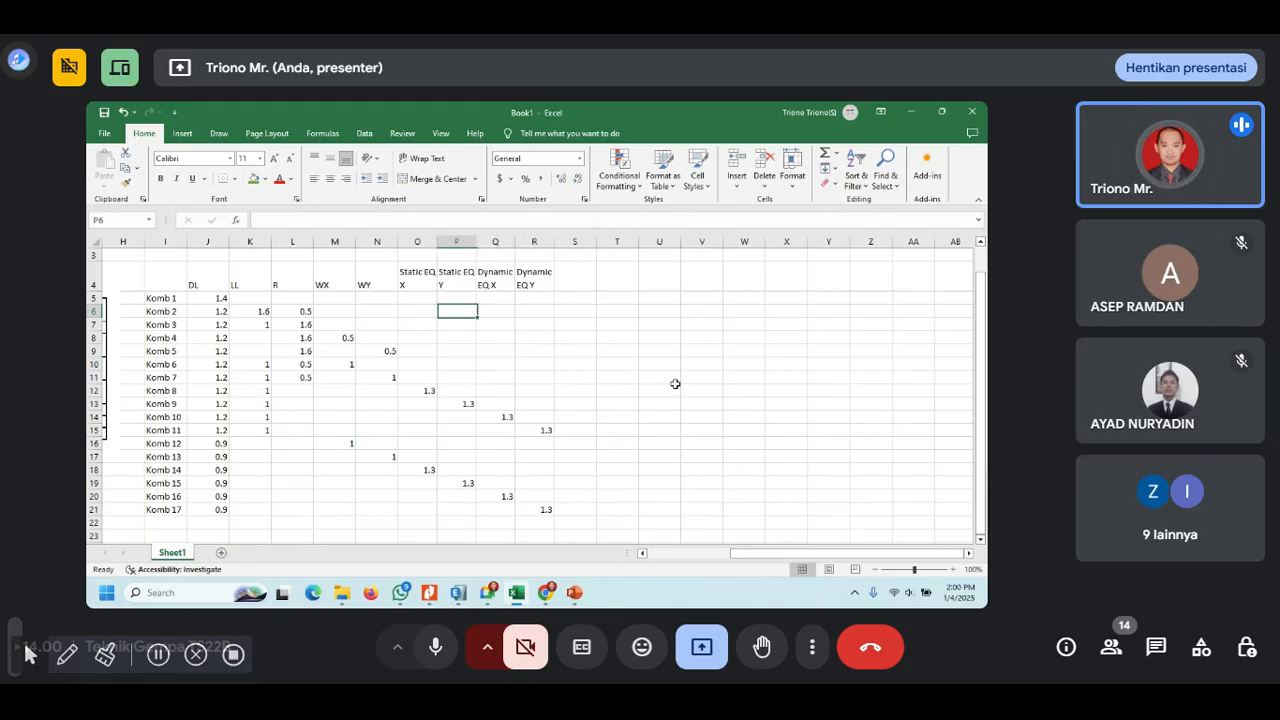
{"action": "key", "text": "Right"}
{"action": "key", "text": "Right"}
{"action": "key", "text": "Right"}
{"action": "key", "text": "Right"}
{"action": "key", "text": "Right"}
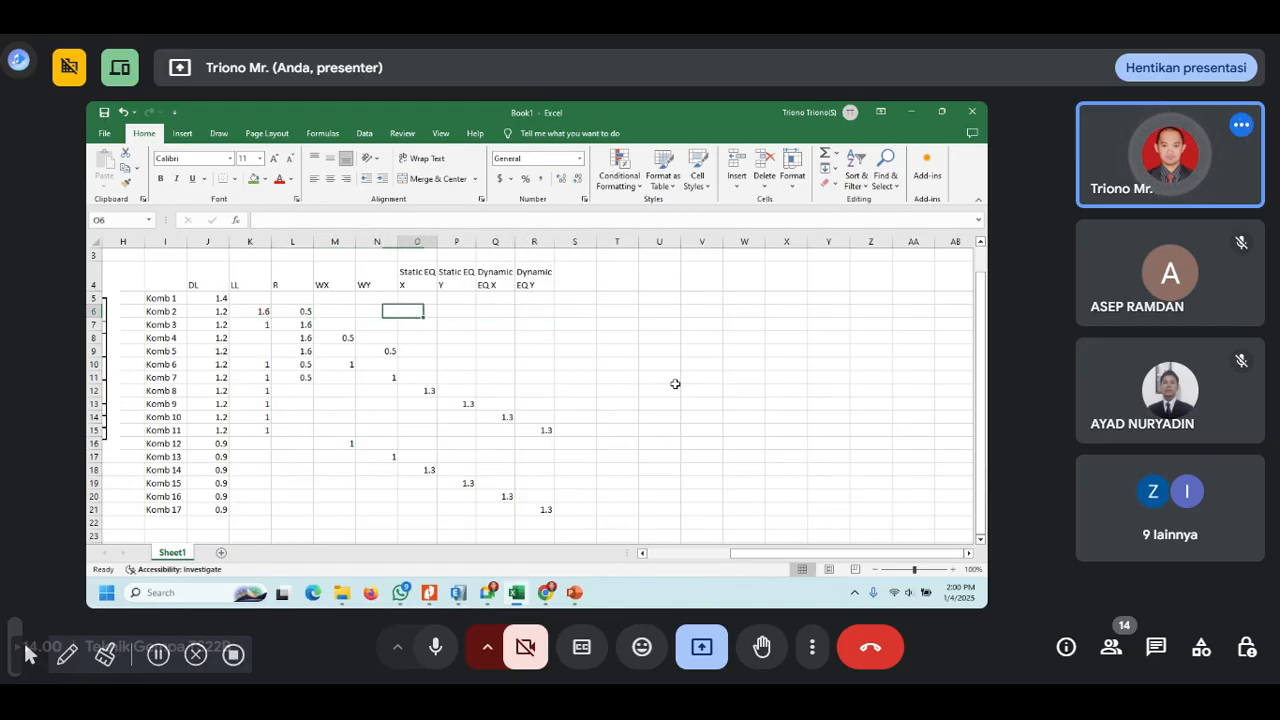
{"action": "key", "text": "Down"}
{"action": "key", "text": "Down"}
{"action": "key", "text": "Down"}
{"action": "key", "text": "Down"}
{"action": "key", "text": "Down"}
{"action": "key", "text": "Down"}
{"action": "key", "text": "Down"}
{"action": "key", "text": "Down"}
{"action": "key", "text": "Down"}
{"action": "key", "text": "Down"}
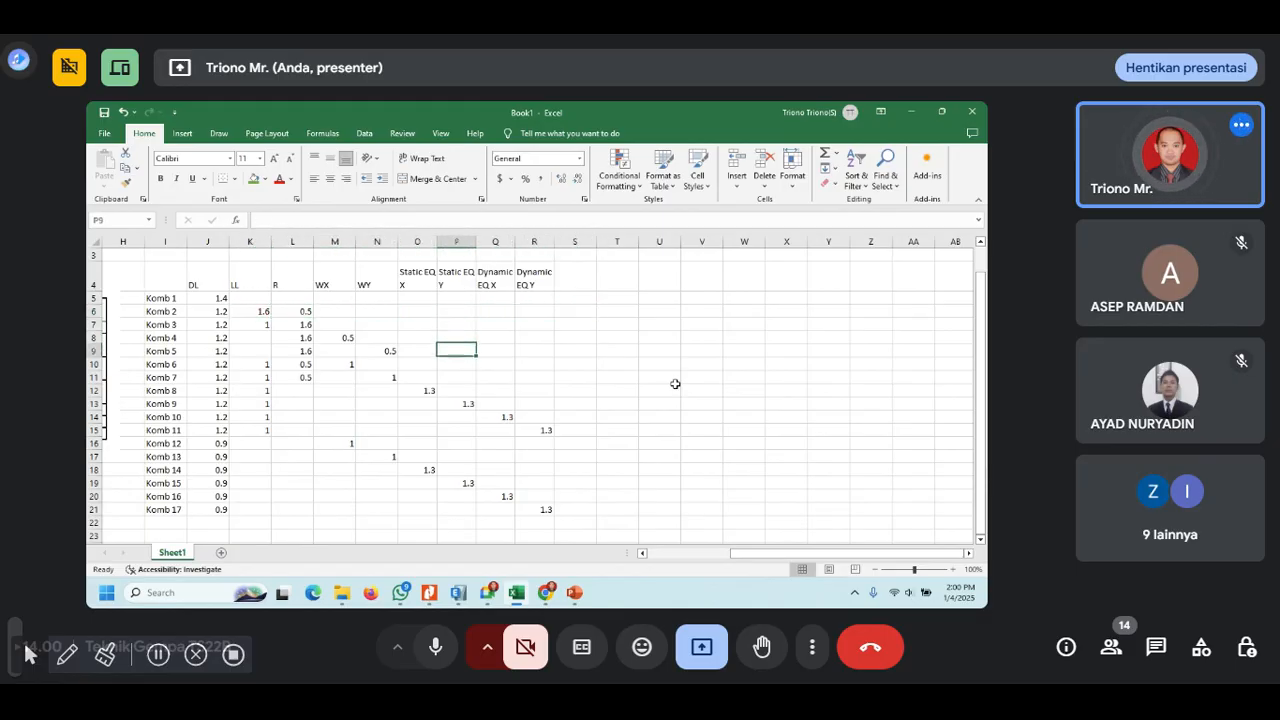
{"action": "key", "text": "Down"}
{"action": "key", "text": "Down"}
{"action": "key", "text": "Down"}
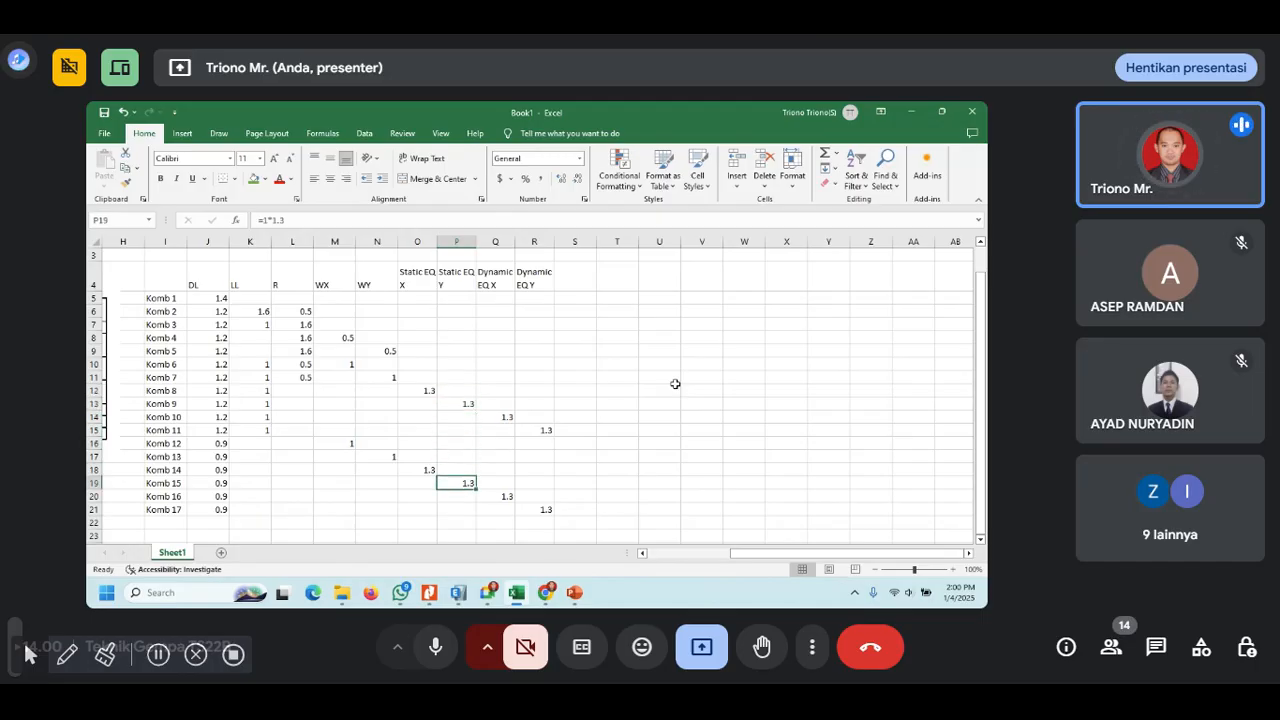
{"action": "key", "text": "Down"}
{"action": "key", "text": "Down"}
{"action": "key", "text": "Down"}
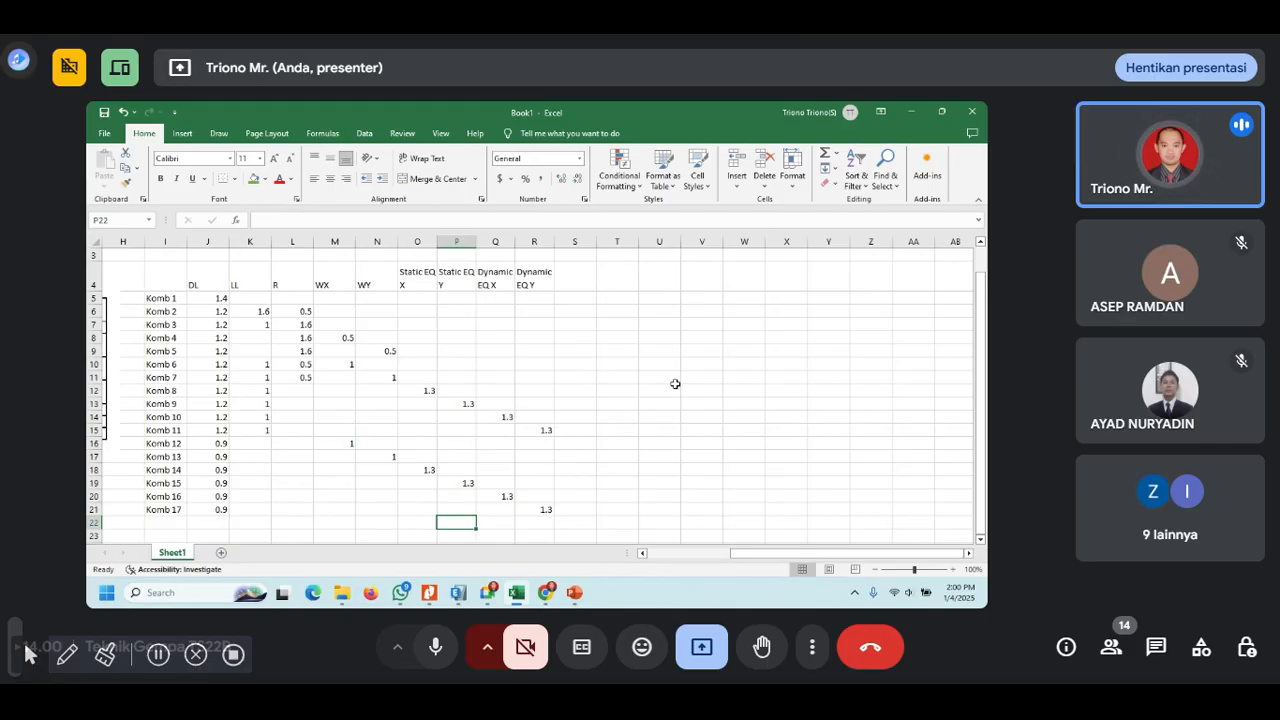
{"action": "key", "text": "Down"}
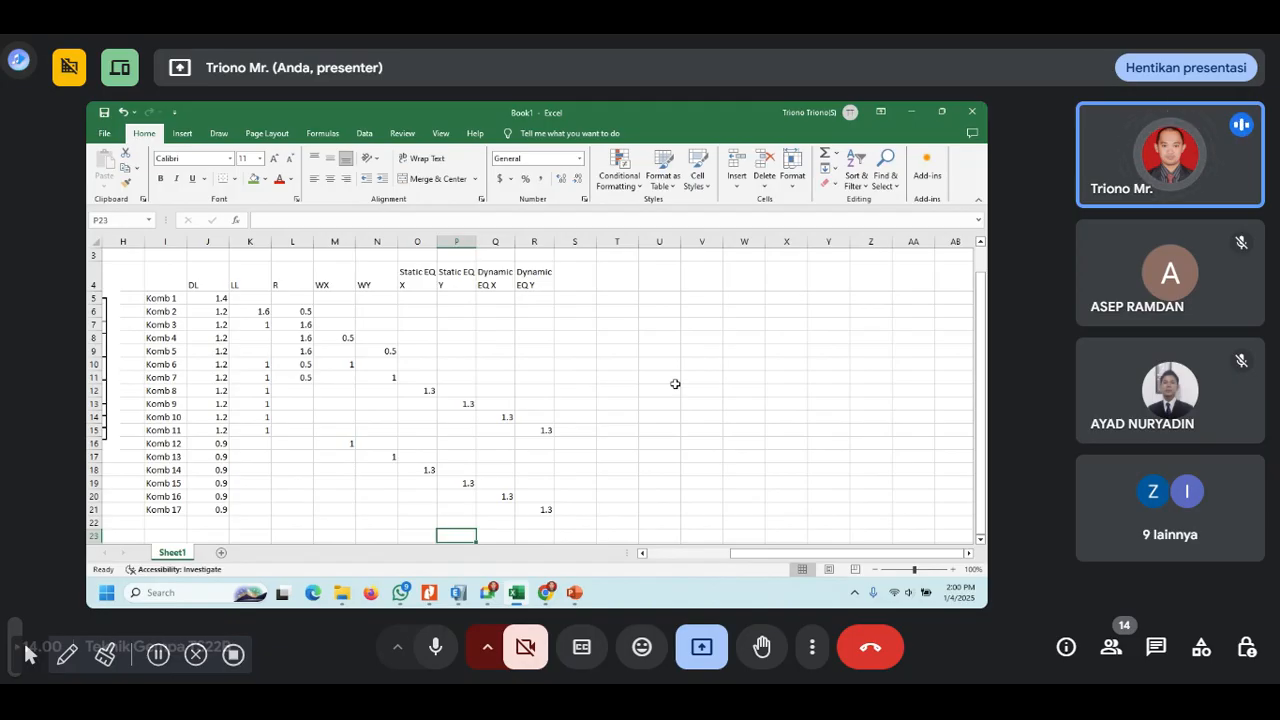
{"action": "key", "text": "Right"}
{"action": "key", "text": "Right"}
{"action": "key", "text": "Right"}
{"action": "key", "text": "Right"}
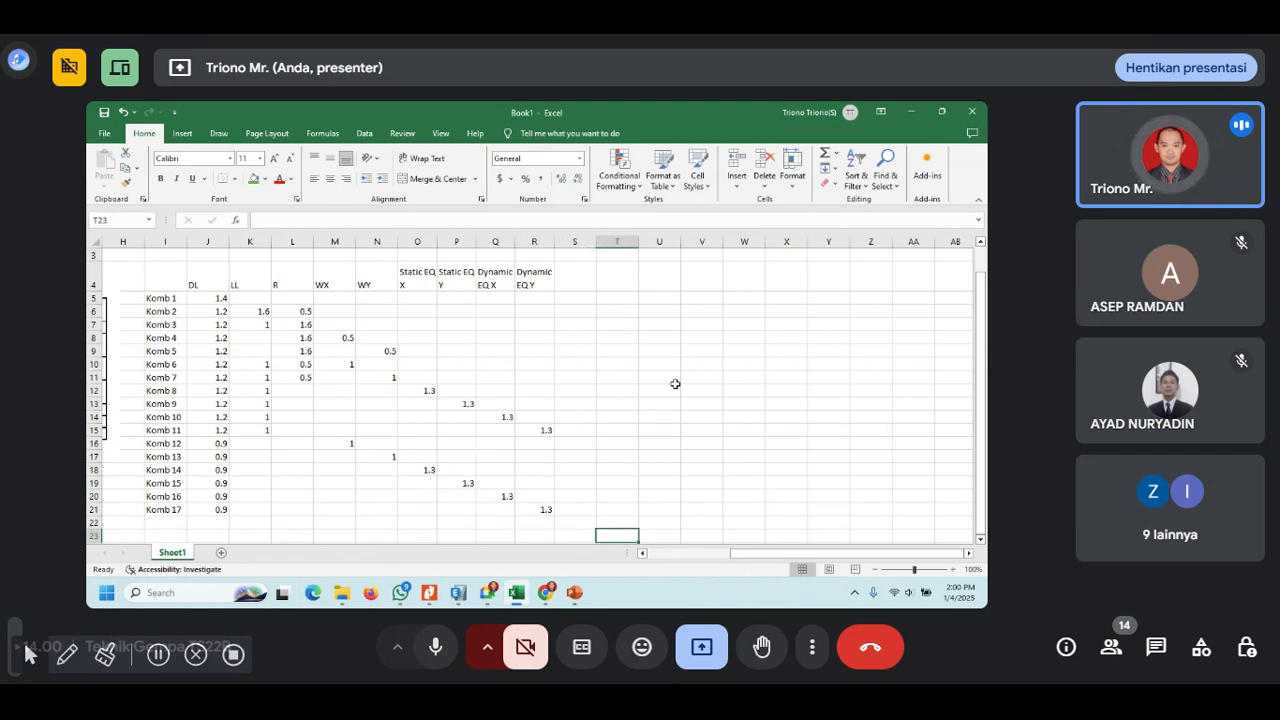
{"action": "key", "text": "Left"}
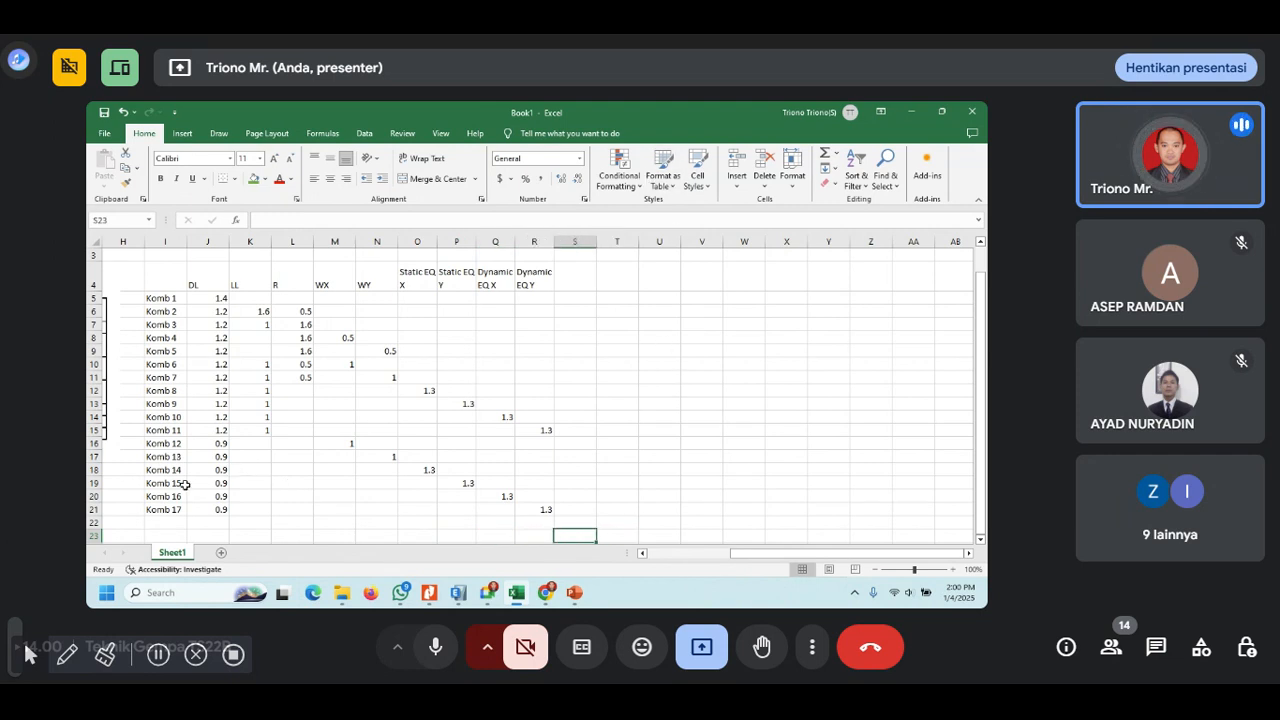
{"action": "left_click", "coordinate": [166, 512]}
{"action": "left_click", "coordinate": [617, 512]}
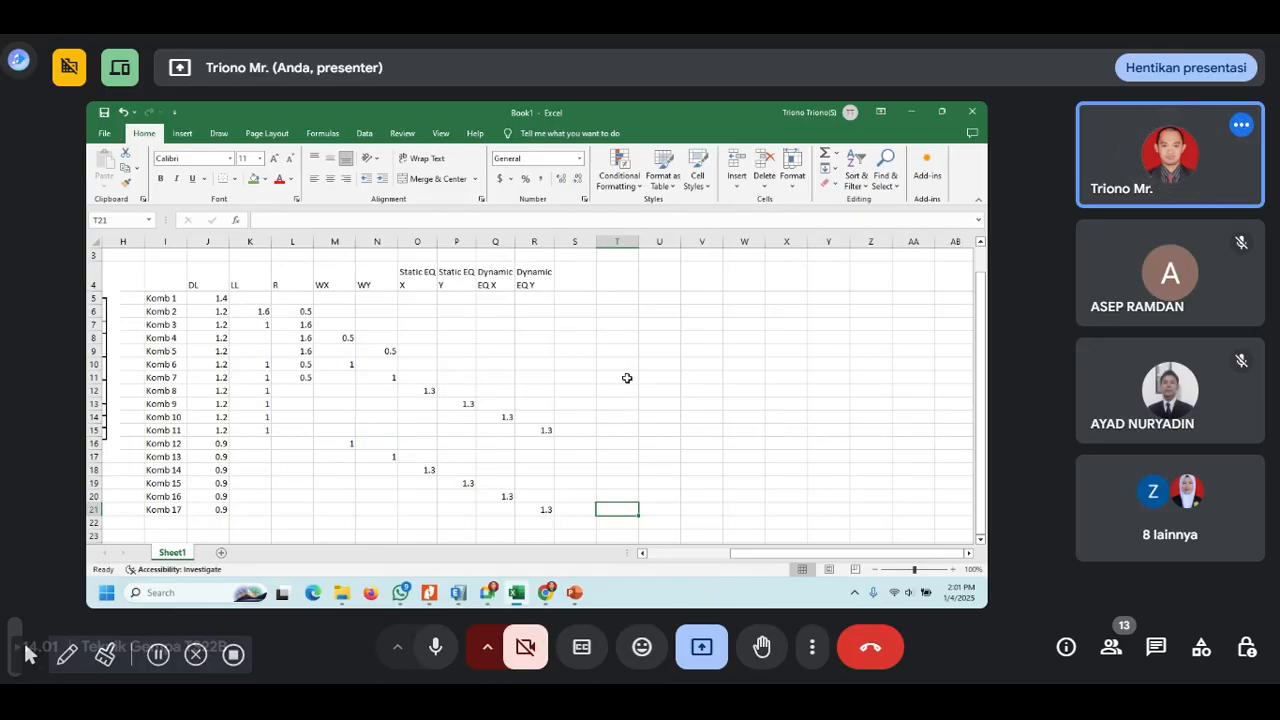
- Switch back to ETABS, examine the run details from the response-spectrum cases back to the equation solution, and close them
{"action": "left_click", "coordinate": [462, 598]}
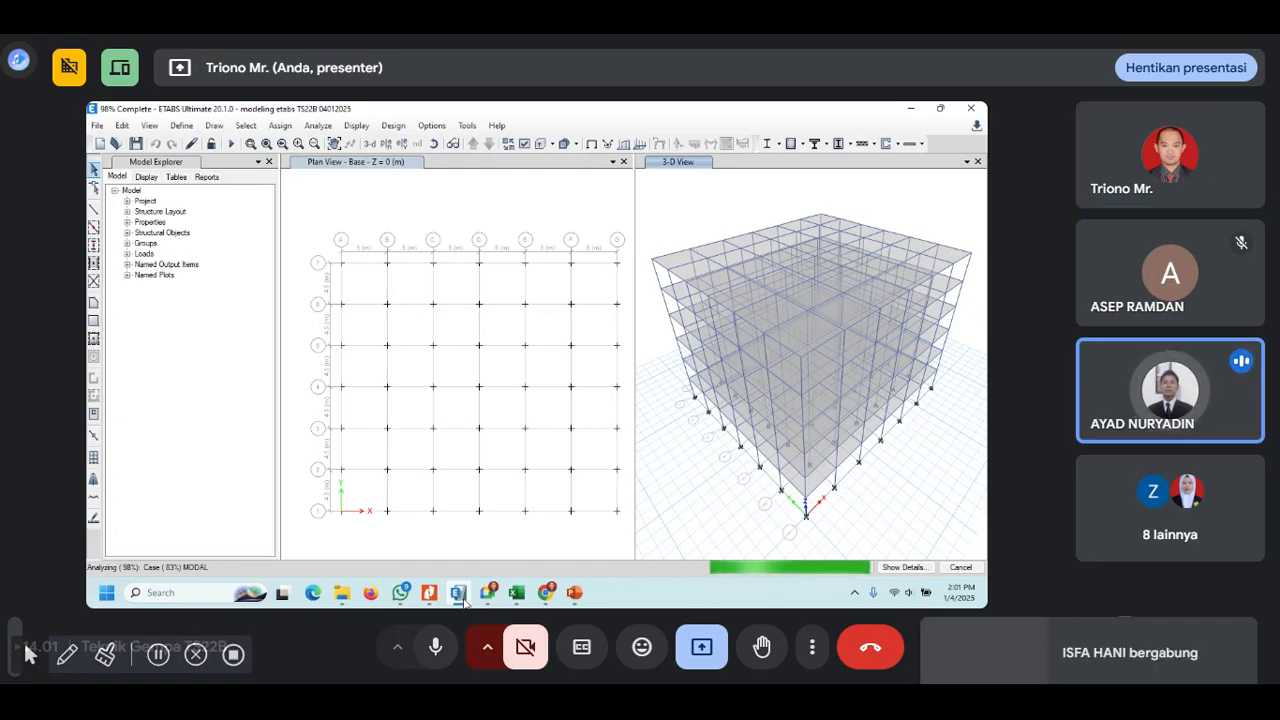
{"action": "mouse_move", "coordinate": [515, 603]}
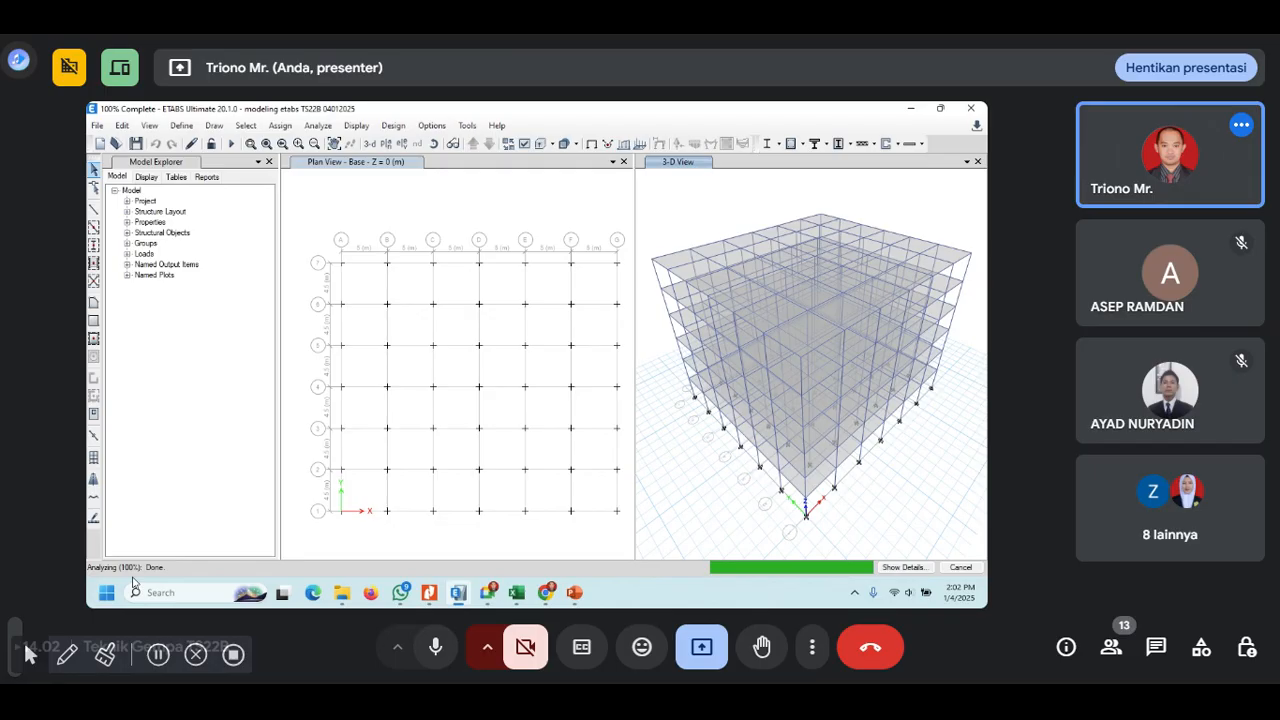
{"action": "left_click", "coordinate": [921, 568]}
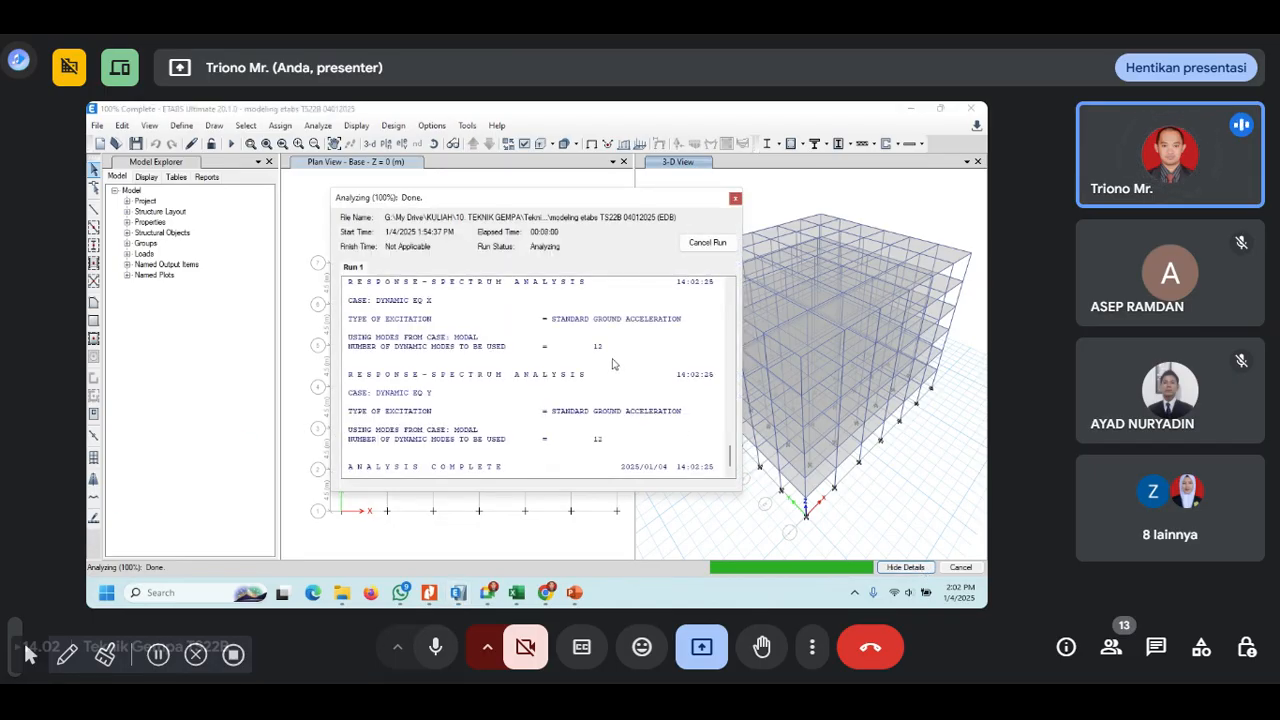
{"action": "scroll", "coordinate": [731, 428], "scroll_direction": "up", "scroll_amount": 7}
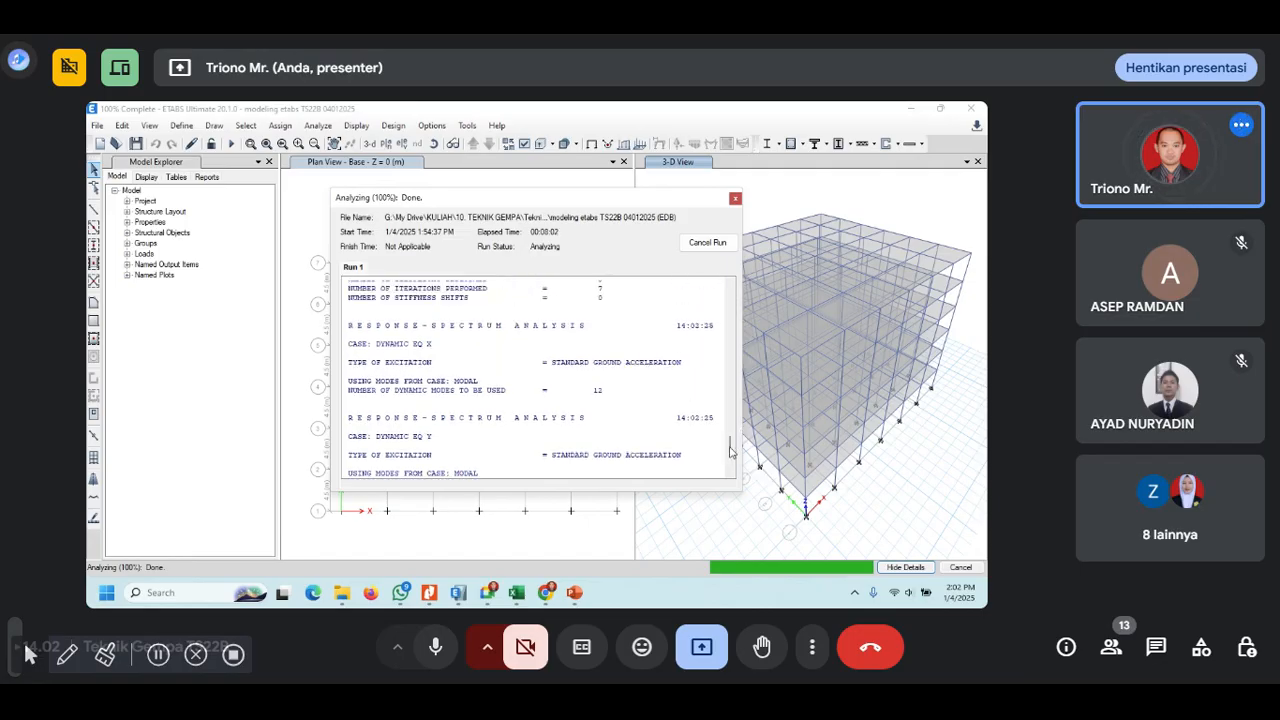
{"action": "scroll", "coordinate": [731, 424], "scroll_direction": "up", "scroll_amount": 1}
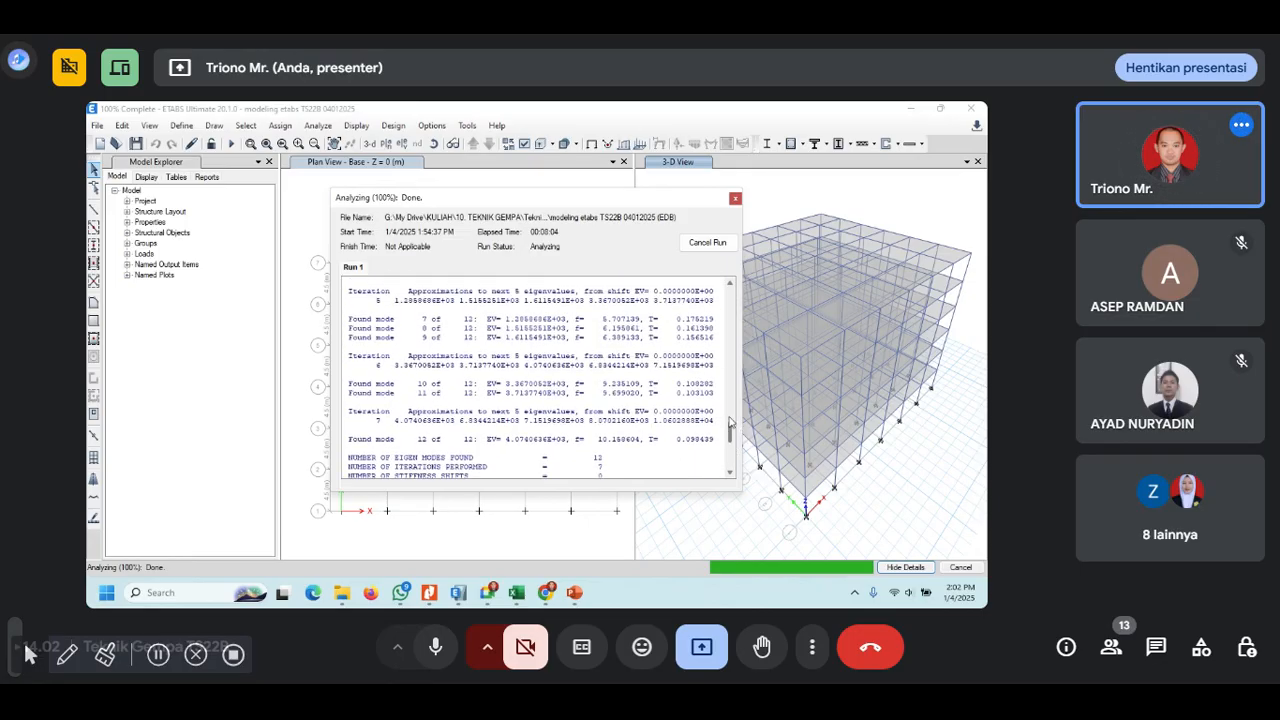
{"action": "scroll", "coordinate": [731, 424], "scroll_direction": "up", "scroll_amount": 5}
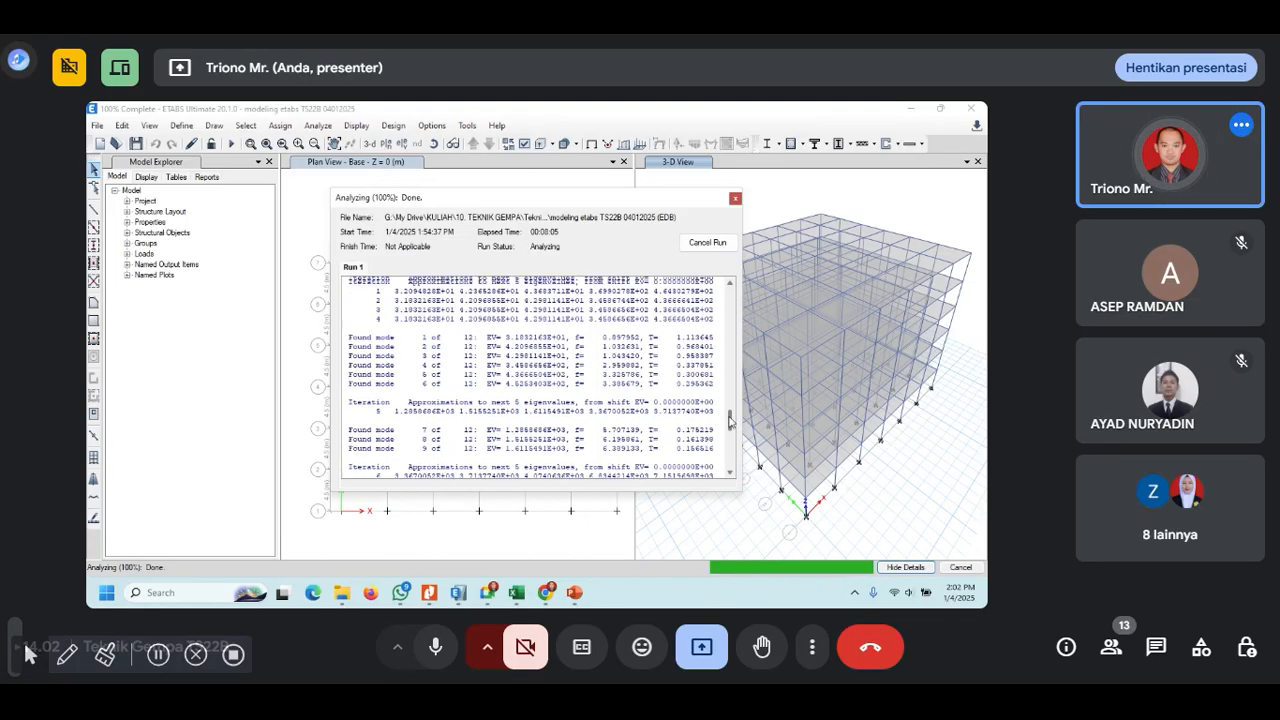
{"action": "scroll", "coordinate": [729, 421], "scroll_direction": "up", "scroll_amount": 10}
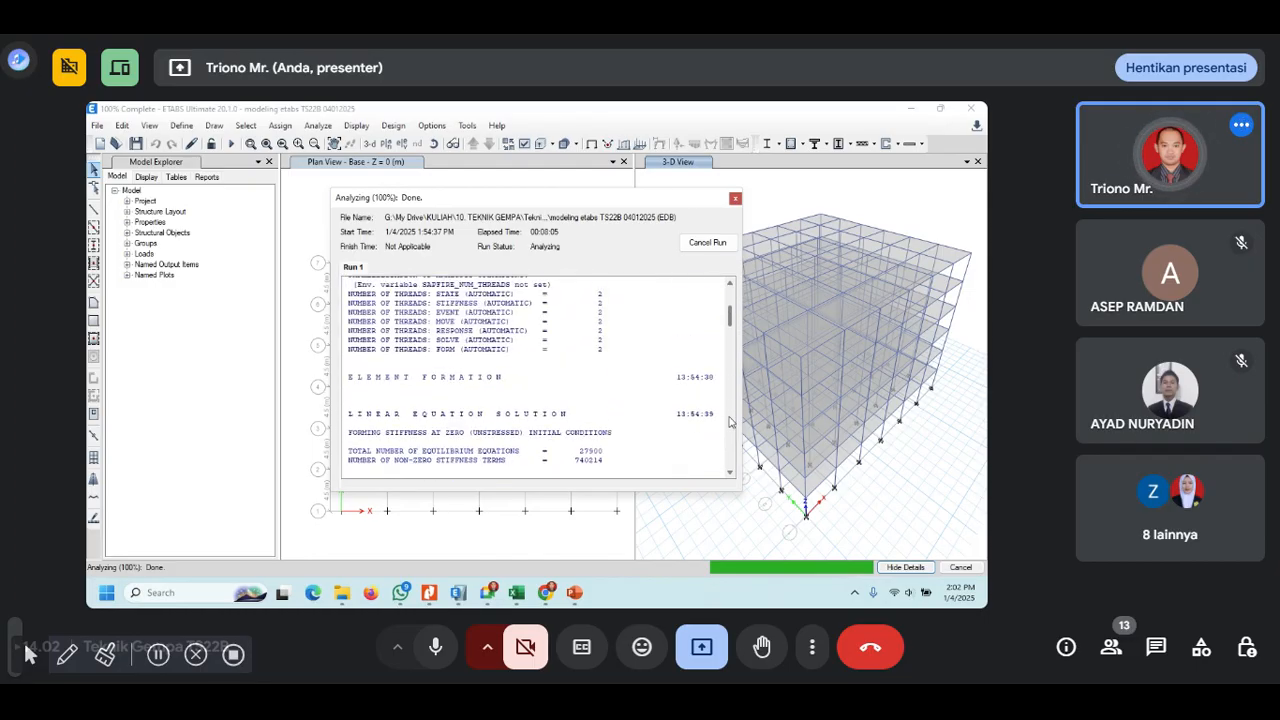
{"action": "left_click", "coordinate": [735, 200]}
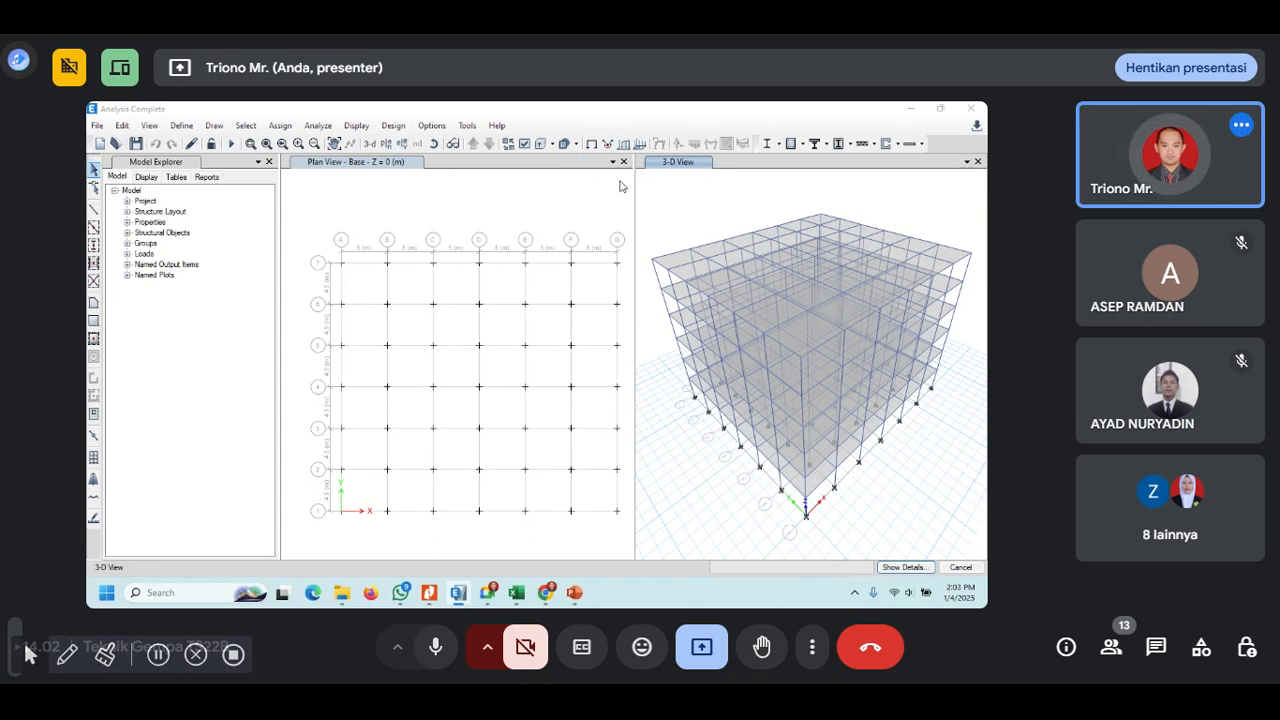
- Narrow the Model Explorer to give the plan and 3-D views more room, and save the analysed model
{"action": "left_click", "coordinate": [592, 144]}
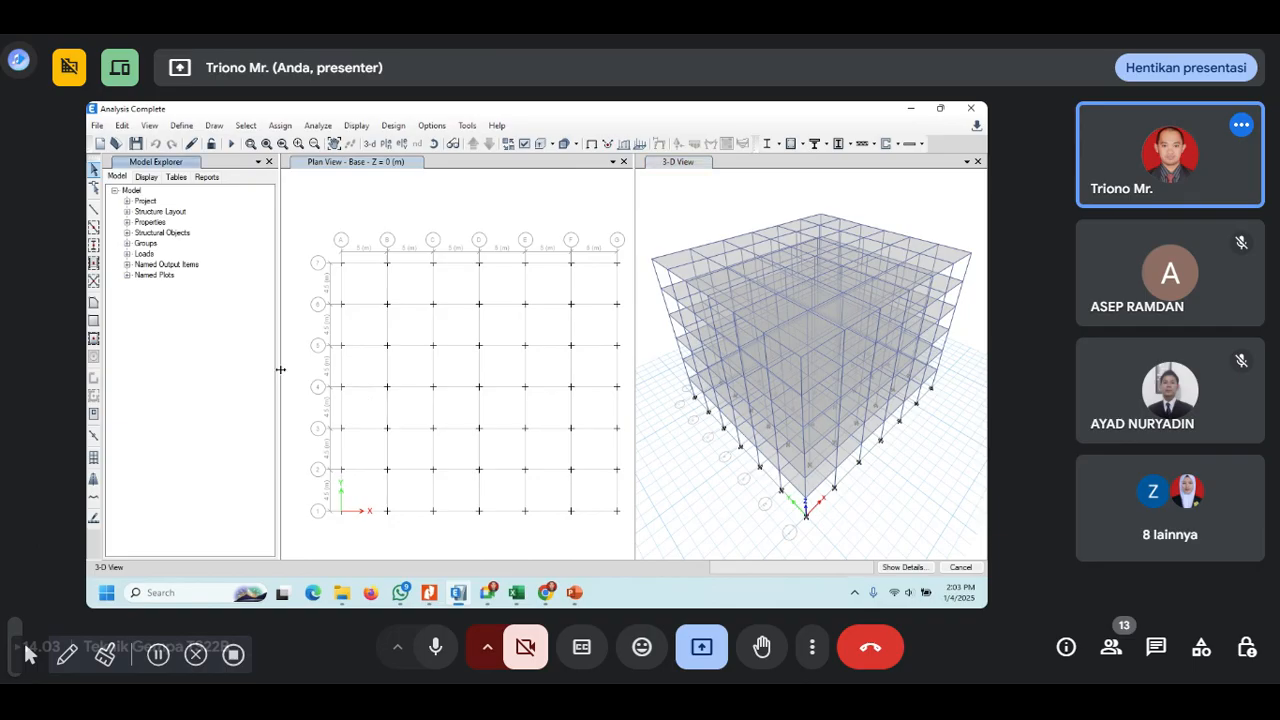
{"action": "left_click_drag", "start_coordinate": [277, 367], "coordinate": [234, 367]}
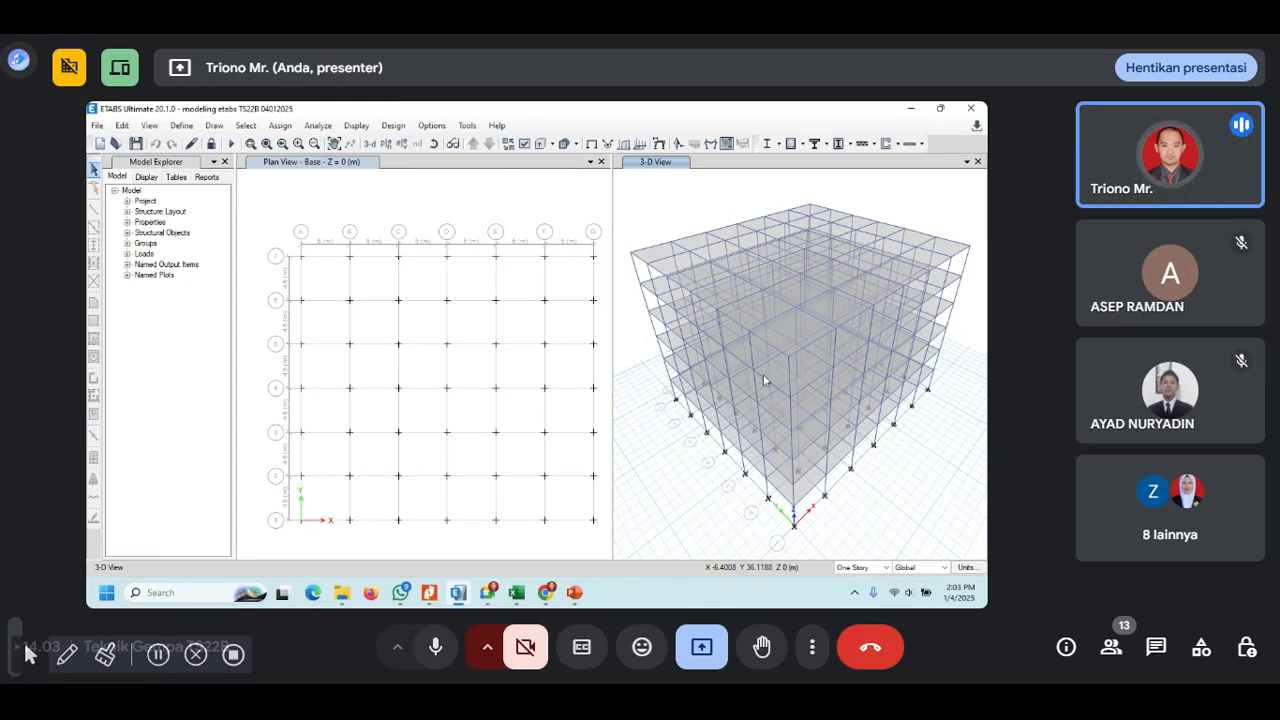
{"action": "key", "text": "ctrl+s"}
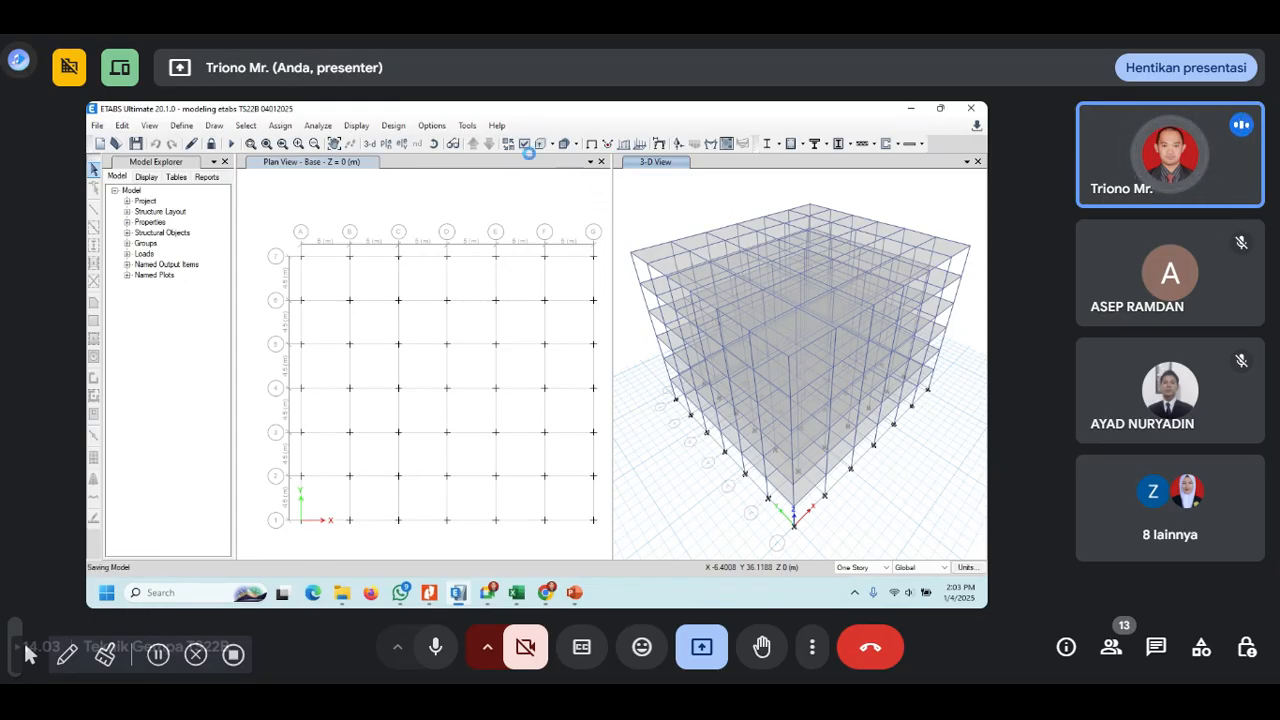
- Start the concrete frame design check of the building frame
{"action": "left_click", "coordinate": [395, 125]}
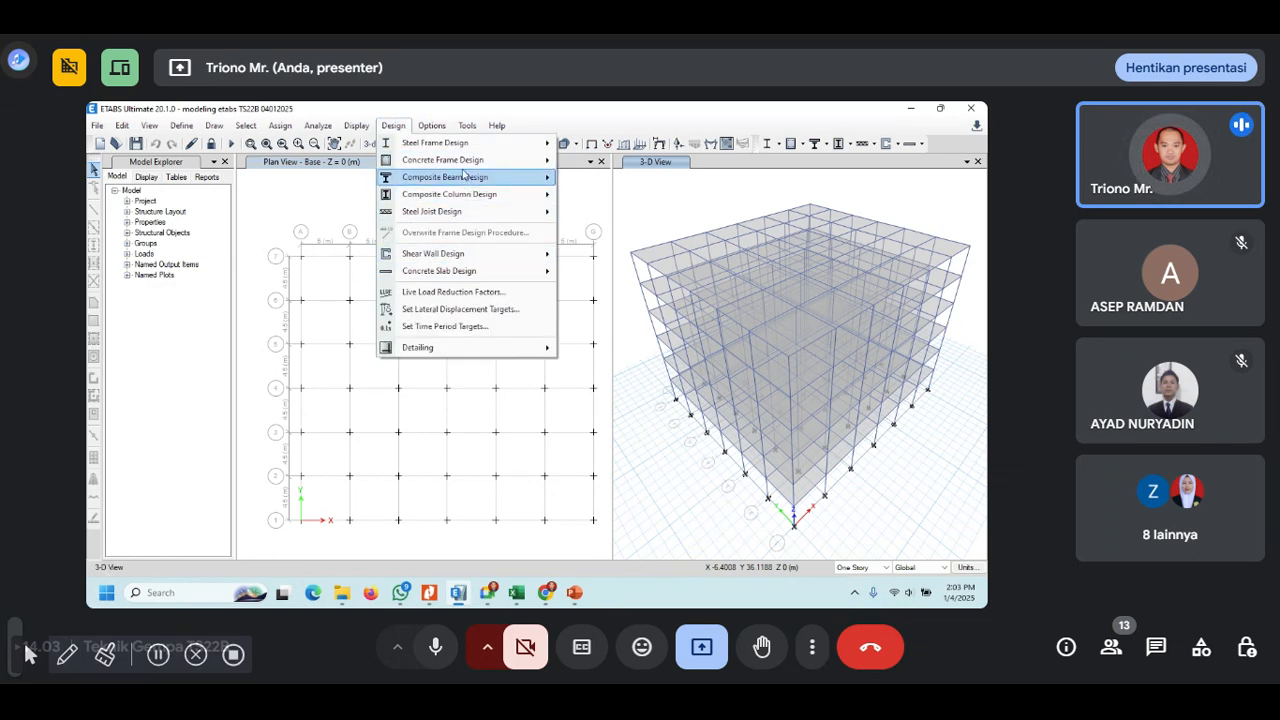
{"action": "mouse_move", "coordinate": [470, 162]}
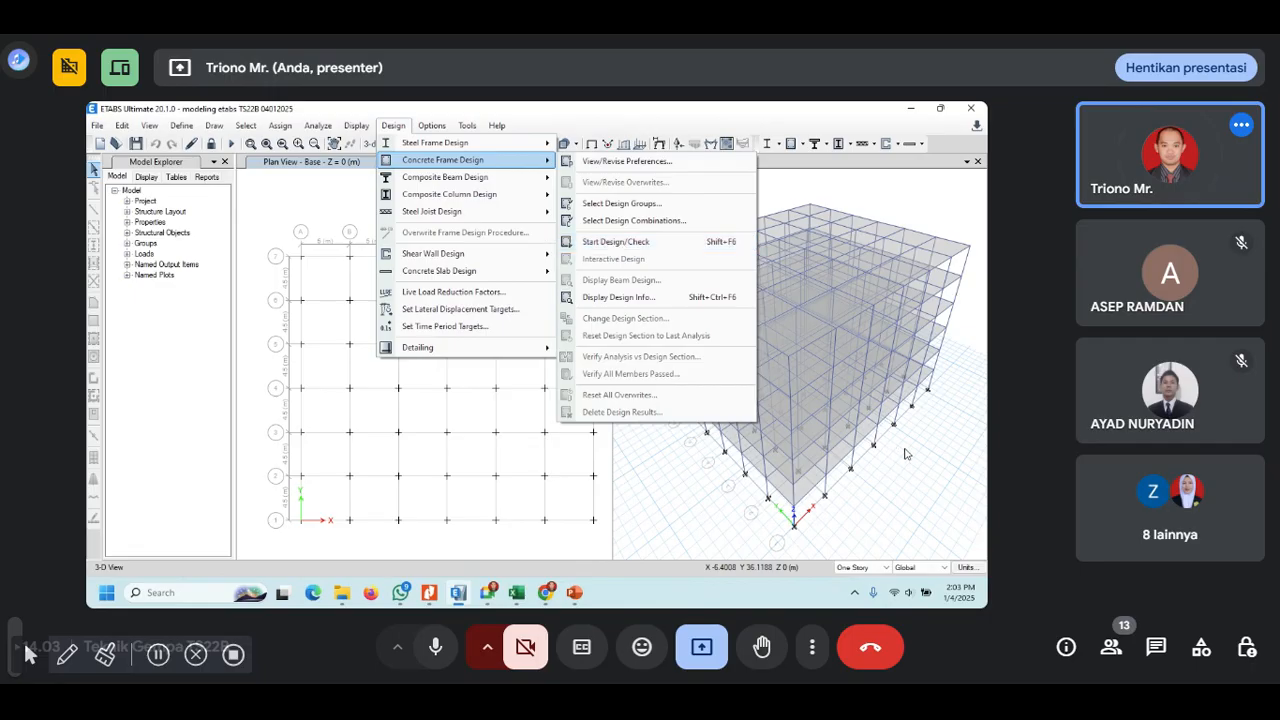
{"action": "left_click", "coordinate": [619, 243]}
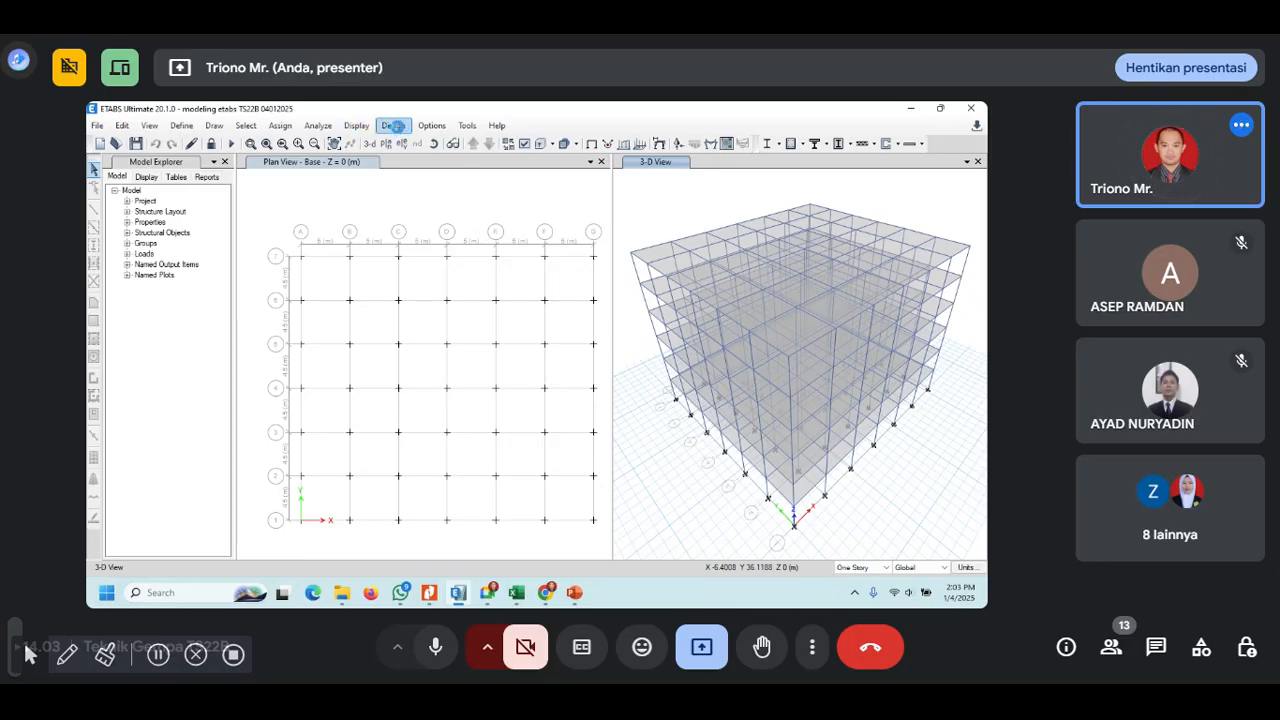
{"action": "left_click", "coordinate": [392, 127]}
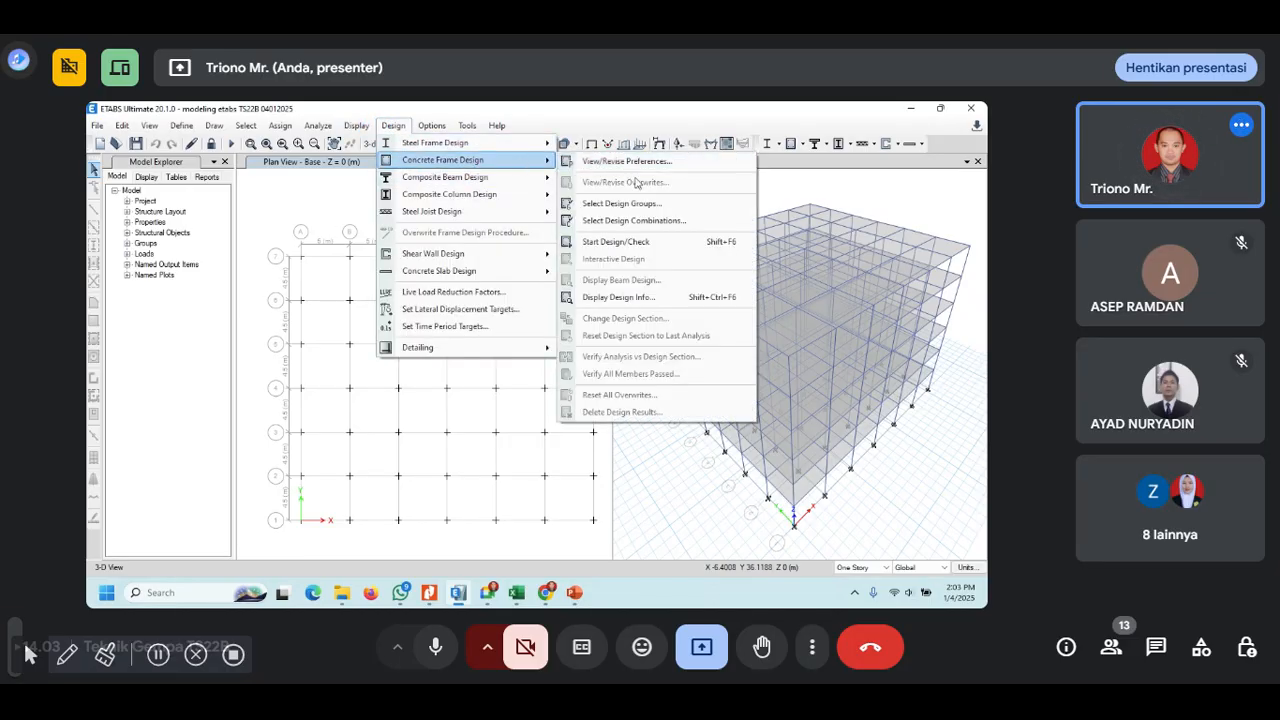
{"action": "left_click", "coordinate": [618, 242]}
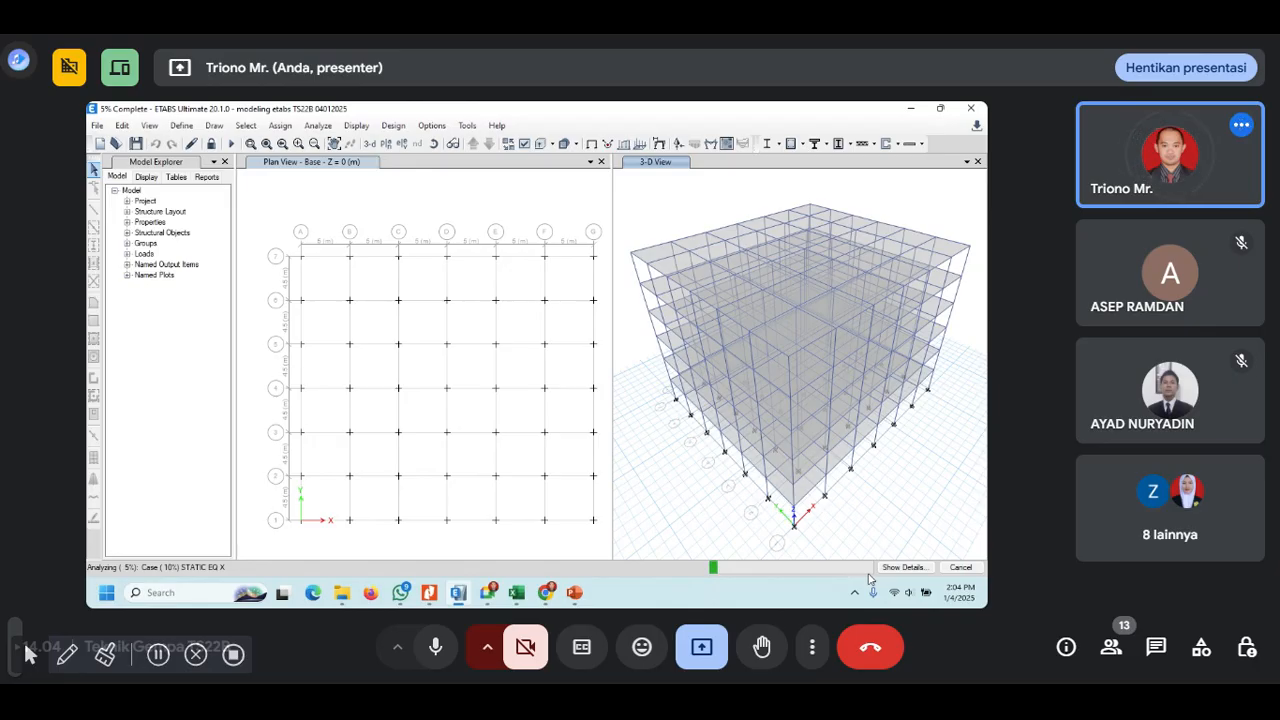
- Show the available concrete frame design commands while the run is in progress
{"action": "left_click", "coordinate": [398, 126]}
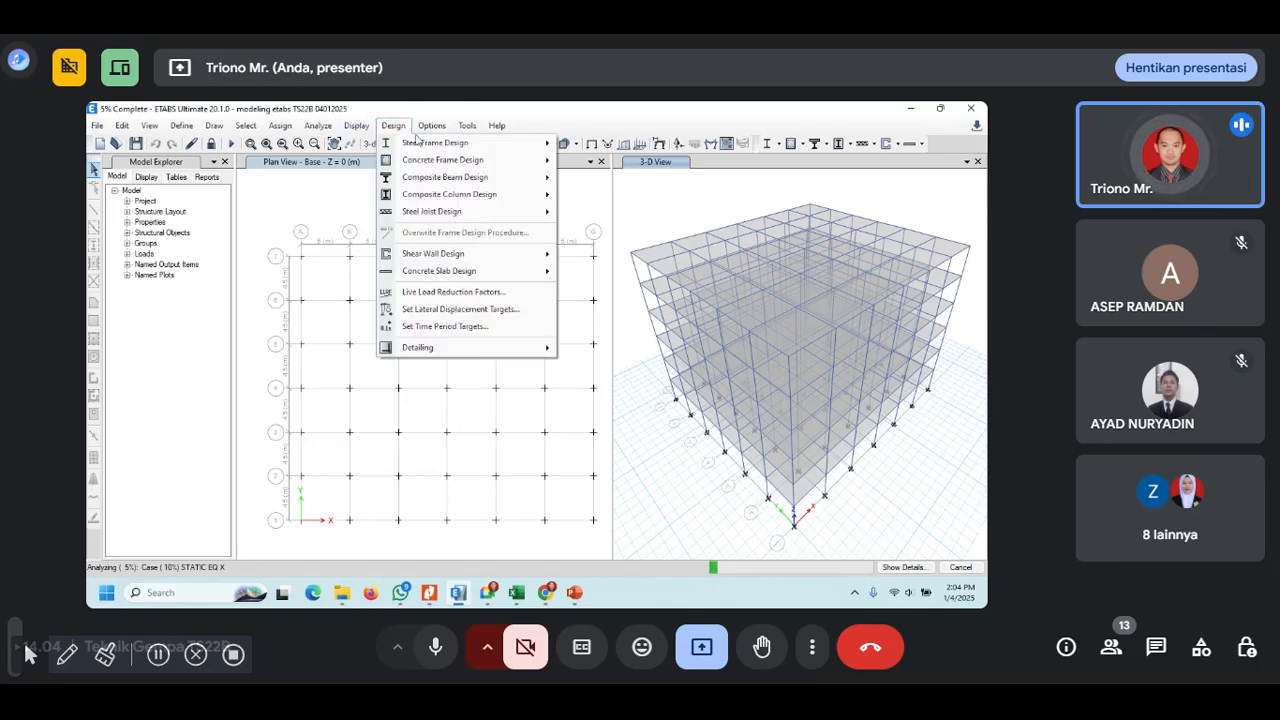
{"action": "mouse_move", "coordinate": [450, 165]}
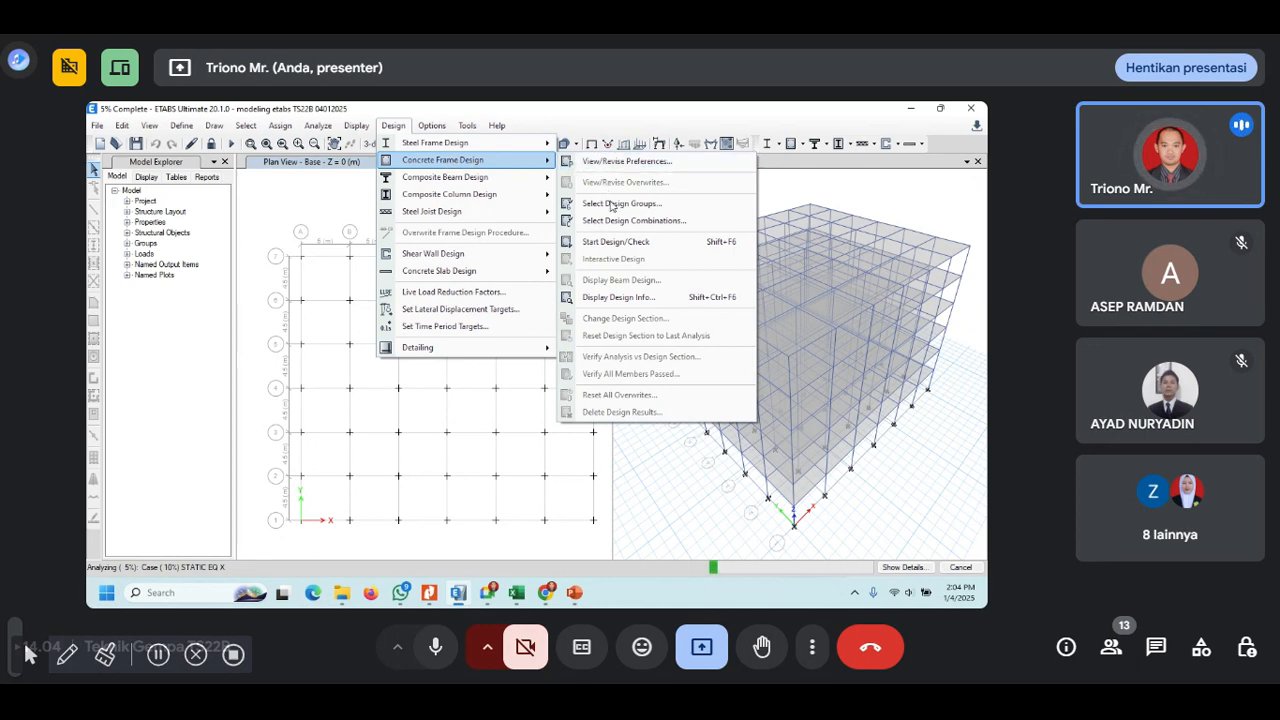